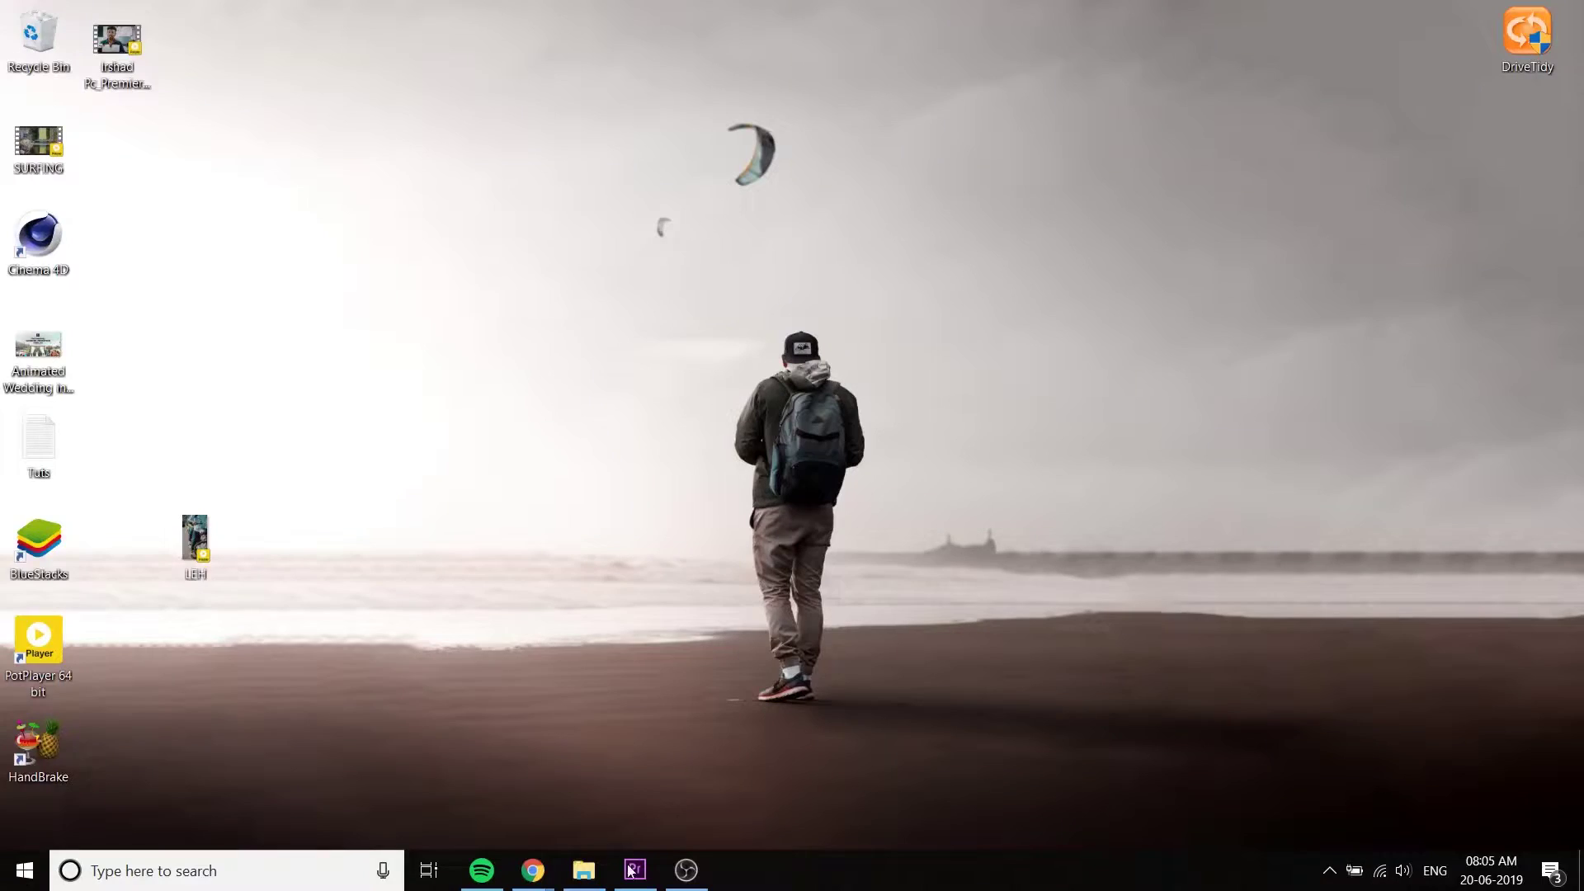
- Switch to Premiere Pro and create a new sequence in the YouTube project
{"action": "left_click", "coordinate": [635, 870]}
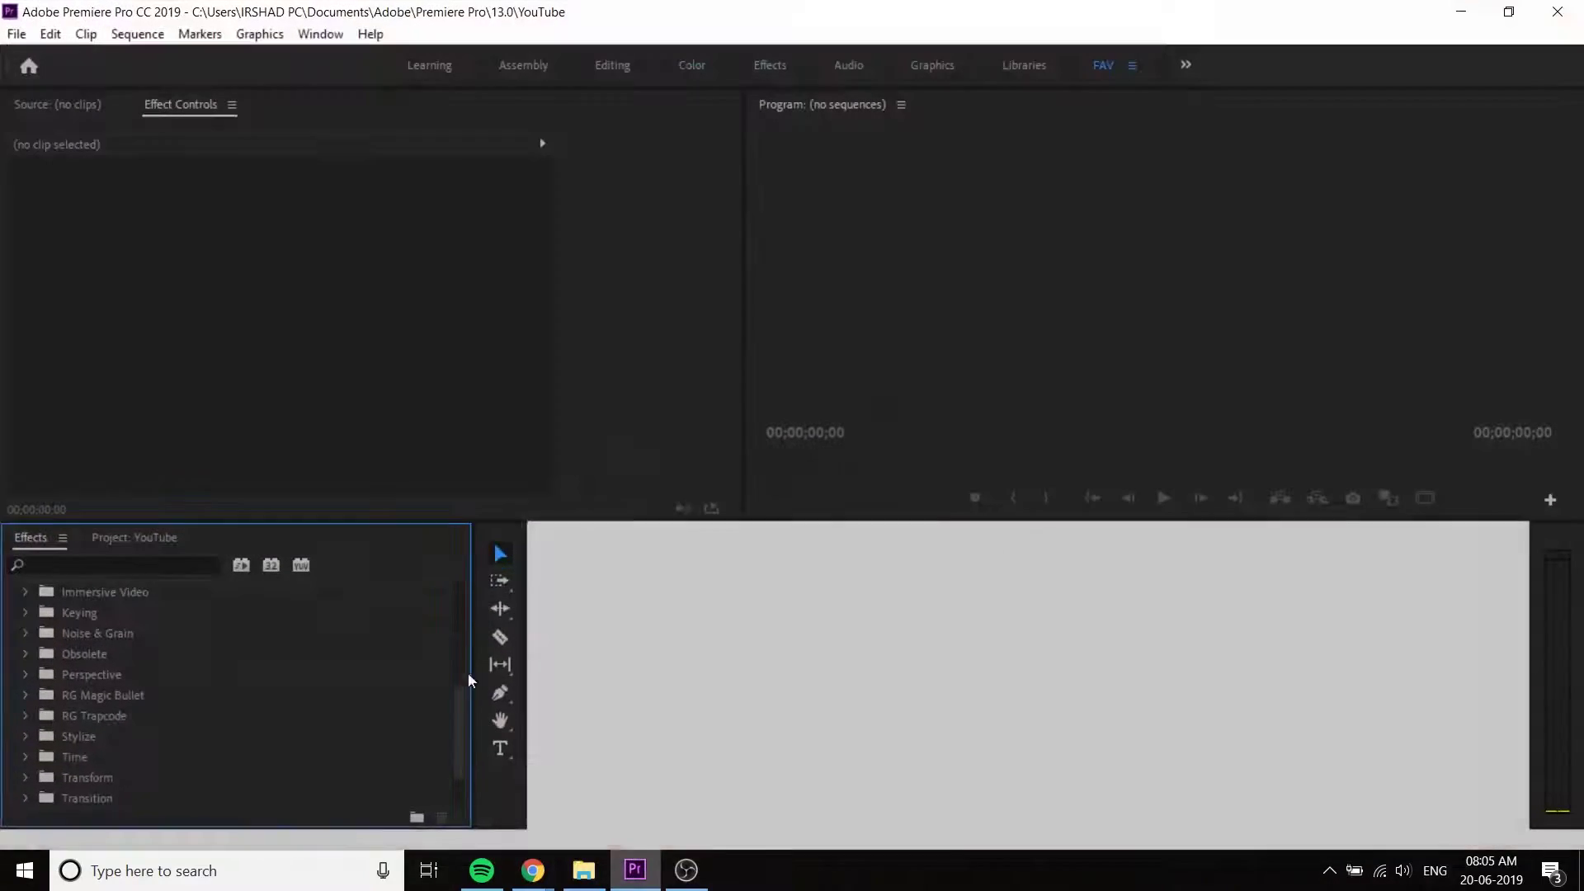
{"action": "left_click", "coordinate": [134, 538]}
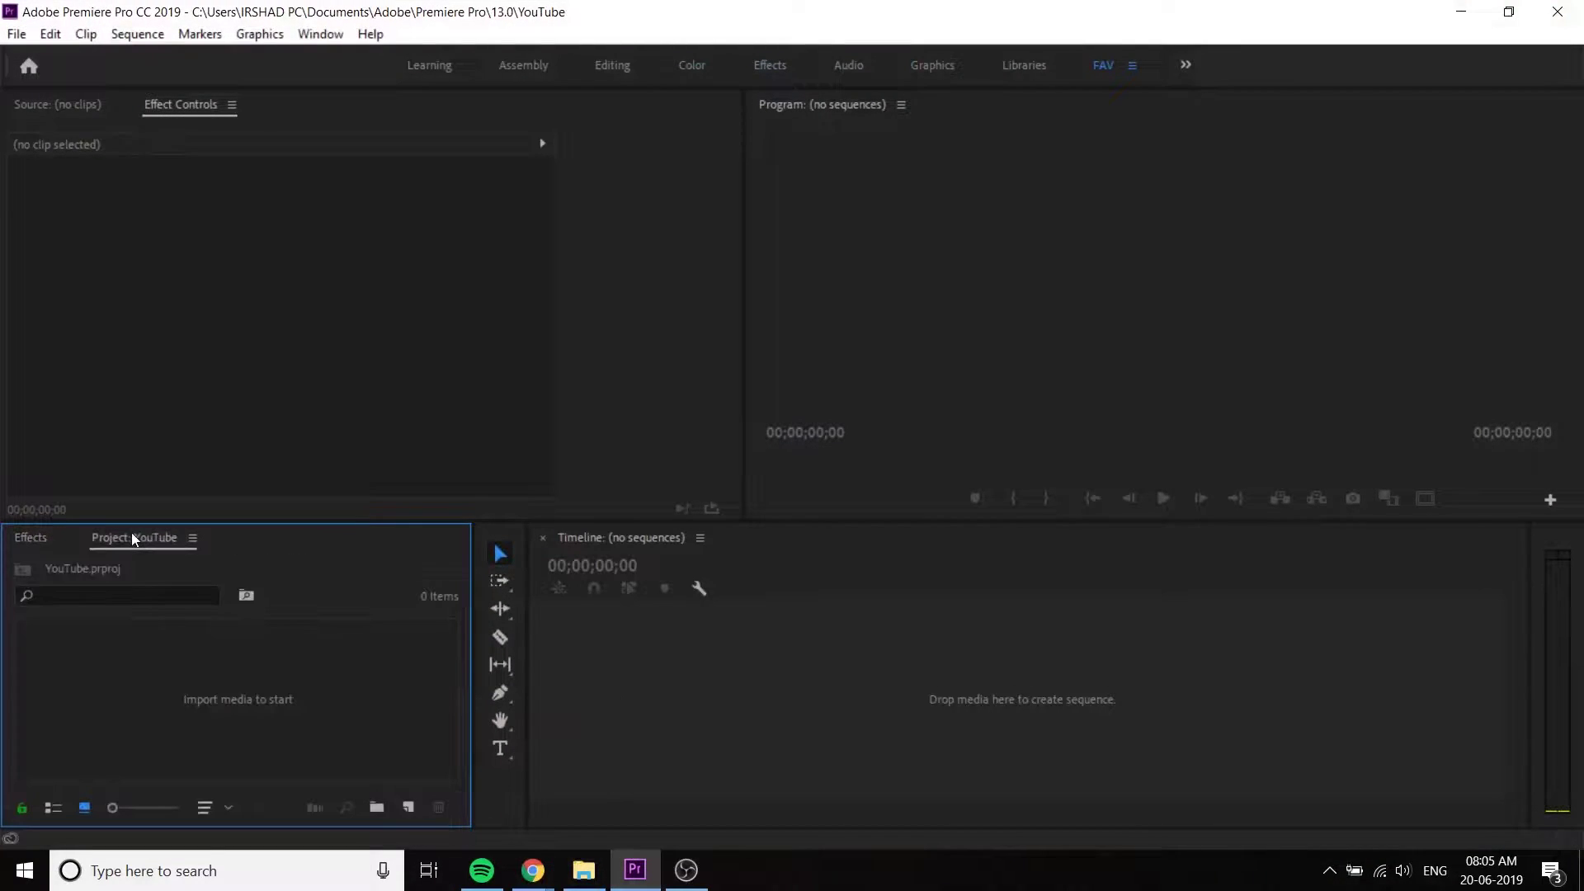
{"action": "left_click", "coordinate": [409, 807]}
{"action": "left_click", "coordinate": [465, 556]}
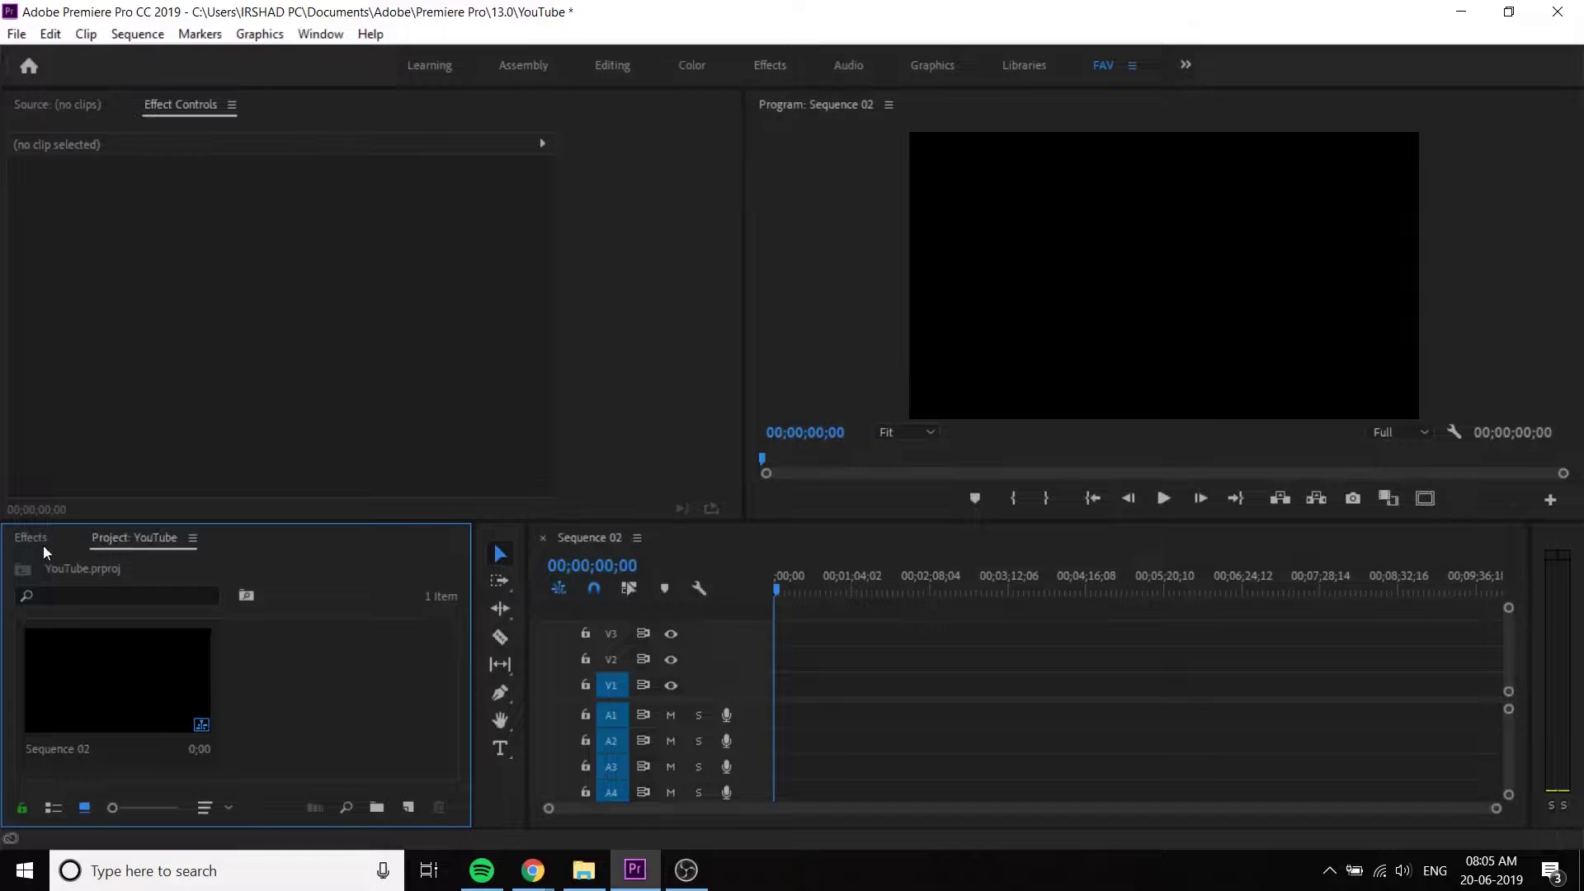
- Locate the Track Matte Key effect in the Keying folder of the effects library
{"action": "left_click", "coordinate": [37, 539]}
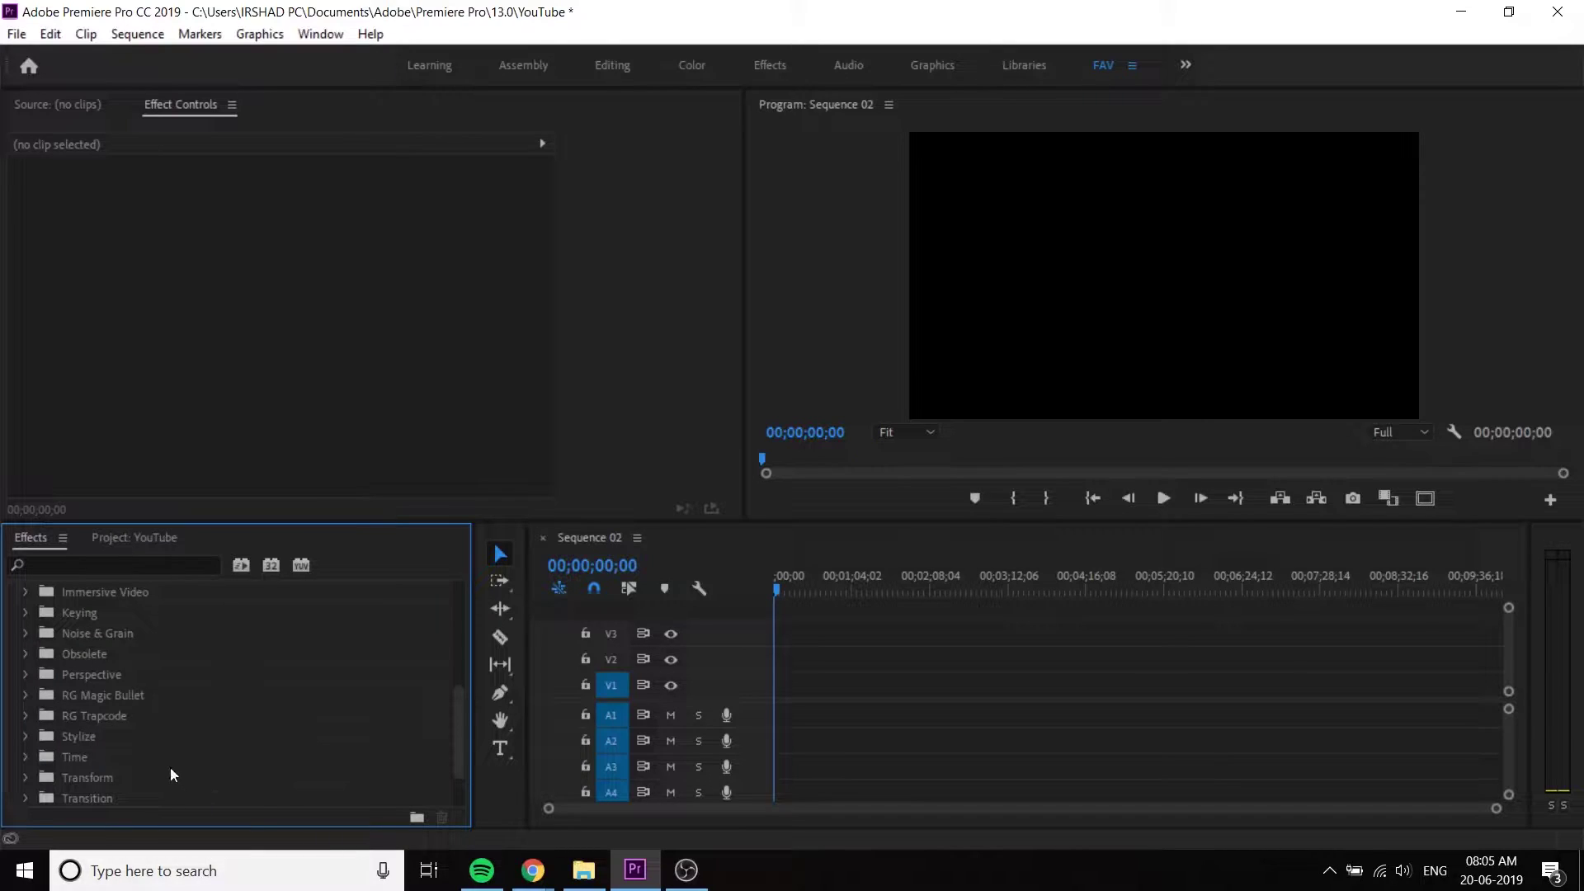
{"action": "scroll", "coordinate": [114, 709], "scroll_direction": "up", "scroll_amount": 2}
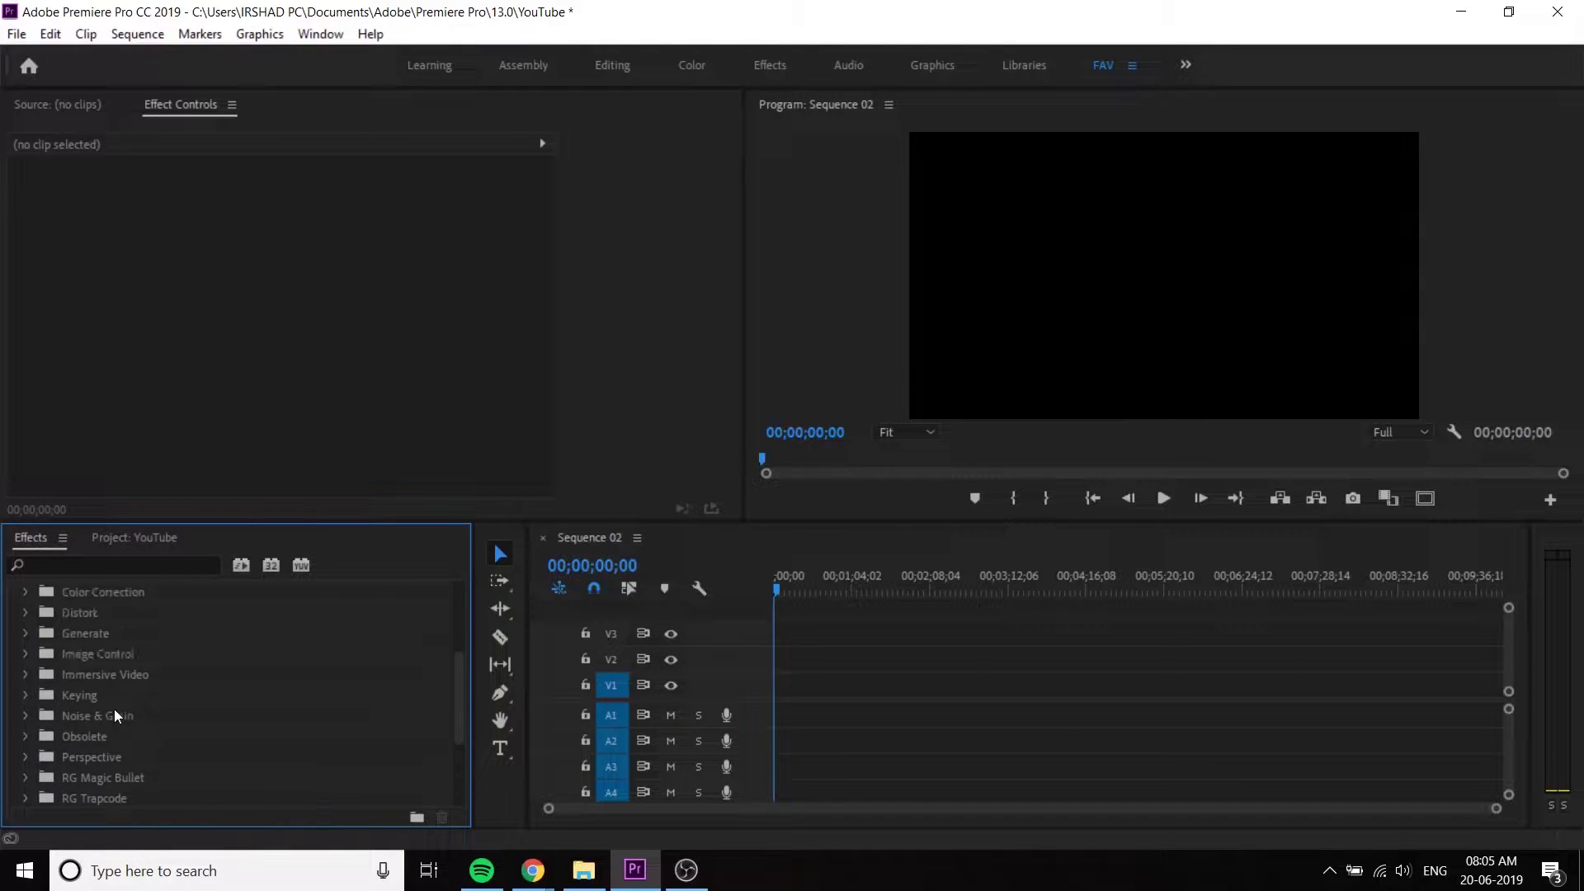
{"action": "double_click", "coordinate": [99, 698]}
{"action": "scroll", "coordinate": [272, 756], "scroll_direction": "down", "scroll_amount": 2}
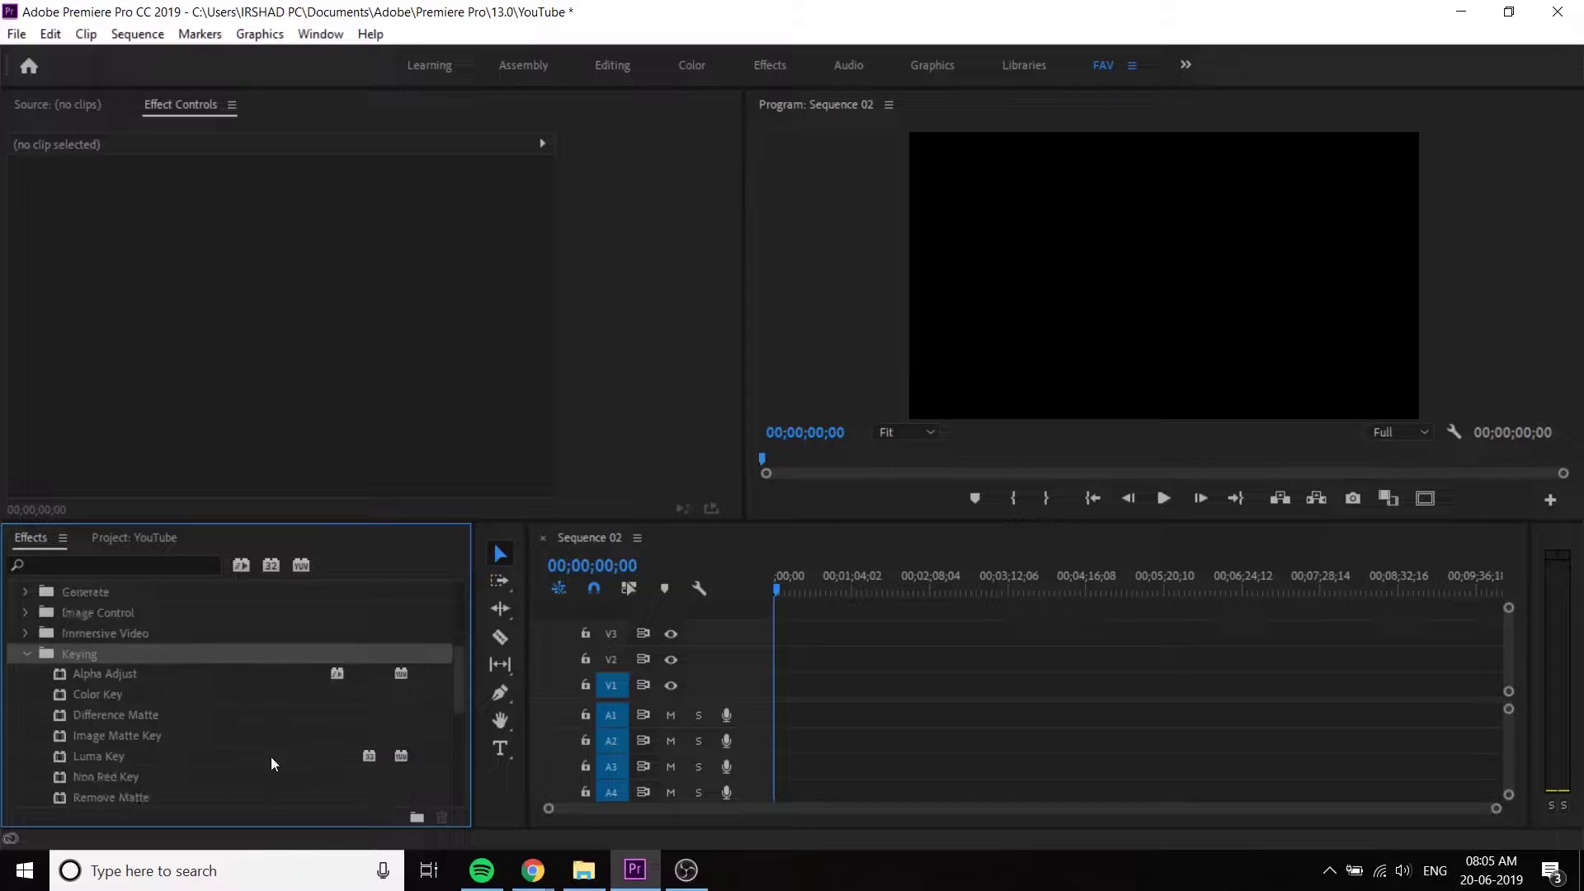
{"action": "left_click", "coordinate": [257, 762]}
{"action": "scroll", "coordinate": [207, 772], "scroll_direction": "down", "scroll_amount": 1}
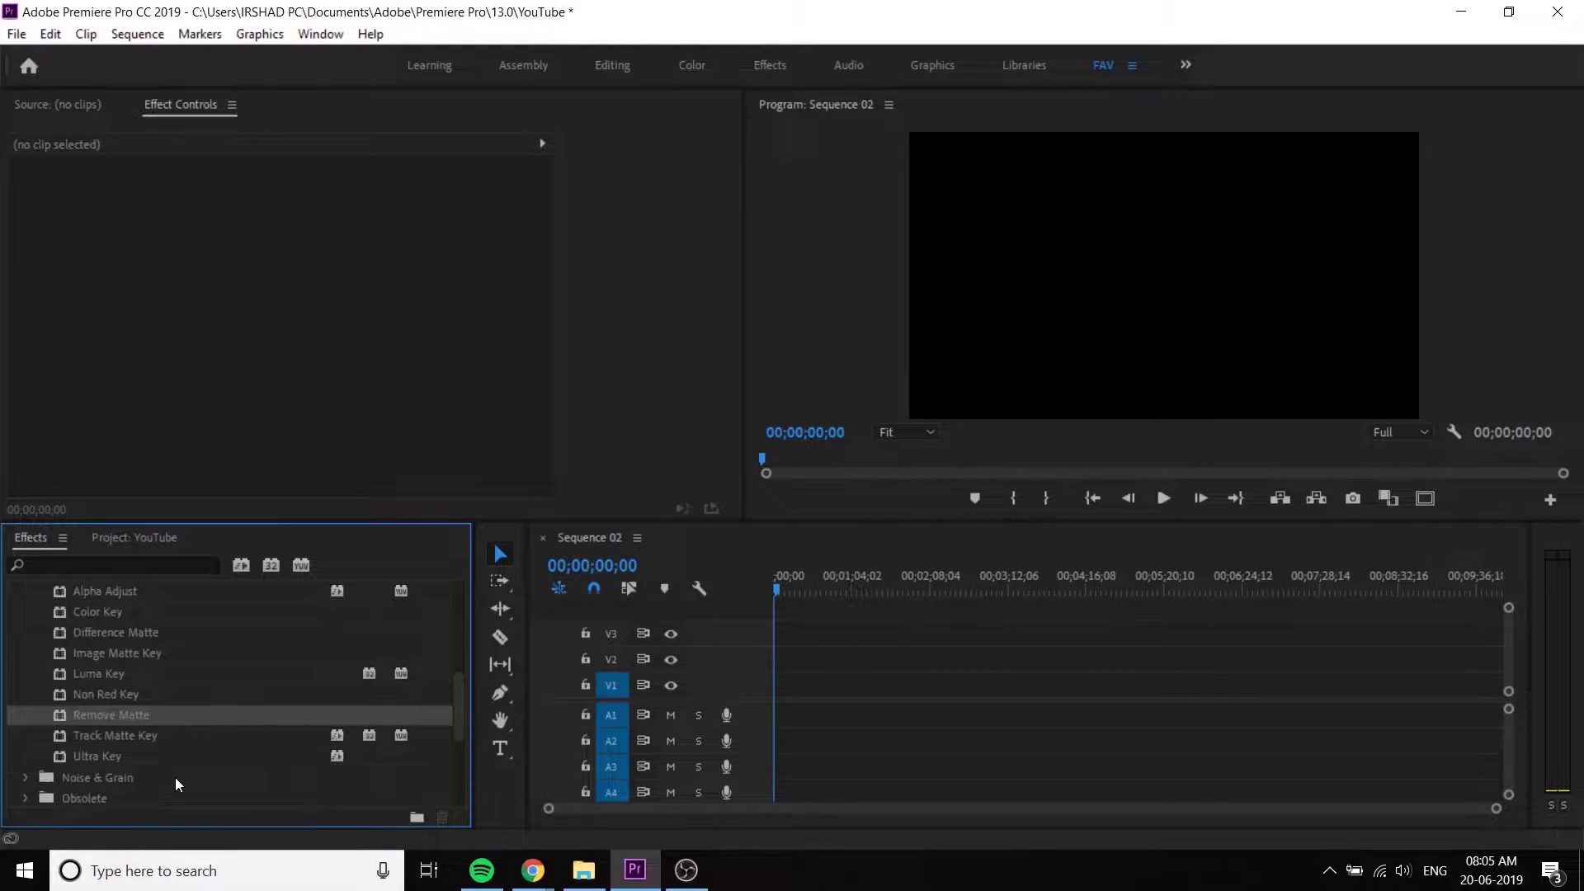
{"action": "left_click", "coordinate": [151, 743]}
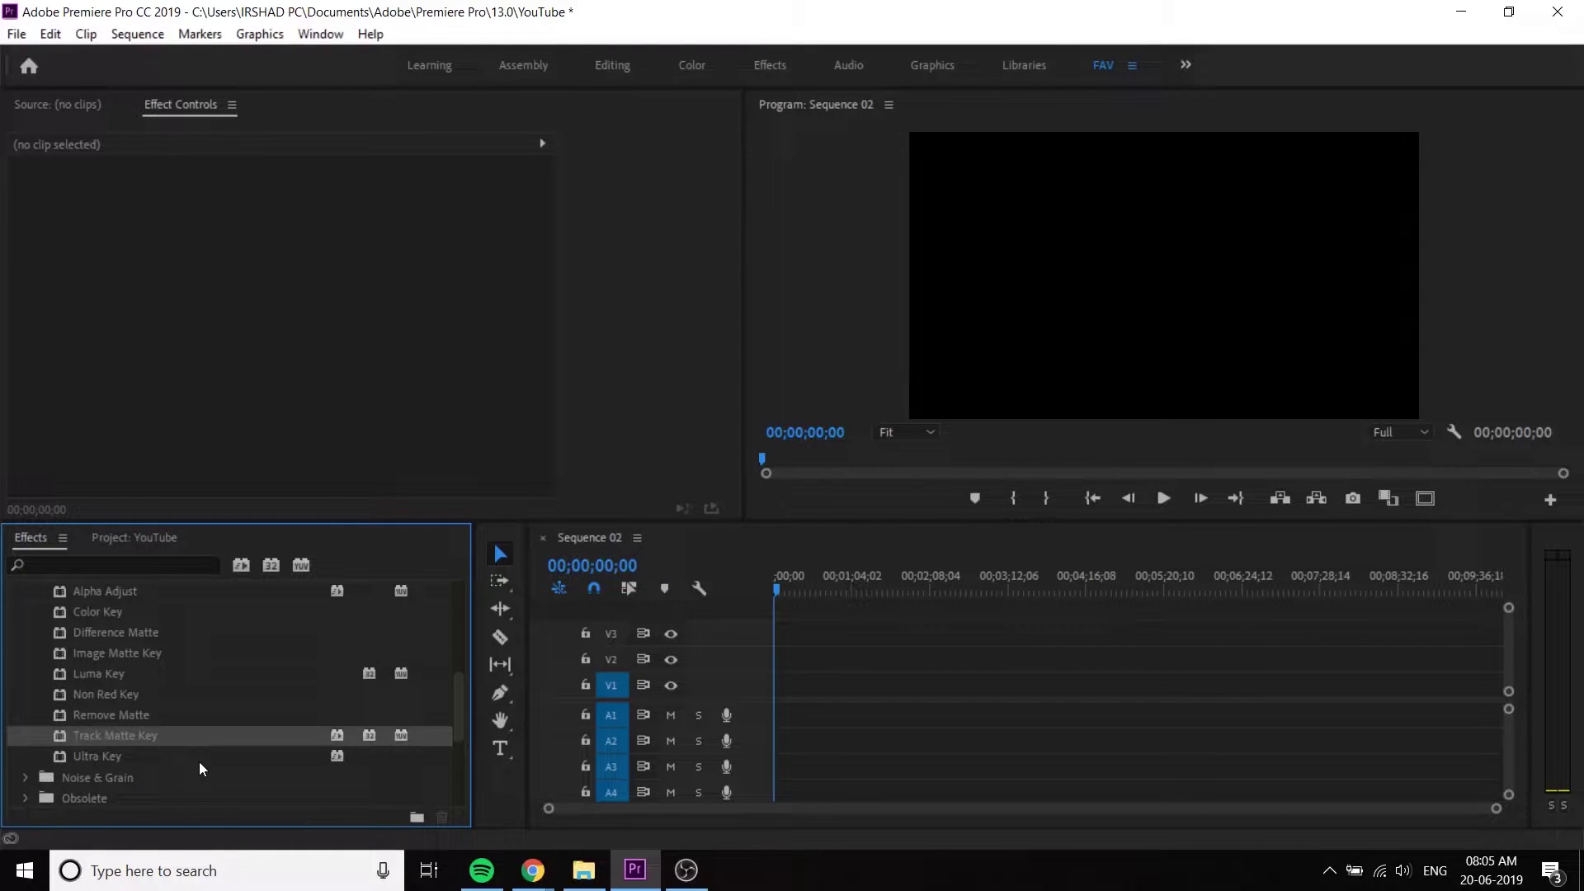
- Switch to Chrome and list the YouTube channel's uploaded videos sorted by most popular
{"action": "left_click", "coordinate": [538, 888]}
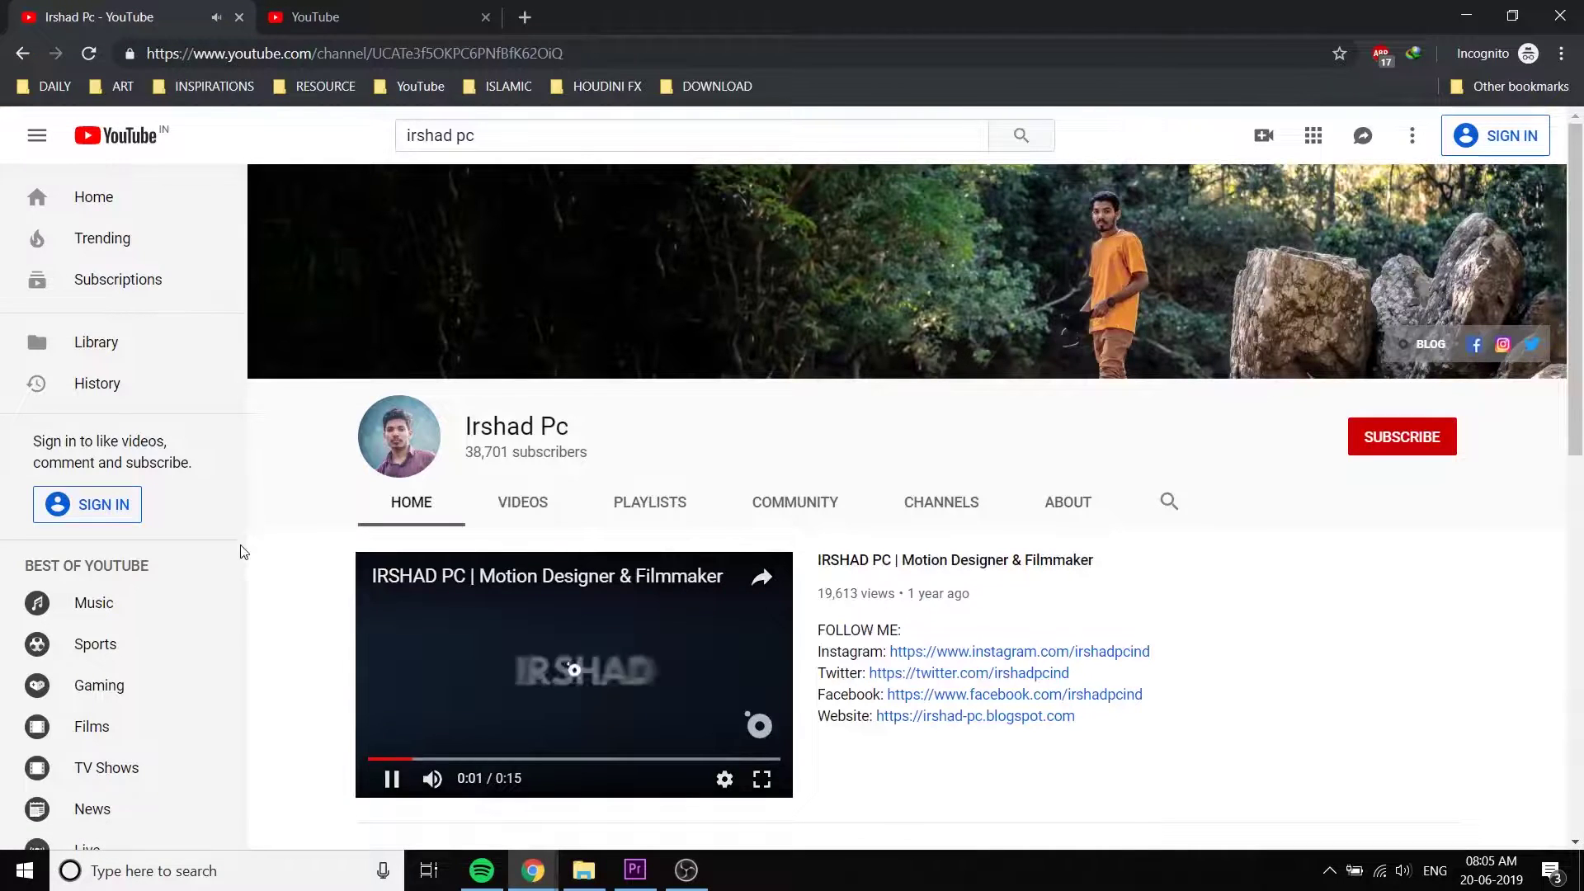
{"action": "left_click", "coordinate": [521, 503]}
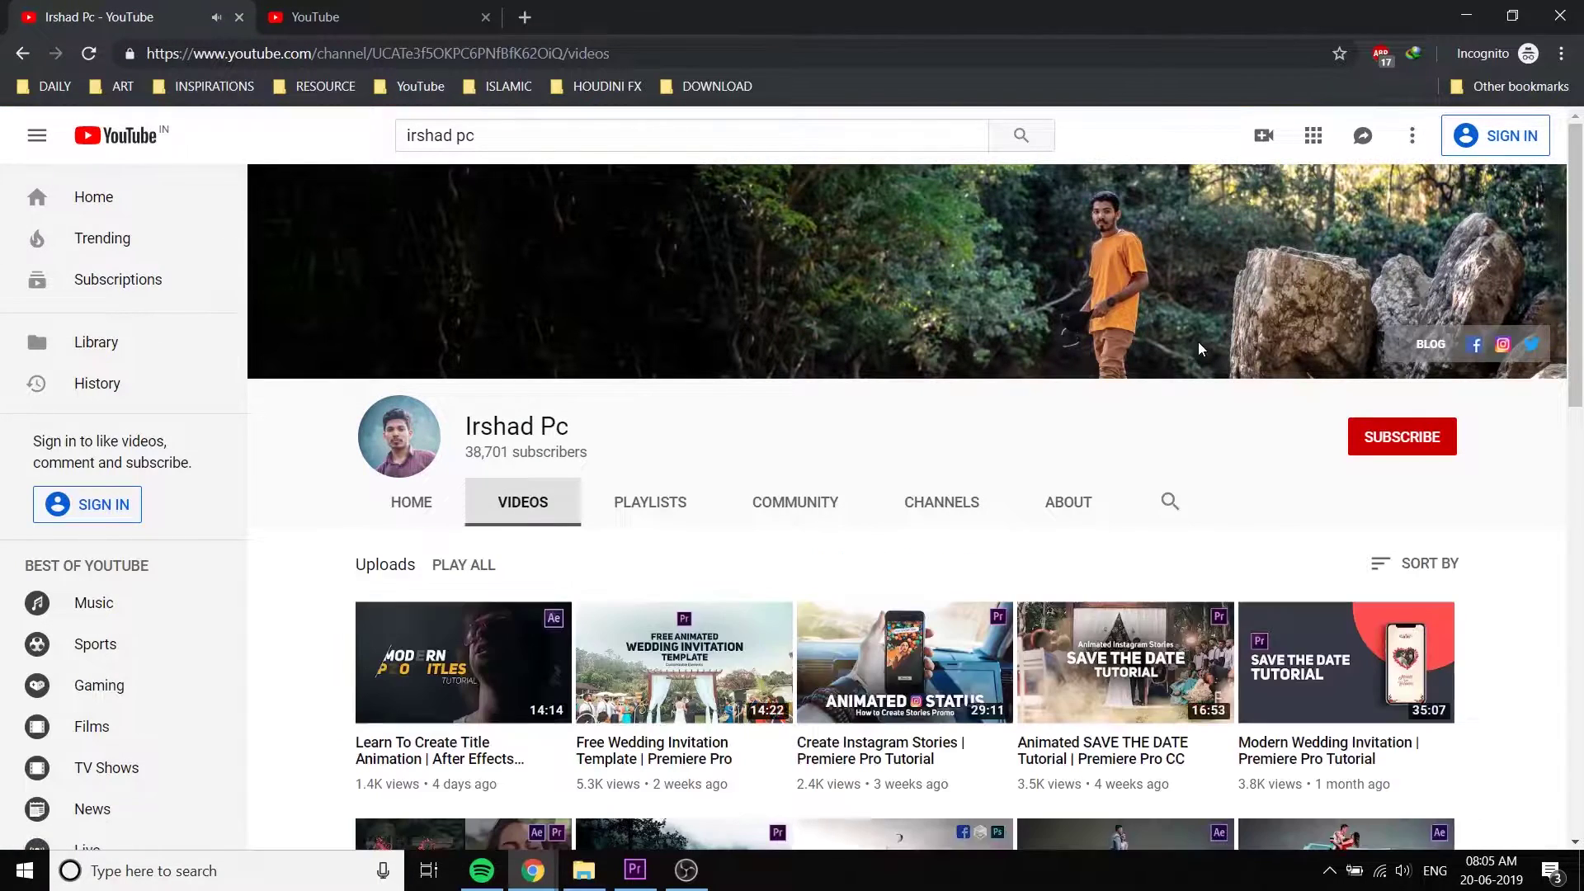
{"action": "scroll", "coordinate": [1155, 450], "scroll_direction": "down", "scroll_amount": 1}
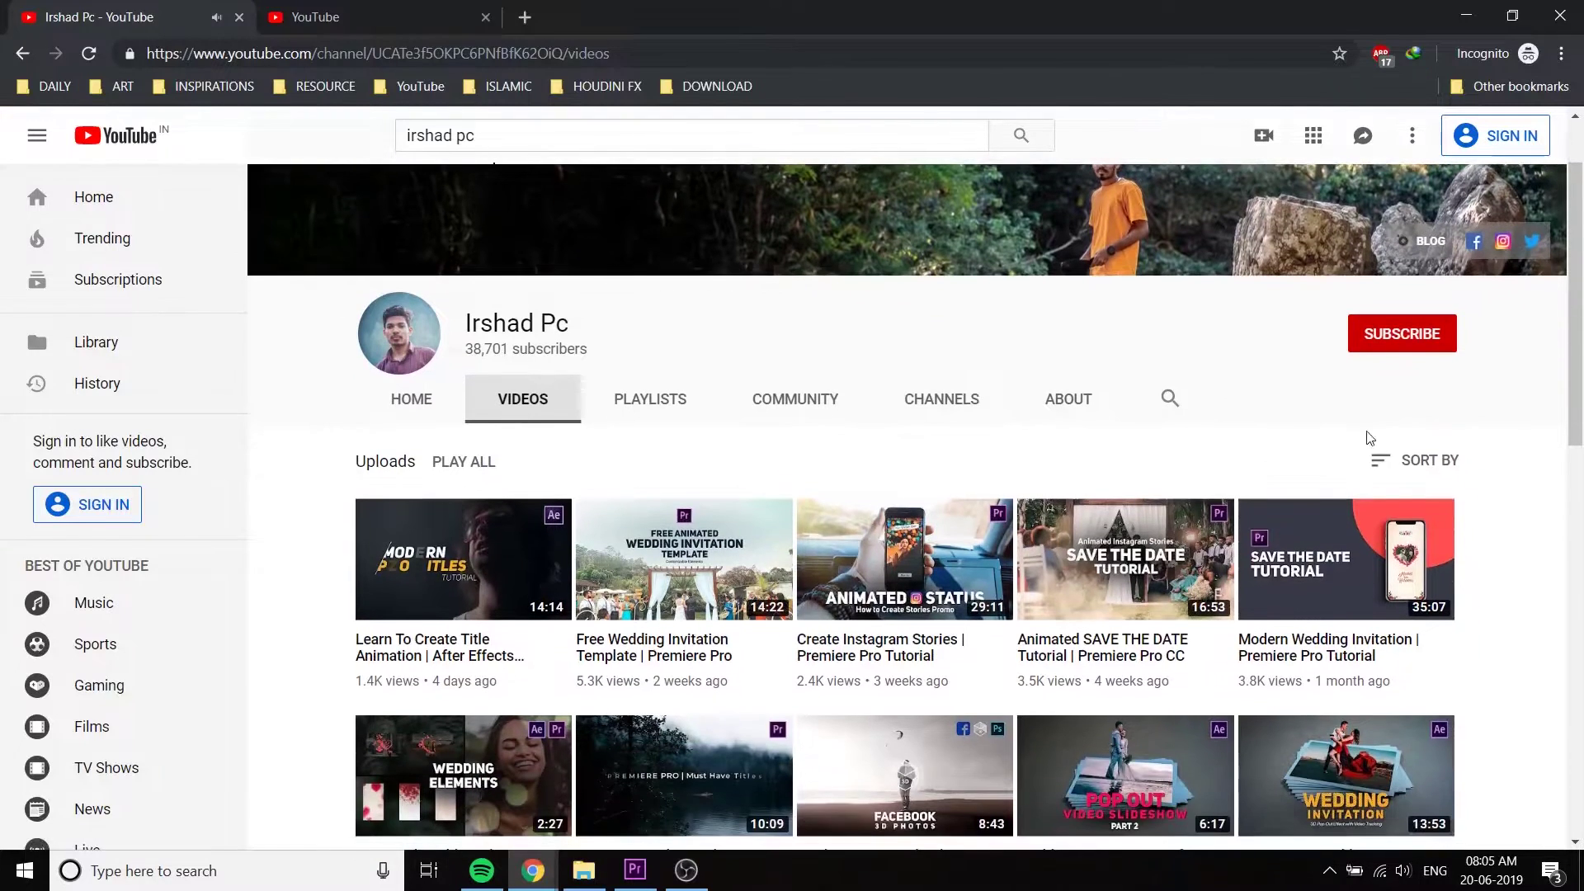
{"action": "scroll", "coordinate": [1126, 415], "scroll_direction": "down", "scroll_amount": 1}
{"action": "left_click", "coordinate": [1392, 365]}
{"action": "left_click", "coordinate": [1353, 415]}
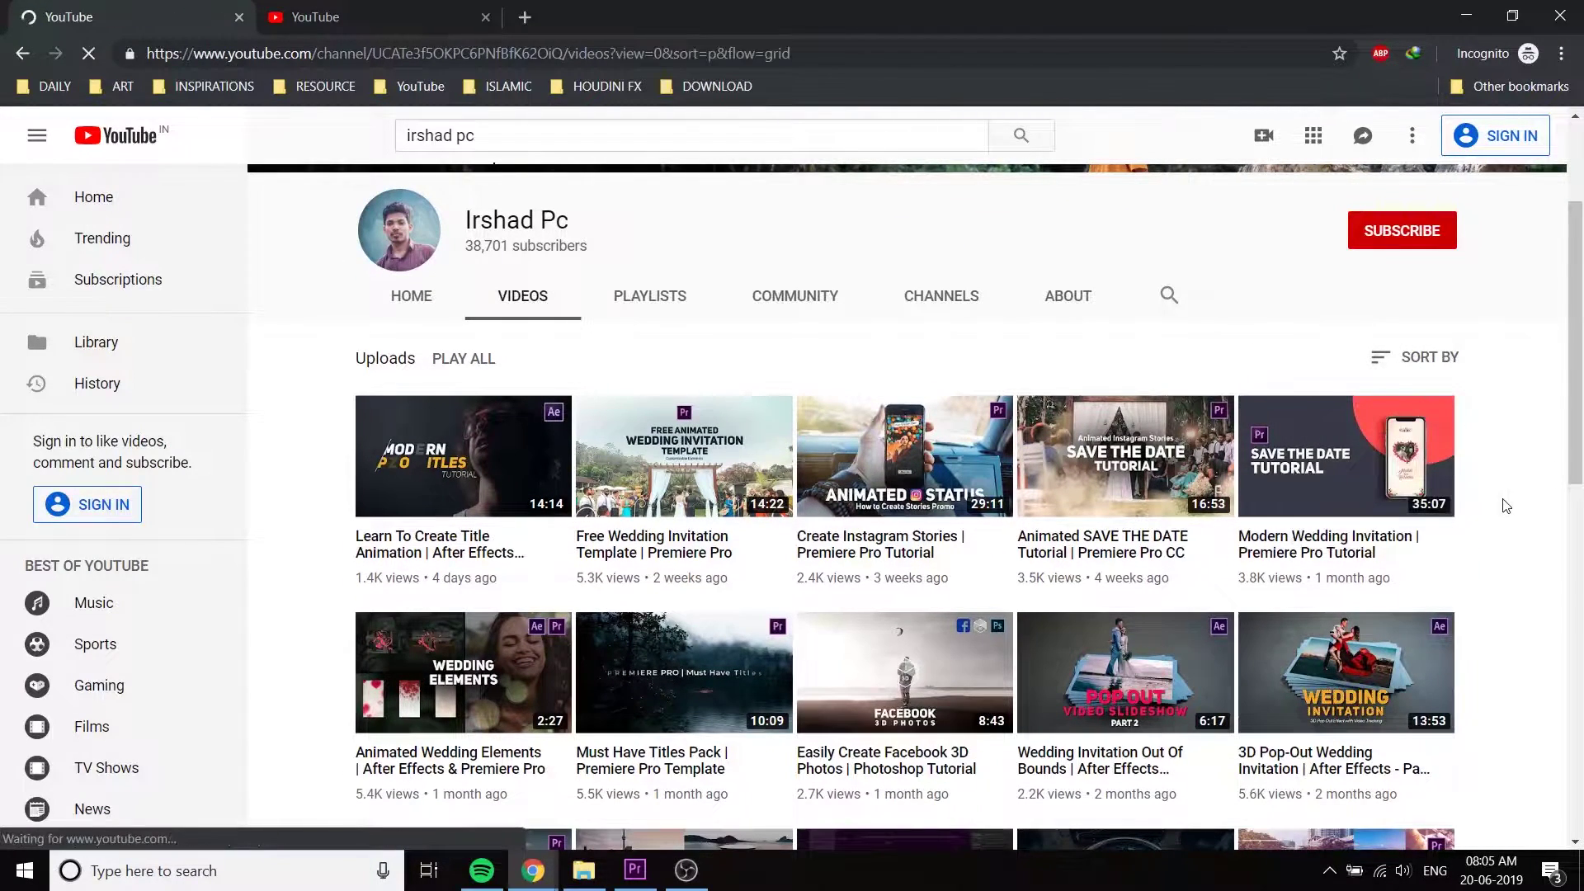
- Browse the uploads and open the Watercolor Ink Footage Reveal Slideshow and the Ink Transitions tutorial in new tabs
{"action": "scroll", "coordinate": [1533, 564], "scroll_direction": "down", "scroll_amount": 2}
{"action": "scroll", "coordinate": [1542, 480], "scroll_direction": "up", "scroll_amount": 2}
{"action": "scroll", "coordinate": [1543, 483], "scroll_direction": "down", "scroll_amount": 3}
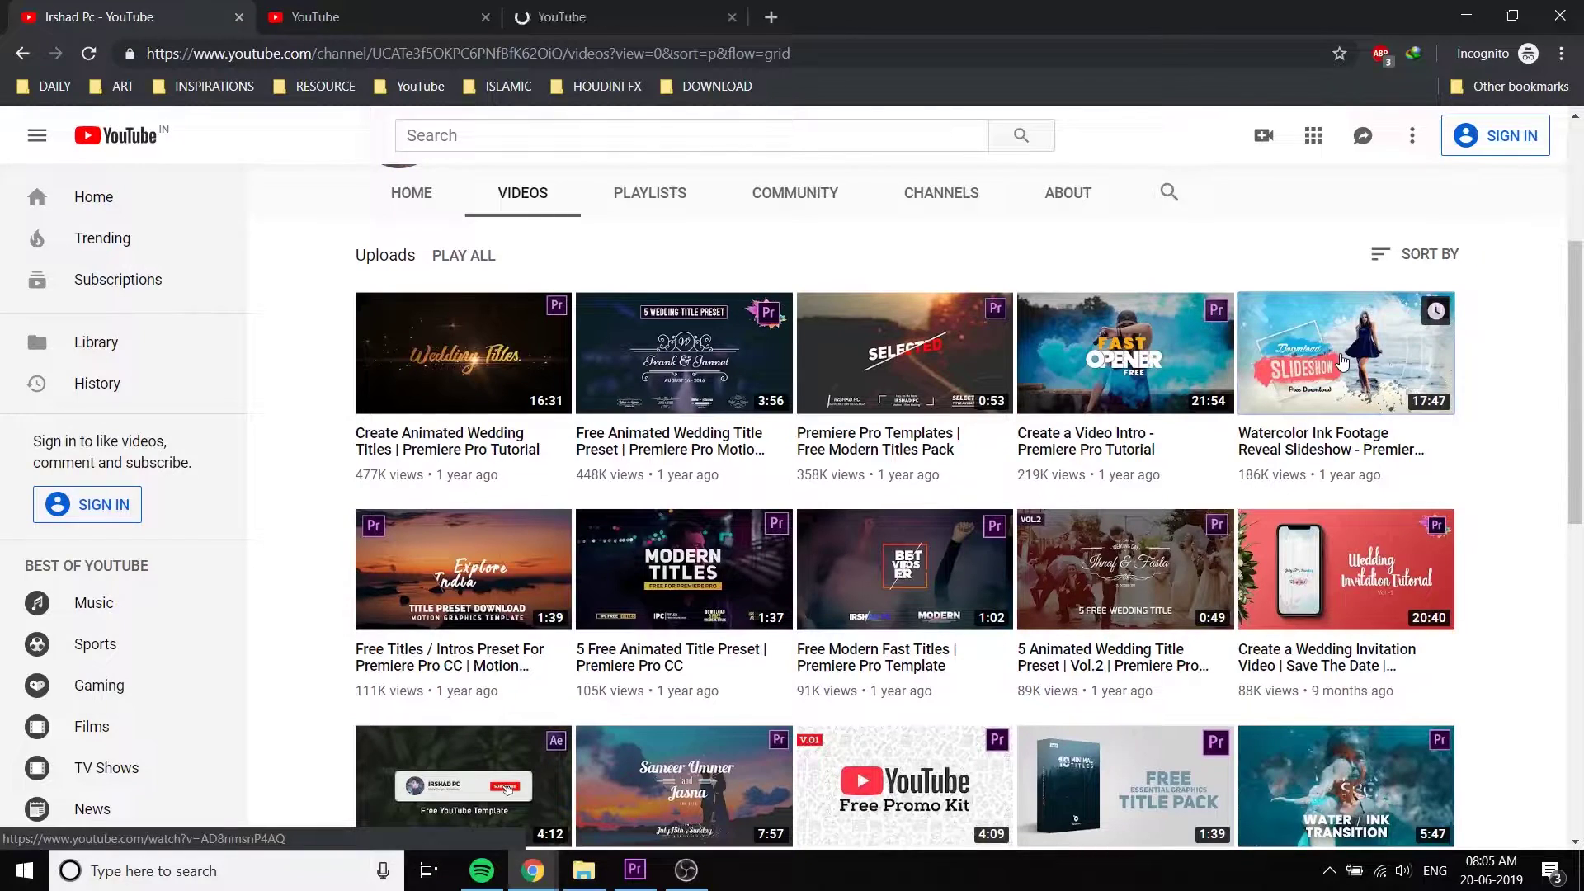
{"action": "scroll", "coordinate": [1386, 367], "scroll_direction": "down", "scroll_amount": 2}
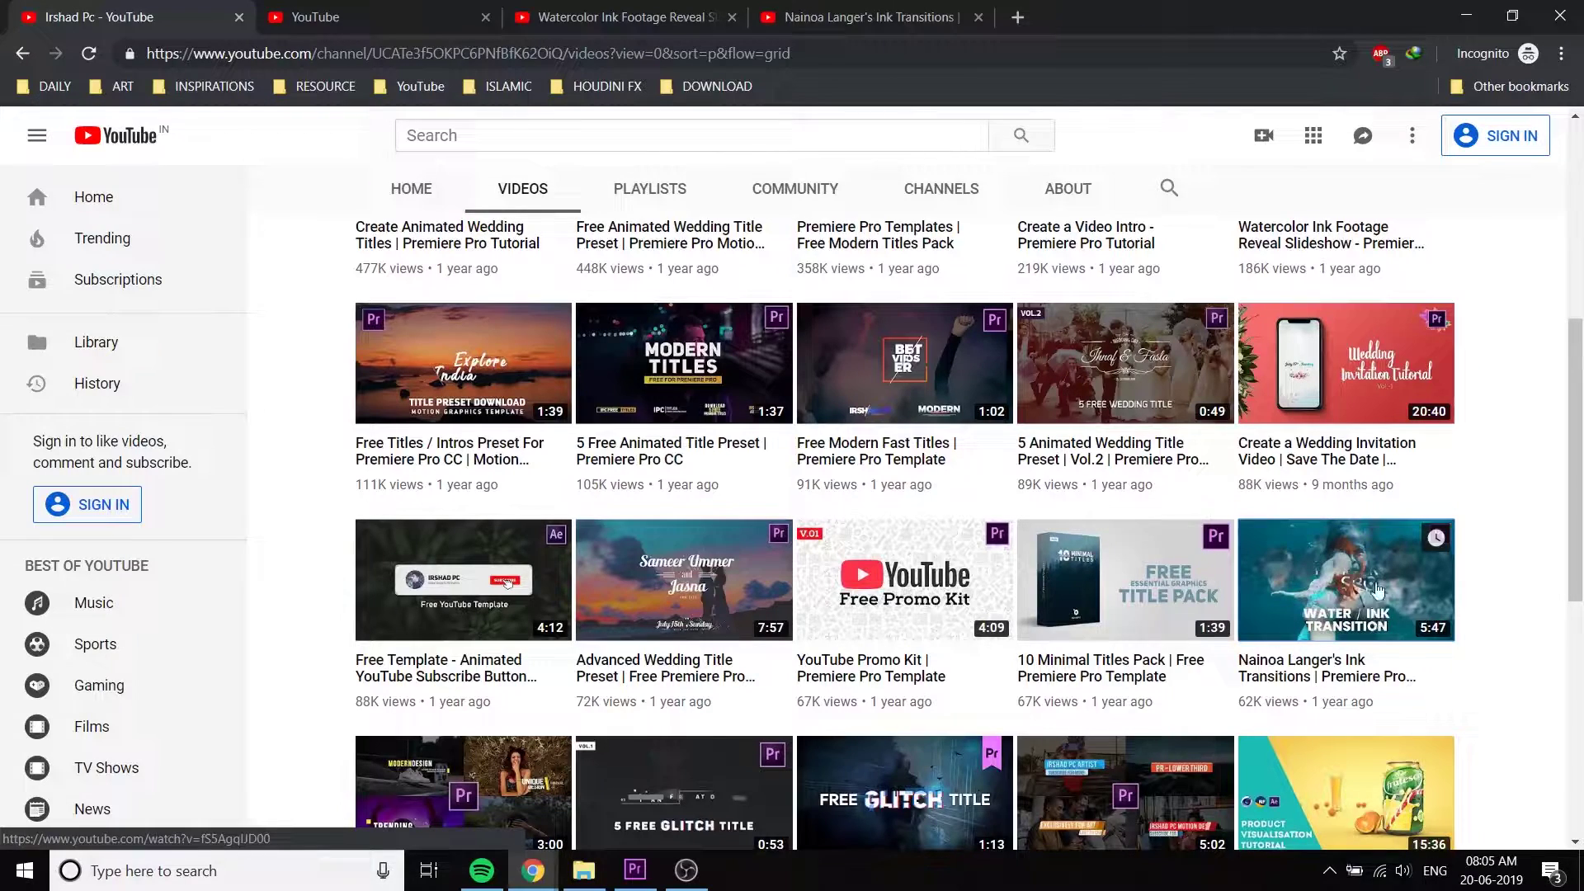
{"action": "scroll", "coordinate": [1375, 594], "scroll_direction": "down", "scroll_amount": 1}
{"action": "scroll", "coordinate": [1336, 562], "scroll_direction": "up", "scroll_amount": 5}
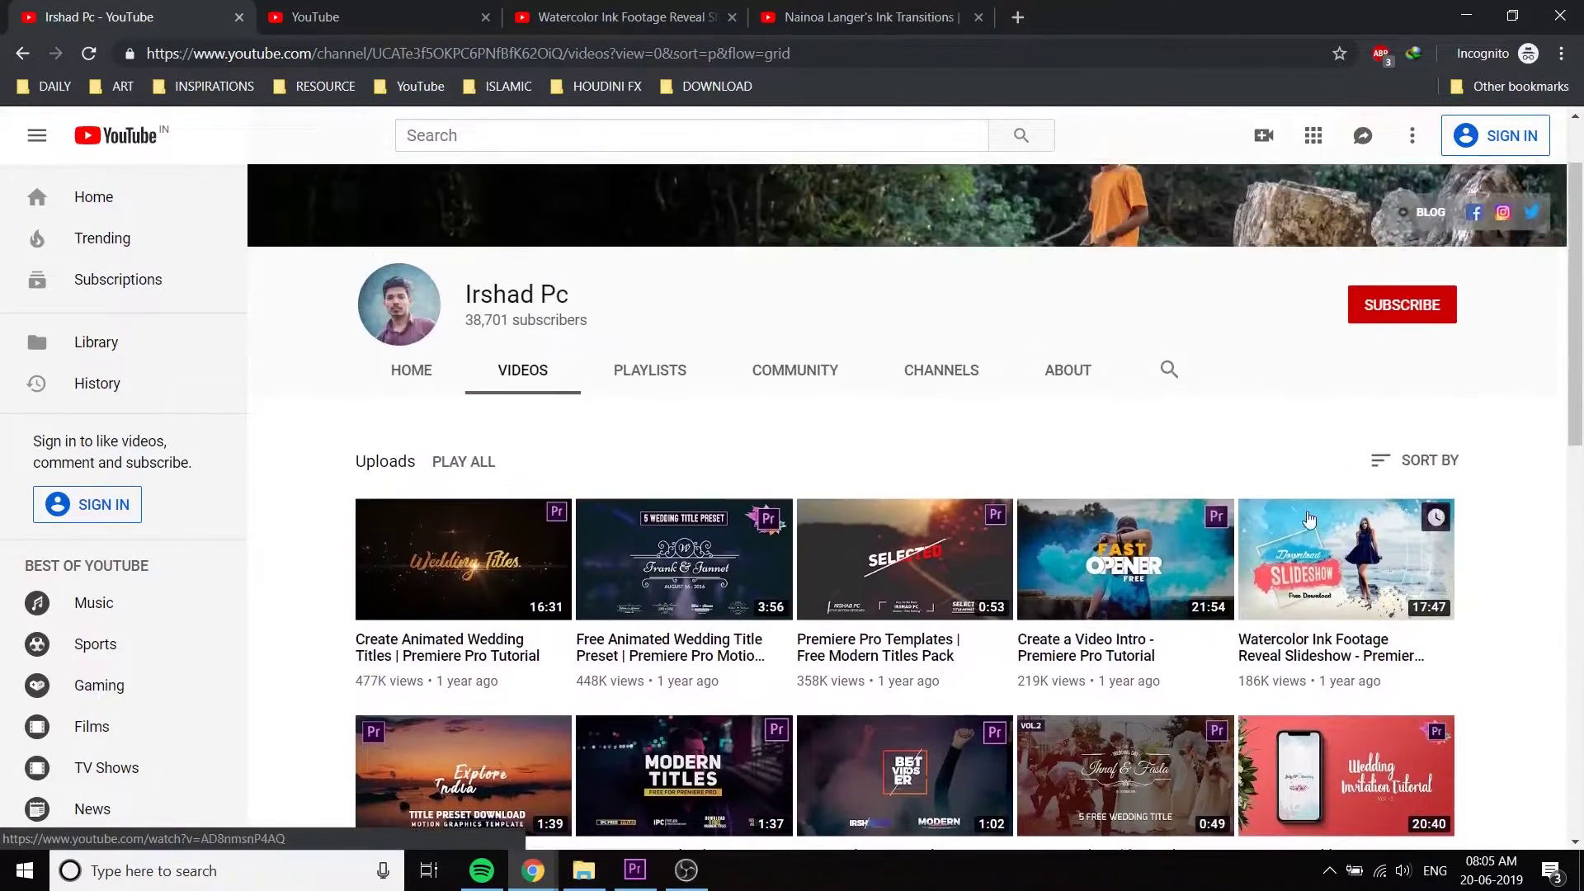
- Expand the Ink Transitions tutorial's description and open its Free Ink Stock Footage link to the shared Drive folder
{"action": "left_click", "coordinate": [594, 16]}
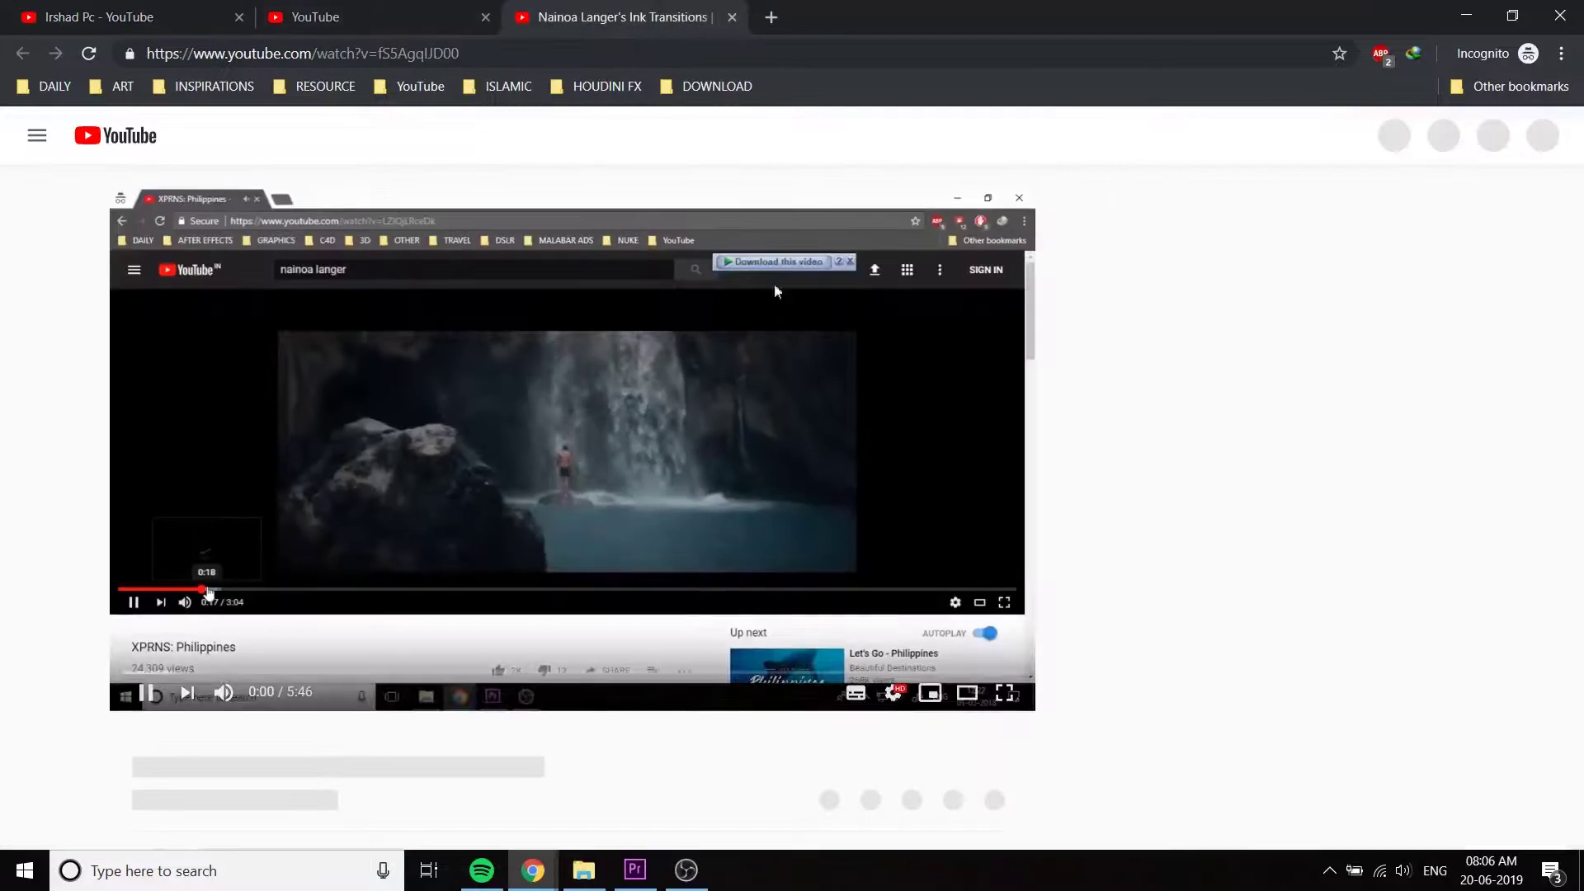
{"action": "scroll", "coordinate": [389, 658], "scroll_direction": "down", "scroll_amount": 4}
{"action": "left_click", "coordinate": [240, 555]}
{"action": "scroll", "coordinate": [240, 561], "scroll_direction": "down", "scroll_amount": 1}
{"action": "scroll", "coordinate": [742, 487], "scroll_direction": "down", "scroll_amount": 3}
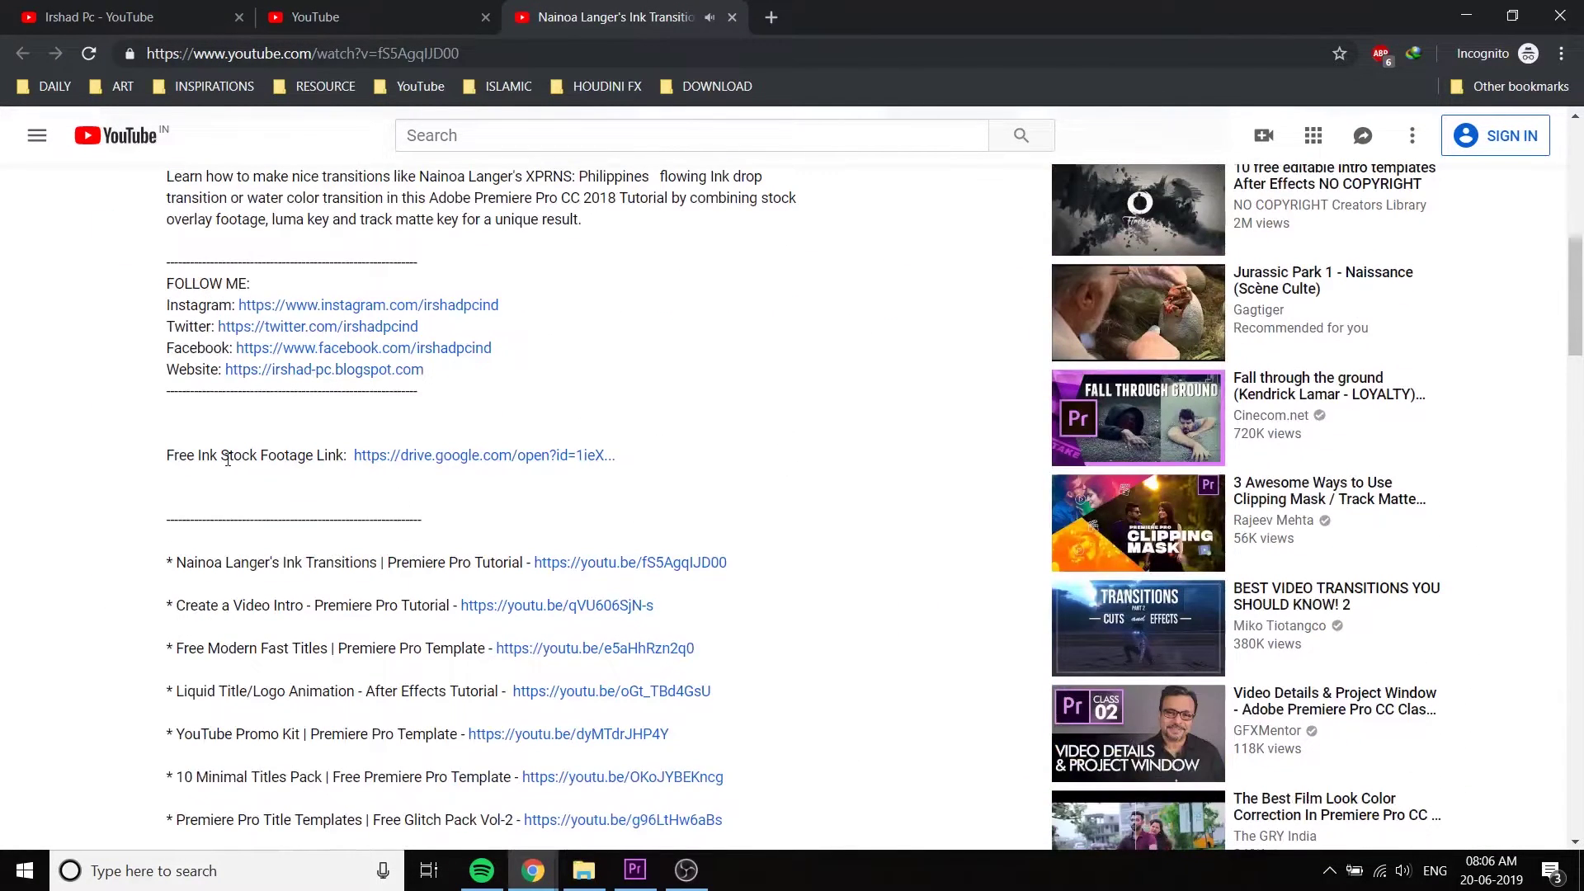
{"action": "left_click", "coordinate": [462, 456]}
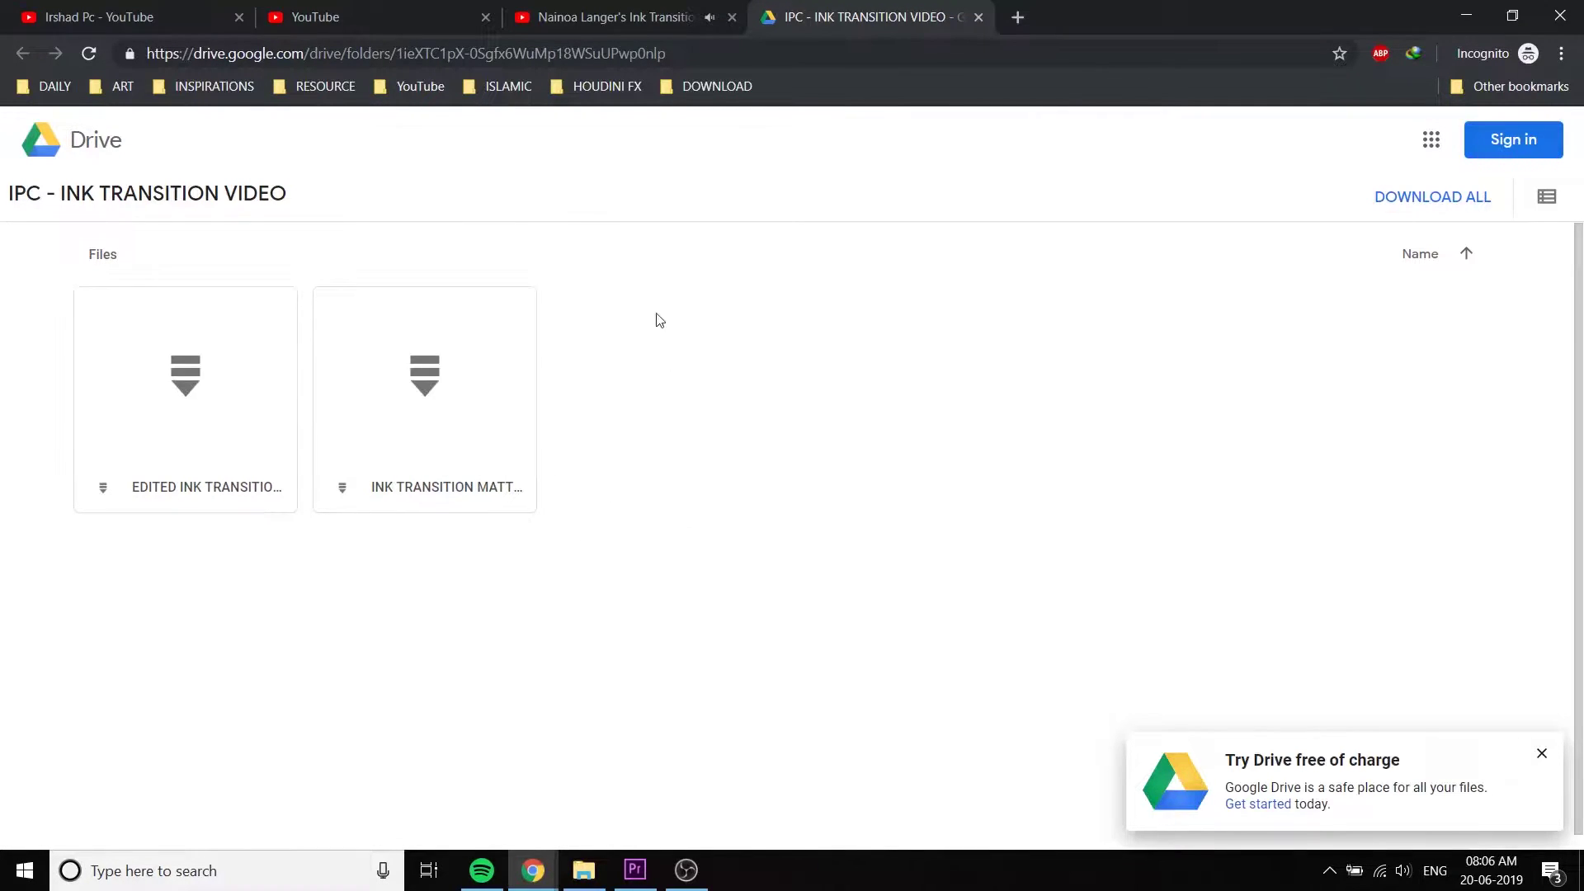
- Look at the INK TRANSITION MATTE file in the Drive folder, and close the Drive and tutorial tabs
{"action": "double_click", "coordinate": [408, 439]}
{"action": "left_click", "coordinate": [389, 284]}
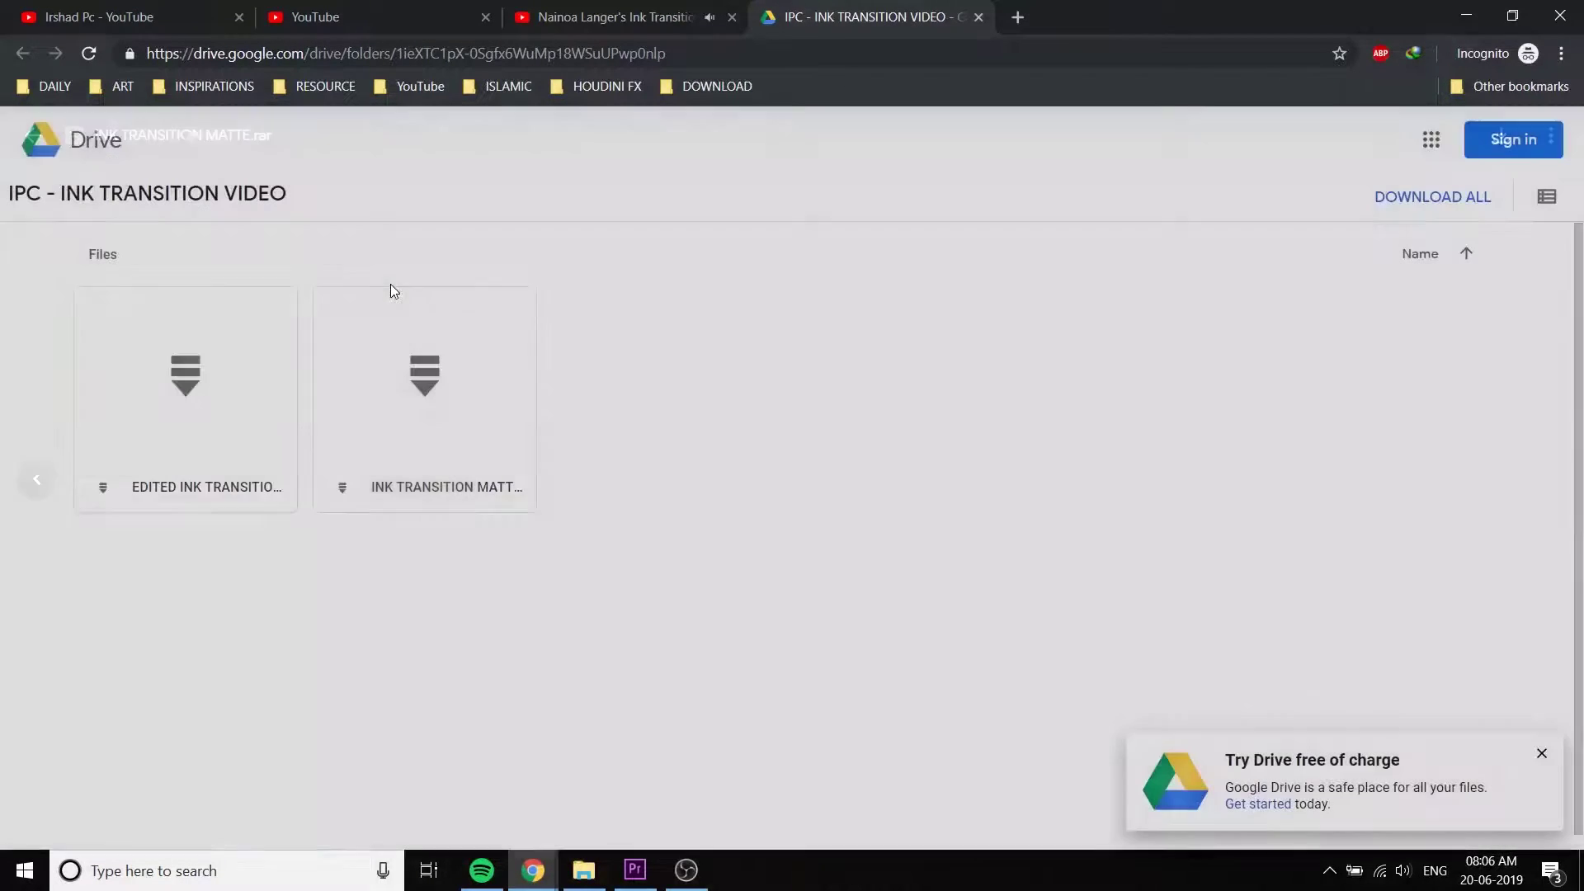
{"action": "middle_click", "coordinate": [926, 8]}
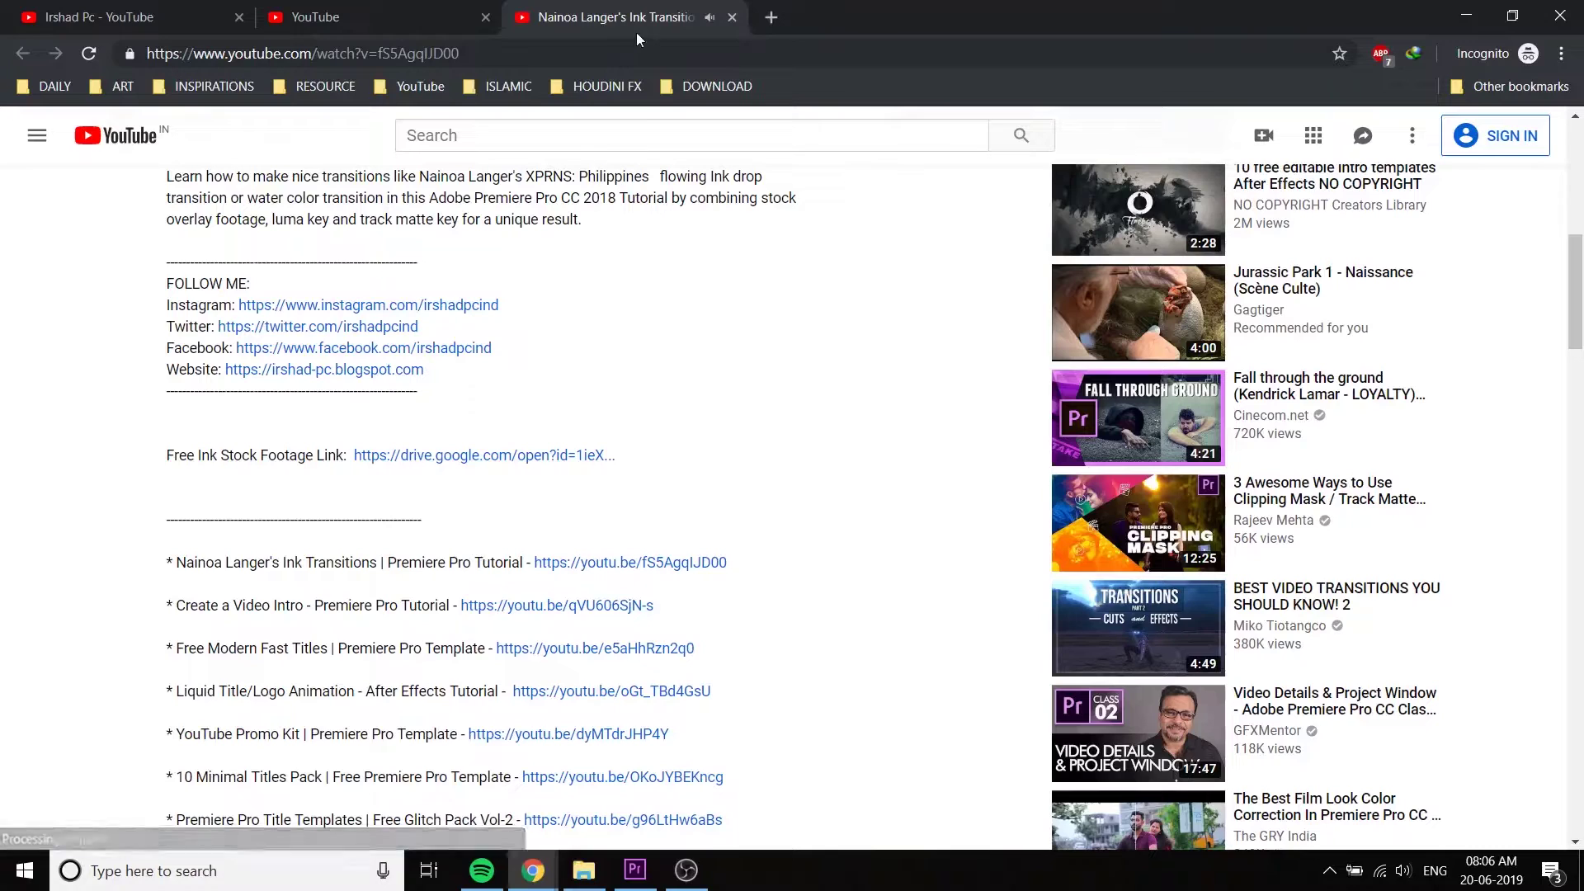
{"action": "left_click", "coordinate": [206, 16]}
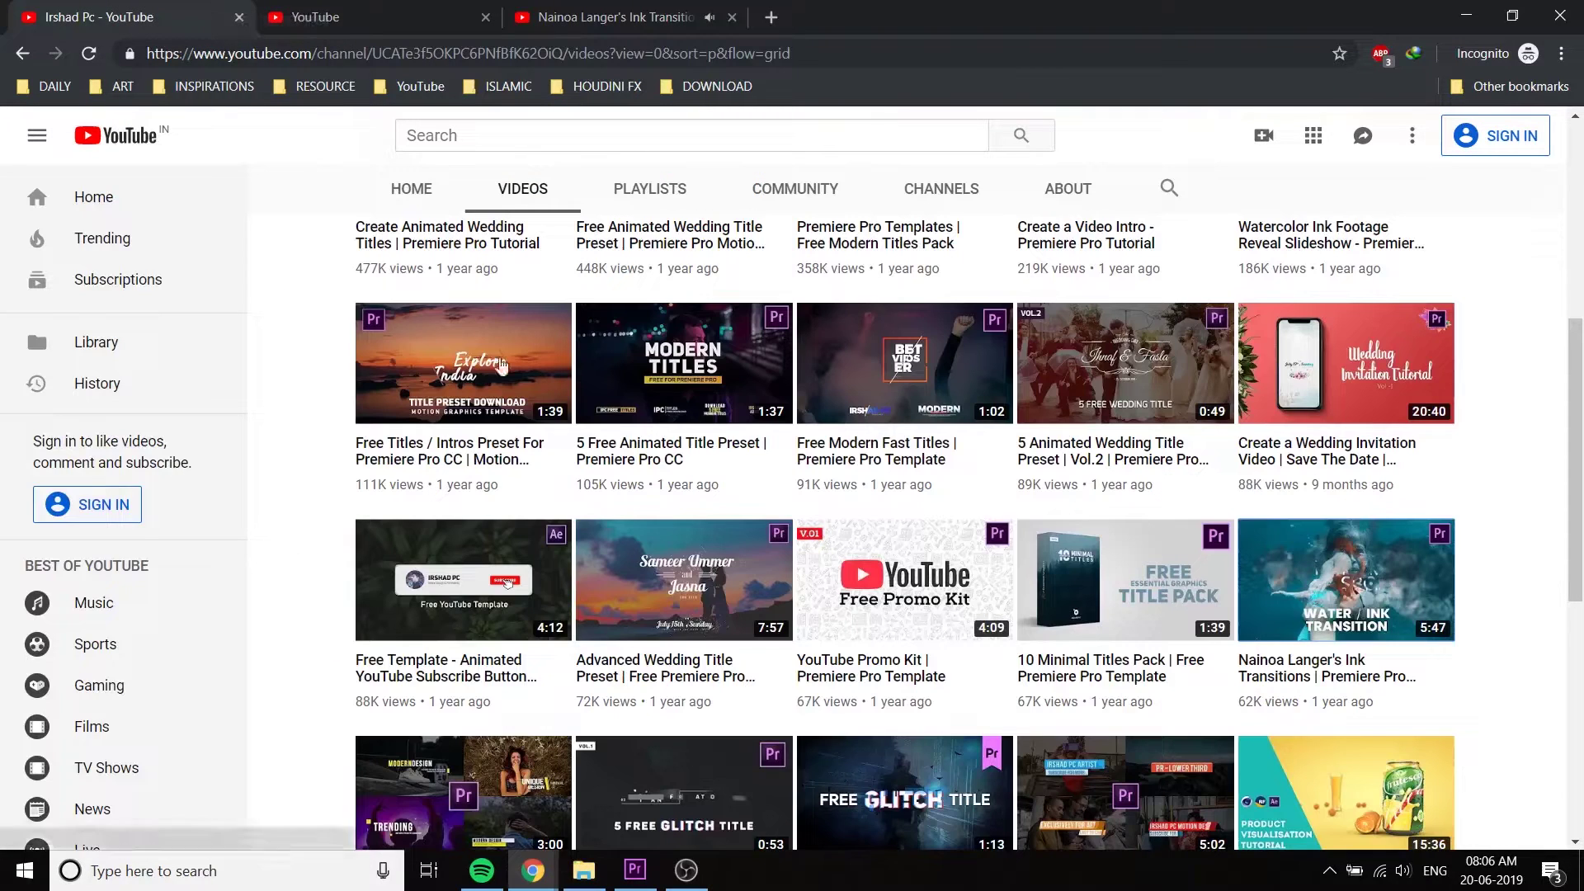
{"action": "middle_click", "coordinate": [703, 8]}
- Switch to Premiere Pro and move its taskbar icon behind the OBS icon
{"action": "mouse_move", "coordinate": [698, 886]}
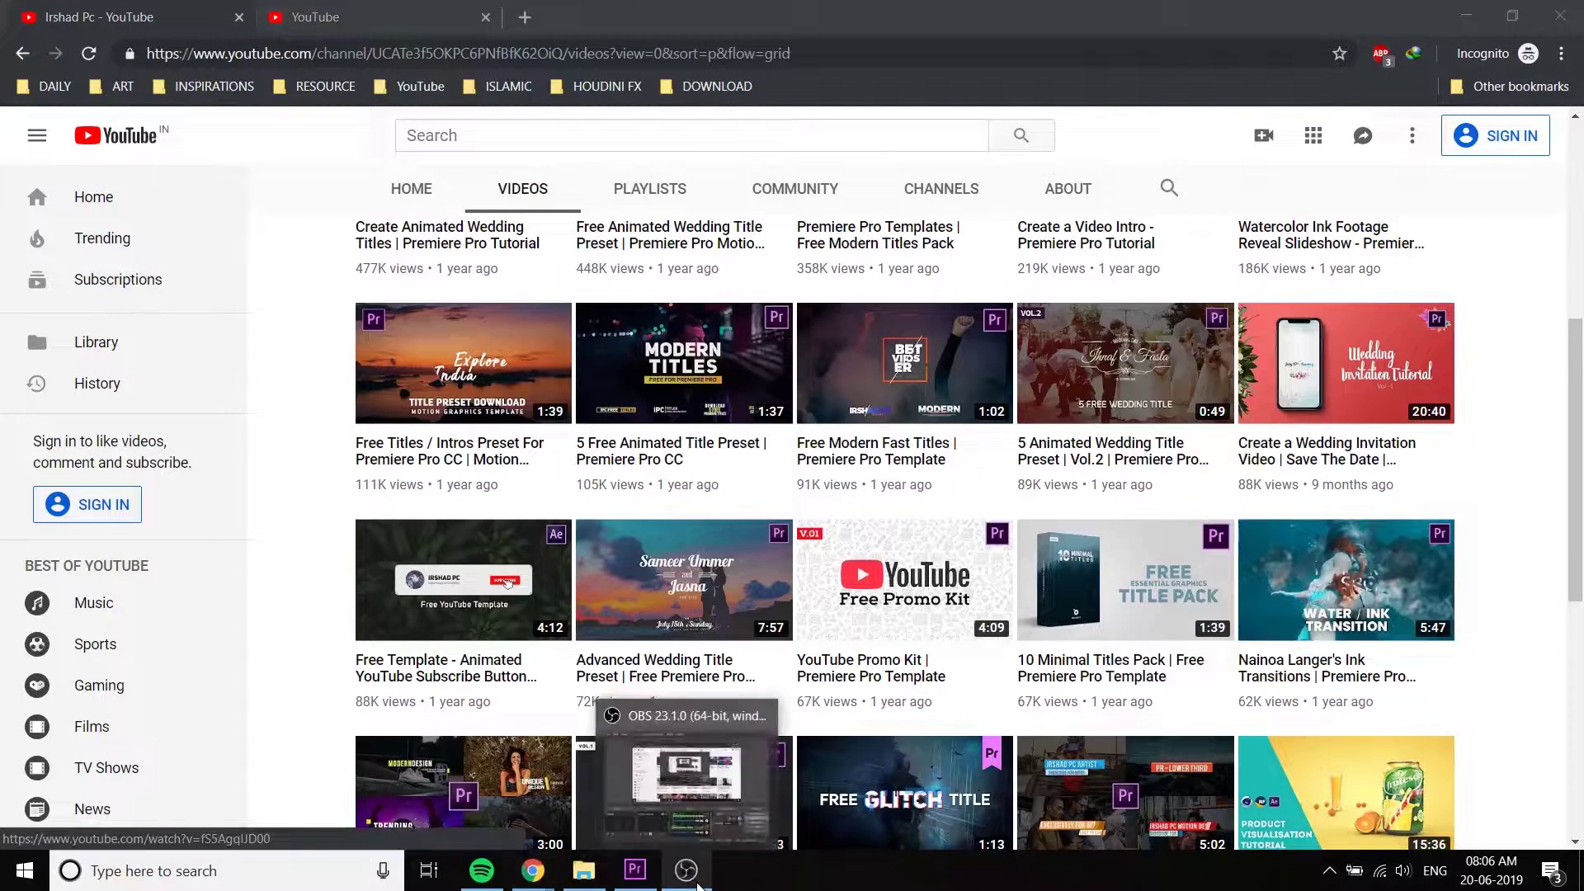
{"action": "left_click", "coordinate": [636, 870]}
{"action": "left_click_drag", "start_coordinate": [635, 870], "coordinate": [903, 869]}
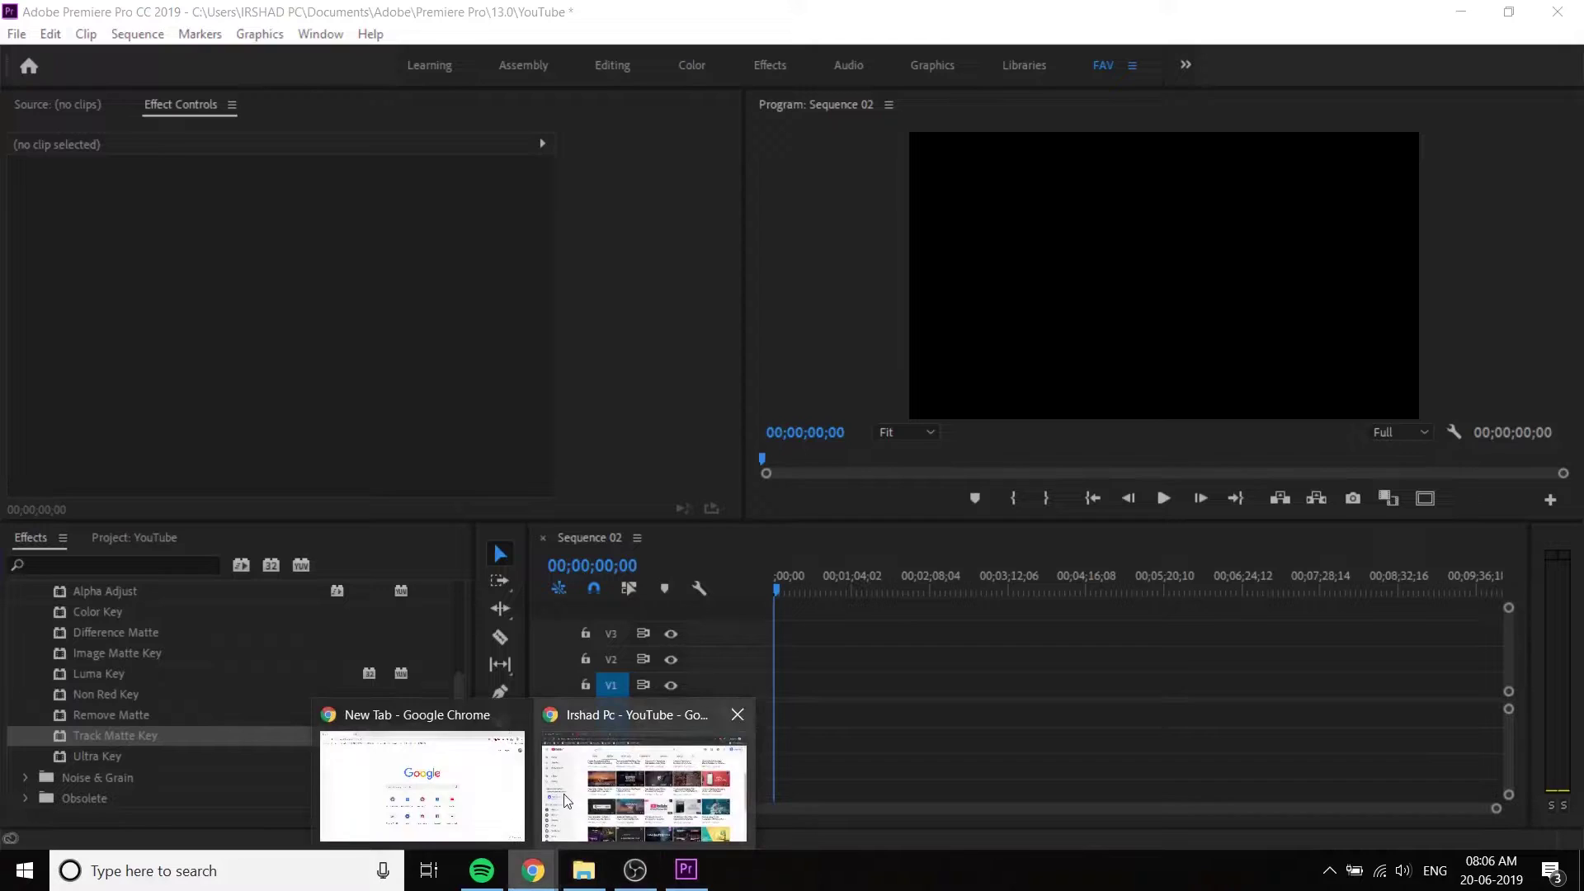
- Return to the YouTube window in Chrome and search for "ink overlay" in the second YouTube tab
{"action": "left_click", "coordinate": [652, 788]}
{"action": "left_click", "coordinate": [492, 146]}
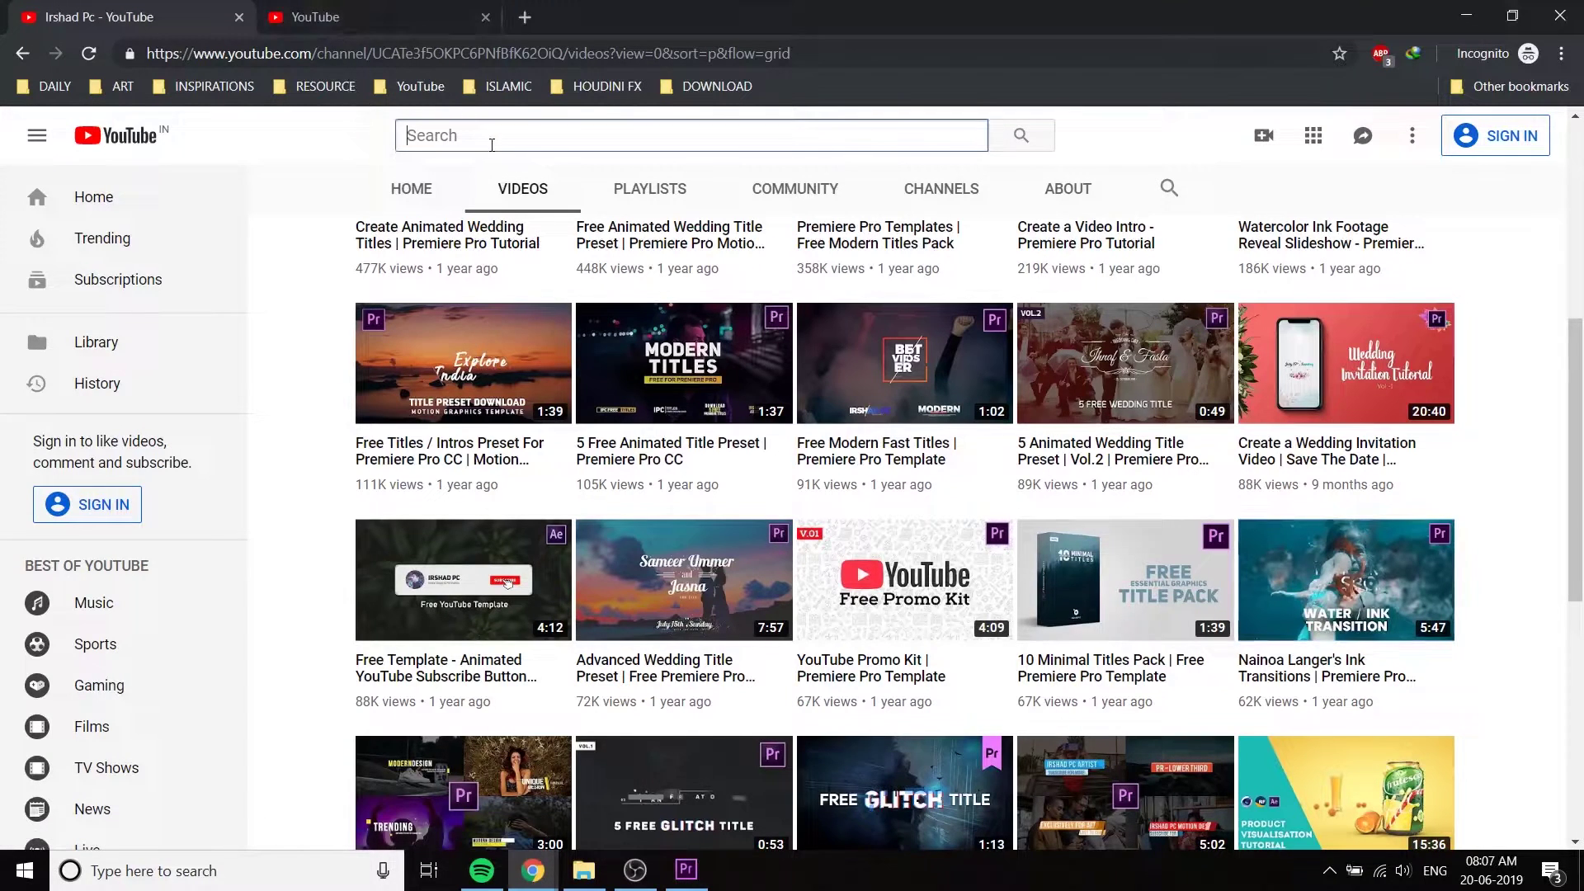
{"action": "key", "text": "ctrl+Tab"}
{"action": "left_click", "coordinate": [499, 135]}
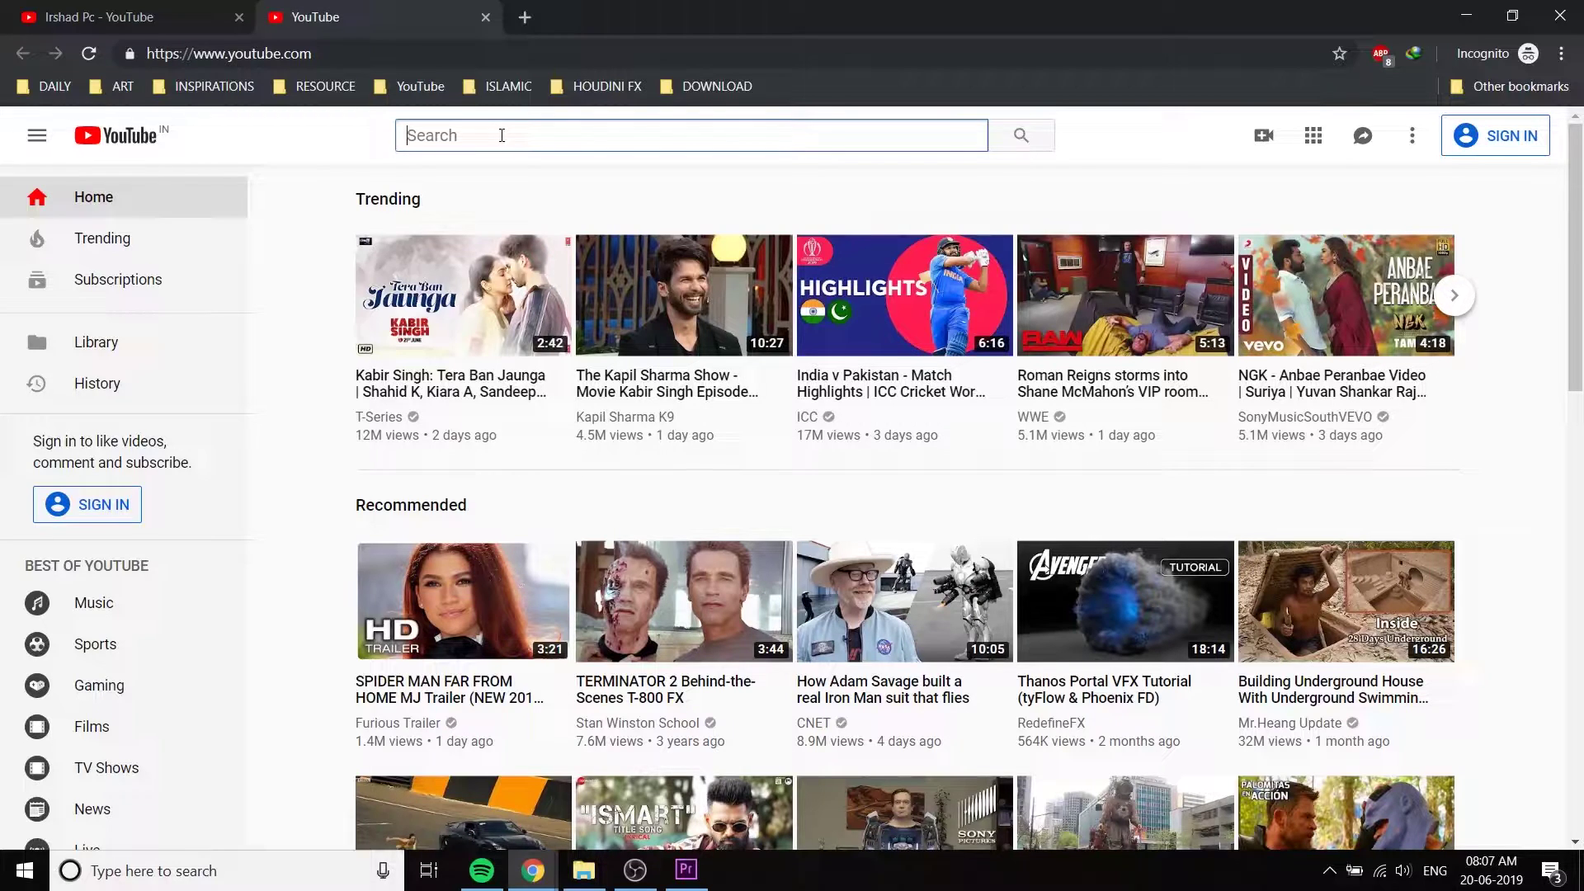
{"action": "type", "text": "ink over"}
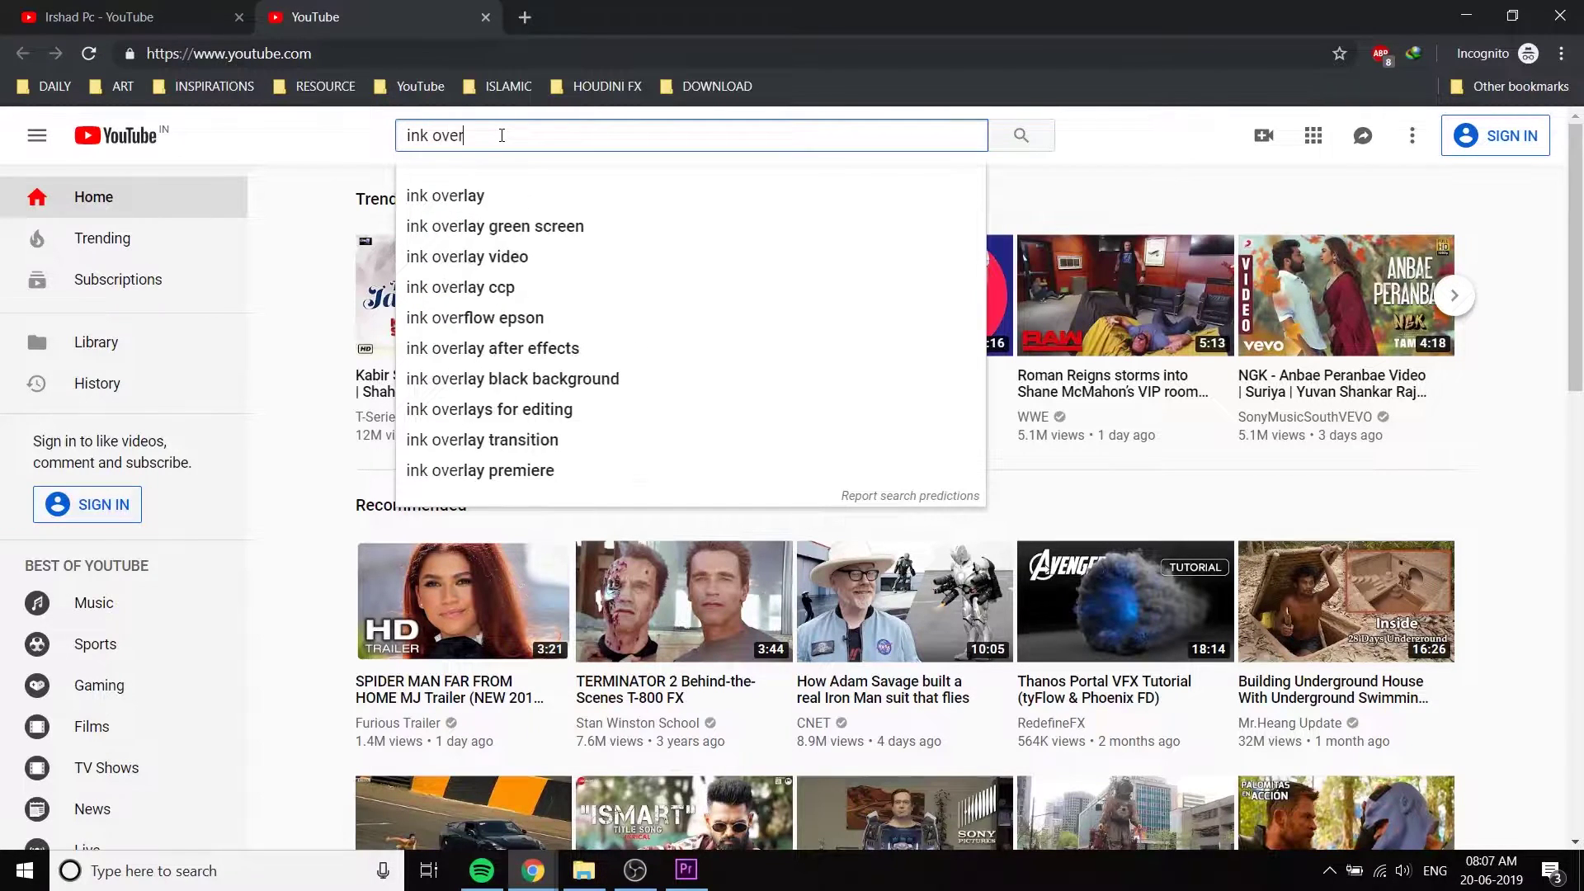
{"action": "type", "text": "lay"}
{"action": "key", "text": "Return"}
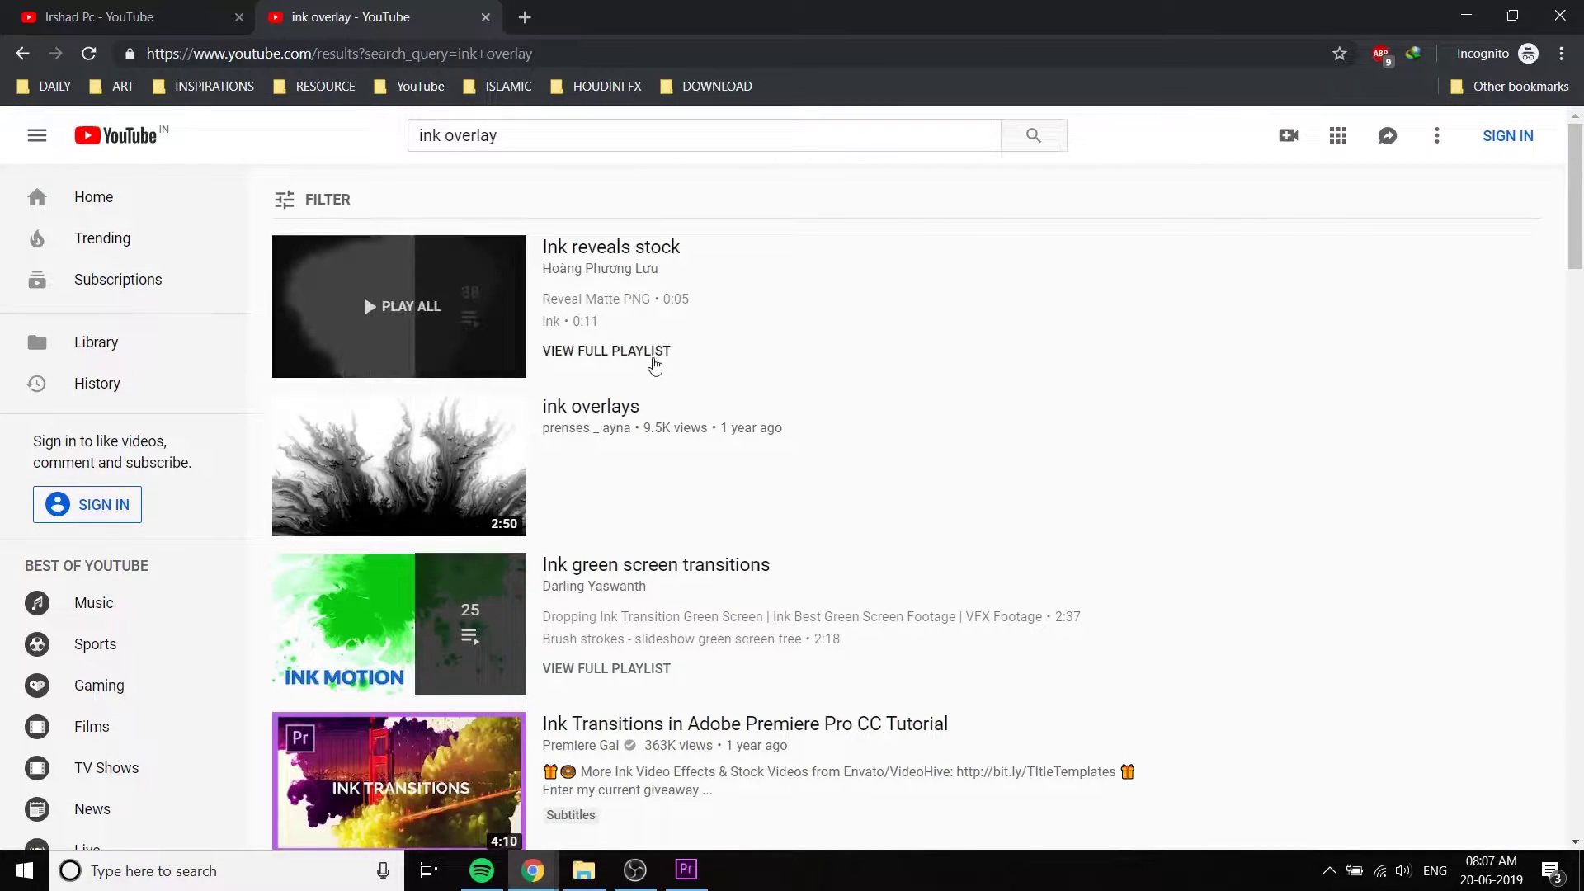
- Open the ink overlays, Popular Ink Blot Overlay and Free Ink Overlays results in new tabs
{"action": "middle_click", "coordinate": [387, 470]}
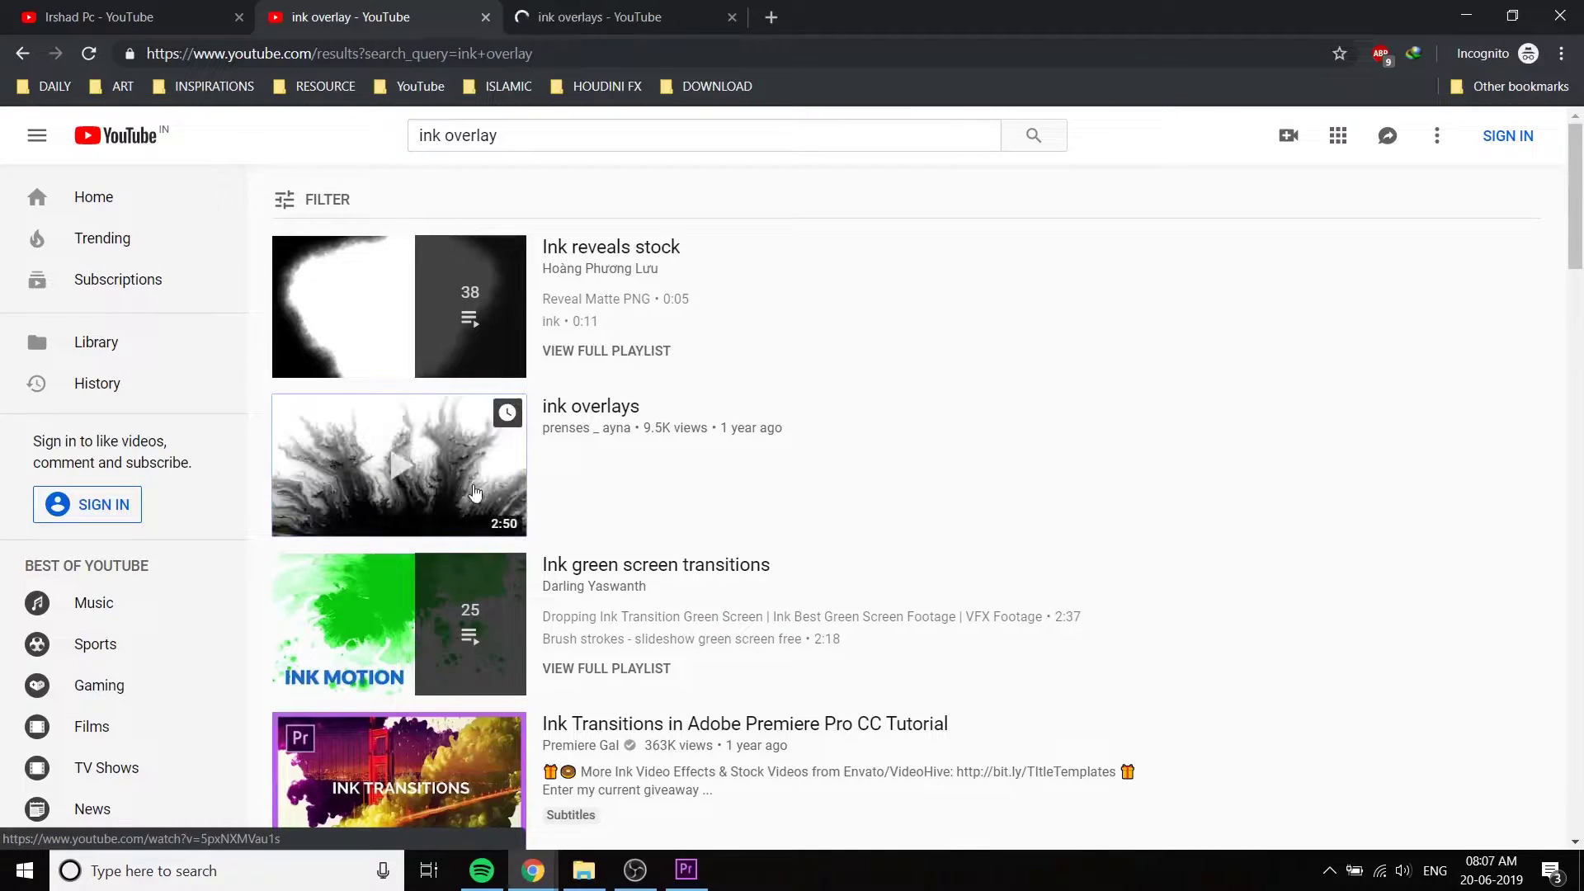
{"action": "scroll", "coordinate": [475, 493], "scroll_direction": "down", "scroll_amount": 5}
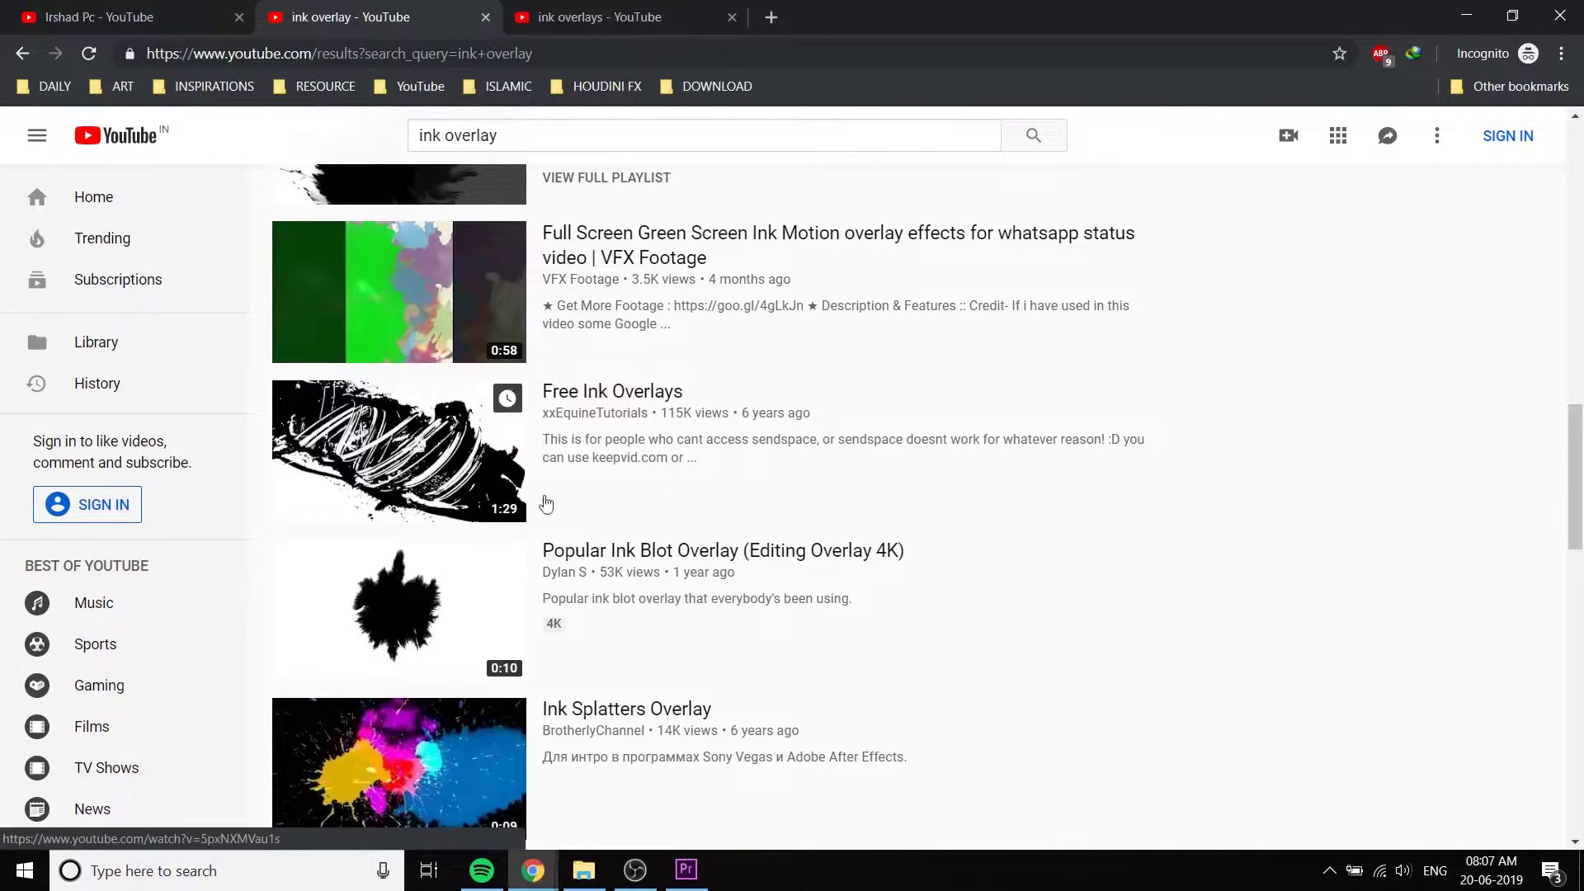
{"action": "middle_click", "coordinate": [448, 600]}
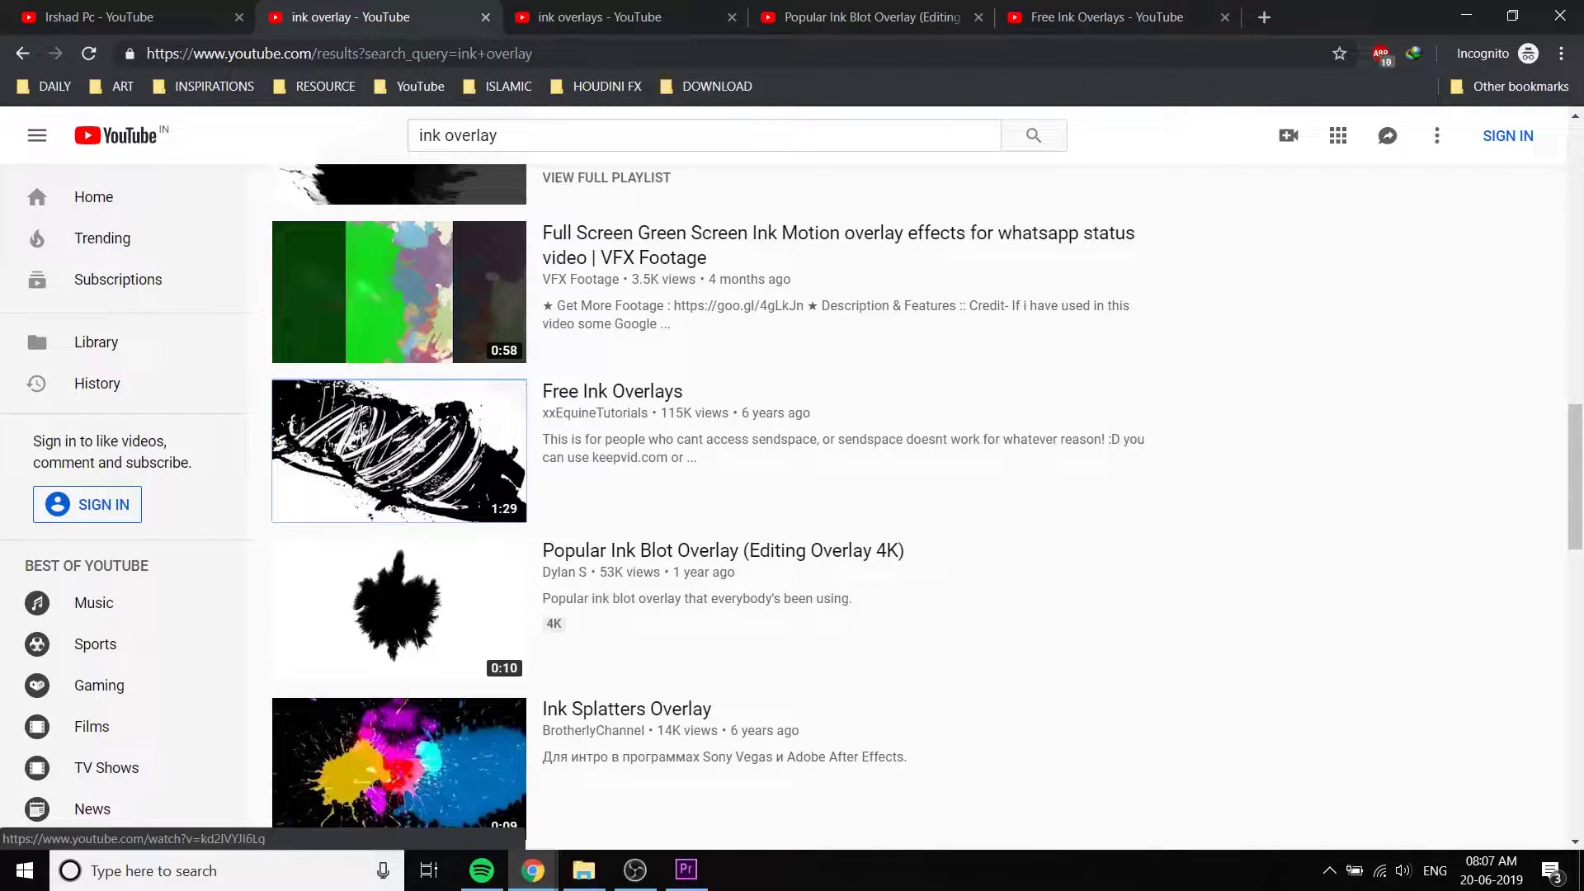
- Skim the ink overlays video by skipping ahead to several ink animations, and pause it
{"action": "left_click", "coordinate": [635, 10]}
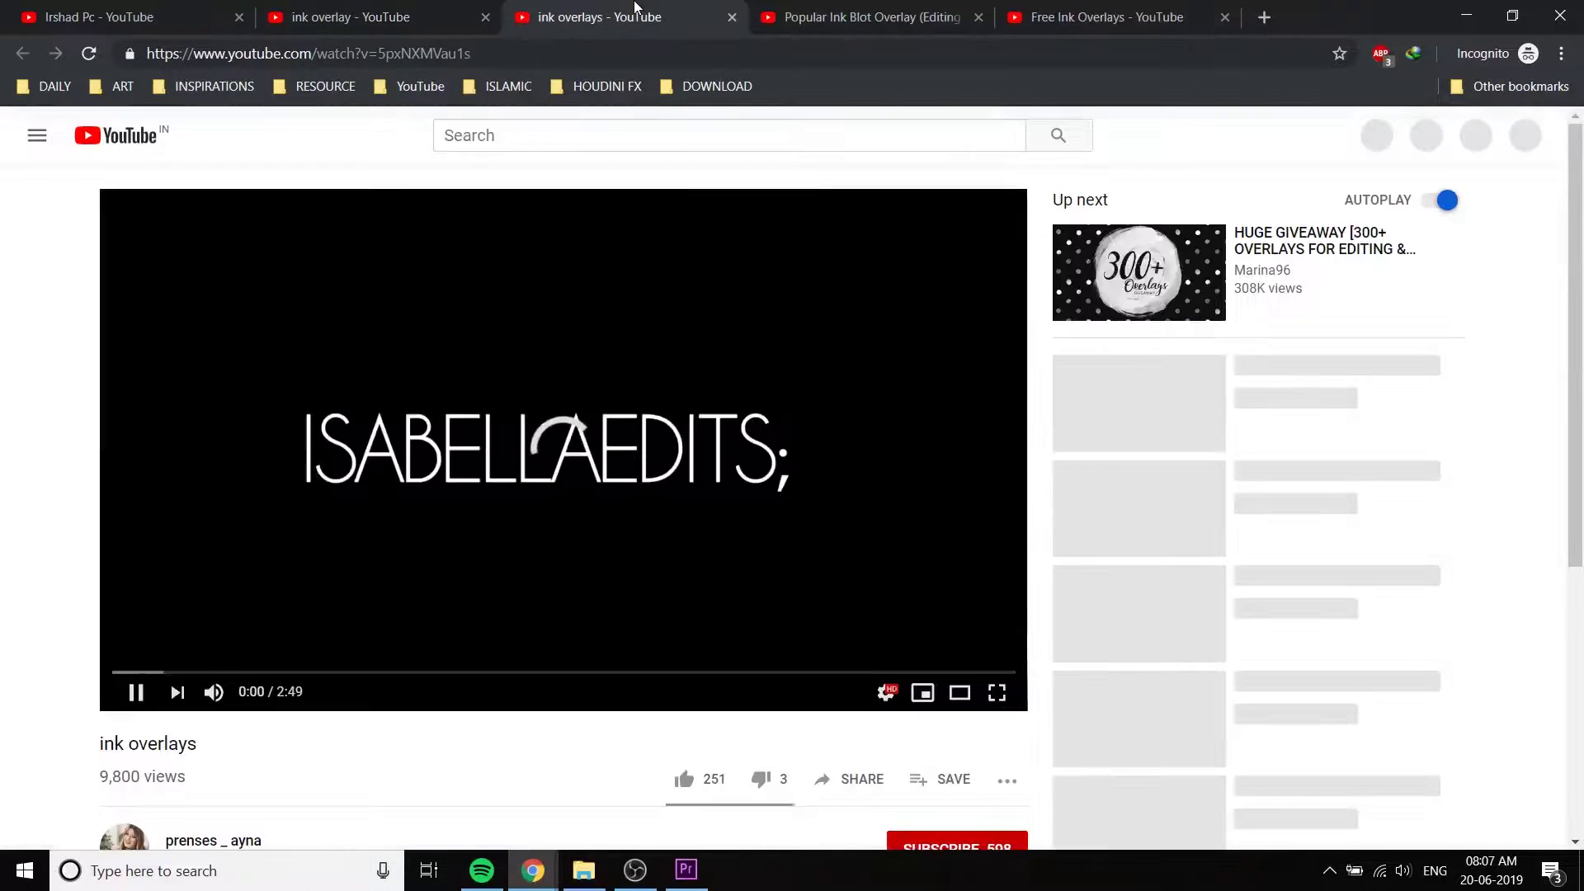
{"action": "left_click", "coordinate": [174, 672]}
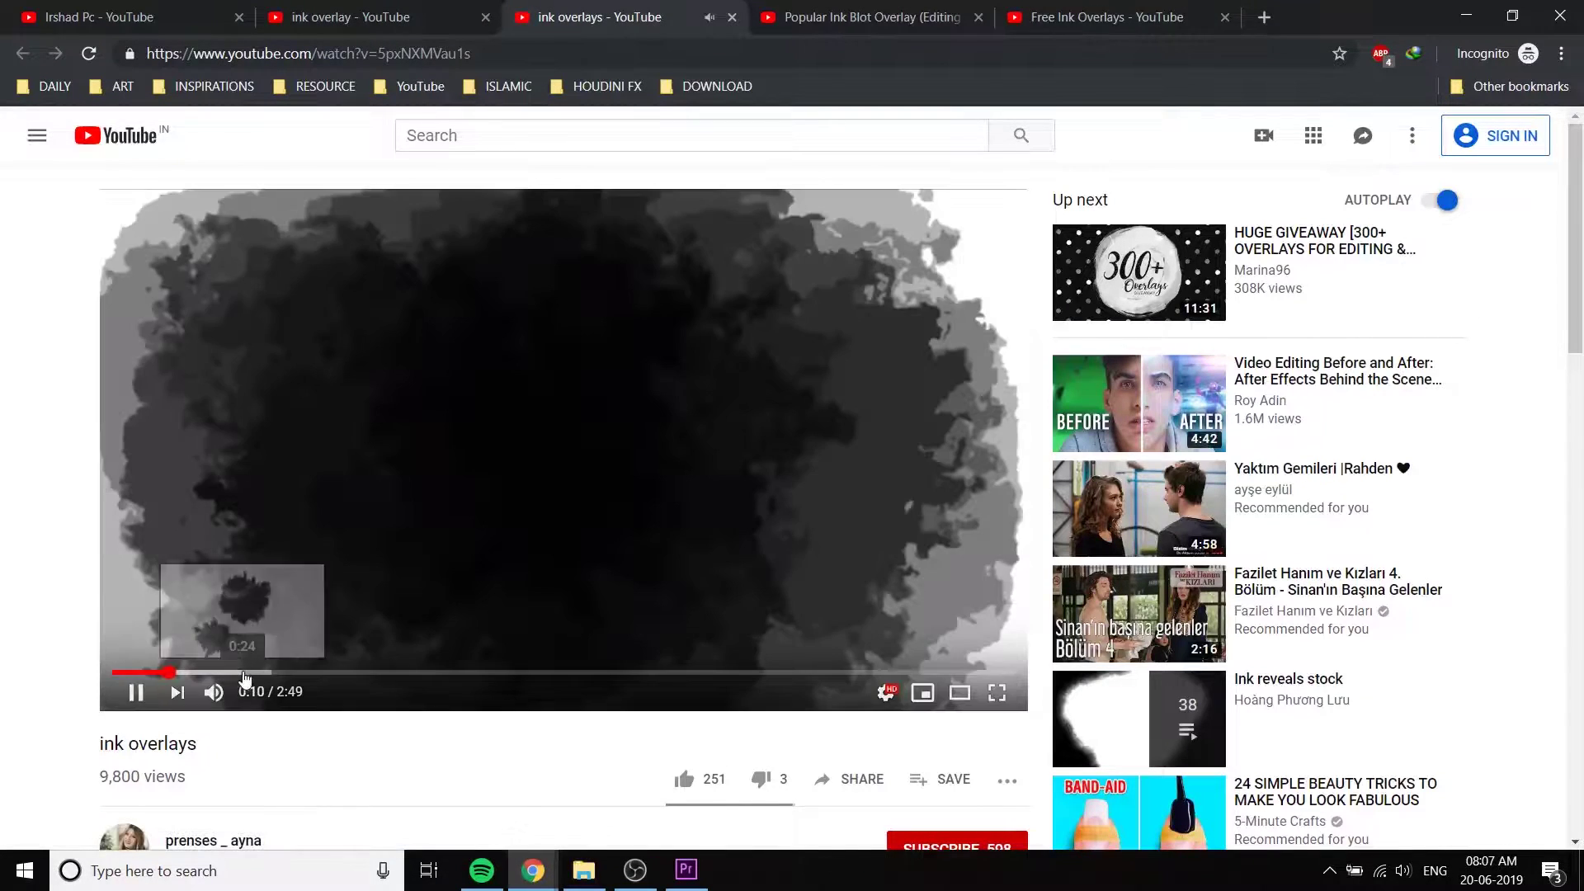
{"action": "left_click", "coordinate": [245, 672]}
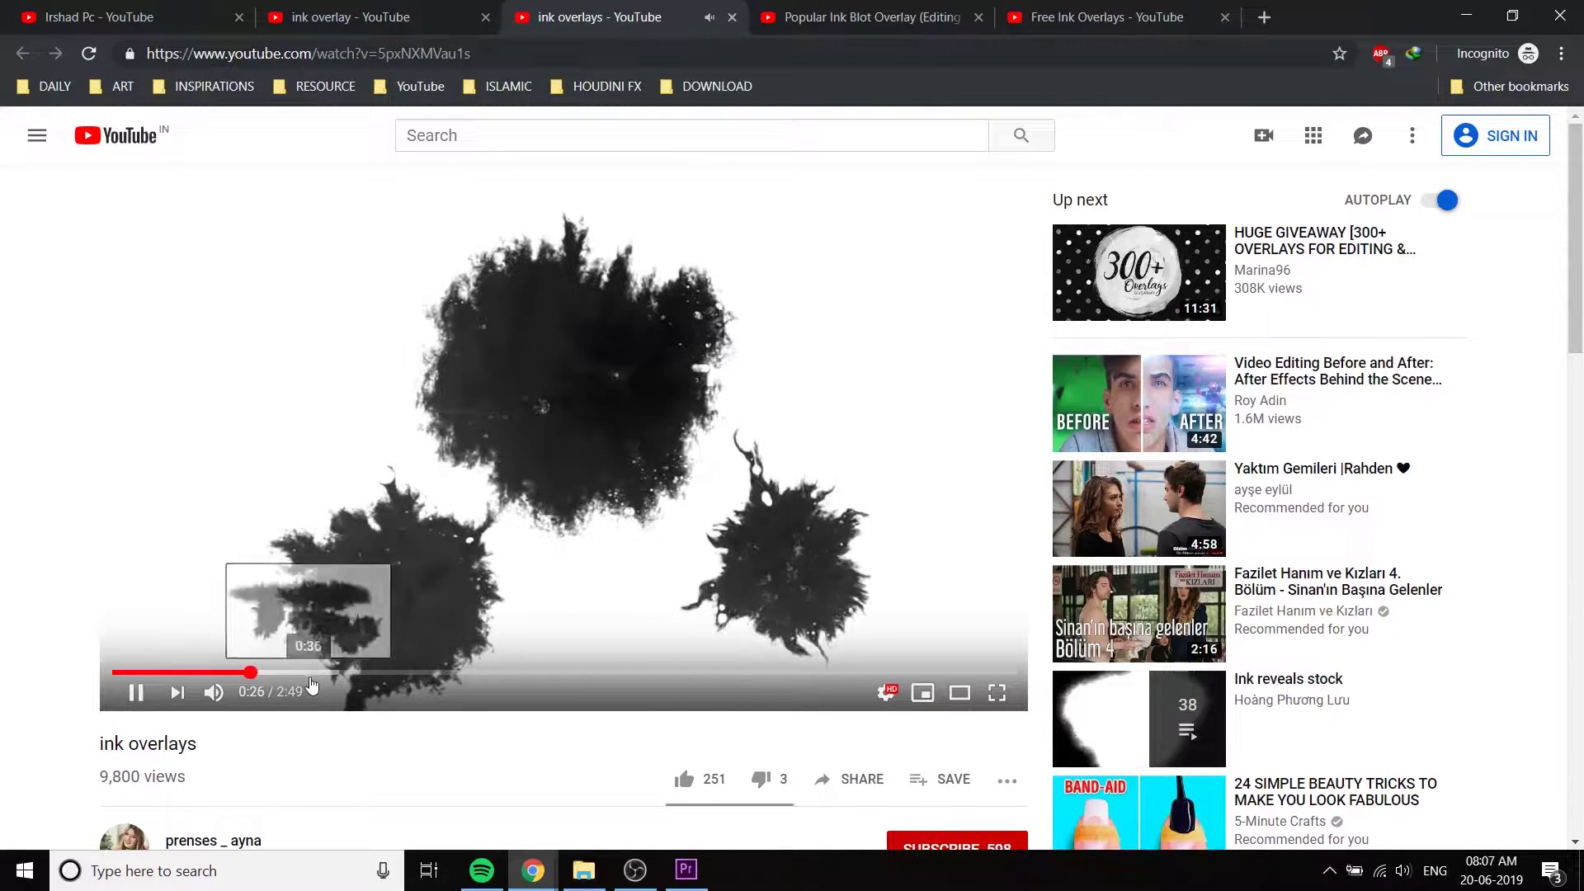
{"action": "left_click", "coordinate": [312, 672]}
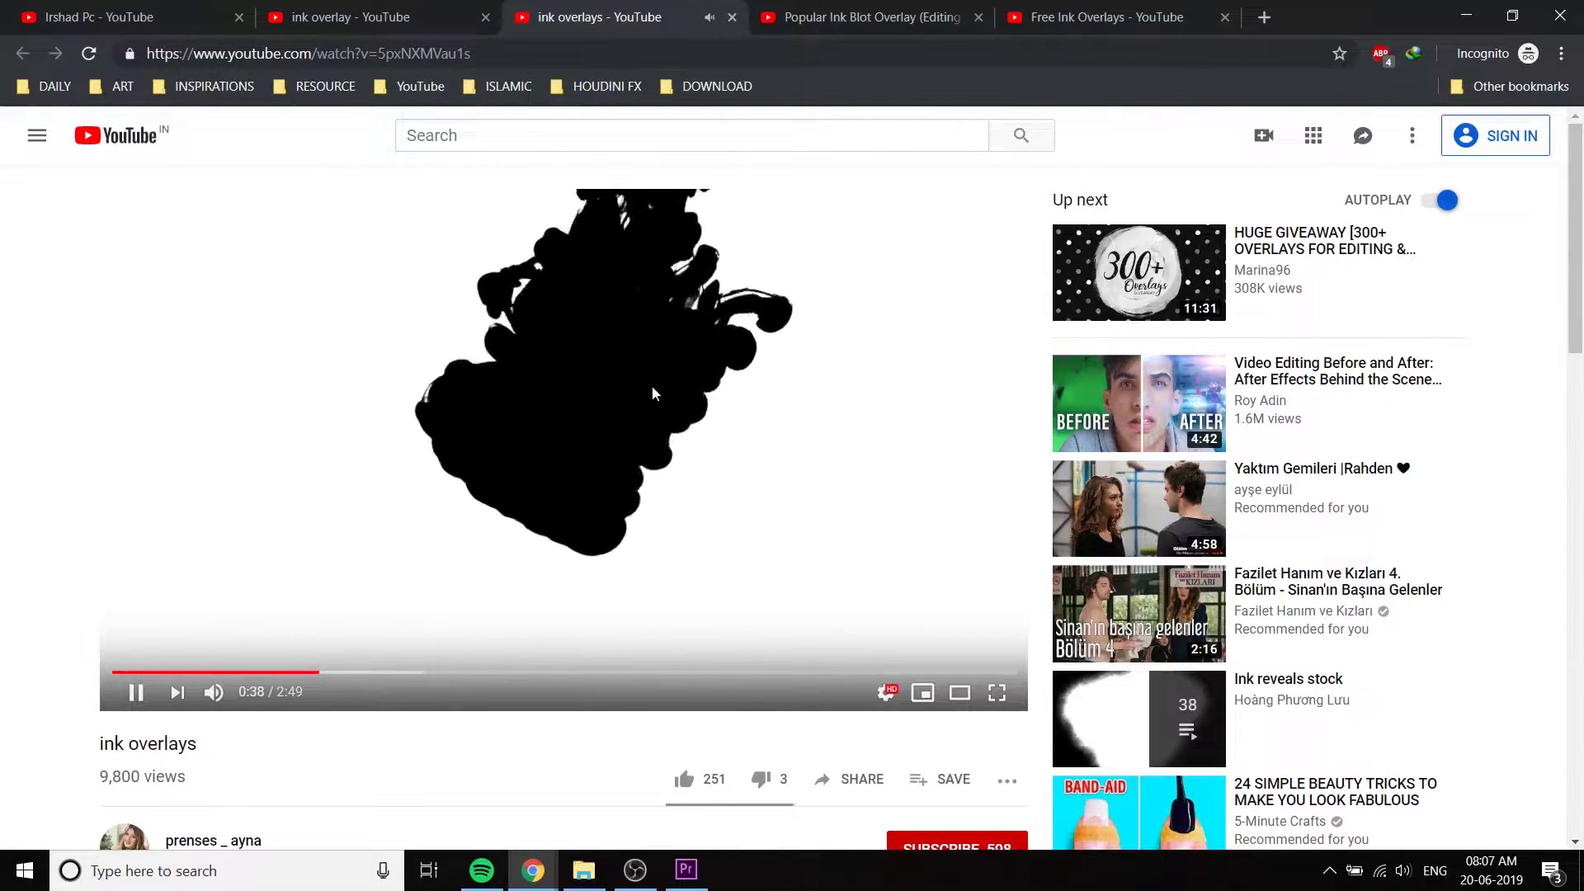
{"action": "left_click", "coordinate": [601, 477]}
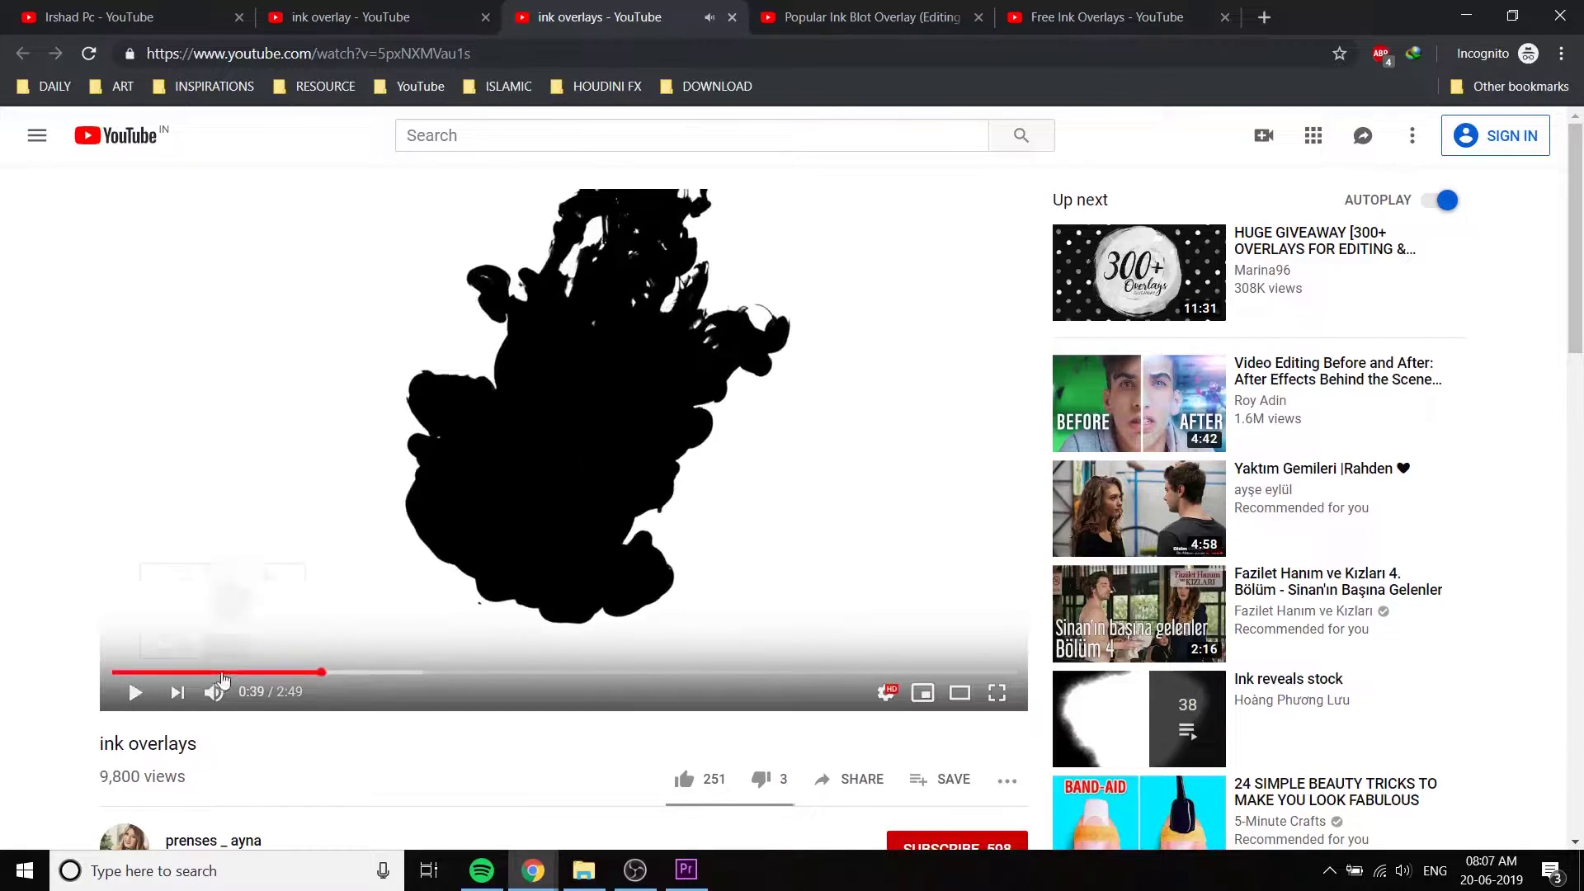
- Open the ink overlays video in the savefrom.net downloader by changing its web address from youtube to ssyoutube
{"action": "scroll", "coordinate": [848, 805], "scroll_direction": "down", "scroll_amount": 1}
{"action": "right_click", "coordinate": [720, 377]}
{"action": "left_click", "coordinate": [740, 399]}
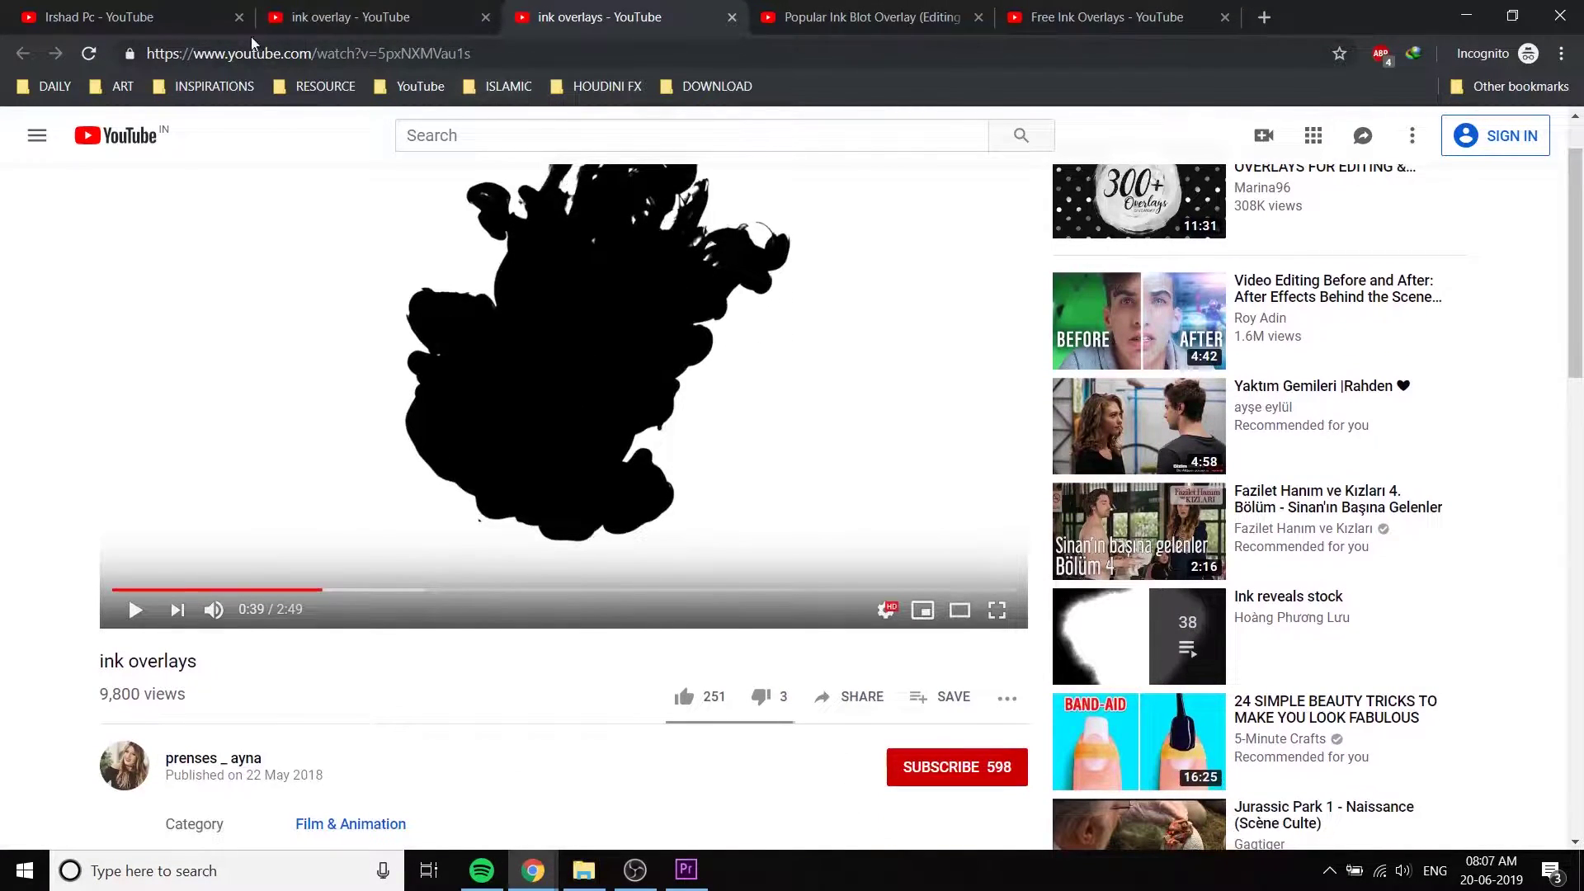
{"action": "double_click", "coordinate": [216, 53]}
{"action": "key", "text": "Right"}
{"action": "key", "text": "BackSpace"}
{"action": "key", "text": "Delete"}
{"action": "key", "text": "BackSpace"}
{"action": "key", "text": "BackSpace"}
{"action": "key", "text": "BackSpace"}
{"action": "key", "text": "BackSpace"}
{"action": "key", "text": "BackSpace"}
{"action": "key", "text": "BackSpace"}
{"action": "key", "text": "BackSpace"}
{"action": "key", "text": "BackSpace"}
{"action": "key", "text": "BackSpace"}
{"action": "key", "text": "BackSpace"}
{"action": "type", "text": "ss"}
{"action": "key", "text": "Return"}
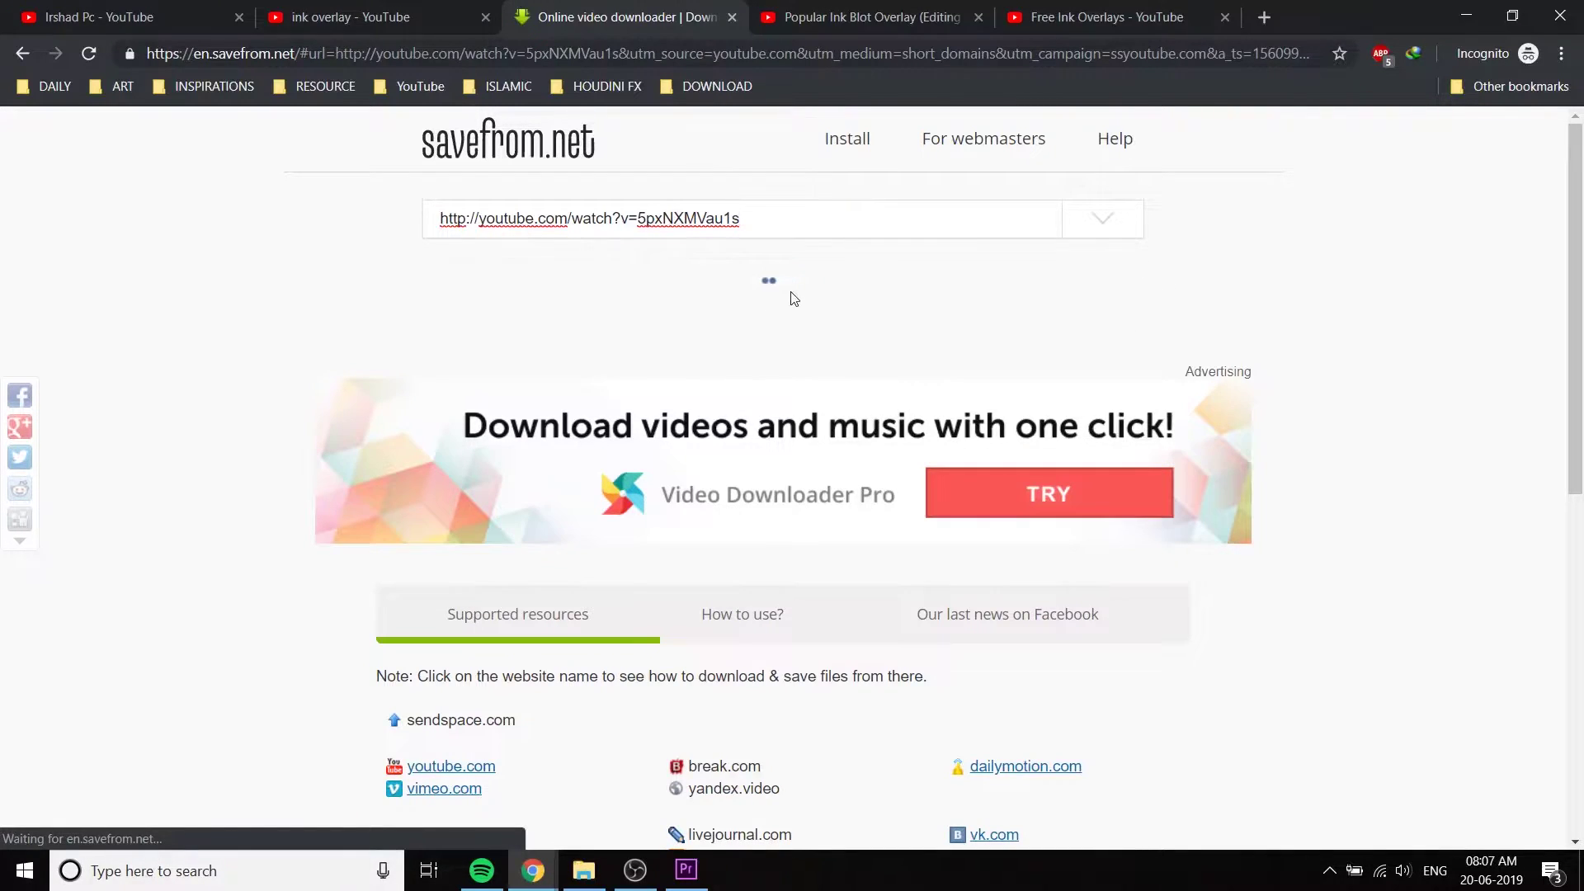
- Copy the Popular Ink Blot Overlay video's URL and close that video's tab
{"action": "left_click", "coordinate": [839, 8]}
{"action": "right_click", "coordinate": [707, 386]}
{"action": "left_click", "coordinate": [759, 421]}
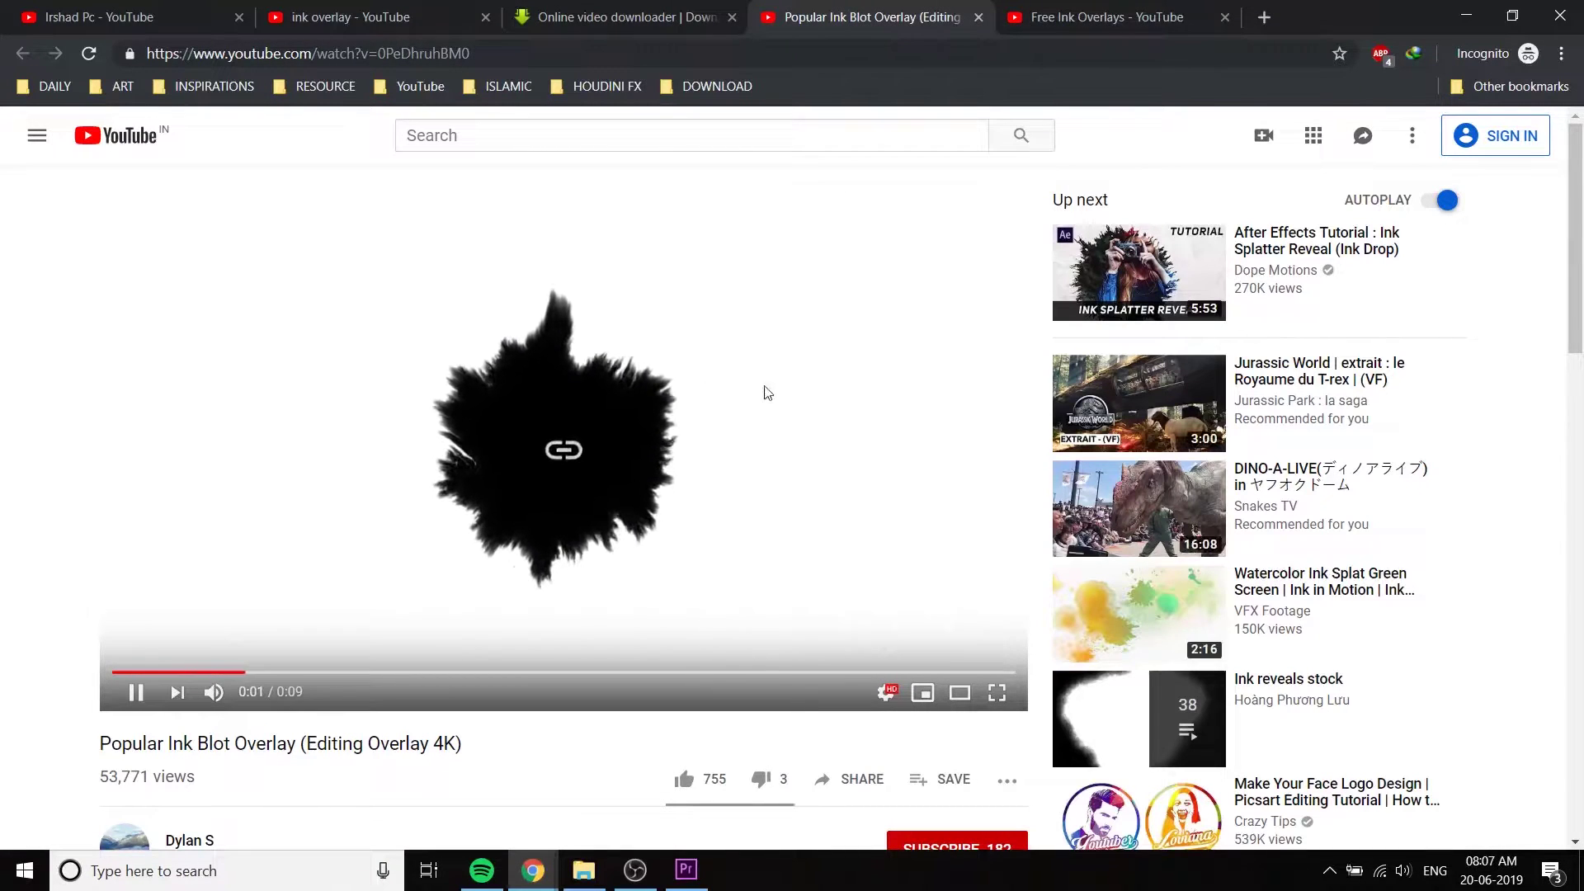
{"action": "key", "text": "ctrl+w"}
- Return to the savefrom.net page and download the ink overlays video as MP4 720
{"action": "left_click", "coordinate": [621, 22]}
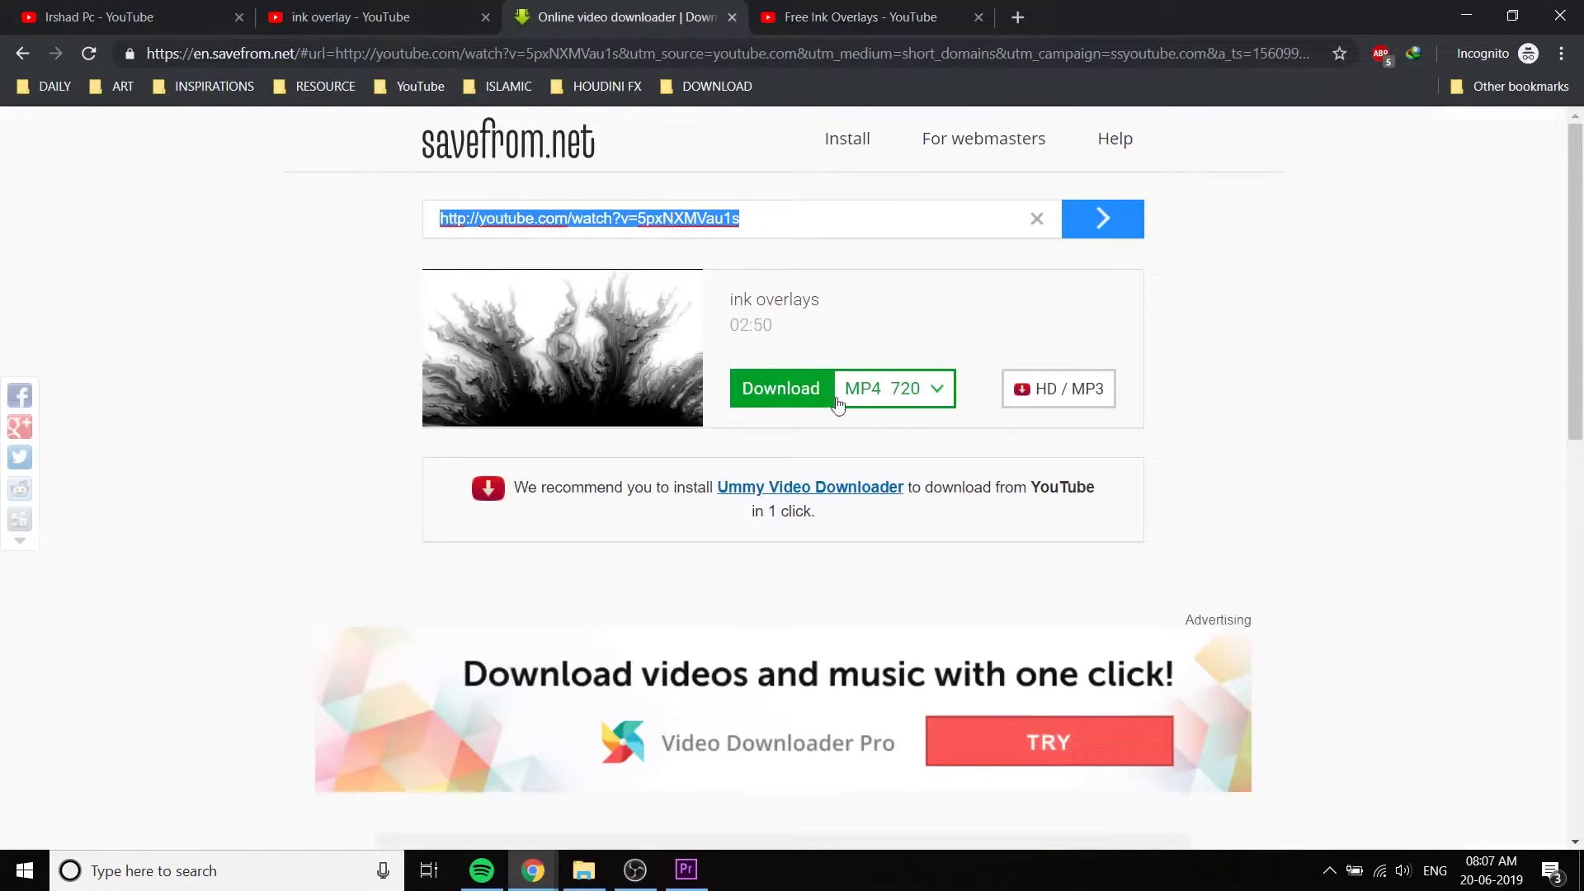
{"action": "left_click", "coordinate": [808, 395]}
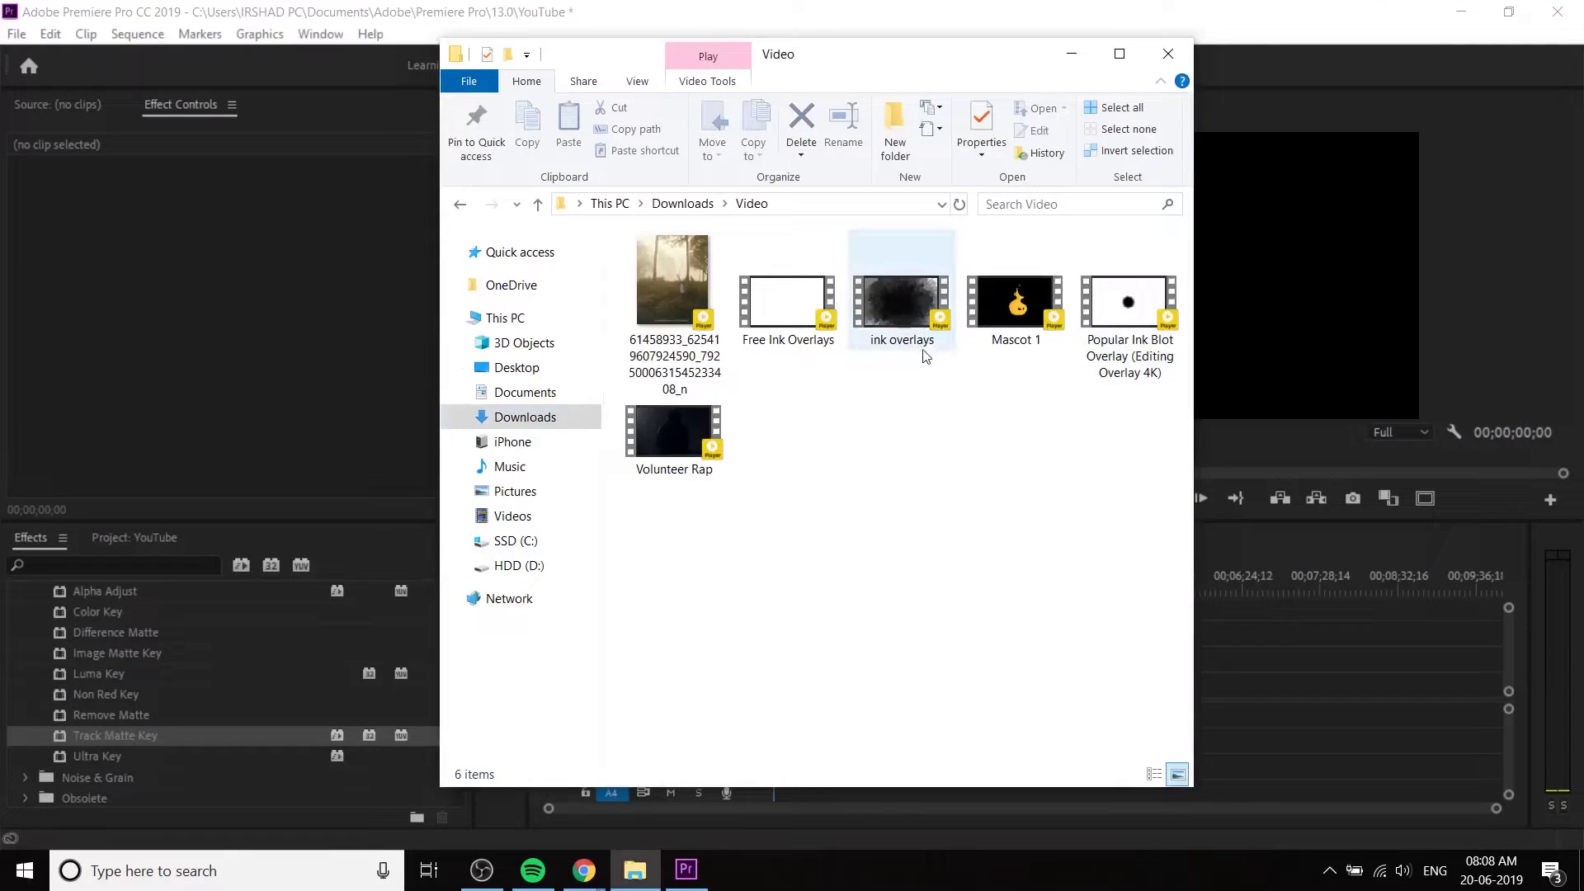
- Import the ink overlays, Free Ink Overlays and Popular Ink Blot Overlay videos from the Video folder into the Premiere Pro project
{"action": "left_click", "coordinate": [901, 305]}
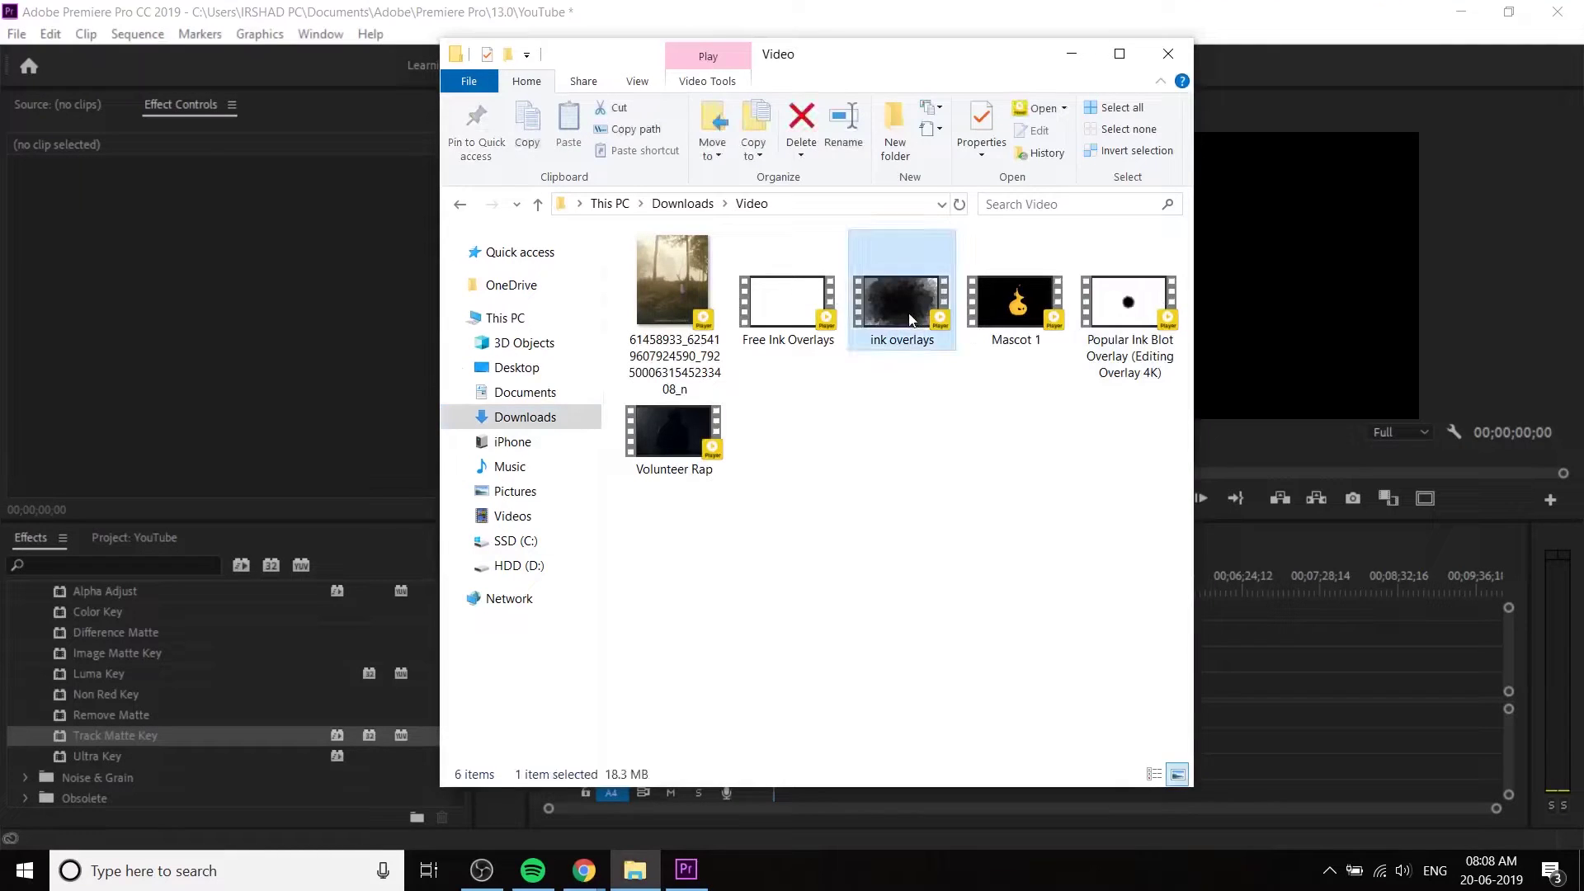
{"action": "left_click", "coordinate": [794, 330], "text": "ctrl"}
{"action": "left_click", "coordinate": [1129, 302], "text": "ctrl"}
{"action": "mouse_move", "coordinate": [1129, 301]}
{"action": "left_mouse_down"}
{"action": "mouse_move", "coordinate": [691, 881]}
{"action": "mouse_move", "coordinate": [171, 533]}
{"action": "mouse_move", "coordinate": [292, 692]}
{"action": "left_mouse_up"}
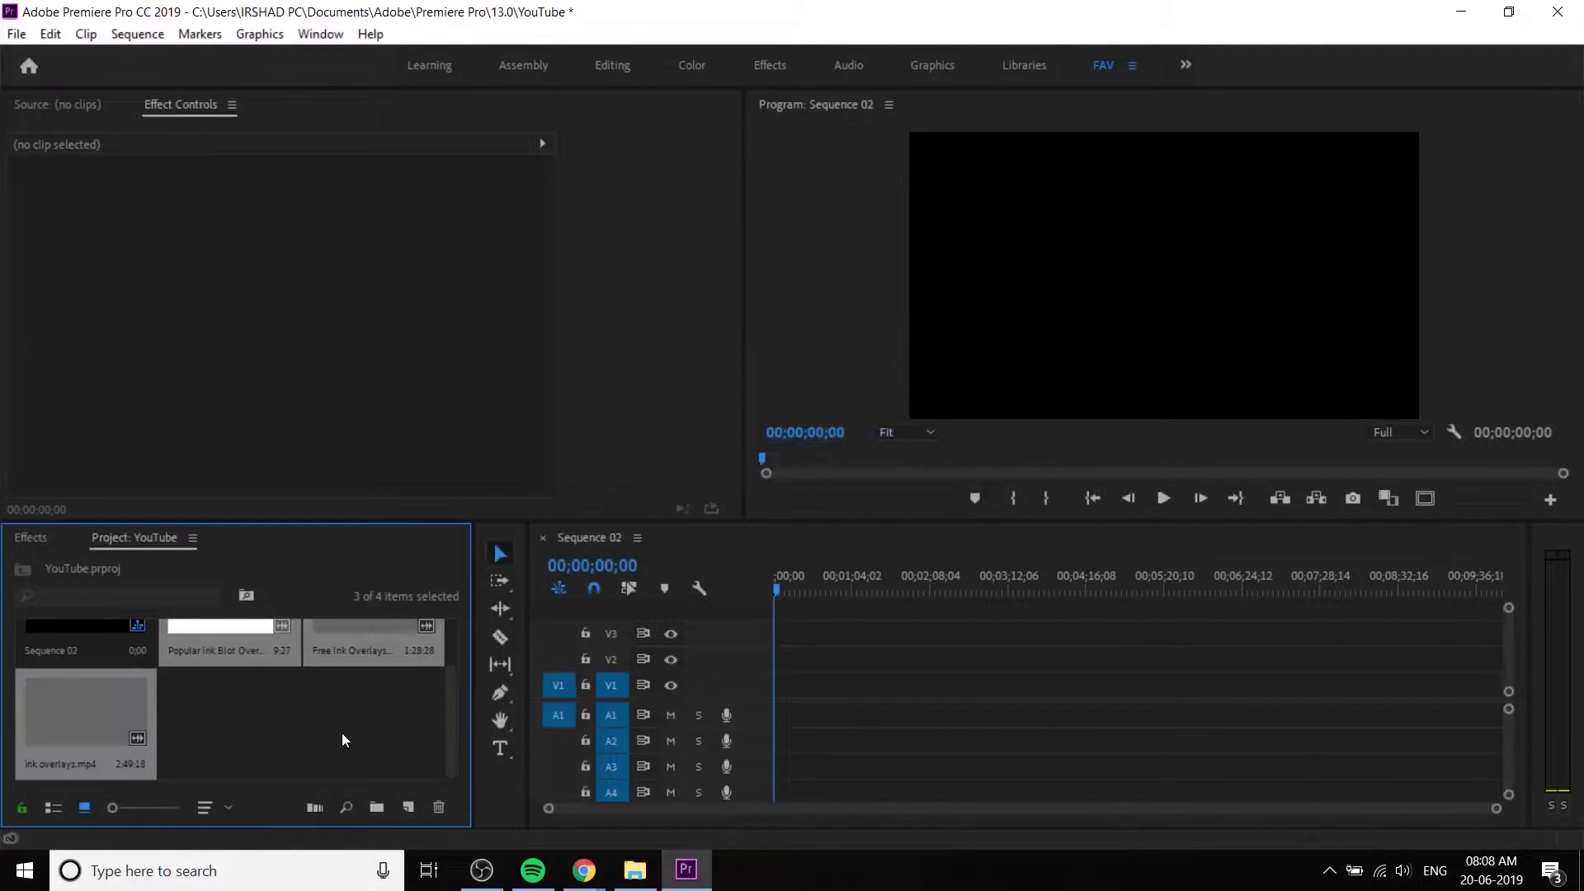
- Import the MVI_1654 and MVI_1667 clips from the NORTHEAST day 8 videos folder into the Premiere Pro project
{"action": "left_click", "coordinate": [635, 875]}
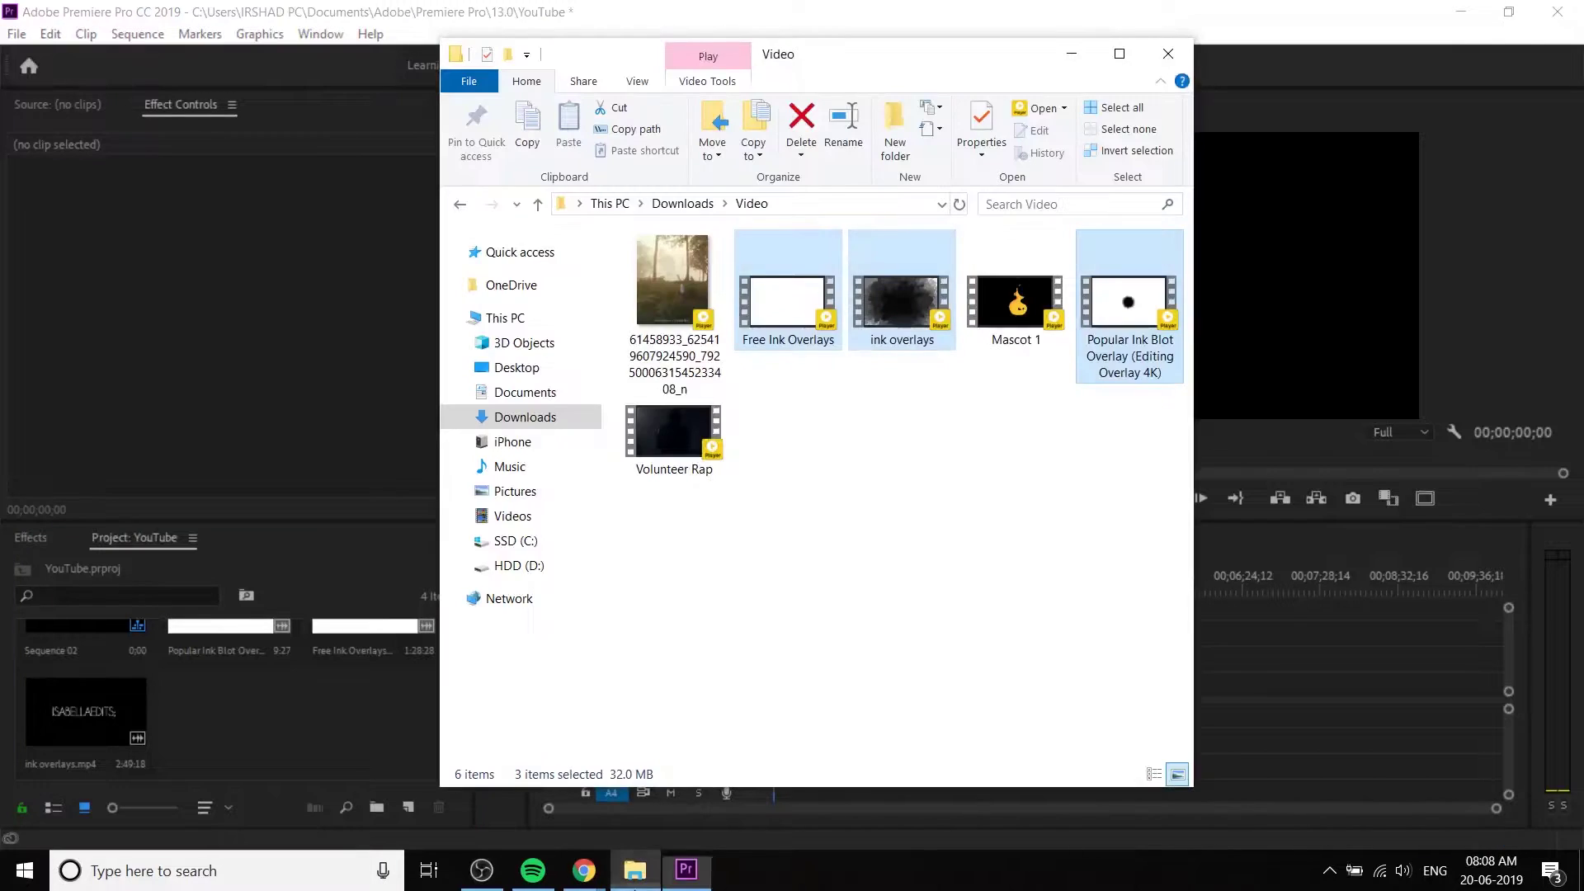
{"action": "left_click", "coordinate": [911, 538]}
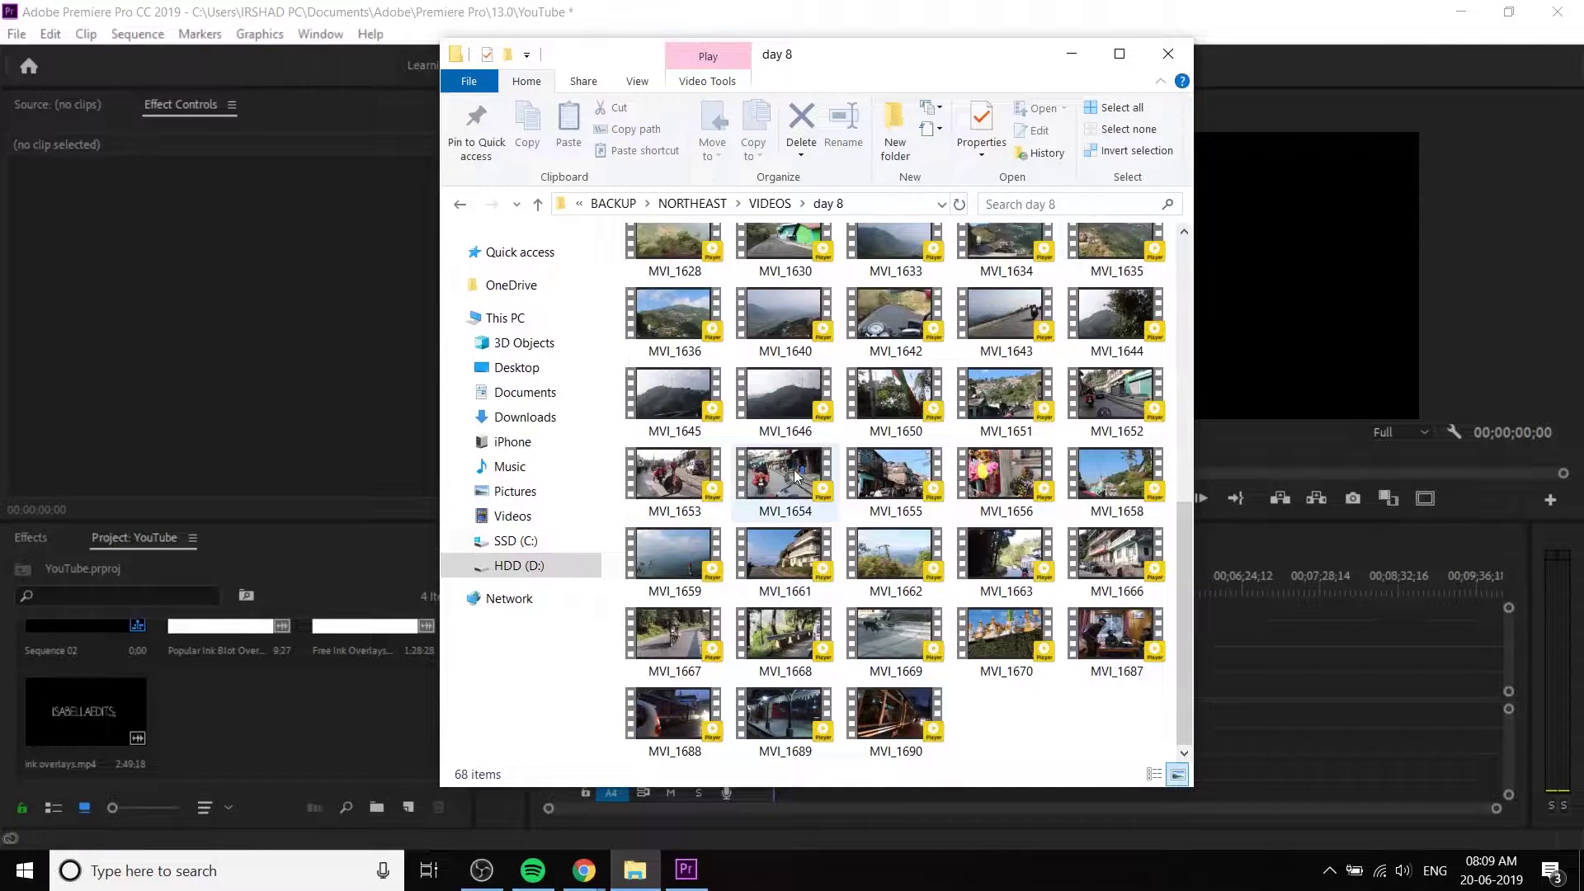
{"action": "left_click_drag", "start_coordinate": [796, 477], "coordinate": [795, 782]}
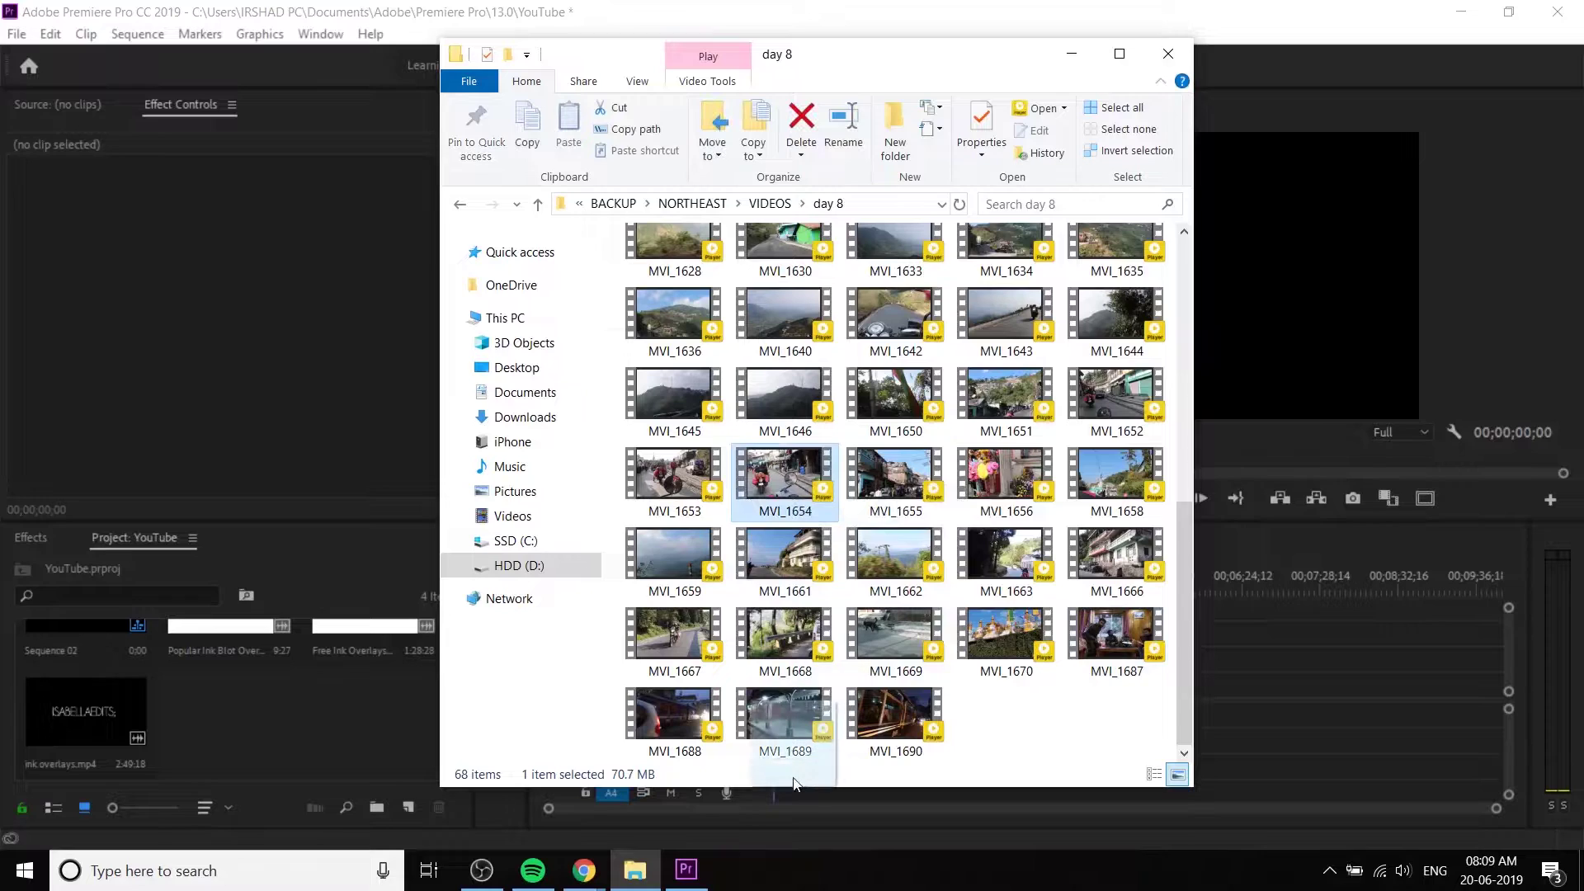
{"action": "left_click_drag", "start_coordinate": [675, 682], "coordinate": [669, 668]}
{"action": "left_click", "coordinate": [667, 664]}
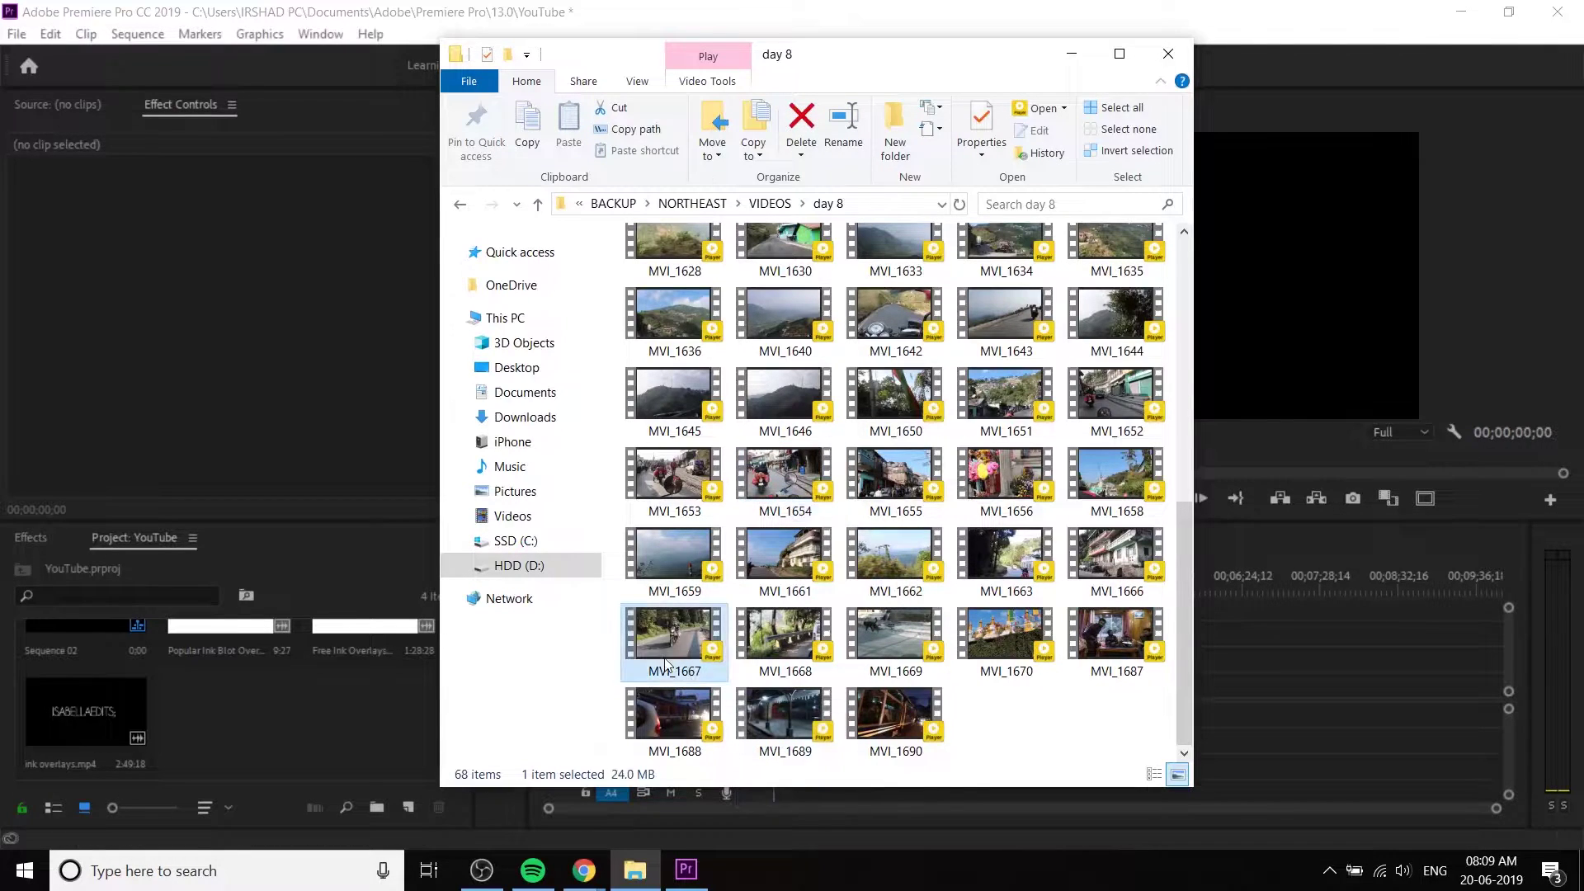
{"action": "left_click_drag", "start_coordinate": [779, 485], "coordinate": [340, 741]}
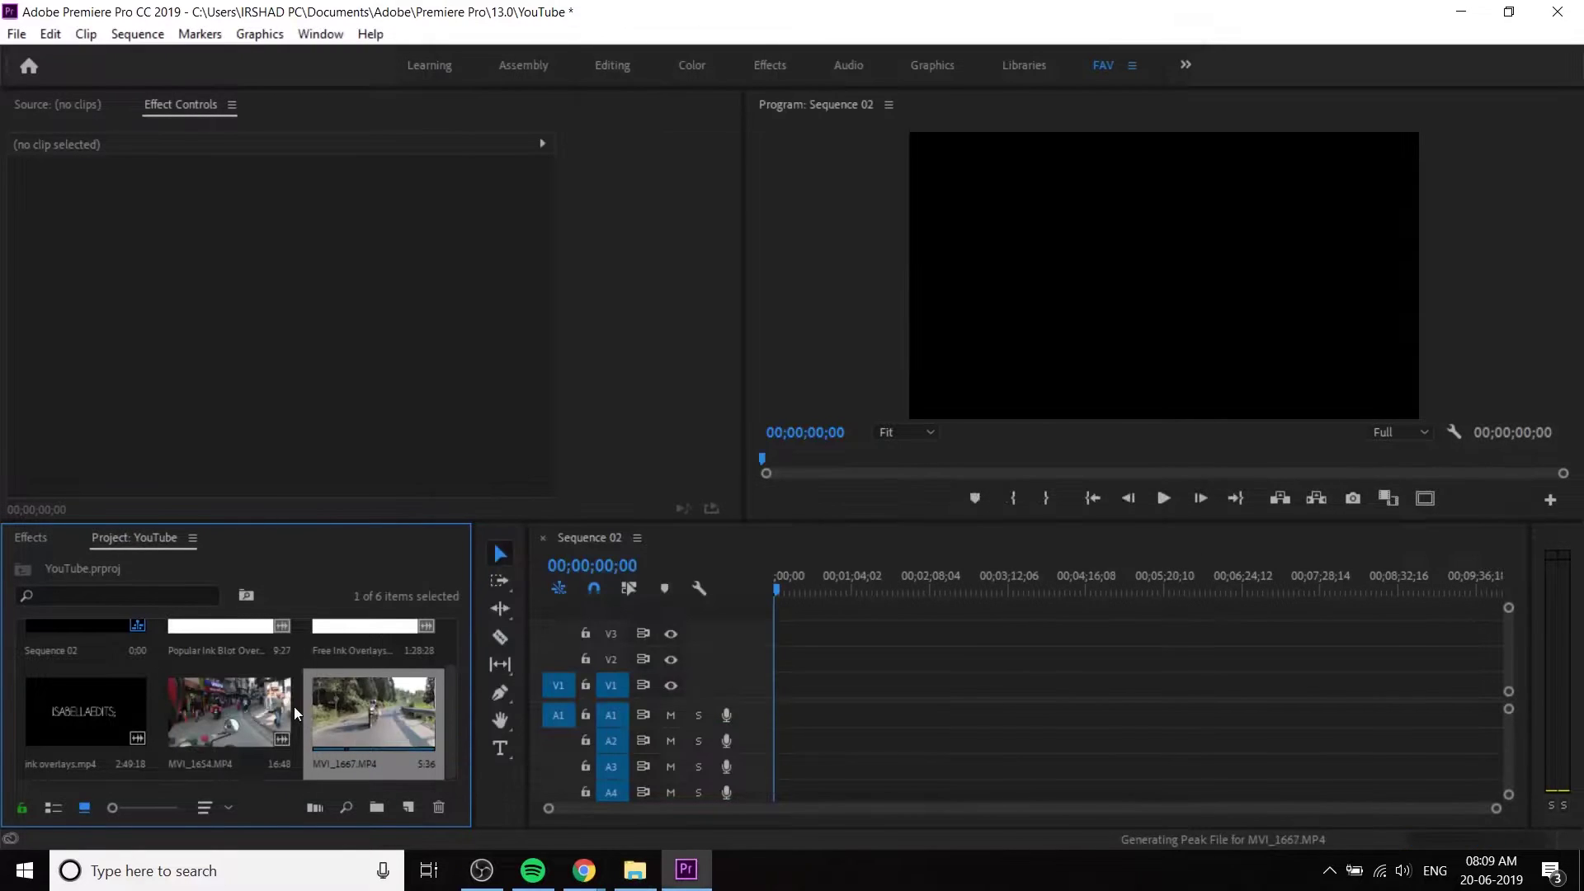
- Preview MVI_1667.MP4 in the Source monitor, and set the In point of MVI_1654.MP4 at 00:00:09:37
{"action": "double_click", "coordinate": [351, 716]}
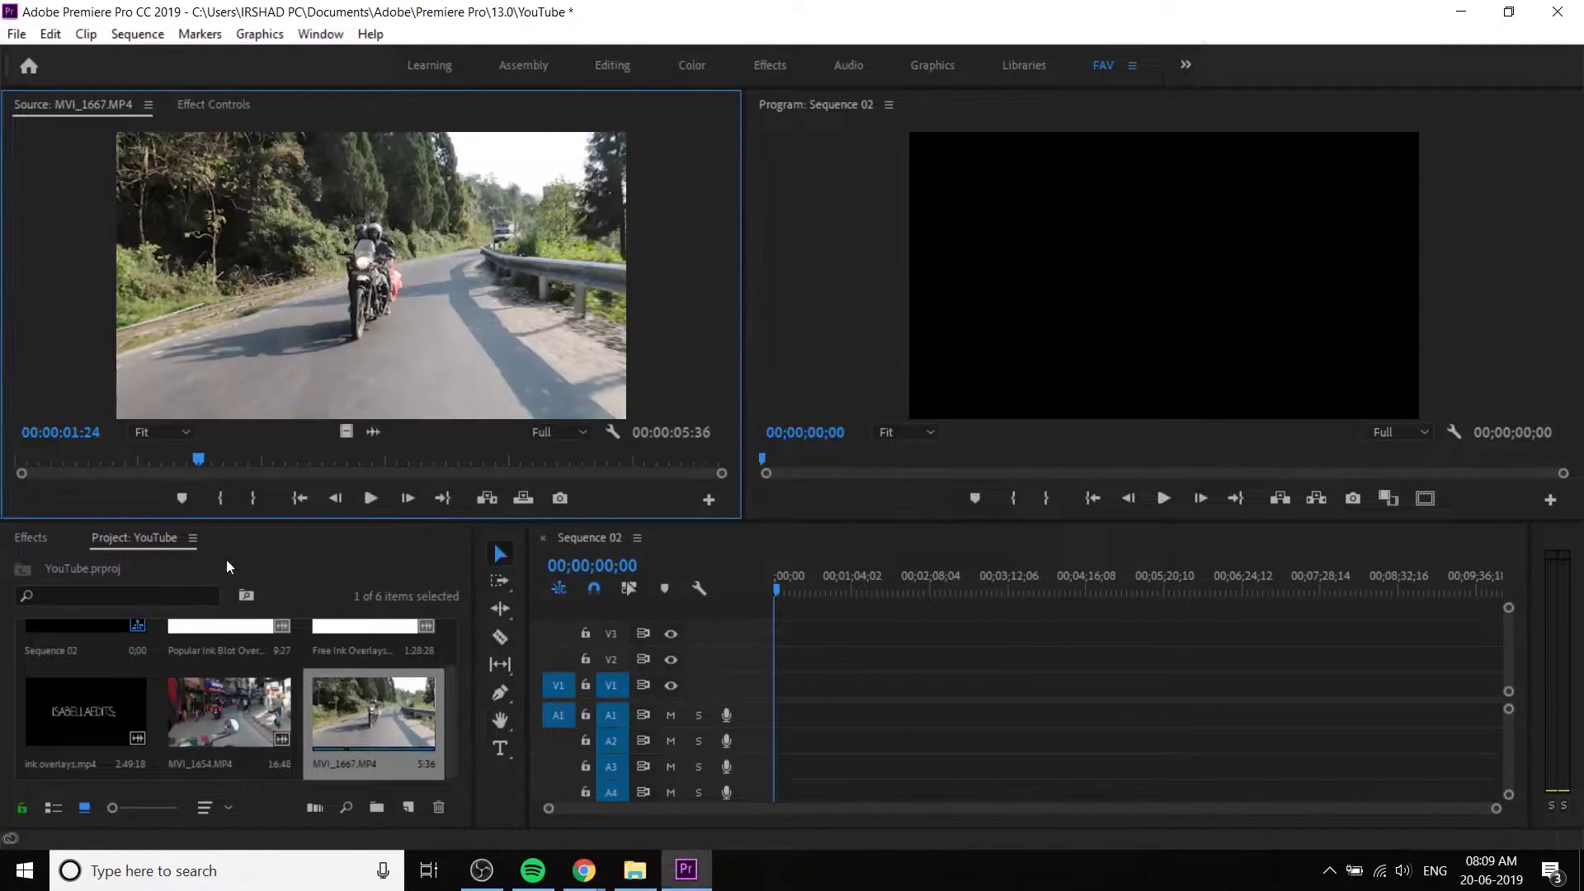
{"action": "left_click_drag", "start_coordinate": [49, 462], "coordinate": [135, 471]}
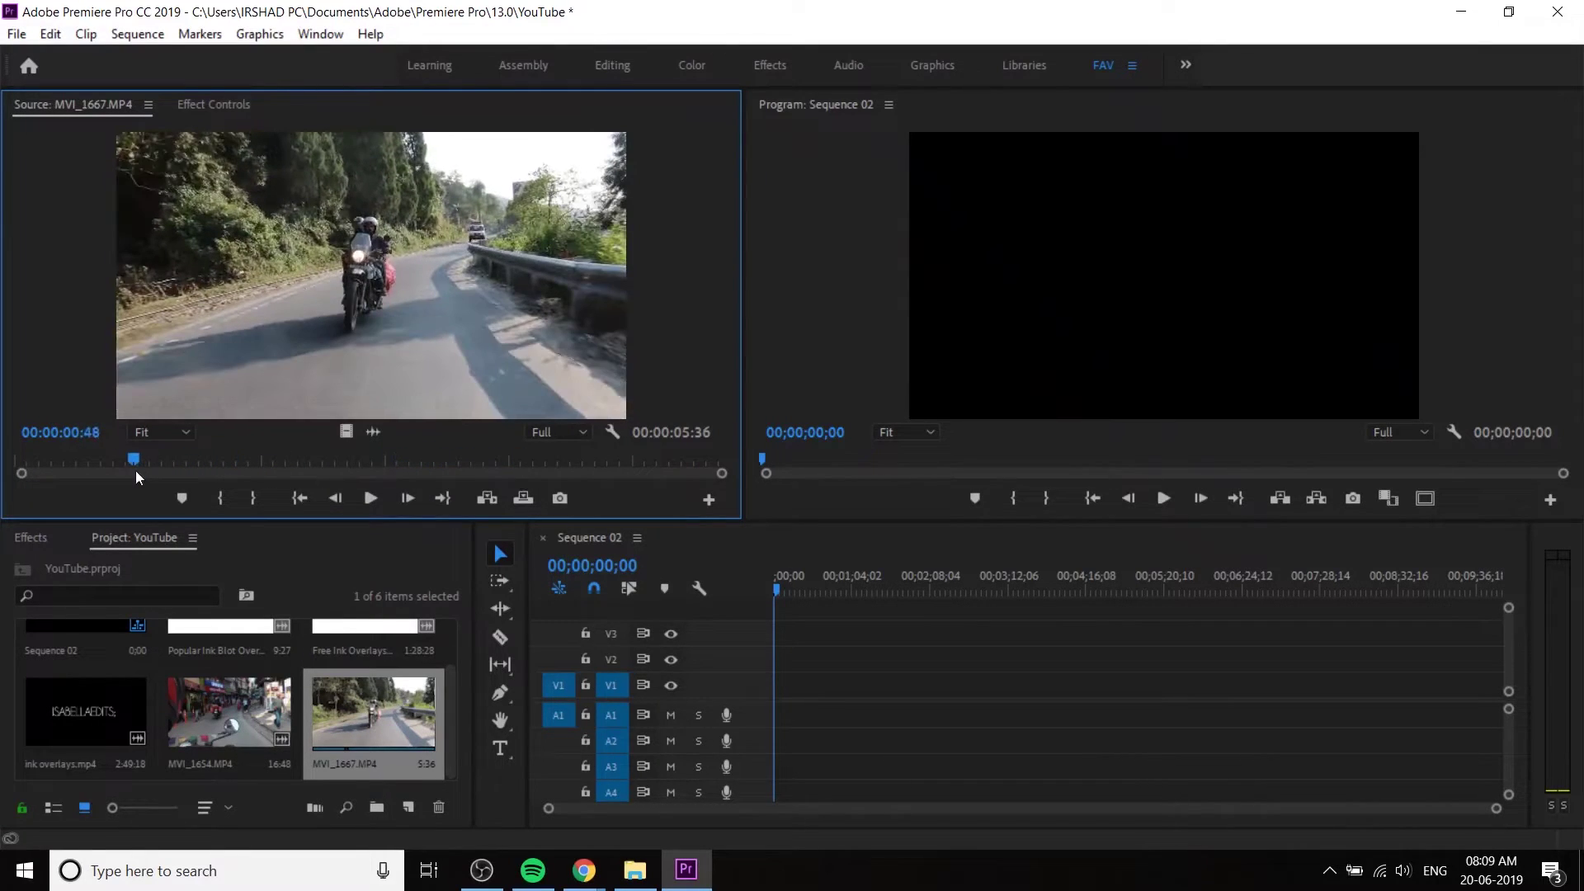
{"action": "left_click", "coordinate": [231, 749]}
{"action": "double_click", "coordinate": [239, 685]}
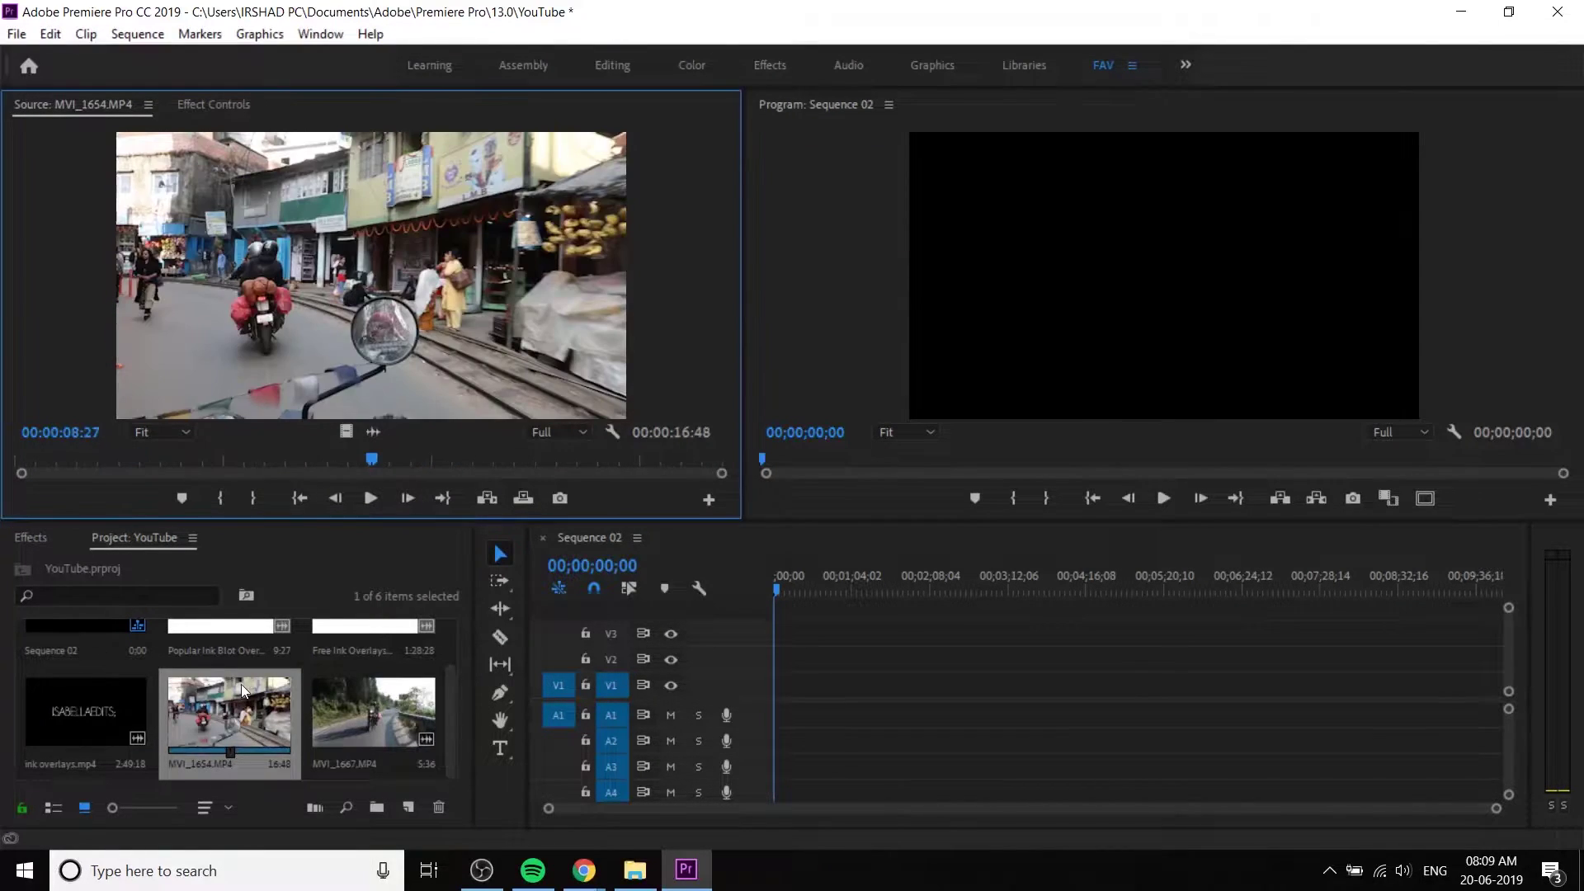
{"action": "mouse_move", "coordinate": [310, 457]}
{"action": "left_mouse_down"}
{"action": "mouse_move", "coordinate": [452, 492]}
{"action": "mouse_move", "coordinate": [675, 493]}
{"action": "mouse_move", "coordinate": [320, 474]}
{"action": "mouse_move", "coordinate": [443, 488]}
{"action": "mouse_move", "coordinate": [424, 478]}
{"action": "left_mouse_up"}
{"action": "key", "text": "i"}
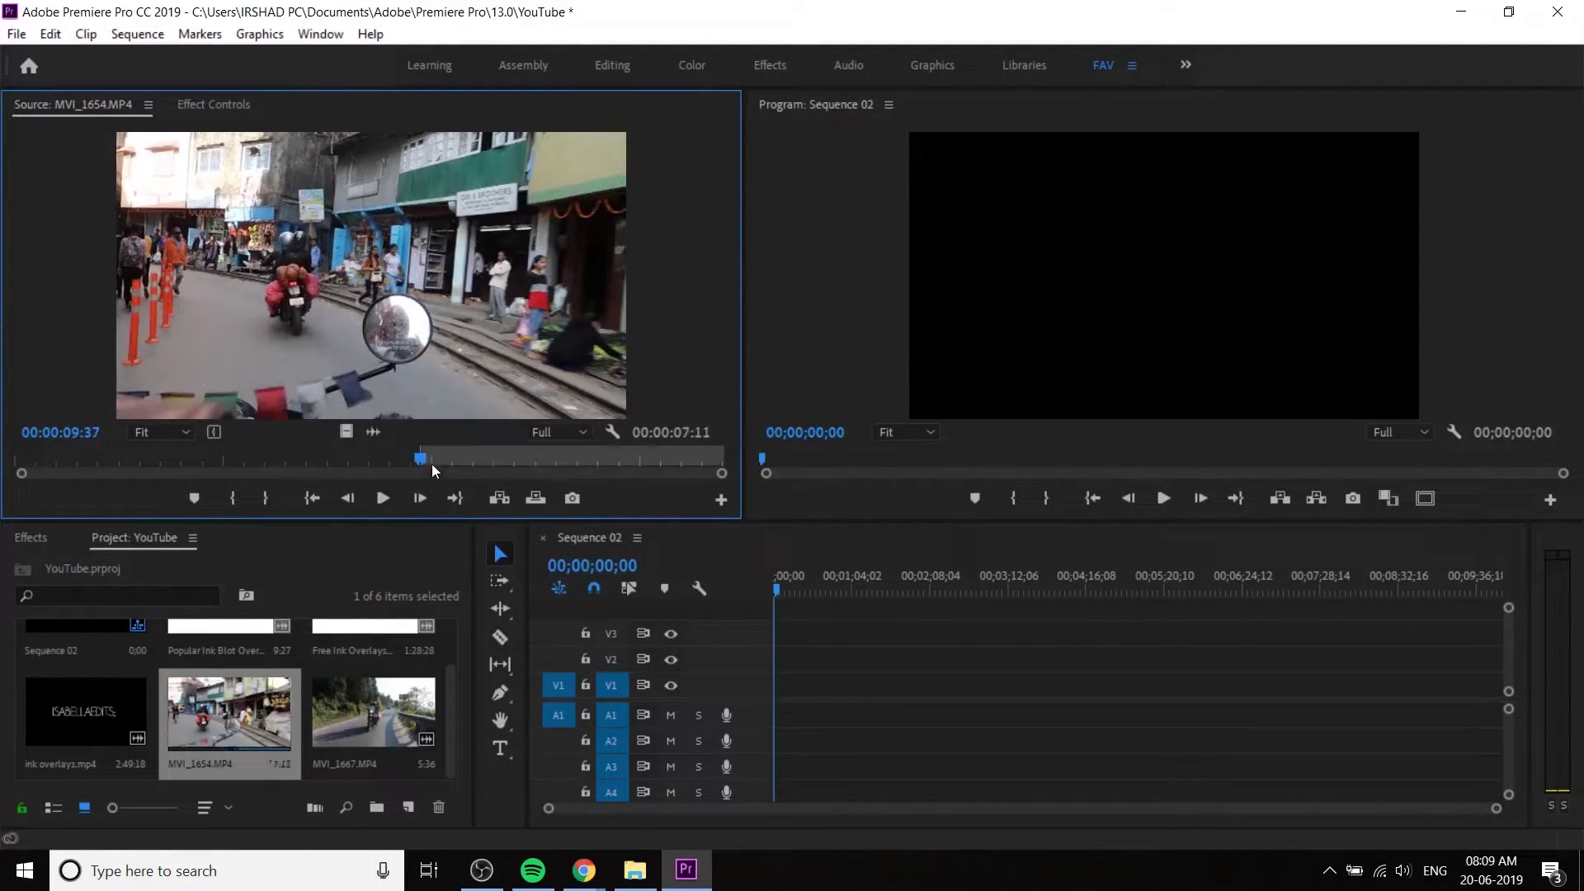
- Place only the video of MVI_1654.MP4 at the start of track V1 and move the playhead to 00;00;03;04
{"action": "left_click_drag", "start_coordinate": [350, 432], "coordinate": [978, 712]}
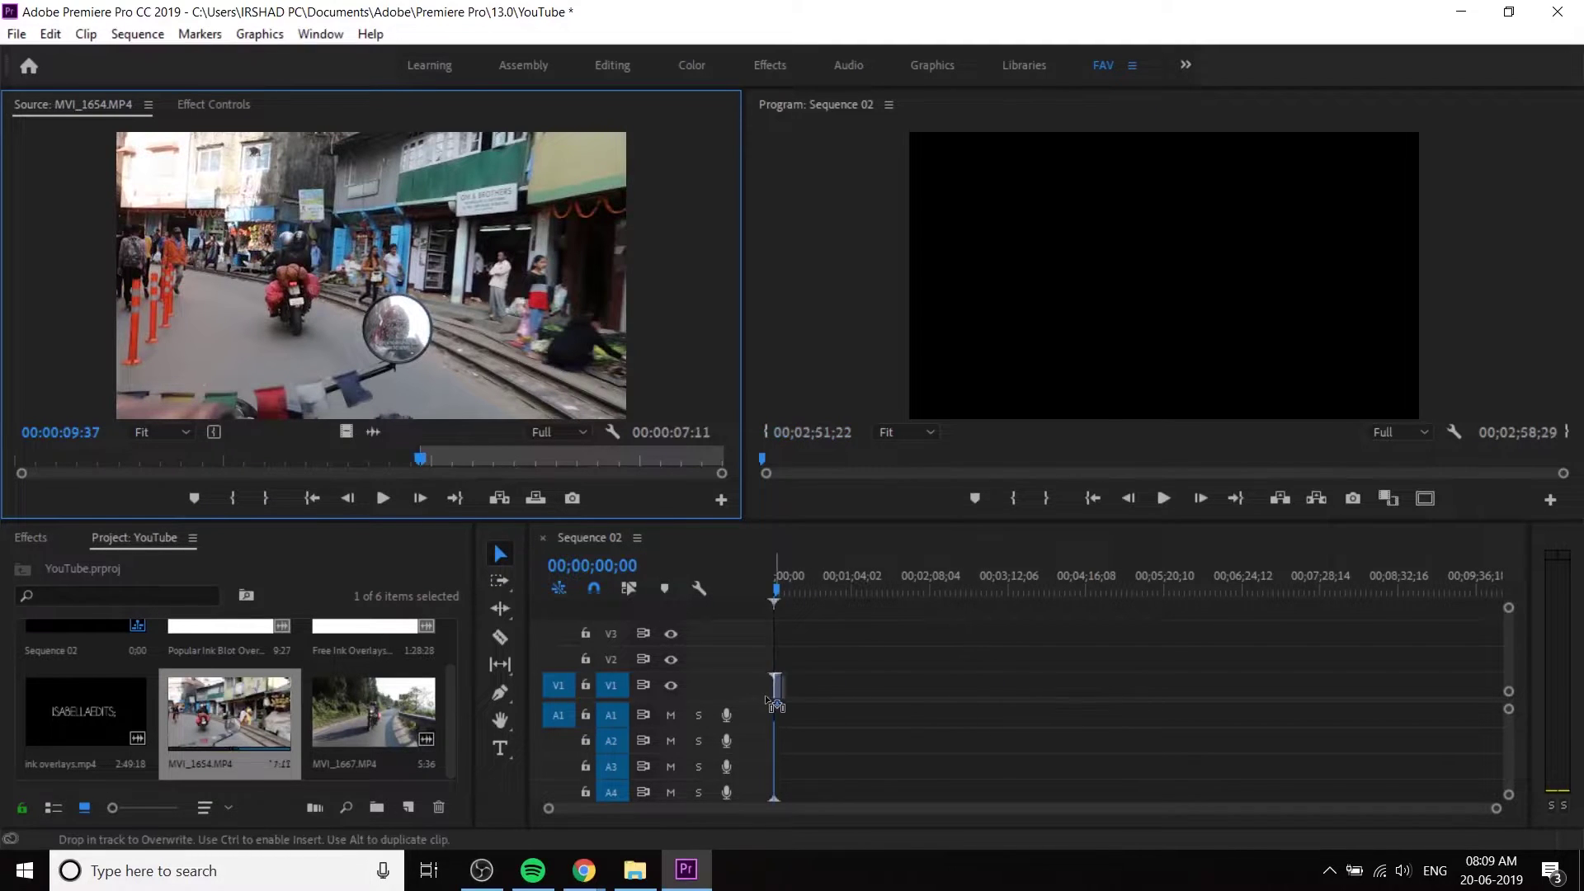
{"action": "left_click_drag", "start_coordinate": [778, 704], "coordinate": [774, 699]}
{"action": "left_click", "coordinate": [977, 478]}
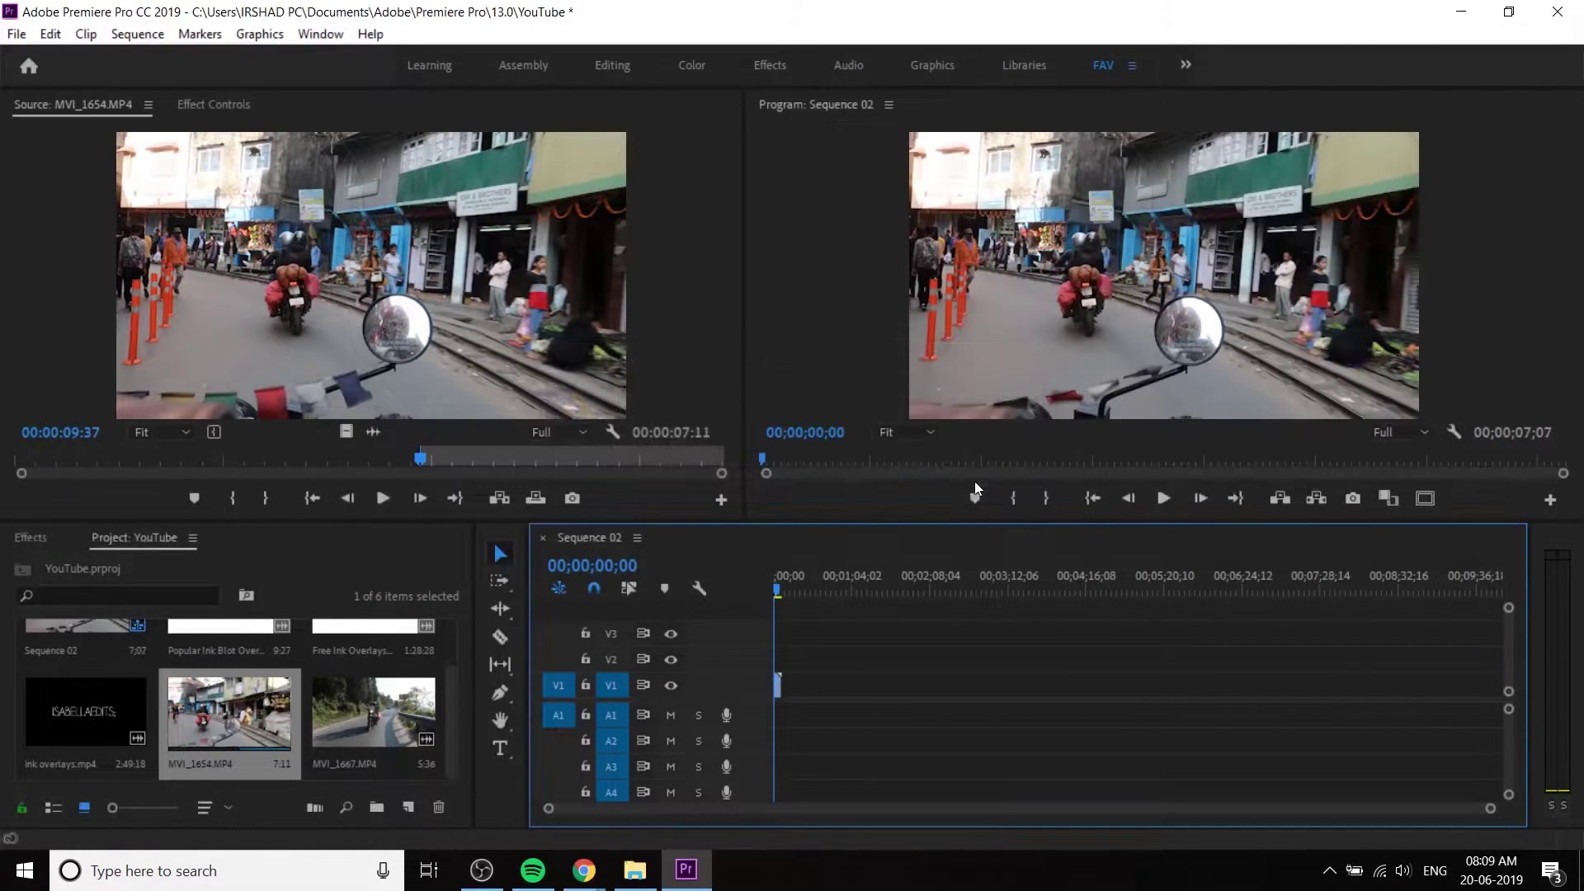
{"action": "left_click_drag", "start_coordinate": [825, 591], "coordinate": [891, 609]}
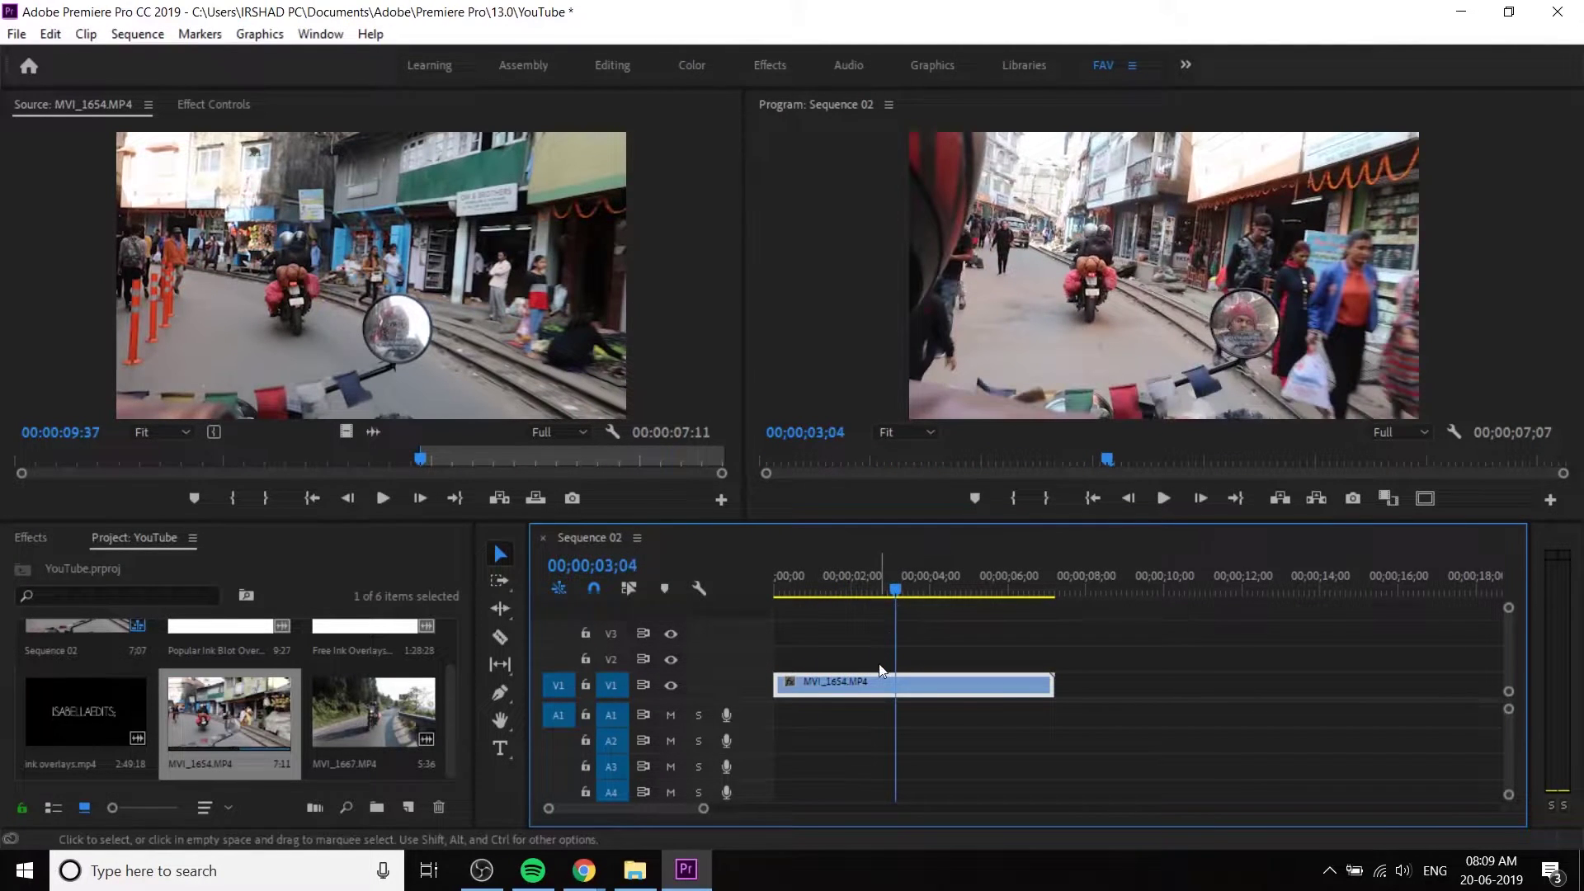
- Open the Popular Ink Blot Overlay clip in the Source monitor and look through its ink animation
{"action": "scroll", "coordinate": [230, 698], "scroll_direction": "up", "scroll_amount": 2}
{"action": "left_click", "coordinate": [231, 689]}
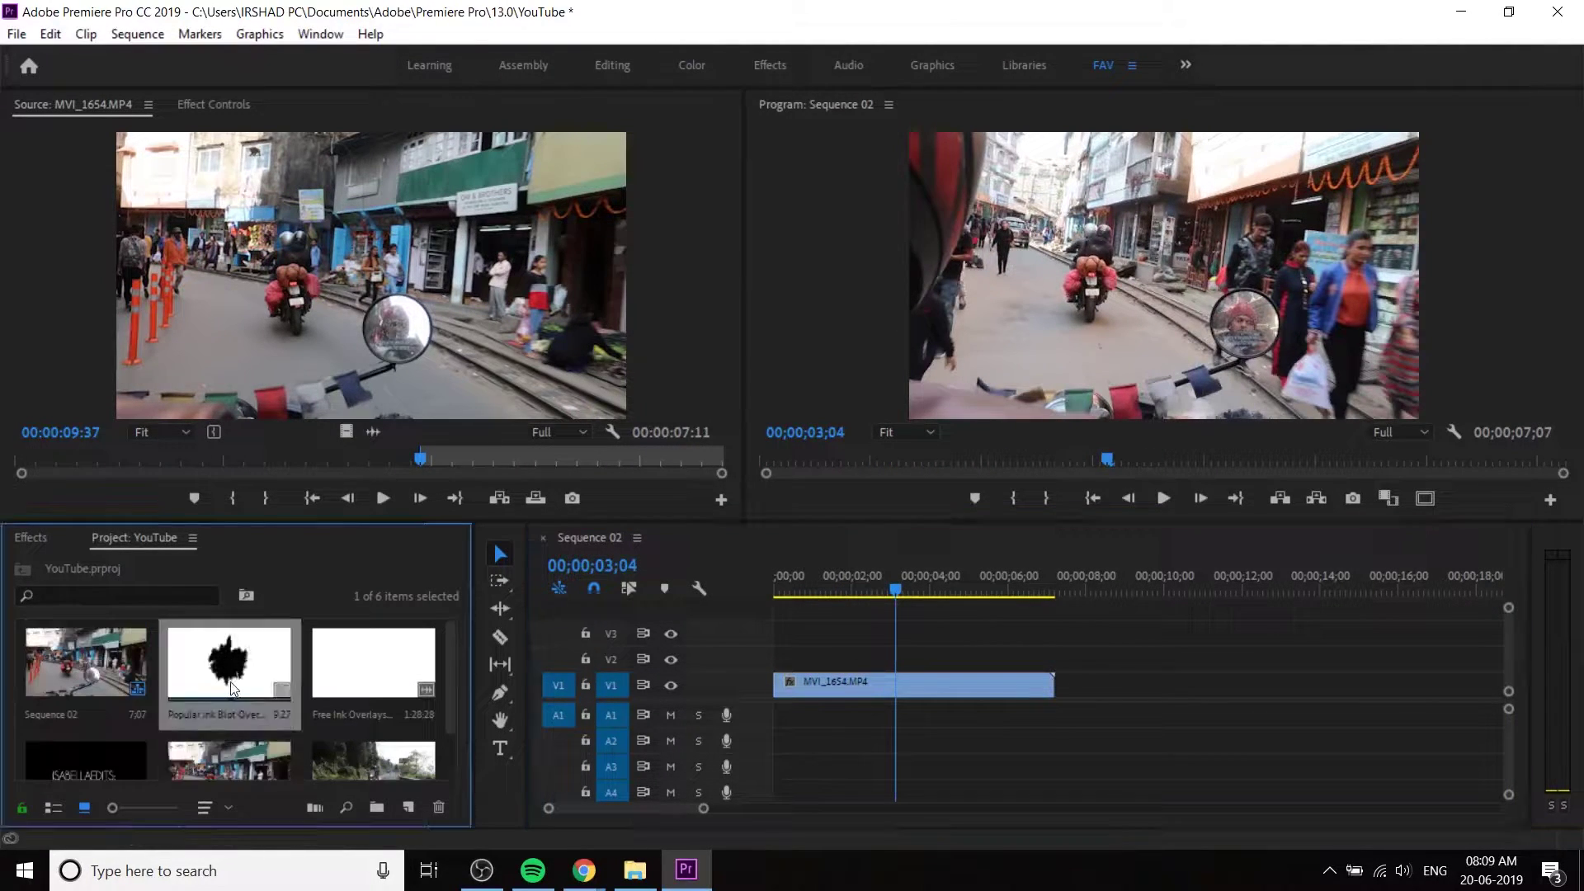
{"action": "double_click", "coordinate": [231, 689]}
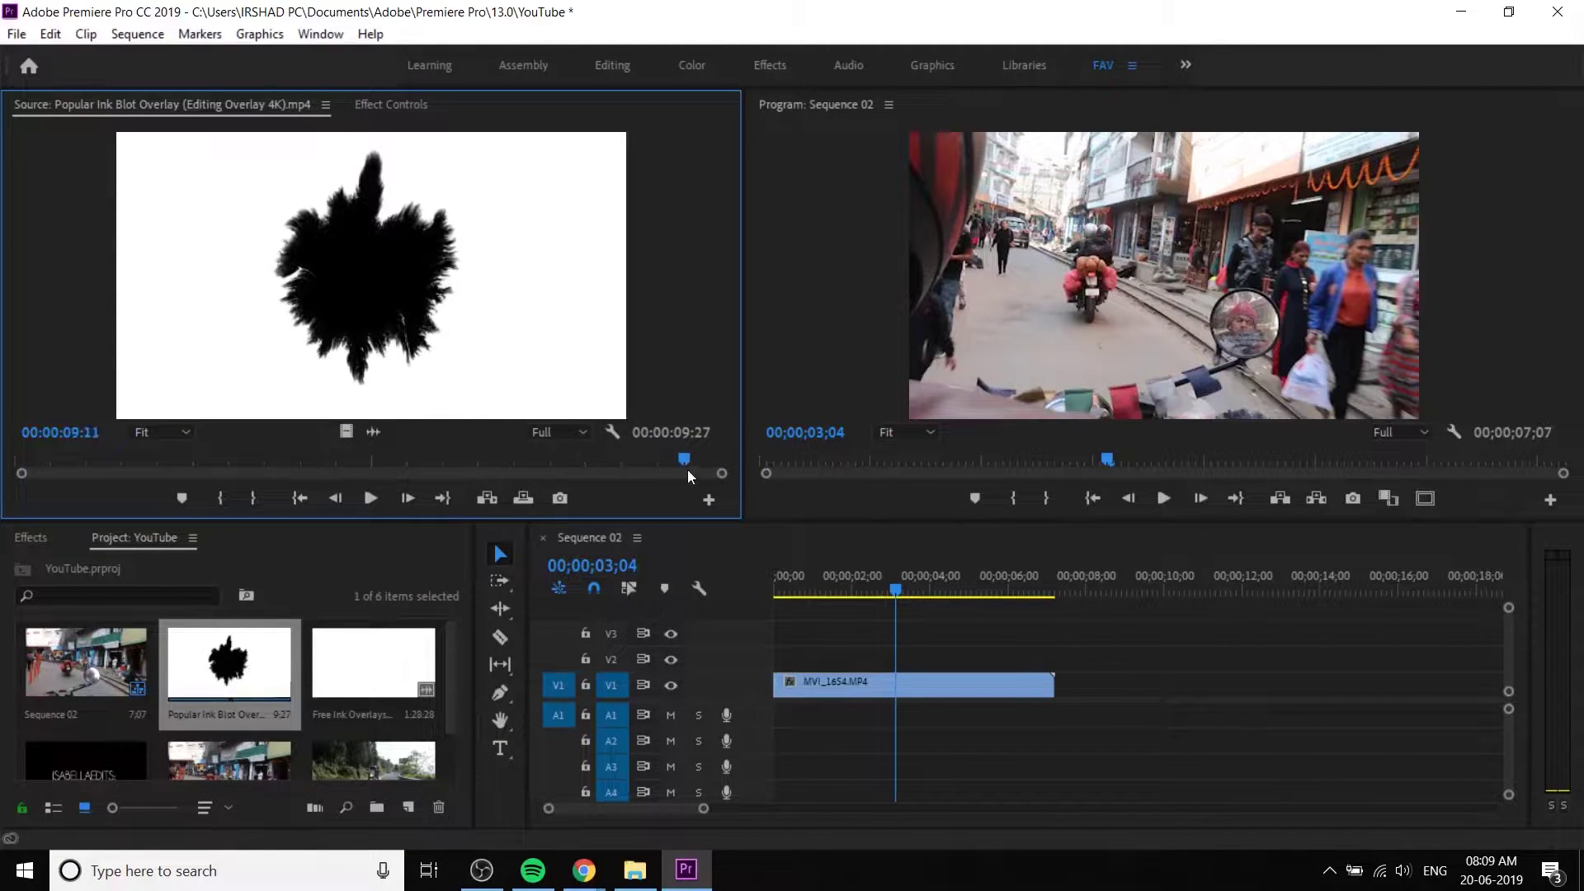
- Open the Free Ink Overlays clip in the Source monitor and mark its range from 00:00:32:08 to 00:00:35:05
{"action": "double_click", "coordinate": [374, 664]}
{"action": "mouse_move", "coordinate": [34, 474]}
{"action": "left_mouse_down"}
{"action": "mouse_move", "coordinate": [380, 495]}
{"action": "mouse_move", "coordinate": [251, 476]}
{"action": "mouse_move", "coordinate": [249, 533]}
{"action": "mouse_move", "coordinate": [274, 552]}
{"action": "left_mouse_up"}
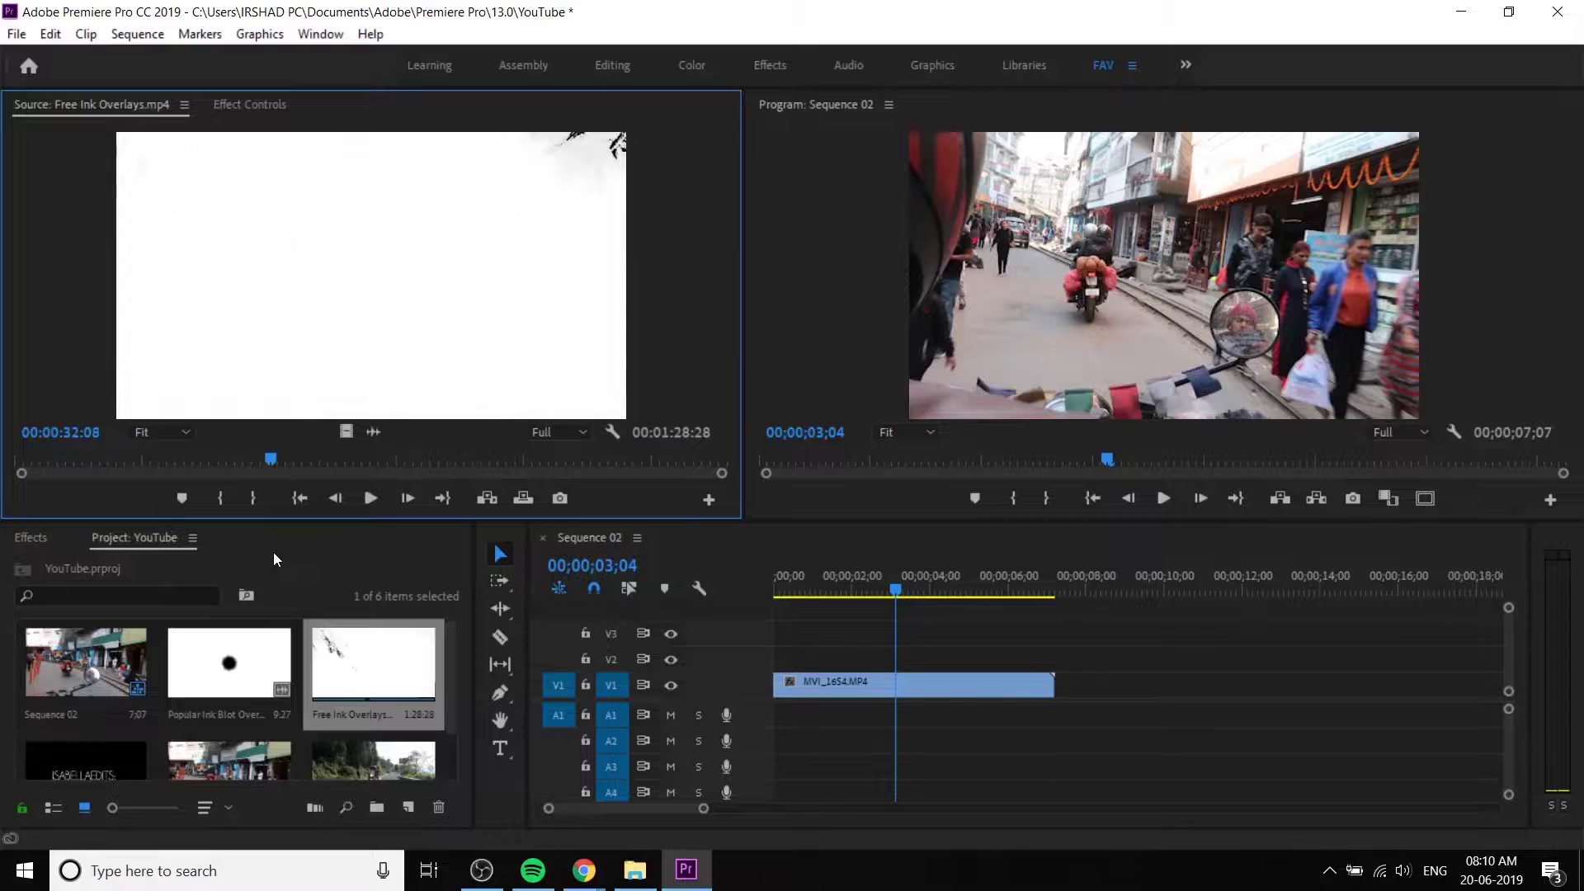
{"action": "key", "text": "i"}
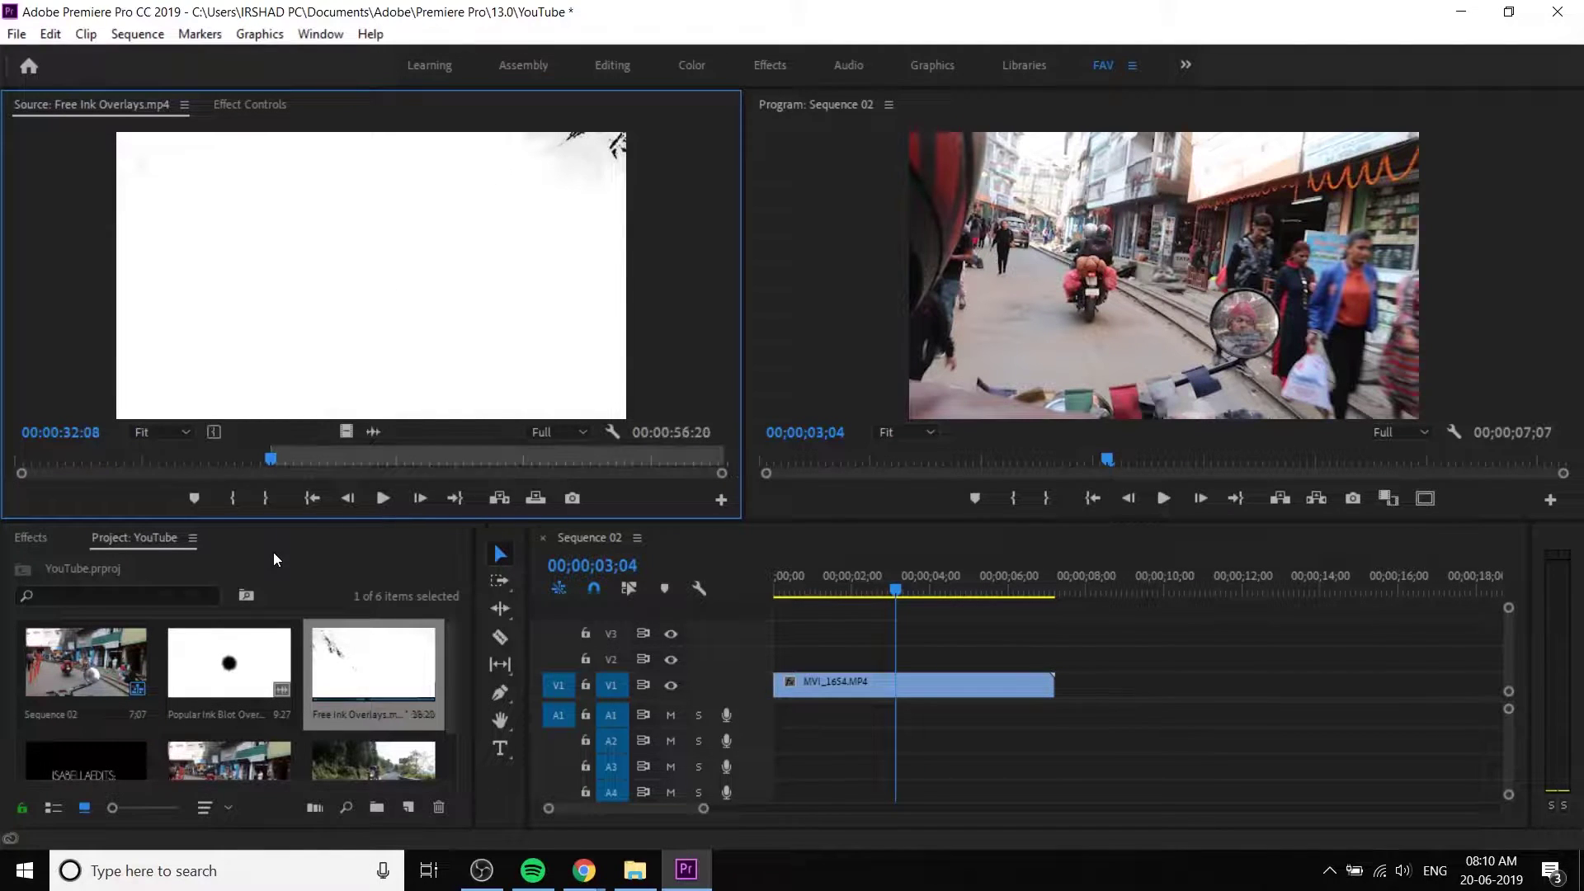
{"action": "key", "text": "space"}
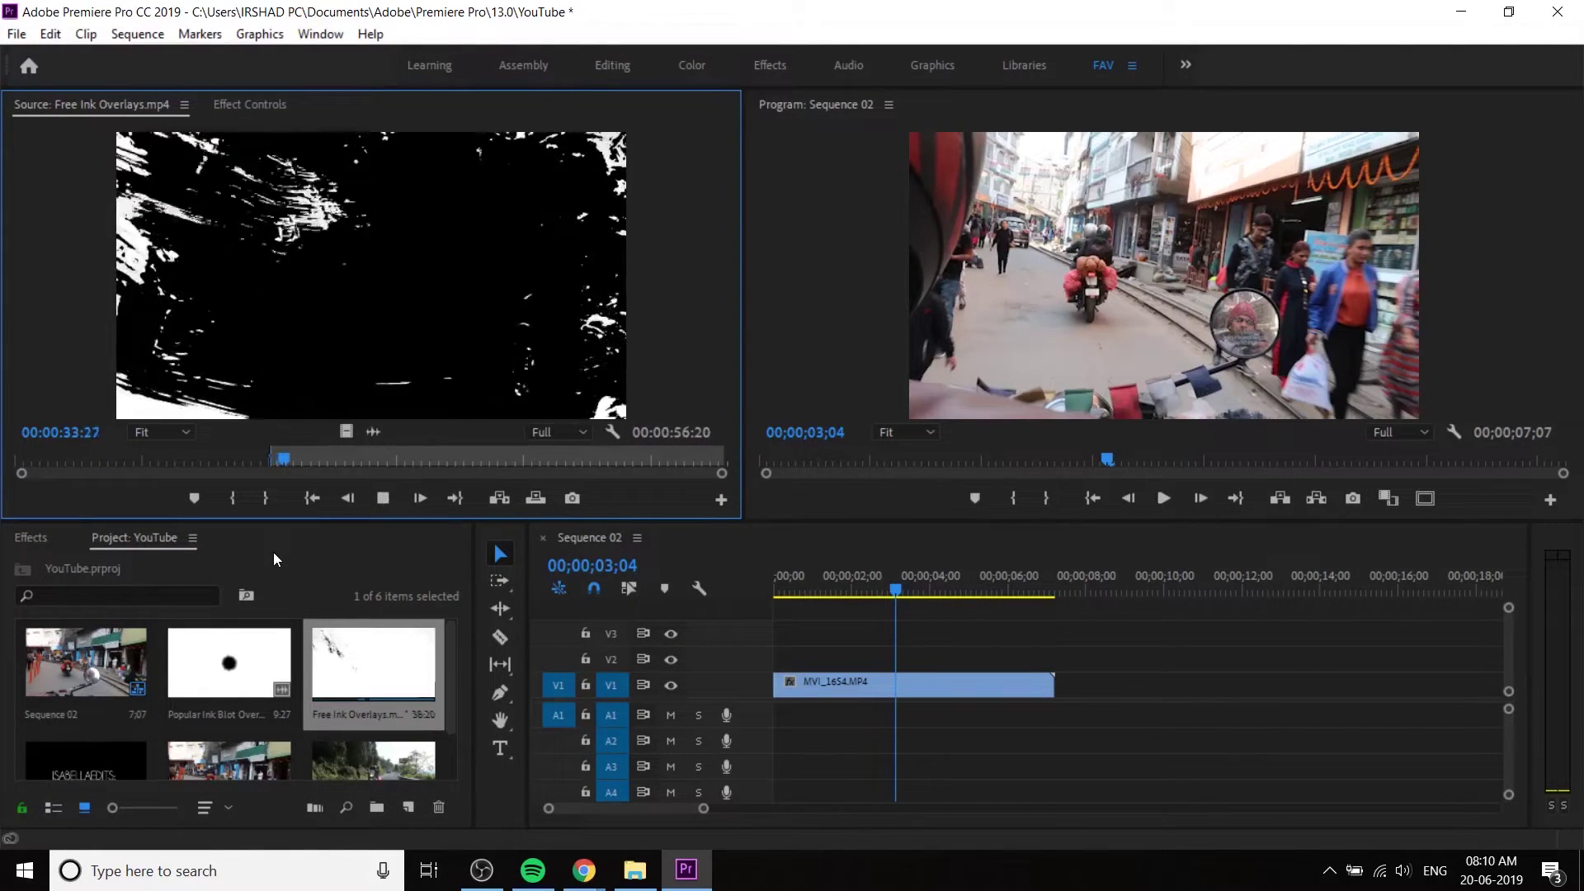
{"action": "key", "text": "space"}
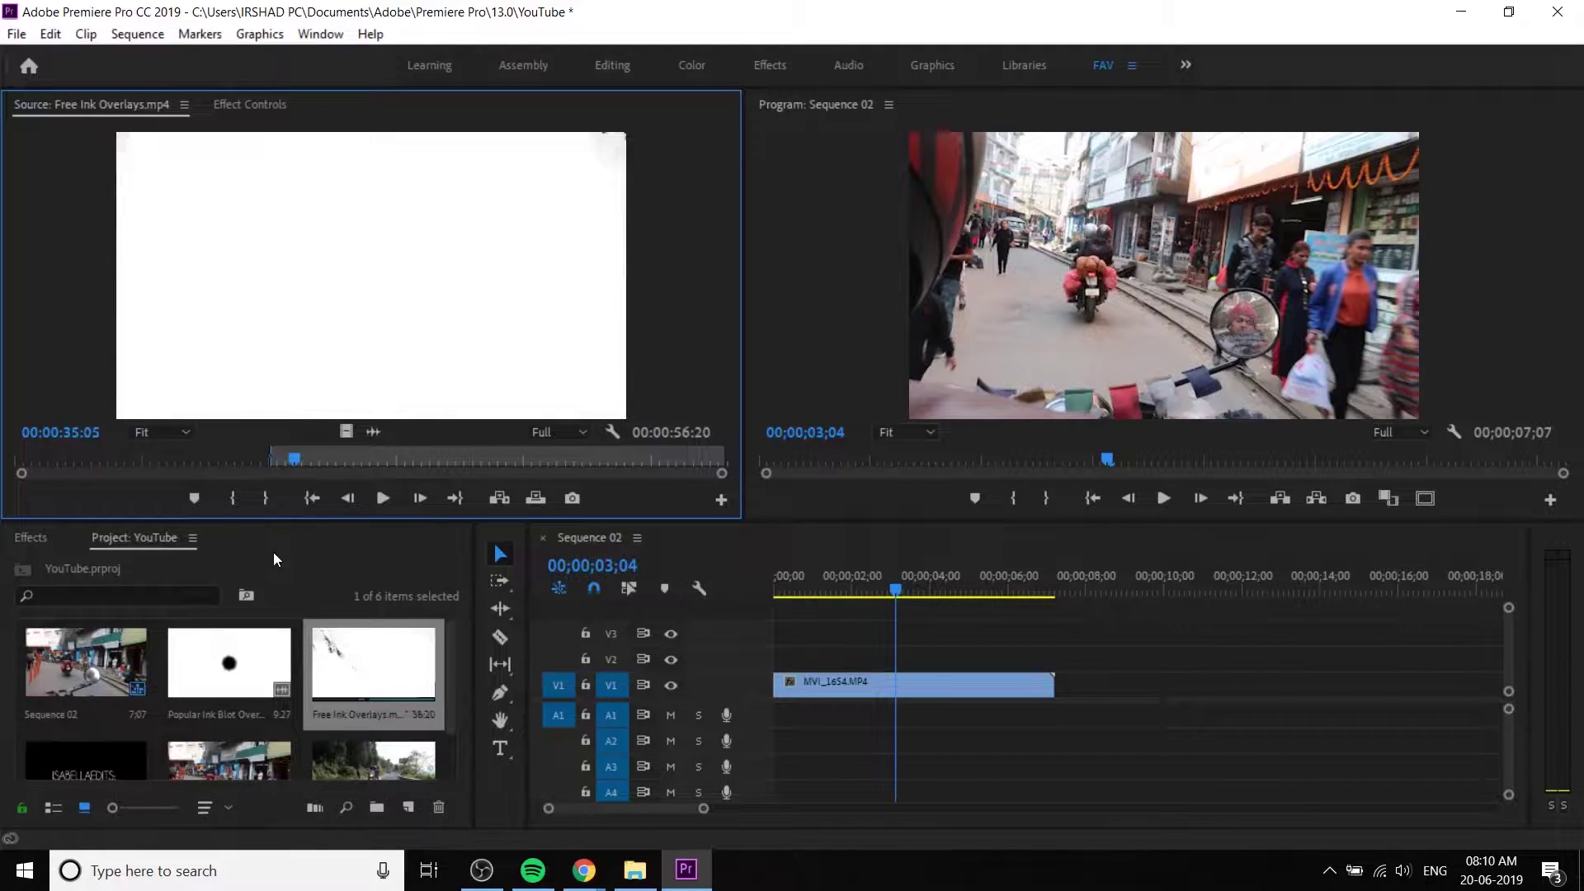
{"action": "key", "text": "o"}
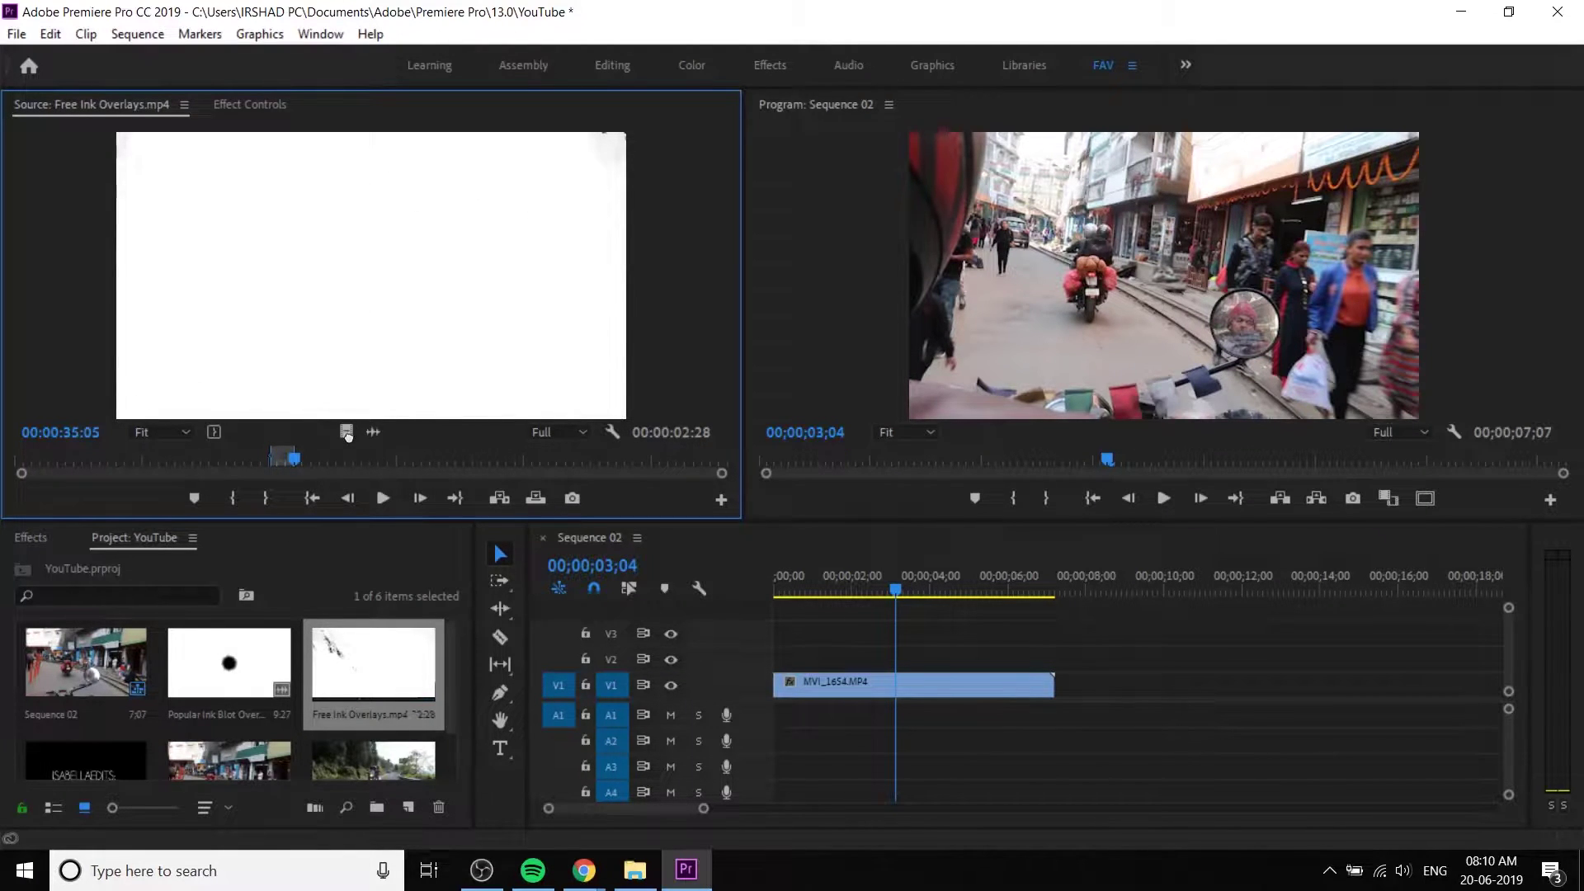
- Place the marked Free Ink Overlays video on track V2 above MVI_1654.MP4 and move the playhead to 00;00;02;13
{"action": "left_click_drag", "start_coordinate": [916, 609], "coordinate": [837, 660]}
{"action": "left_click", "coordinate": [825, 588]}
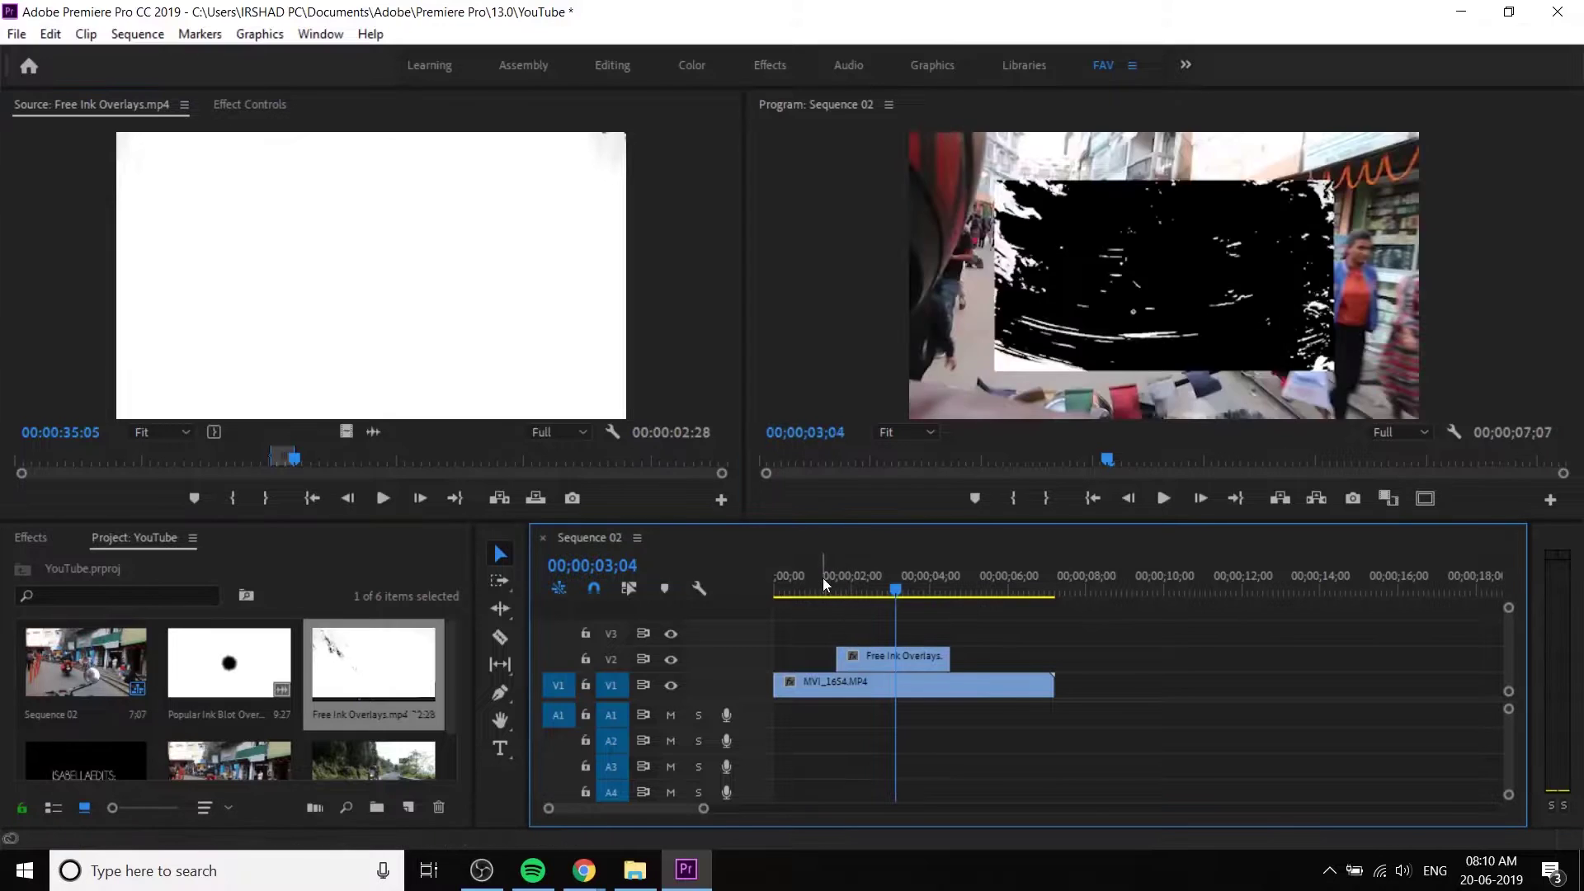
{"action": "left_click_drag", "start_coordinate": [833, 586], "coordinate": [869, 610]}
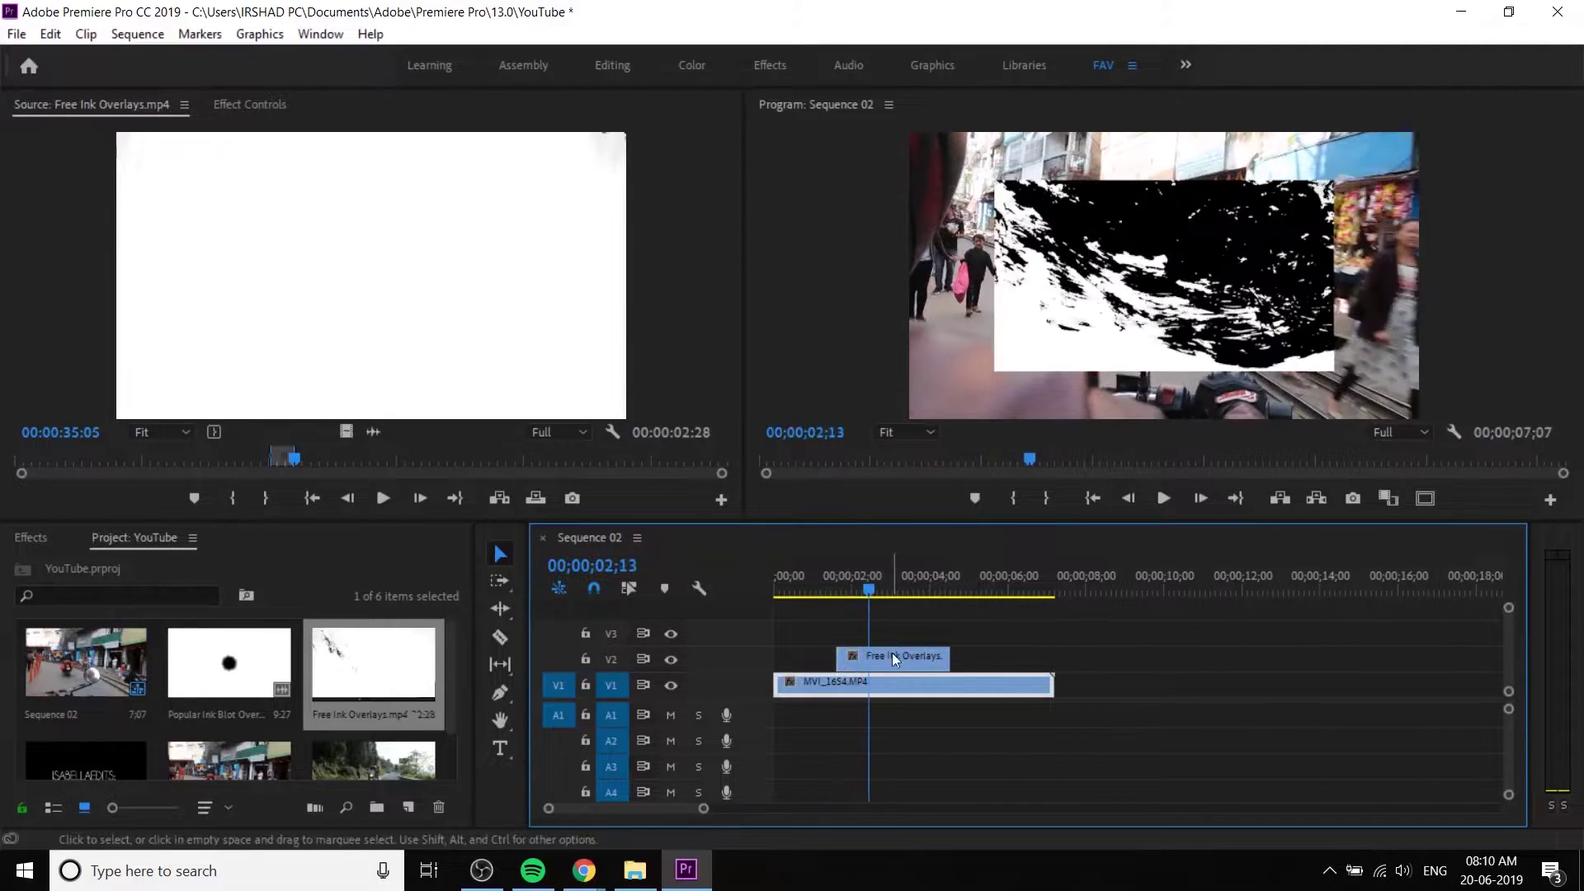
- Scale the Free Ink Overlays clip on V2 to the frame size and move the playhead to 00;00;01;06
{"action": "right_click", "coordinate": [892, 655]}
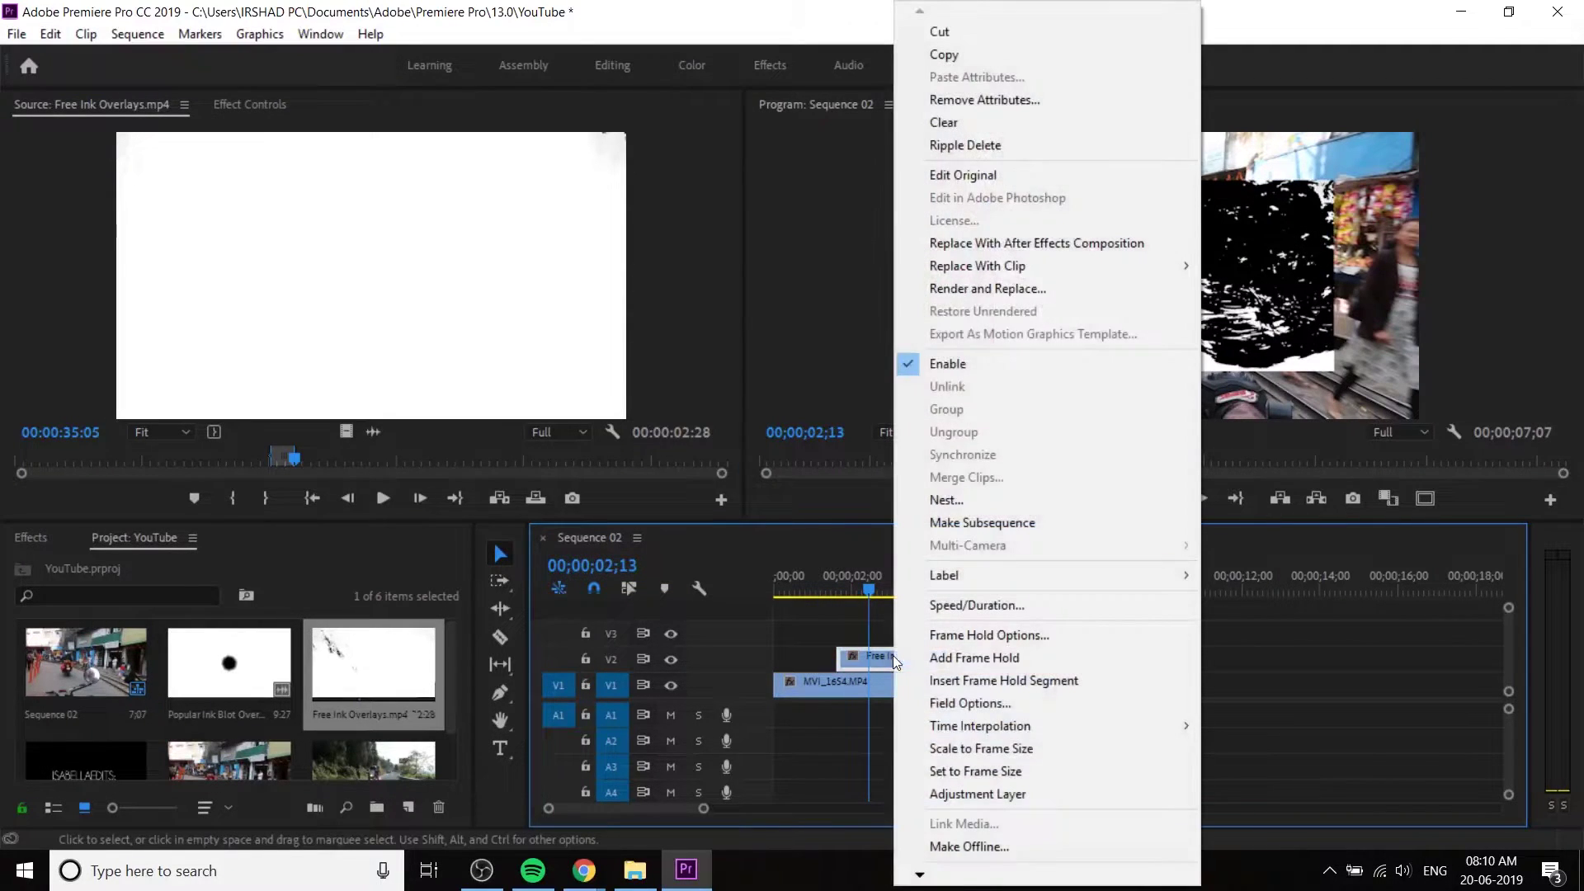
{"action": "left_click", "coordinate": [993, 754]}
{"action": "left_click_drag", "start_coordinate": [838, 596], "coordinate": [821, 642]}
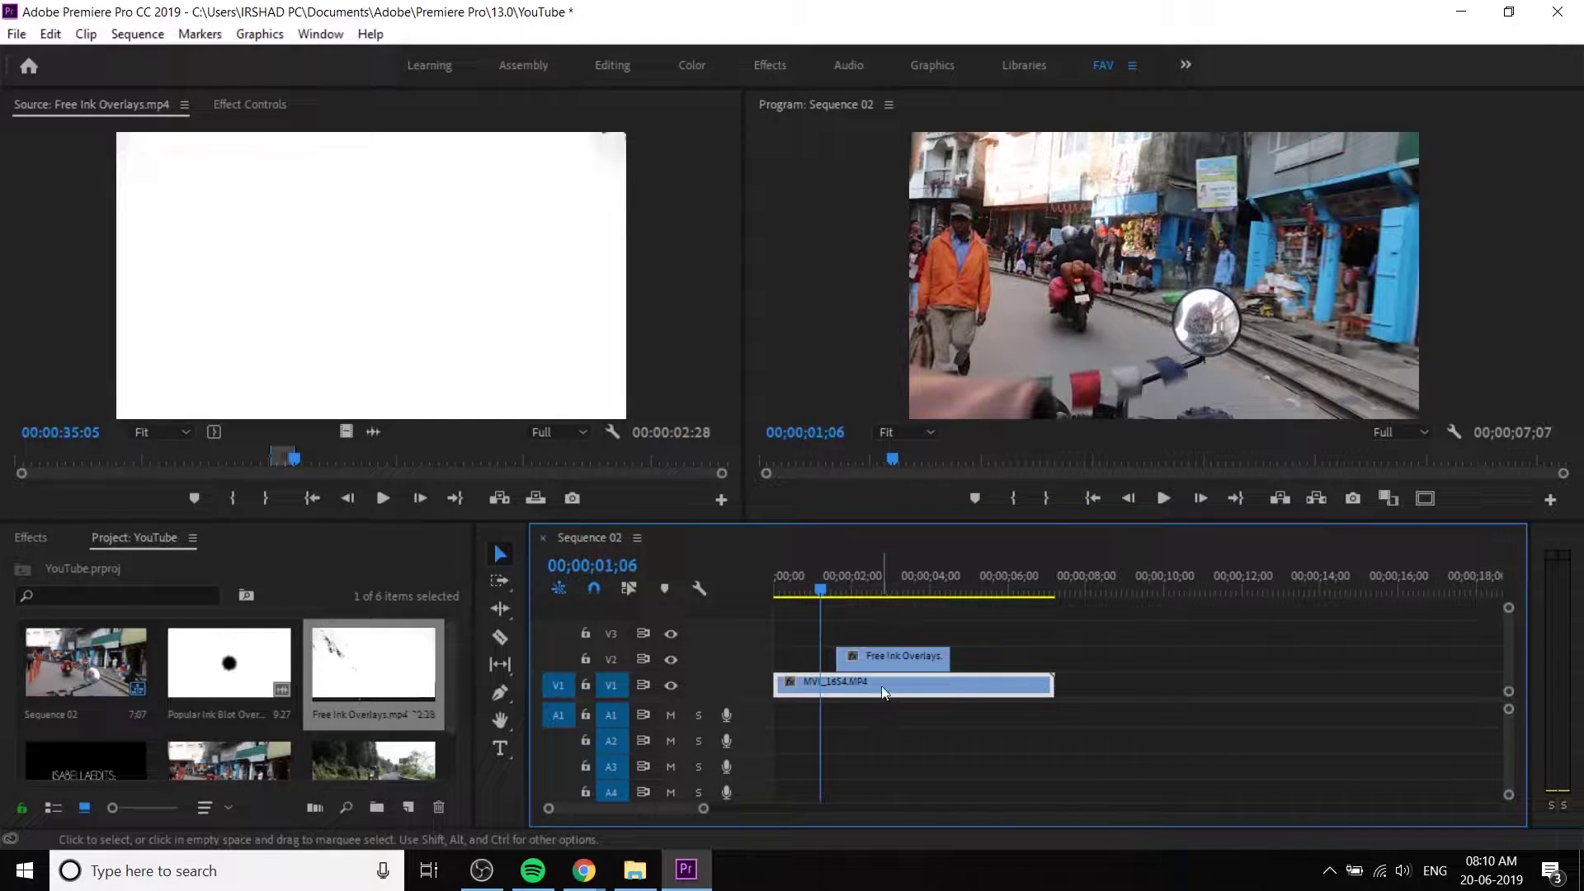
- Enlarge the video track area of the timeline and apply Track Matte Key to the MVI_1654.MP4 clip on V1
{"action": "left_click", "coordinate": [1006, 644]}
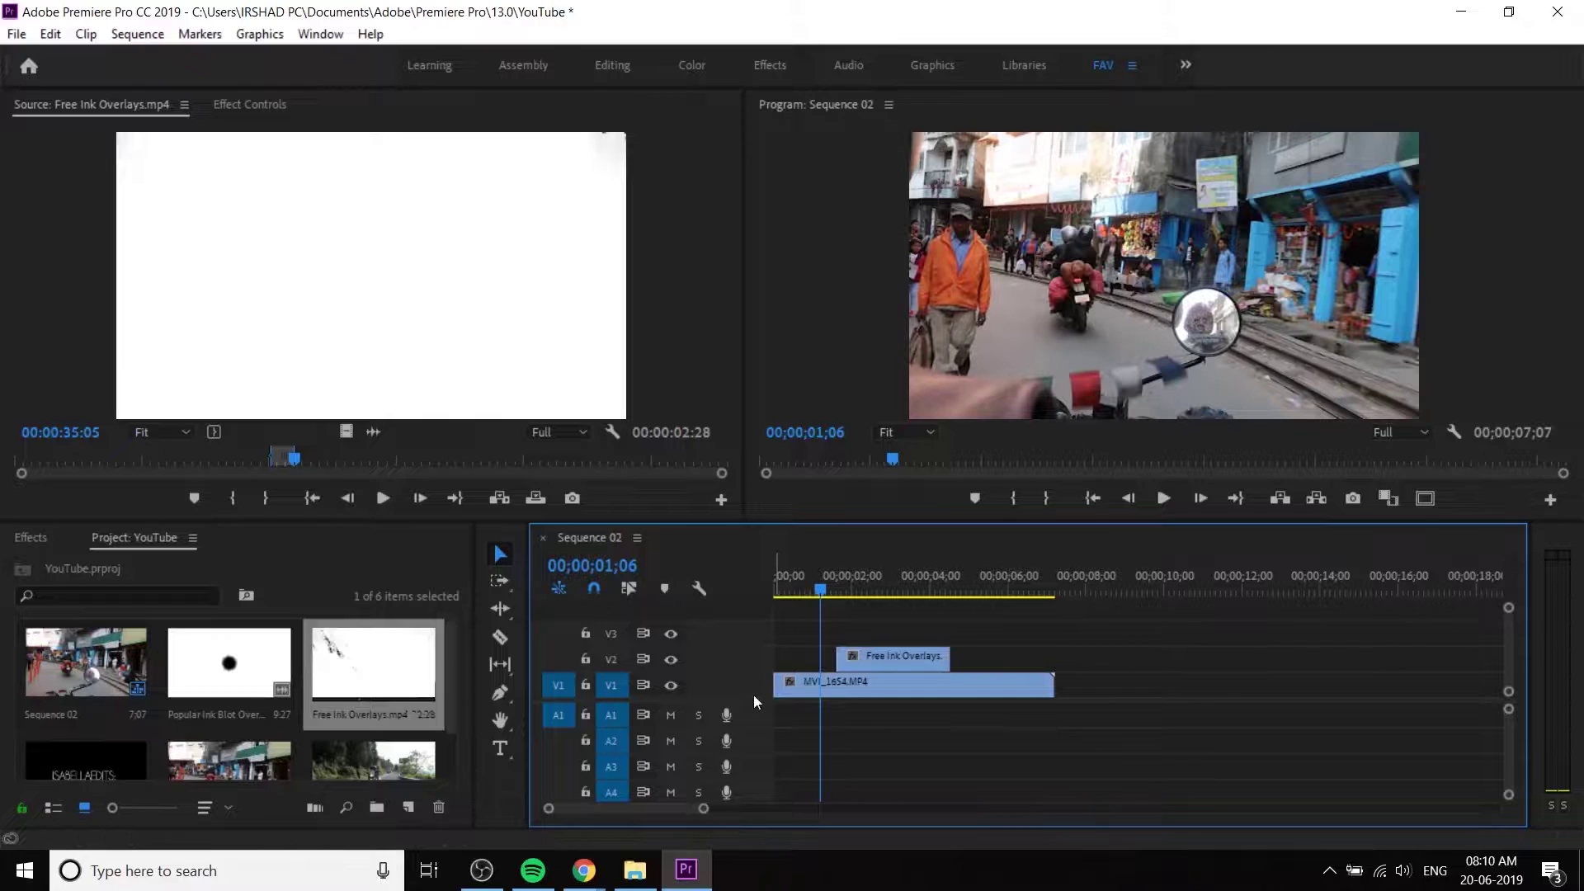
{"action": "left_click_drag", "start_coordinate": [759, 699], "coordinate": [752, 737]}
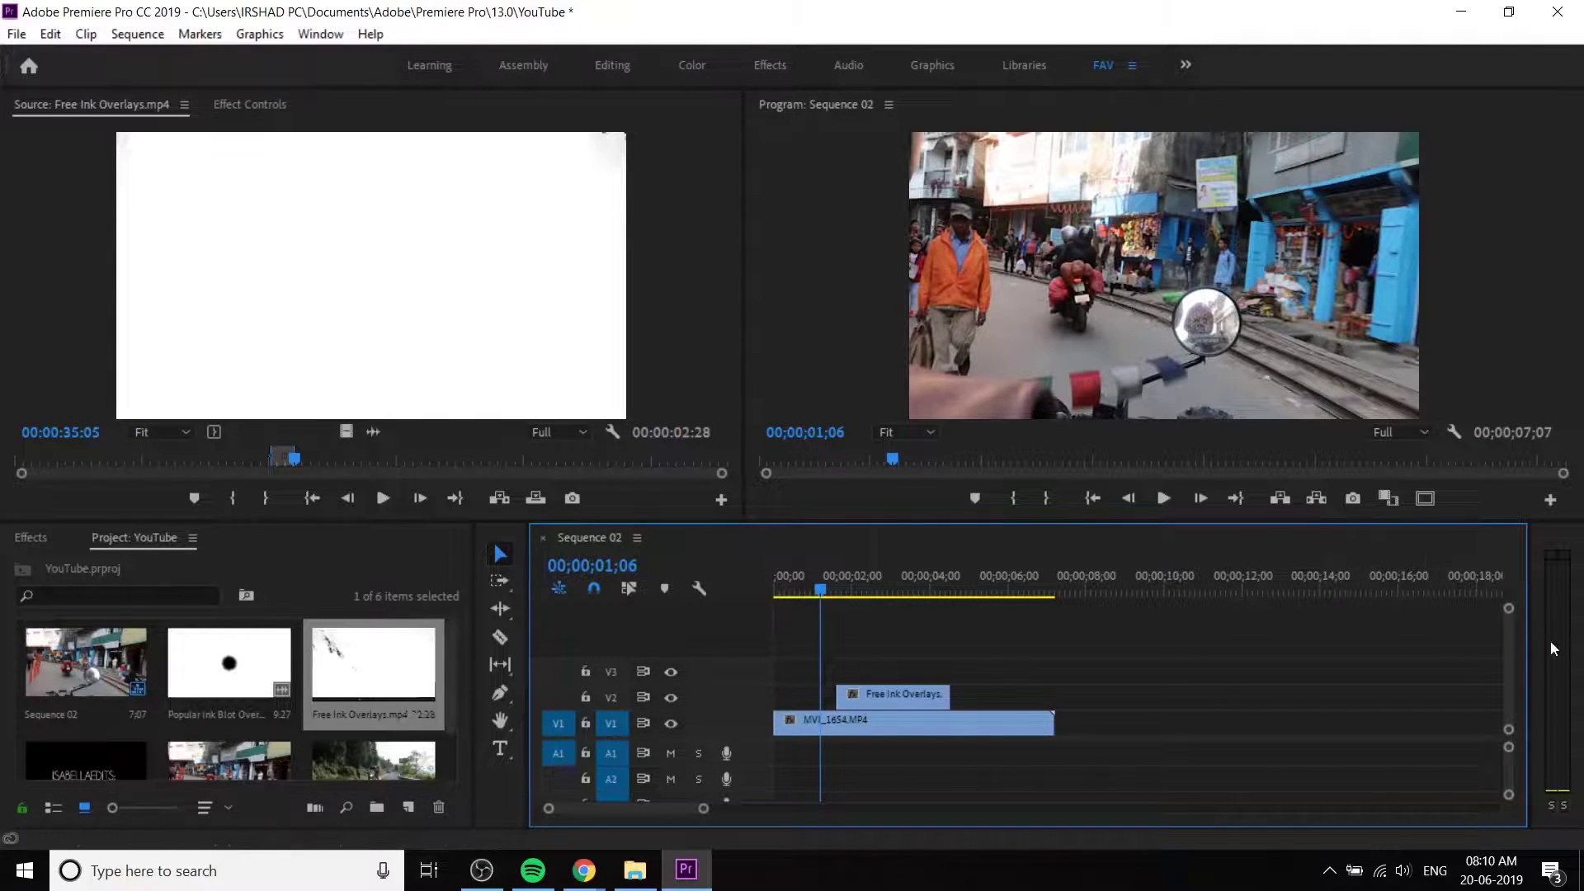
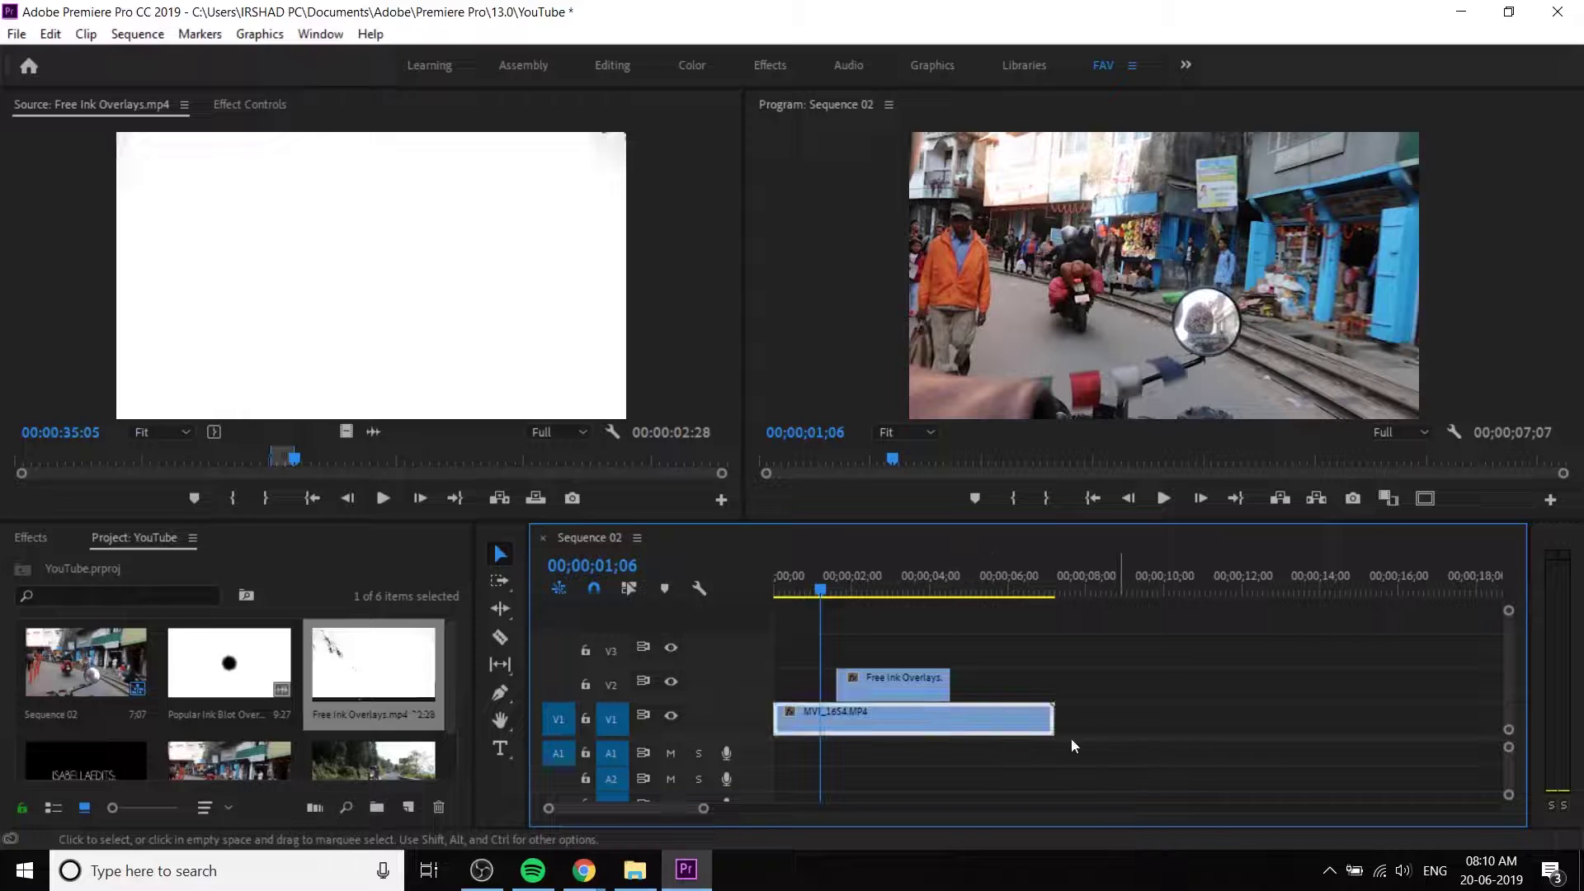
{"action": "left_click", "coordinate": [30, 537]}
{"action": "left_click_drag", "start_coordinate": [116, 746], "coordinate": [901, 716]}
- Change the label colour of the Free Ink Overlays clip on V2 to orange
{"action": "right_click", "coordinate": [902, 717]}
{"action": "left_click", "coordinate": [854, 666]}
{"action": "left_click", "coordinate": [898, 676]}
{"action": "right_click", "coordinate": [898, 677]}
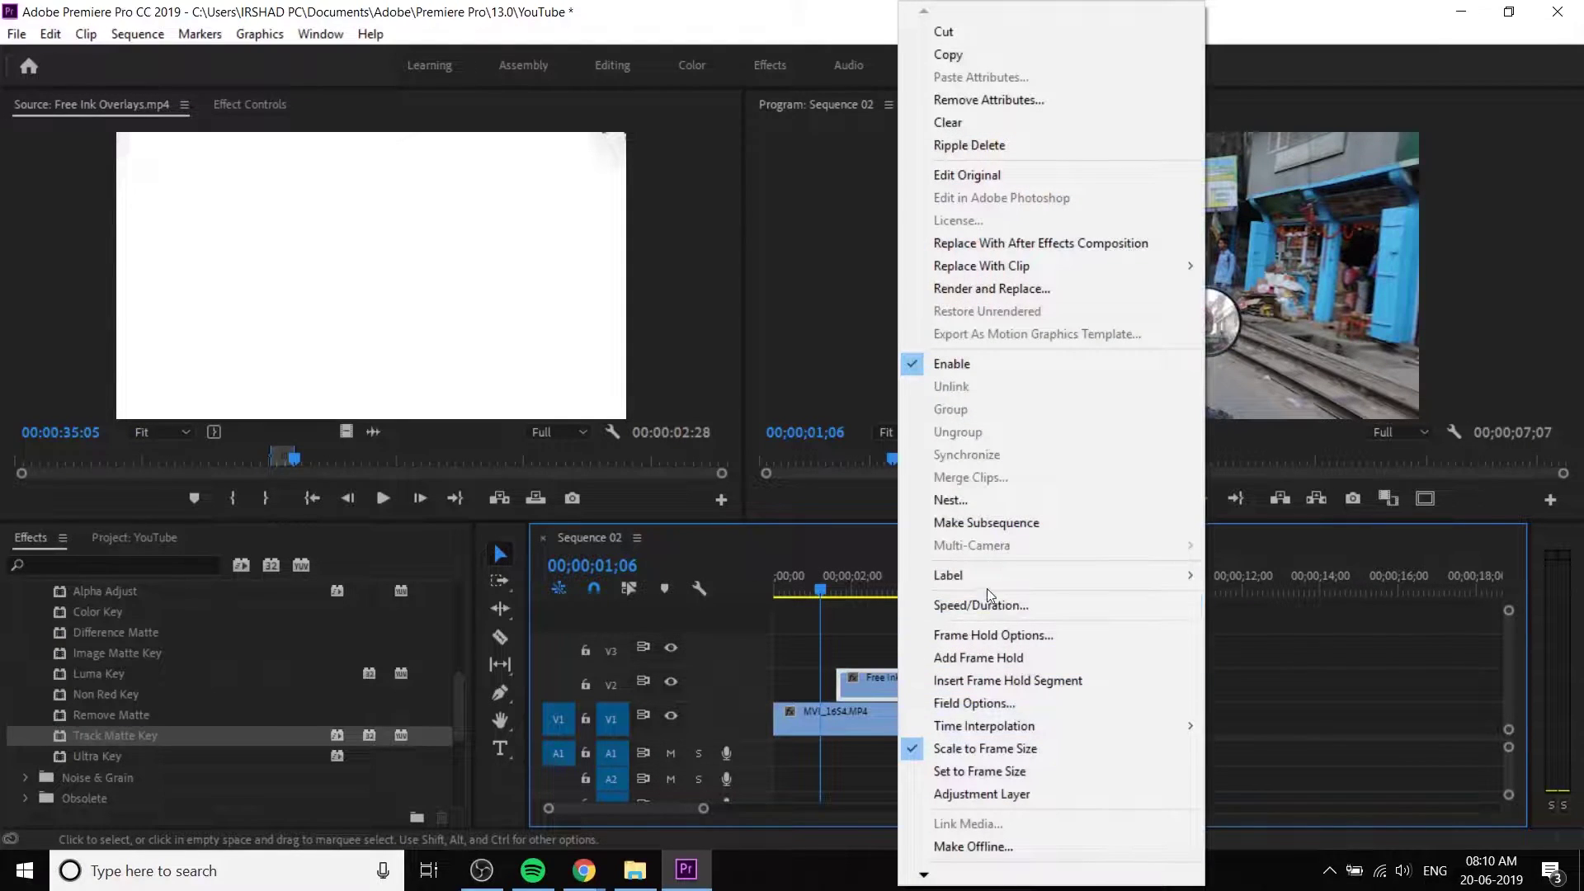
{"action": "mouse_move", "coordinate": [1104, 576]}
{"action": "left_click", "coordinate": [1293, 399]}
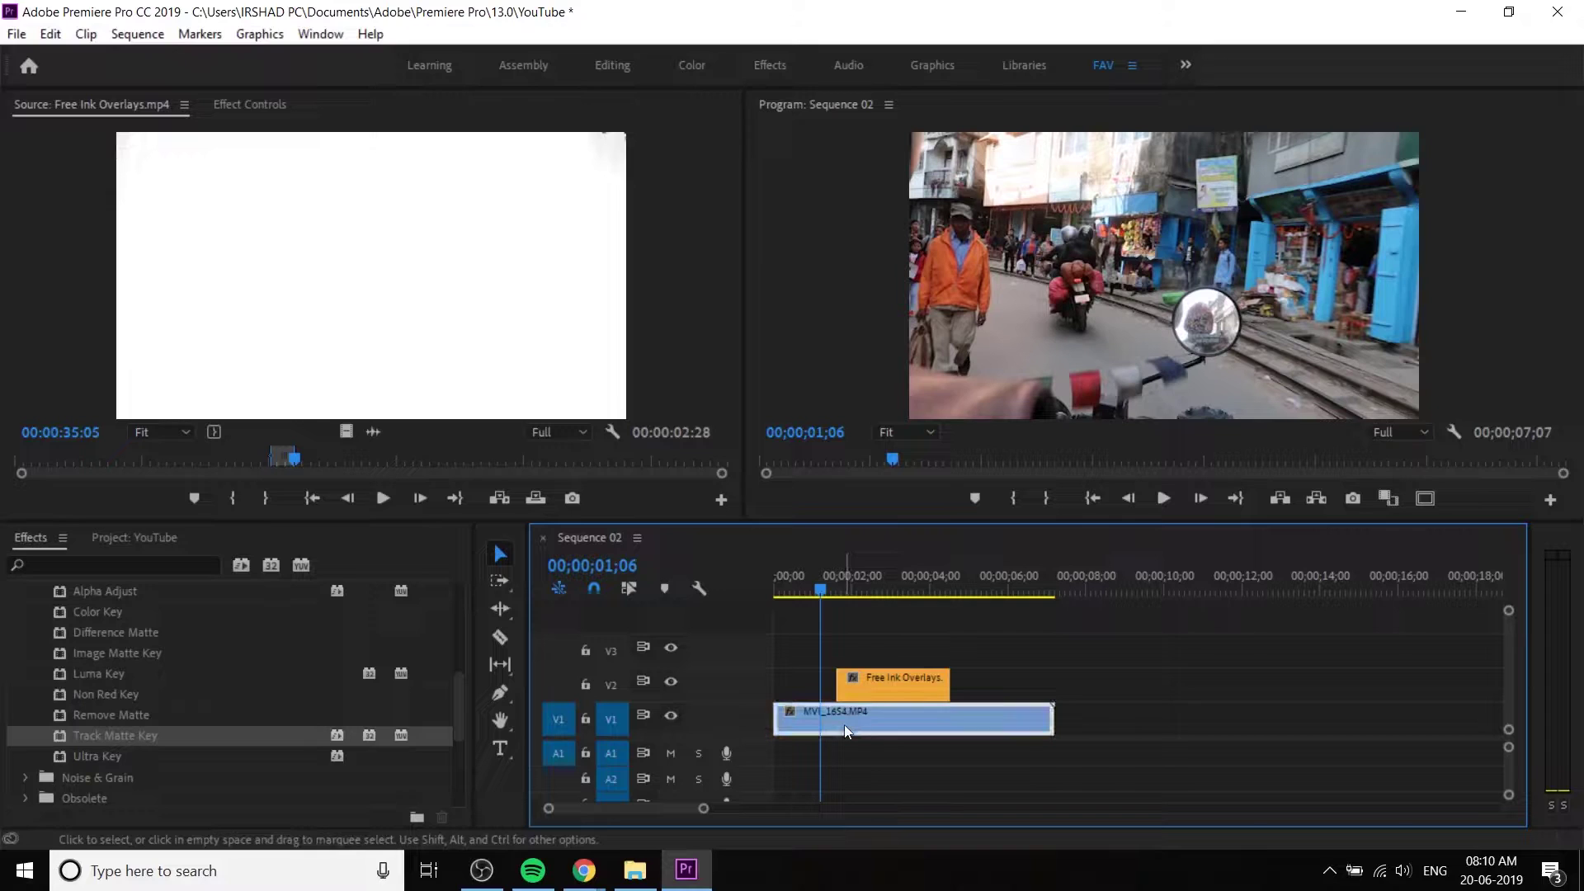
- Apply Track Matte Key to the MVI_1654.MP4 clip on V1 and show its settings in the effect controls
{"action": "left_click", "coordinate": [884, 677]}
{"action": "left_click_drag", "start_coordinate": [137, 736], "coordinate": [1193, 741]}
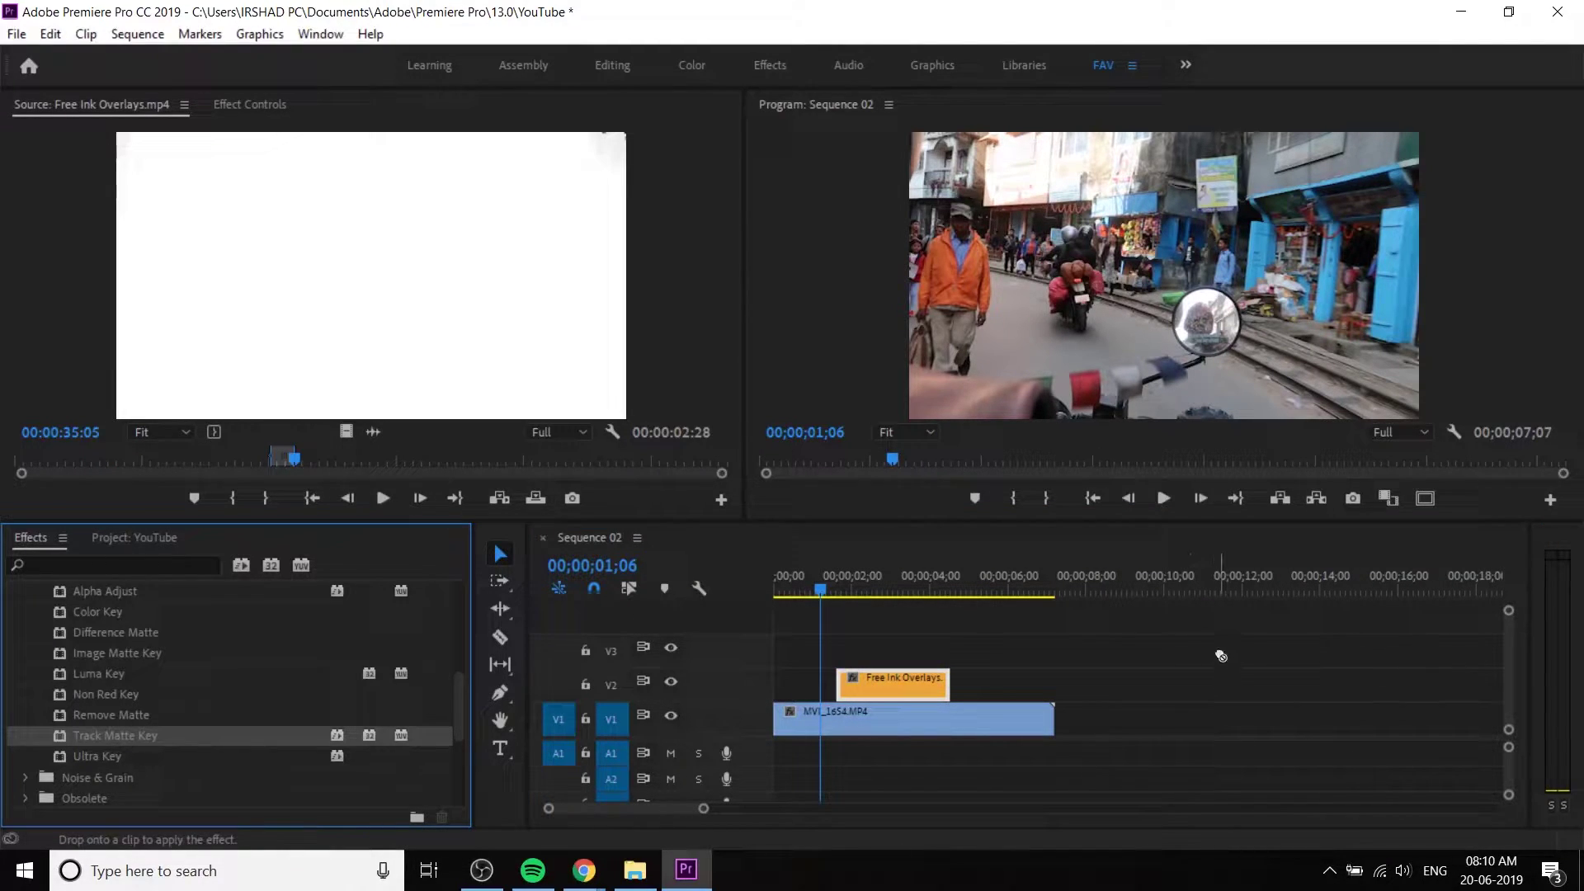
{"action": "left_click_drag", "start_coordinate": [1171, 316], "coordinate": [946, 718]}
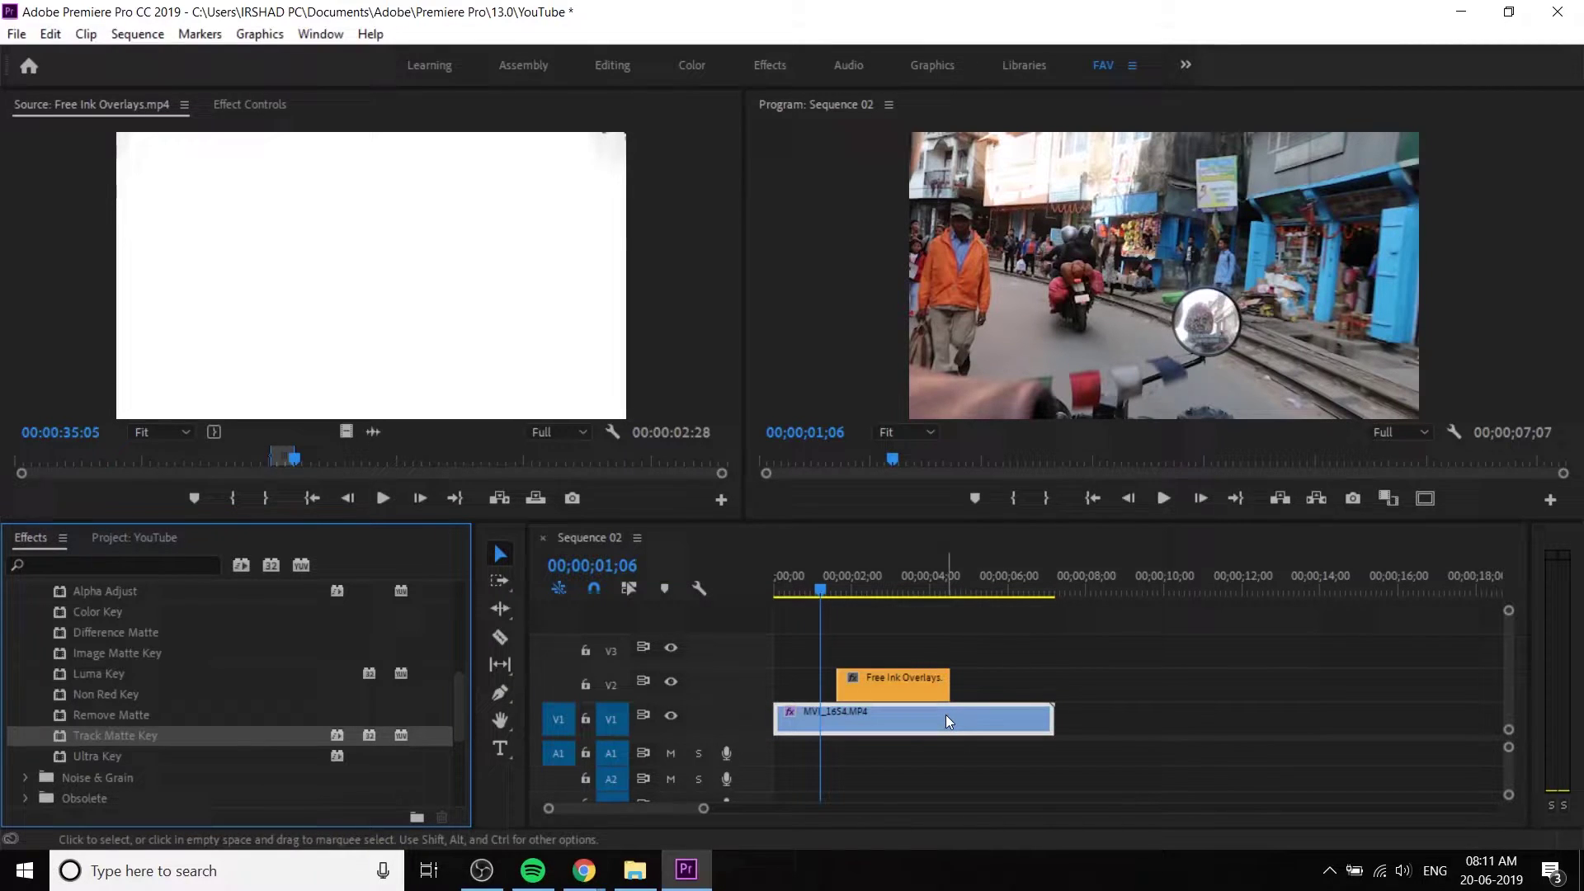
{"action": "left_click", "coordinate": [264, 104]}
{"action": "left_click", "coordinate": [19, 187]}
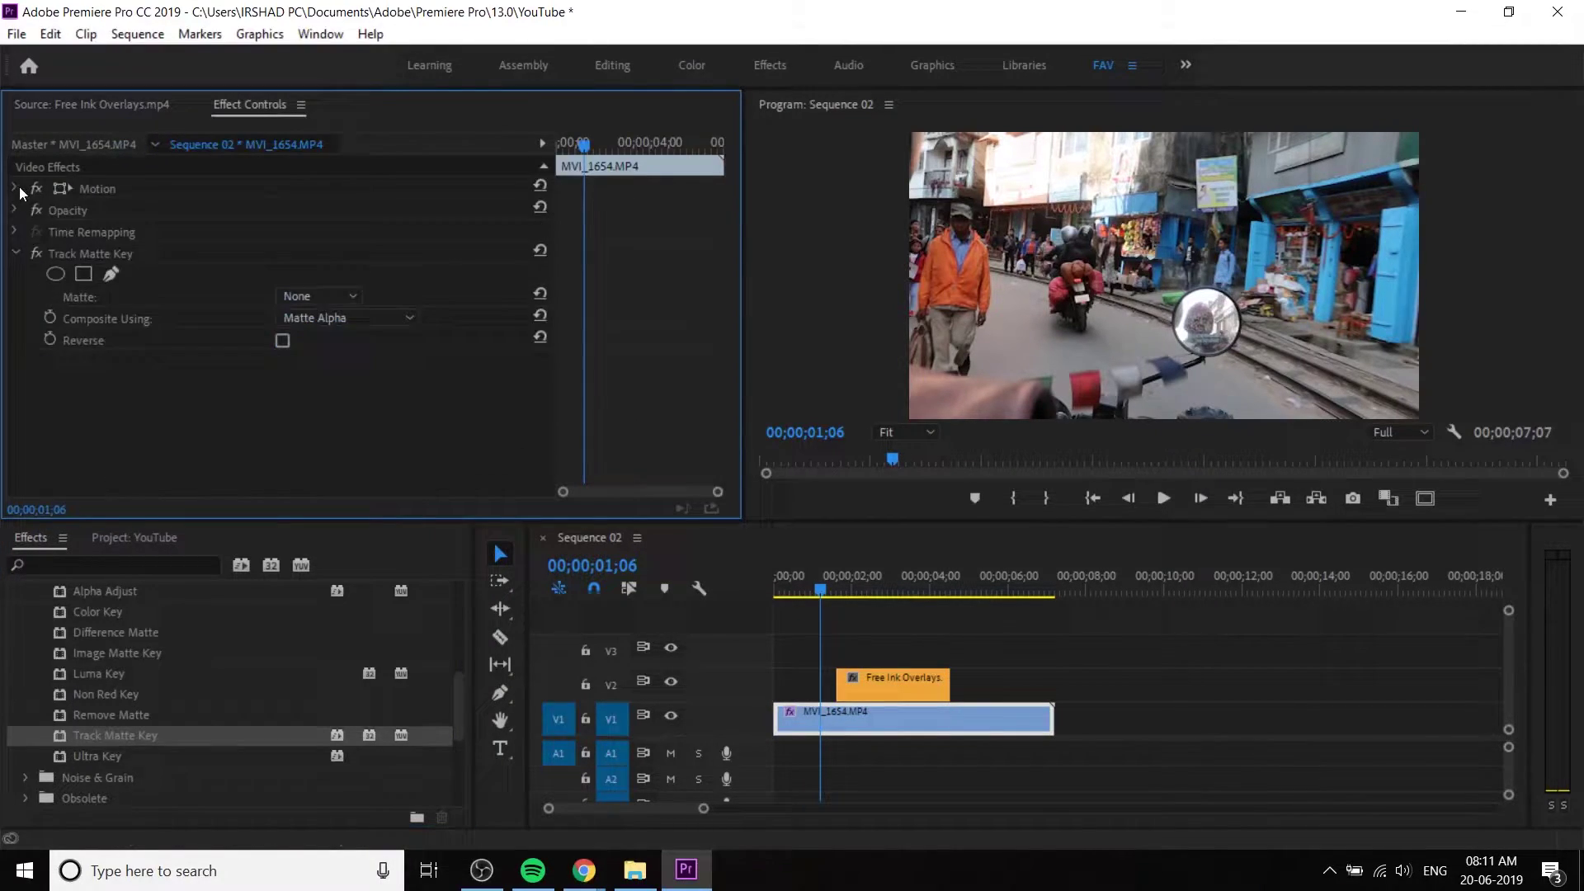
{"action": "left_click", "coordinate": [96, 252]}
{"action": "left_click", "coordinate": [171, 289]}
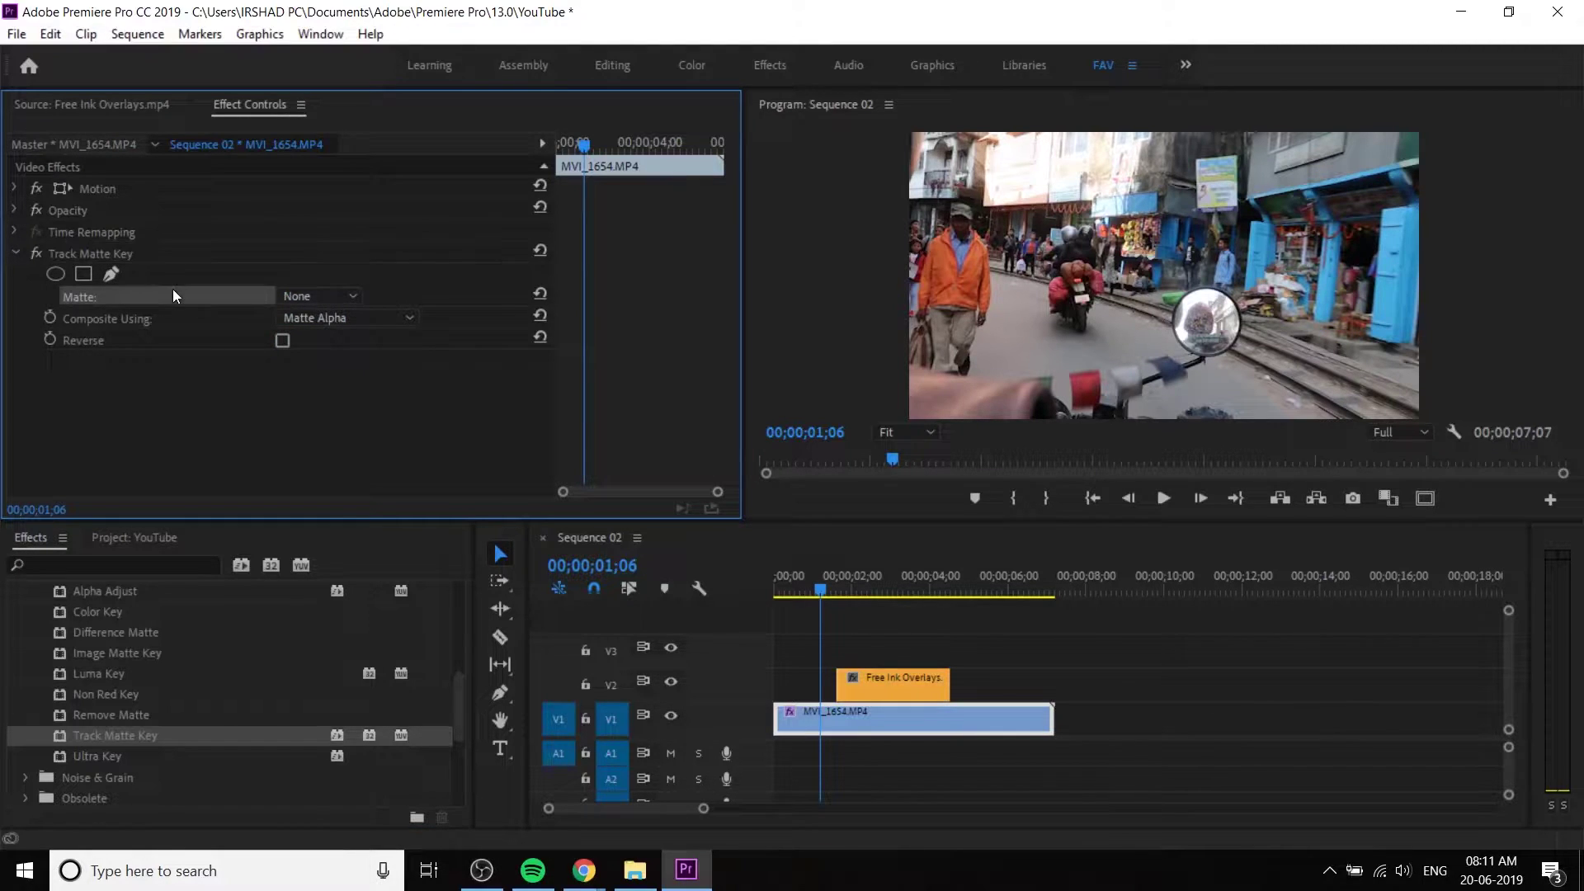
- Move the playhead to 00;00;02;27 and set the Track Matte Key matte of the MVI_1654.MP4 clip to Video 2
{"action": "left_click", "coordinate": [307, 312]}
{"action": "left_click", "coordinate": [266, 309]}
{"action": "left_click", "coordinate": [865, 685]}
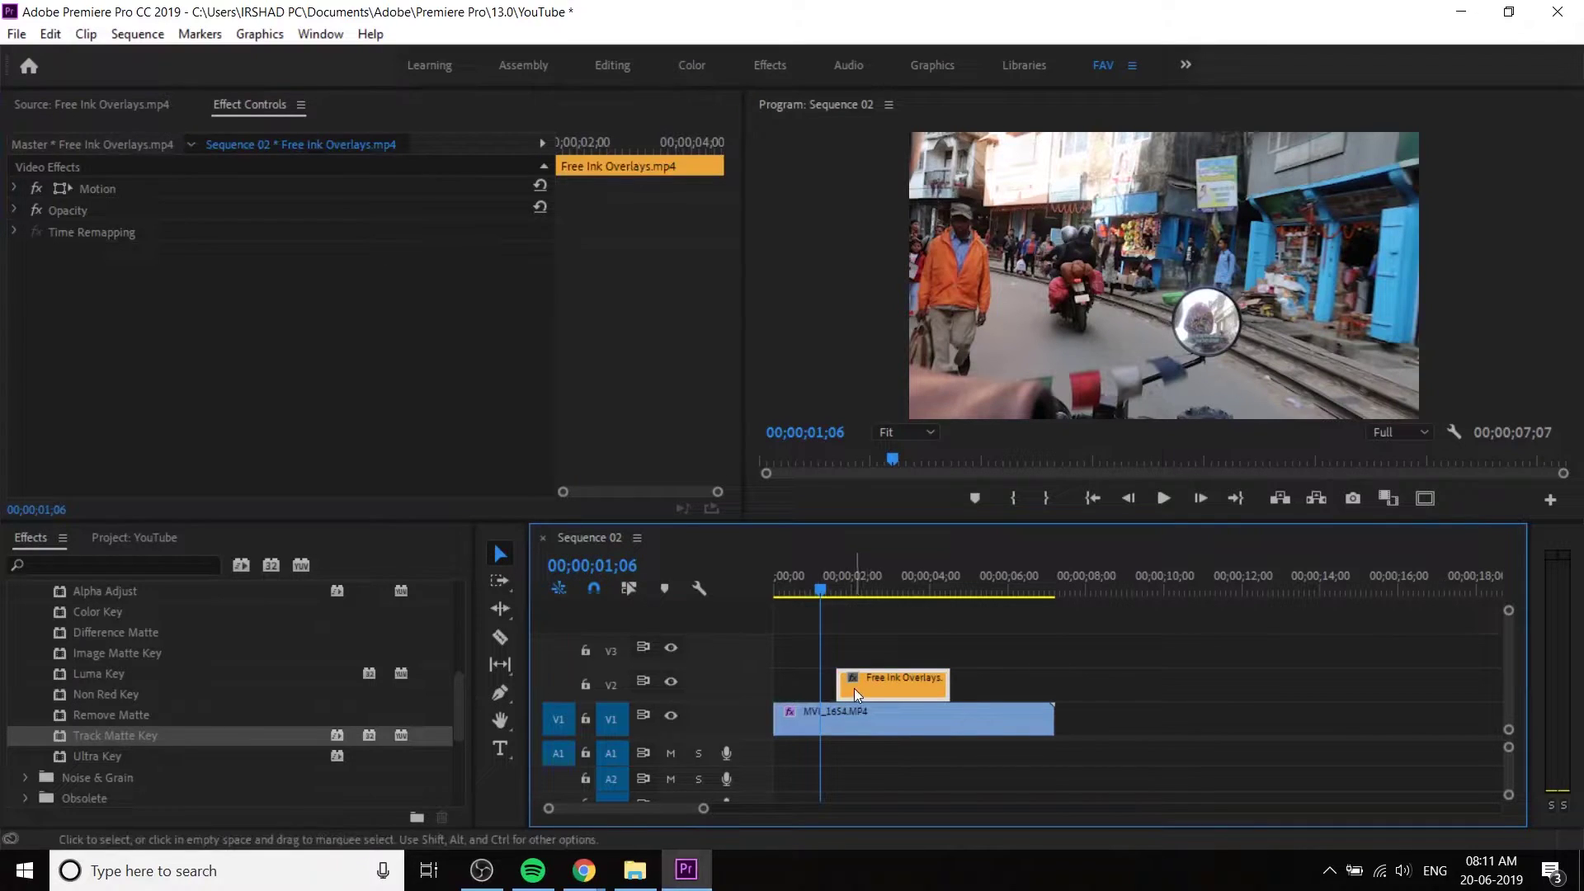
{"action": "left_click_drag", "start_coordinate": [845, 588], "coordinate": [886, 589]}
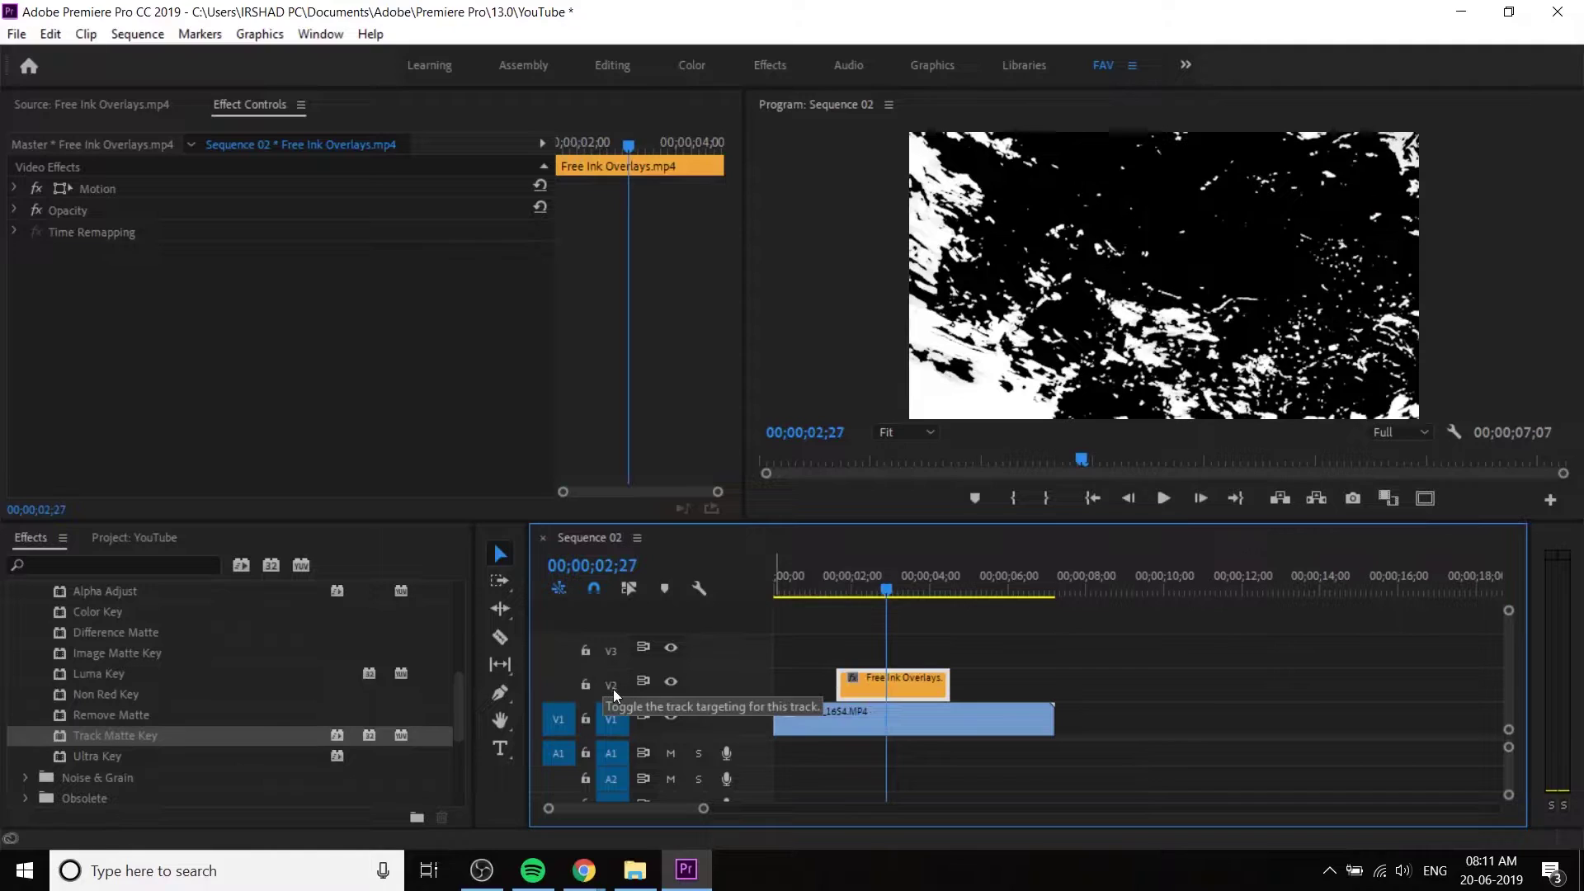
{"action": "left_click", "coordinate": [894, 718]}
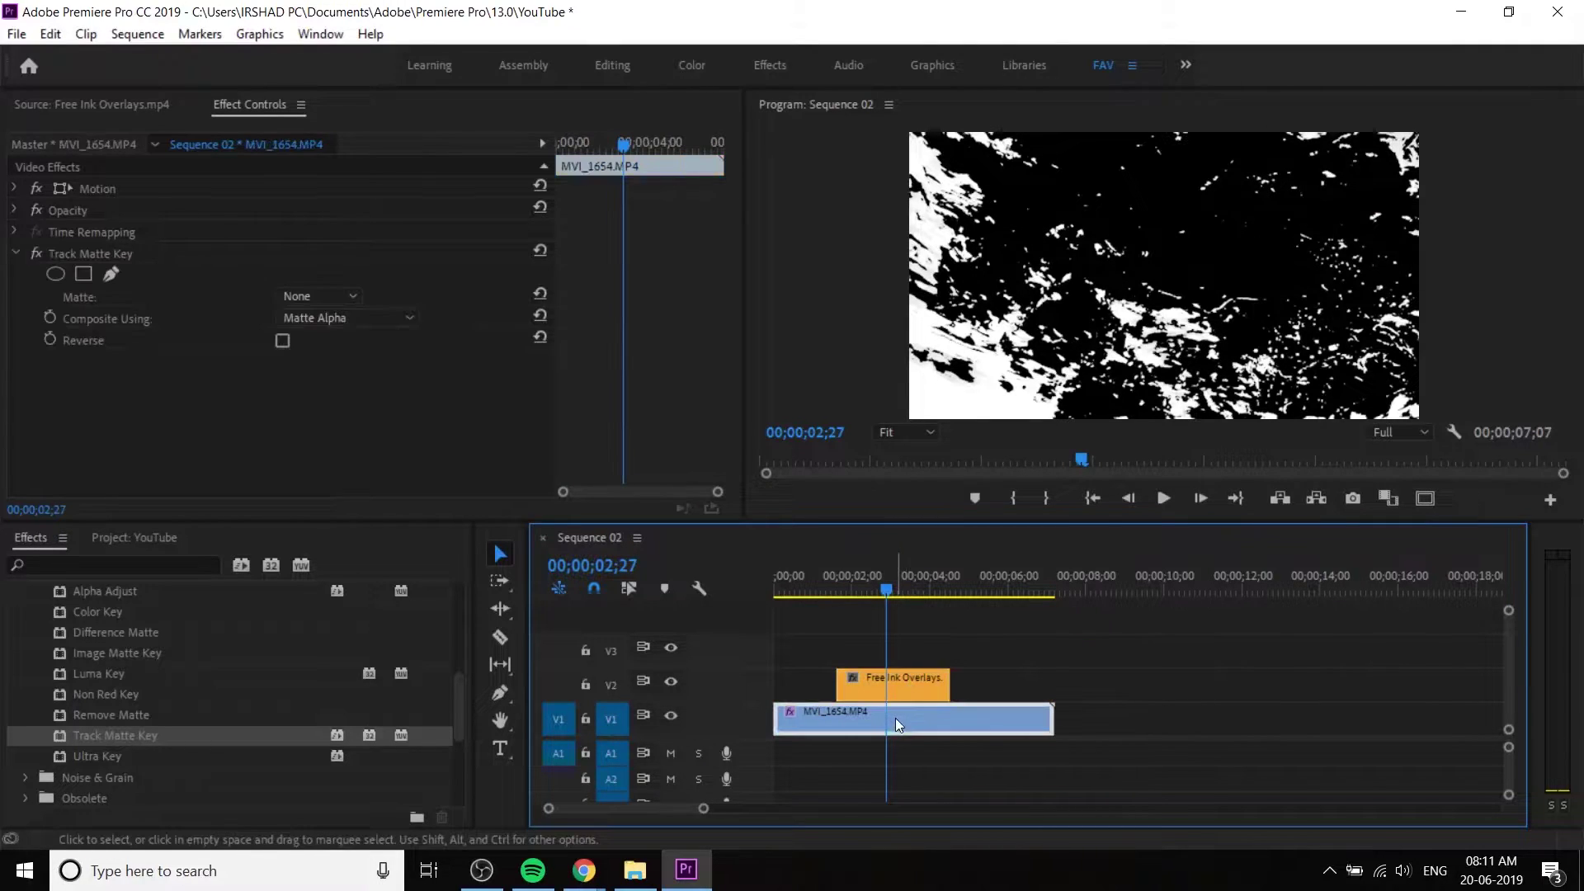
{"action": "left_click", "coordinate": [348, 297]}
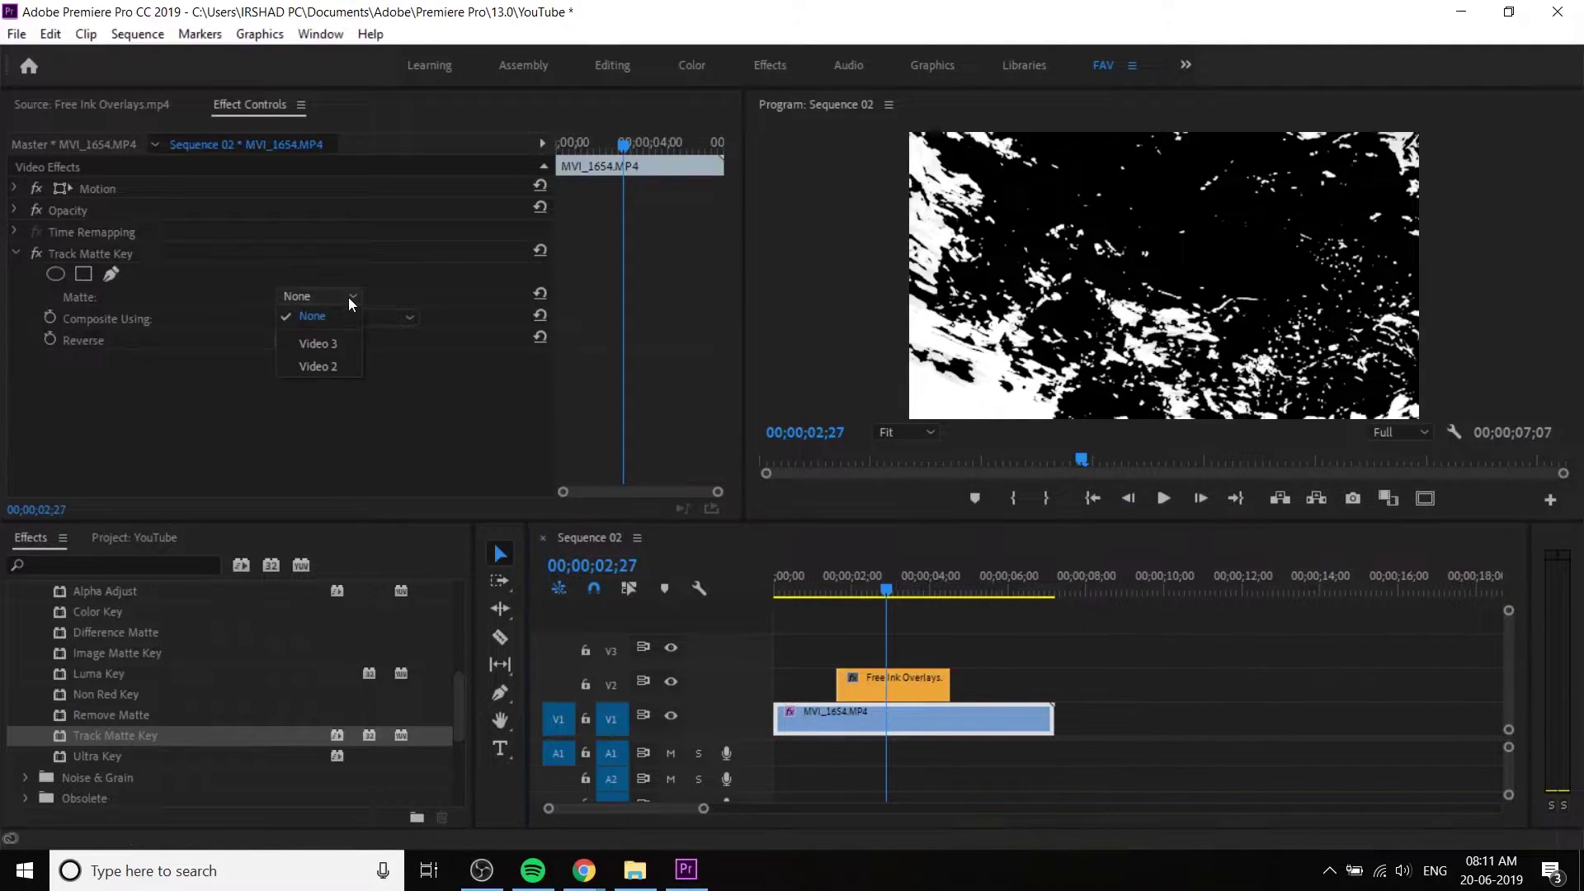
{"action": "left_click", "coordinate": [325, 369]}
- Set the Track Matte Key on MVI_1654.MP4 to composite using Matte Luma and scrub through the ink overlay to 00;00;03;02
{"action": "mouse_move", "coordinate": [859, 588]}
{"action": "left_mouse_down"}
{"action": "mouse_move", "coordinate": [800, 573]}
{"action": "mouse_move", "coordinate": [905, 631]}
{"action": "mouse_move", "coordinate": [877, 591]}
{"action": "left_mouse_up"}
{"action": "left_click", "coordinate": [864, 681]}
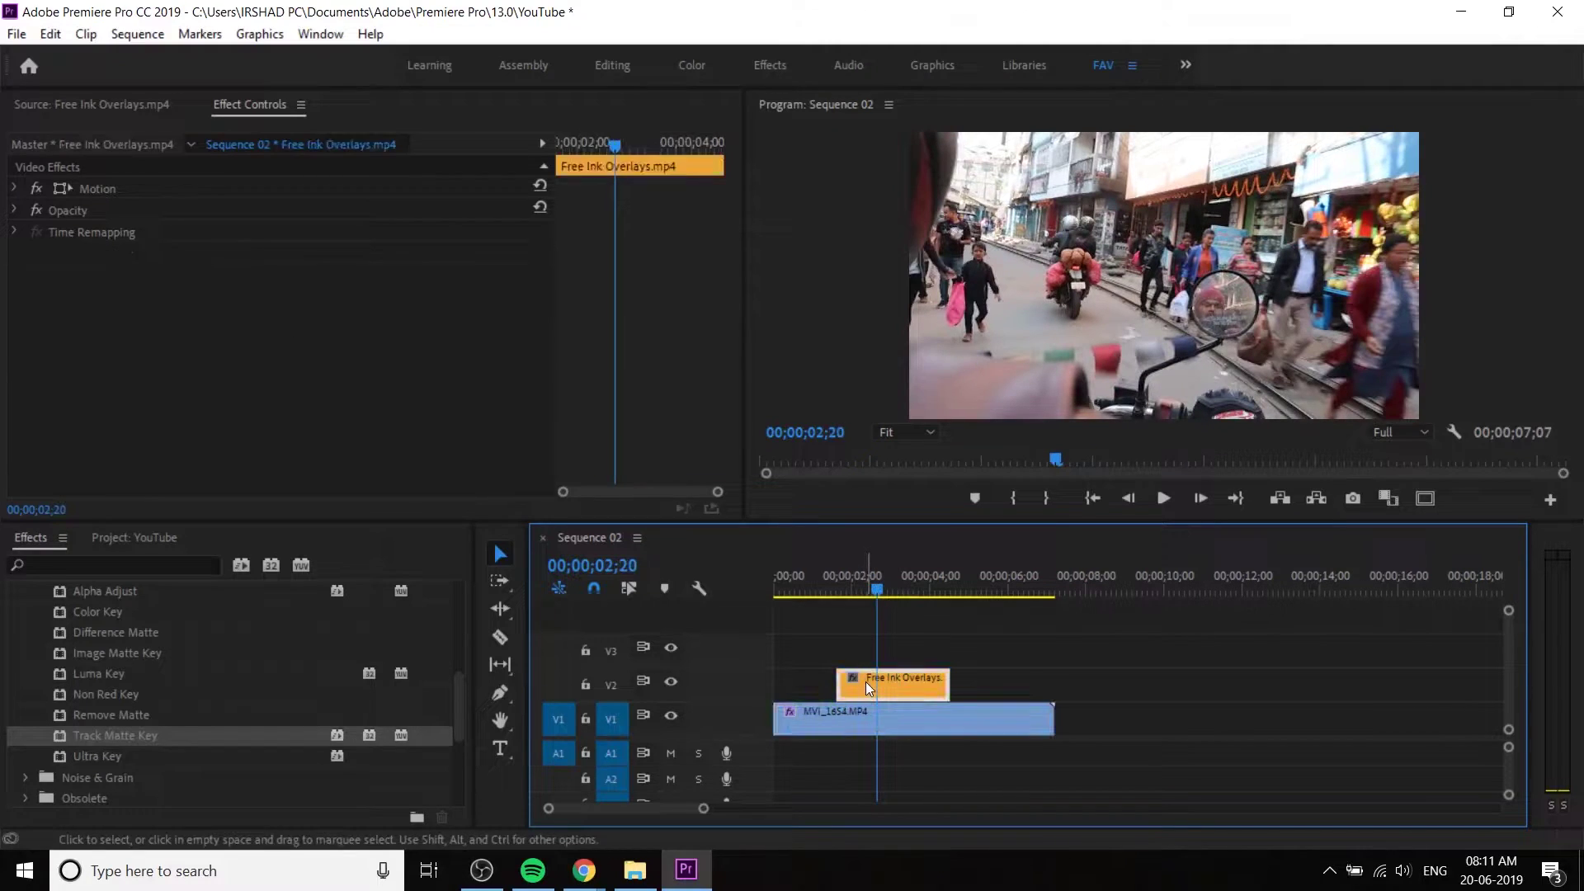
{"action": "left_click", "coordinate": [905, 712]}
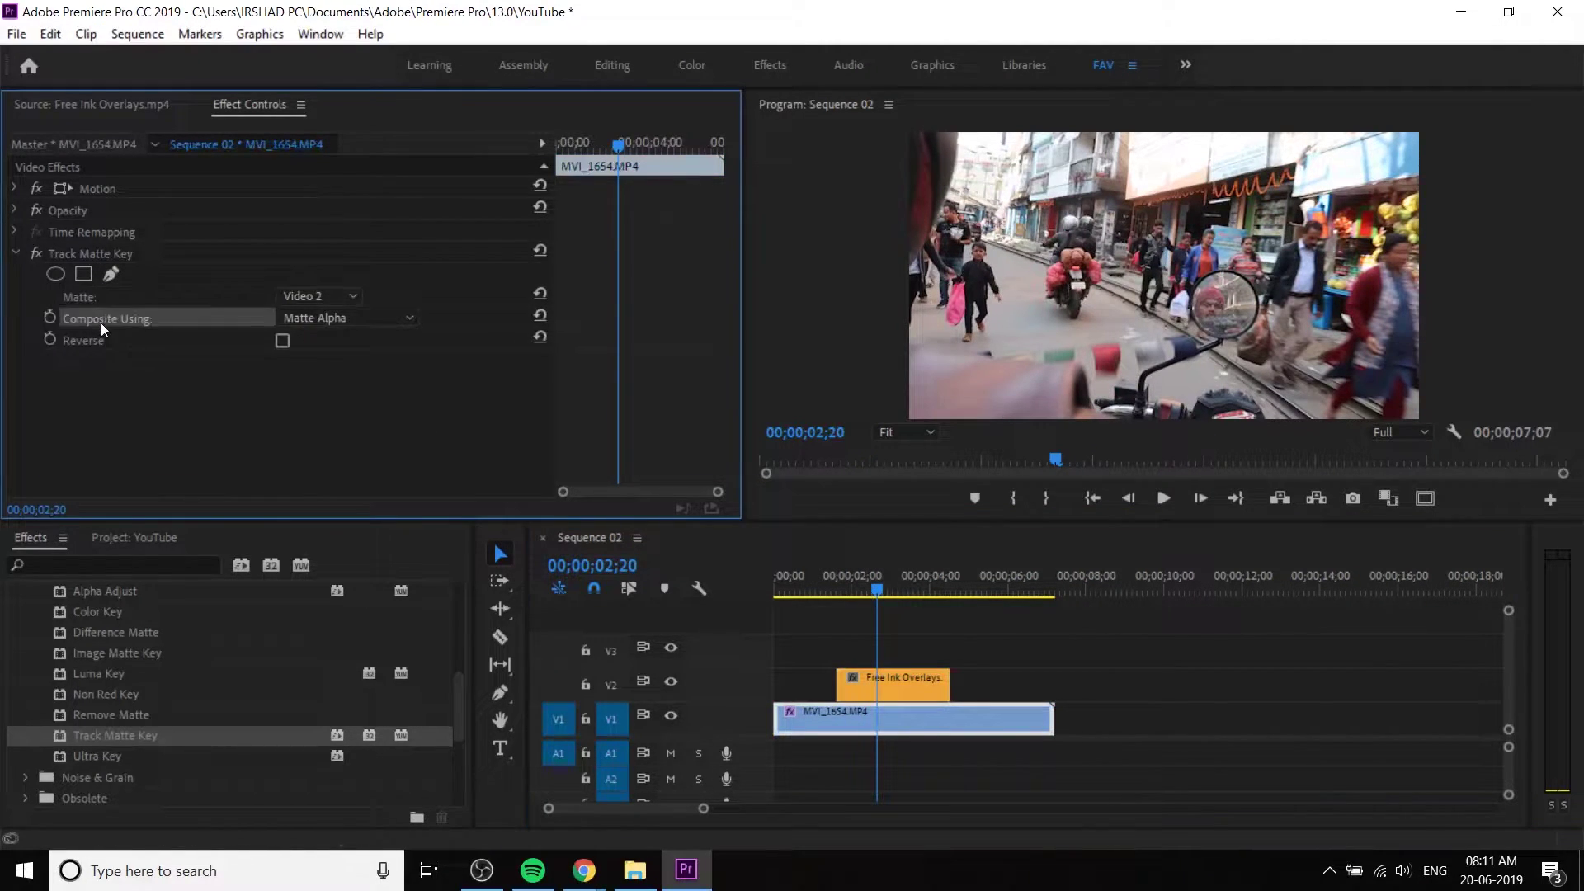
{"action": "left_click", "coordinate": [355, 314]}
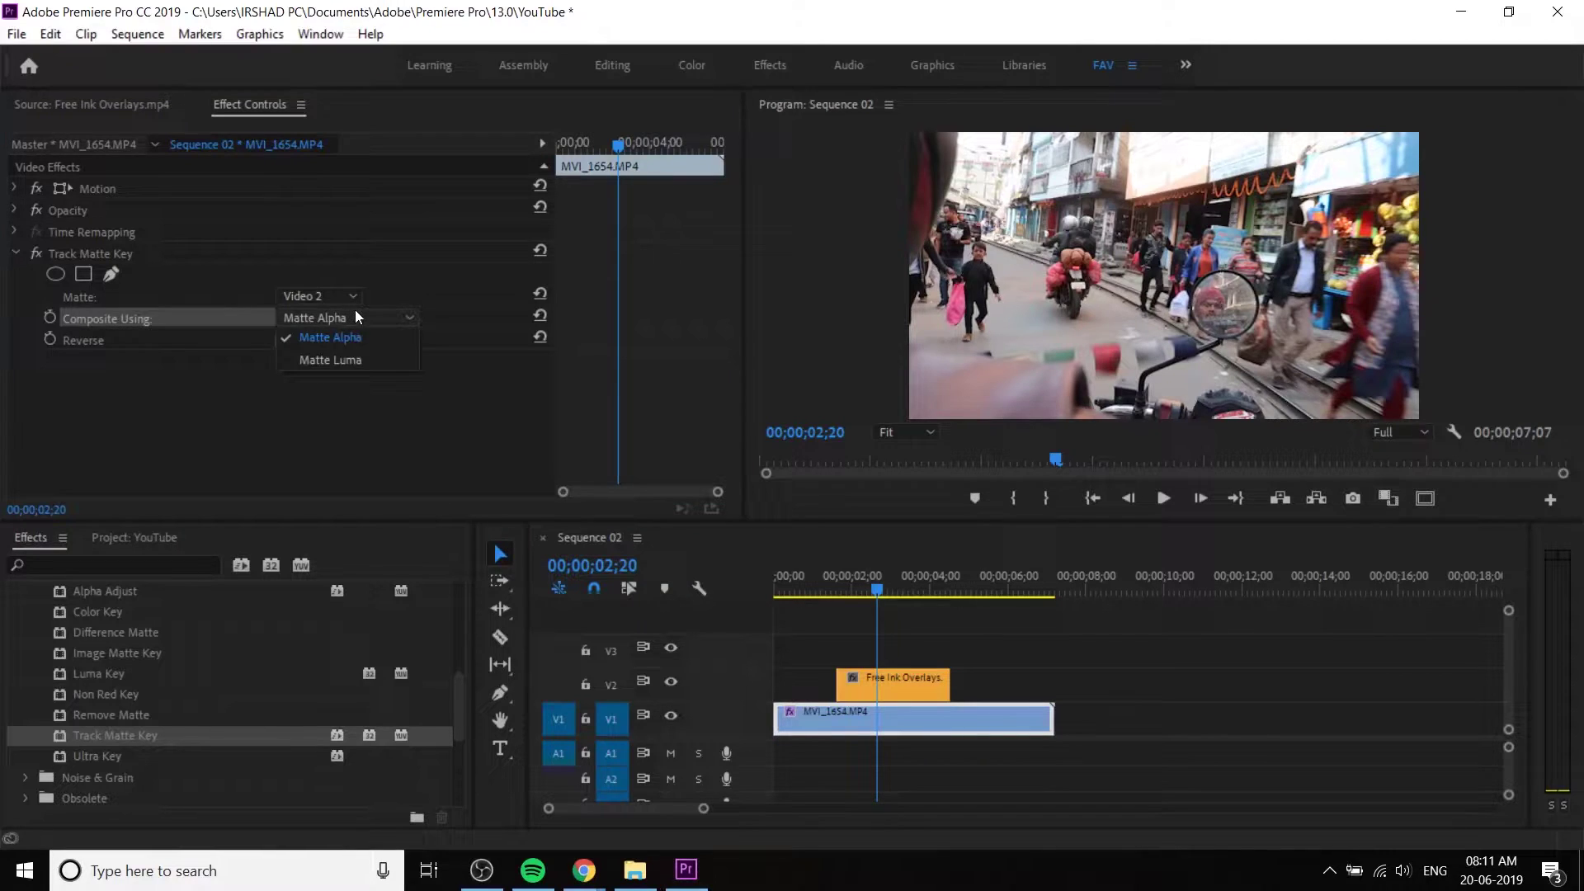
{"action": "left_click", "coordinate": [363, 361]}
{"action": "left_click_drag", "start_coordinate": [813, 590], "coordinate": [937, 678]}
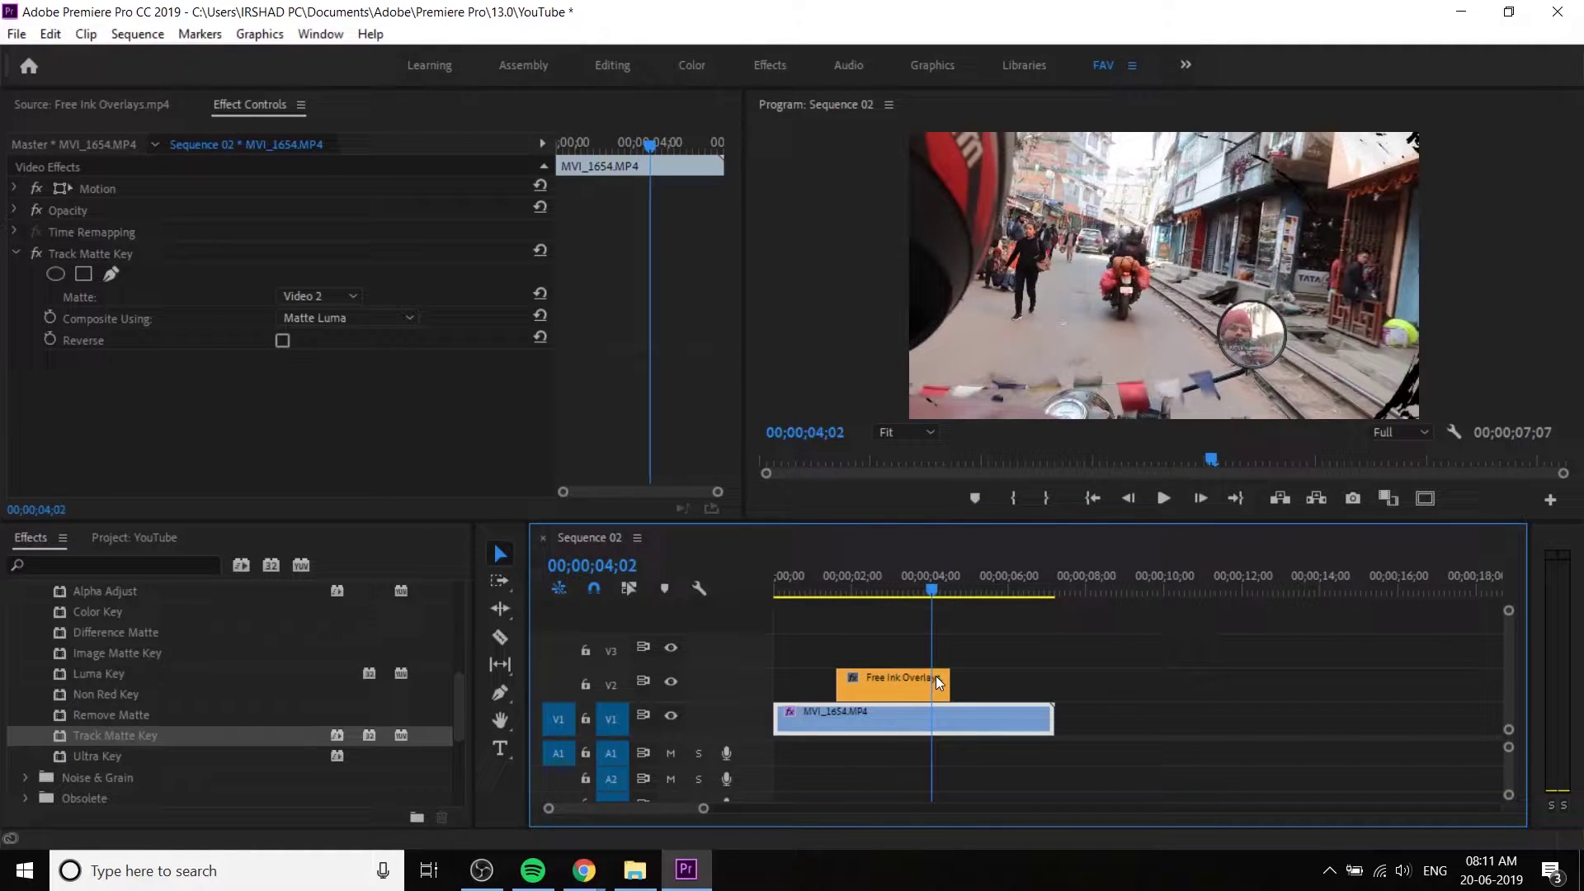
{"action": "left_click", "coordinate": [898, 665]}
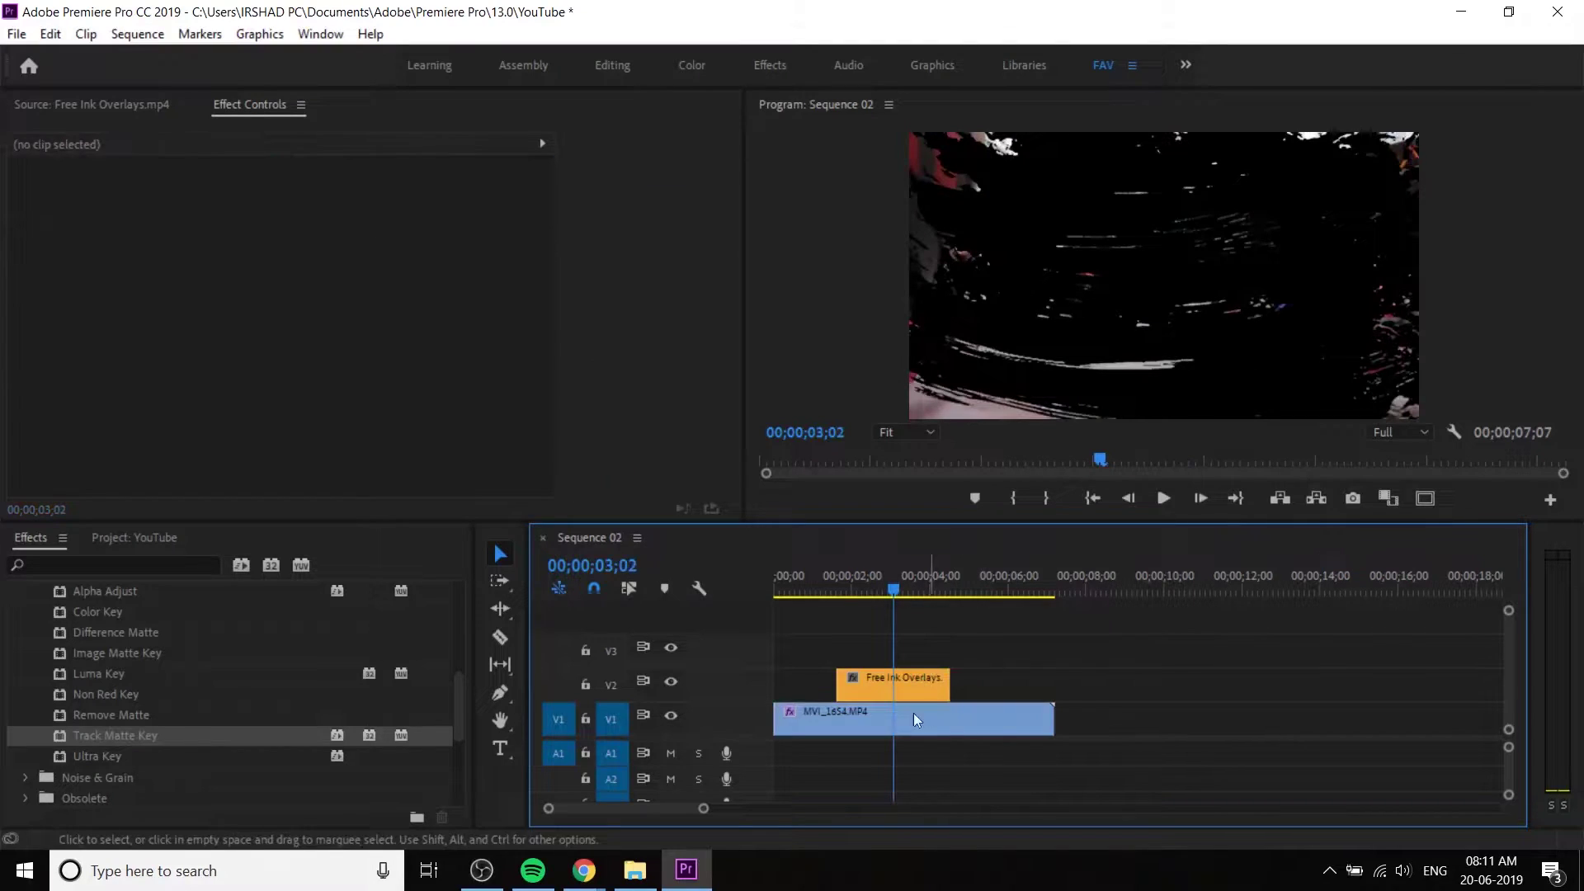
- Move the Free Ink Overlays clip up to V3 and the MVI_1654.MP4 clip up to V2
{"action": "left_click_drag", "start_coordinate": [906, 681], "coordinate": [909, 651]}
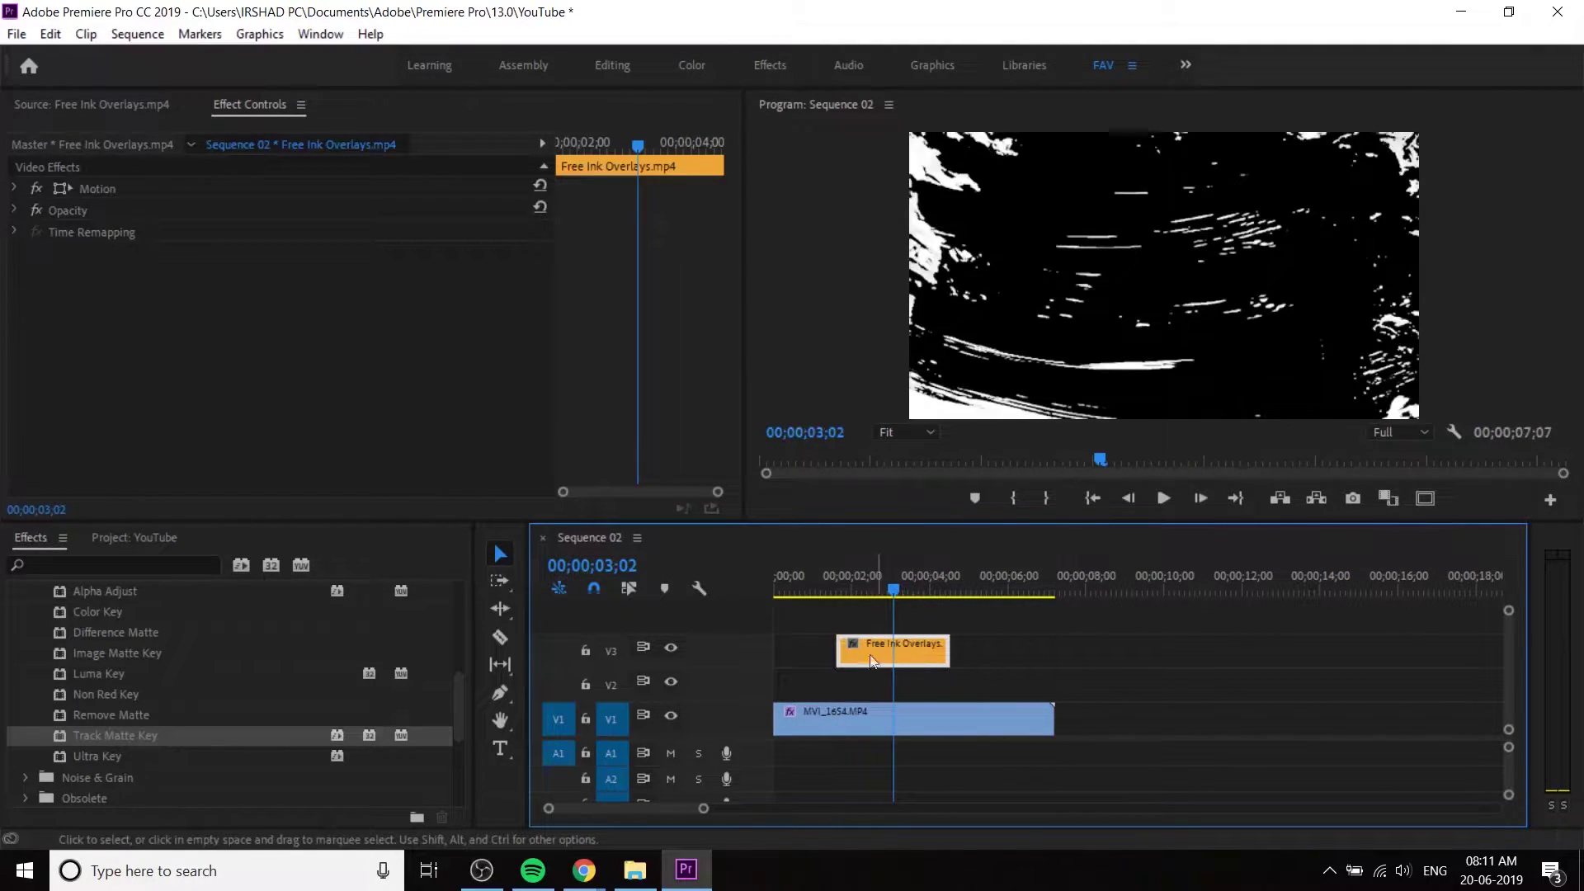
{"action": "left_click", "coordinate": [874, 711]}
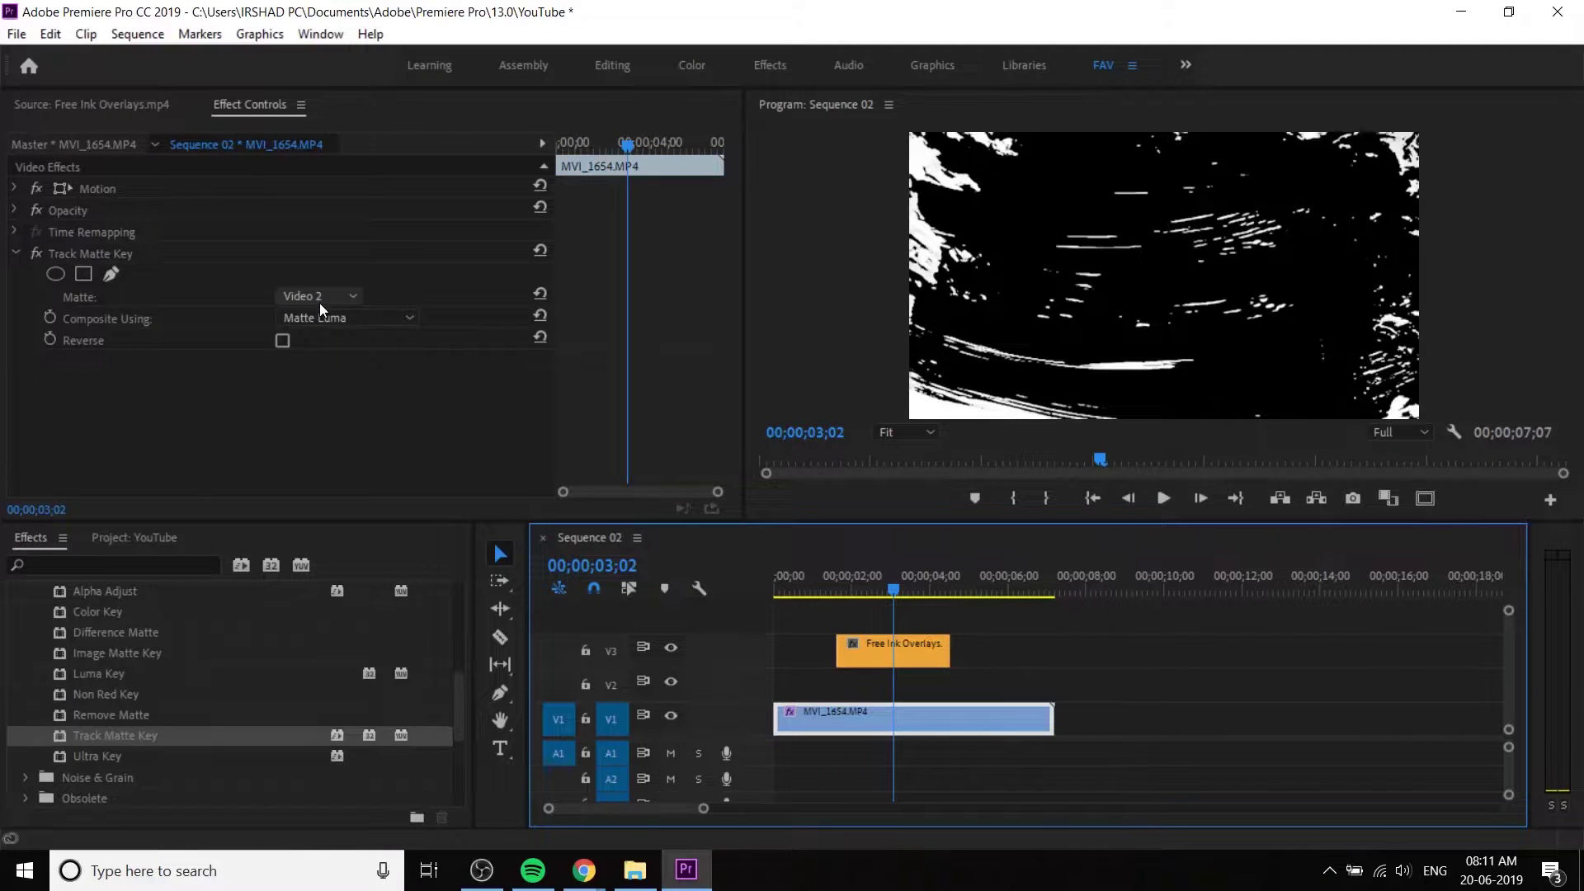
{"action": "left_click_drag", "start_coordinate": [863, 716], "coordinate": [859, 686]}
- Set the Track Matte Key matte of the MVI_1654.MP4 clip on V2 to Video 3
{"action": "left_click", "coordinate": [925, 657]}
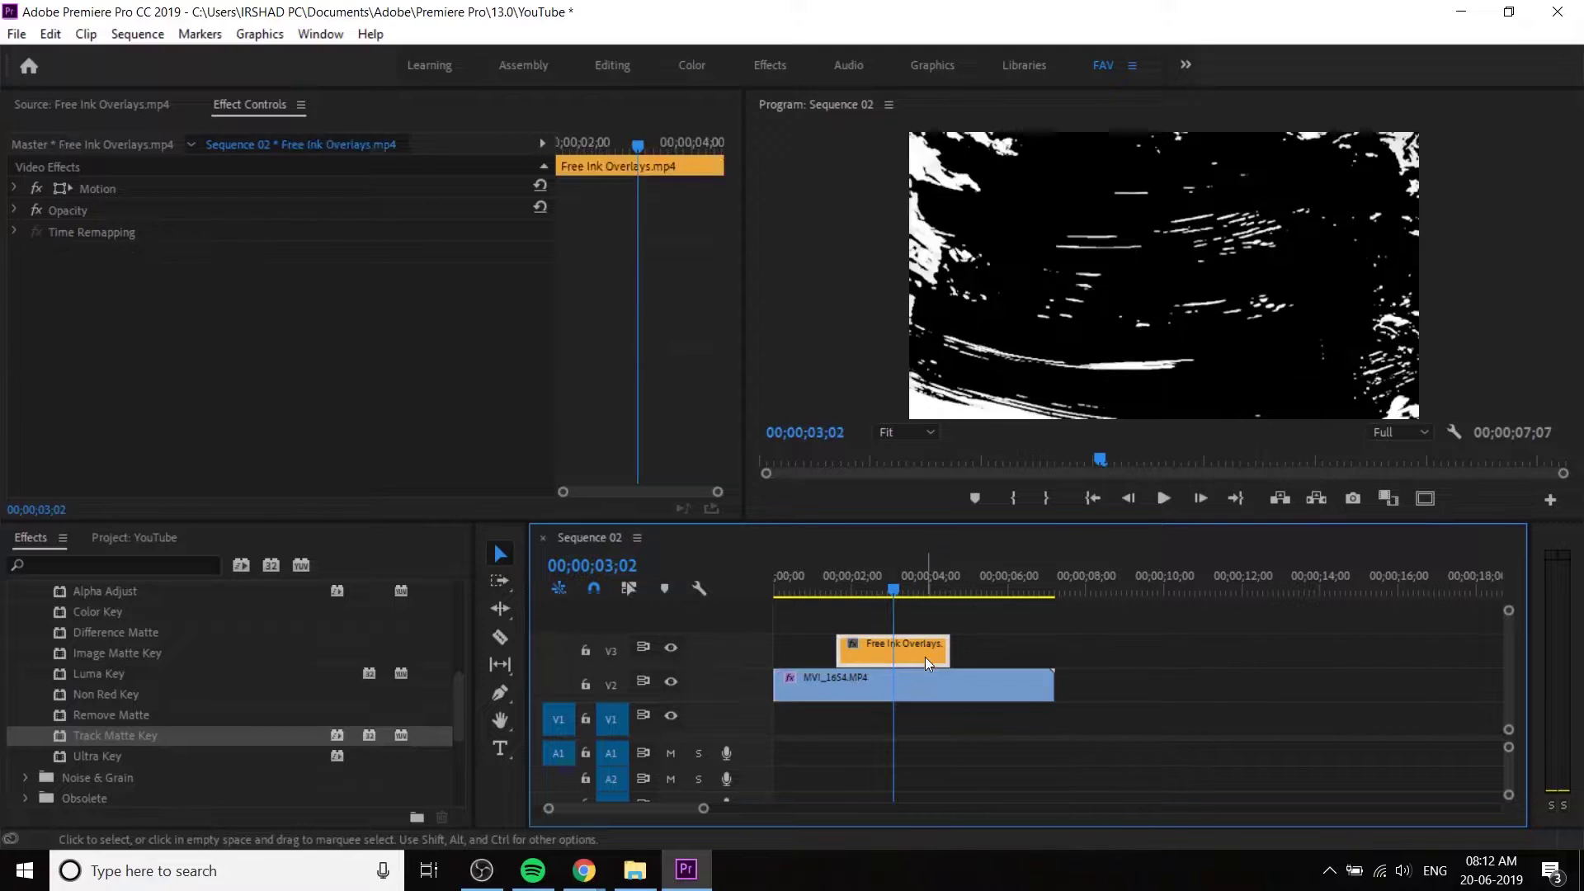
{"action": "left_click", "coordinate": [923, 693]}
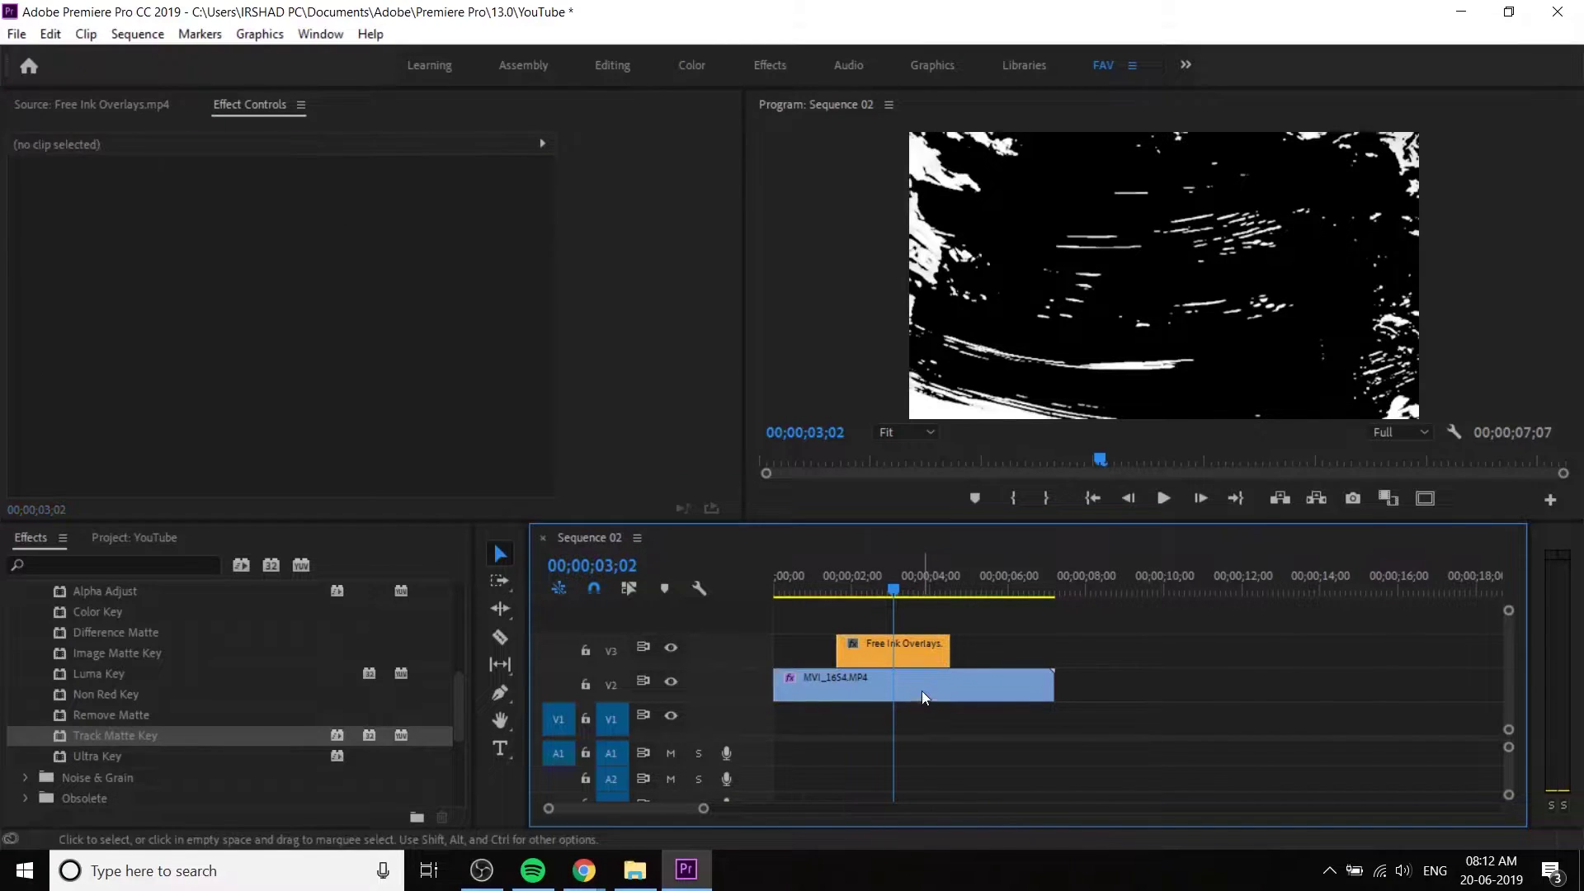
{"action": "left_click", "coordinate": [345, 296]}
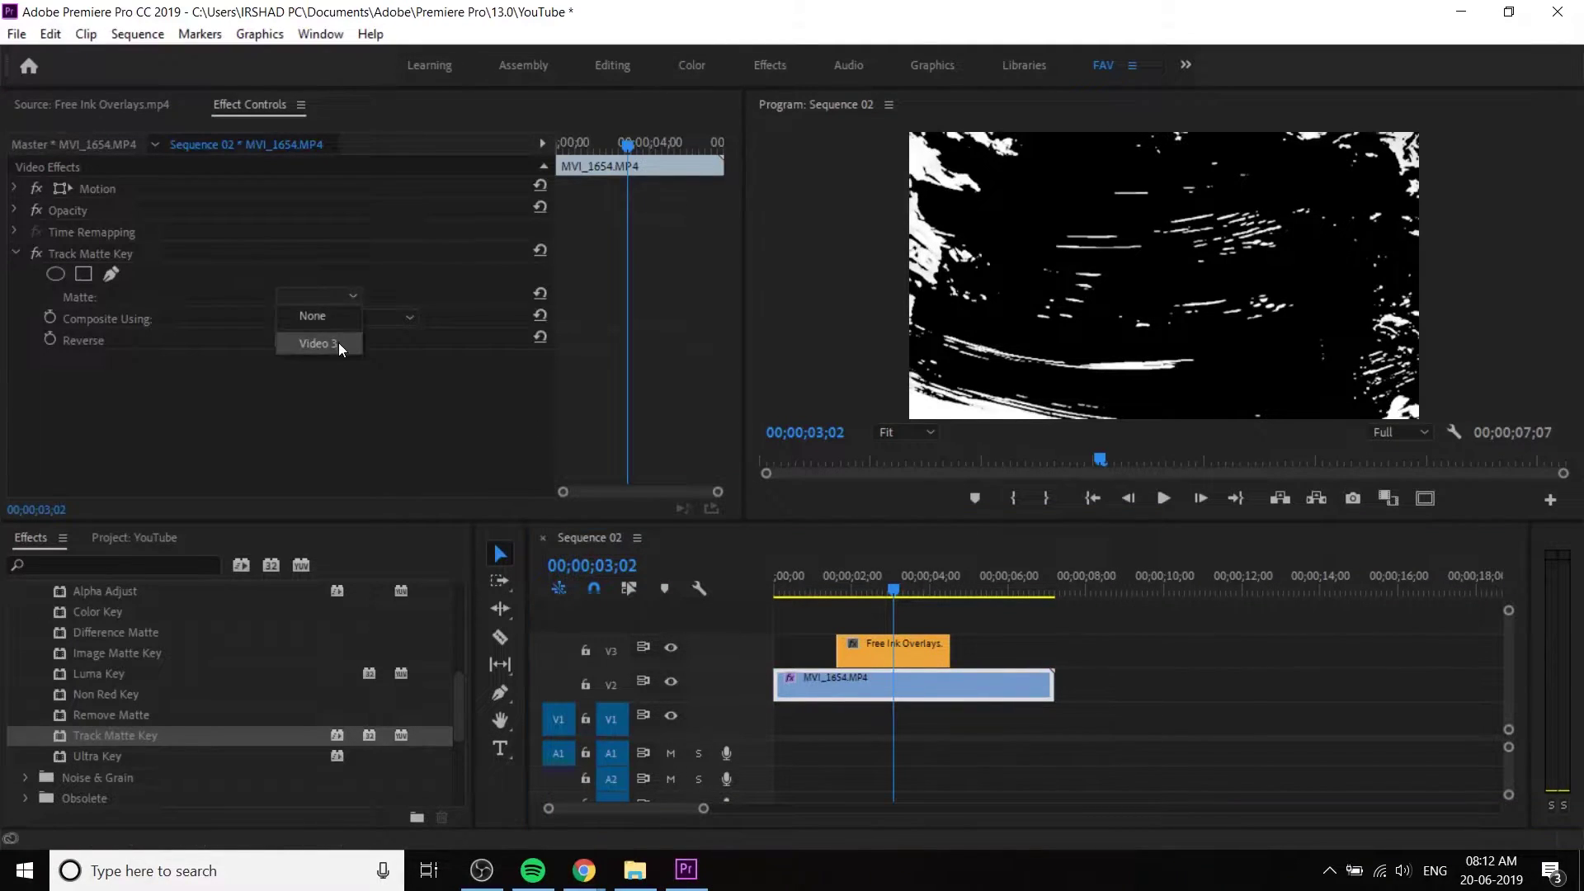
{"action": "left_click", "coordinate": [339, 343]}
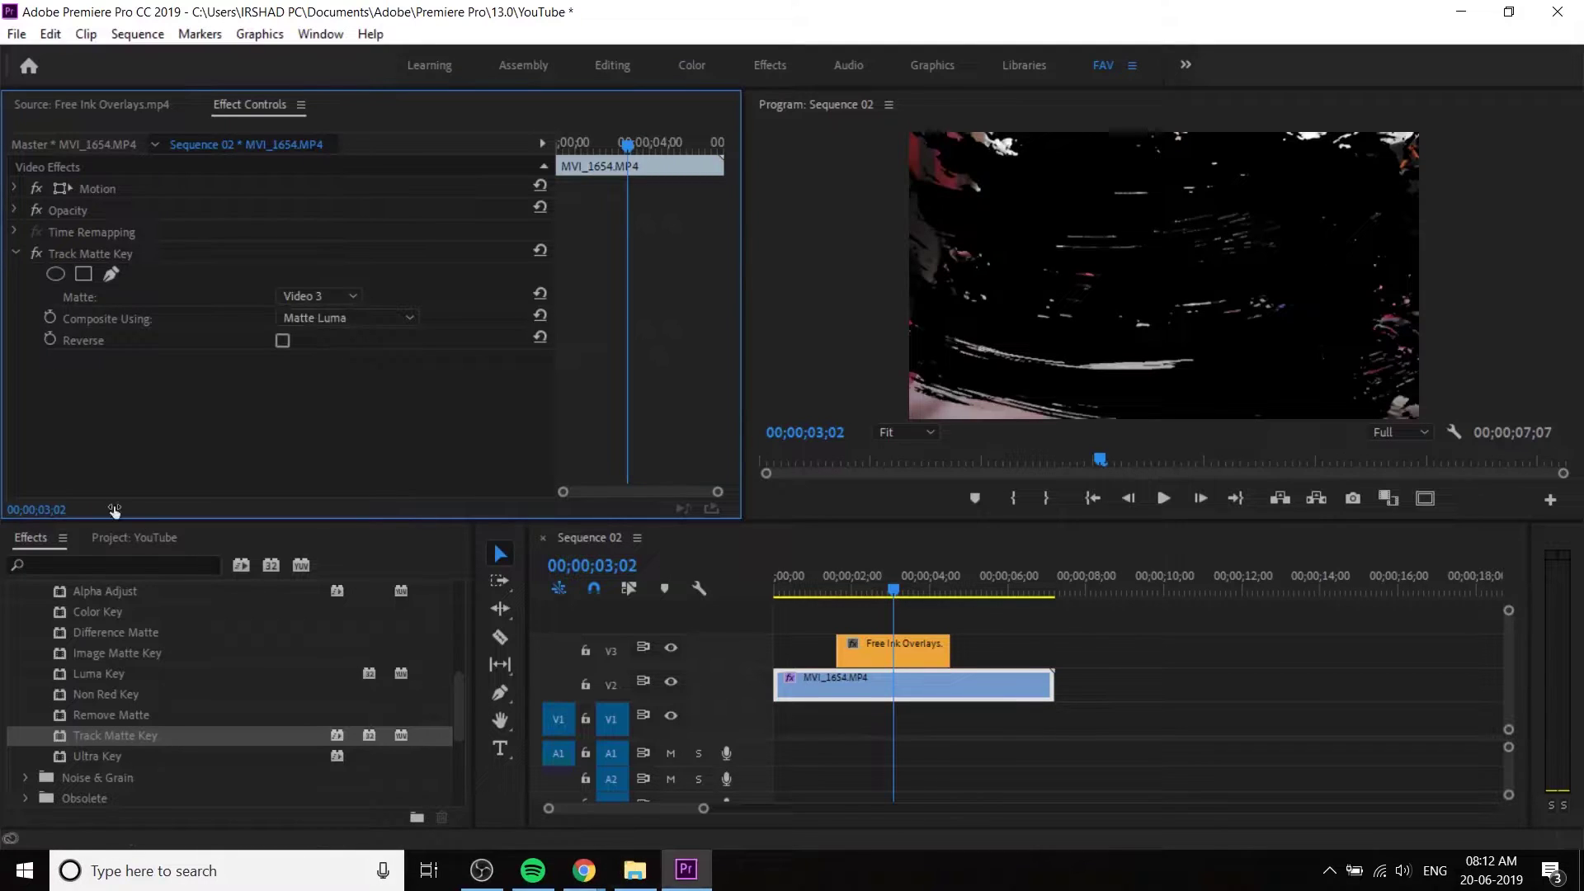
- Place MVI_1667.MP4 on V1 at the start of the sequence and delete its audio
{"action": "left_click", "coordinate": [132, 538]}
{"action": "scroll", "coordinate": [378, 725], "scroll_direction": "down", "scroll_amount": 1}
{"action": "left_click_drag", "start_coordinate": [378, 725], "coordinate": [879, 751]}
{"action": "left_click", "coordinate": [928, 761]}
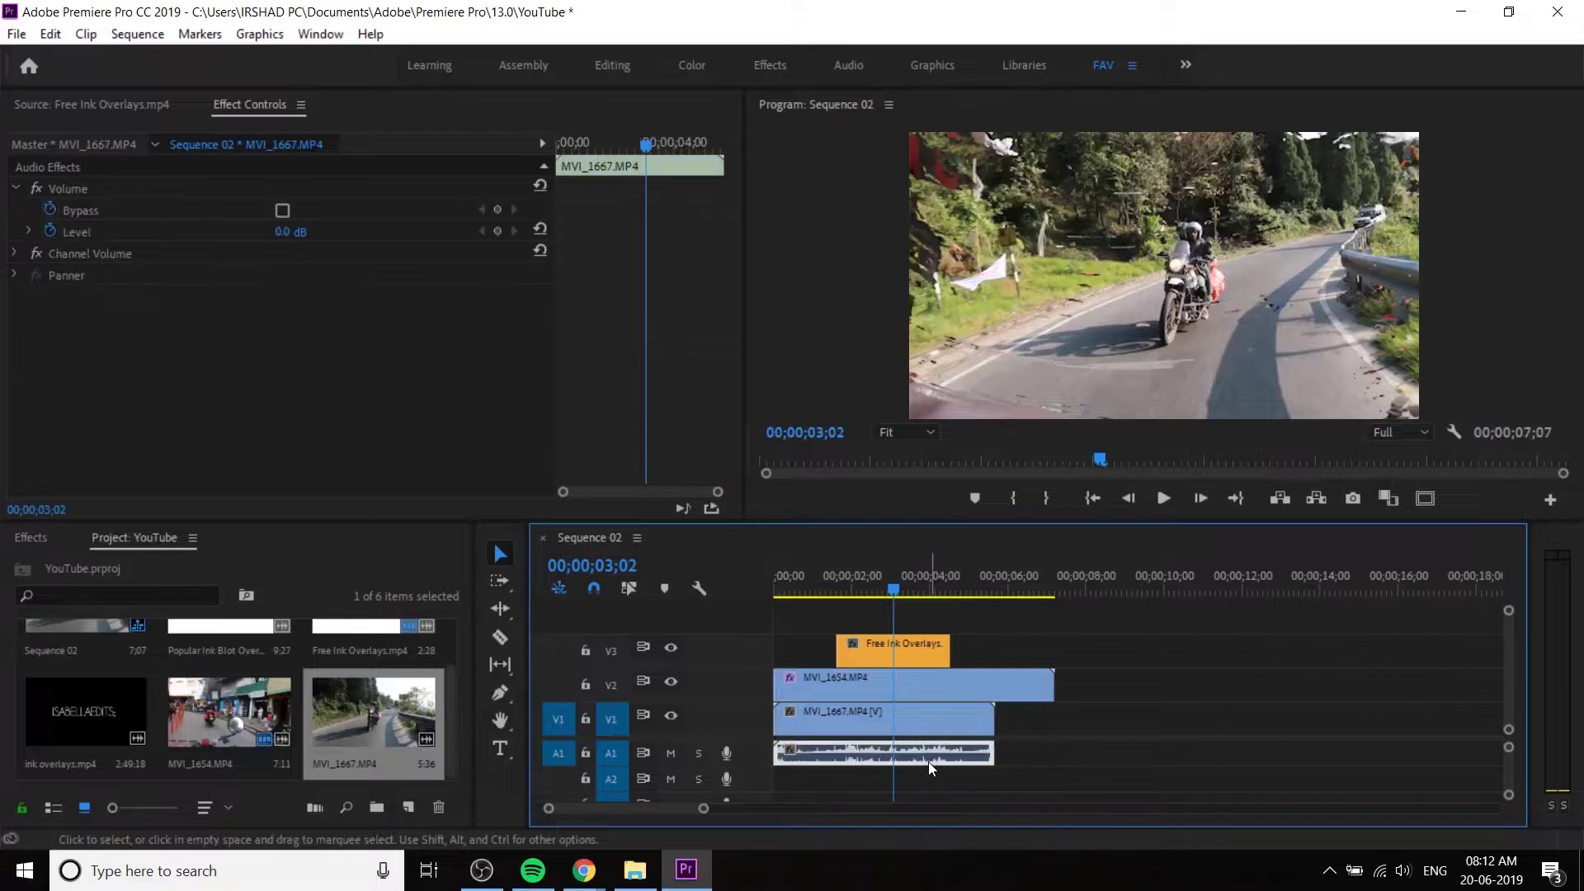
{"action": "key", "text": "Delete"}
{"action": "left_click", "coordinate": [907, 719]}
- Scrub and play the ink transition from MVI_1654.MP4 to MVI_1667.MP4 to check how it looks
{"action": "left_click", "coordinate": [818, 580]}
{"action": "left_click_drag", "start_coordinate": [819, 577], "coordinate": [853, 636]}
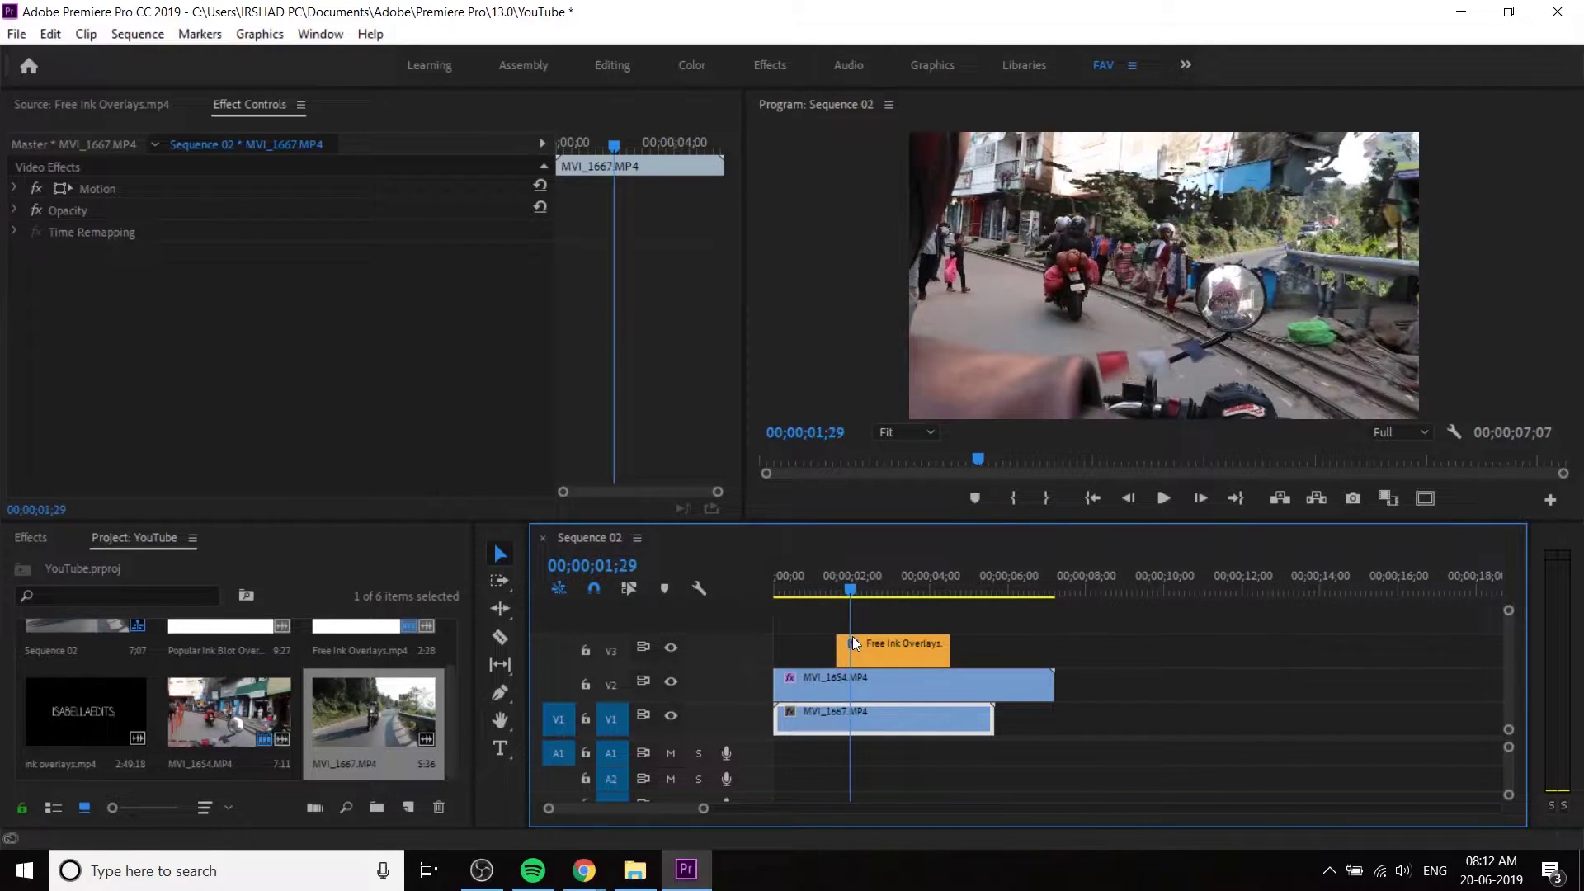
{"action": "left_click", "coordinate": [844, 578]}
{"action": "key", "text": "space"}
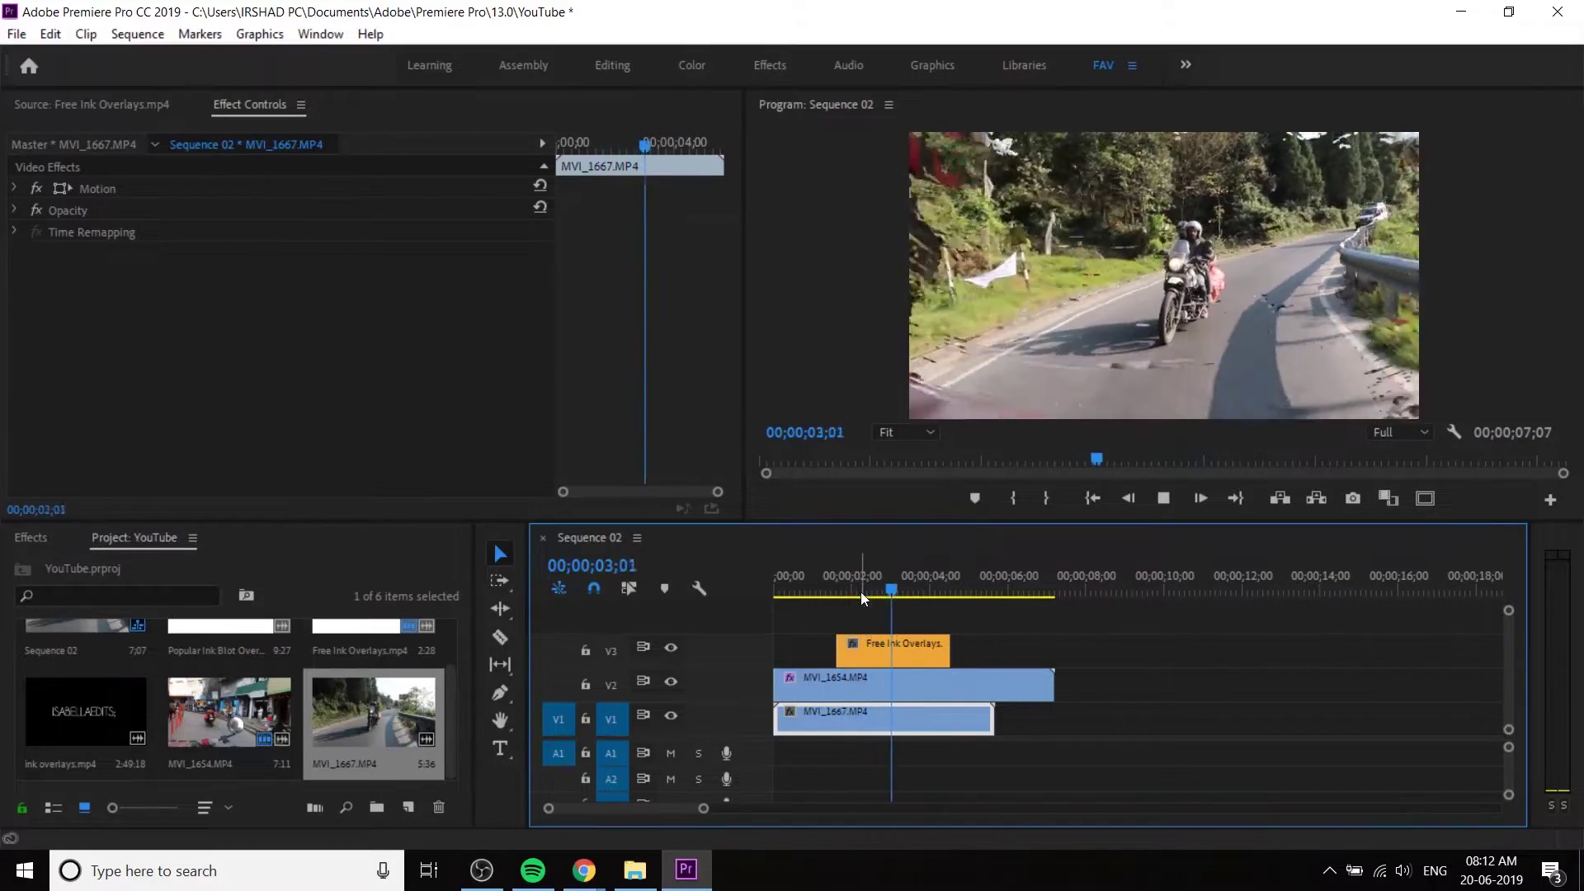
{"action": "key", "text": "space"}
{"action": "left_click_drag", "start_coordinate": [851, 579], "coordinate": [889, 609]}
- Clear all clips from the sequence and place only the video of MVI_1654.MP4 at the start of V1, keeping the existing sequence settings
{"action": "left_click_drag", "start_coordinate": [1002, 658], "coordinate": [850, 708]}
{"action": "key", "text": "Delete"}
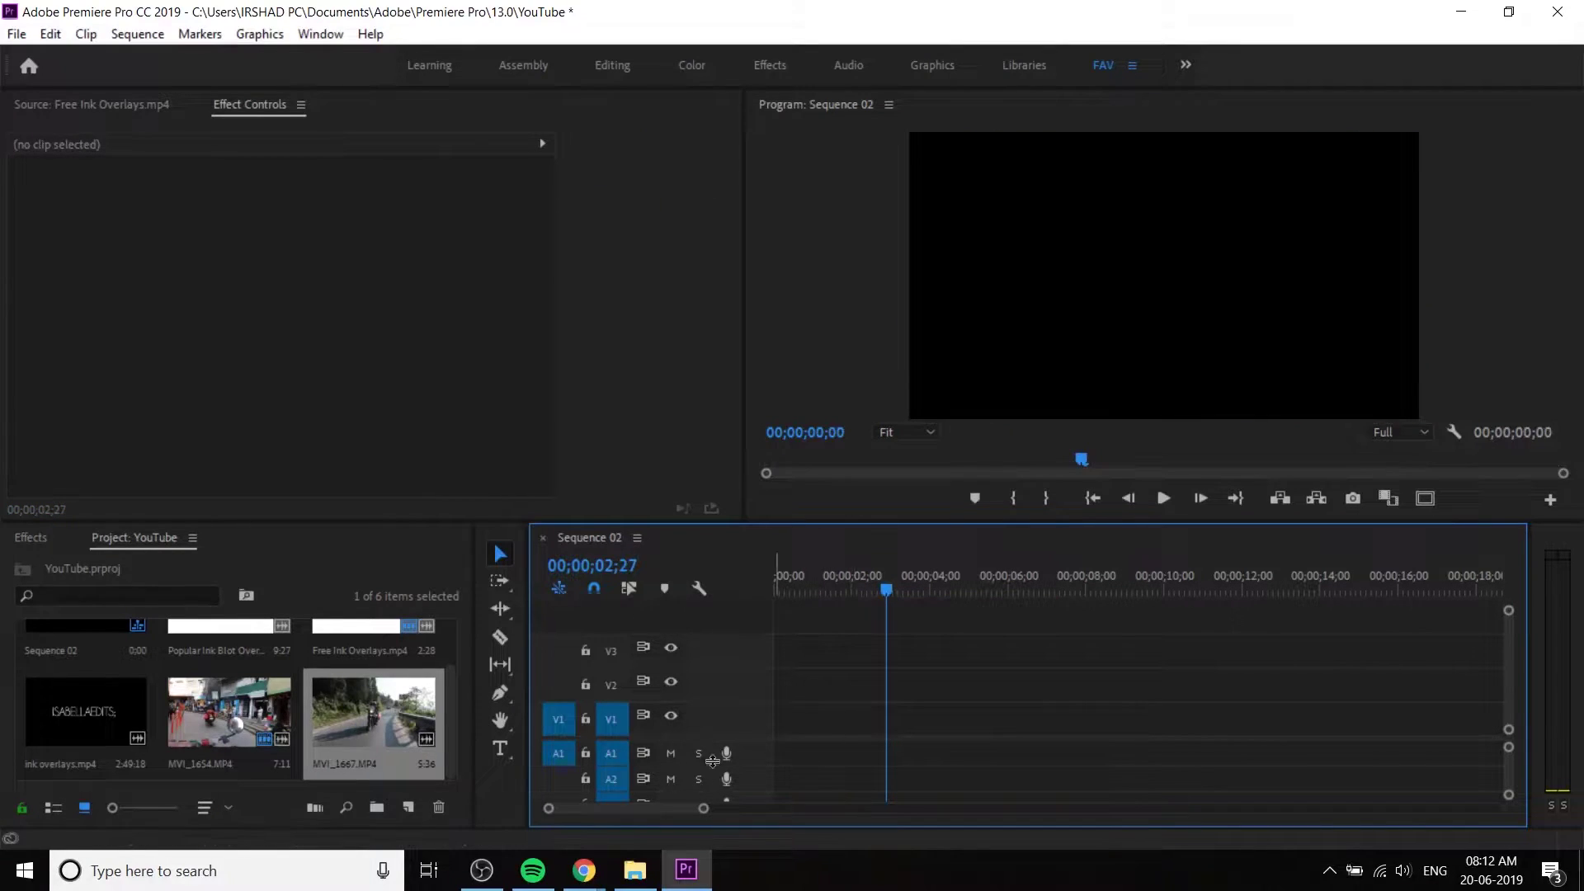
{"action": "left_click", "coordinate": [320, 730]}
{"action": "double_click", "coordinate": [237, 714]}
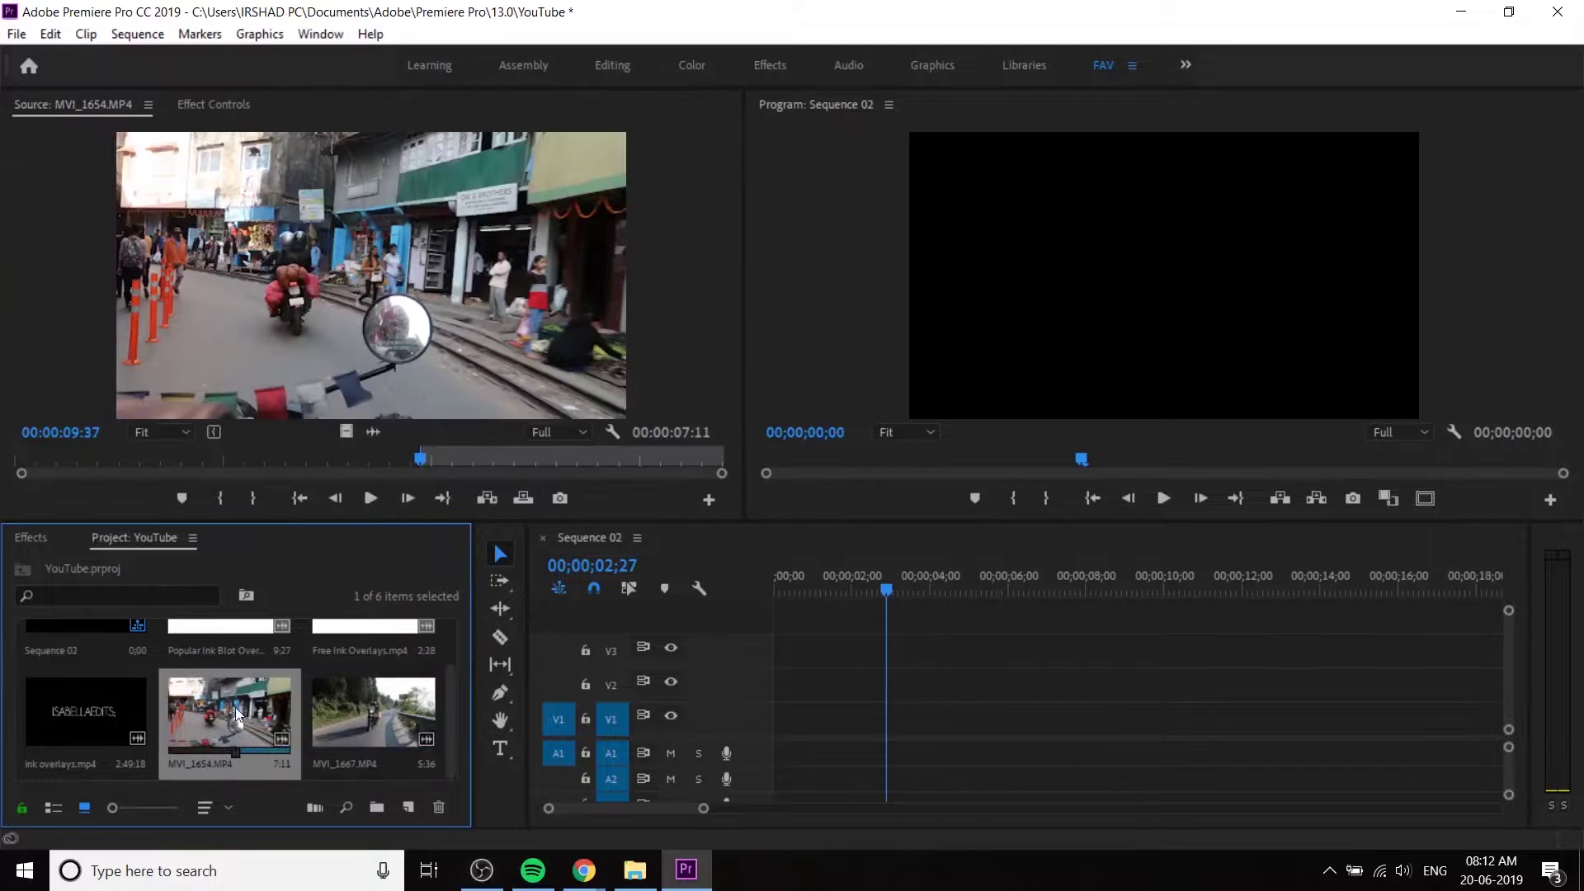
{"action": "left_click_drag", "start_coordinate": [346, 432], "coordinate": [762, 733]}
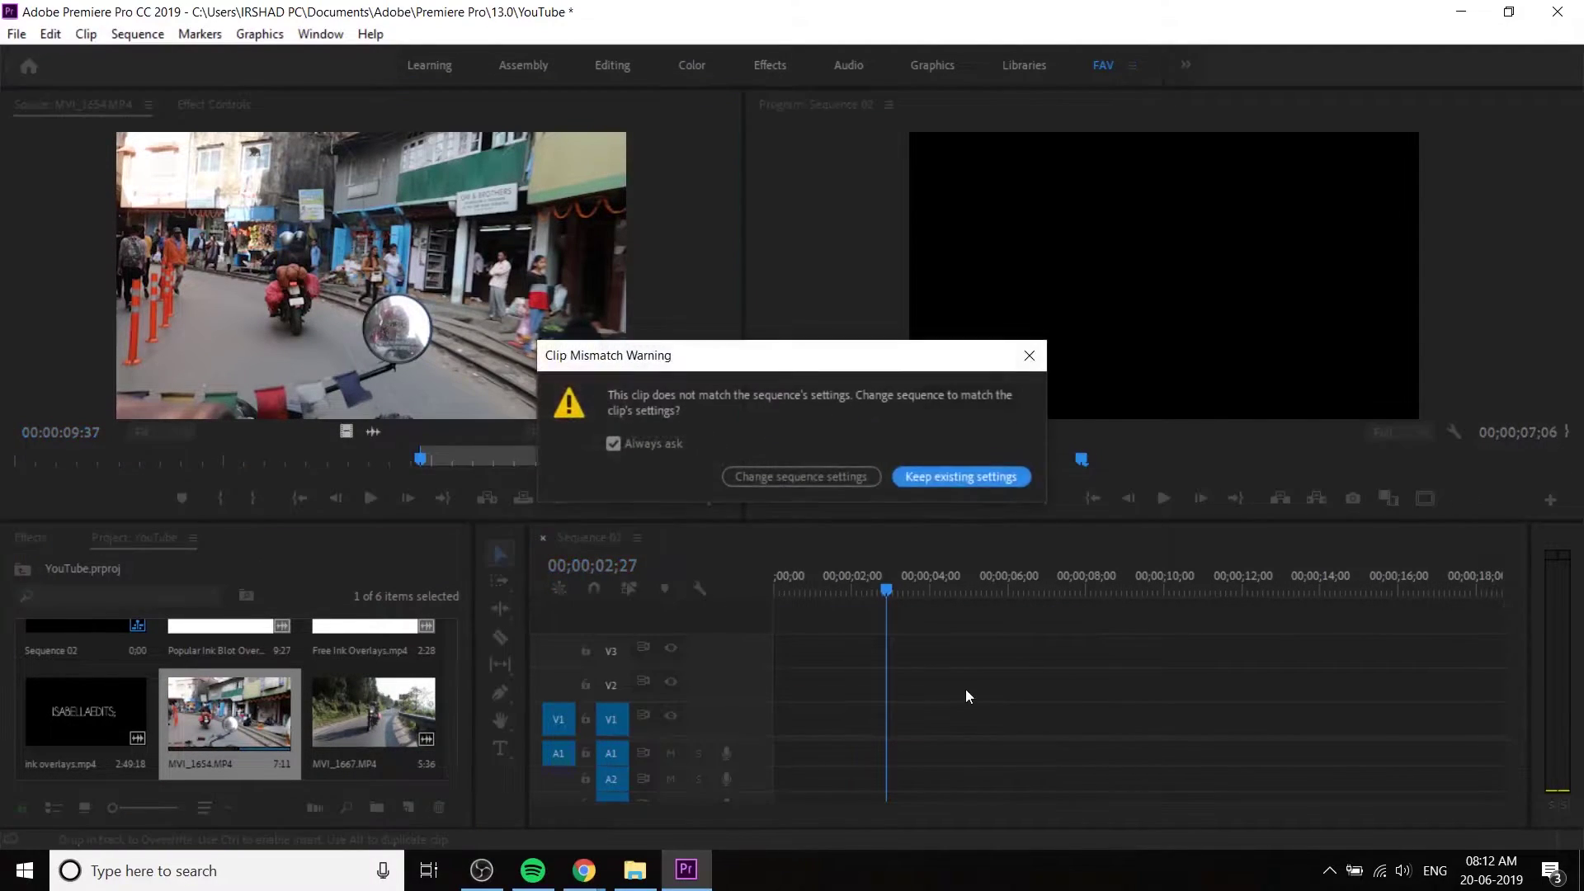
{"action": "left_click", "coordinate": [949, 468]}
{"action": "left_click_drag", "start_coordinate": [793, 569], "coordinate": [748, 606]}
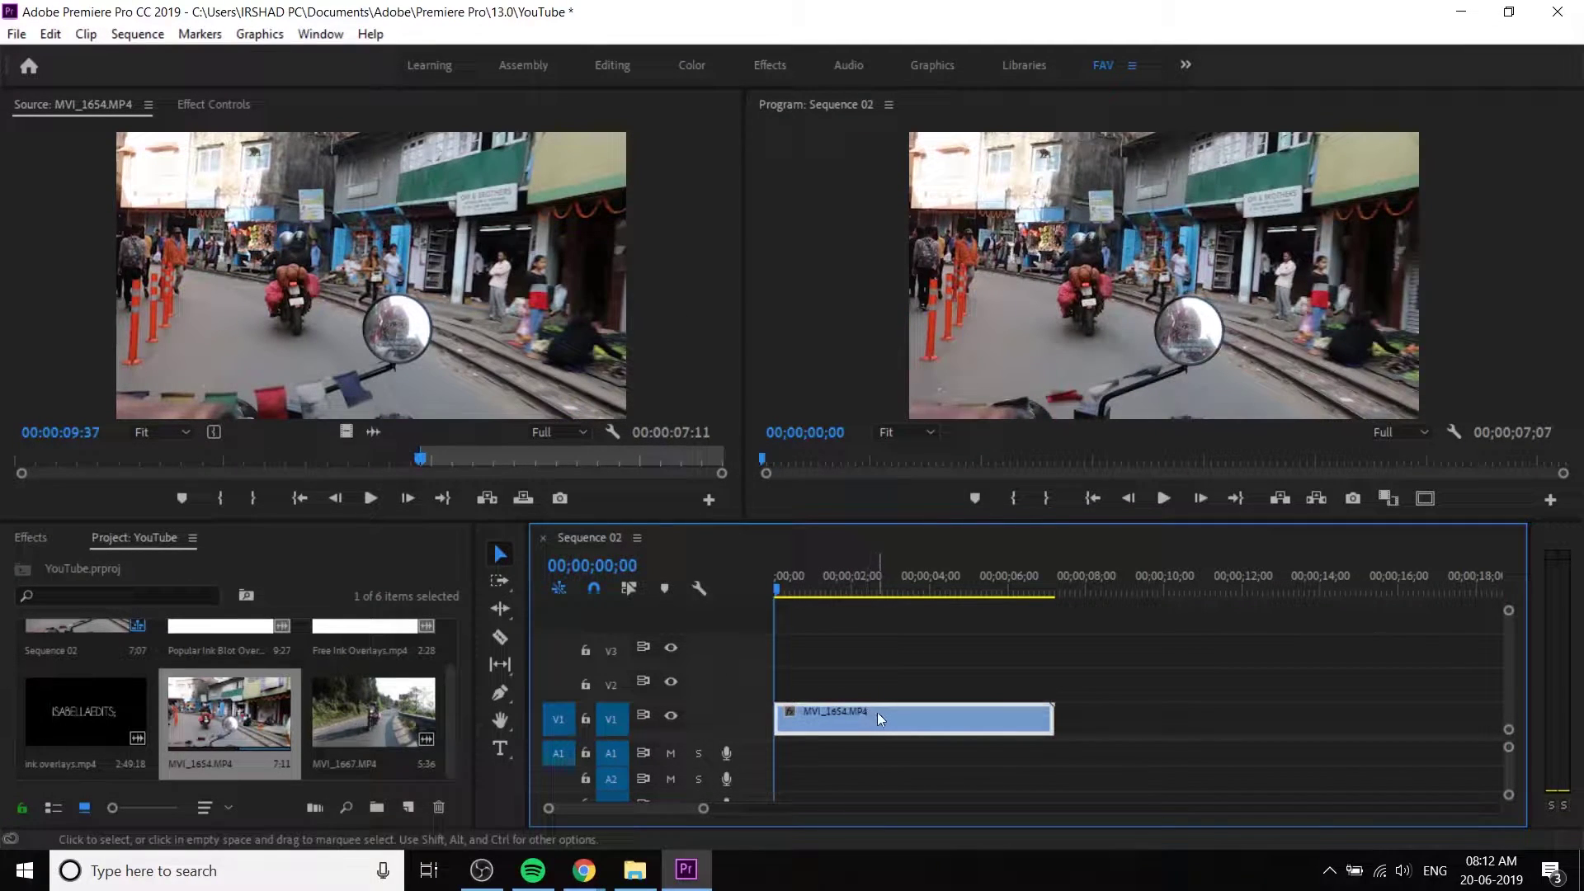
- Move the MVI_1654.MP4 clip from V1 to V2 and the playhead to 00;00;03;23
{"action": "left_click_drag", "start_coordinate": [875, 589], "coordinate": [895, 591]}
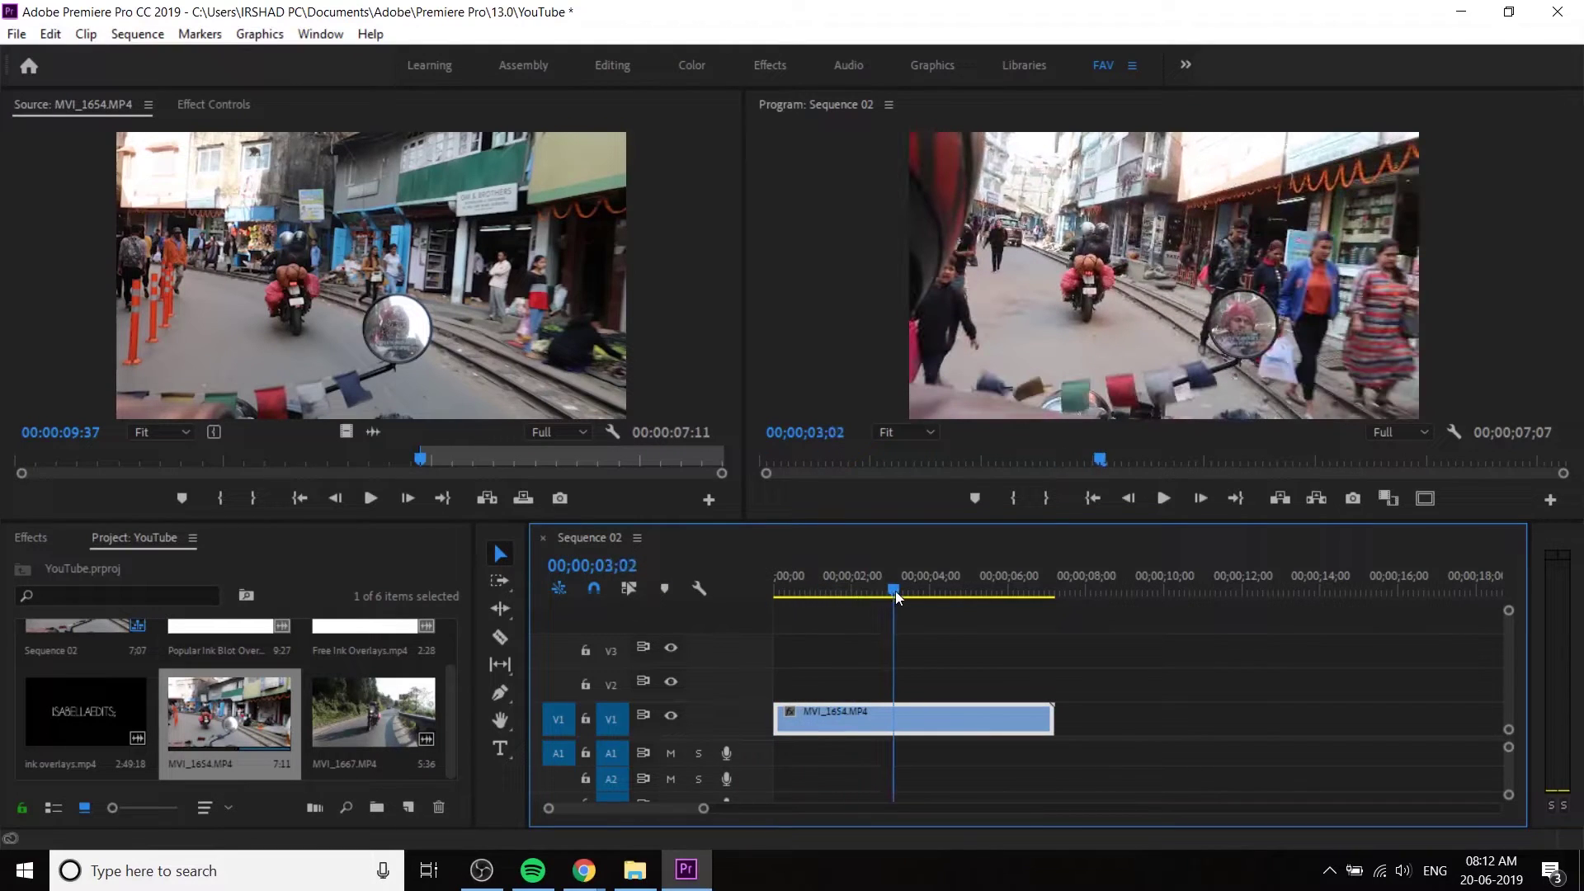
{"action": "left_click_drag", "start_coordinate": [853, 726], "coordinate": [845, 689]}
{"action": "mouse_move", "coordinate": [903, 591]}
{"action": "left_mouse_down"}
{"action": "mouse_move", "coordinate": [802, 587]}
{"action": "mouse_move", "coordinate": [923, 591]}
{"action": "left_mouse_up"}
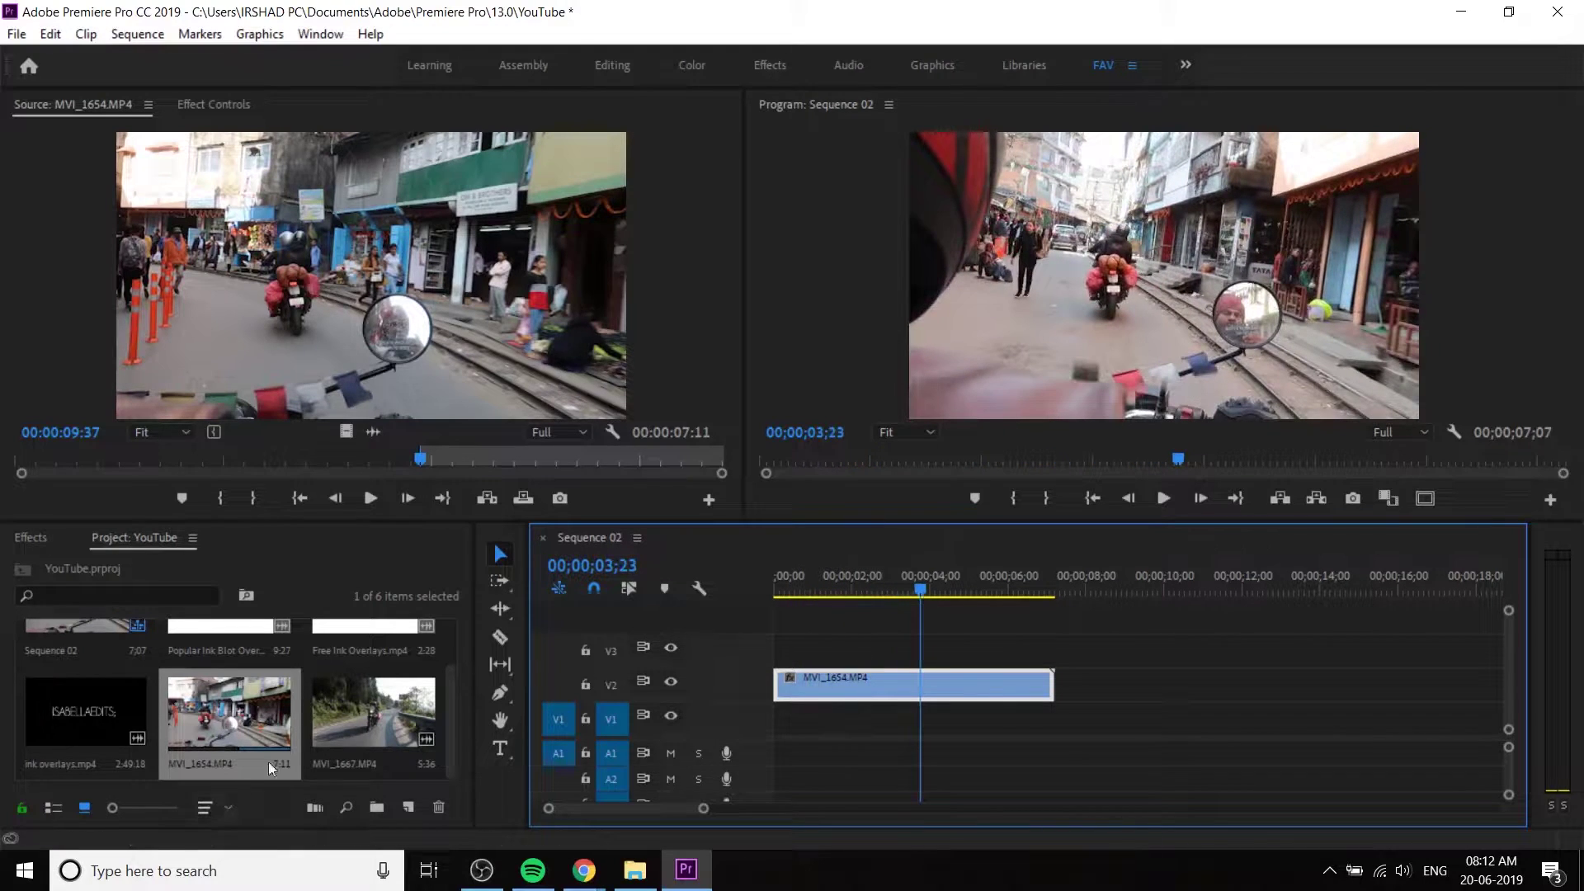
- Open ink overlays.mp4 in the Source monitor and mark the section with the first spreading ink blot, ending at 00:00:09:19
{"action": "scroll", "coordinate": [234, 679], "scroll_direction": "up", "scroll_amount": 1}
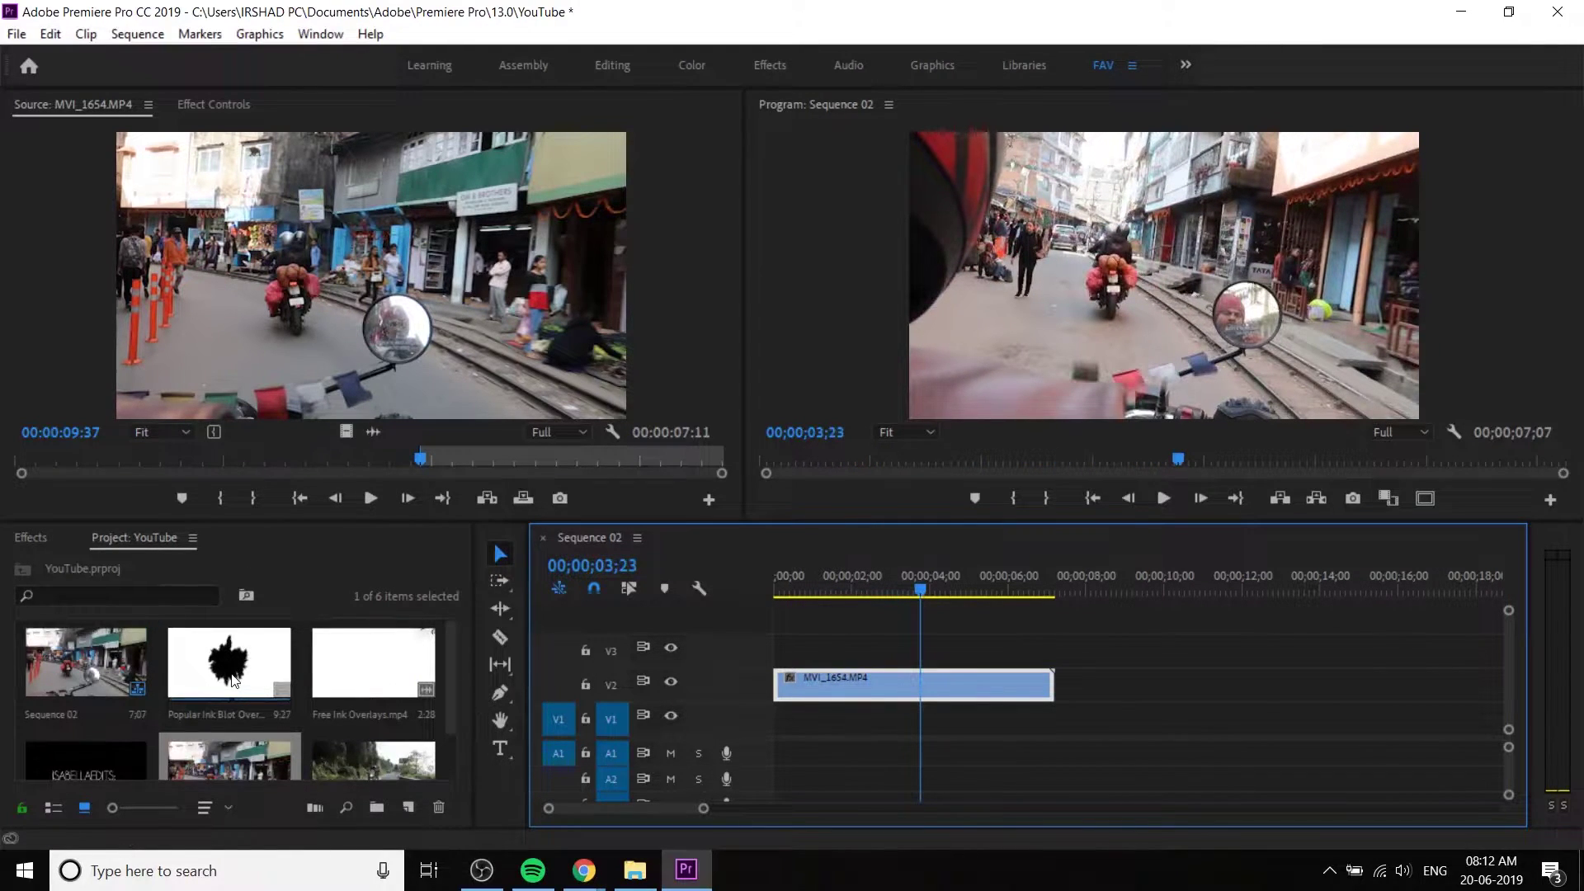
{"action": "scroll", "coordinate": [234, 679], "scroll_direction": "down", "scroll_amount": 1}
{"action": "double_click", "coordinate": [67, 696]}
{"action": "mouse_move", "coordinate": [24, 467]}
{"action": "left_mouse_down"}
{"action": "mouse_move", "coordinate": [176, 490]}
{"action": "mouse_move", "coordinate": [325, 478]}
{"action": "mouse_move", "coordinate": [197, 443]}
{"action": "mouse_move", "coordinate": [37, 434]}
{"action": "left_mouse_up"}
{"action": "key", "text": "space"}
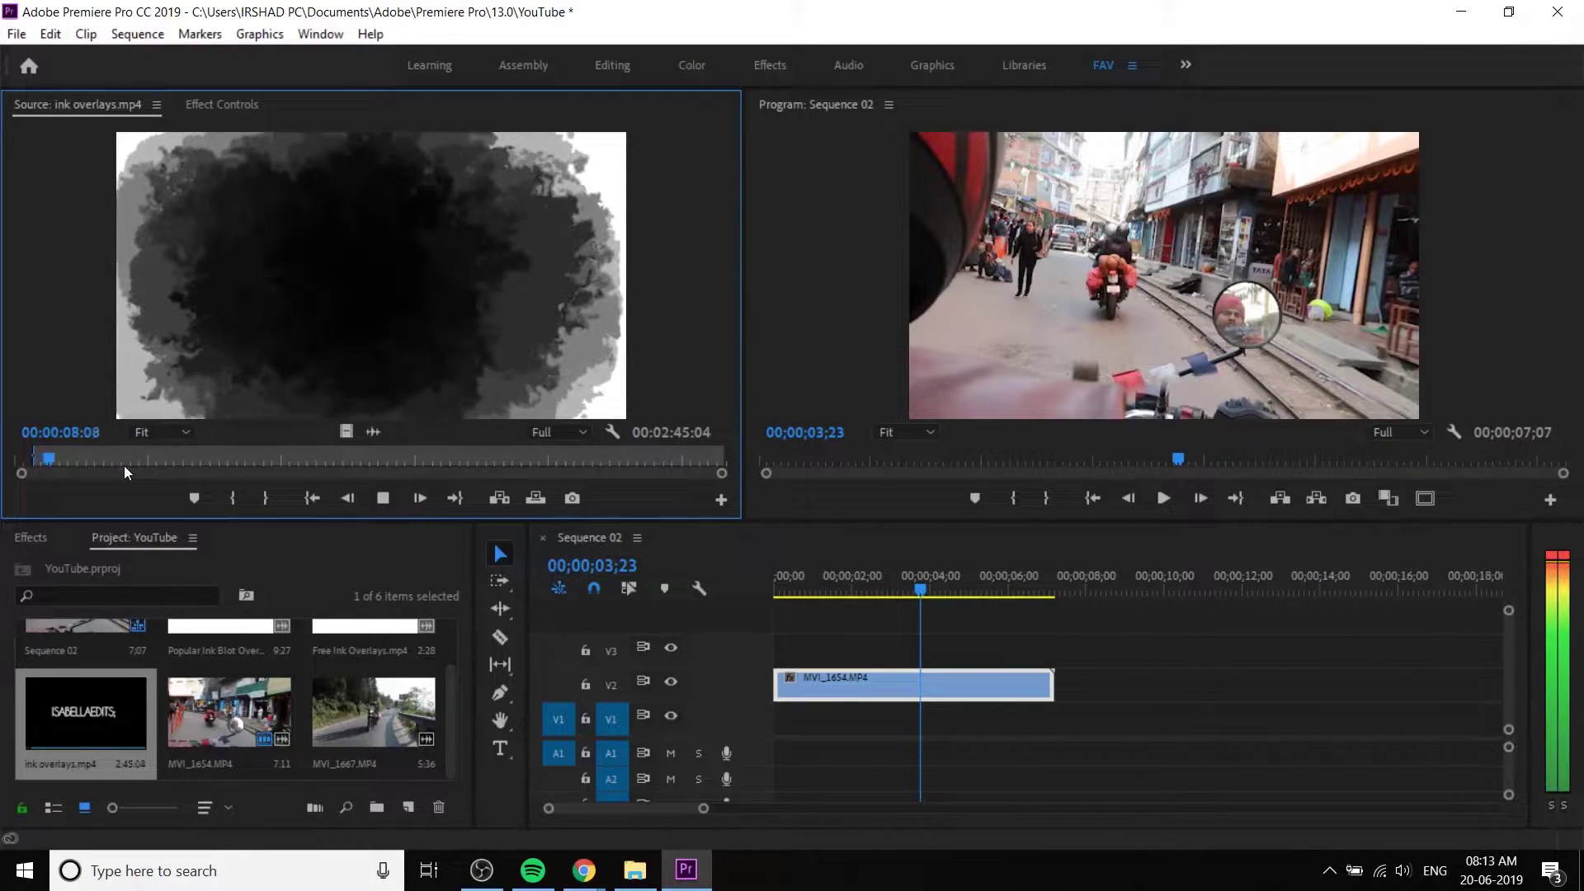
{"action": "key", "text": "space"}
{"action": "key", "text": "o"}
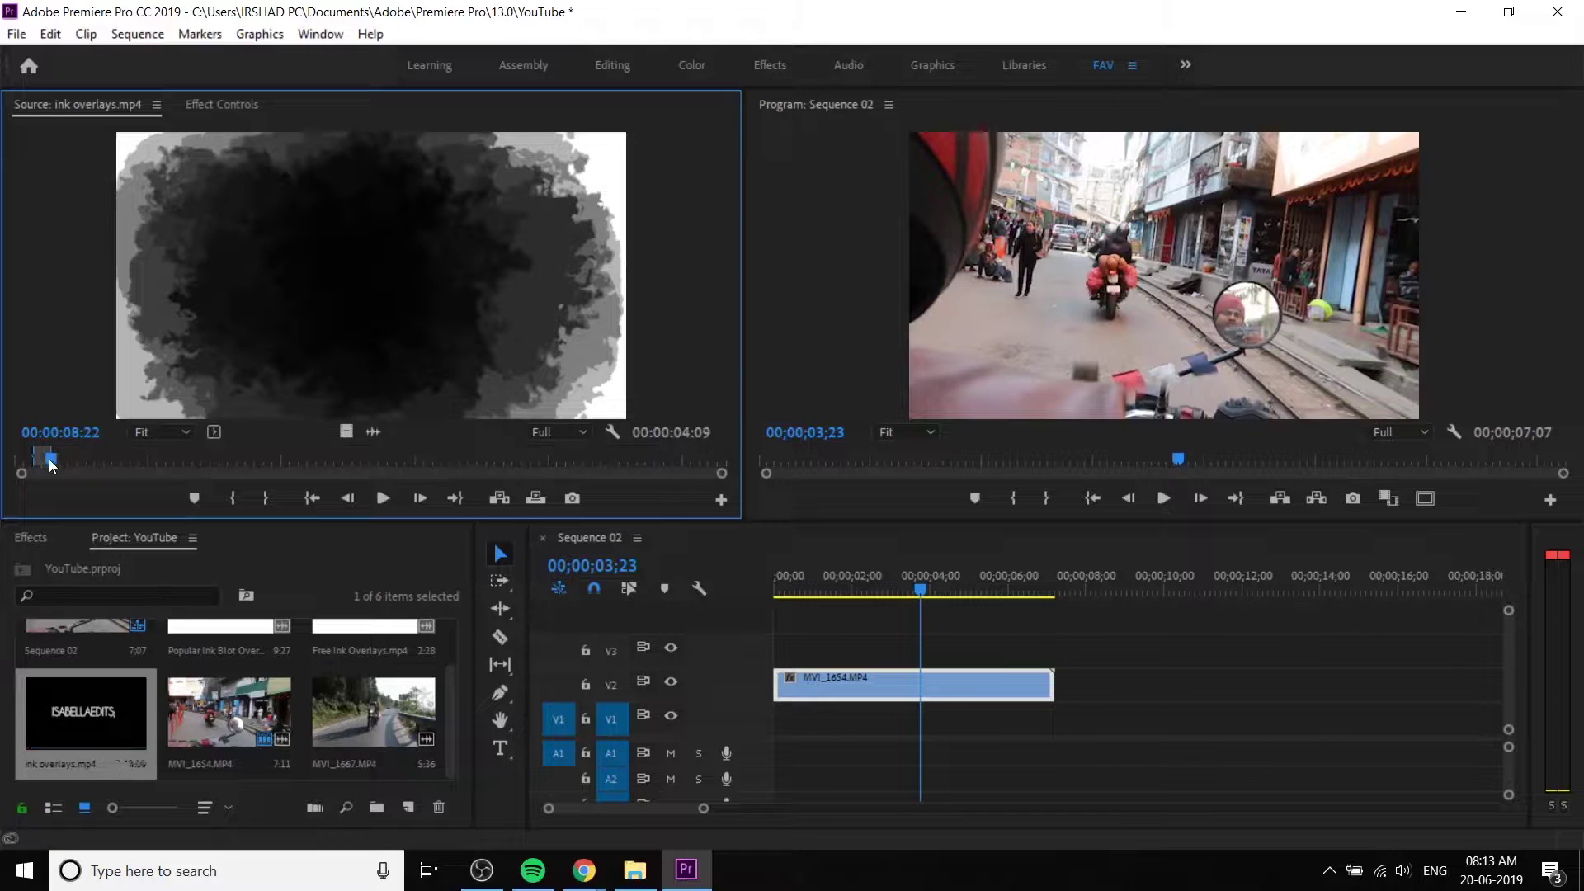
{"action": "left_click_drag", "start_coordinate": [61, 467], "coordinate": [62, 468]}
- Place the marked ink overlays.mp4 video on V3 above MVI_1654.MP4, play it, and scale the overlay to the frame size
{"action": "mouse_move", "coordinate": [666, 466]}
{"action": "left_mouse_down"}
{"action": "mouse_move", "coordinate": [1003, 645]}
{"action": "mouse_move", "coordinate": [860, 647]}
{"action": "left_mouse_up"}
{"action": "left_click", "coordinate": [849, 591]}
{"action": "key", "text": "space"}
{"action": "left_click", "coordinate": [931, 639]}
{"action": "right_click", "coordinate": [931, 638]}
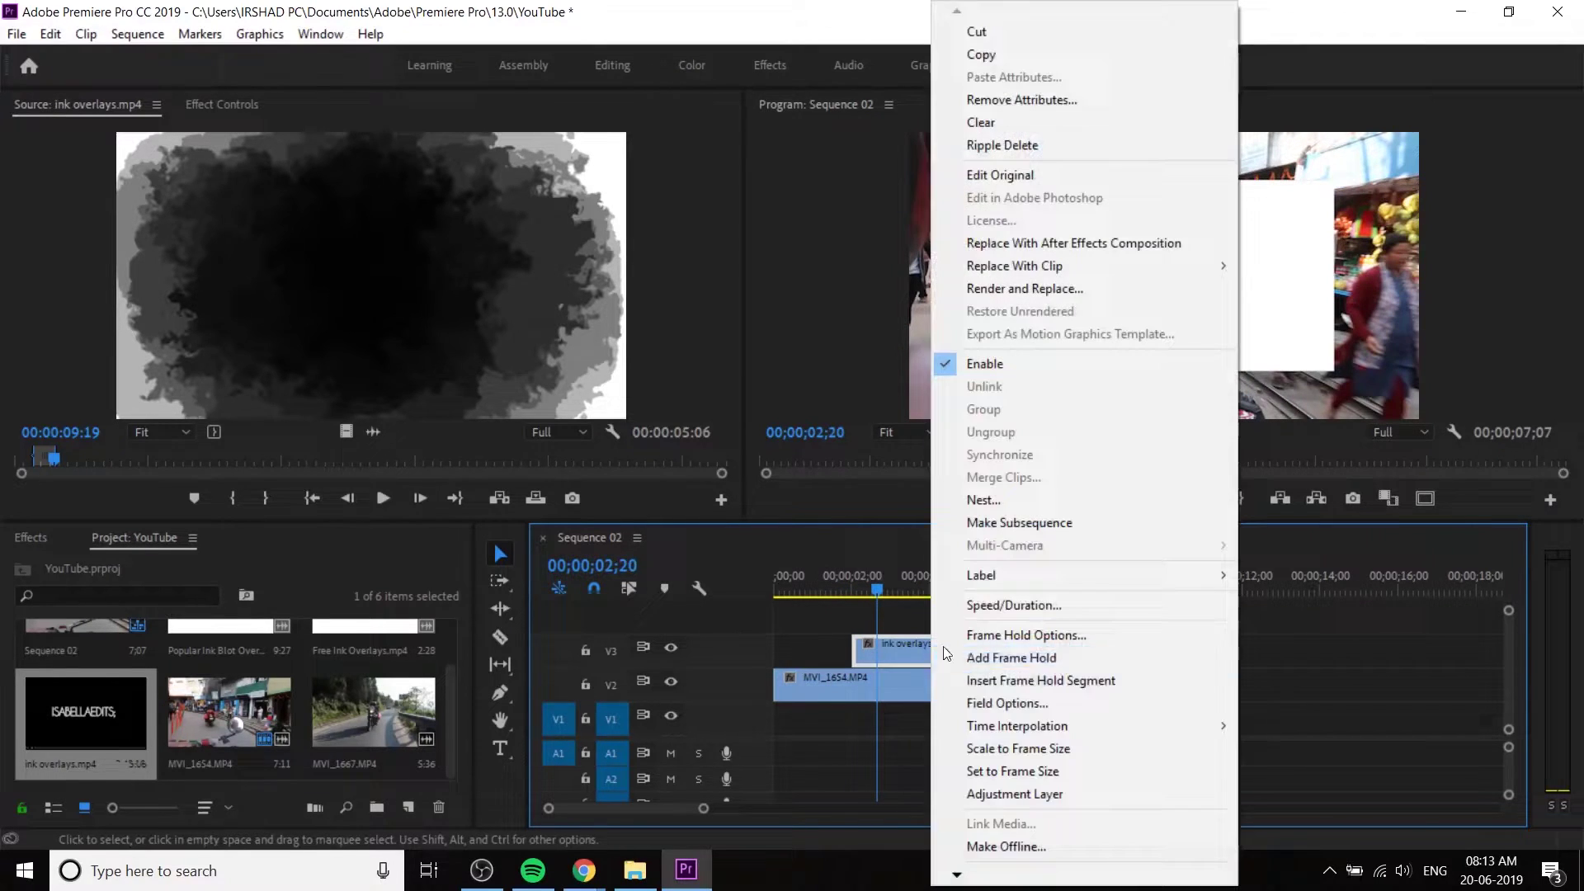
{"action": "left_click", "coordinate": [1031, 746]}
- Move the playhead to 00;00;01;25 and set the label colour of the ink overlays.mp4 clip on V3 to Mango
{"action": "mouse_move", "coordinate": [858, 591]}
{"action": "left_mouse_down"}
{"action": "mouse_move", "coordinate": [821, 591]}
{"action": "mouse_move", "coordinate": [848, 592]}
{"action": "left_mouse_up"}
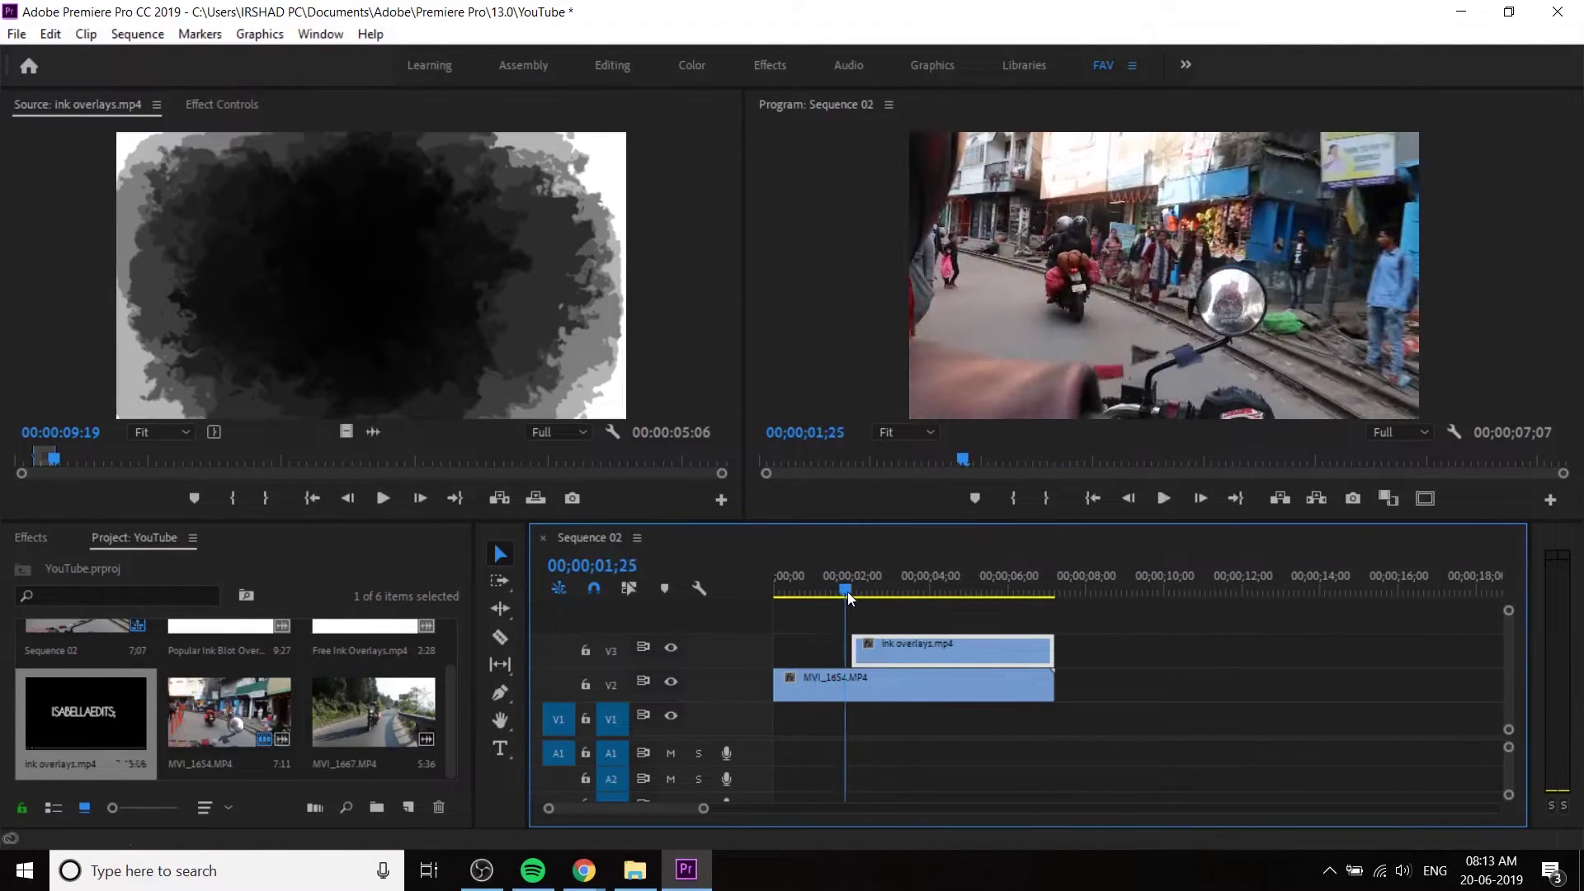
{"action": "right_click", "coordinate": [959, 654]}
{"action": "mouse_move", "coordinate": [1116, 578]}
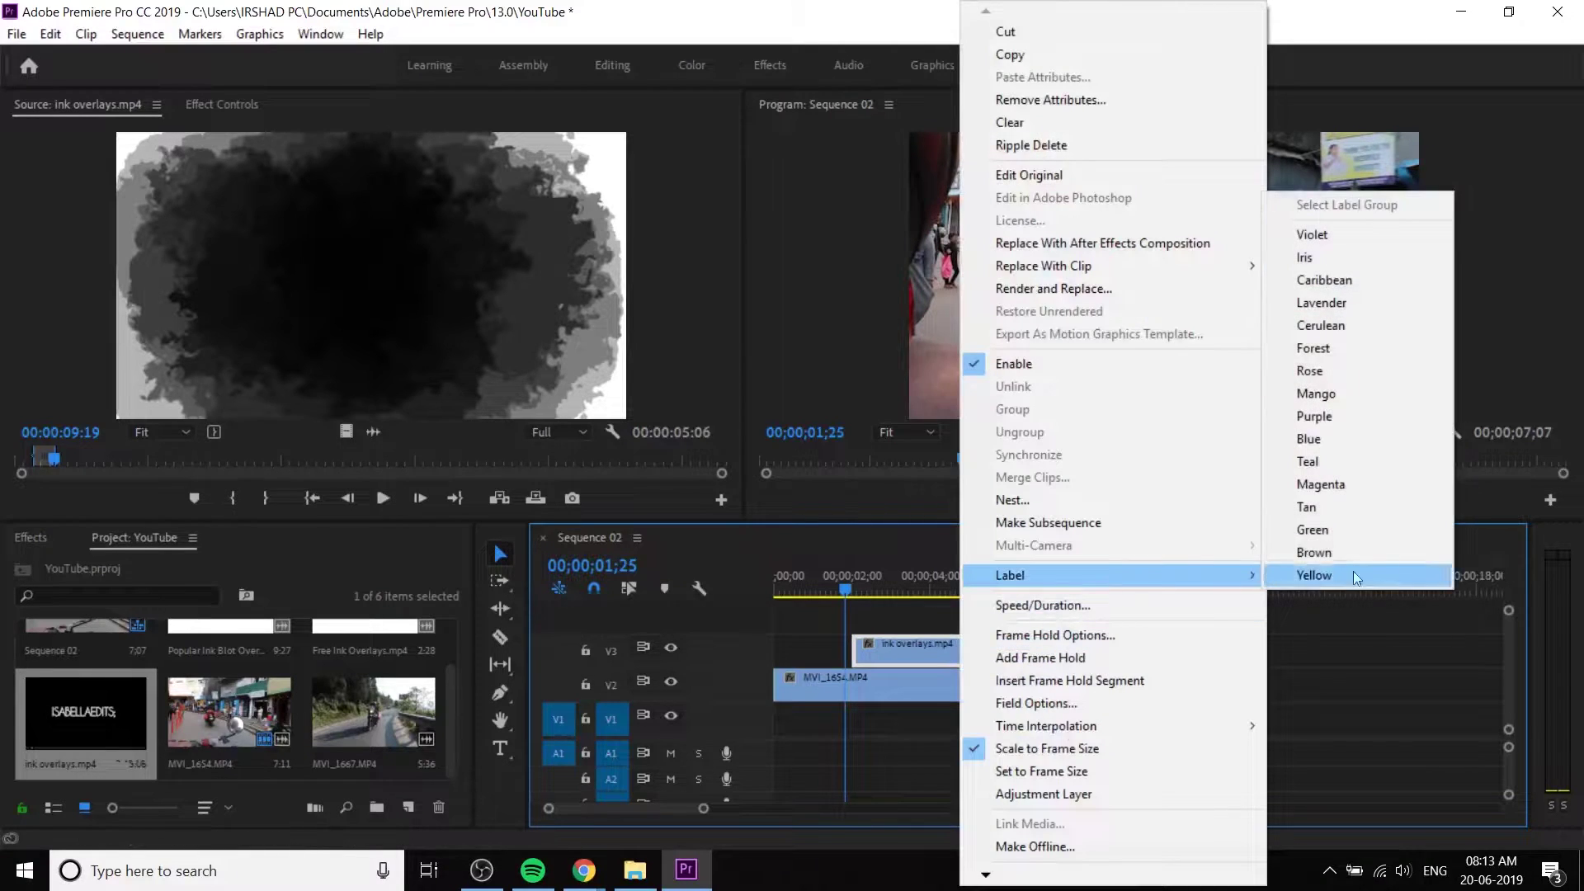
{"action": "left_click", "coordinate": [1343, 393]}
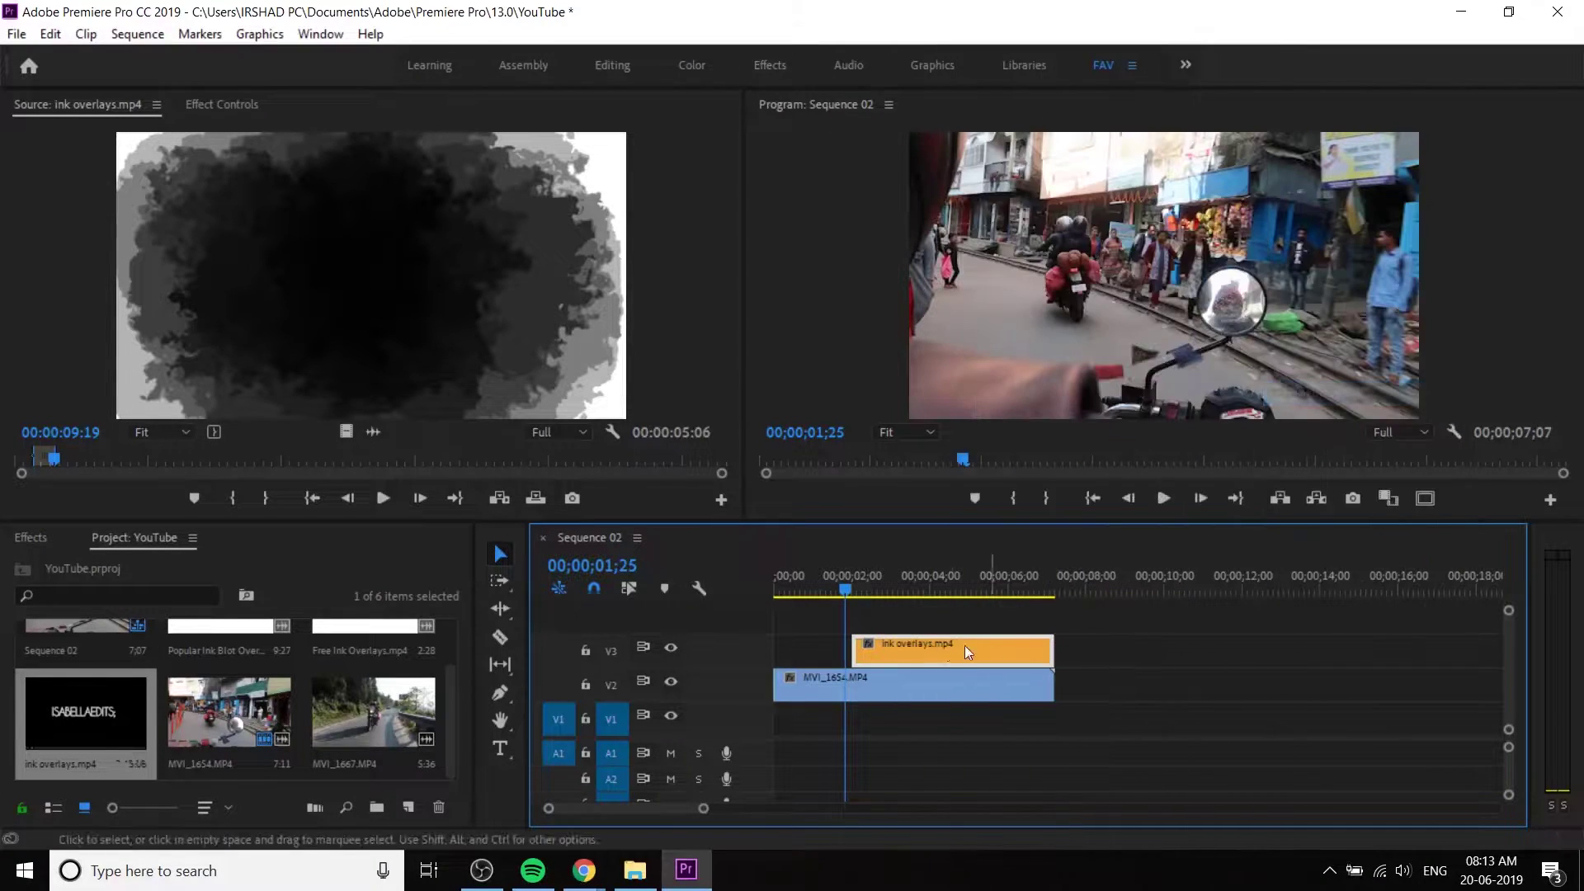
- Apply the Track Matte Key effect to MVI_1654.MP4 on V2 and move the playhead to 00;00;03;00
{"action": "mouse_move", "coordinate": [860, 609]}
{"action": "left_mouse_down"}
{"action": "mouse_move", "coordinate": [827, 600]}
{"action": "mouse_move", "coordinate": [960, 674]}
{"action": "left_mouse_up"}
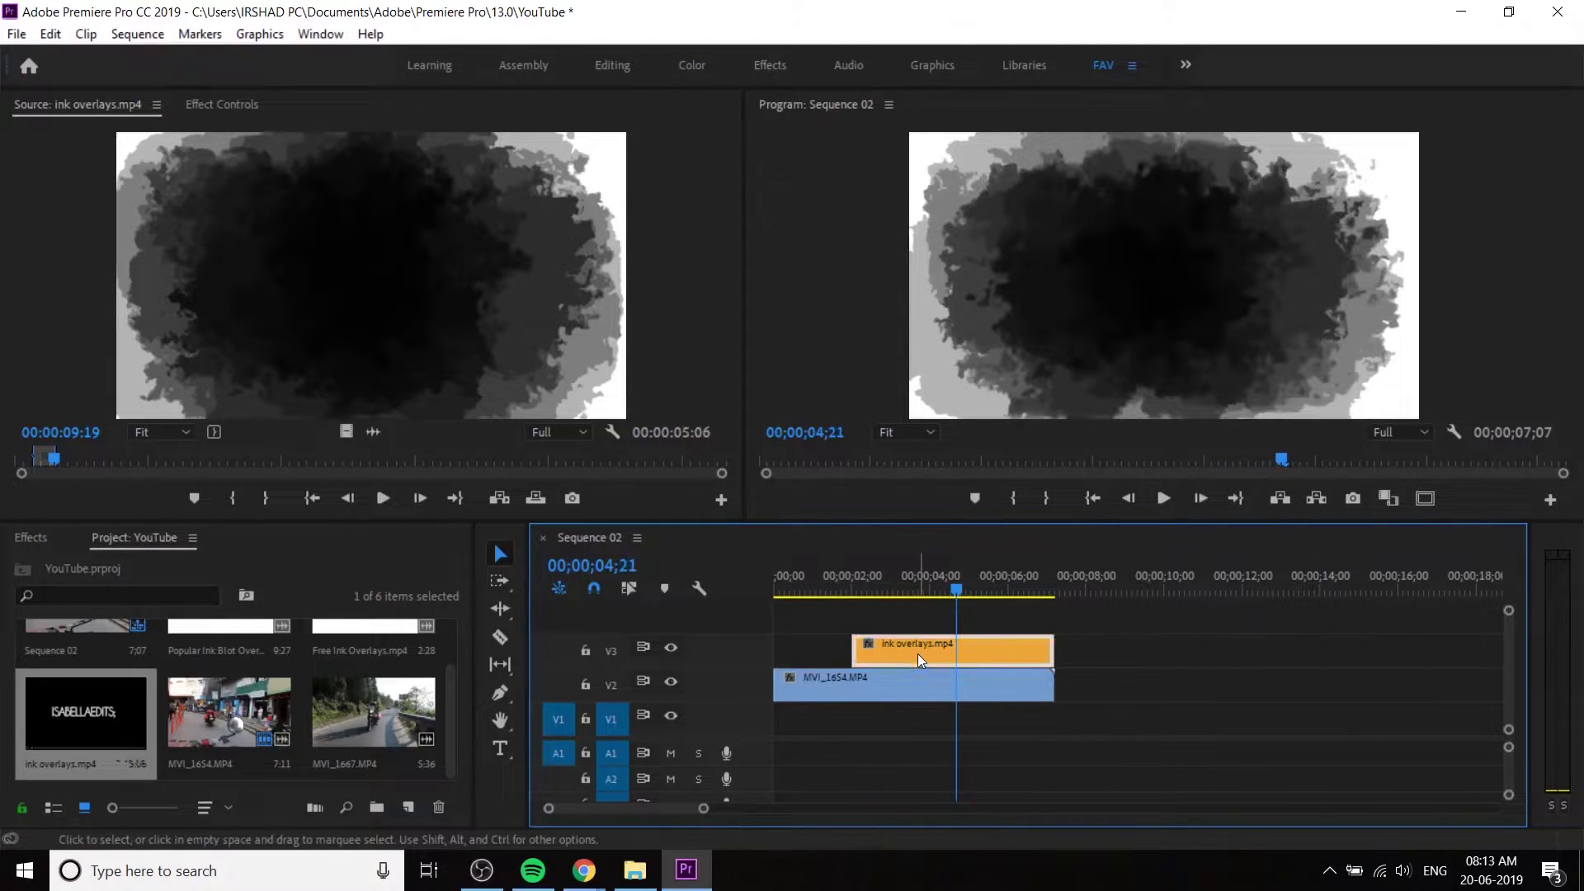
{"action": "left_click", "coordinate": [33, 538]}
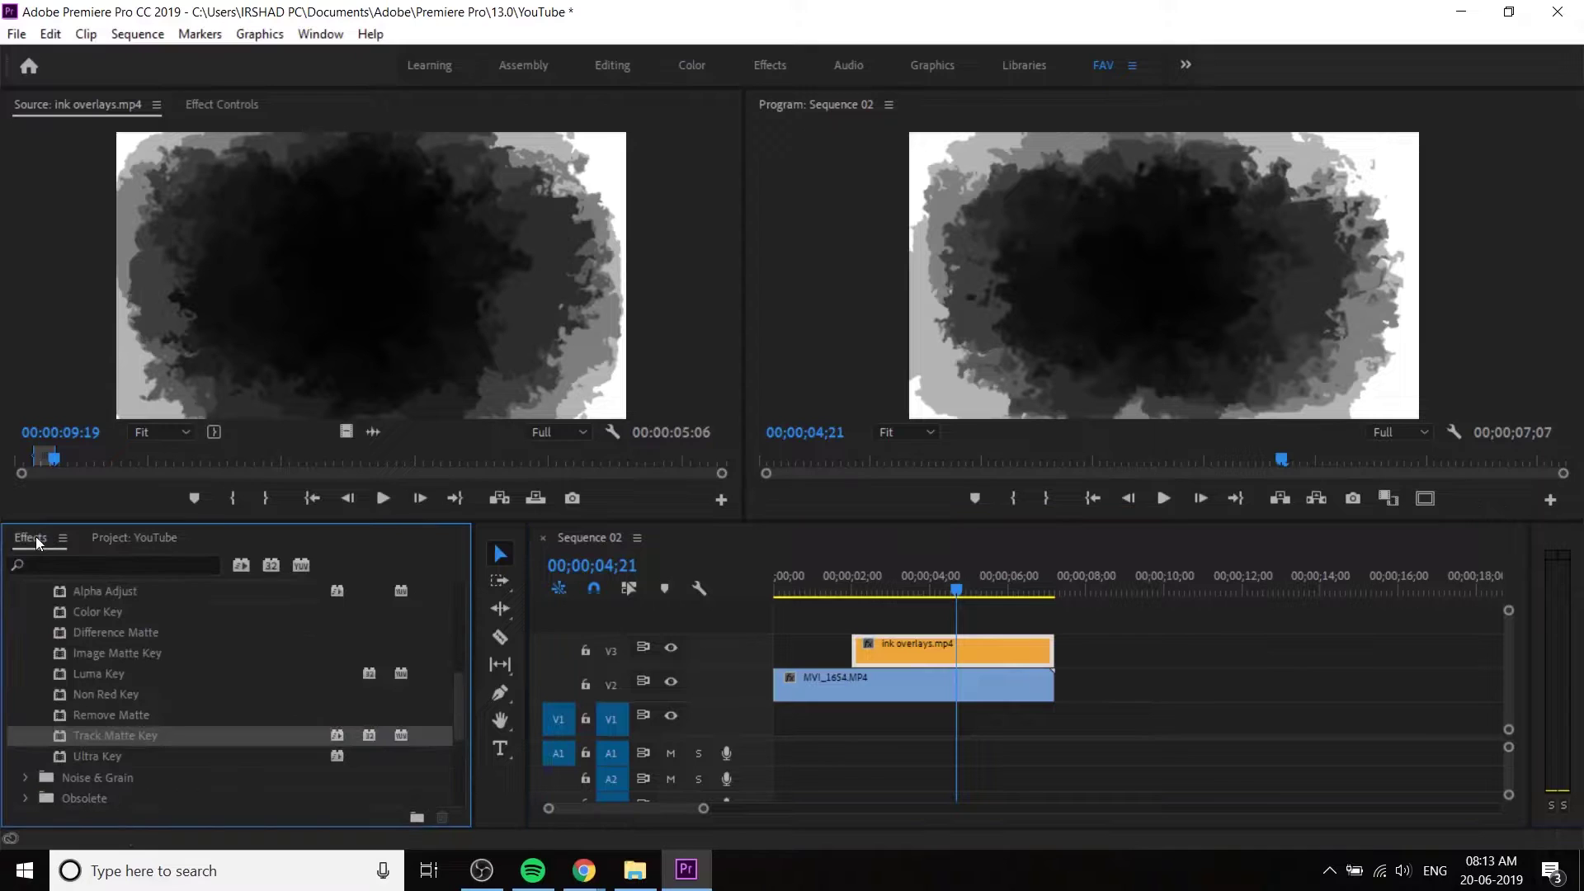
{"action": "left_click_drag", "start_coordinate": [840, 824], "coordinate": [882, 692]}
{"action": "mouse_move", "coordinate": [845, 569]}
{"action": "left_mouse_down"}
{"action": "mouse_move", "coordinate": [801, 588]}
{"action": "mouse_move", "coordinate": [894, 602]}
{"action": "left_mouse_up"}
{"action": "left_click", "coordinate": [903, 656]}
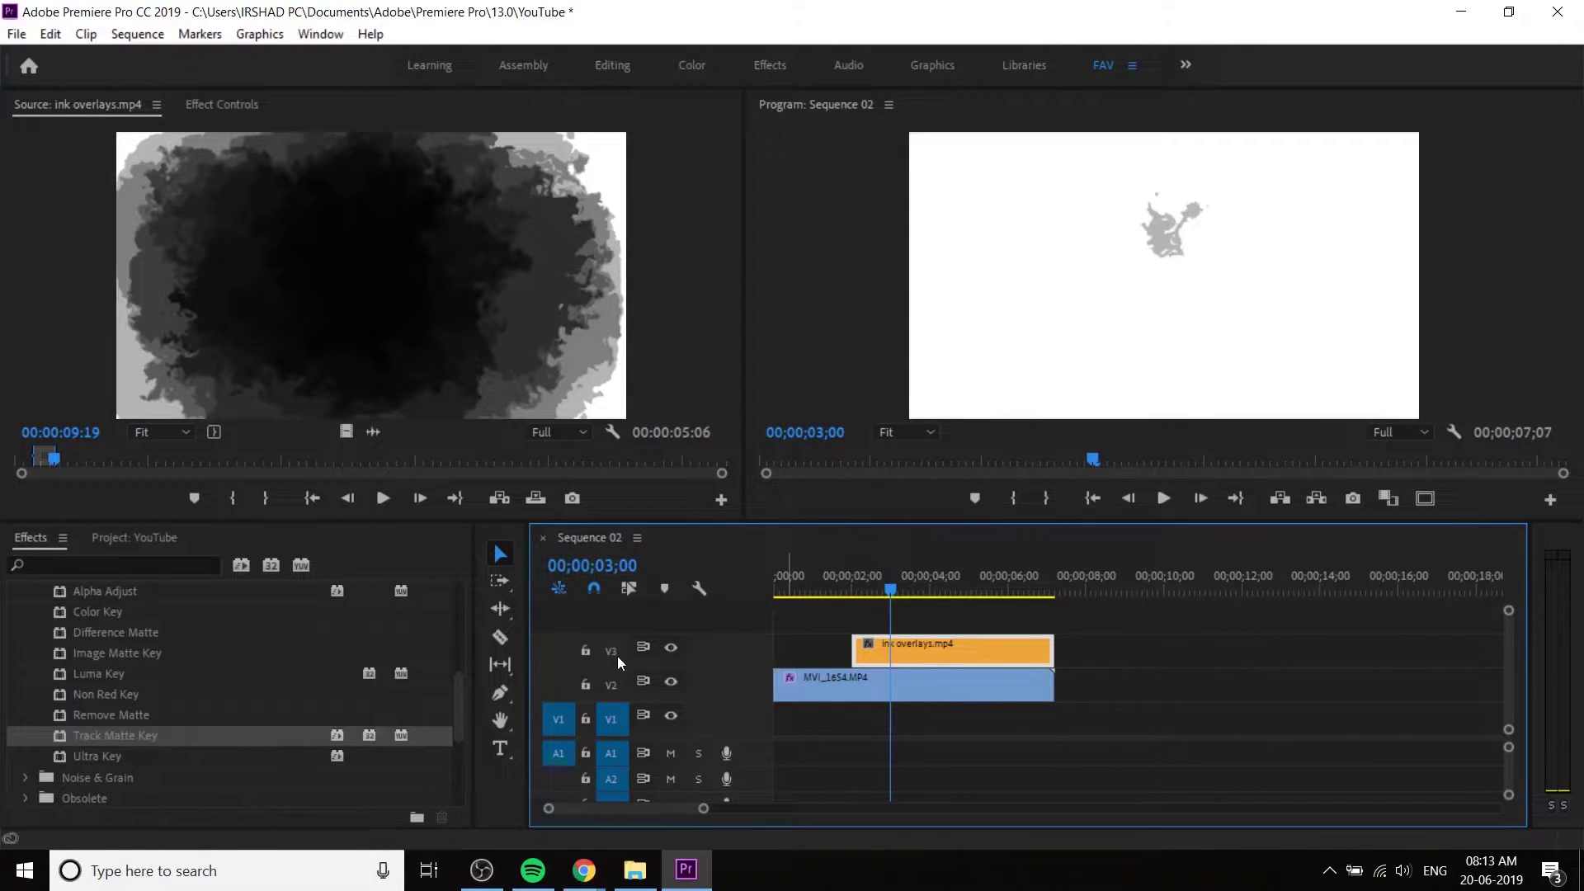
- Set the Track Matte Key's matte on MVI_1654.MP4 to Video 3
{"action": "left_click", "coordinate": [912, 693]}
{"action": "left_click", "coordinate": [234, 104]}
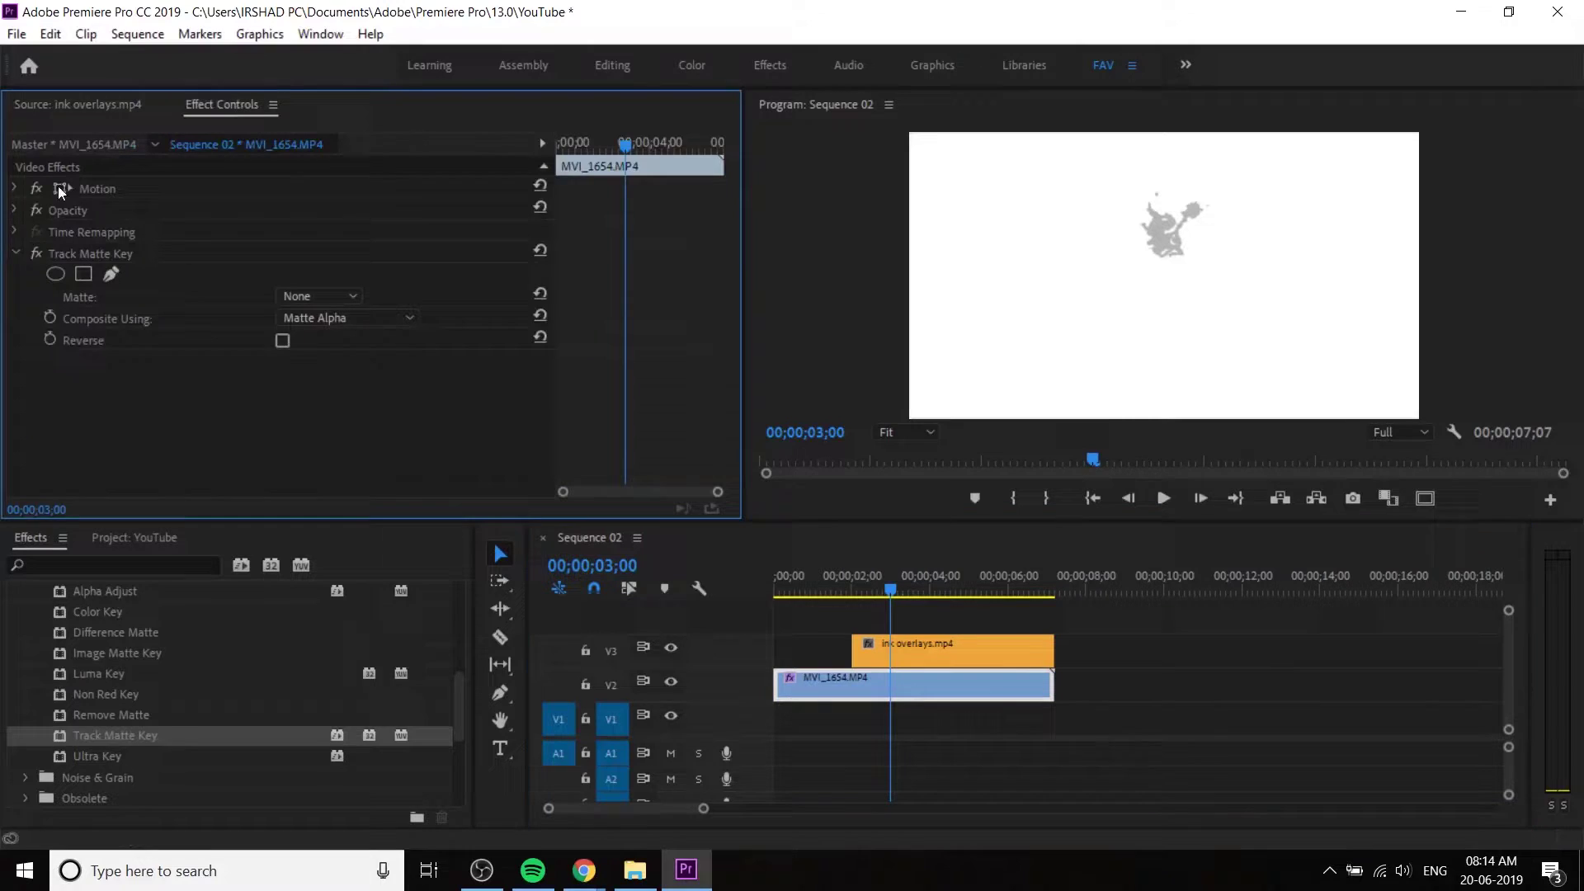
{"action": "left_click", "coordinate": [111, 254]}
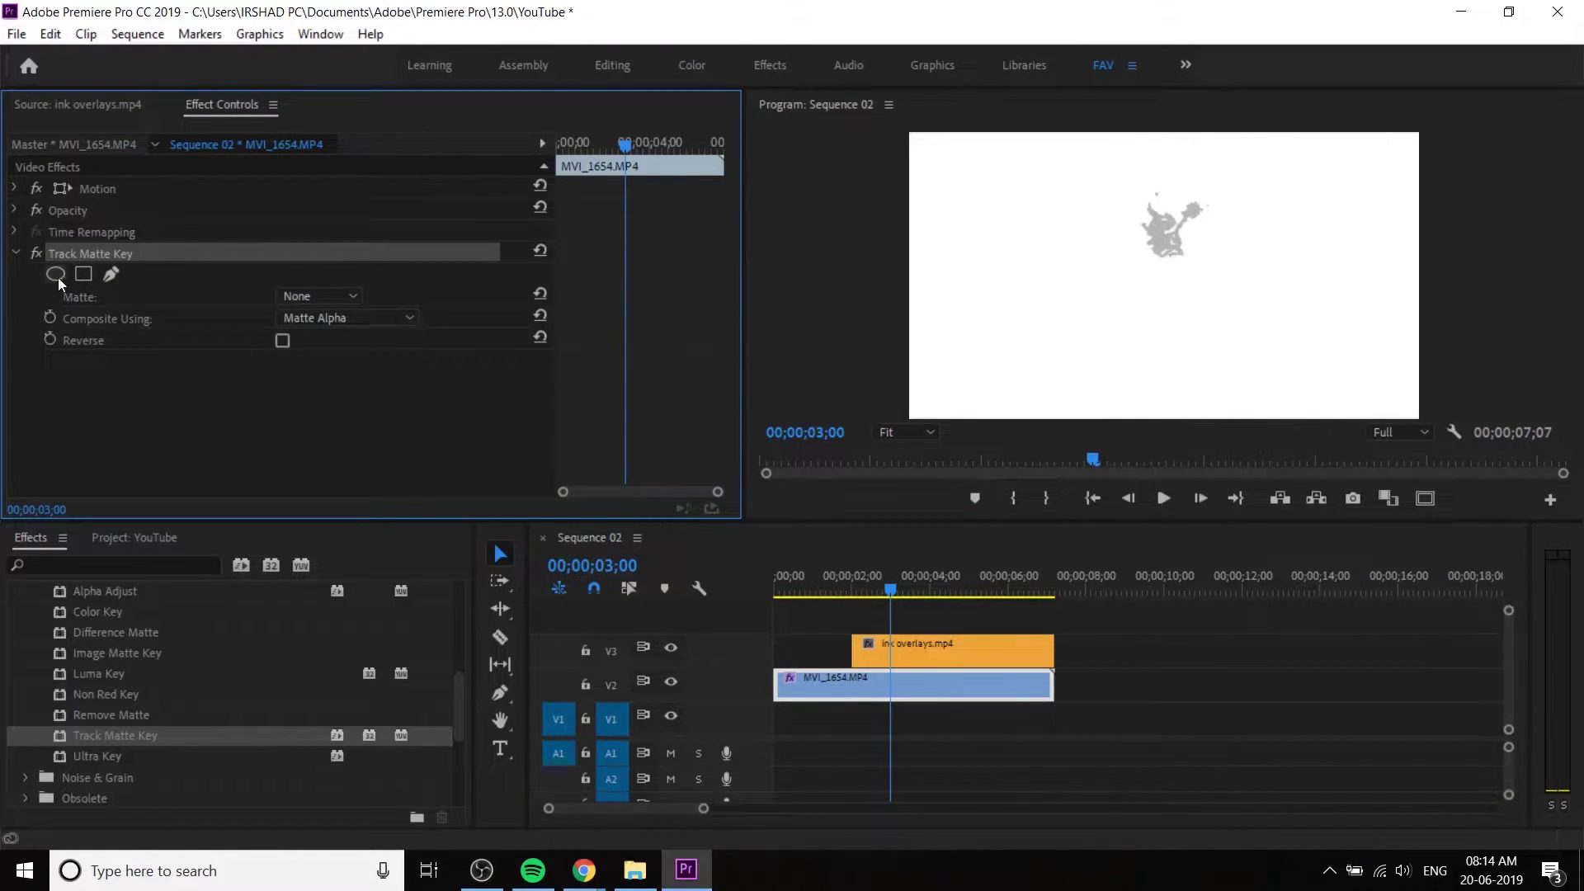
{"action": "left_click", "coordinate": [316, 299]}
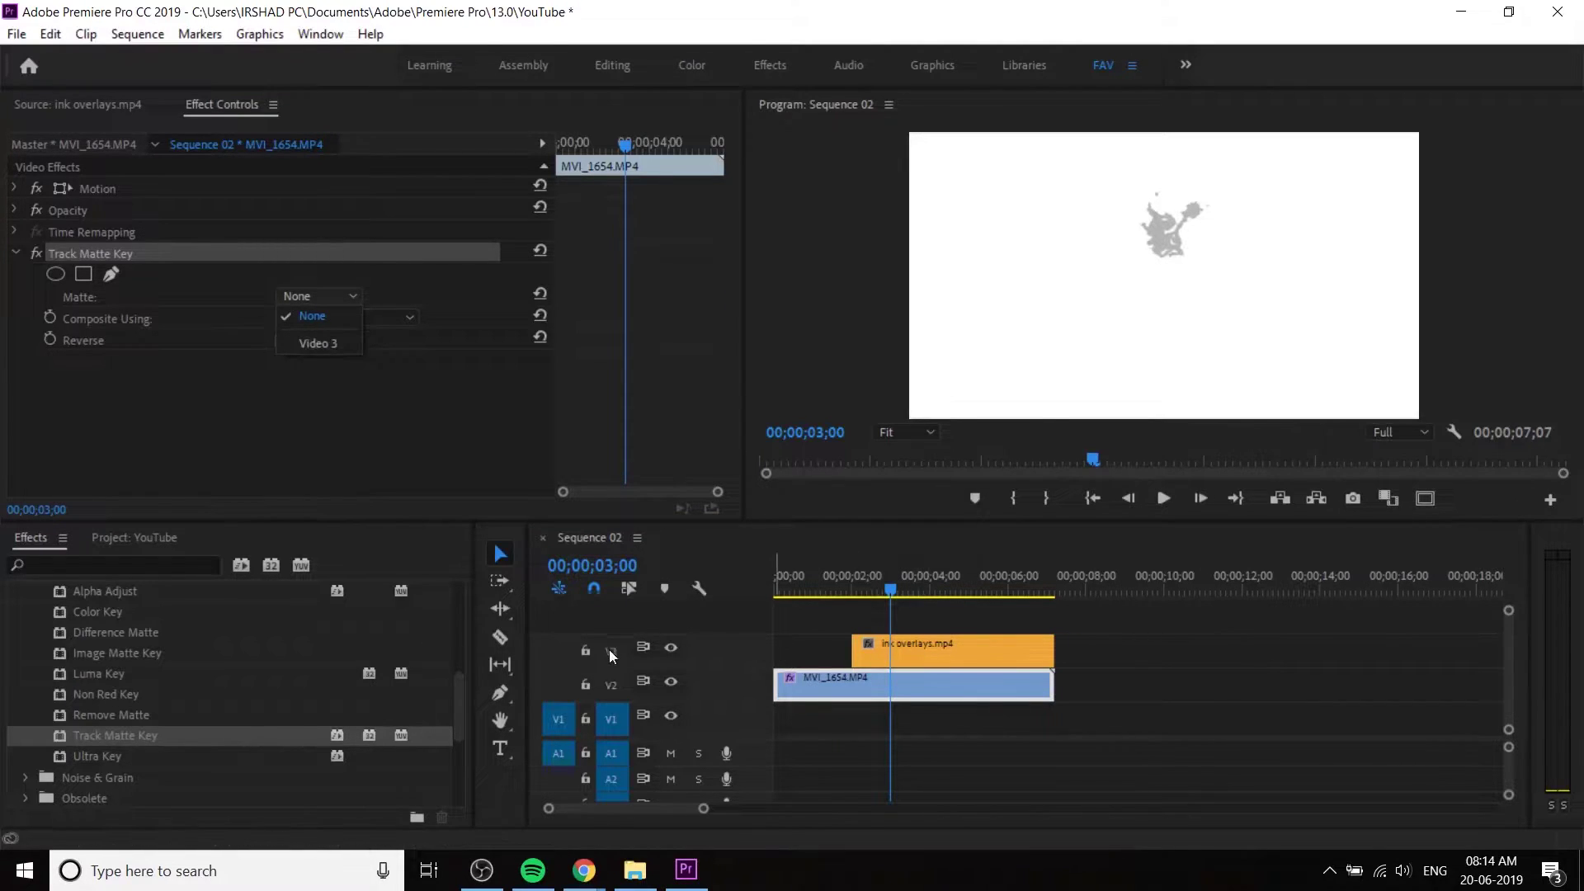
{"action": "left_click", "coordinate": [325, 347]}
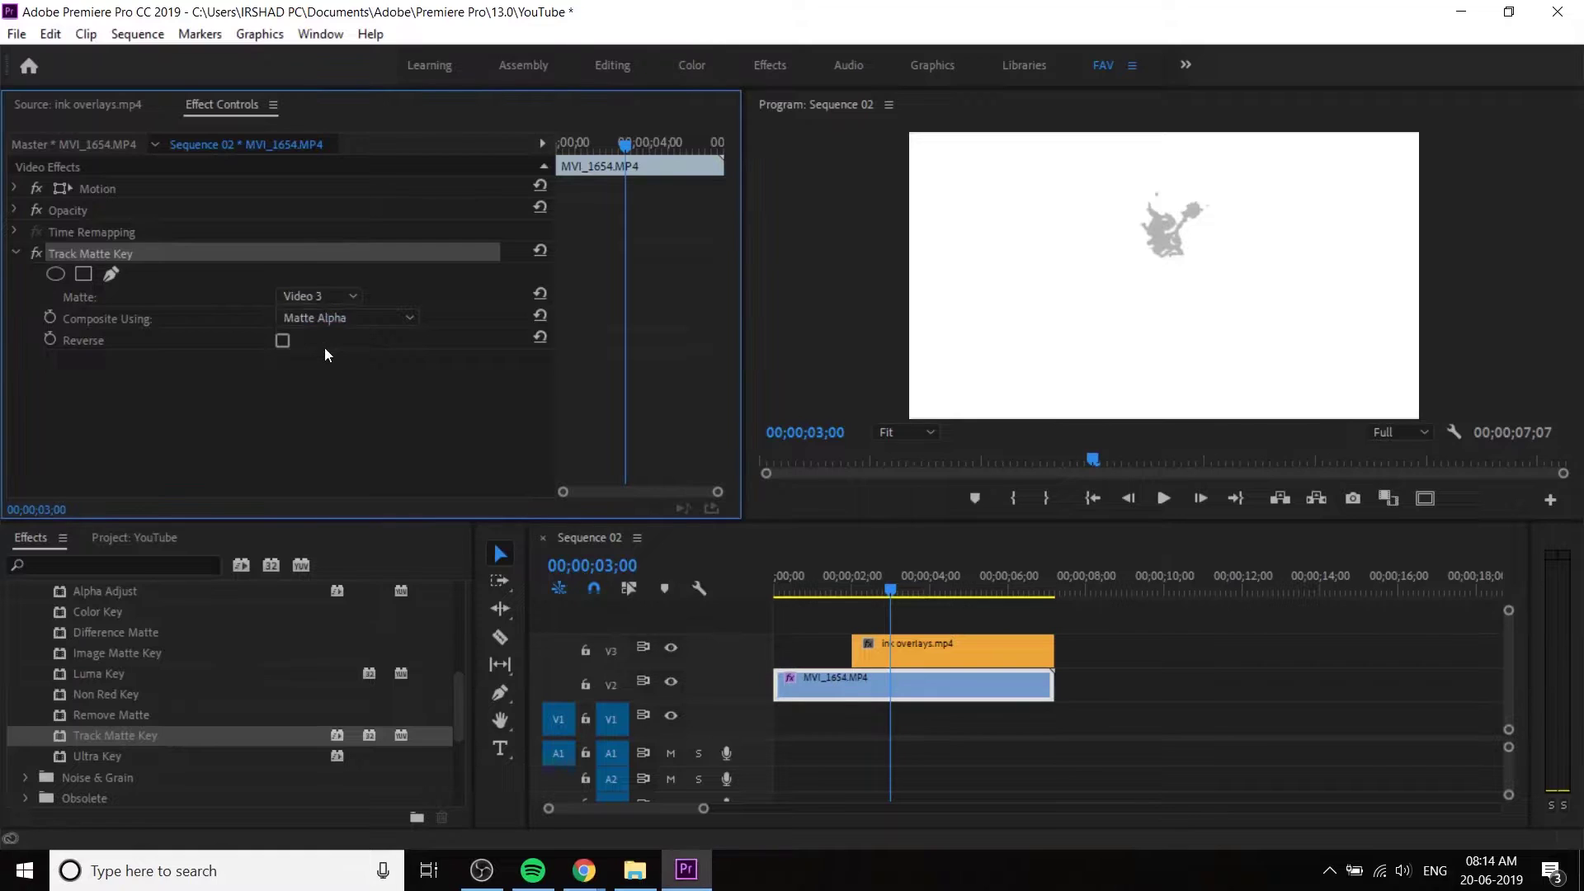
- Set the Track Matte Key to composite using Matte Luma and scrub through the ink section to 00;00;03;27
{"action": "left_click_drag", "start_coordinate": [829, 578], "coordinate": [930, 602]}
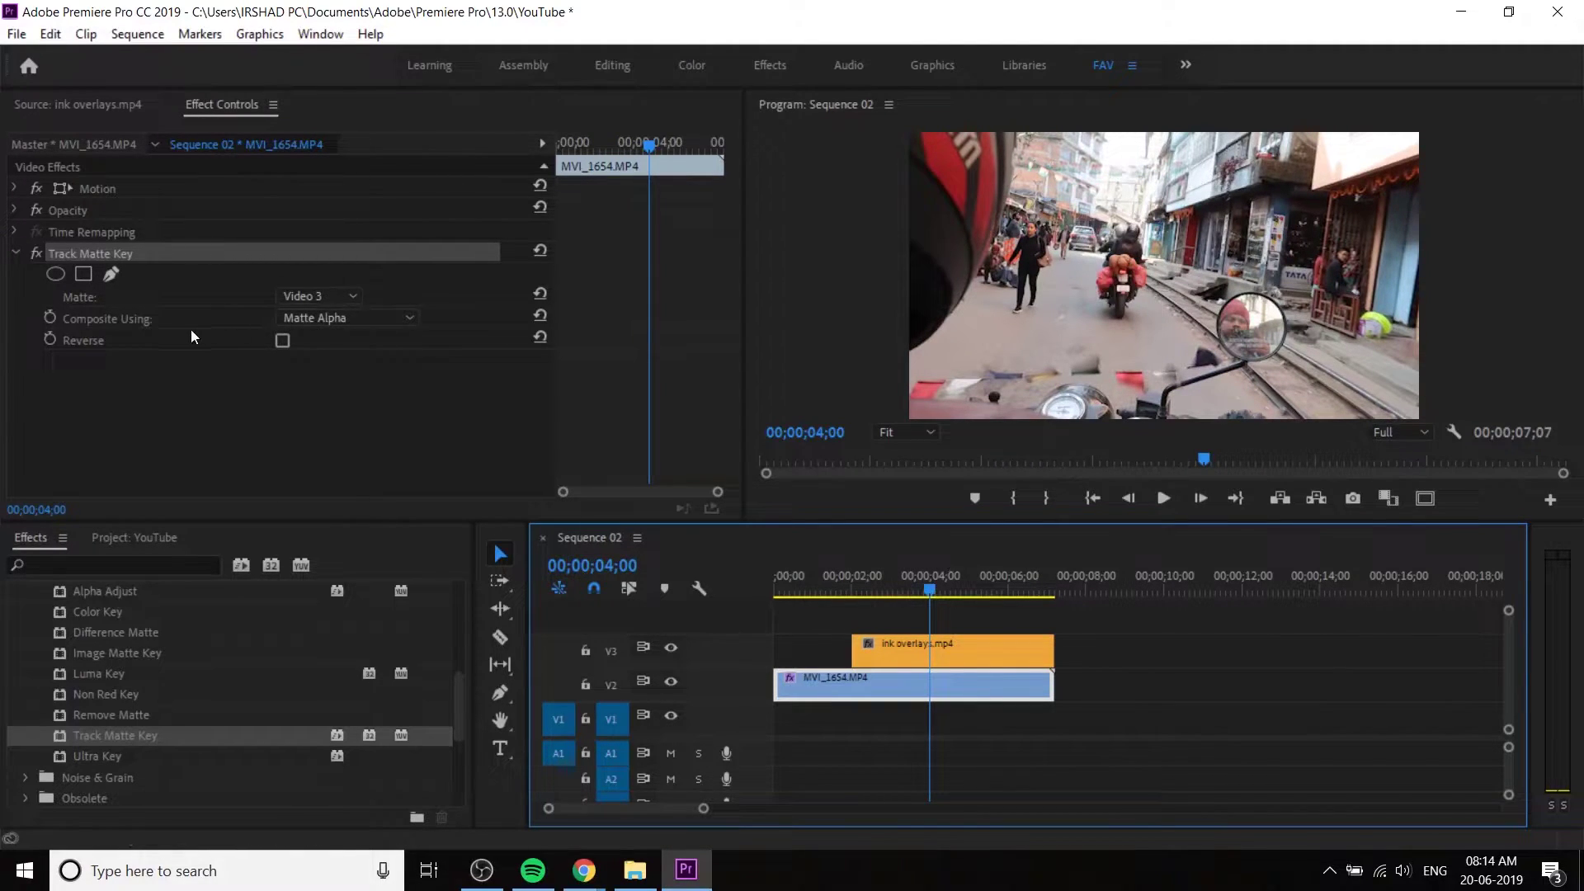
{"action": "left_click", "coordinate": [339, 318]}
{"action": "left_click", "coordinate": [356, 360]}
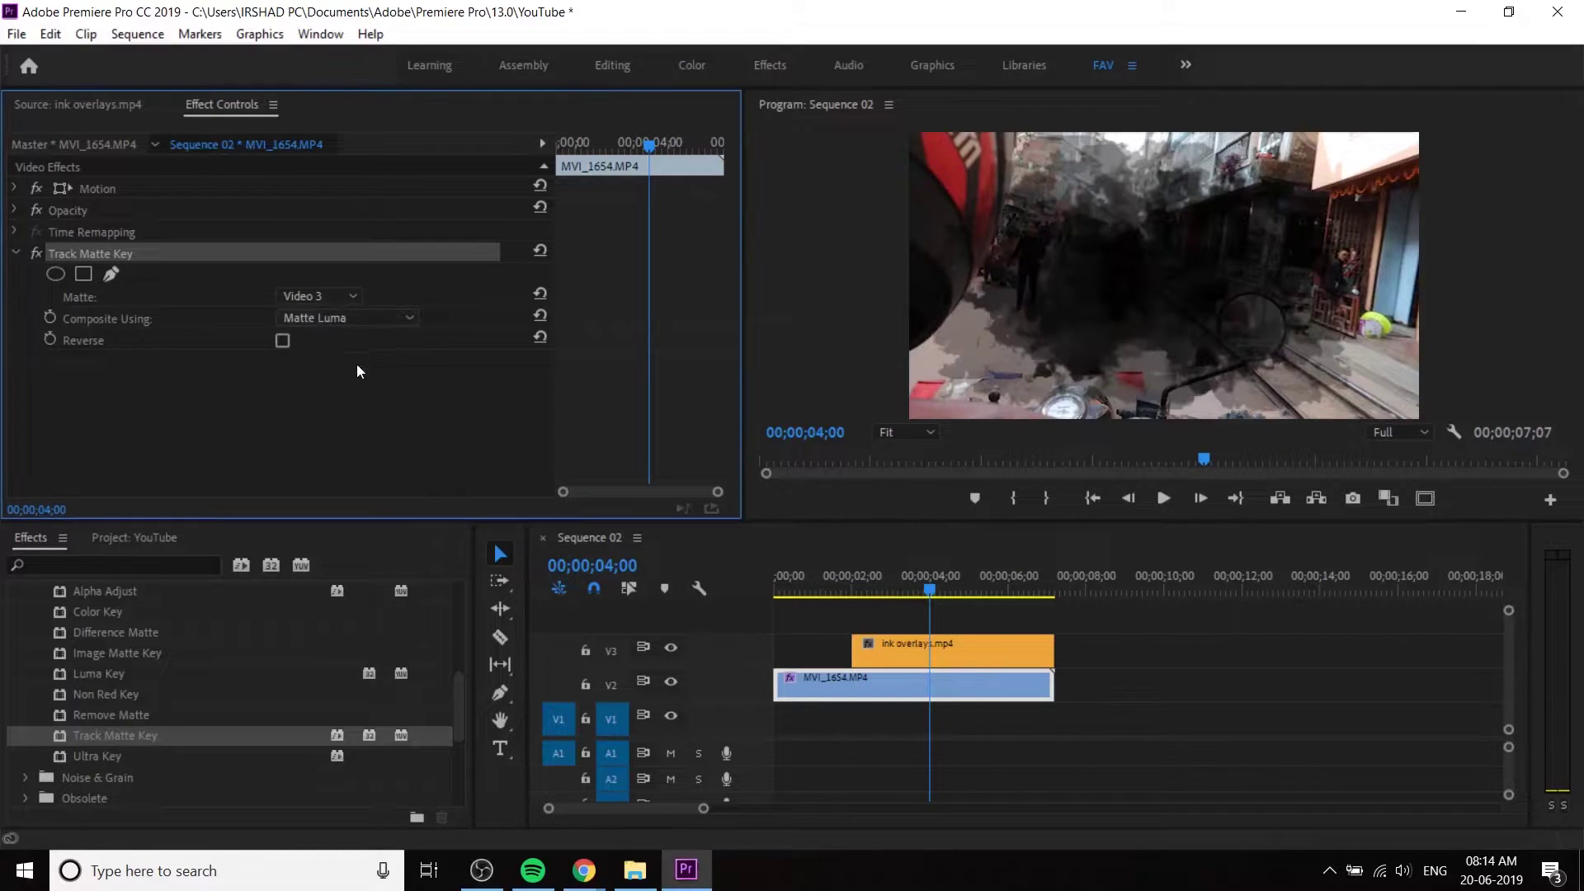
{"action": "mouse_move", "coordinate": [835, 591]}
{"action": "left_mouse_down"}
{"action": "mouse_move", "coordinate": [863, 588]}
{"action": "mouse_move", "coordinate": [953, 647]}
{"action": "mouse_move", "coordinate": [889, 638]}
{"action": "mouse_move", "coordinate": [927, 645]}
{"action": "left_mouse_up"}
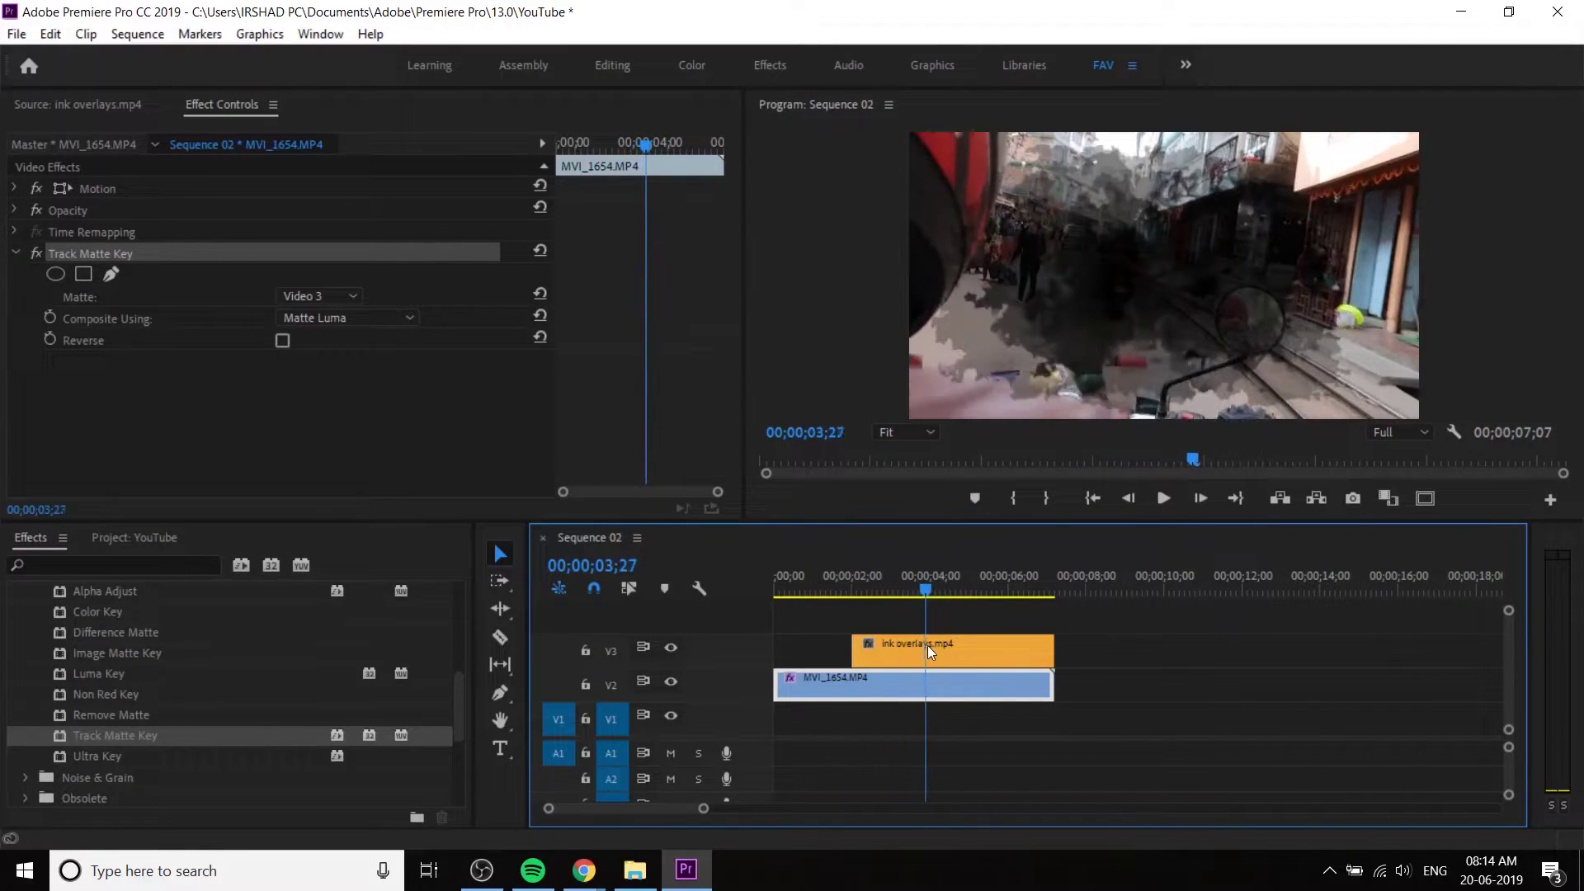
- Import MVI_1646.MP4 from the file explorer into the project and open it in the Source monitor
{"action": "left_click", "coordinate": [649, 881]}
{"action": "left_click_drag", "start_coordinate": [792, 385], "coordinate": [195, 721]}
{"action": "double_click", "coordinate": [204, 716]}
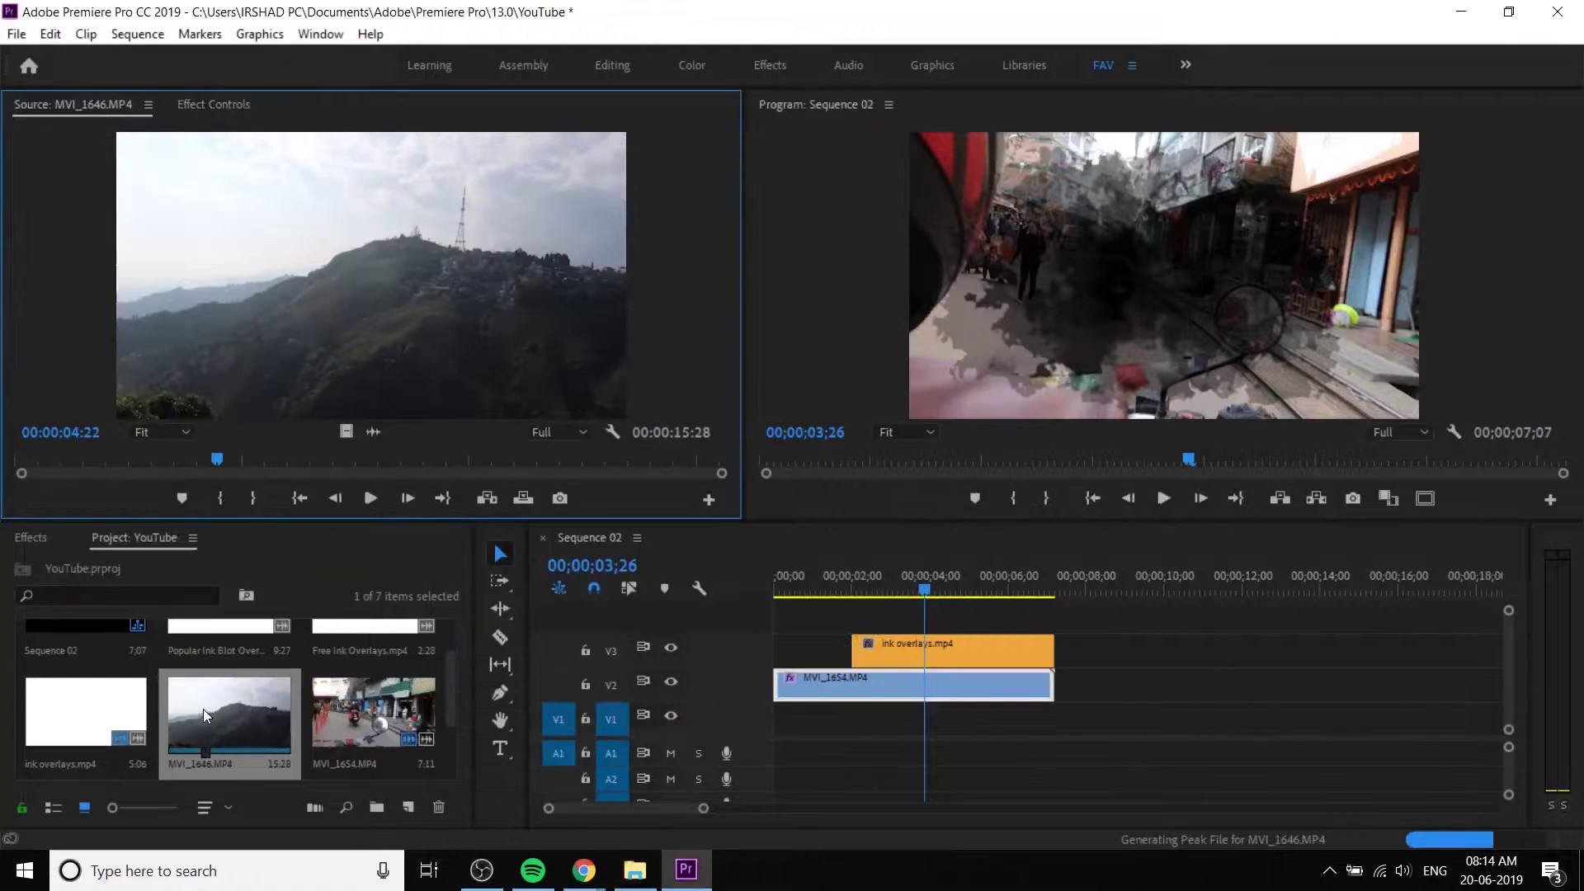
- Mark MVI_1646.MP4 out at 00:00:06:13 and place its video on V1 from the ink overlay's start, extended to end at 00;00;12;11
{"action": "left_click_drag", "start_coordinate": [48, 465], "coordinate": [125, 462]}
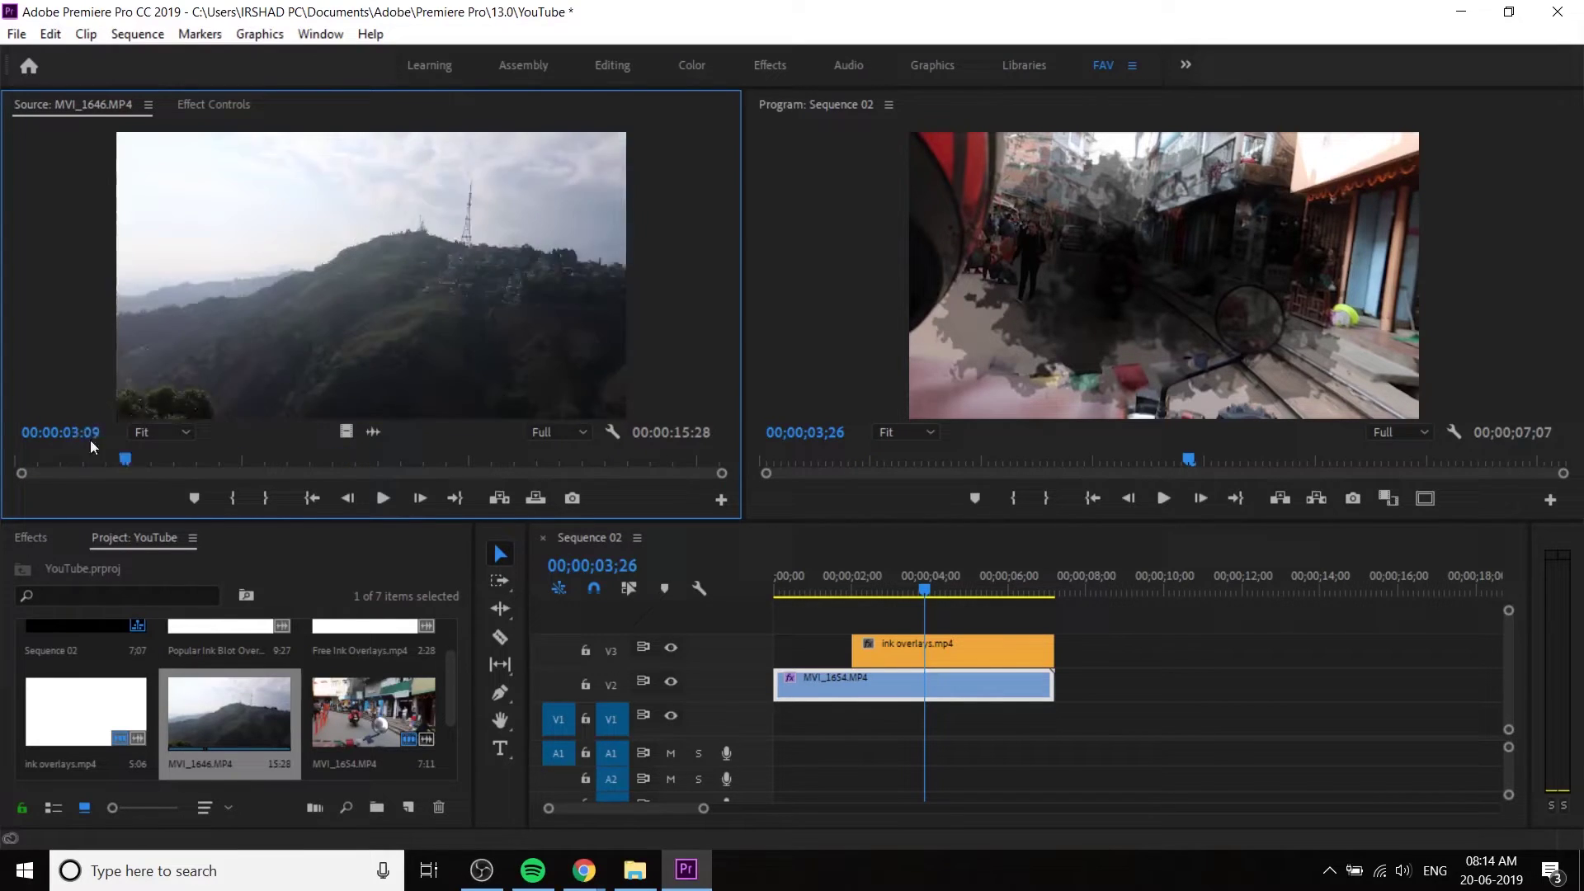
{"action": "left_click", "coordinate": [302, 459]}
{"action": "key", "text": "o"}
{"action": "left_click_drag", "start_coordinate": [347, 431], "coordinate": [863, 722]}
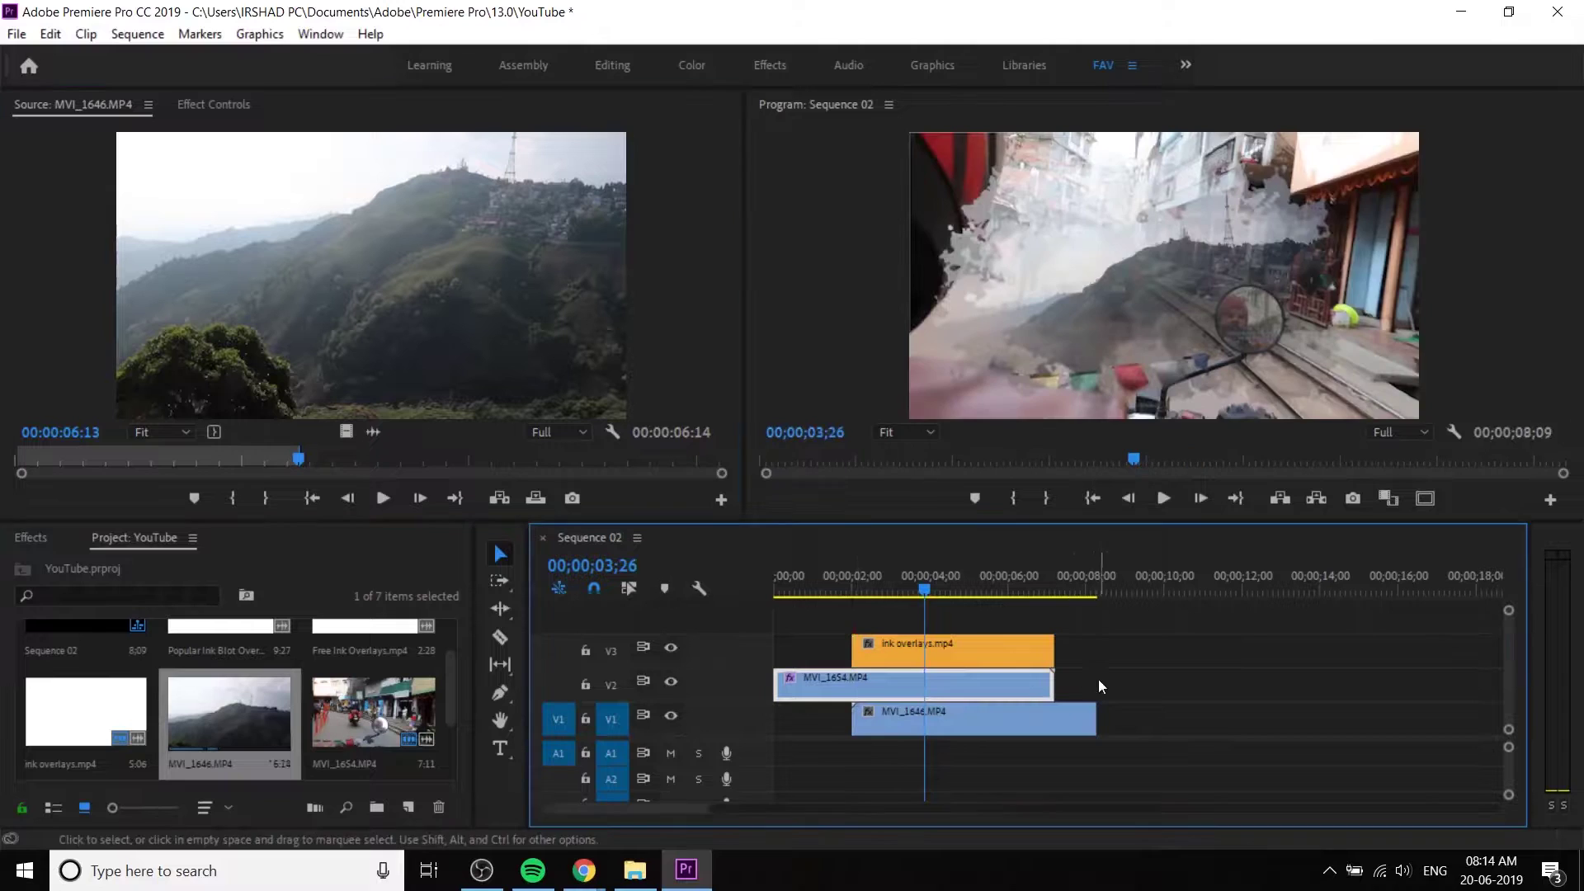
{"action": "left_click_drag", "start_coordinate": [1097, 718], "coordinate": [1255, 718]}
- Play the ink transition from the overlay's start, stop, and inspect the frame at 00;00;00;23
{"action": "left_click_drag", "start_coordinate": [847, 579], "coordinate": [855, 643]}
{"action": "key", "text": "space"}
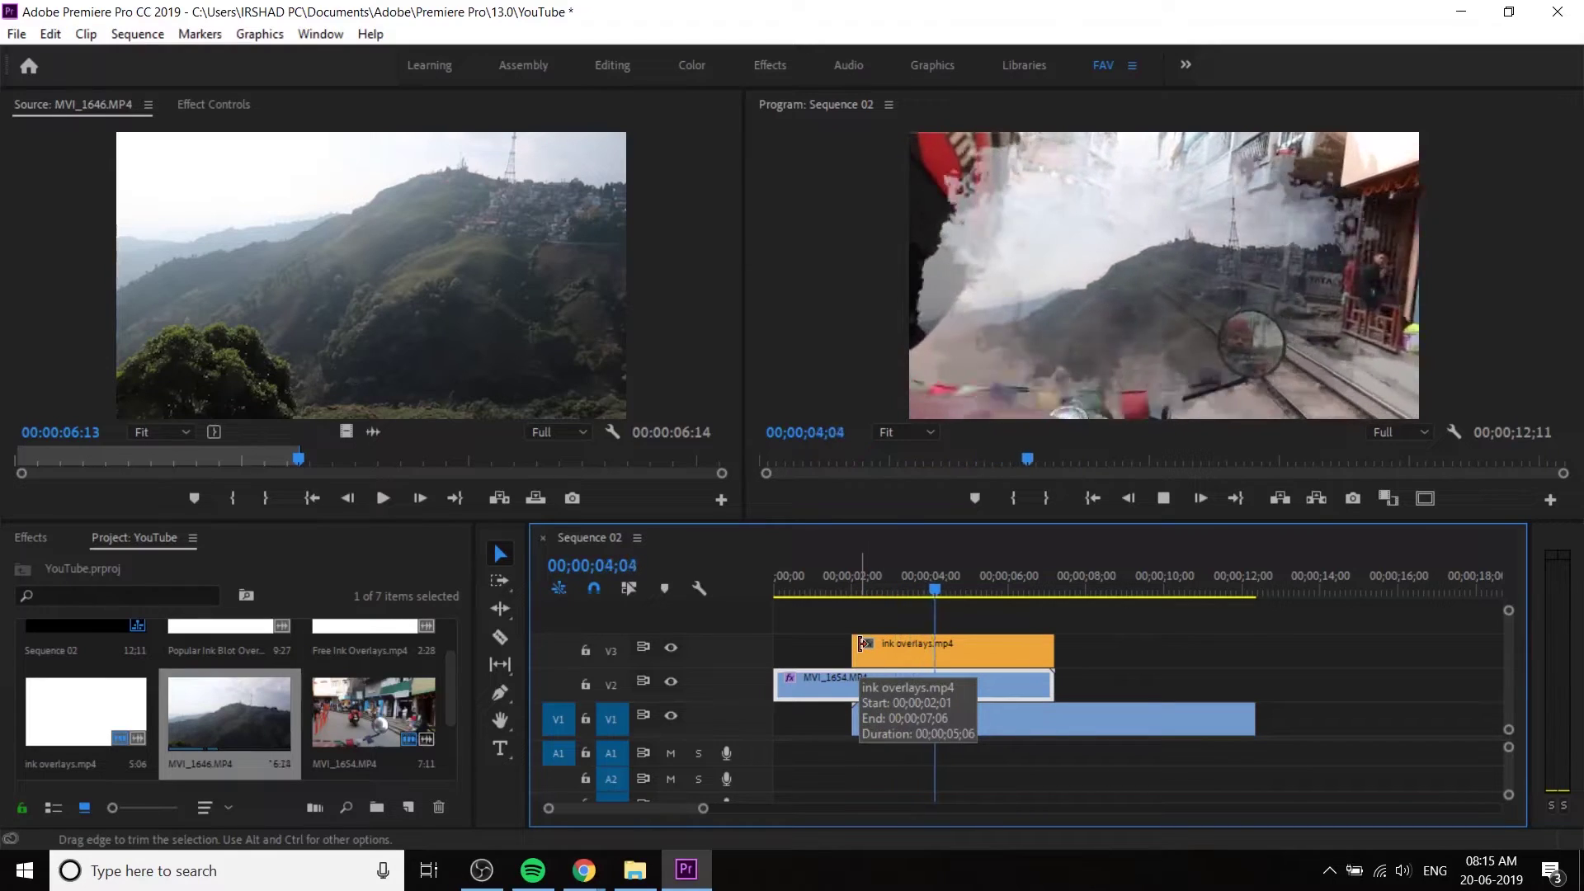
{"action": "key", "text": "space"}
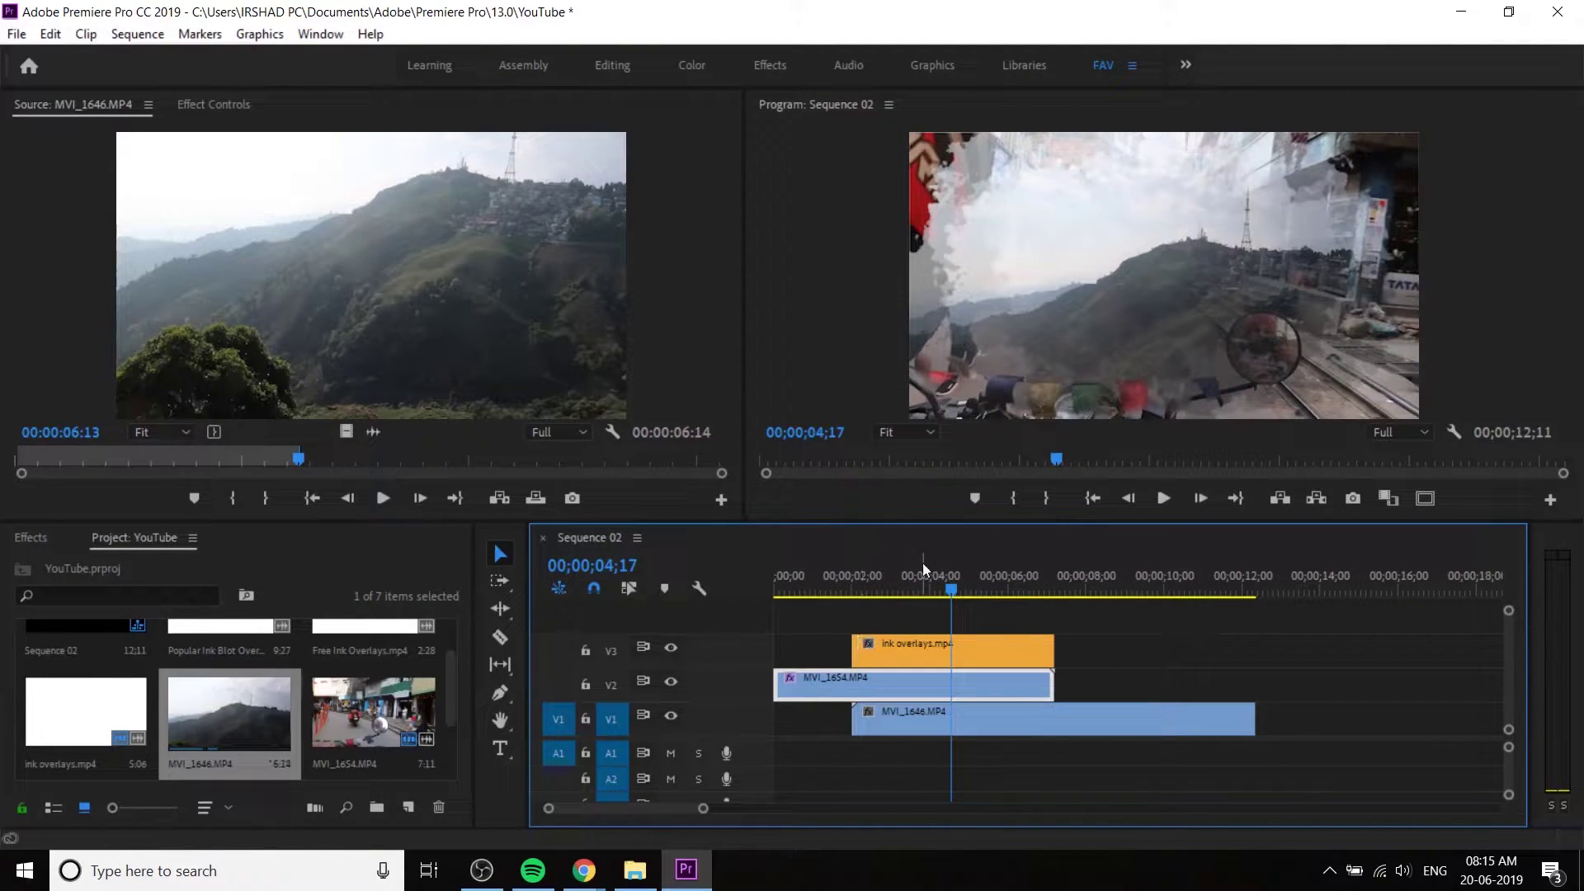
{"action": "left_click", "coordinate": [884, 591]}
{"action": "left_click_drag", "start_coordinate": [884, 590], "coordinate": [804, 600]}
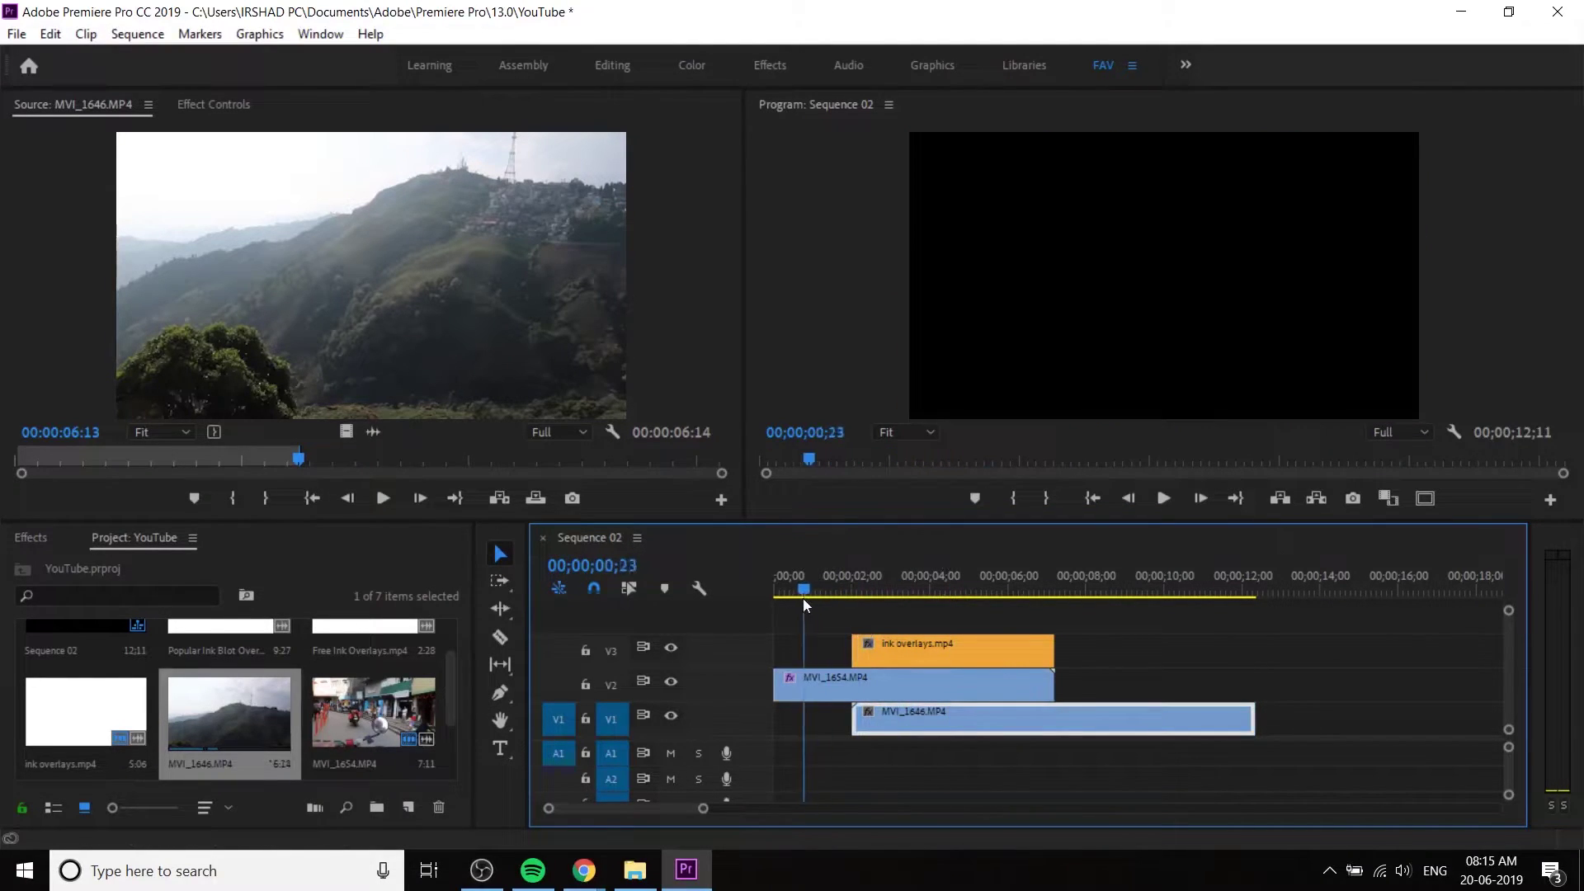
- Examine the empty stretch on V3 before ink overlays.mp4 and the frame where the overlay begins at 00;00;02;02
{"action": "left_click", "coordinate": [797, 642]}
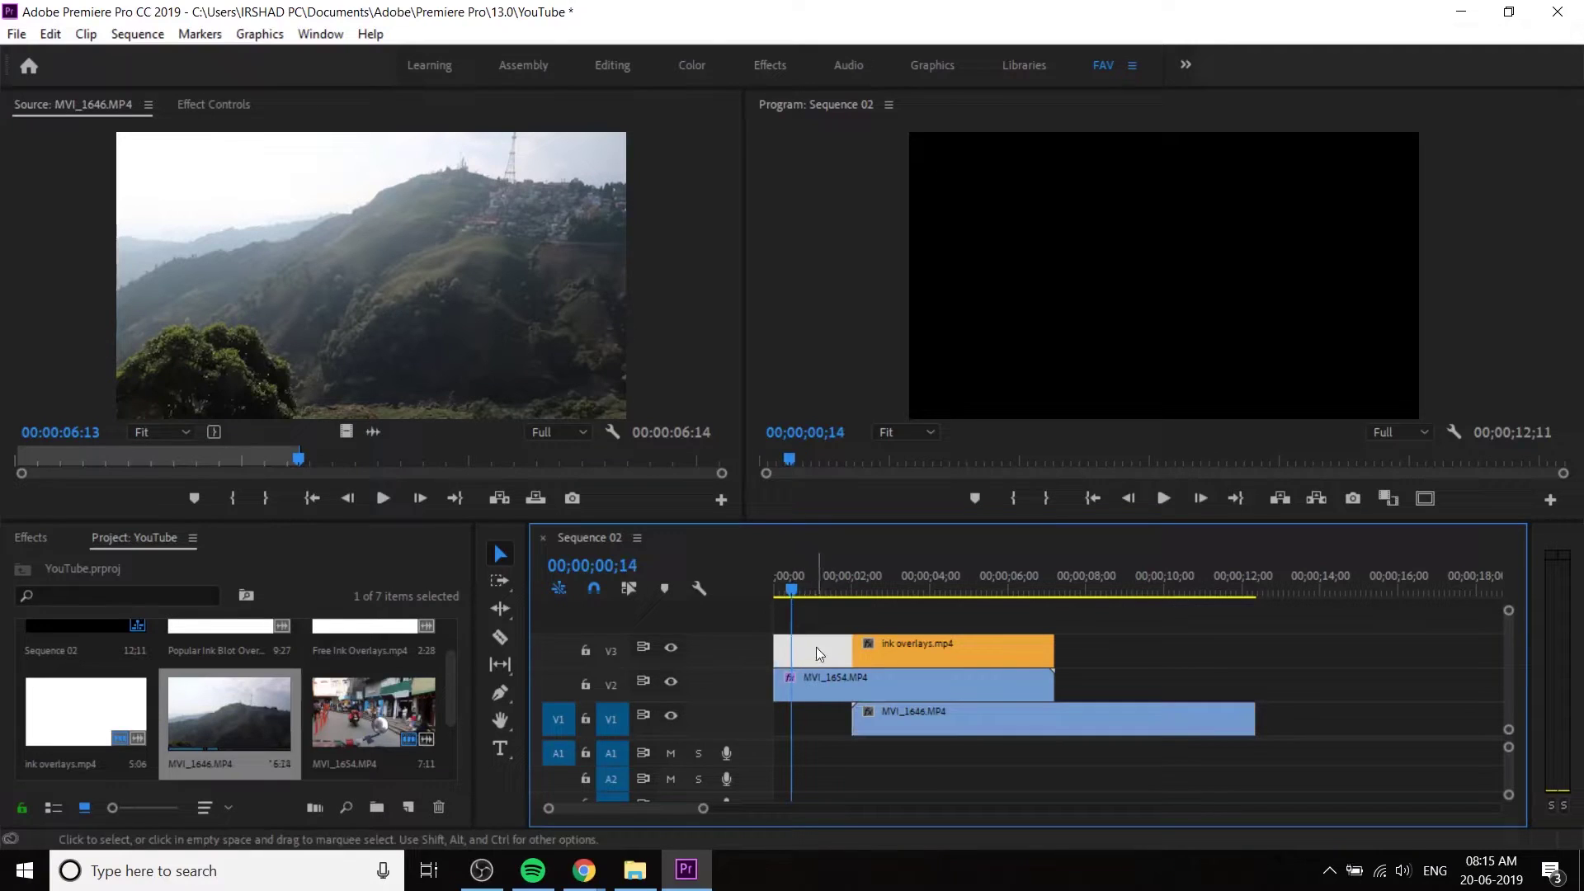
{"action": "left_click", "coordinate": [910, 607]}
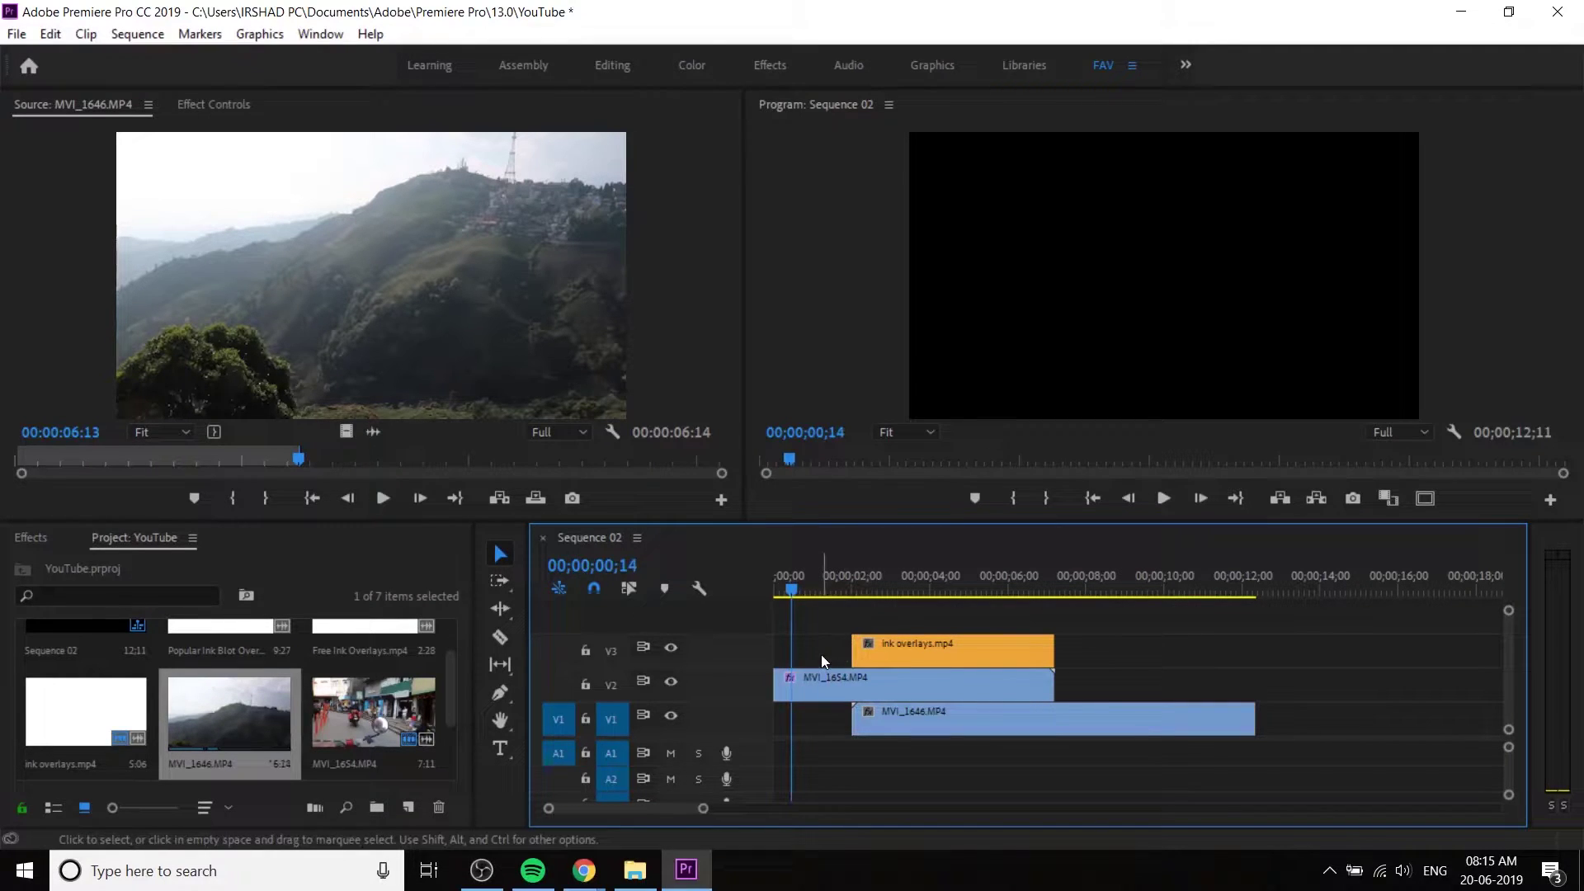
{"action": "left_click_drag", "start_coordinate": [813, 595], "coordinate": [861, 593]}
{"action": "left_click", "coordinate": [869, 654]}
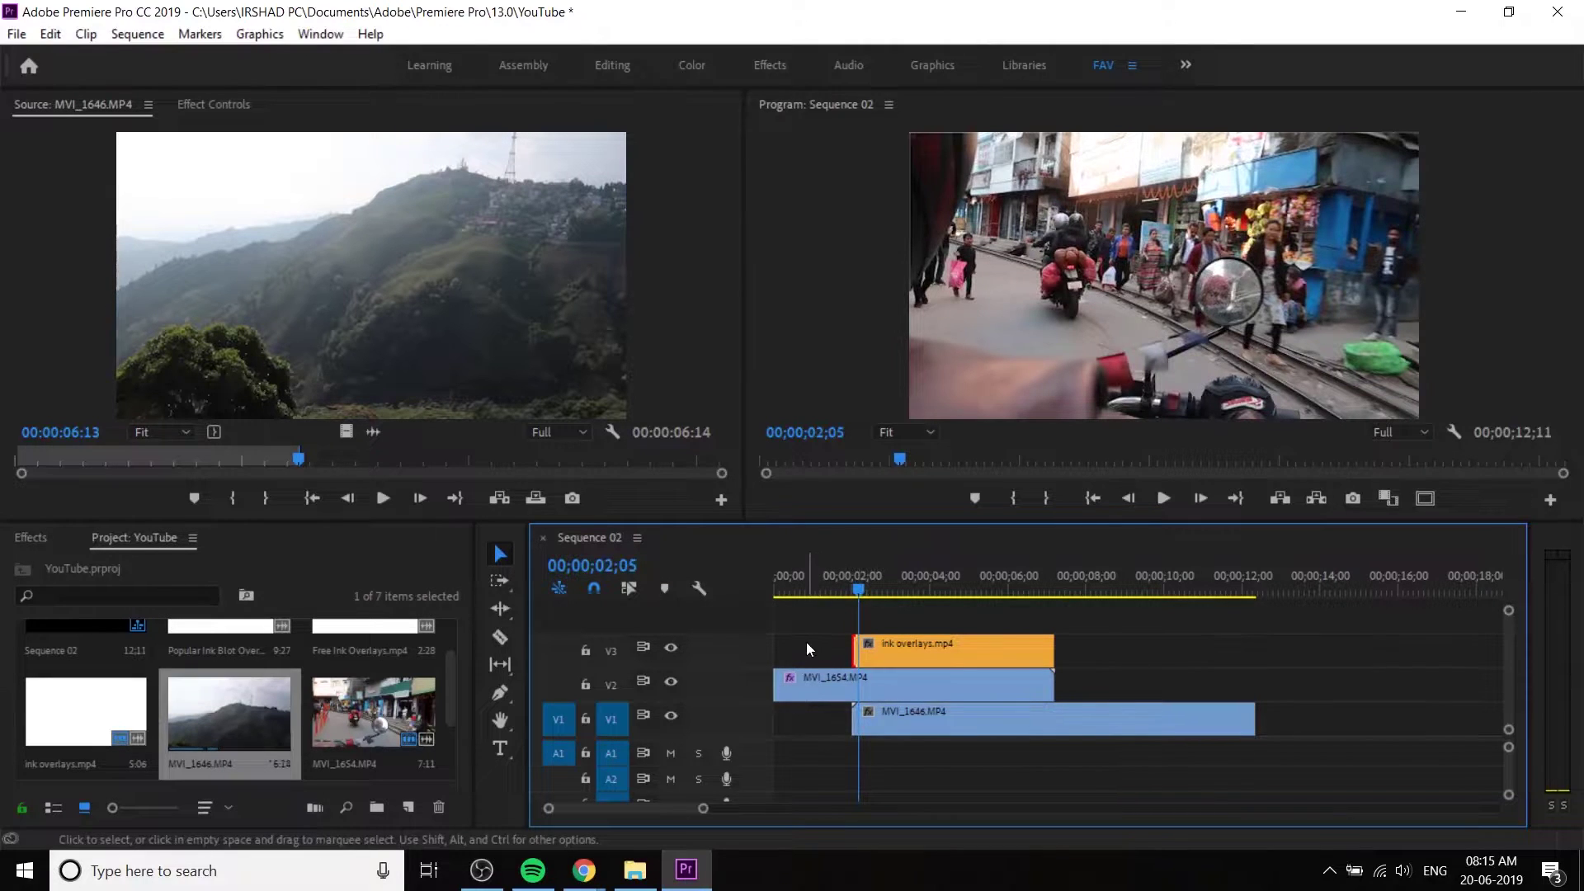
{"action": "left_click_drag", "start_coordinate": [863, 575], "coordinate": [854, 576]}
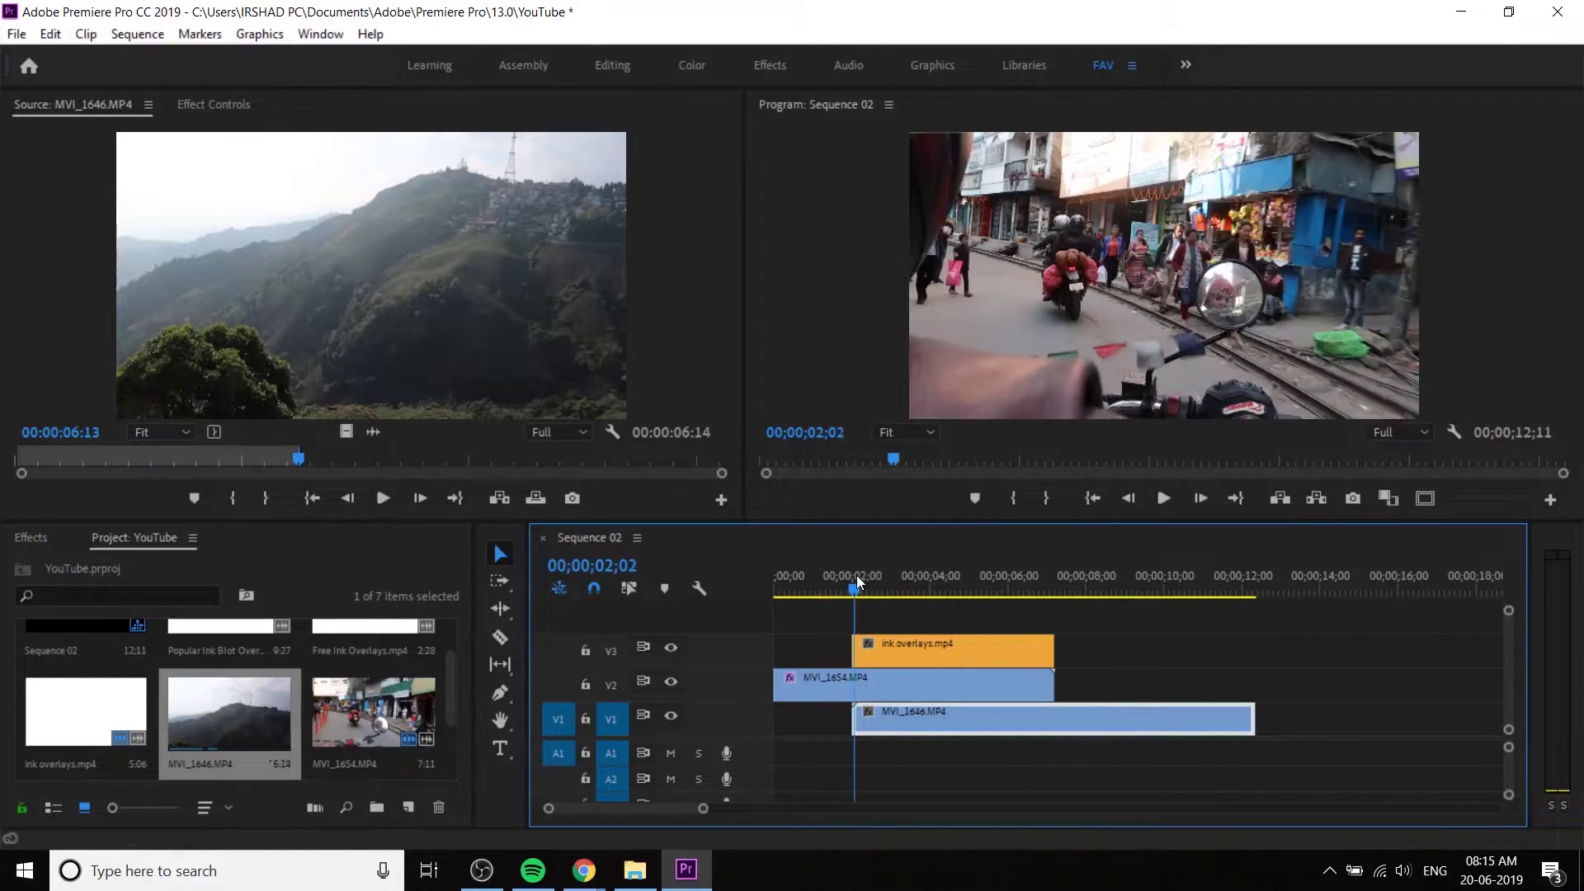
{"action": "scroll", "coordinate": [914, 622], "scroll_direction": "up", "scroll_amount": 3}
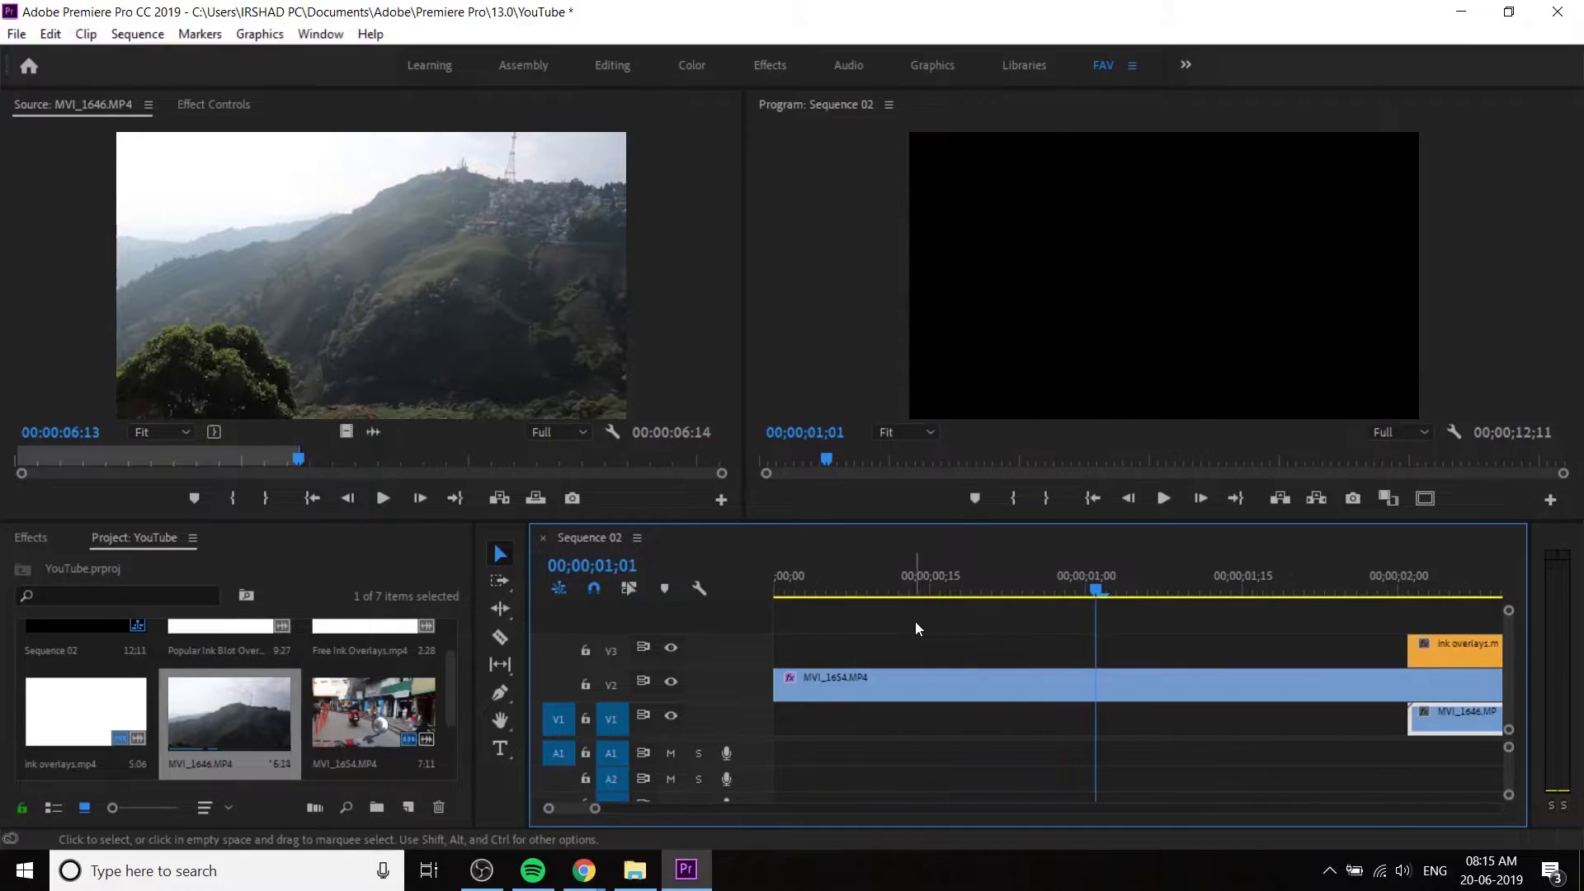
{"action": "scroll", "coordinate": [1063, 576], "scroll_direction": "down", "scroll_amount": 3}
{"action": "left_click", "coordinate": [938, 575]}
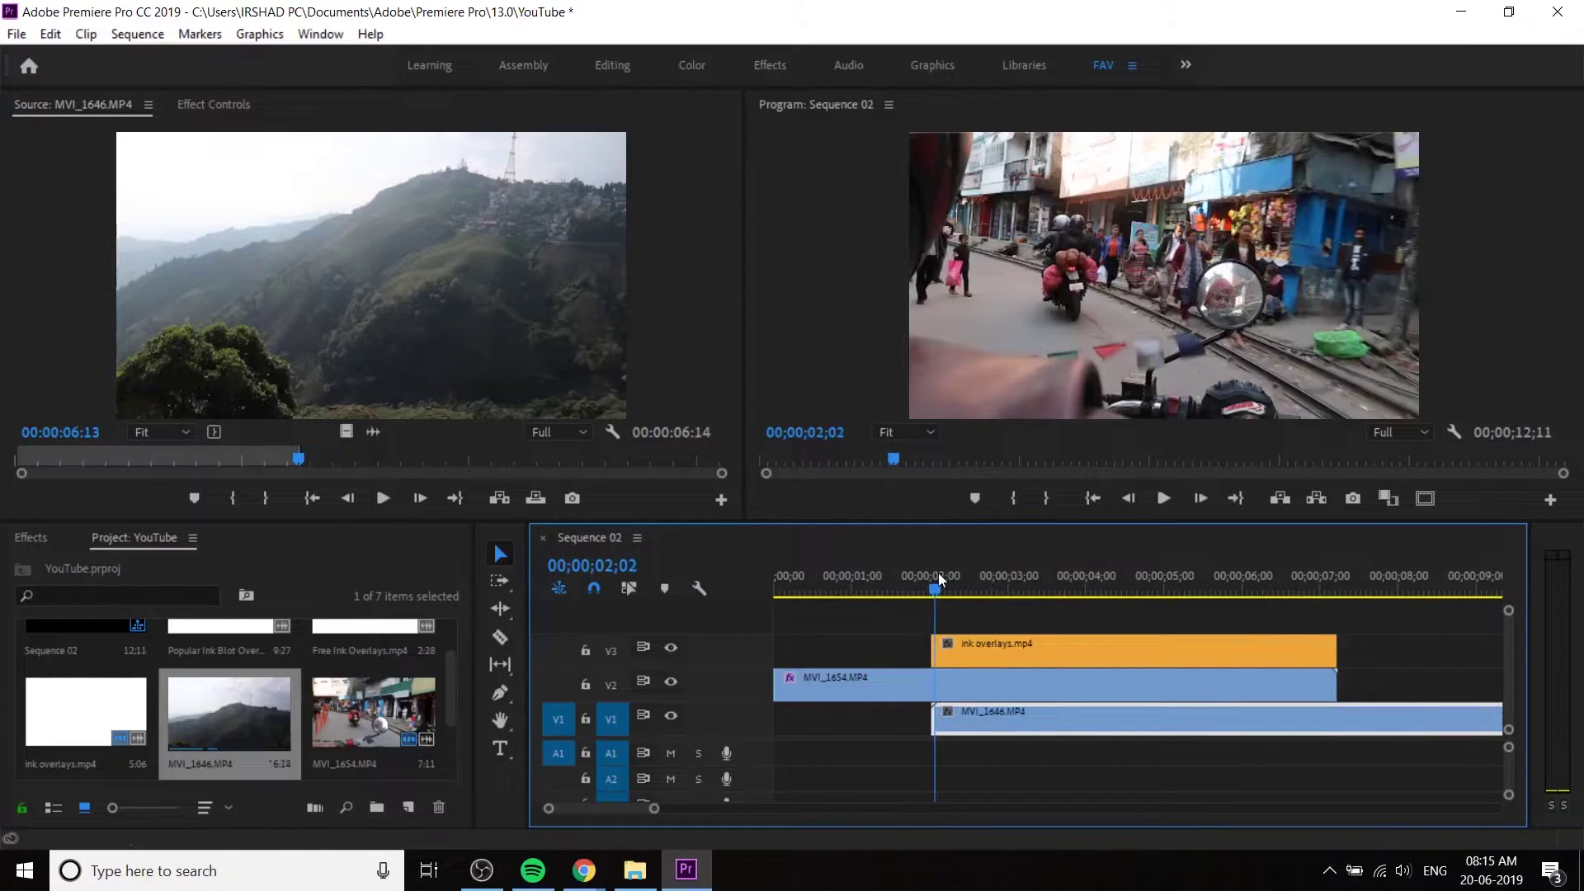
{"action": "left_click", "coordinate": [950, 660]}
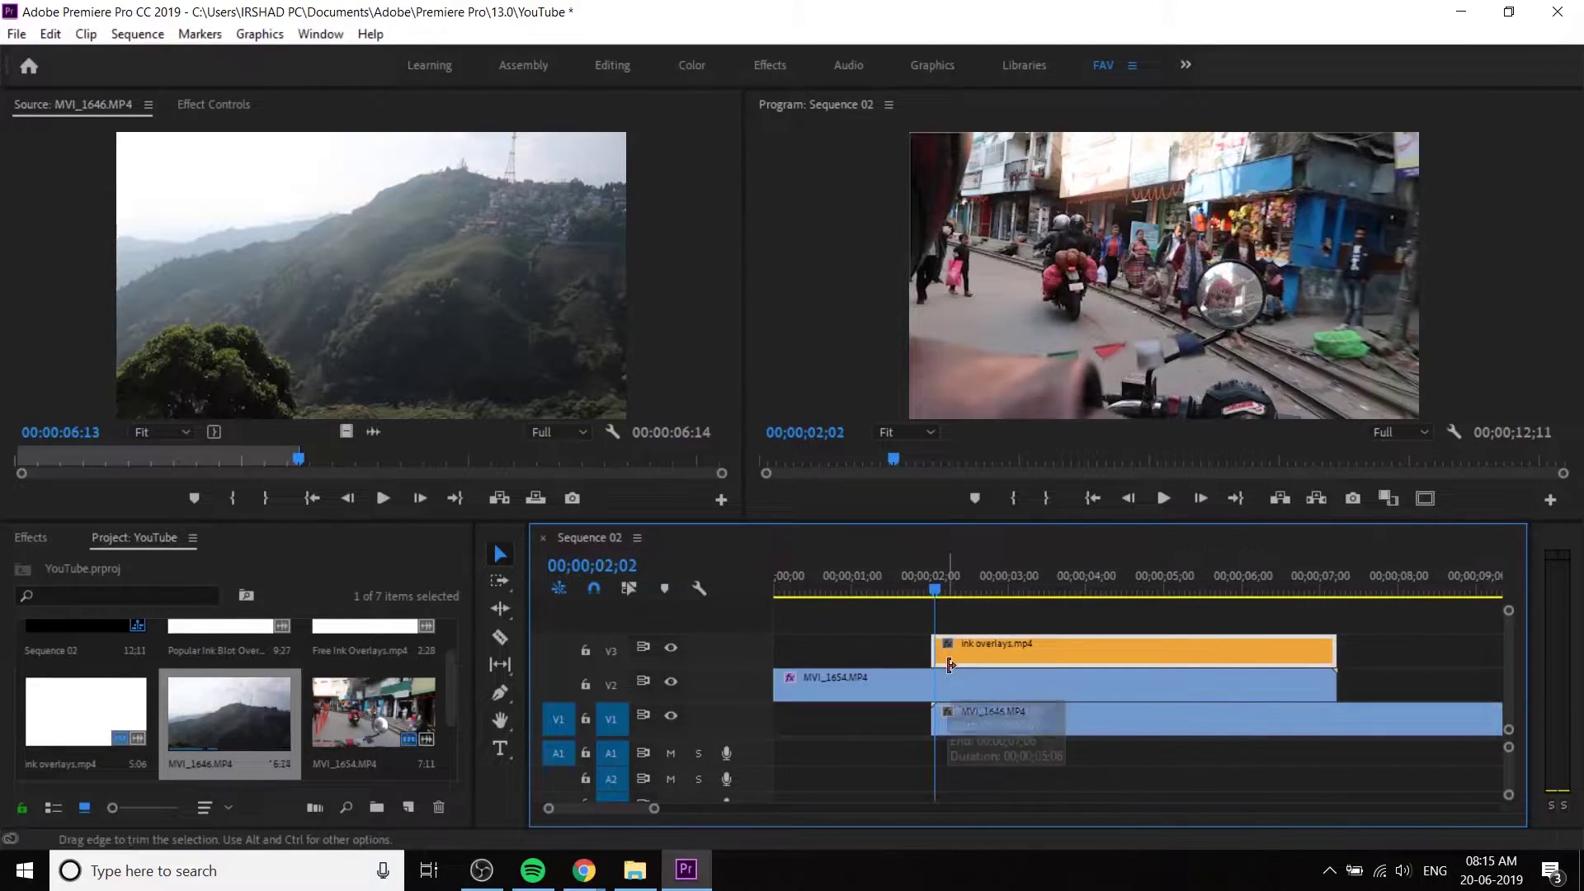
{"action": "right_click", "coordinate": [951, 665]}
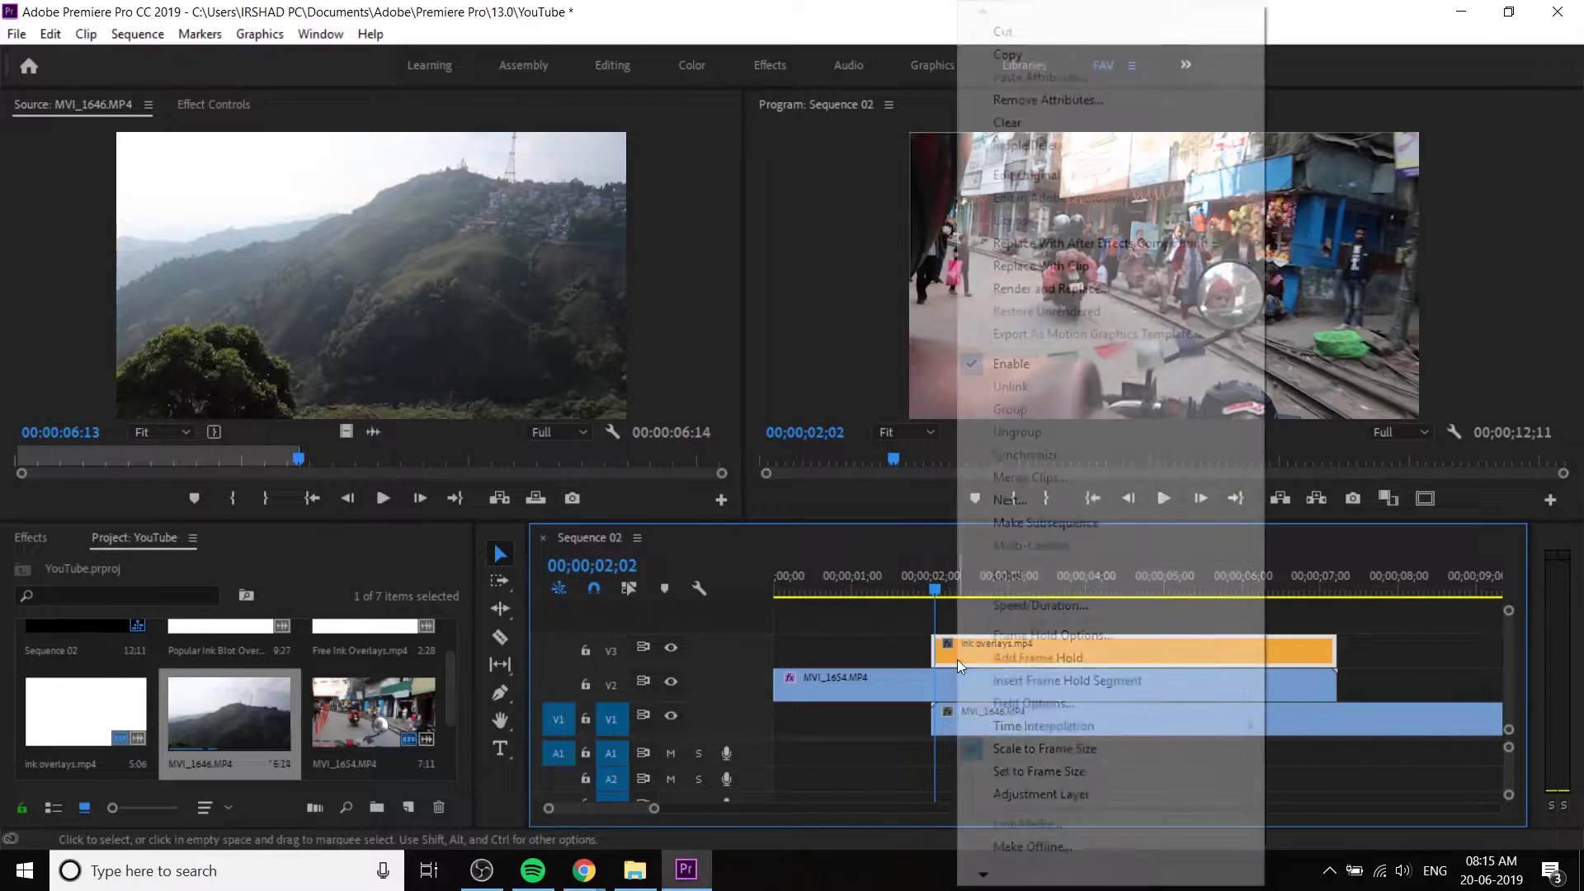
{"action": "left_click", "coordinate": [878, 616]}
{"action": "left_click", "coordinate": [896, 581]}
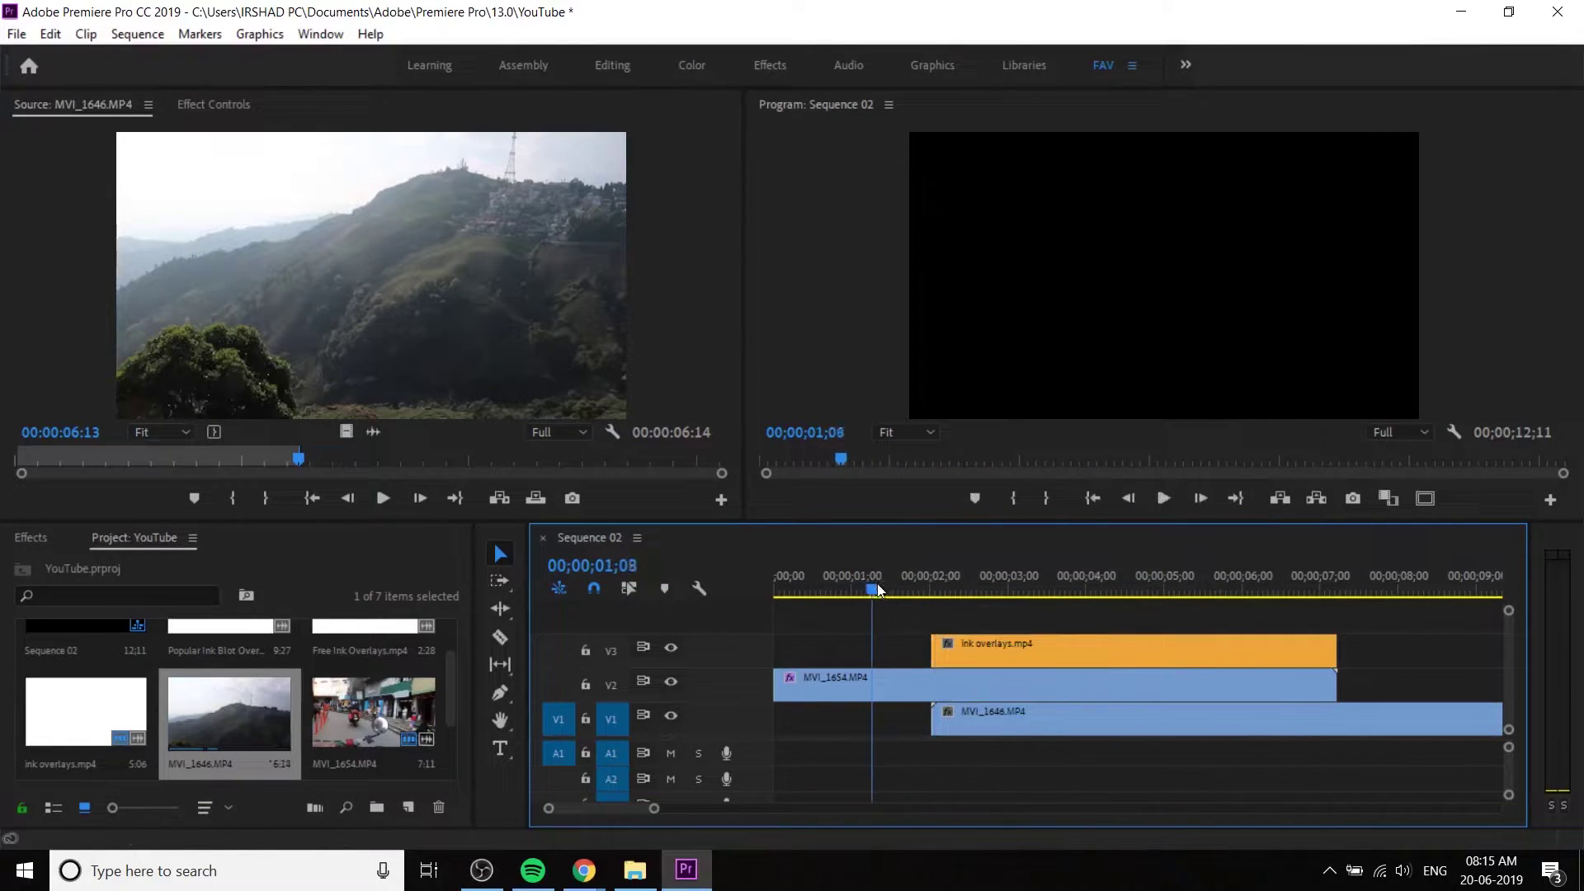
- Create a white (FFFFFF) colour matte named Color Matte
{"action": "left_click", "coordinate": [409, 808]}
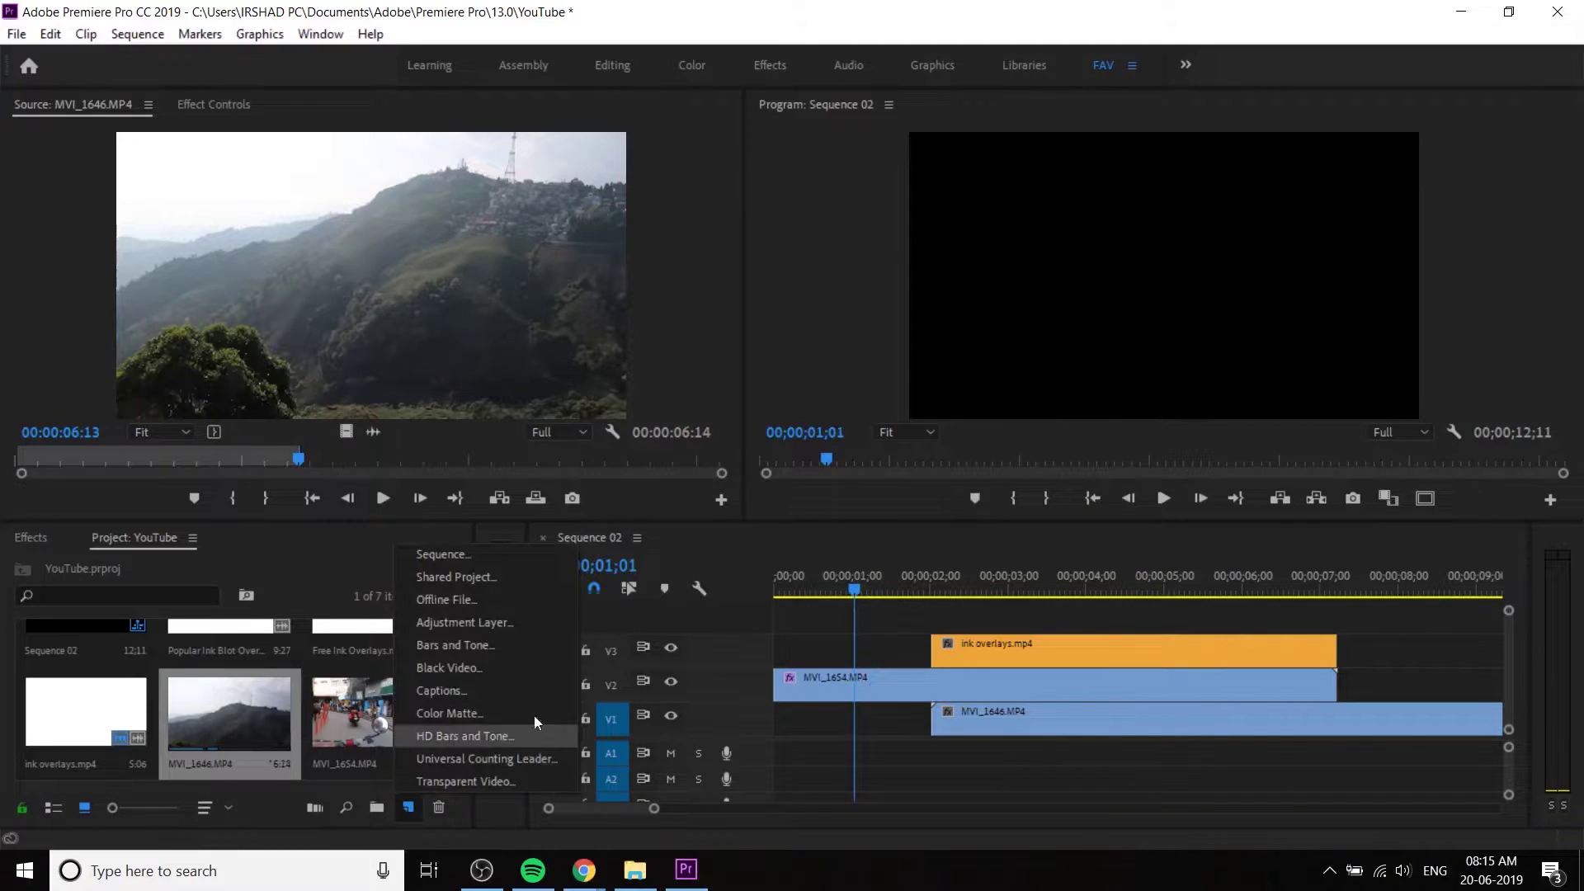
{"action": "left_click", "coordinate": [465, 714]}
{"action": "left_click", "coordinate": [838, 510]}
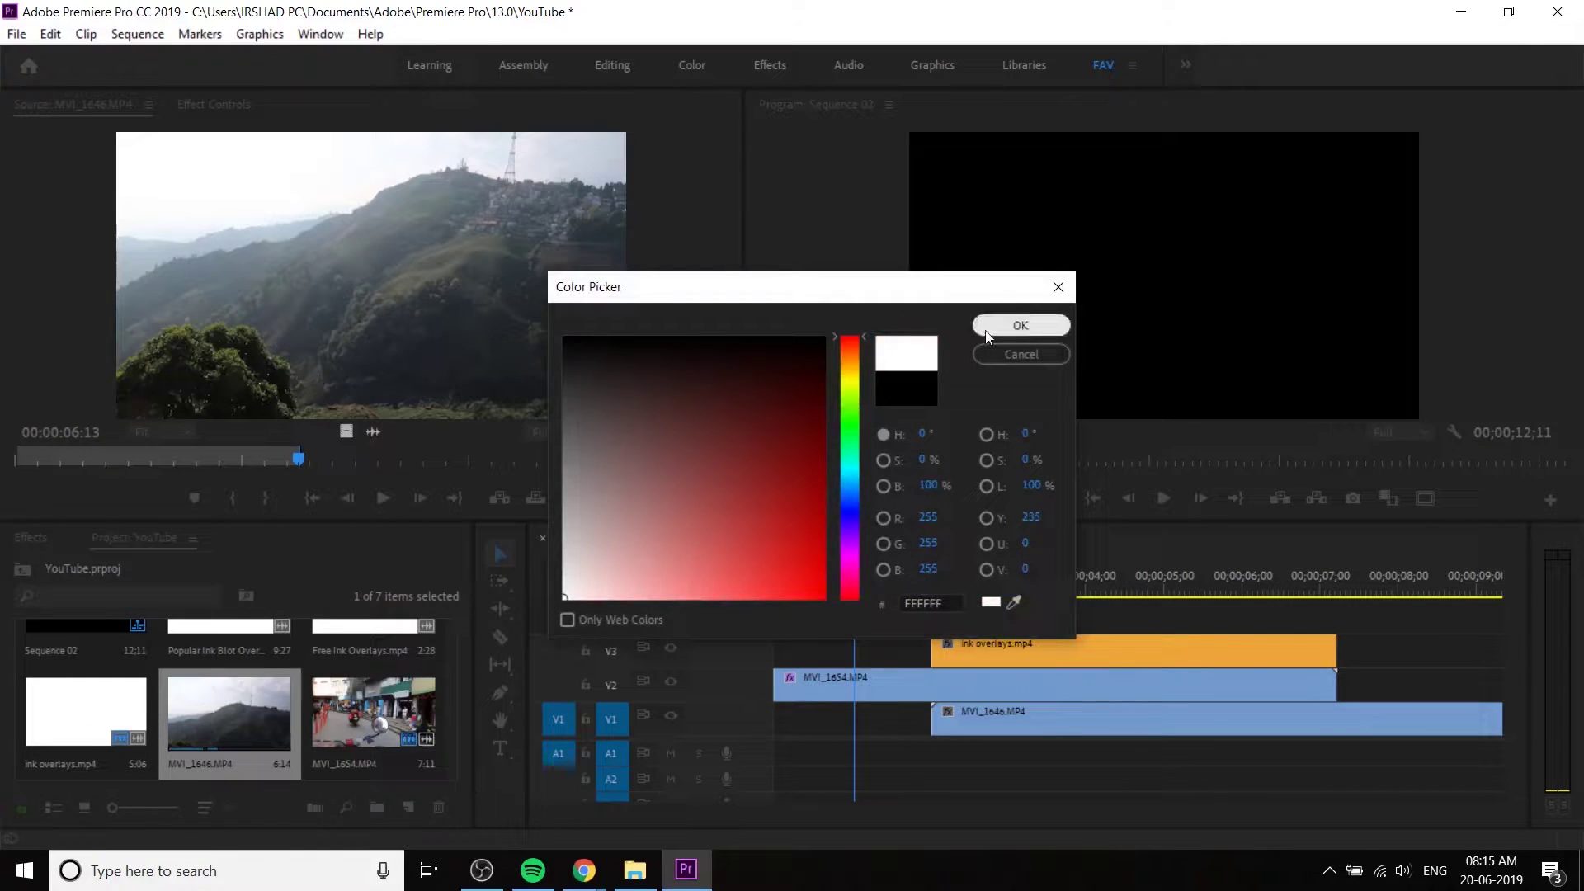
{"action": "left_click", "coordinate": [987, 333]}
{"action": "left_click", "coordinate": [753, 467]}
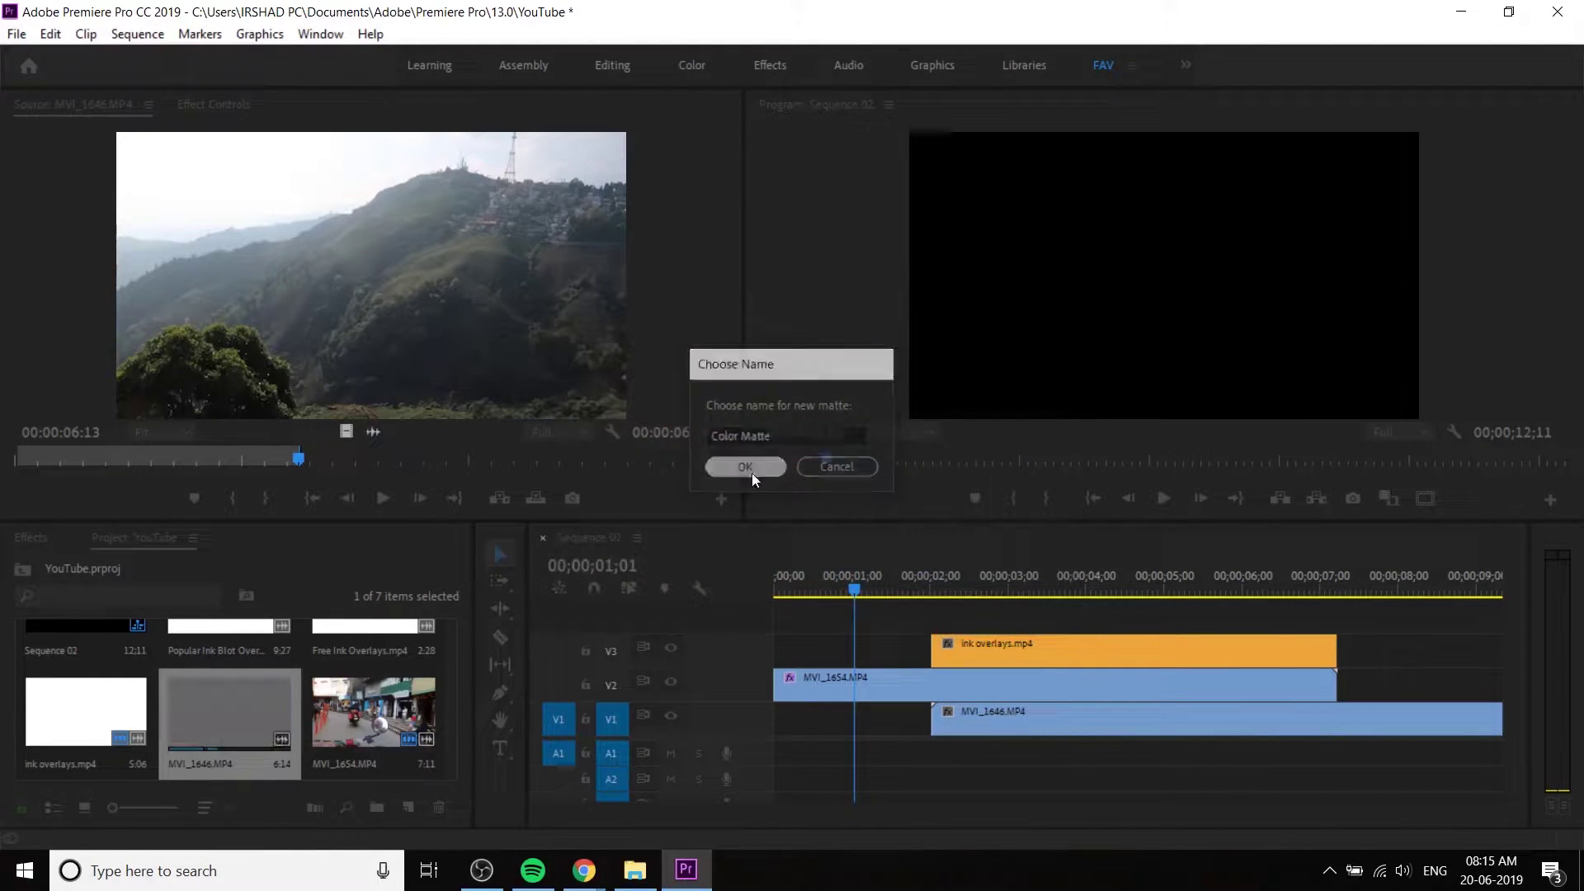
- Fill the gap on V3 before ink overlays.mp4 with the Color Matte and set its label colour to Mango
{"action": "left_click_drag", "start_coordinate": [229, 710], "coordinate": [788, 623]}
{"action": "mouse_move", "coordinate": [1158, 621]}
{"action": "left_mouse_down"}
{"action": "mouse_move", "coordinate": [874, 635]}
{"action": "mouse_move", "coordinate": [762, 611]}
{"action": "mouse_move", "coordinate": [866, 635]}
{"action": "left_mouse_up"}
{"action": "right_click", "coordinate": [853, 657]}
{"action": "mouse_move", "coordinate": [989, 572]}
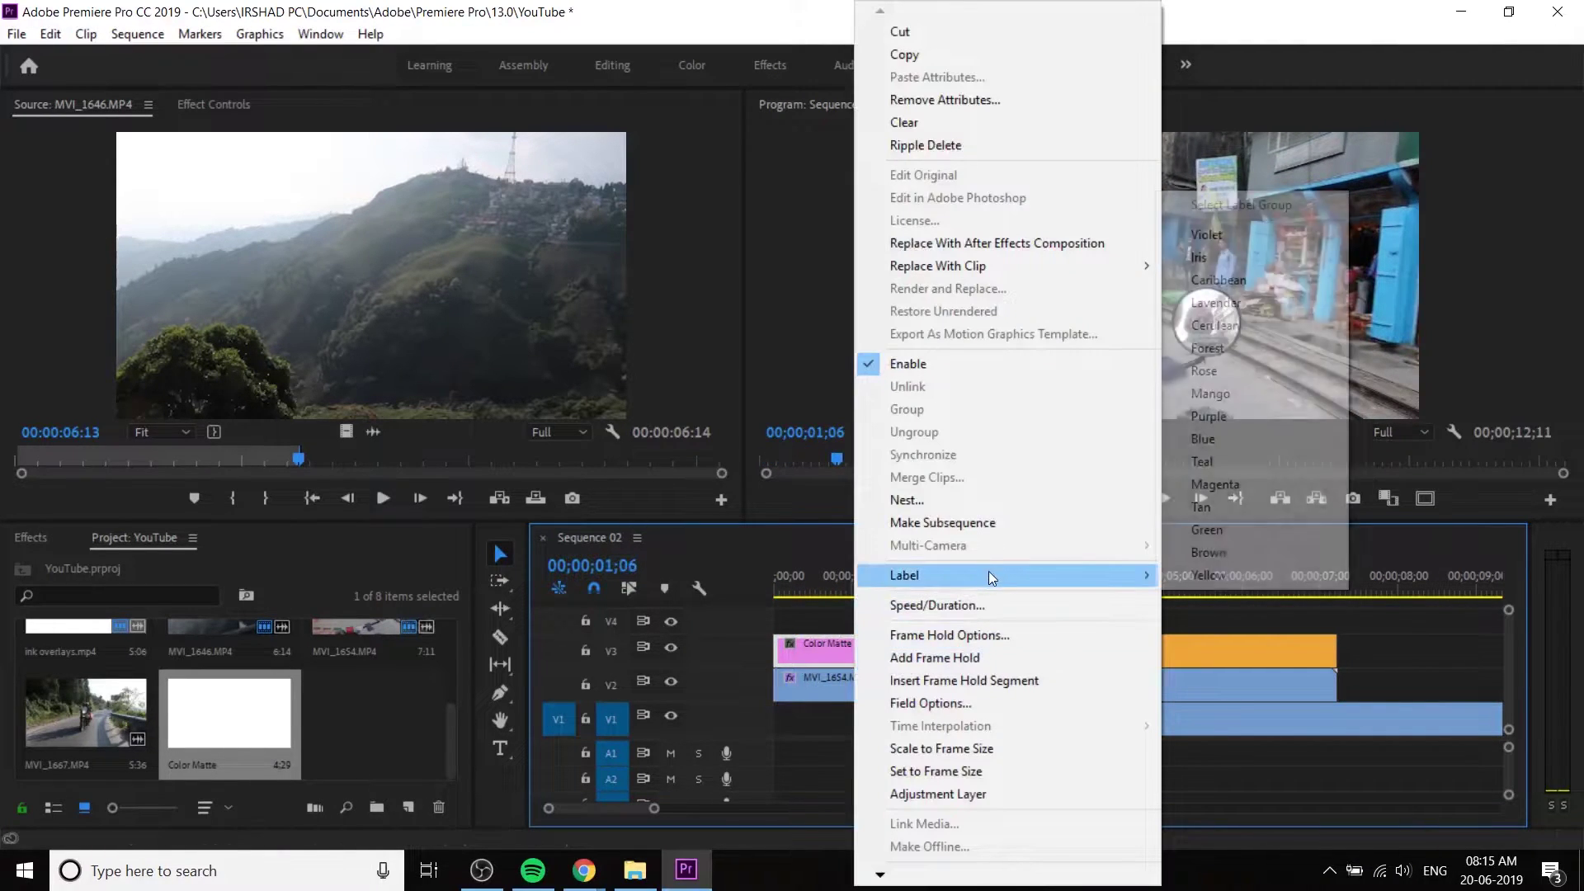
{"action": "left_click", "coordinate": [1210, 393]}
- Scrub through the ink transition to 00;00;06;00 and back to the middle of the overlay
{"action": "left_click_drag", "start_coordinate": [939, 602], "coordinate": [1246, 641]}
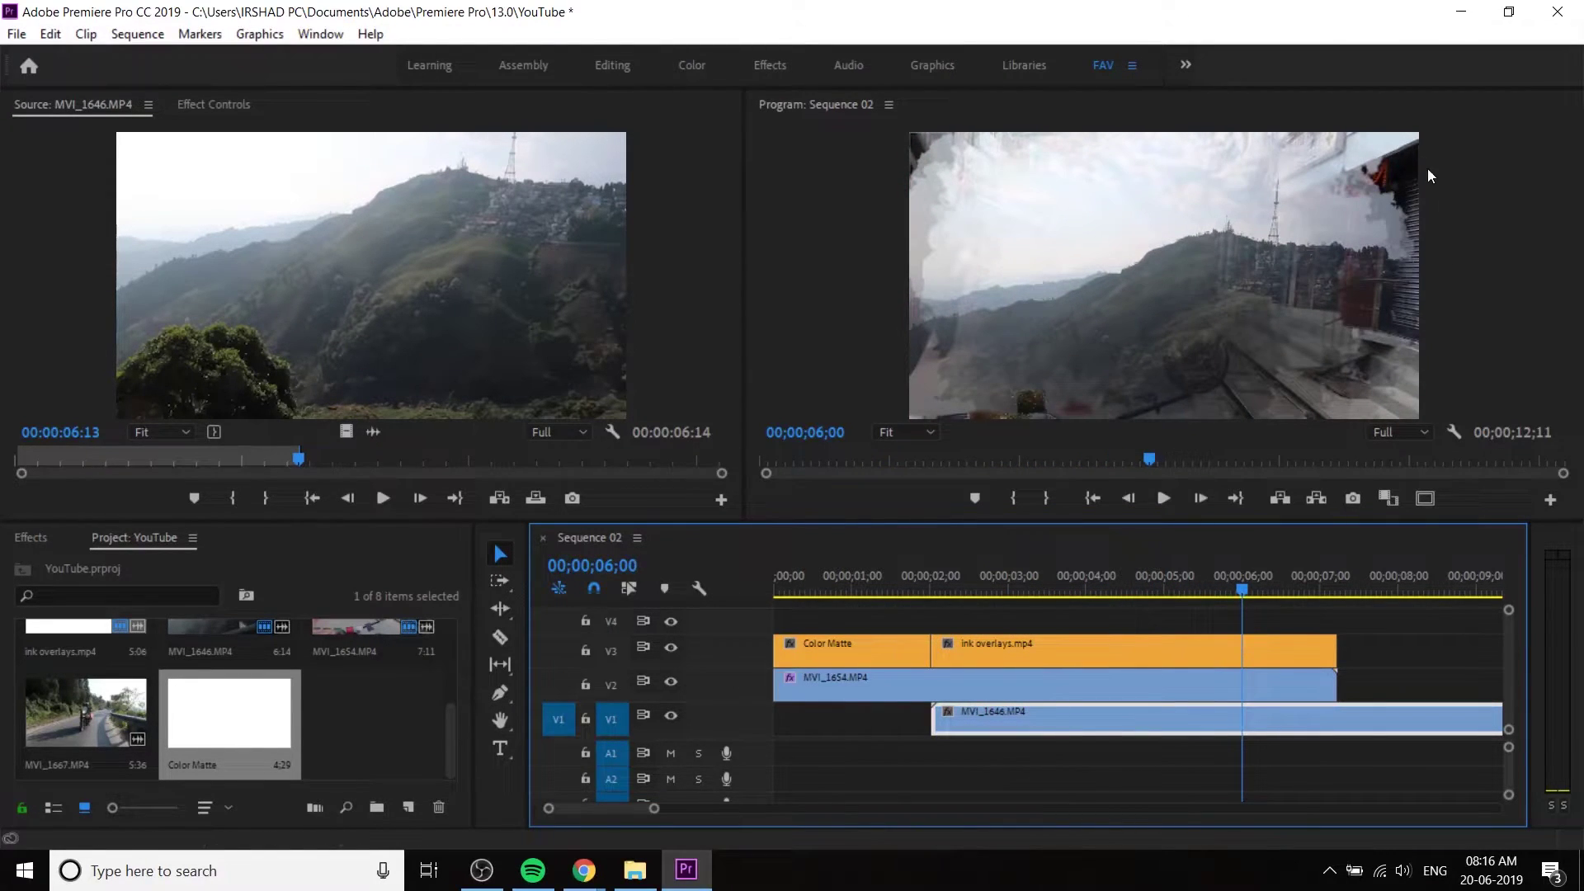
{"action": "left_click_drag", "start_coordinate": [1189, 582], "coordinate": [1083, 591]}
- Try a different scale on the ink overlays.mp4 clip, undo it, and inspect the clip's Opacity properties
{"action": "left_click", "coordinate": [1105, 650]}
{"action": "left_click", "coordinate": [1091, 587]}
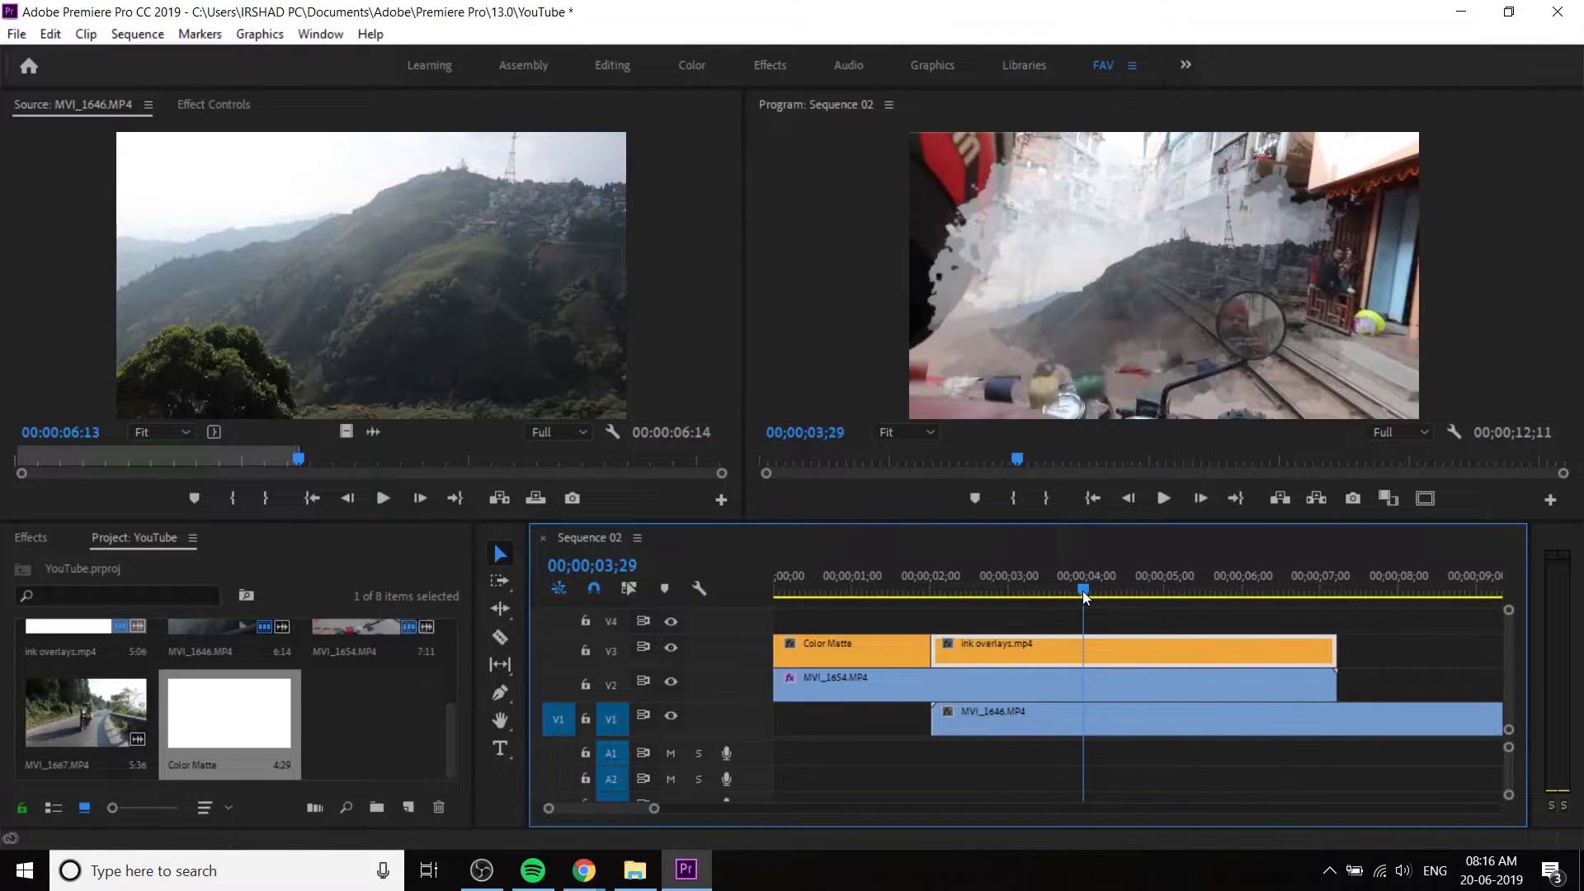
{"action": "key", "text": "shift+5"}
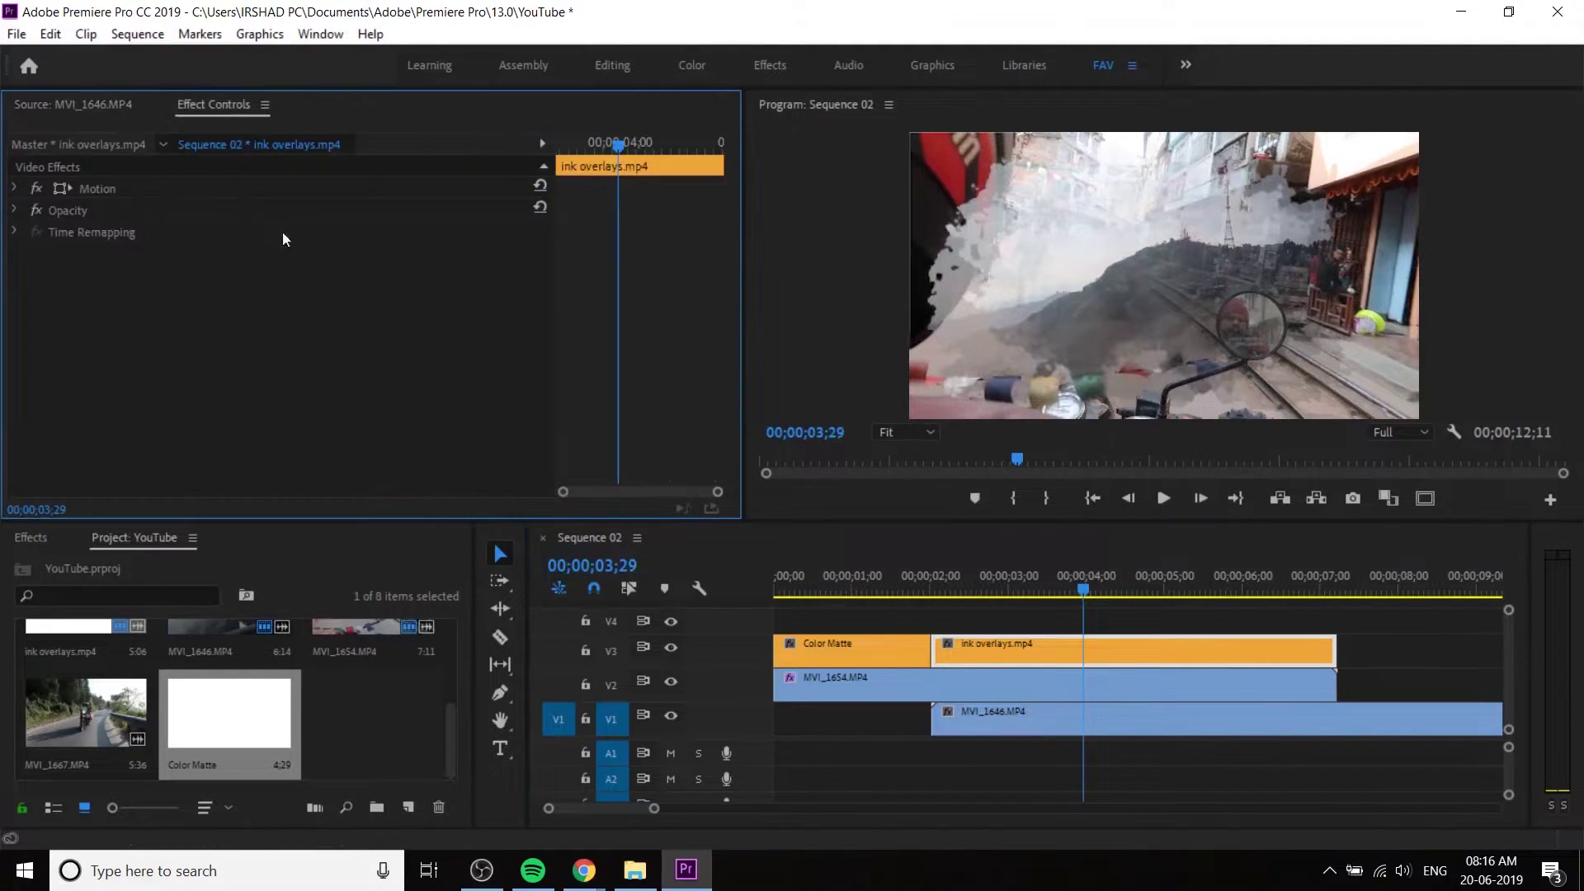
{"action": "left_click", "coordinate": [17, 188]}
{"action": "left_click_drag", "start_coordinate": [288, 231], "coordinate": [371, 231]}
{"action": "key", "text": "ctrl+z"}
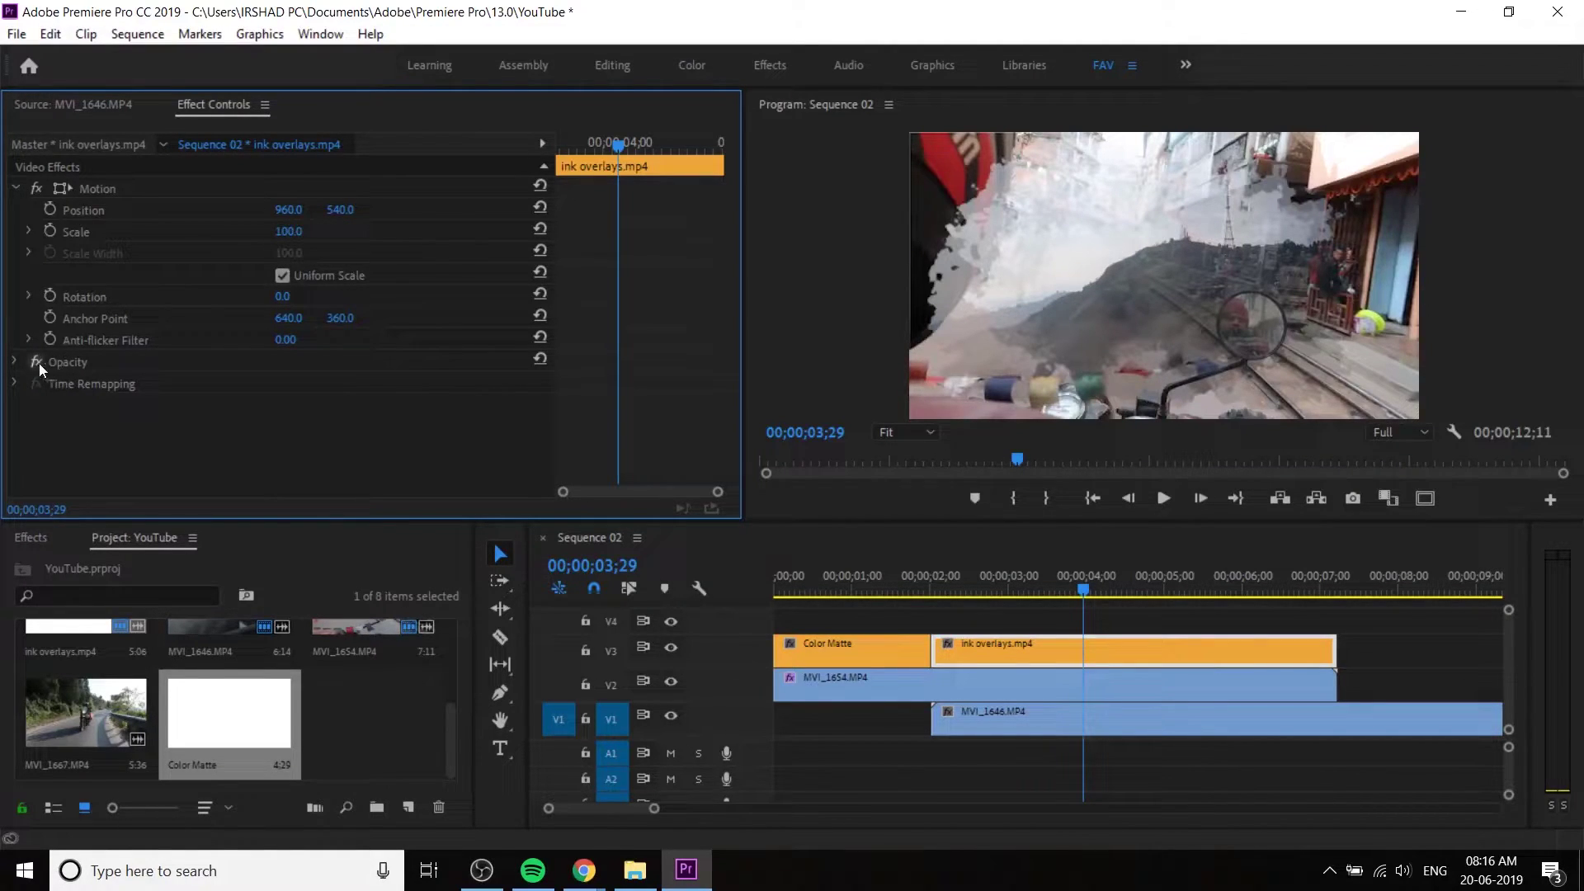
{"action": "left_click", "coordinate": [13, 361]}
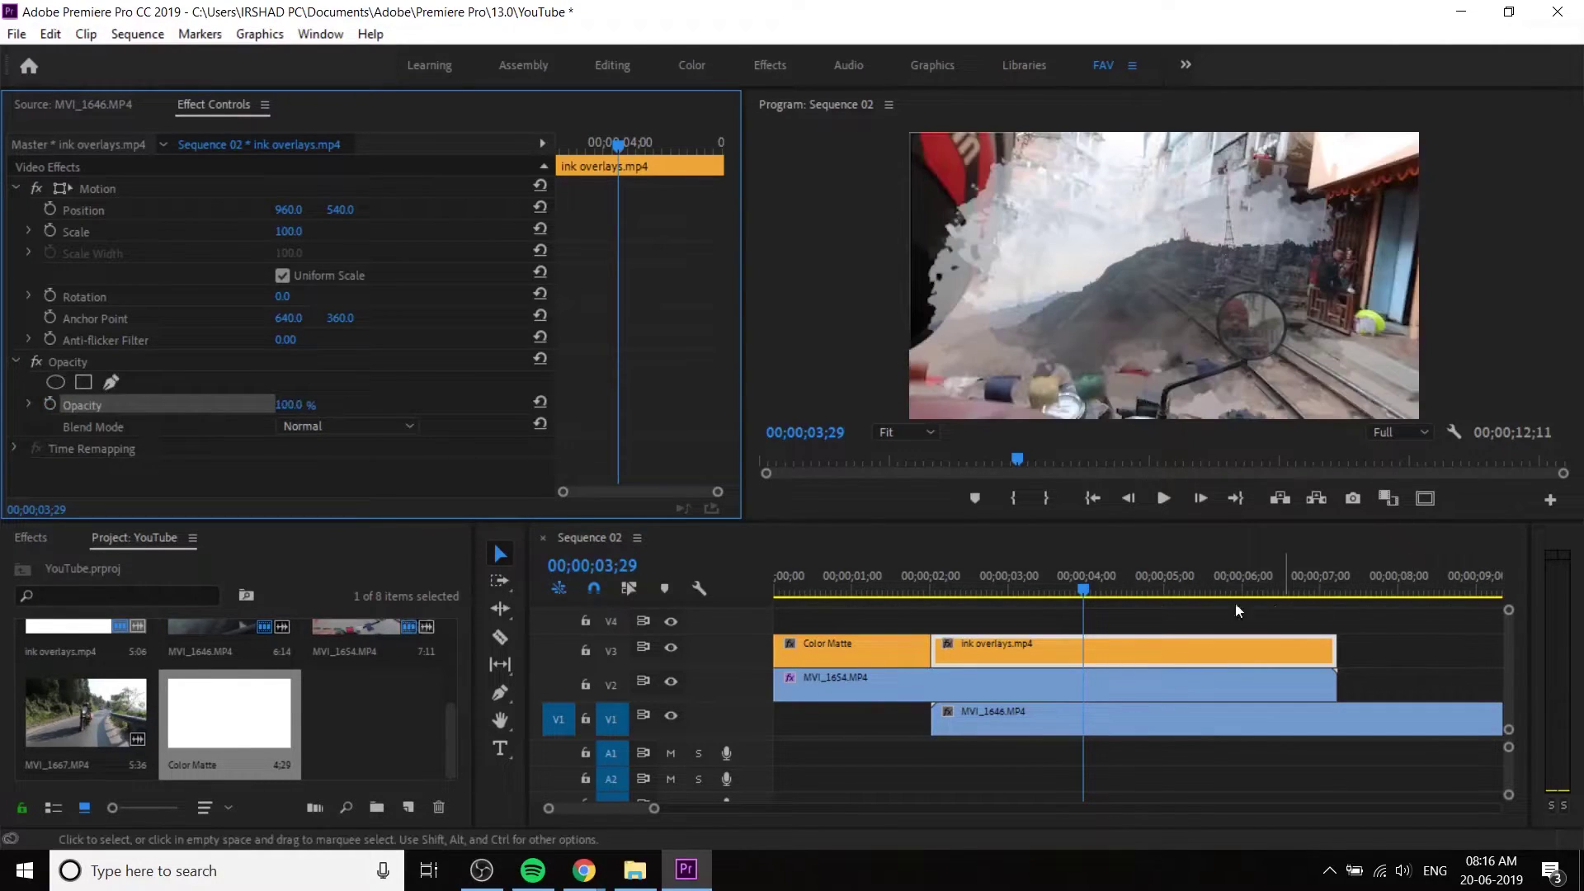
{"action": "left_click", "coordinate": [1072, 581]}
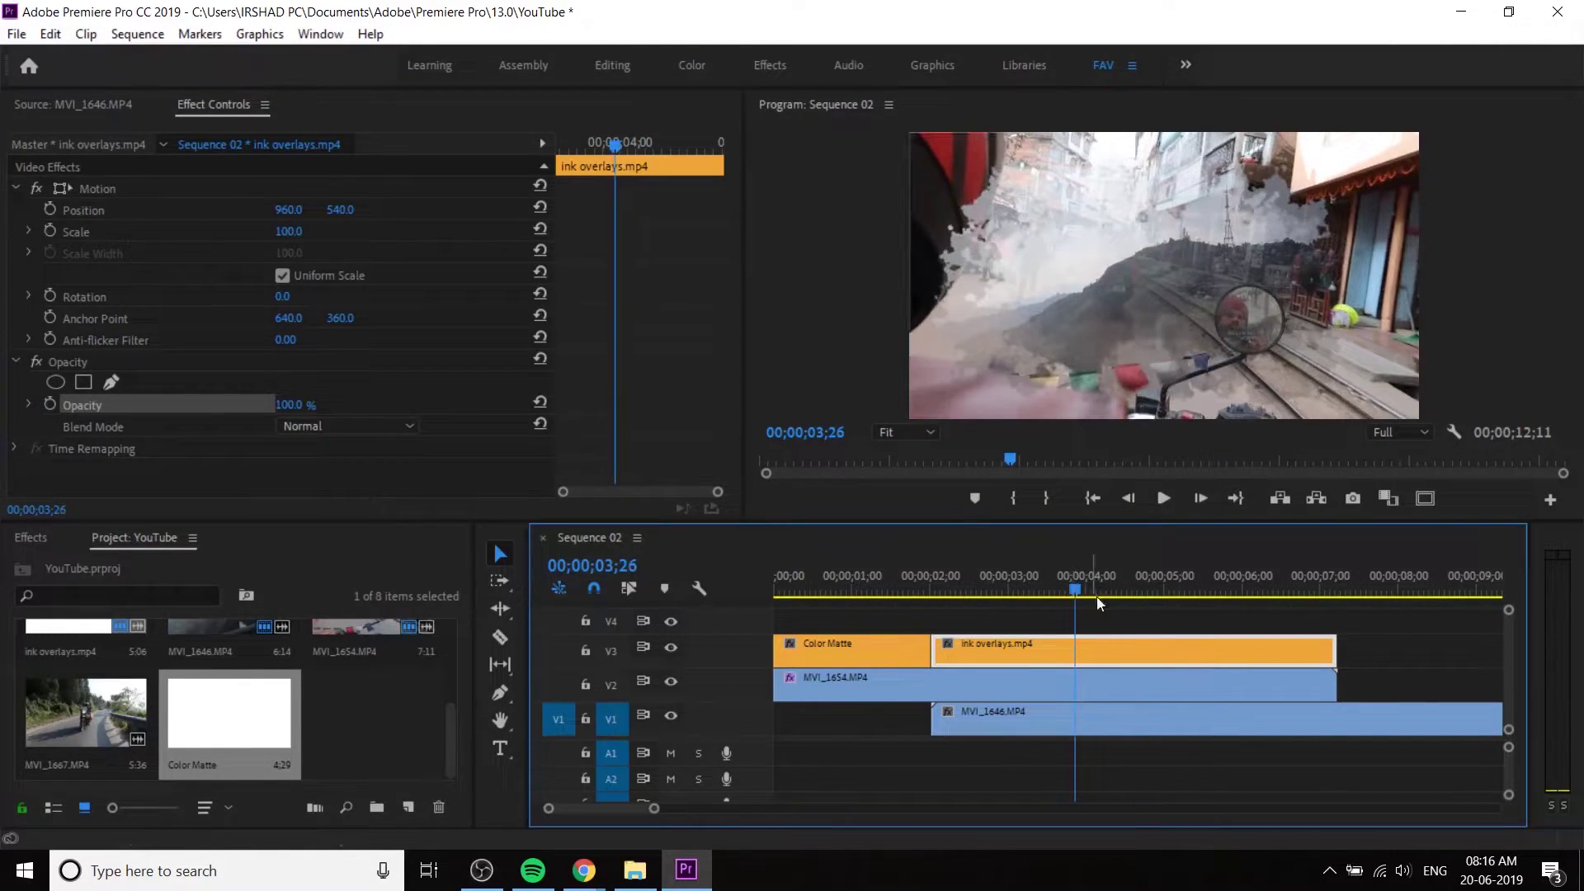
- Keyframe the ink overlays.mp4 clip's Scale from 100 at 00;00;03;26 to 124 at 00;00;06;16
{"action": "left_click", "coordinate": [52, 230]}
{"action": "left_click_drag", "start_coordinate": [1077, 590], "coordinate": [1285, 631]}
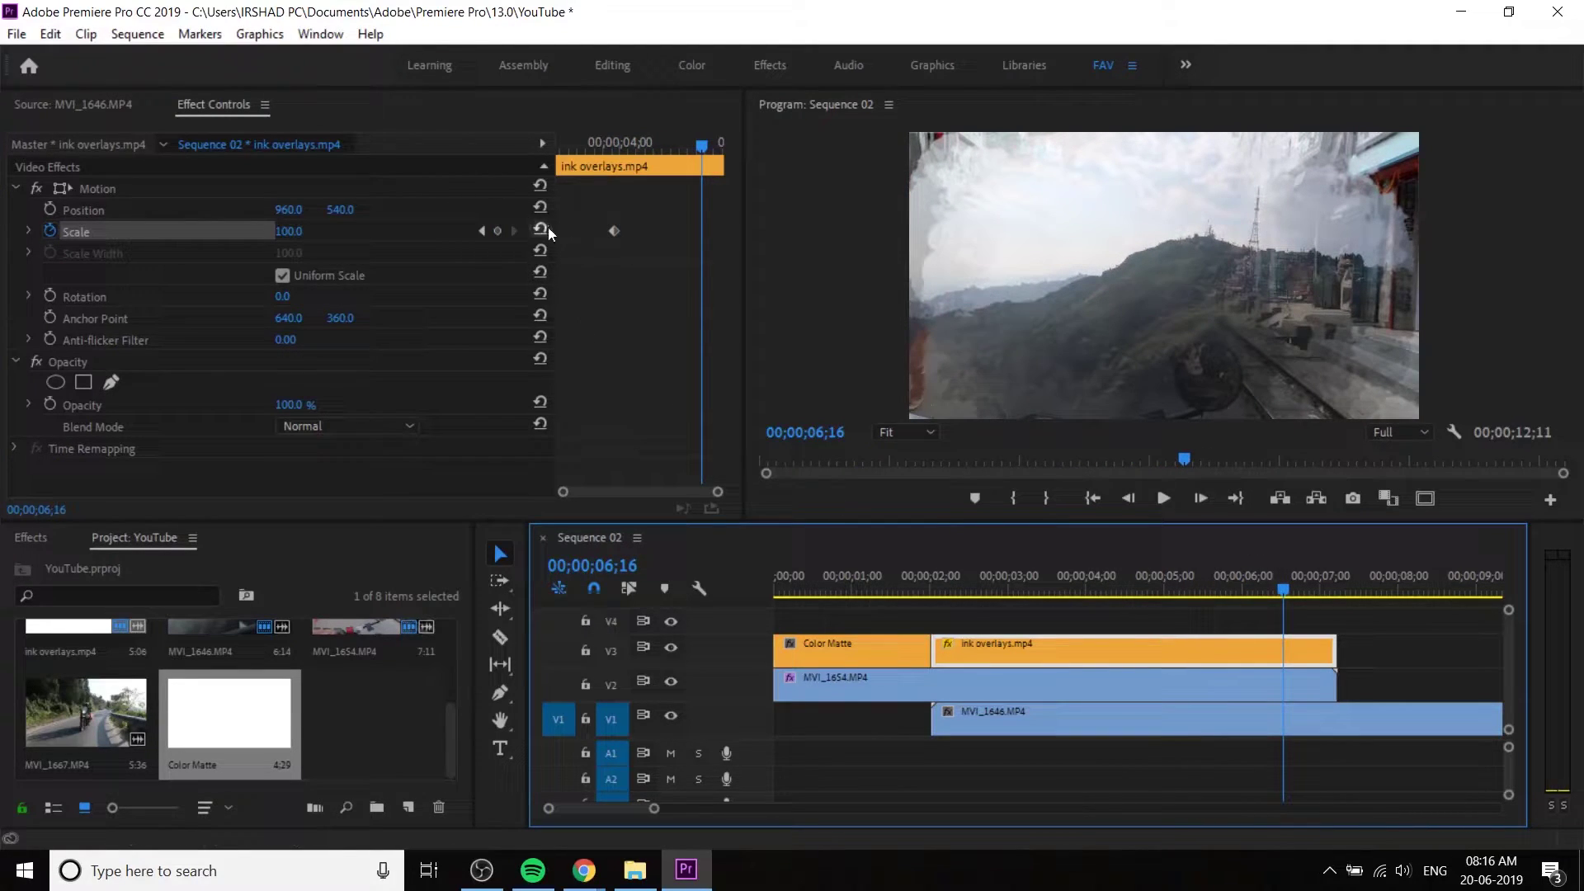
{"action": "left_click_drag", "start_coordinate": [615, 233], "coordinate": [642, 234]}
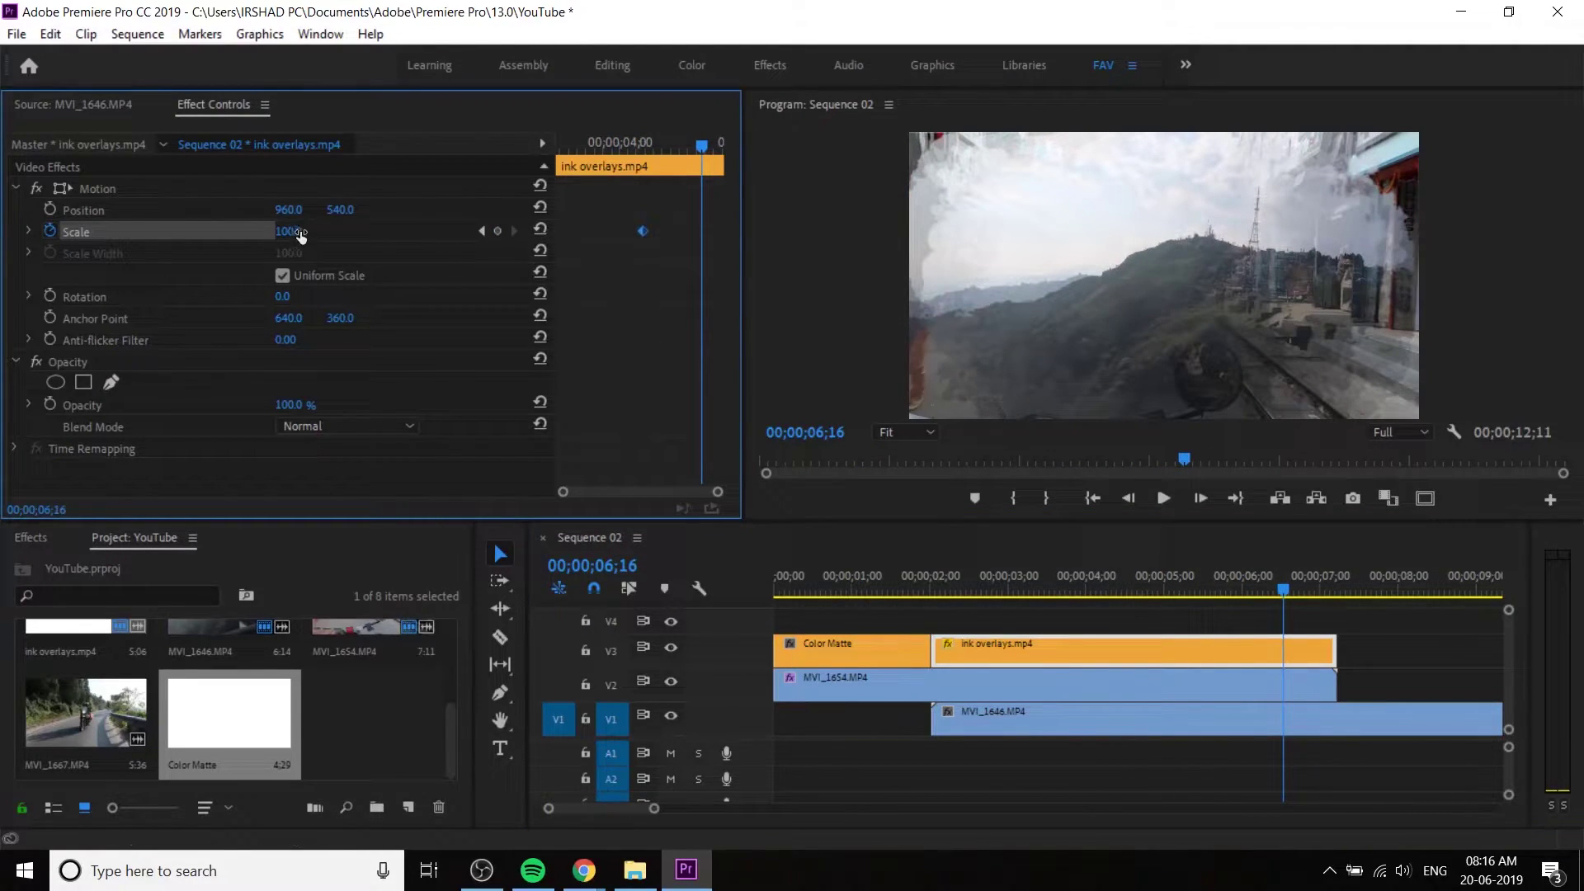
{"action": "type", "text": "121"}
{"action": "key", "text": "Return"}
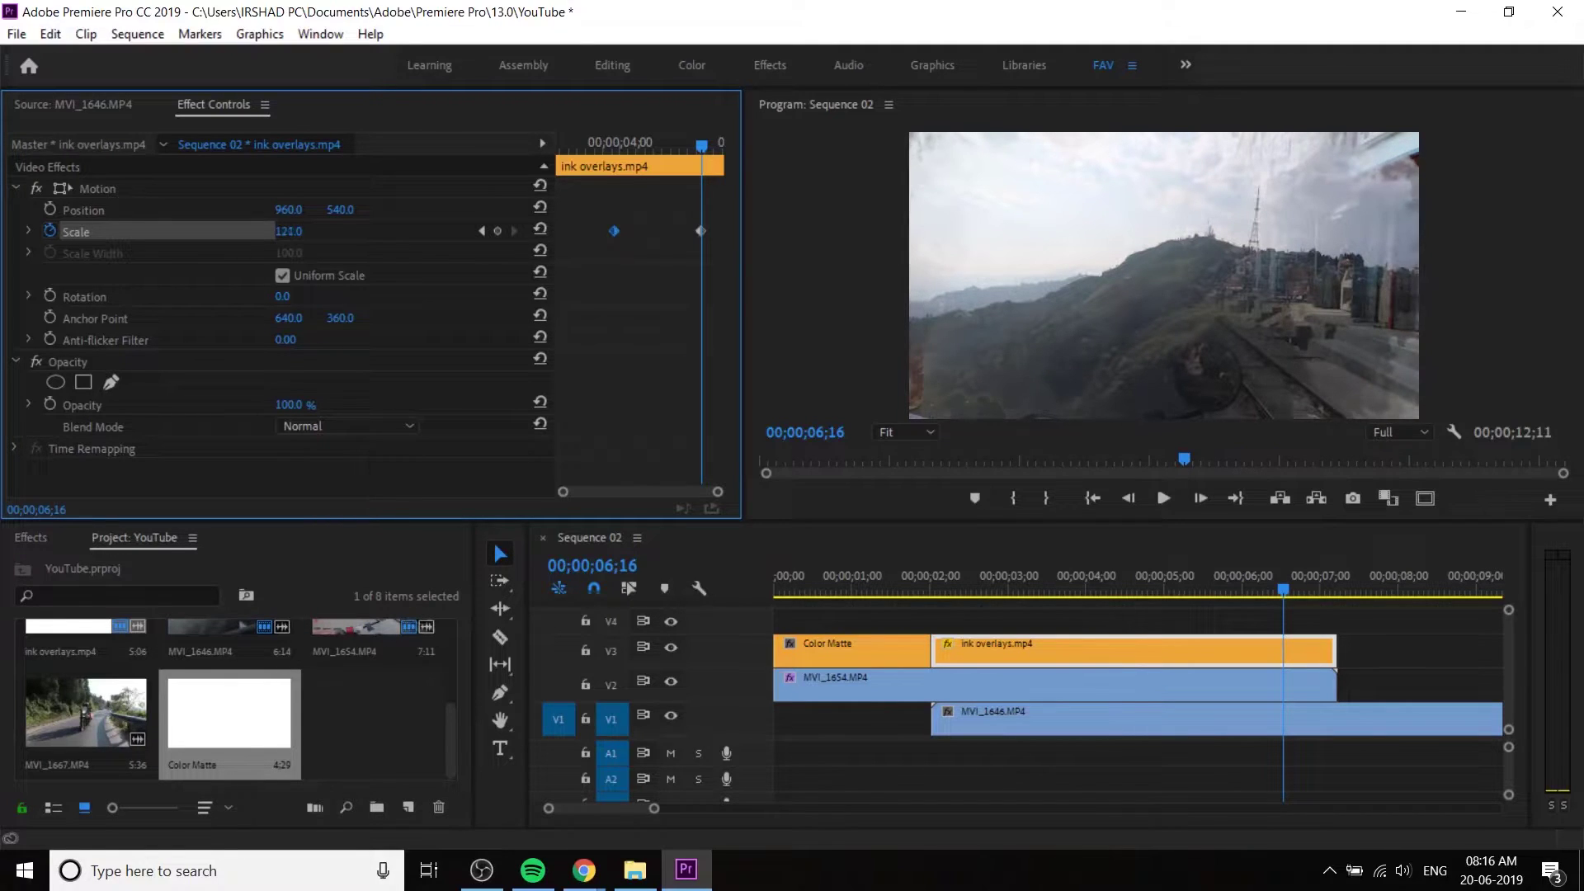
- Keyframe the overlay clip's Opacity from 100% at 00;00;05;12 to 1% at 00;00;06;13 and play the sequence
{"action": "left_click", "coordinate": [641, 146]}
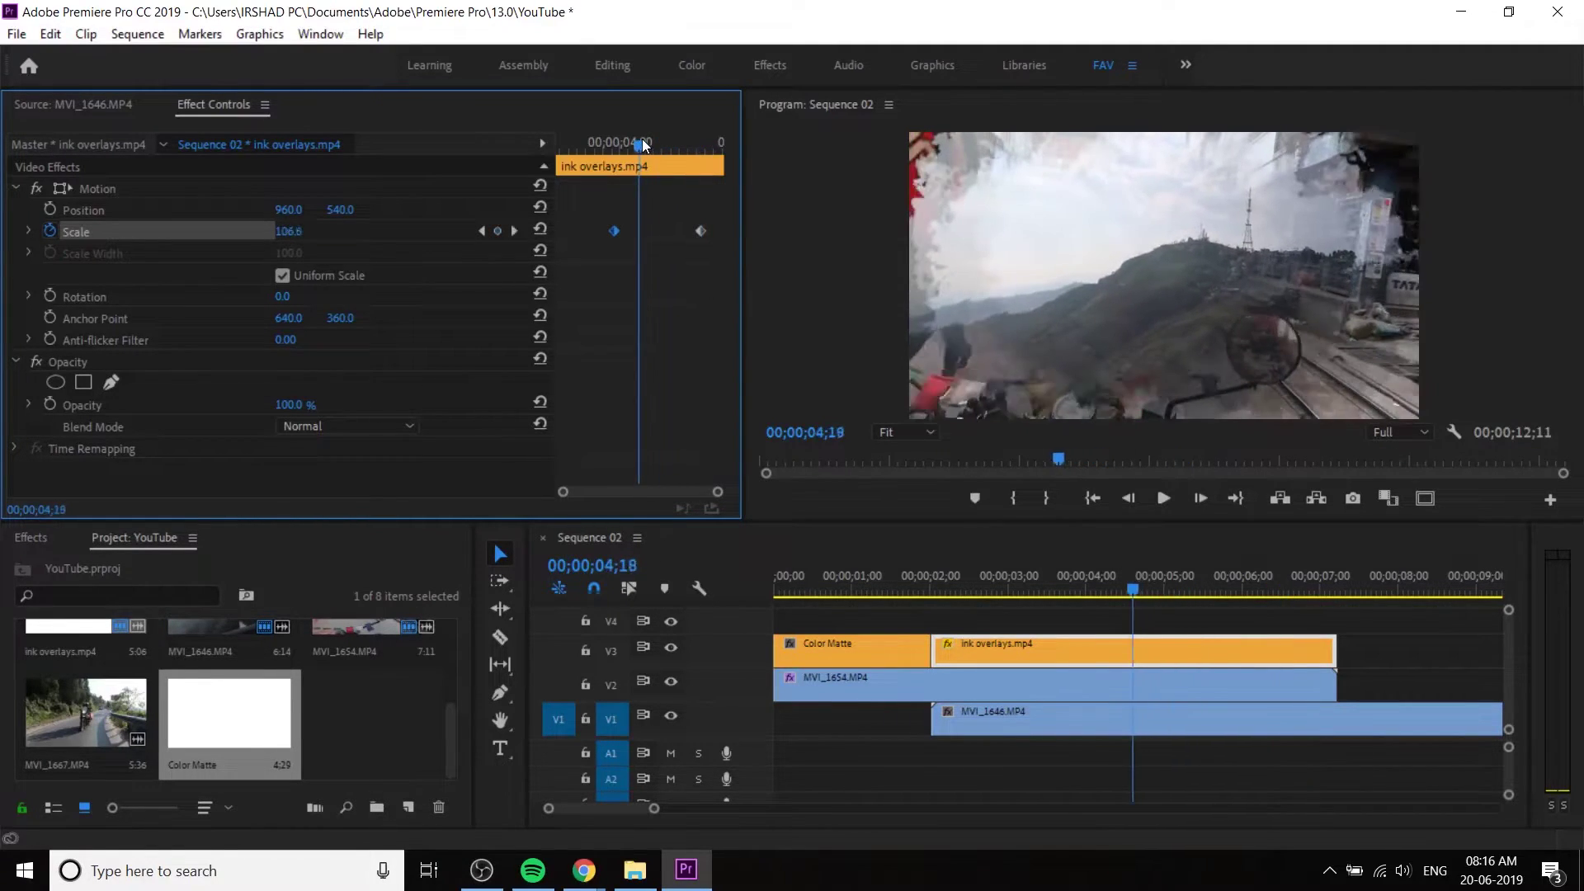
{"action": "left_click_drag", "start_coordinate": [624, 146], "coordinate": [668, 152]}
{"action": "left_click", "coordinate": [59, 402]}
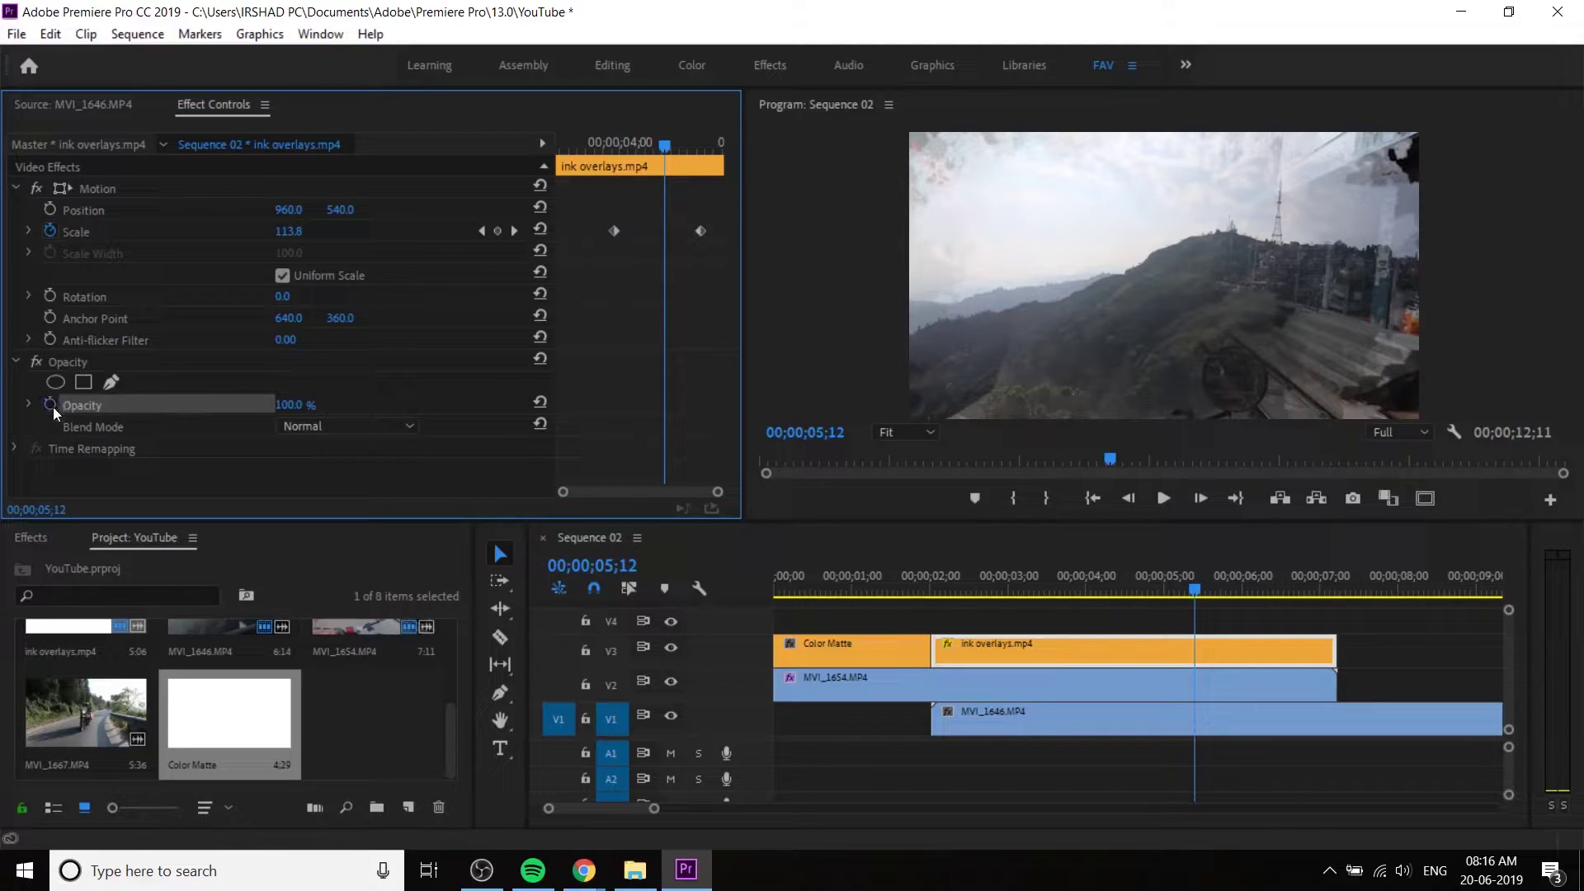
{"action": "left_click_drag", "start_coordinate": [679, 143], "coordinate": [702, 158]}
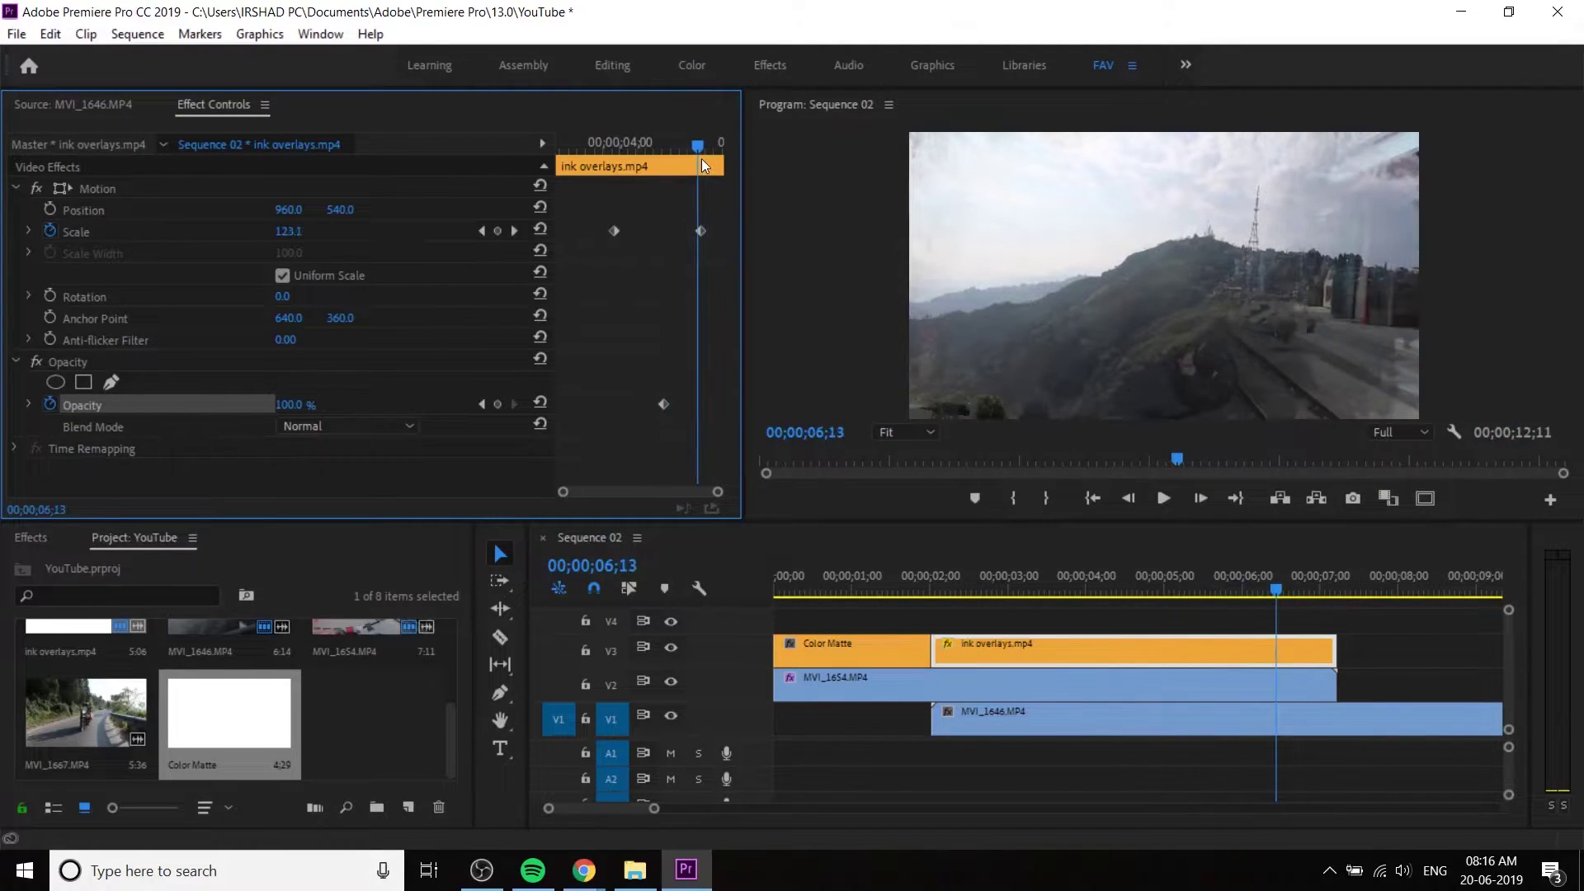
{"action": "left_click_drag", "start_coordinate": [275, 402], "coordinate": [216, 402]}
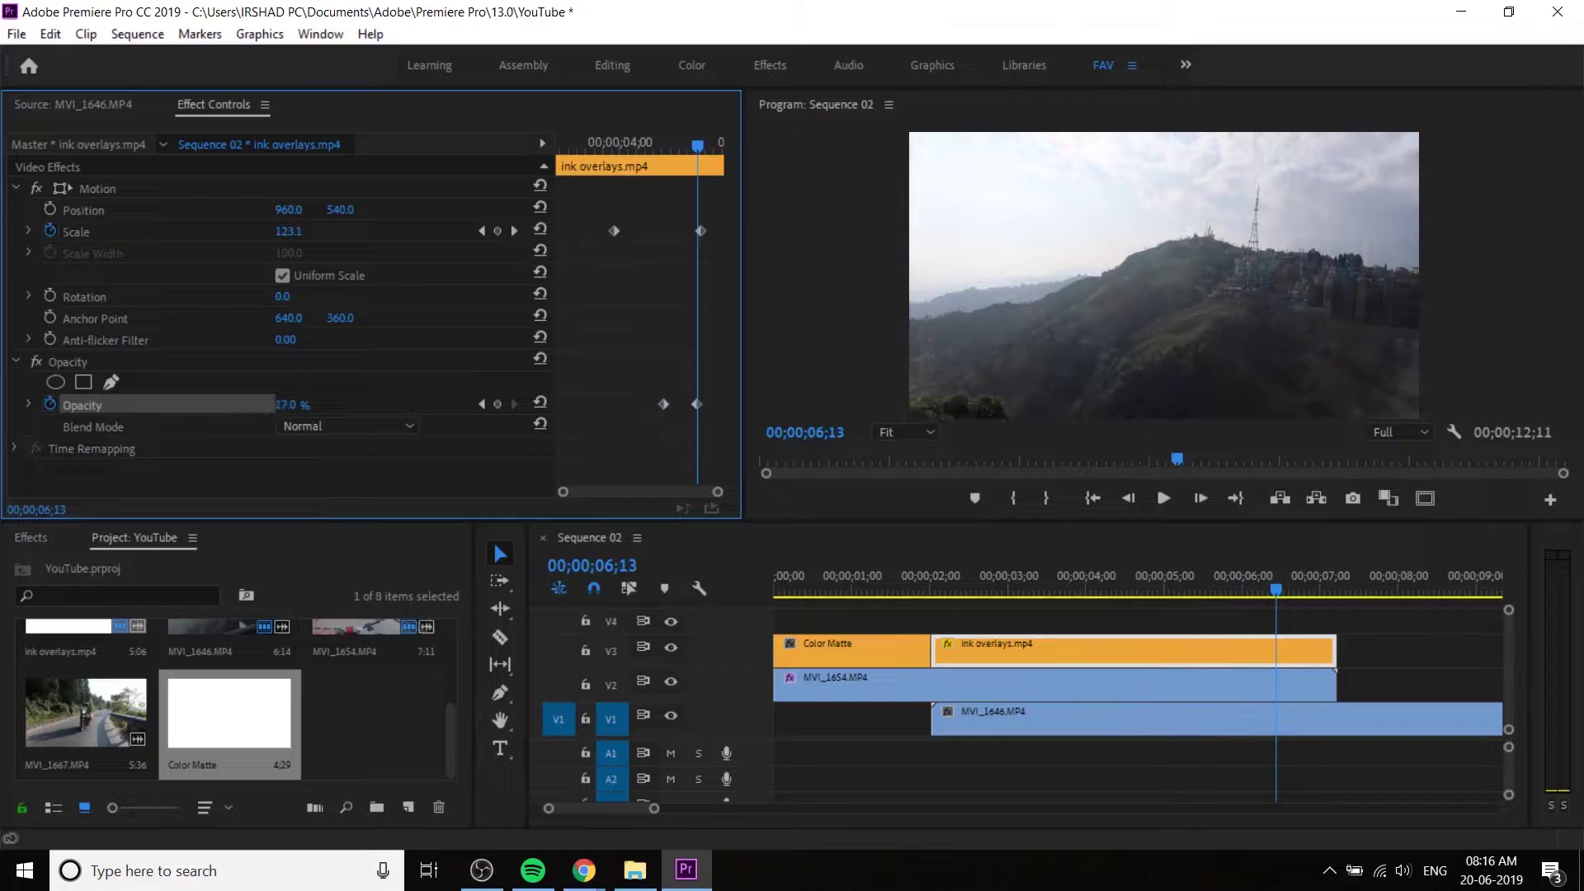
{"action": "key", "text": "Home"}
{"action": "key", "text": "space"}
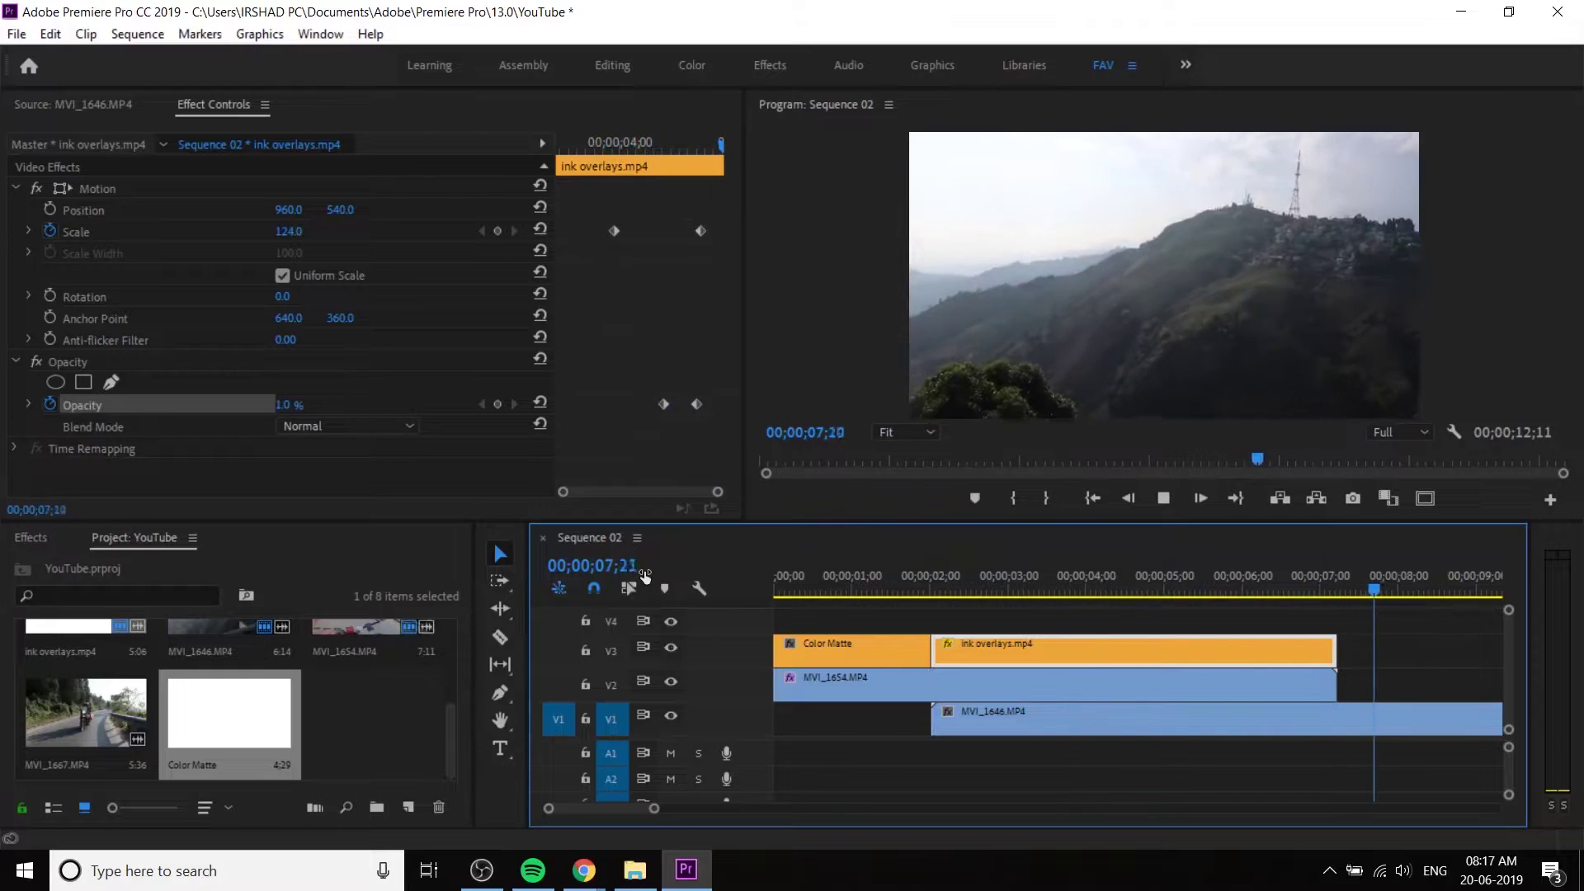
- Shift both Opacity keyframes slightly earlier and replay the ink transition from the start of the sequence
{"action": "key", "text": "minus"}
{"action": "left_click", "coordinate": [963, 576]}
{"action": "mouse_move", "coordinate": [962, 576]}
{"action": "left_mouse_down"}
{"action": "mouse_move", "coordinate": [898, 585]}
{"action": "mouse_move", "coordinate": [942, 599]}
{"action": "left_mouse_up"}
{"action": "left_click_drag", "start_coordinate": [666, 408], "coordinate": [660, 407]}
{"action": "key", "text": "space"}
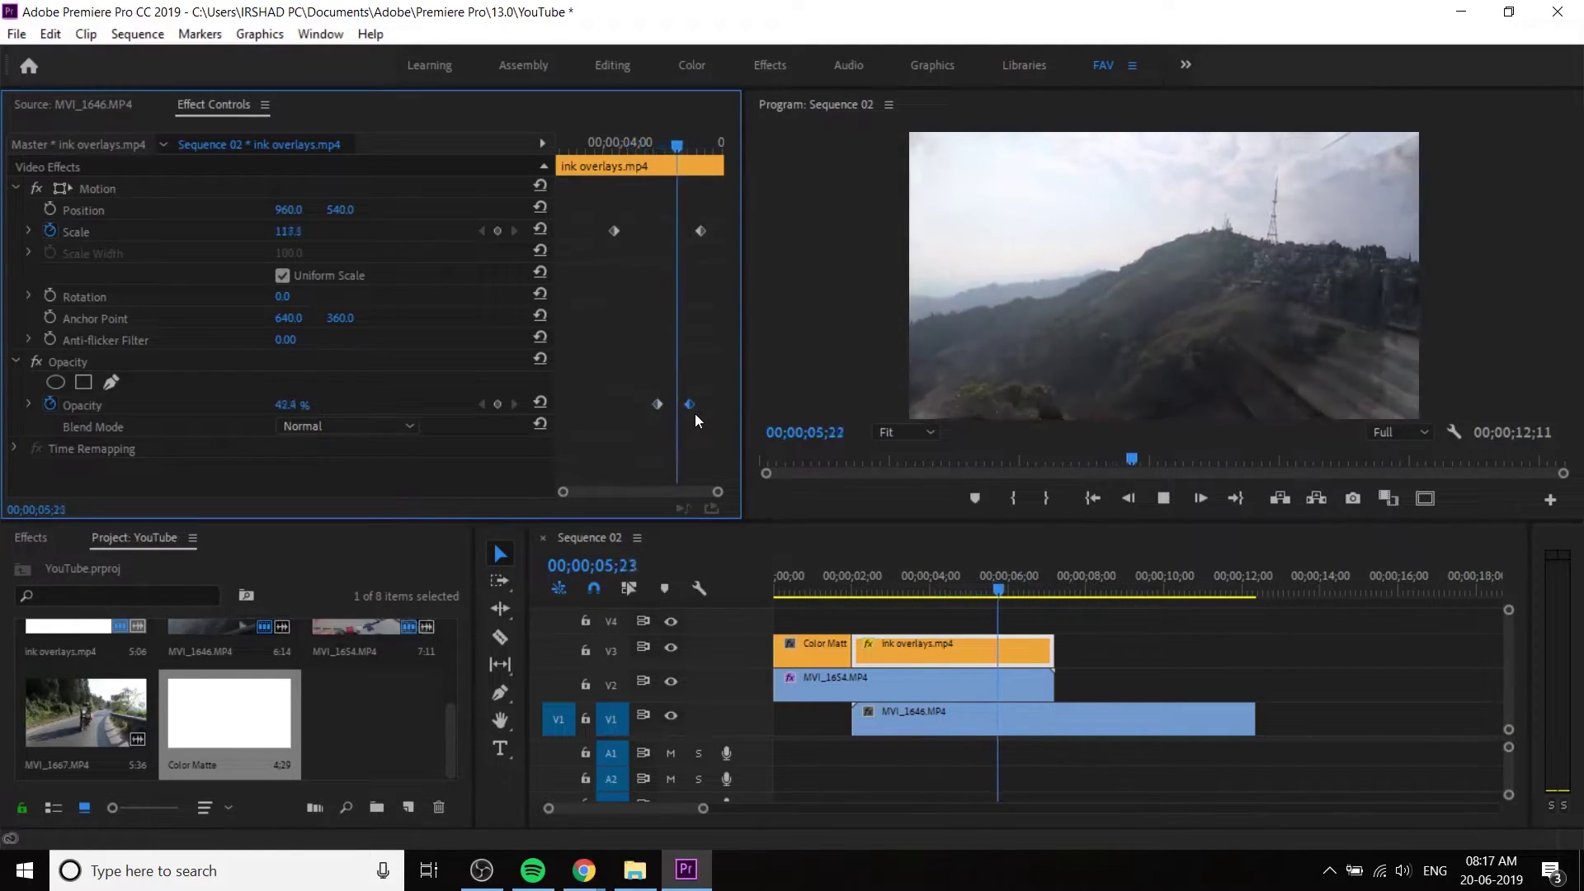
{"action": "left_click", "coordinate": [929, 592]}
{"action": "key", "text": "Home"}
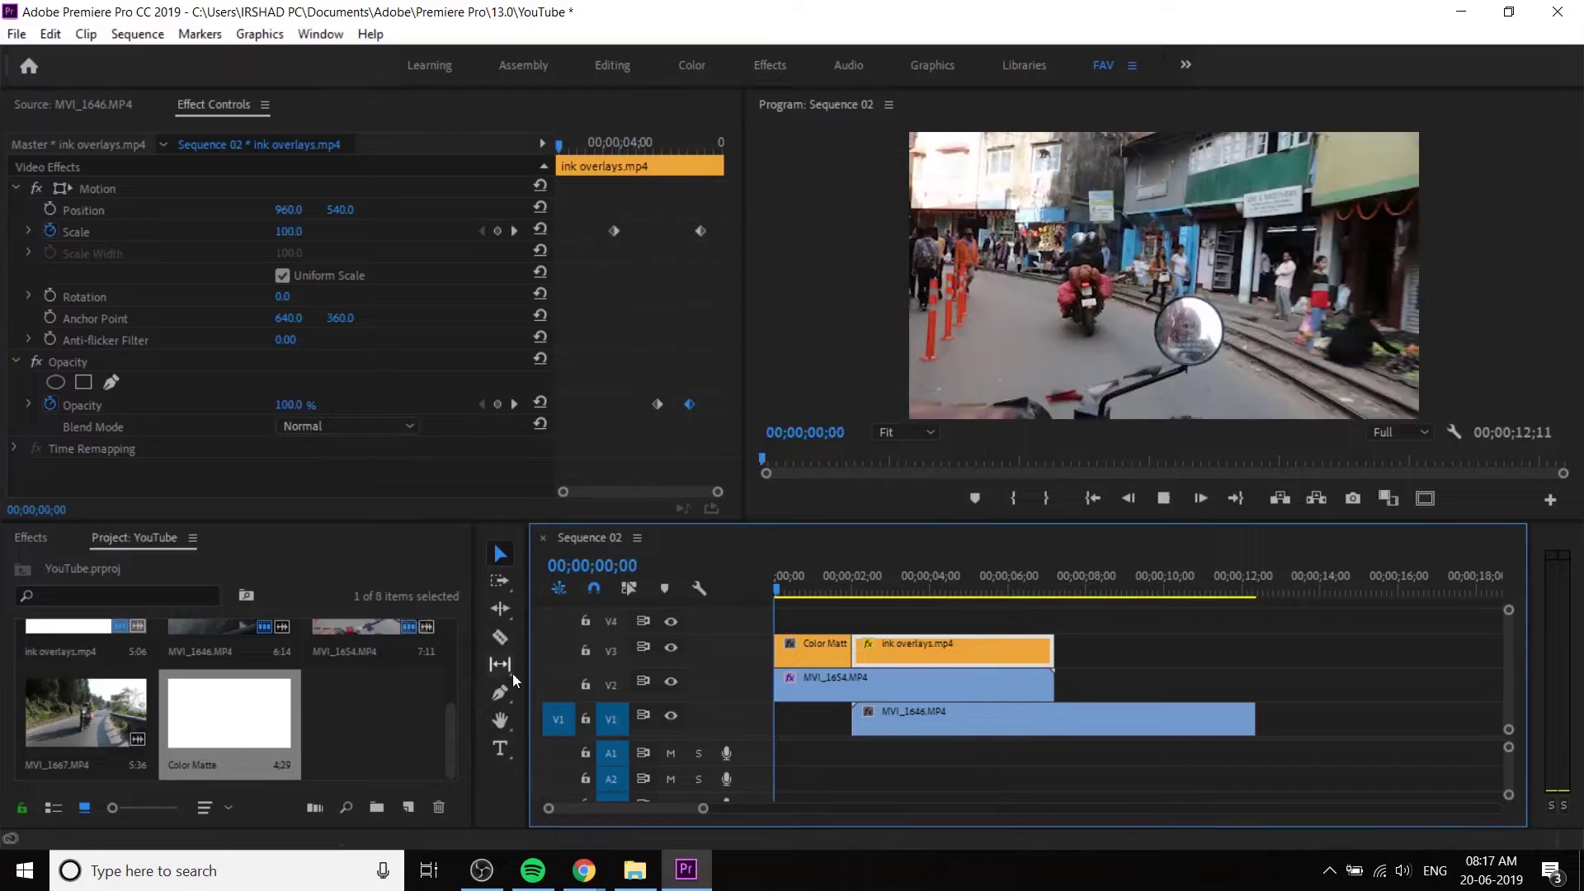
{"action": "key", "text": "space"}
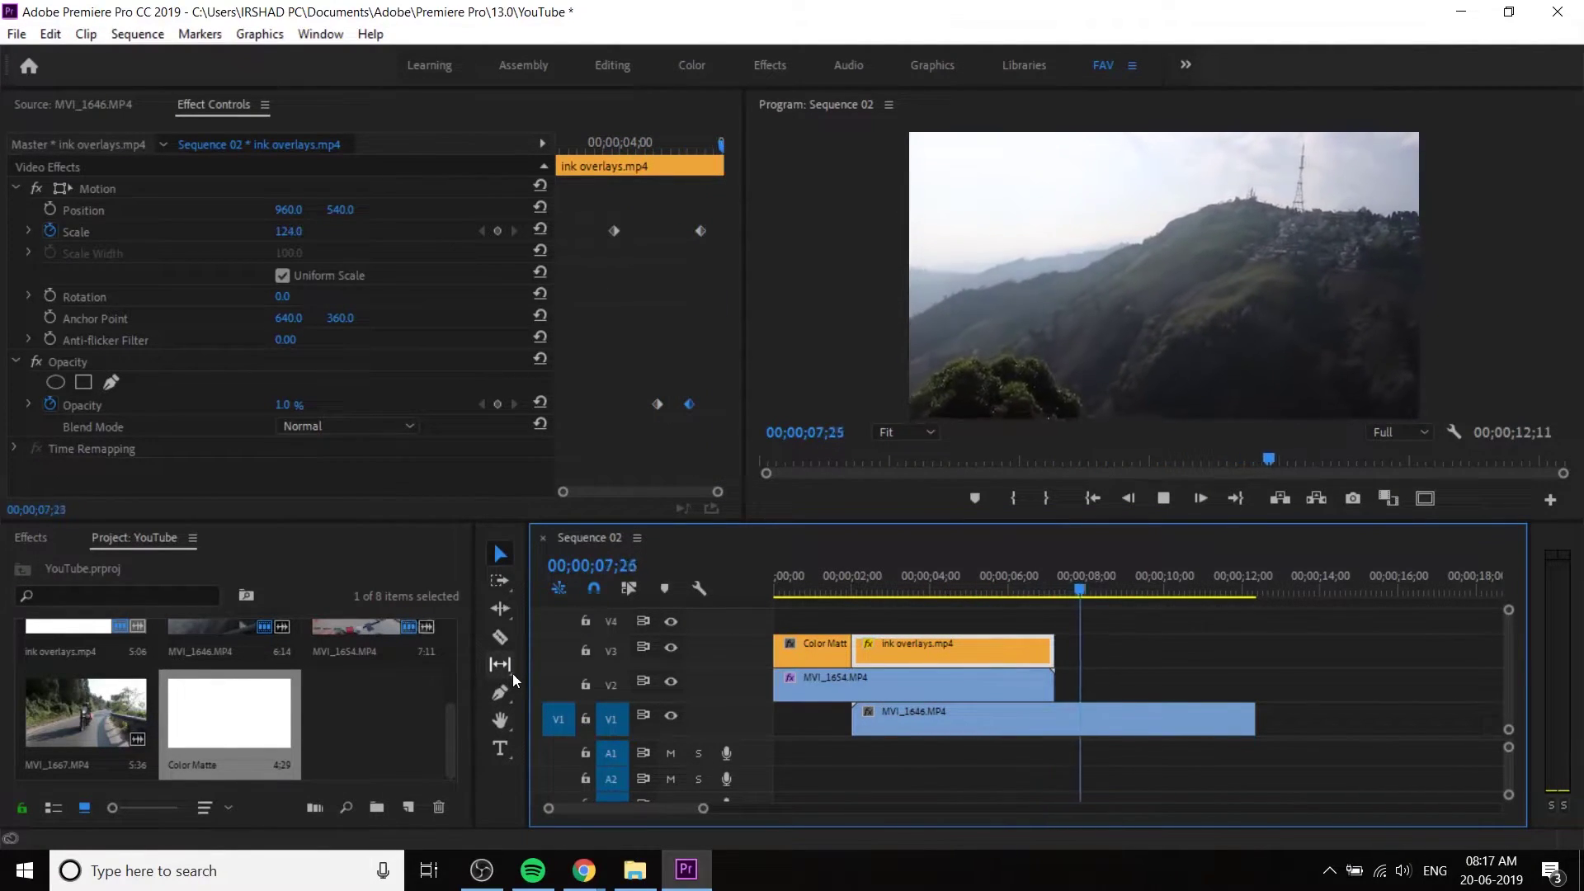
{"action": "key", "text": "space"}
- Delete all clips from the Sequence 02 timeline and remove every item from the project
{"action": "left_click_drag", "start_coordinate": [1157, 637], "coordinate": [761, 755]}
{"action": "key", "text": "Delete"}
{"action": "left_click", "coordinate": [333, 713]}
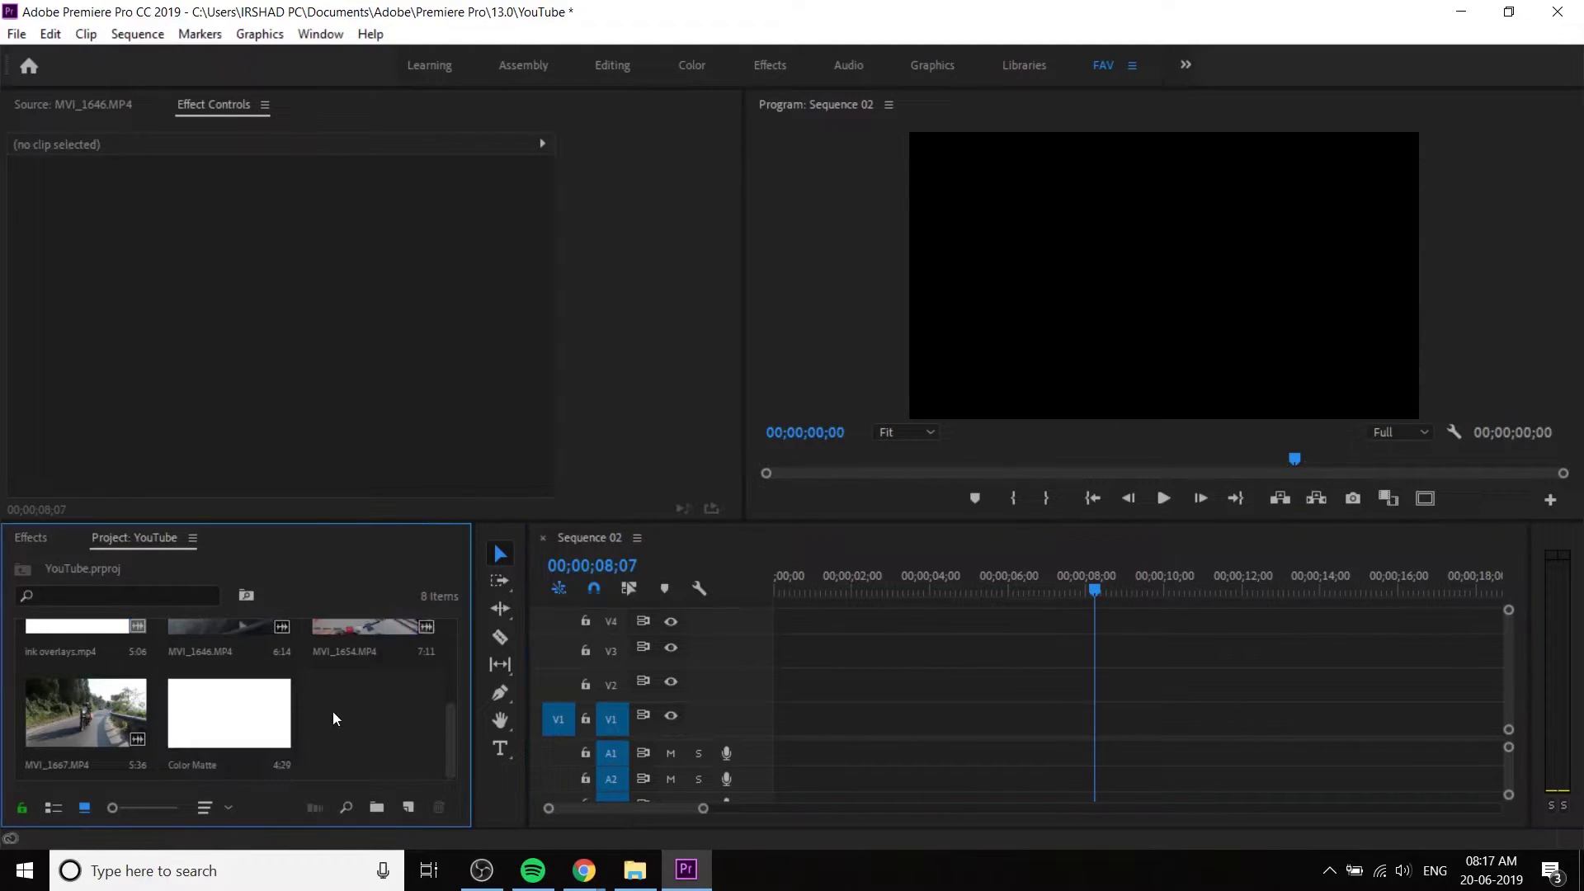
{"action": "key", "text": "ctrl+a"}
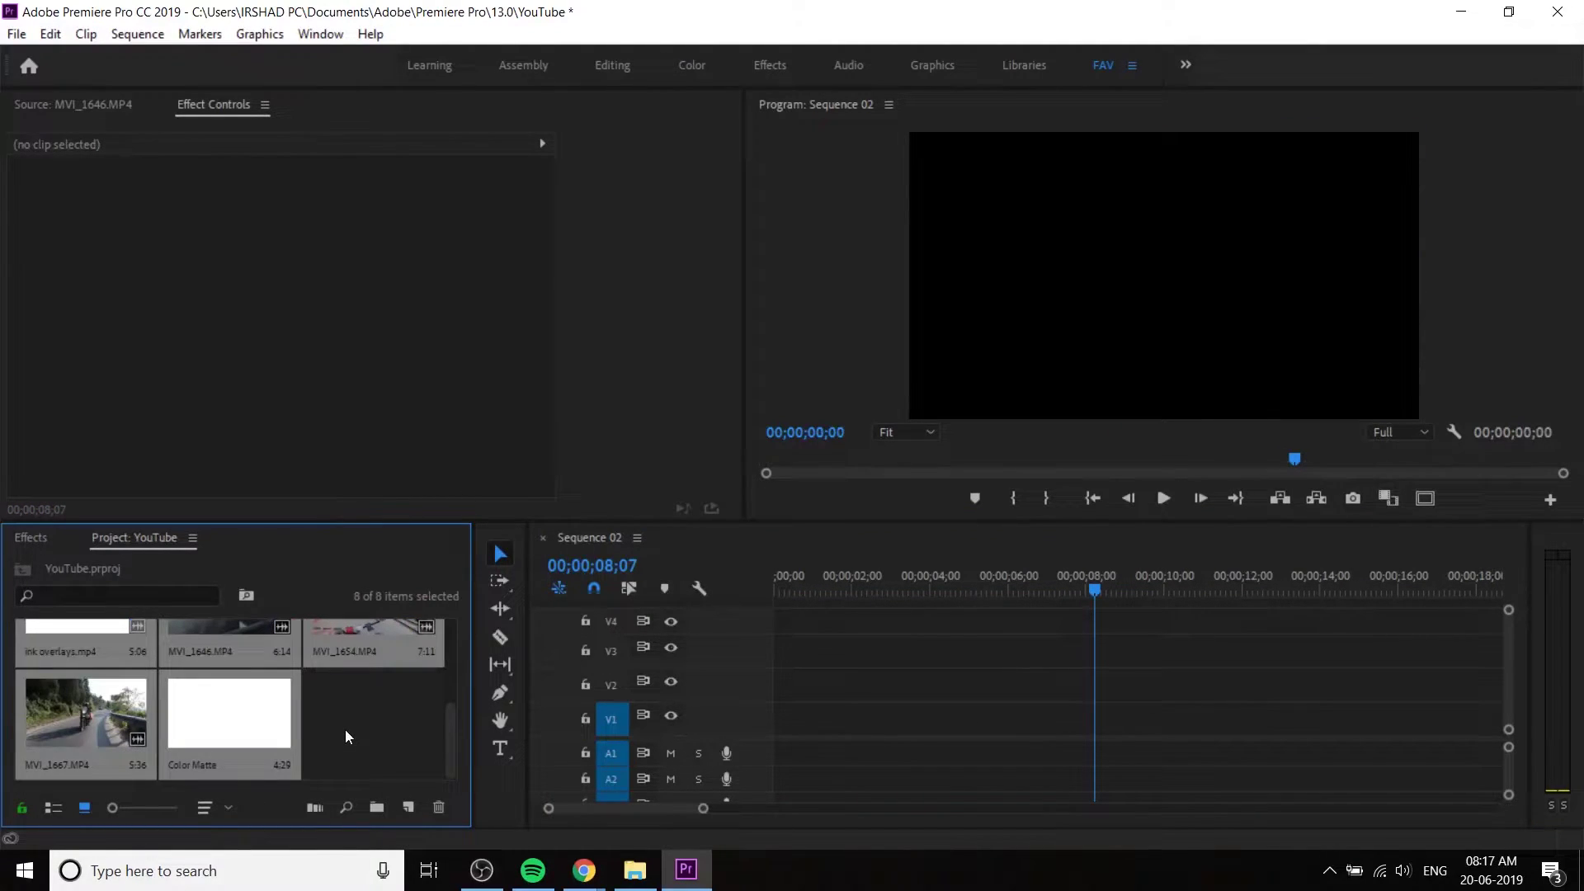
{"action": "scroll", "coordinate": [345, 729], "scroll_direction": "up", "scroll_amount": 2}
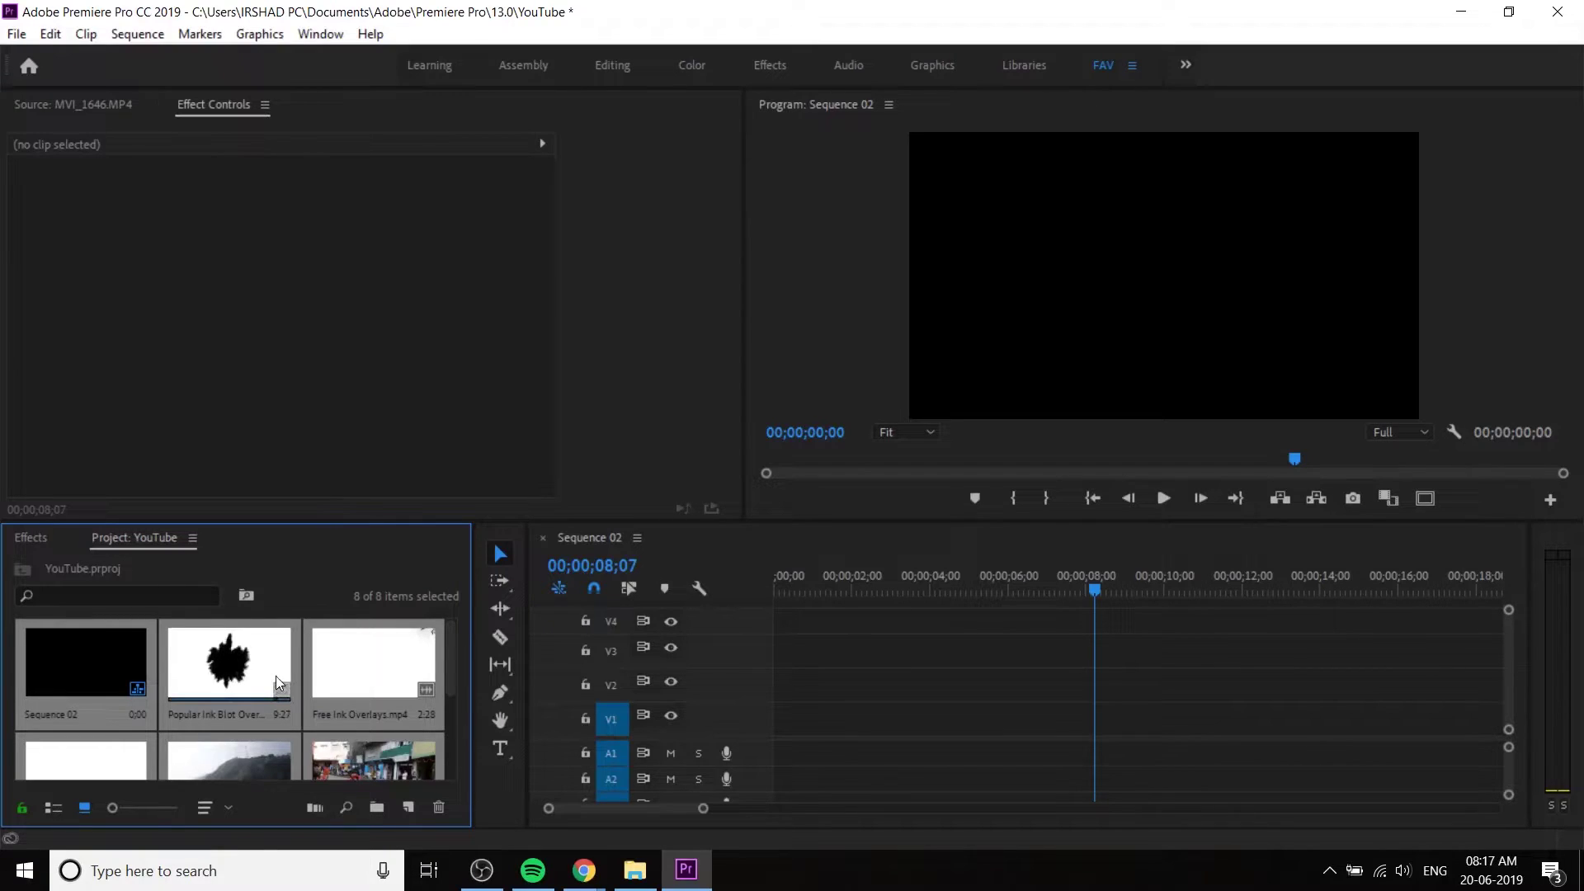
{"action": "key", "text": "Delete"}
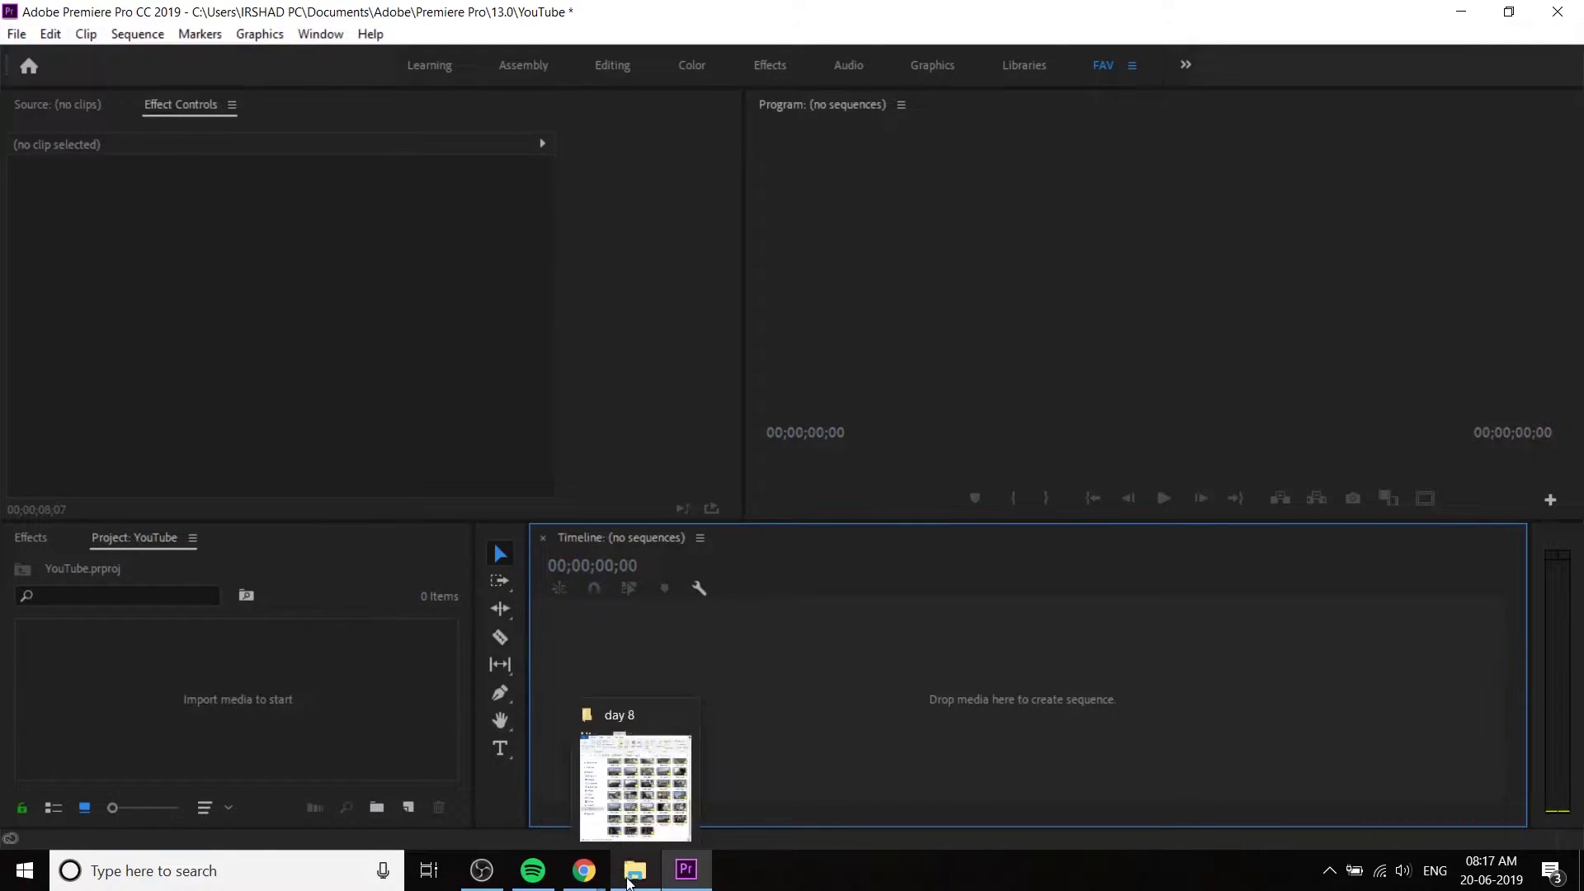
- Create a new sequence with the Canon XF MPEG2 1080p30 preset
{"action": "left_click", "coordinate": [409, 808]}
{"action": "left_click", "coordinate": [499, 548]}
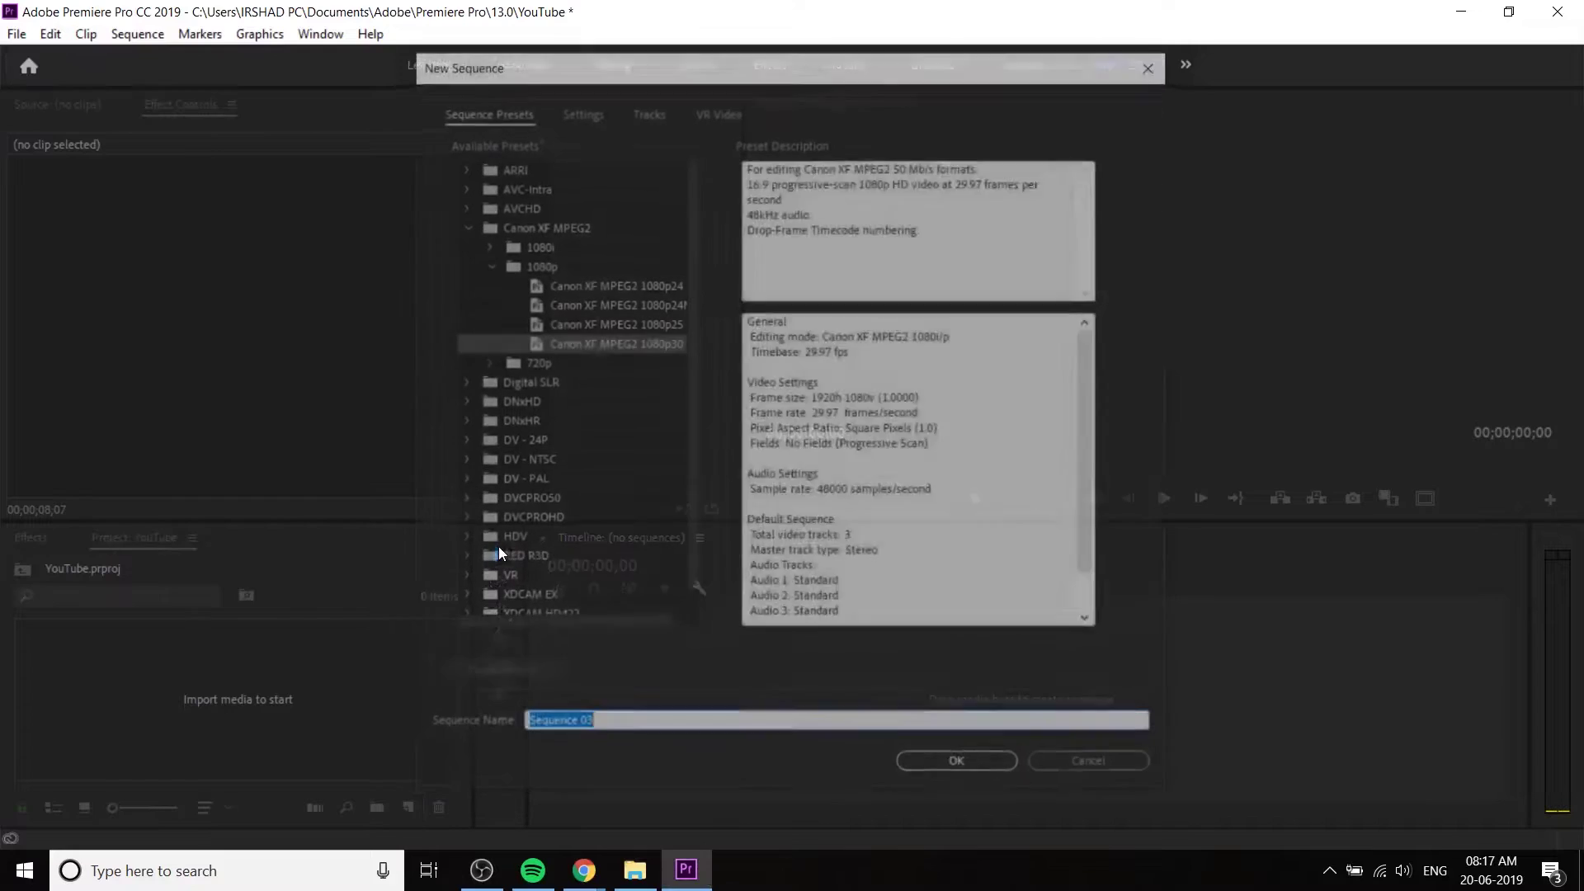
{"action": "double_click", "coordinate": [647, 344]}
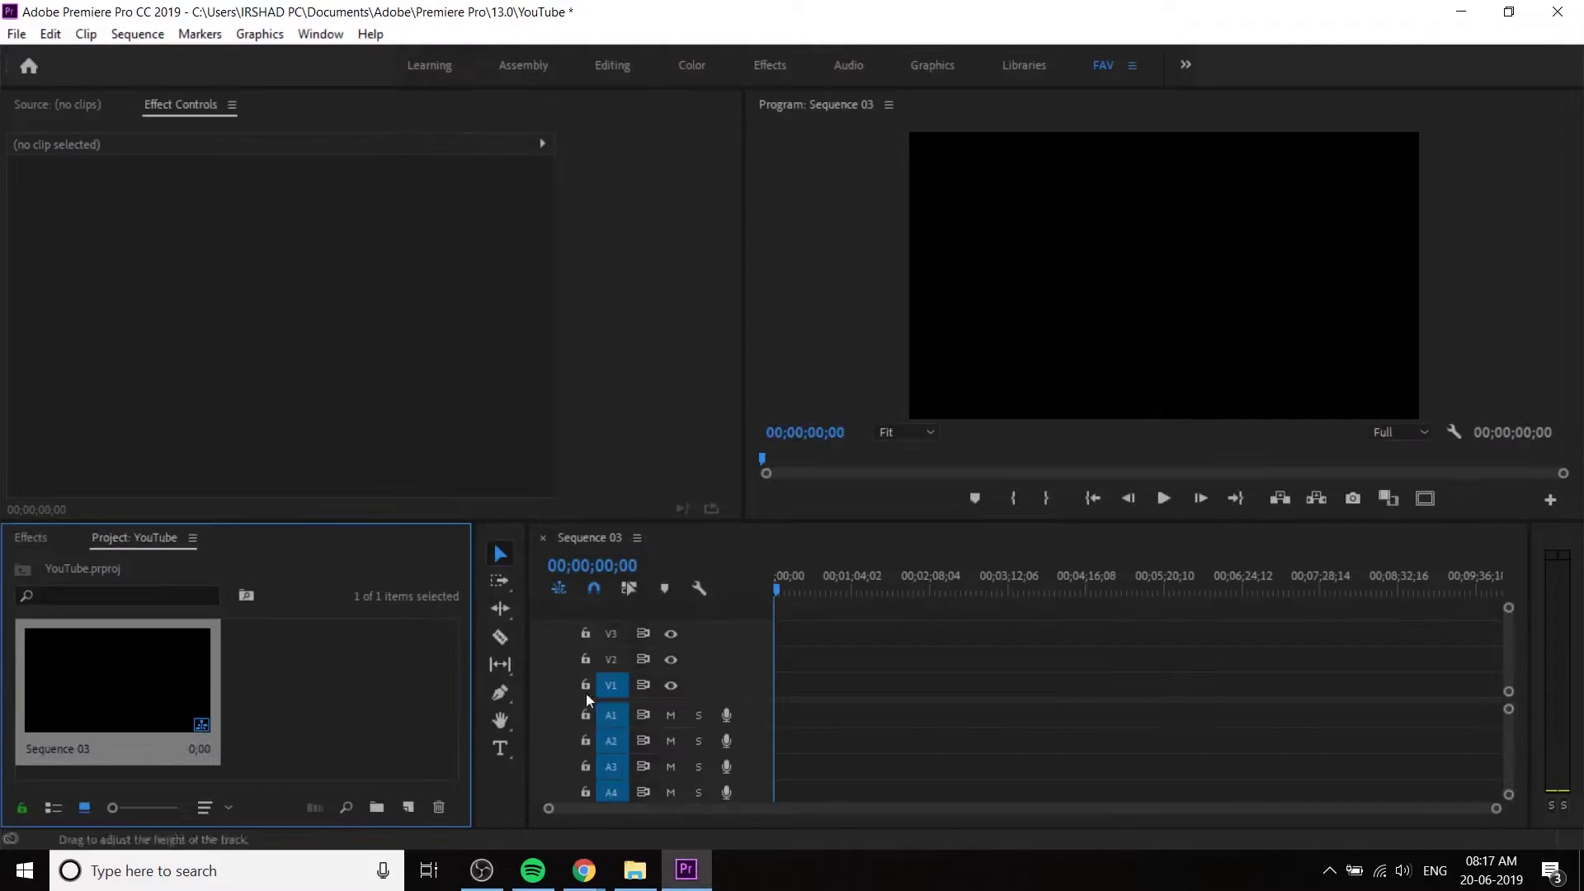
- Switch to Chrome and open the Nainoa Langer's Ink Transitions tutorial from the YouTube channel's videos in a new tab
{"action": "left_click", "coordinate": [689, 793]}
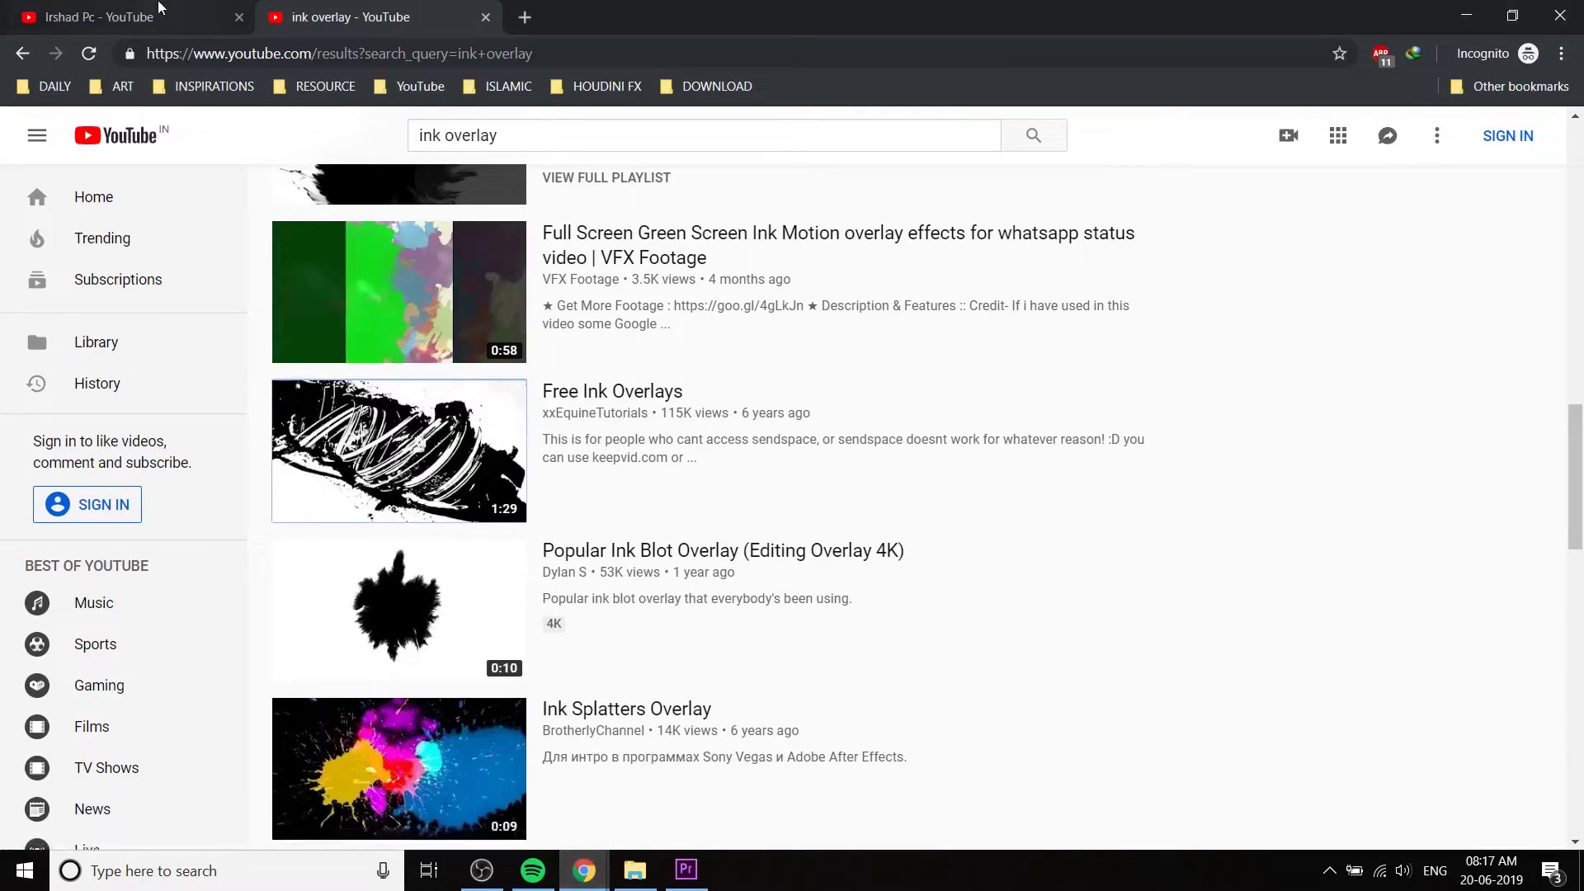
{"action": "left_click", "coordinate": [132, 16]}
{"action": "middle_click", "coordinate": [1347, 625]}
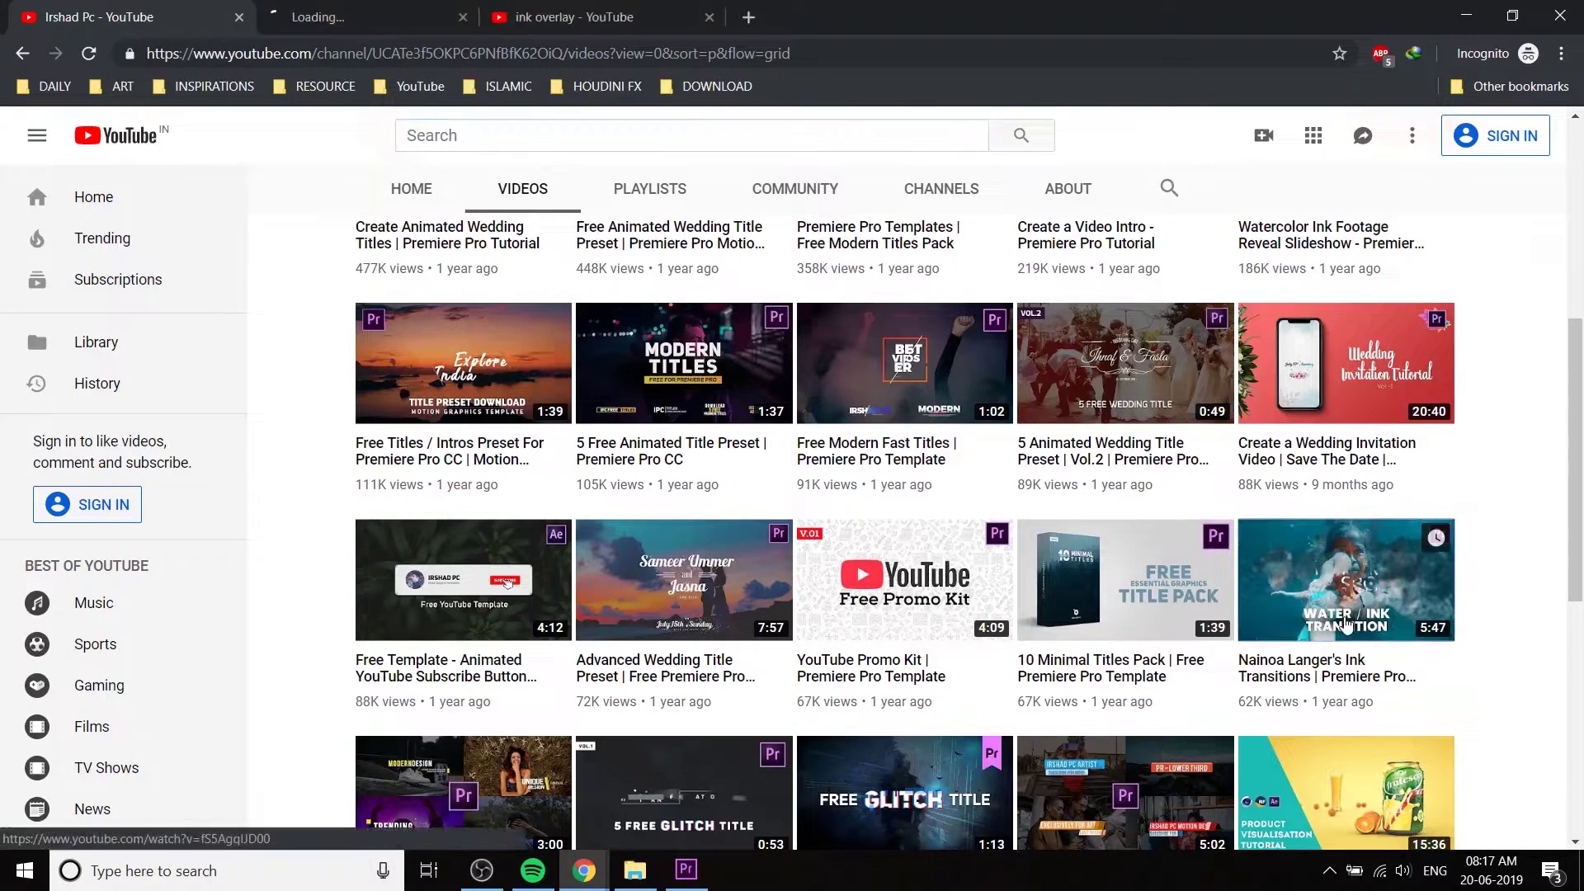
{"action": "left_click", "coordinate": [382, 16]}
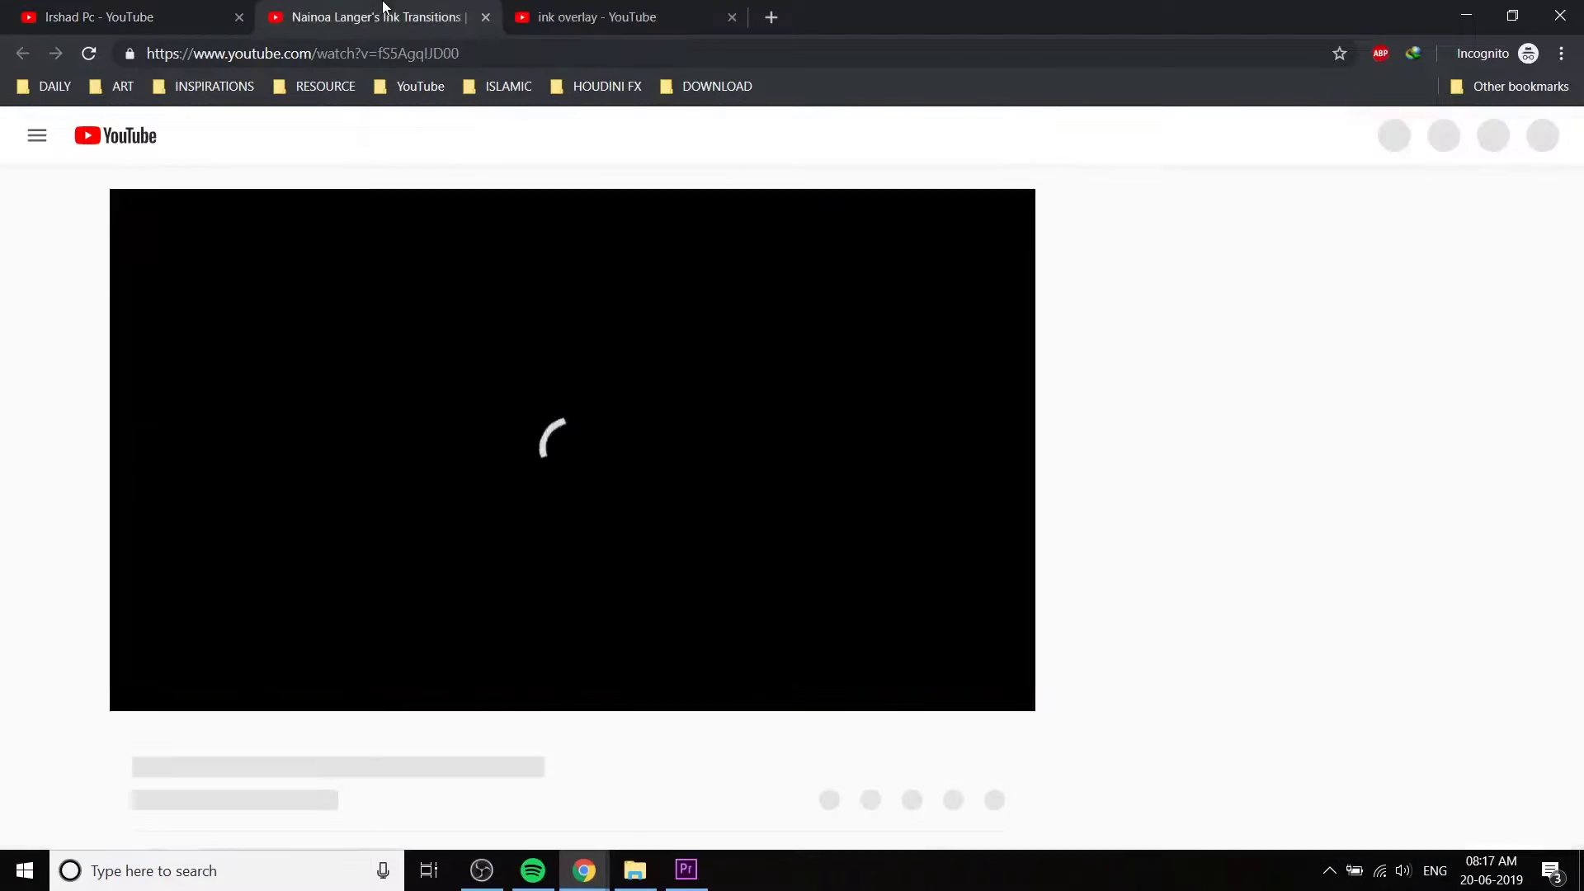
- Expand the video description and open the Free Ink Stock Footage Google Drive link
{"action": "scroll", "coordinate": [552, 394], "scroll_direction": "down", "scroll_amount": 1}
{"action": "scroll", "coordinate": [552, 392], "scroll_direction": "down", "scroll_amount": 6}
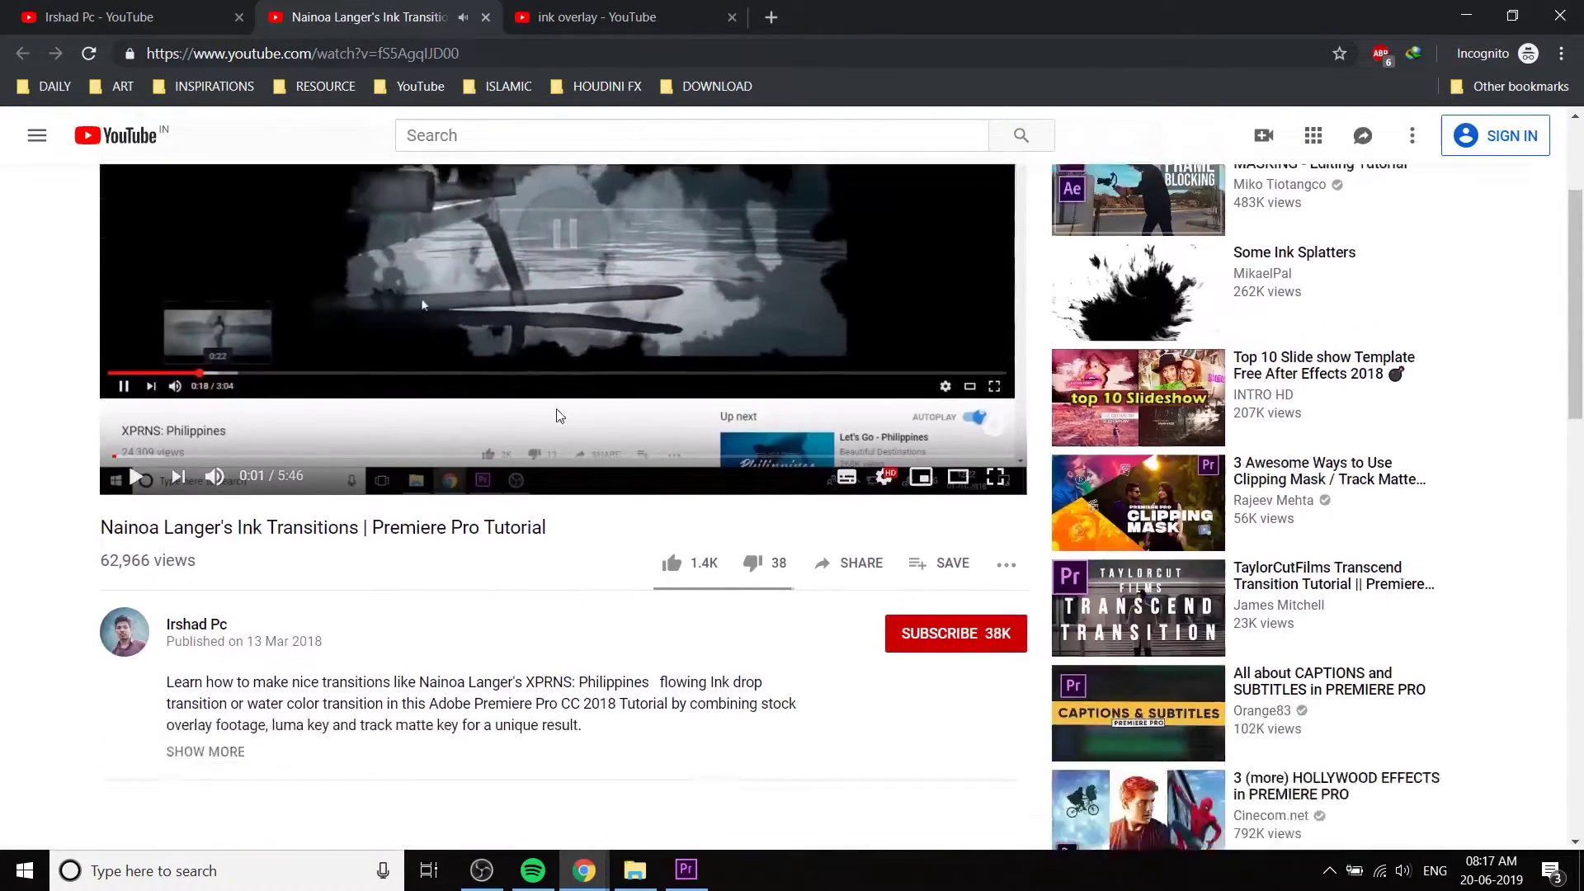
{"action": "left_click", "coordinate": [237, 371]}
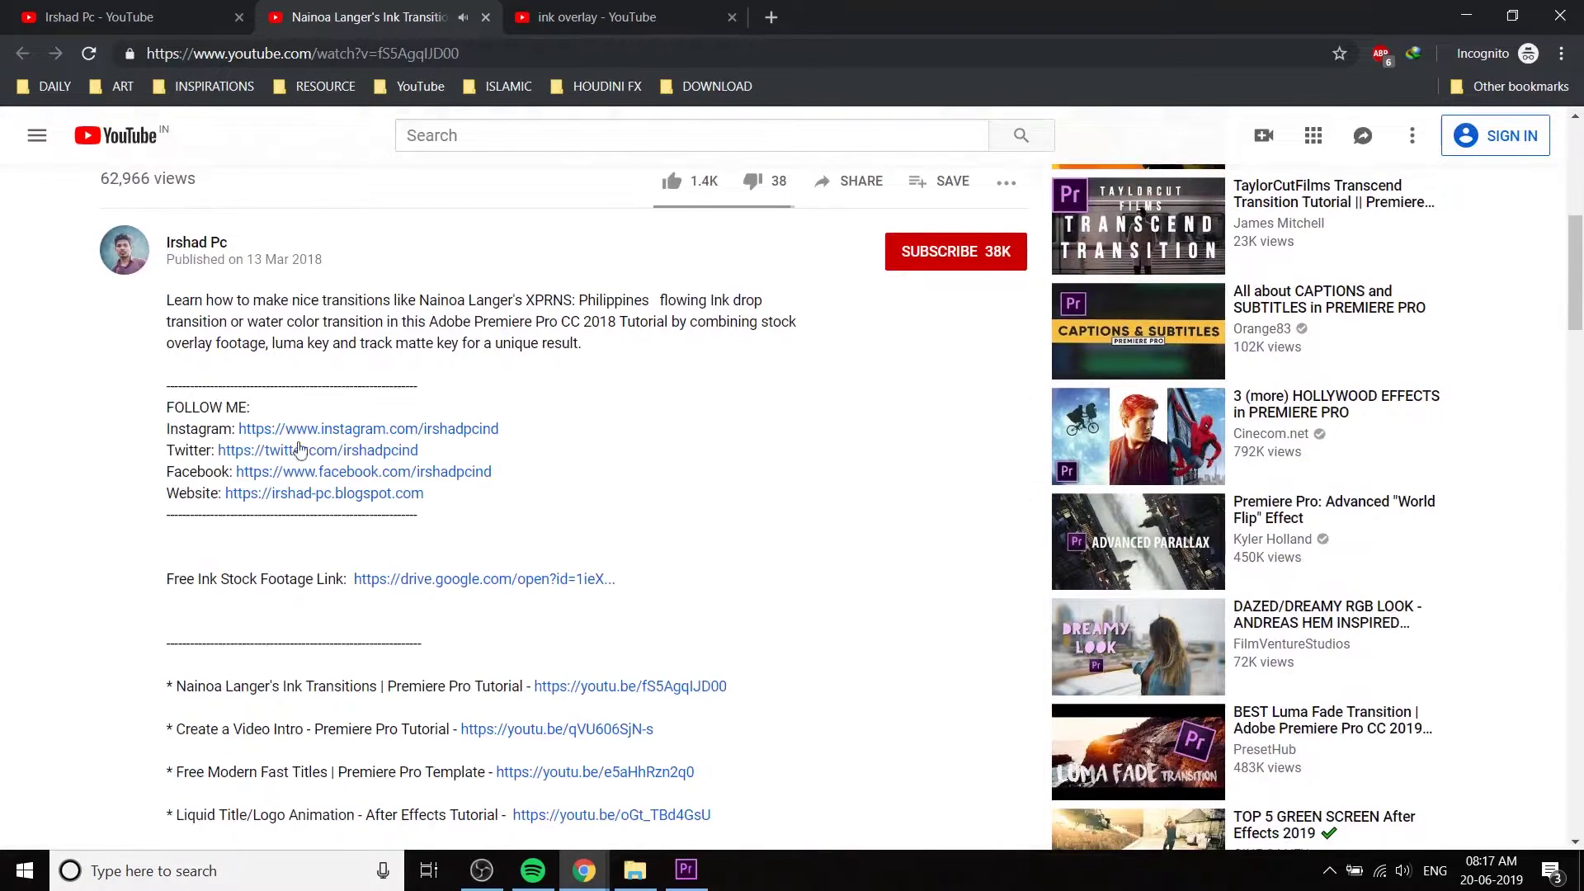
{"action": "left_click", "coordinate": [413, 579]}
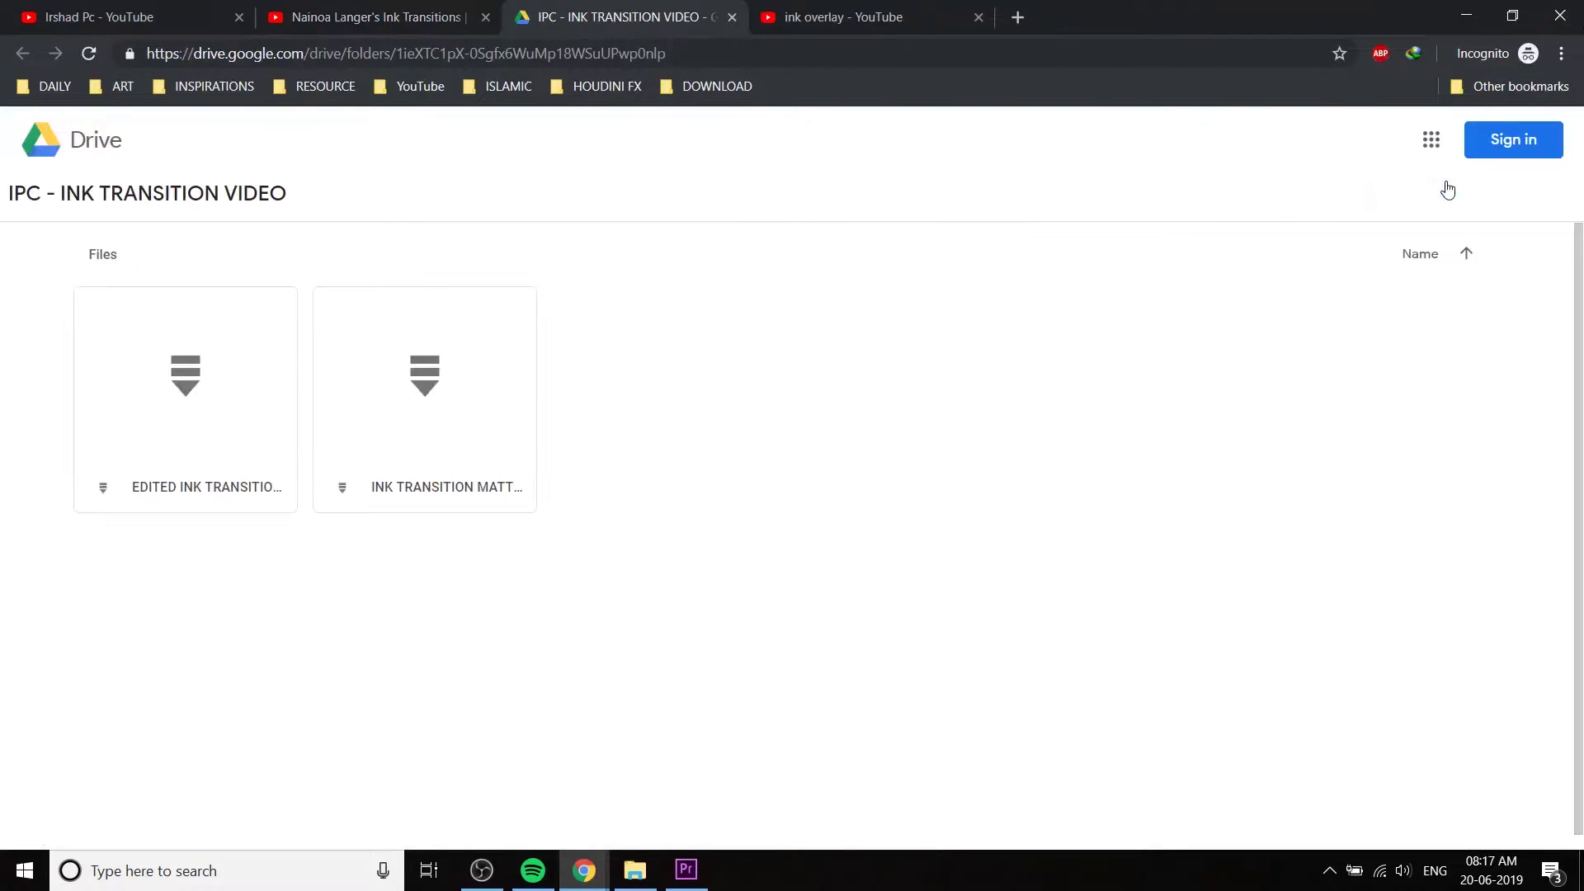
- Try to download all files in the IPC - INK TRANSITION VIDEO folder at once
{"action": "left_click", "coordinate": [1457, 202]}
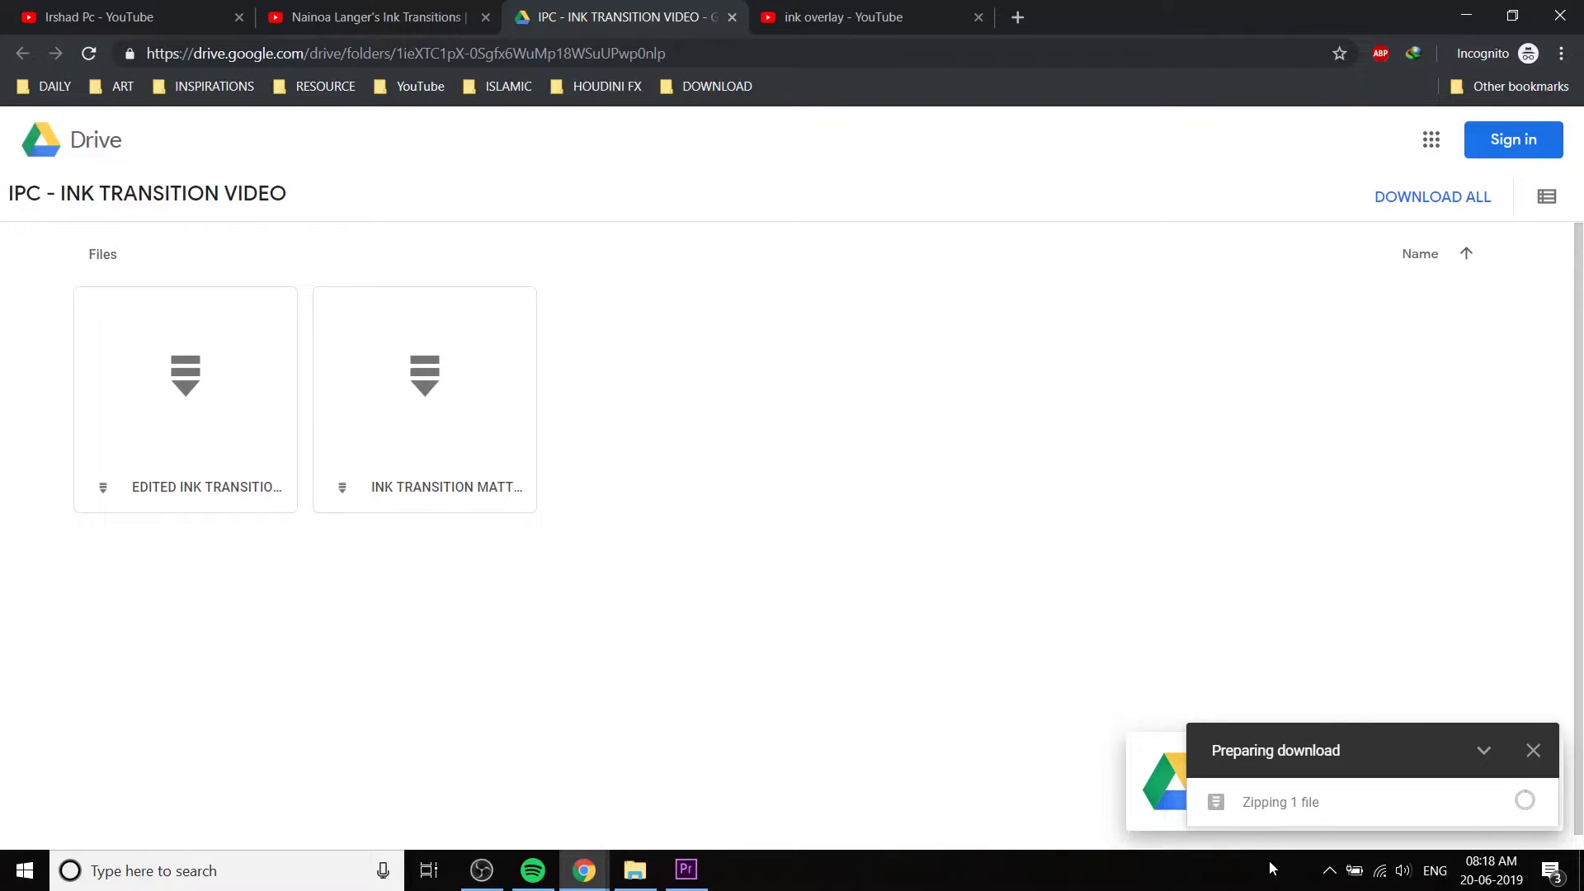
{"action": "left_click", "coordinate": [1484, 750]}
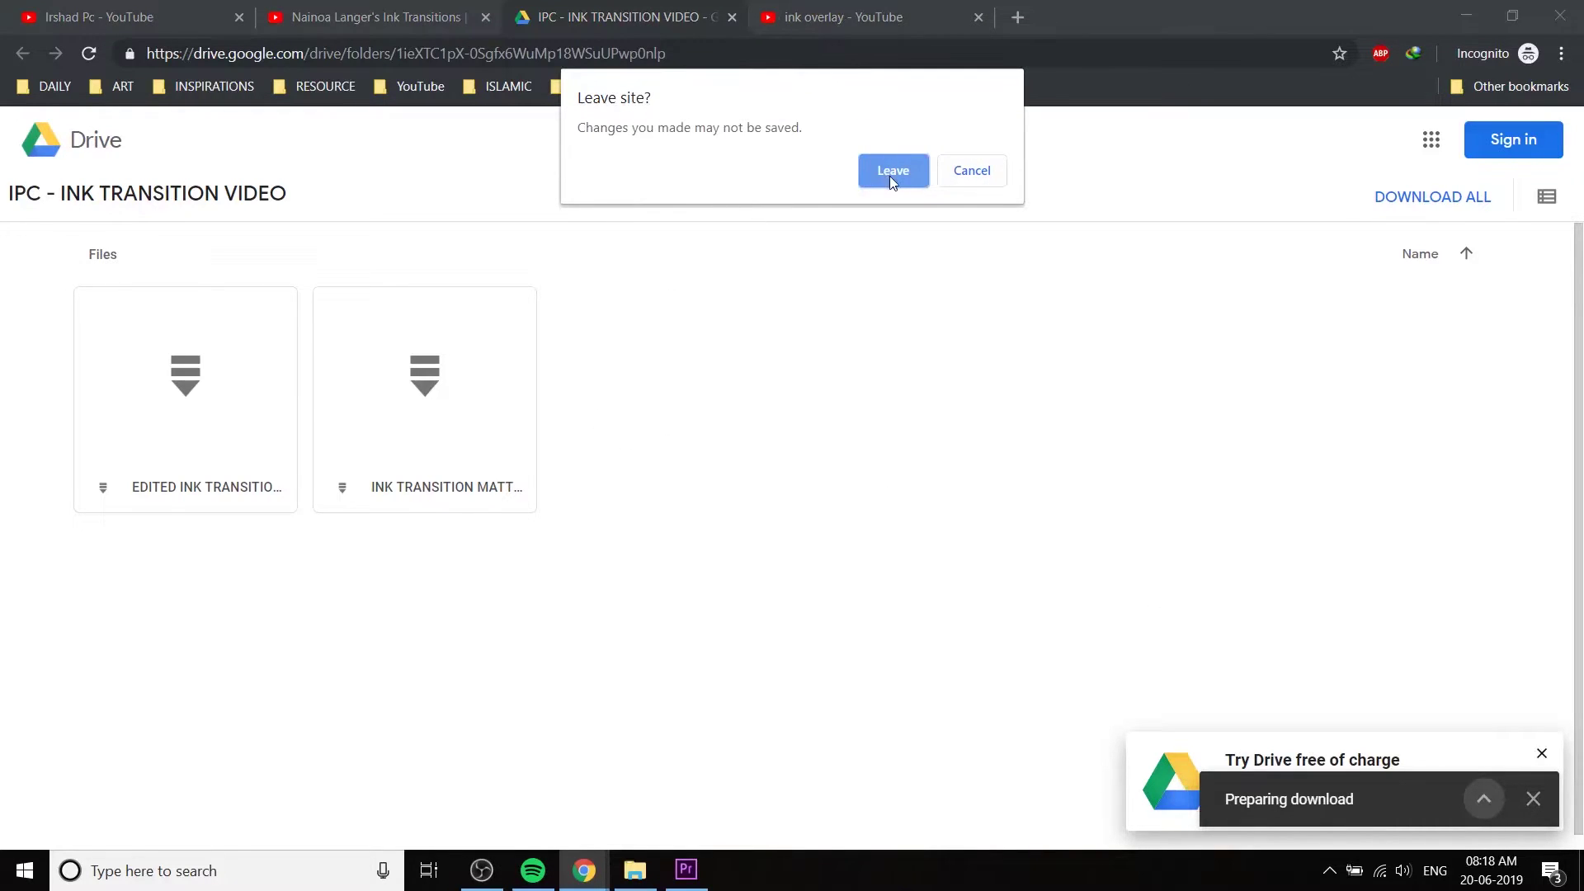
{"action": "left_click", "coordinate": [984, 180]}
- Download INK TRANSITION MATTE.rar to the Downloads\Compressed folder with Internet Download Manager
{"action": "double_click", "coordinate": [495, 371]}
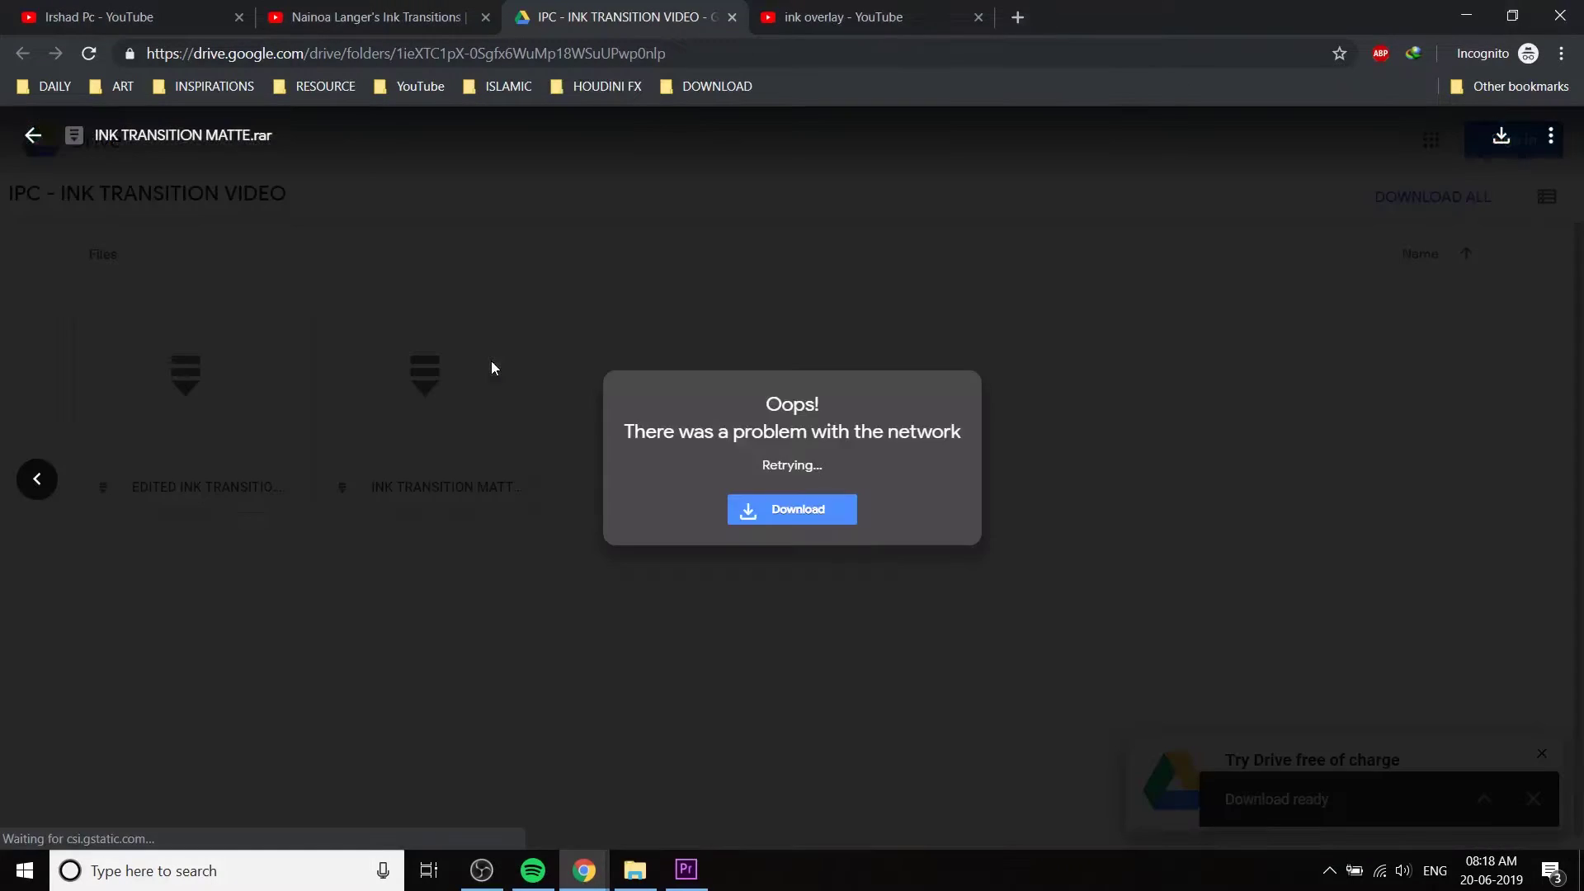
{"action": "left_click", "coordinate": [809, 523]}
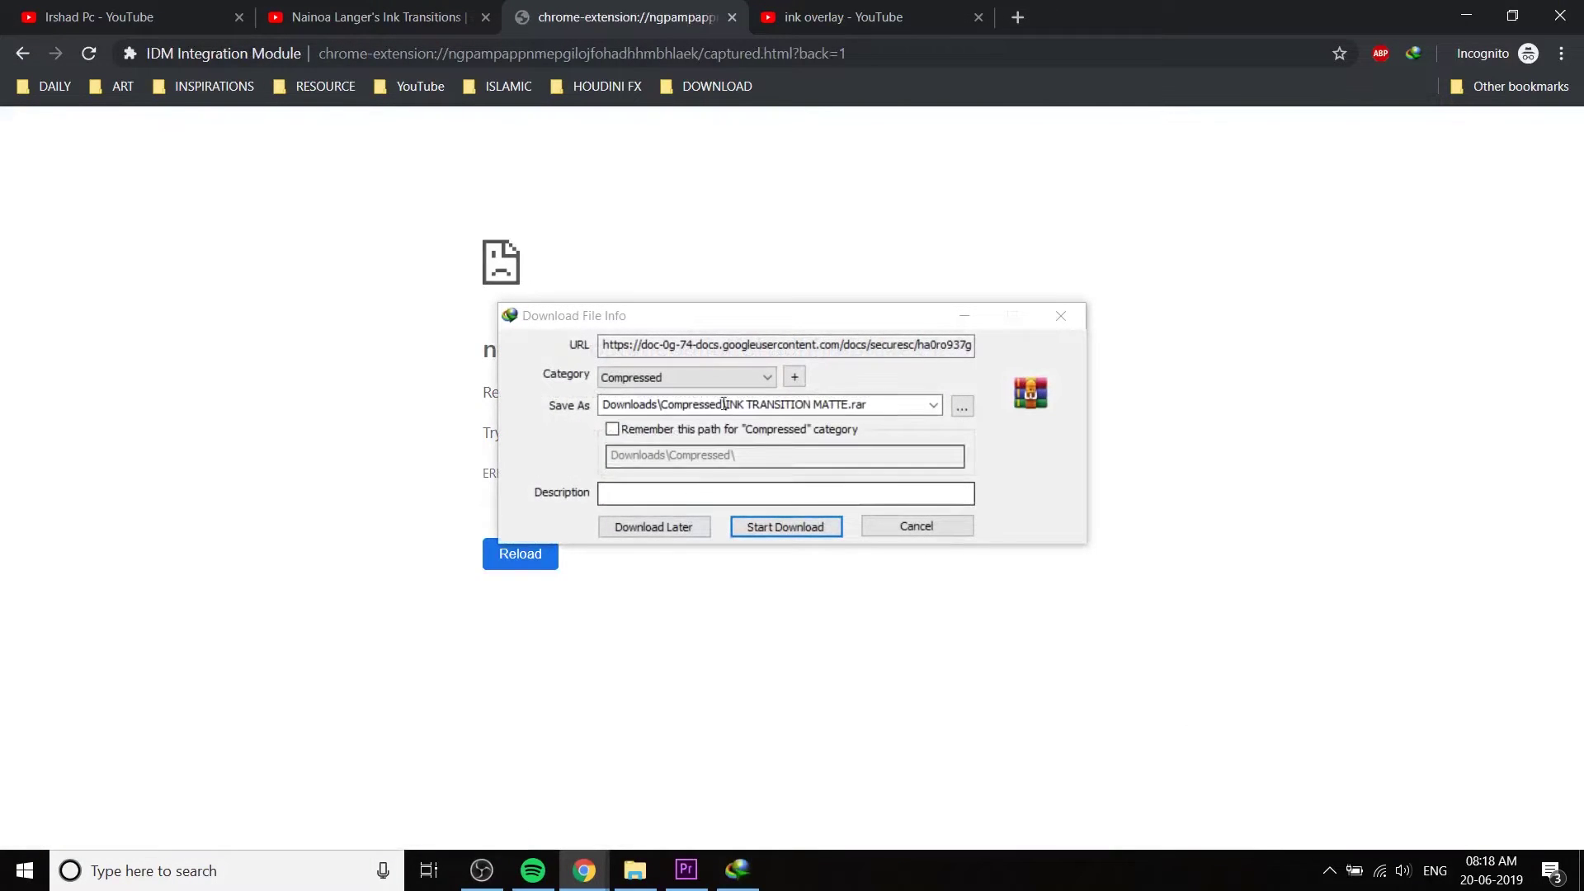
{"action": "left_click", "coordinate": [805, 531]}
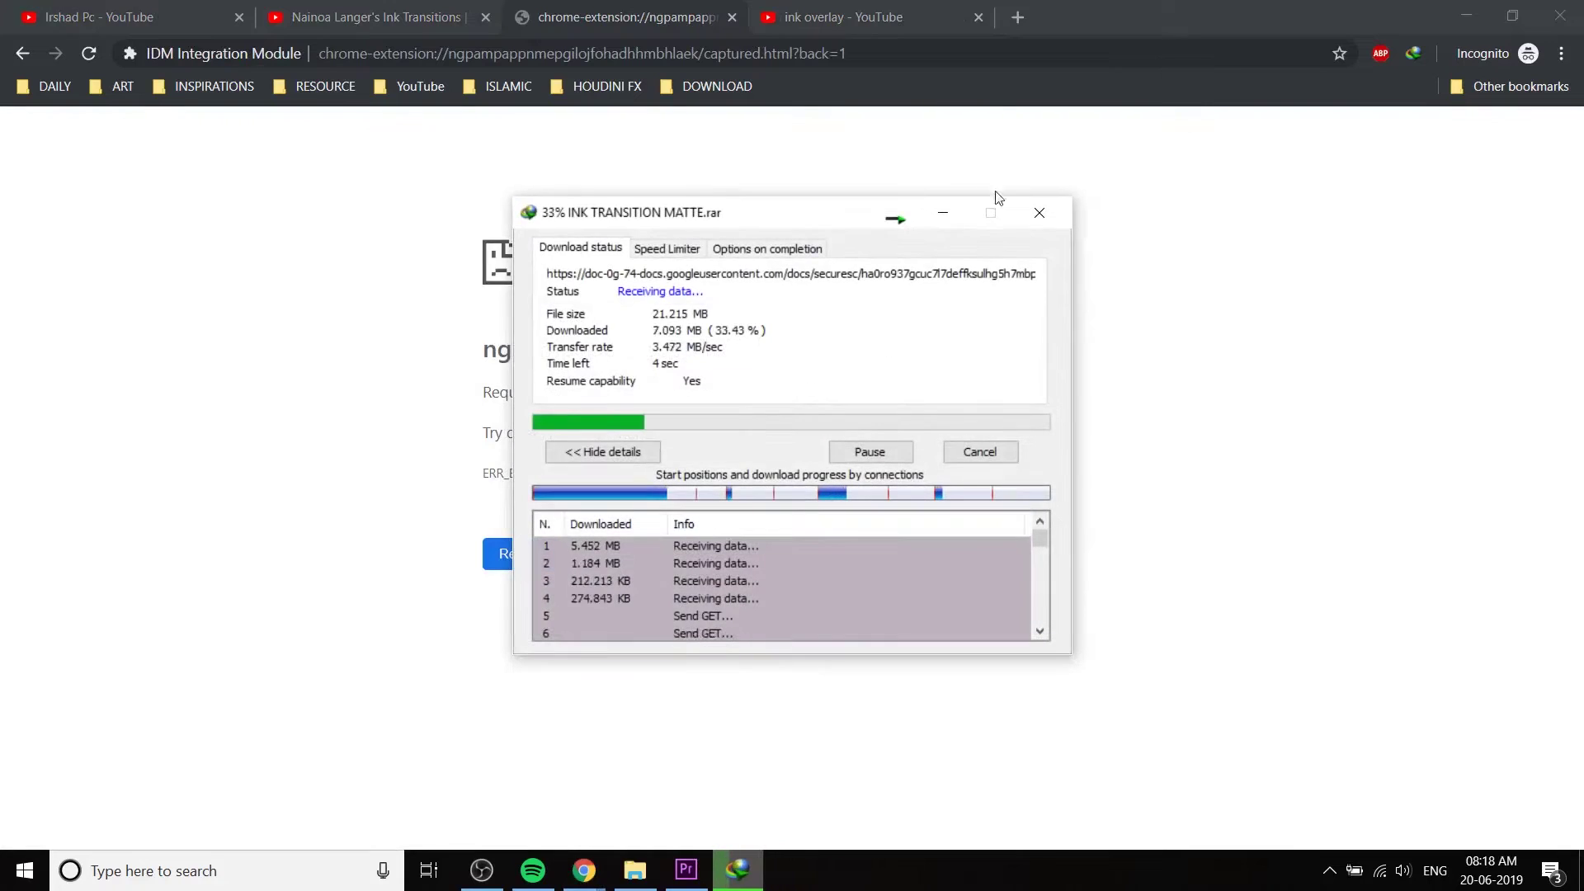
{"action": "left_click", "coordinate": [726, 165]}
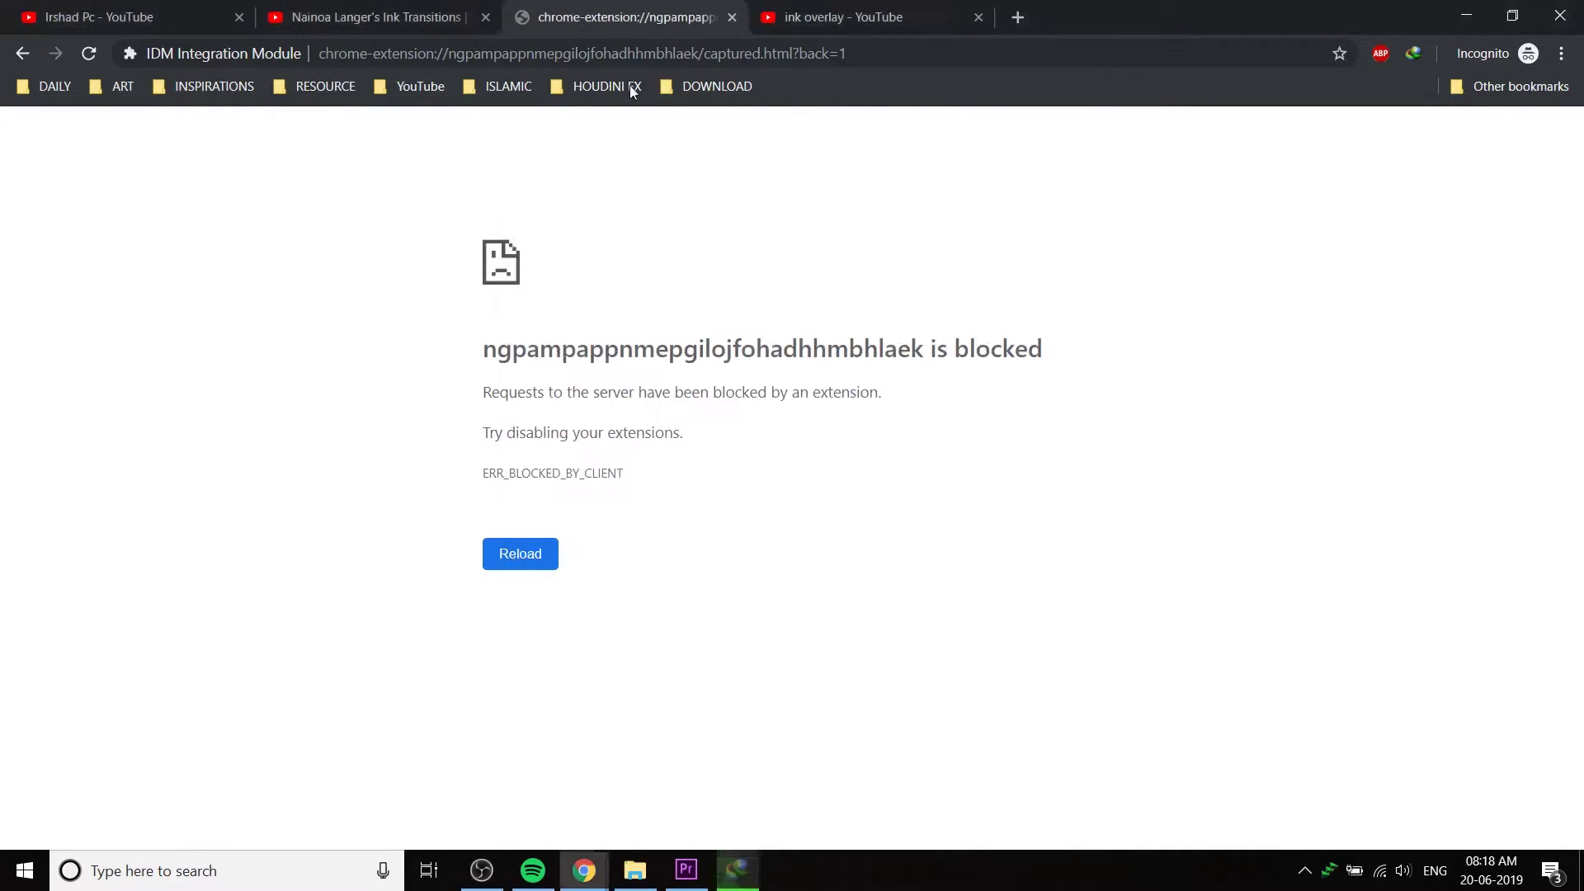
- Download EDITED INK TRANSITION MATTE.rar from the Drive folder to Downloads\Compressed, and return to the folder page
{"action": "left_click", "coordinate": [36, 56]}
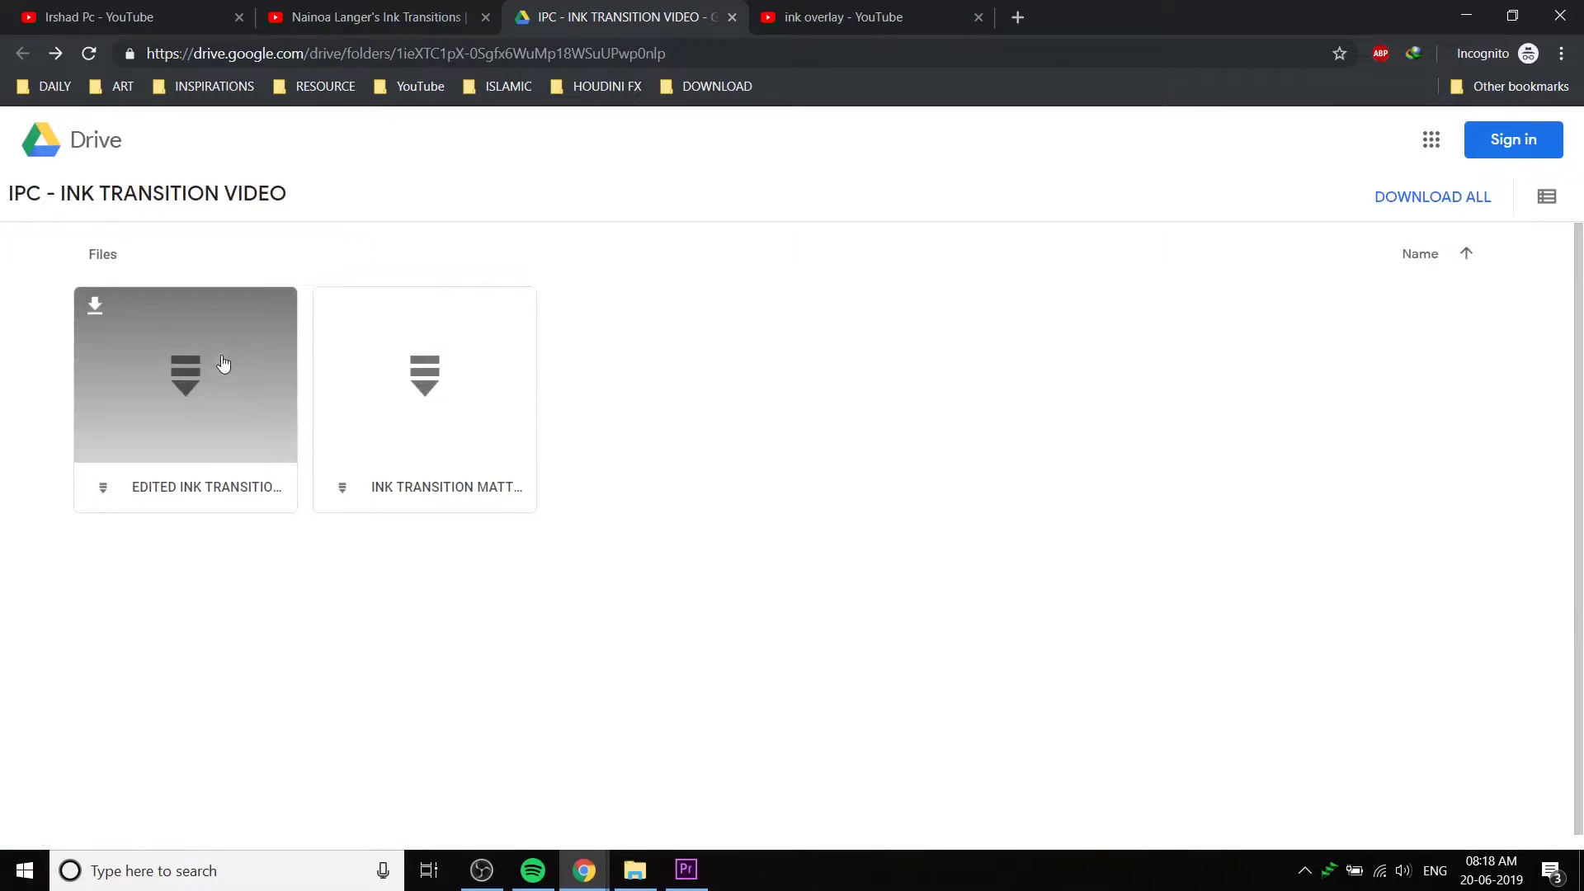
{"action": "left_click", "coordinate": [223, 363]}
{"action": "left_click", "coordinate": [821, 515]}
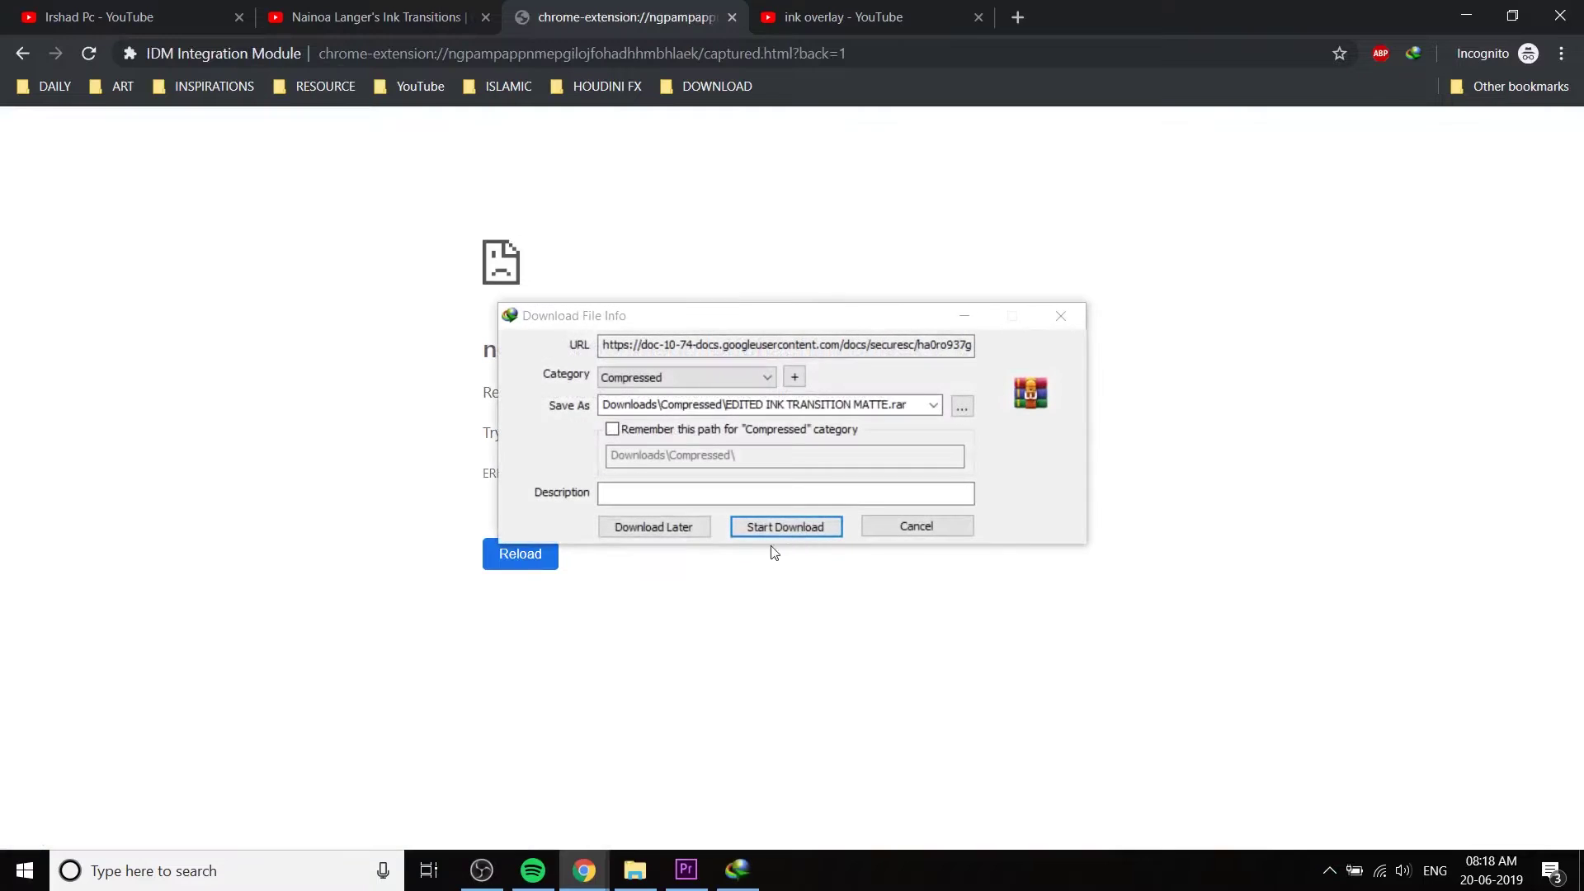
{"action": "left_click", "coordinate": [777, 530]}
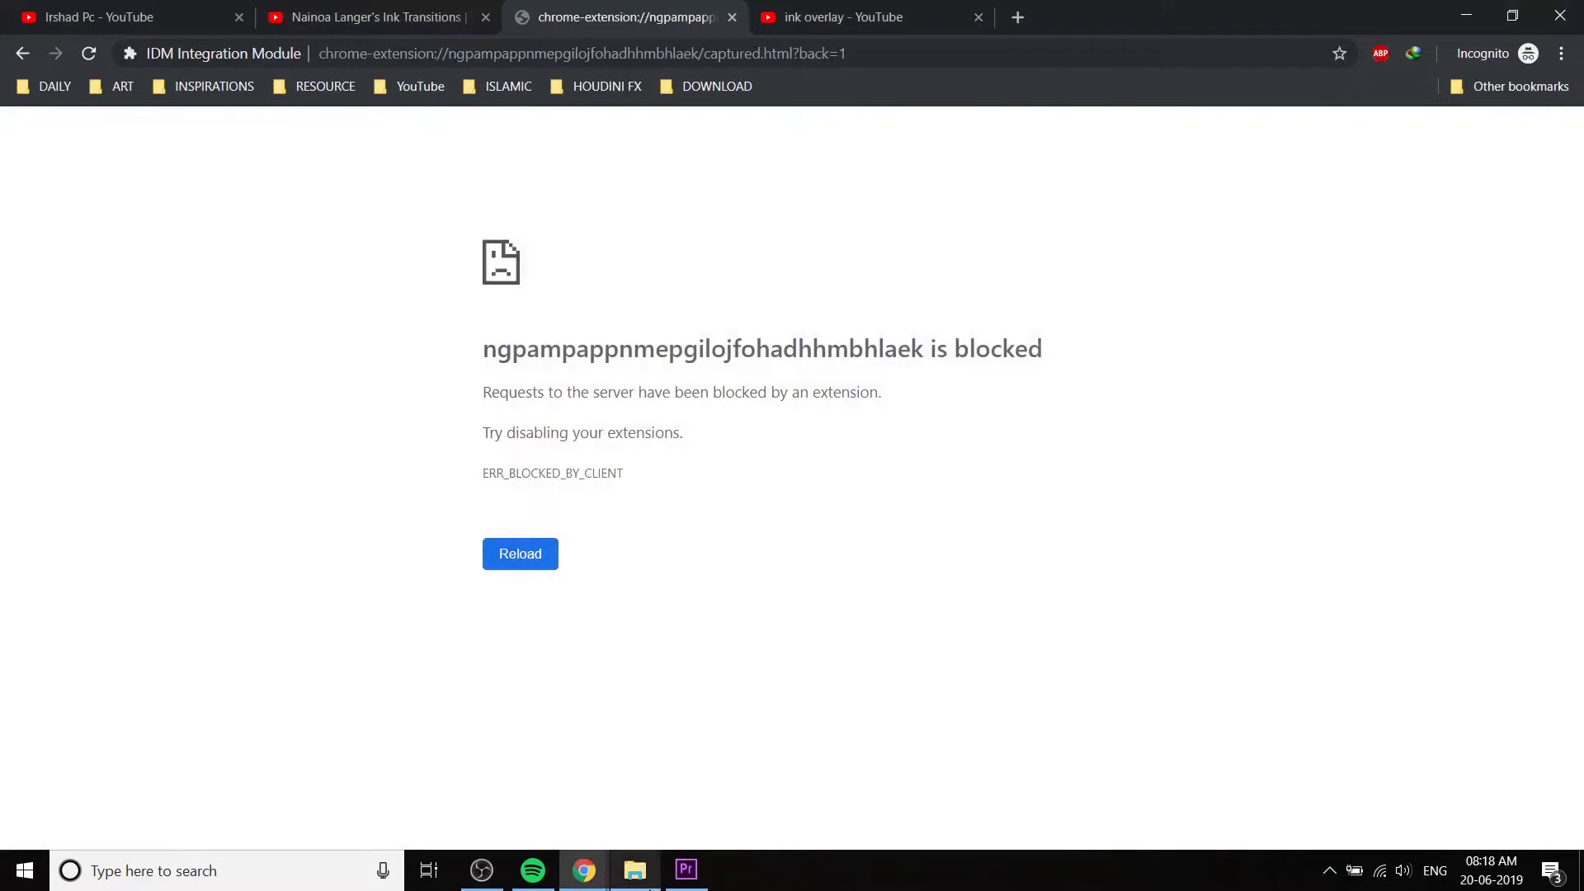
{"action": "left_click", "coordinate": [23, 53]}
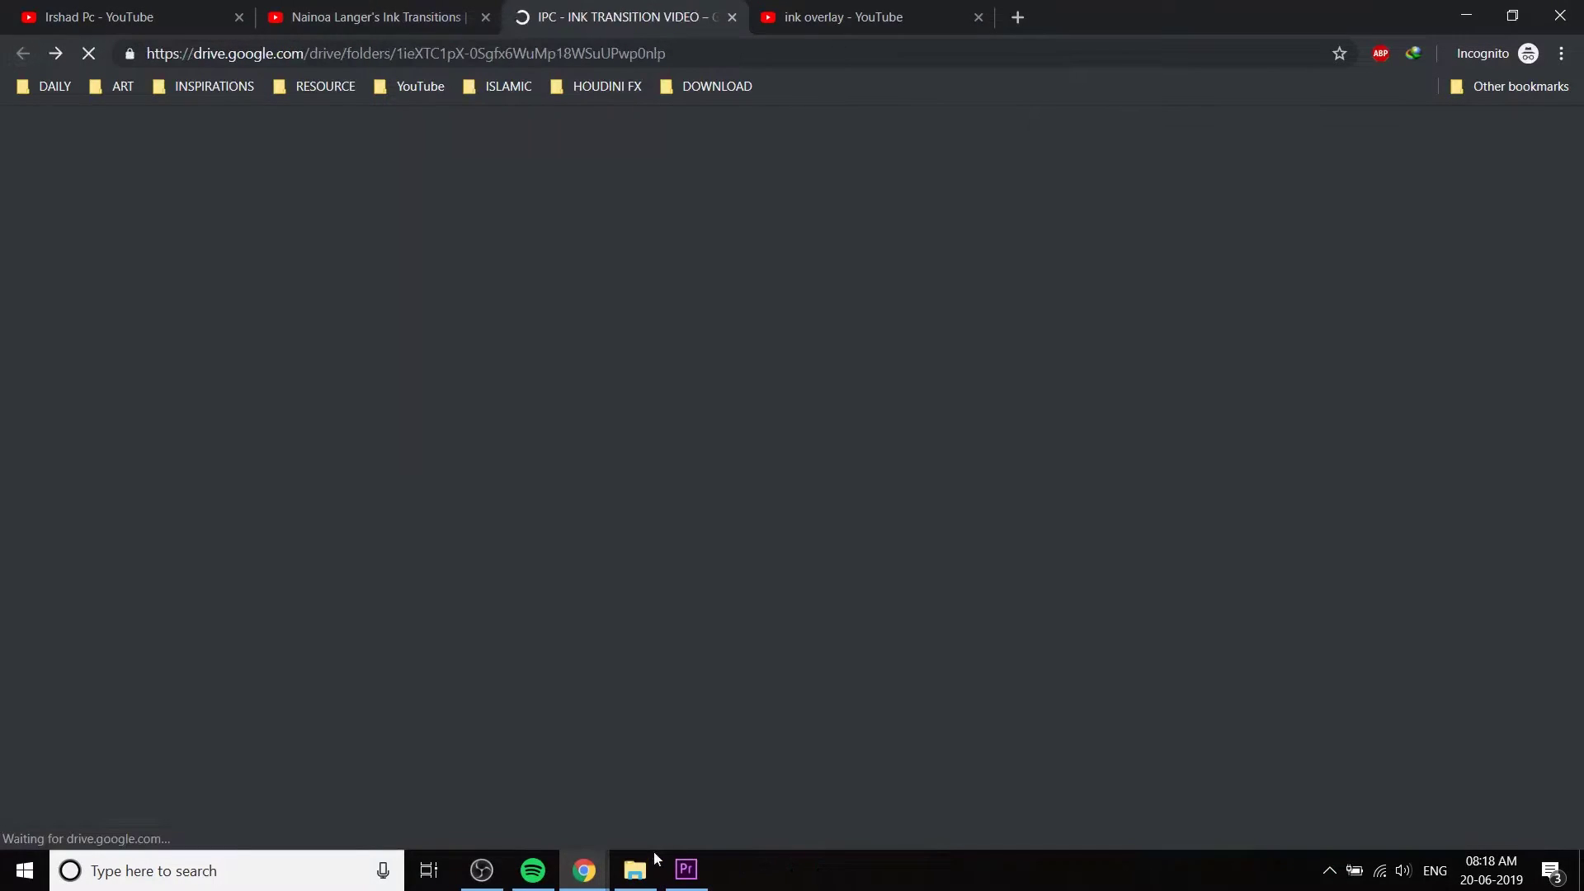
- Import MVI_1819 from the NORTHEAST\VIDEOS\day 9 folder into the YouTube project in Premiere Pro
{"action": "left_click", "coordinate": [634, 871]}
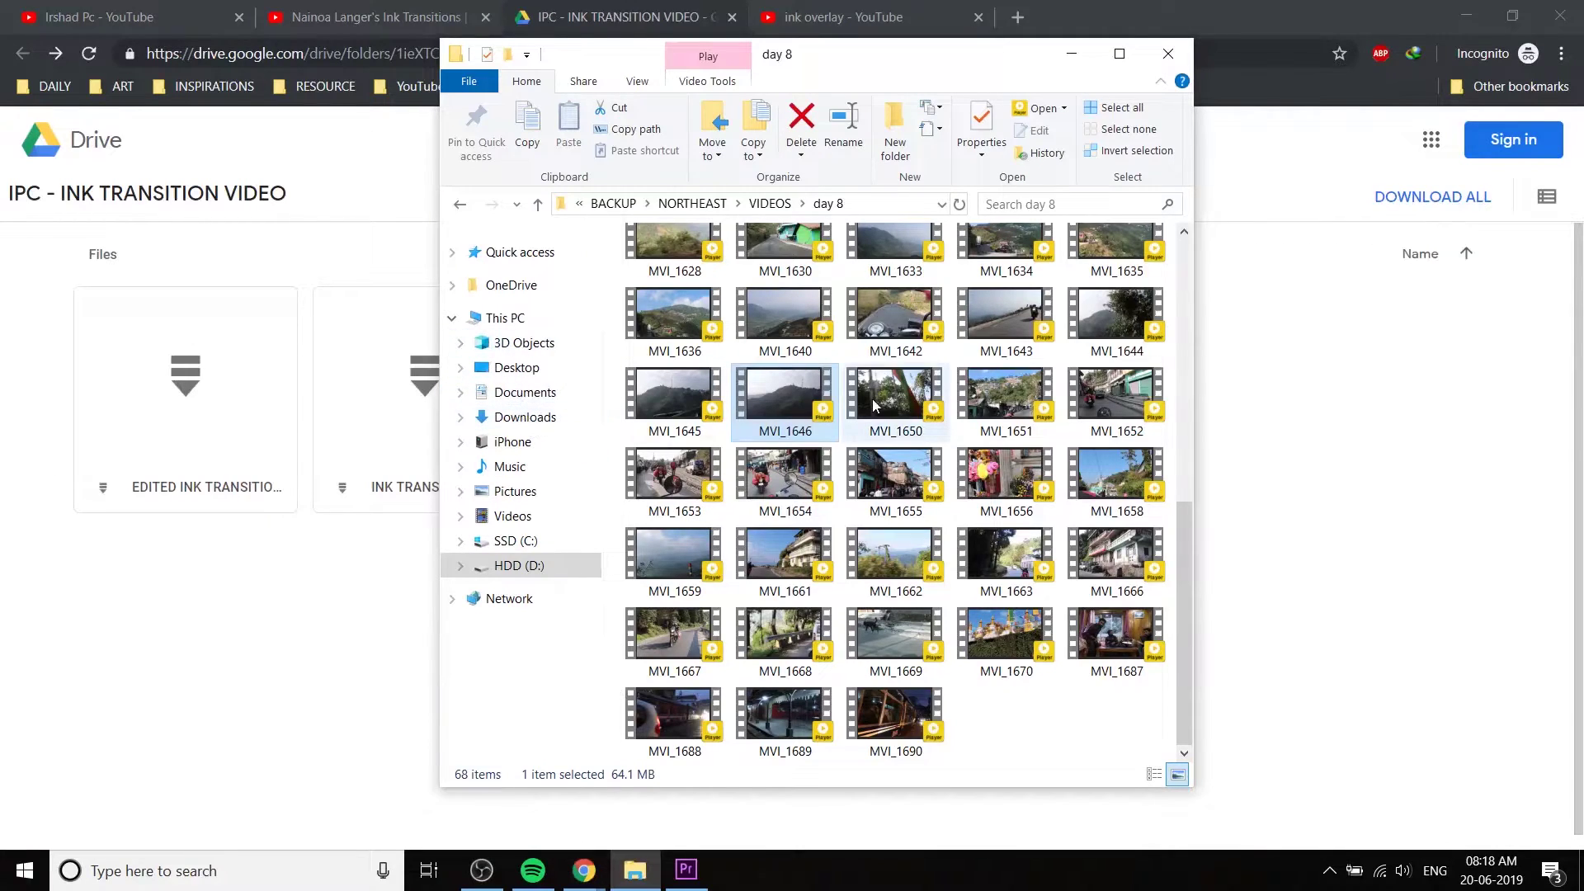
{"action": "left_click", "coordinate": [1011, 499]}
{"action": "left_click", "coordinate": [922, 636]}
{"action": "key", "text": "alt+Up"}
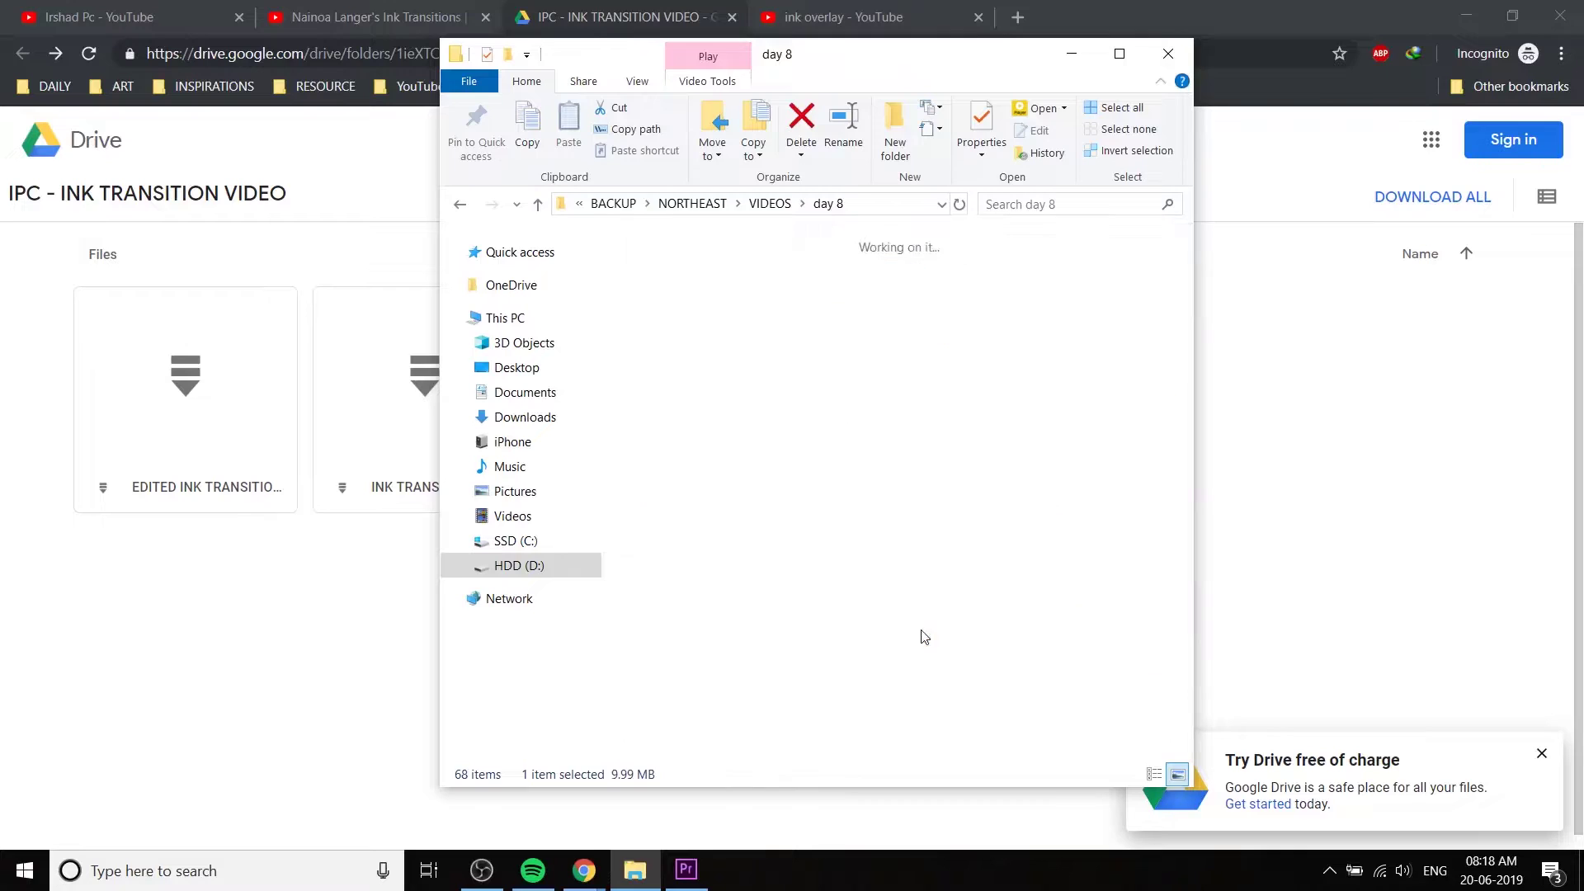
{"action": "double_click", "coordinate": [1035, 526]}
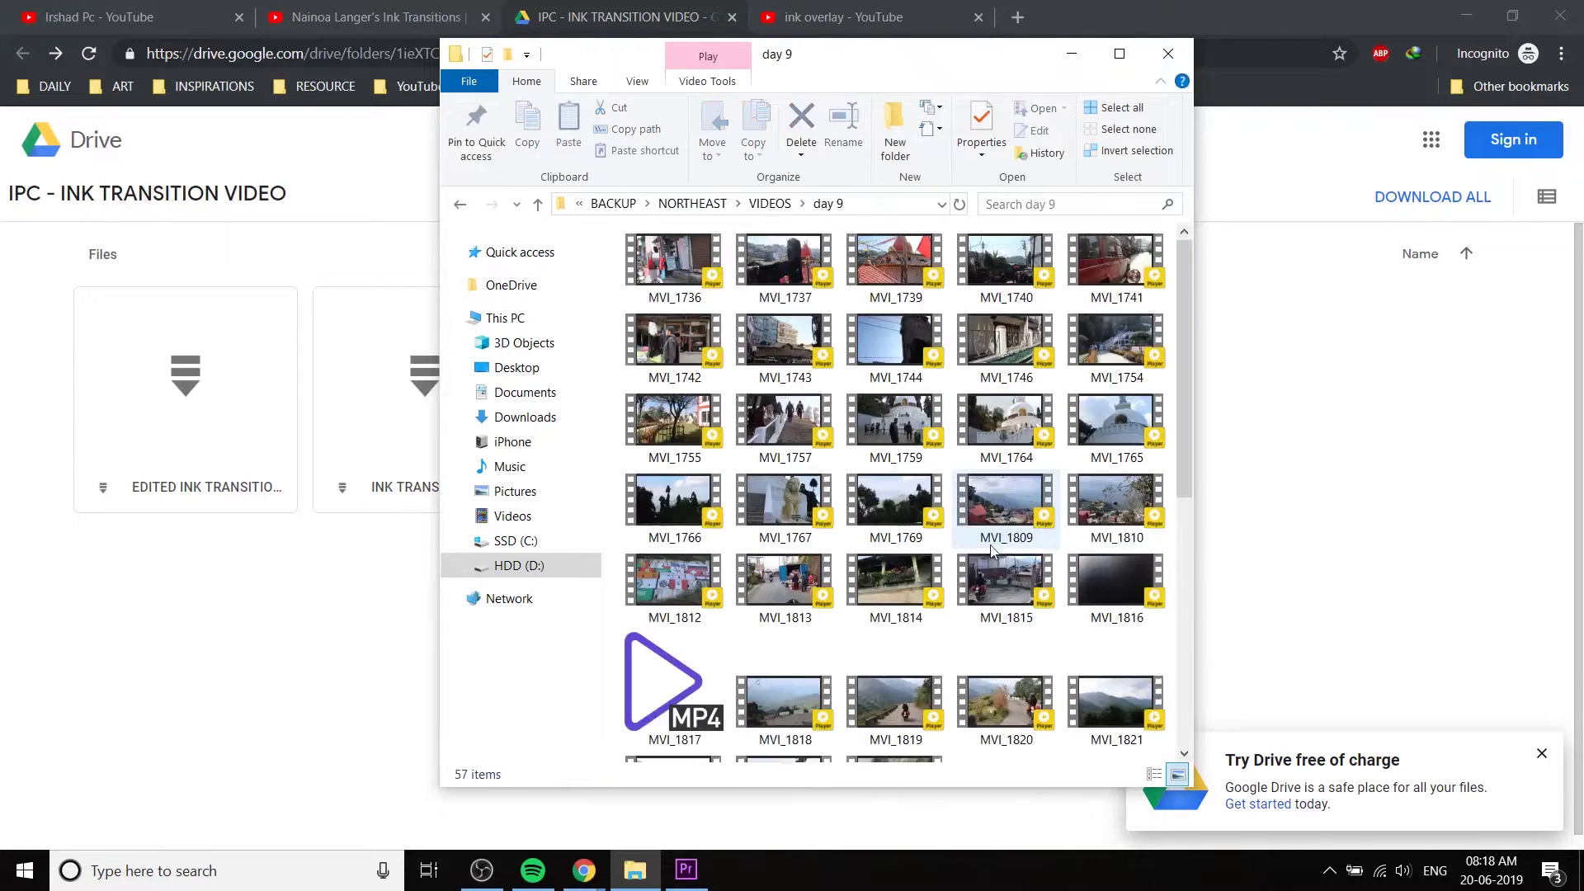
{"action": "scroll", "coordinate": [1069, 610], "scroll_direction": "down", "scroll_amount": 5}
{"action": "scroll", "coordinate": [1069, 611], "scroll_direction": "up", "scroll_amount": 3}
{"action": "left_click_drag", "start_coordinate": [896, 615], "coordinate": [403, 745]}
- Import MVI_0677 from the NORTHEAST\VIDEOS\day 2 folder into the YouTube project
{"action": "left_click", "coordinate": [628, 871]}
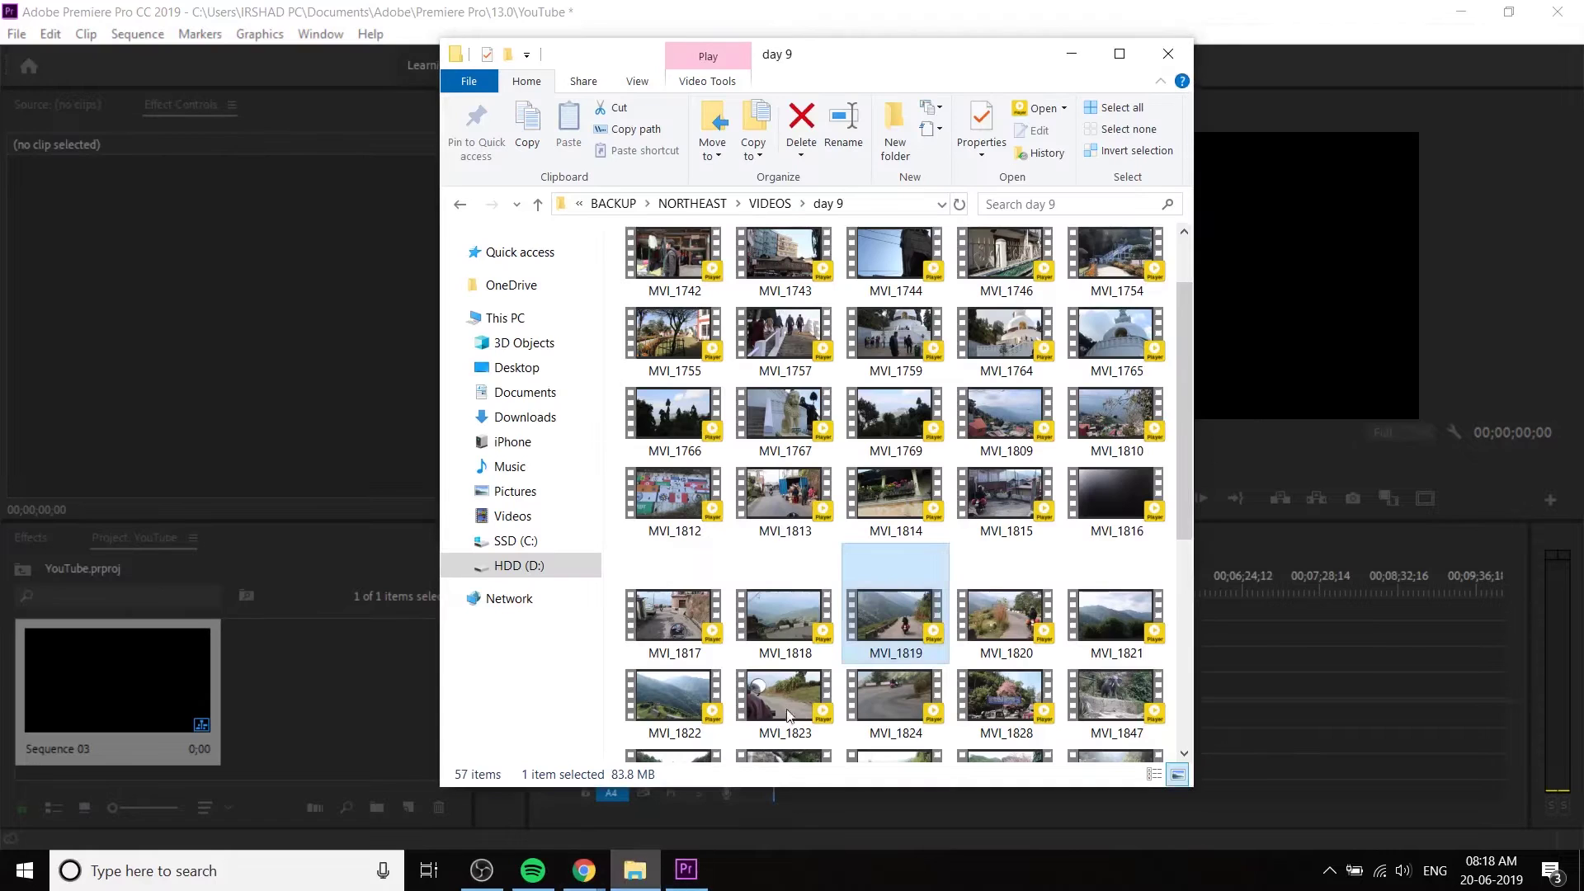
{"action": "scroll", "coordinate": [870, 578], "scroll_direction": "down", "scroll_amount": 5}
{"action": "key", "text": "BackSpace"}
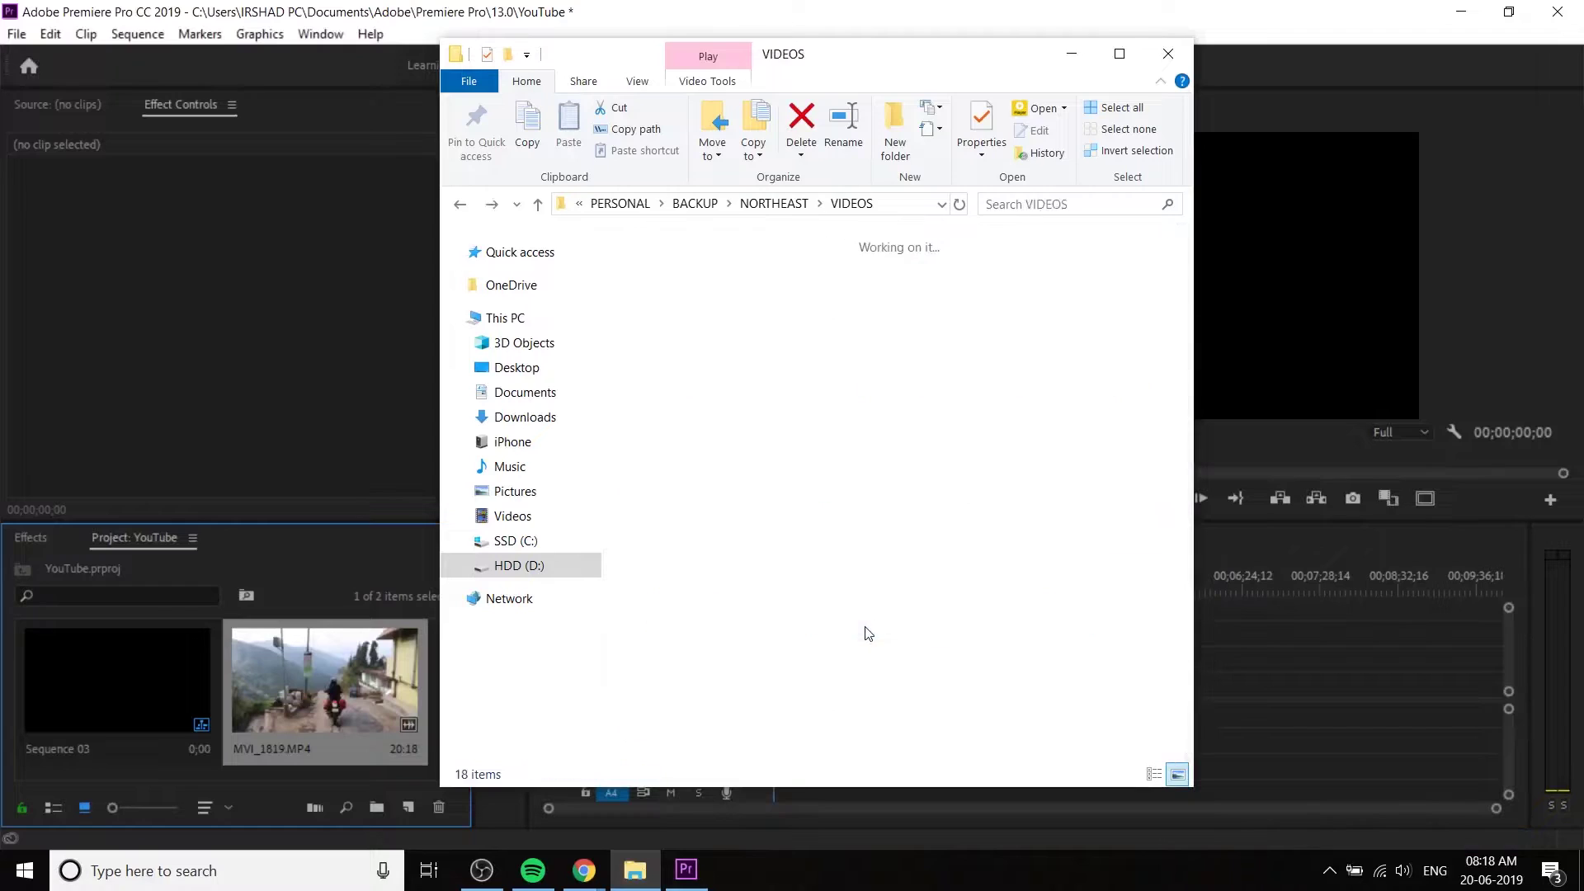
{"action": "double_click", "coordinate": [1151, 423]}
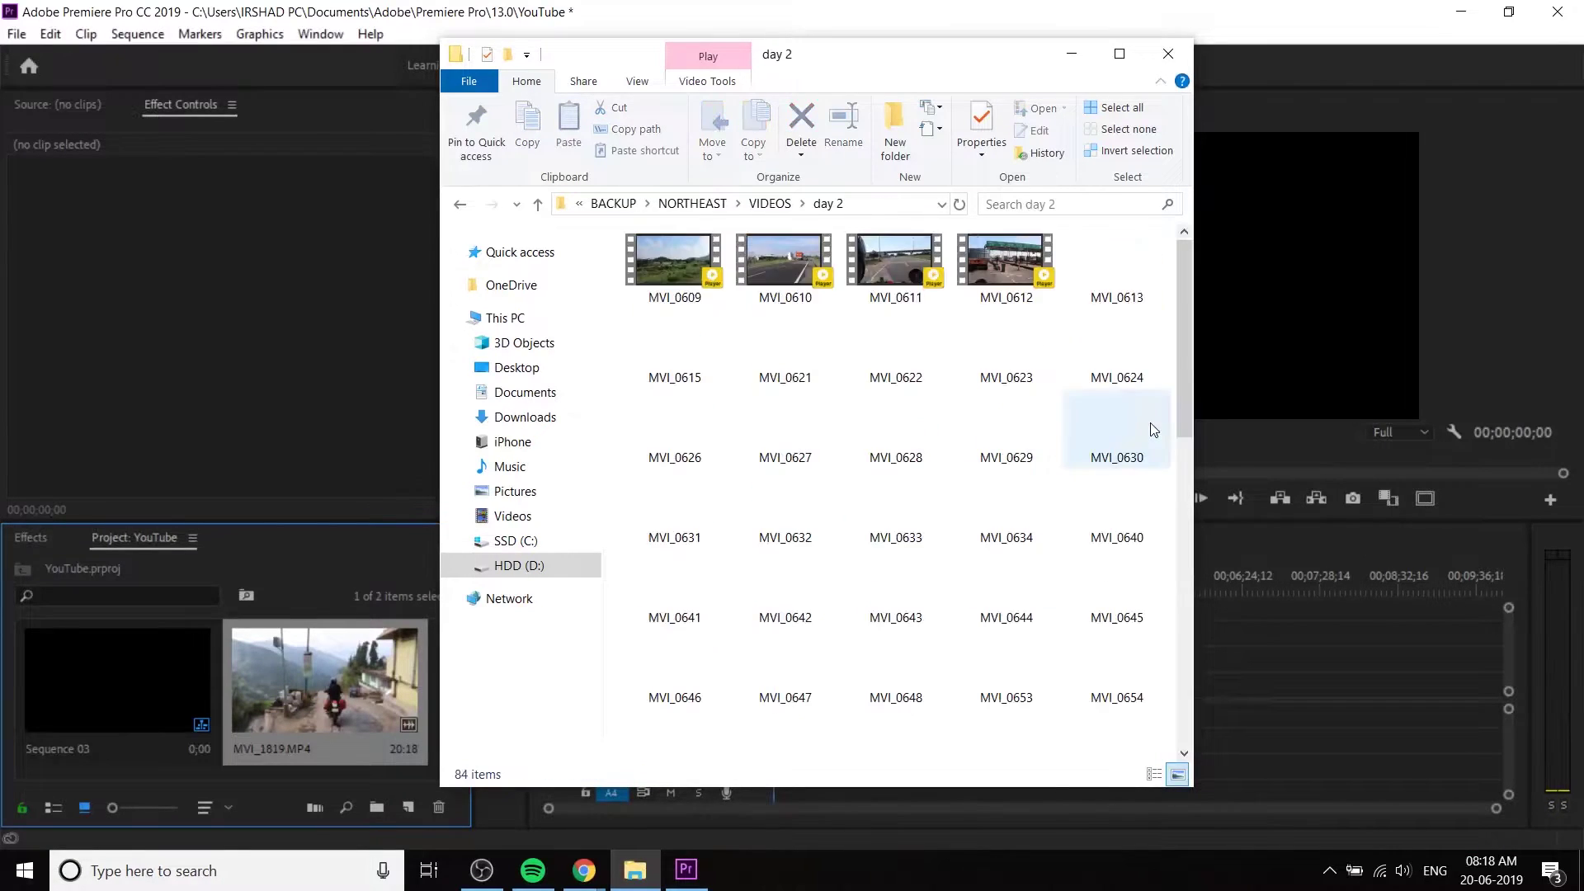
{"action": "scroll", "coordinate": [995, 454], "scroll_direction": "down", "scroll_amount": 8}
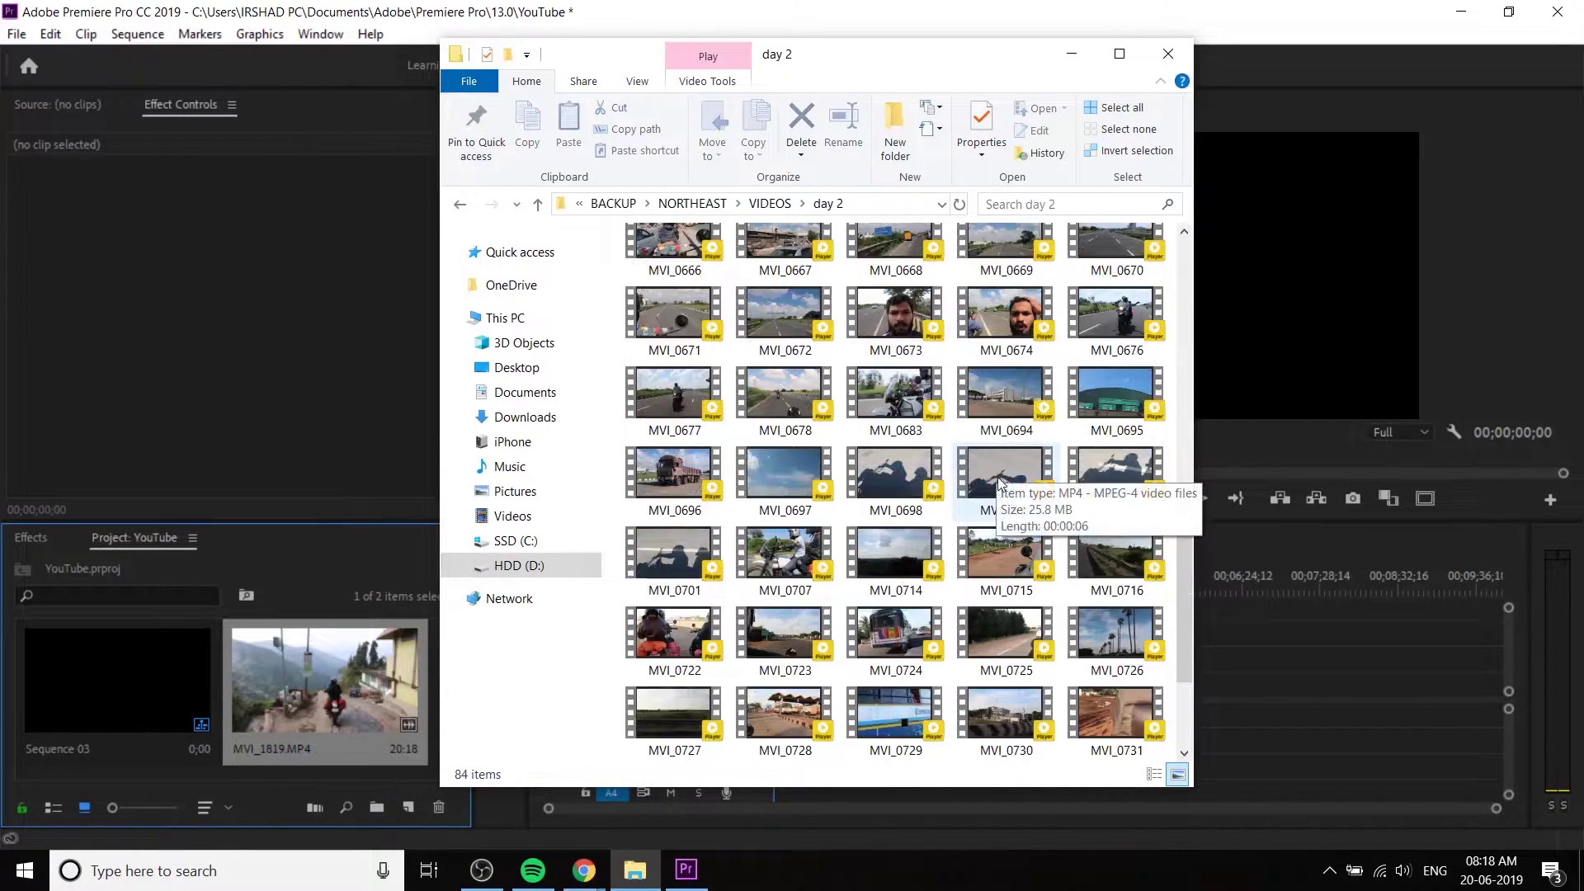
{"action": "left_click", "coordinate": [892, 384]}
{"action": "left_click", "coordinate": [696, 413]}
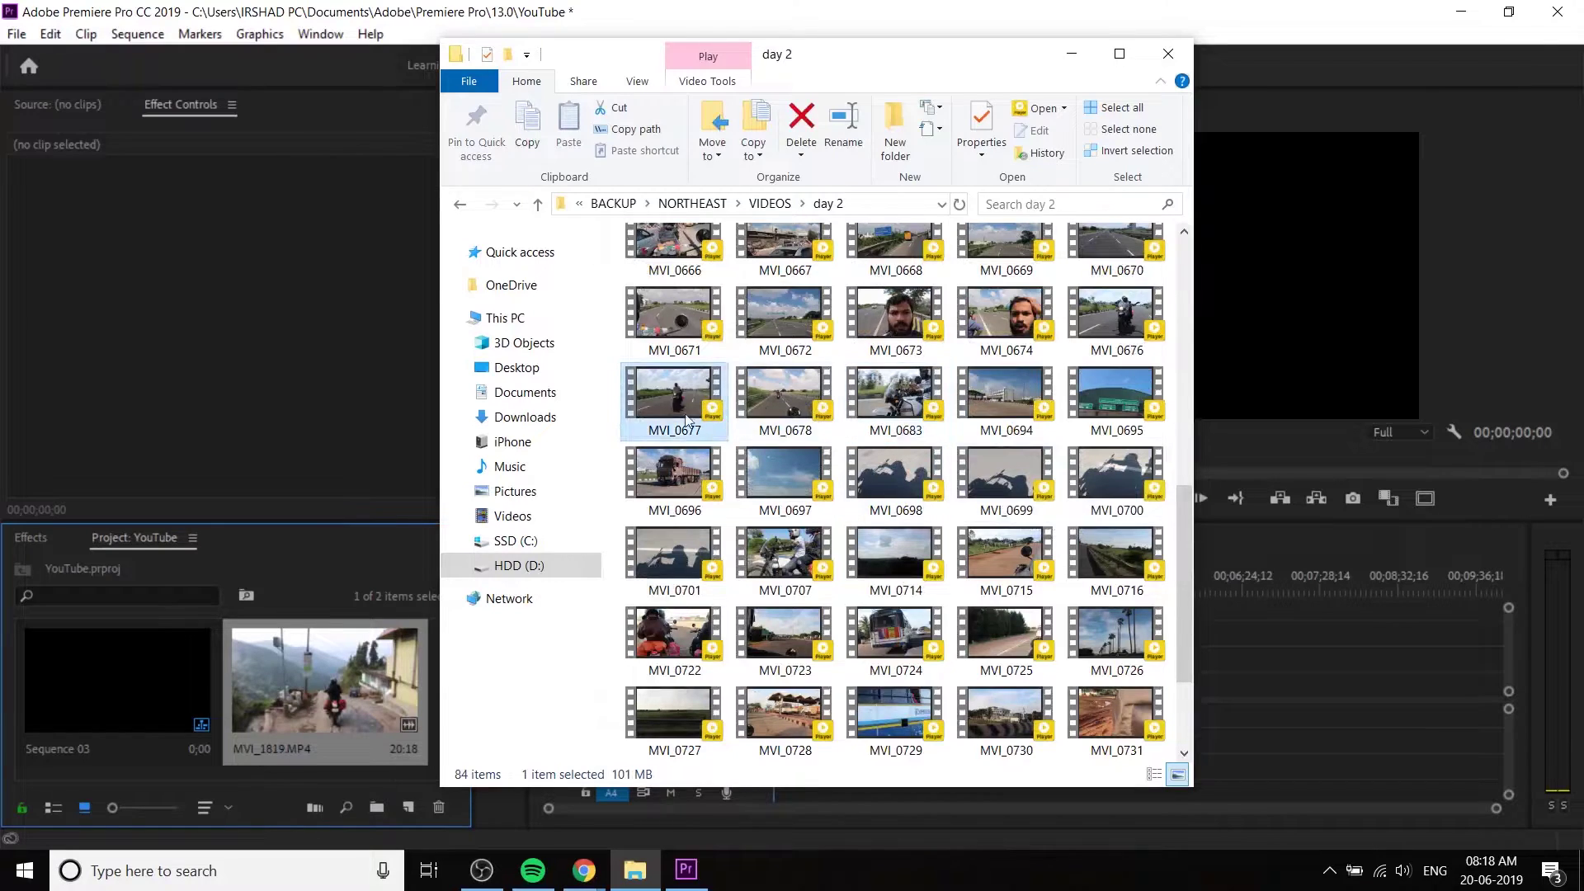
{"action": "left_click_drag", "start_coordinate": [705, 398], "coordinate": [225, 706]}
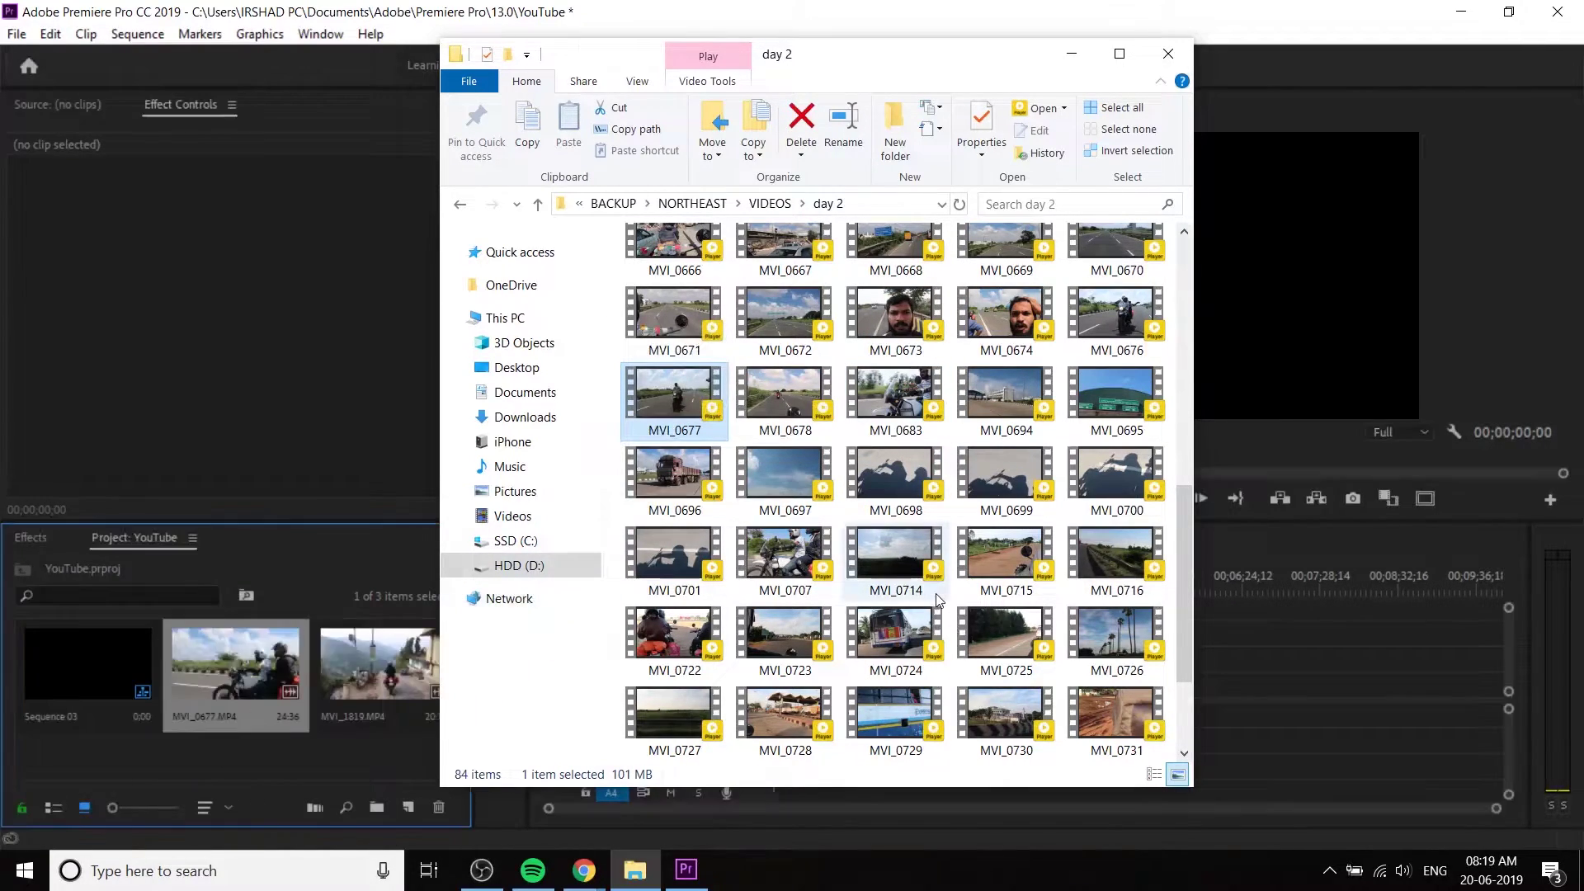
- Import MVI_0726 and MVI_0743 from the day 2 folder into the YouTube project
{"action": "scroll", "coordinate": [931, 625], "scroll_direction": "down", "scroll_amount": 2}
{"action": "left_click_drag", "start_coordinate": [1118, 479], "coordinate": [211, 710]}
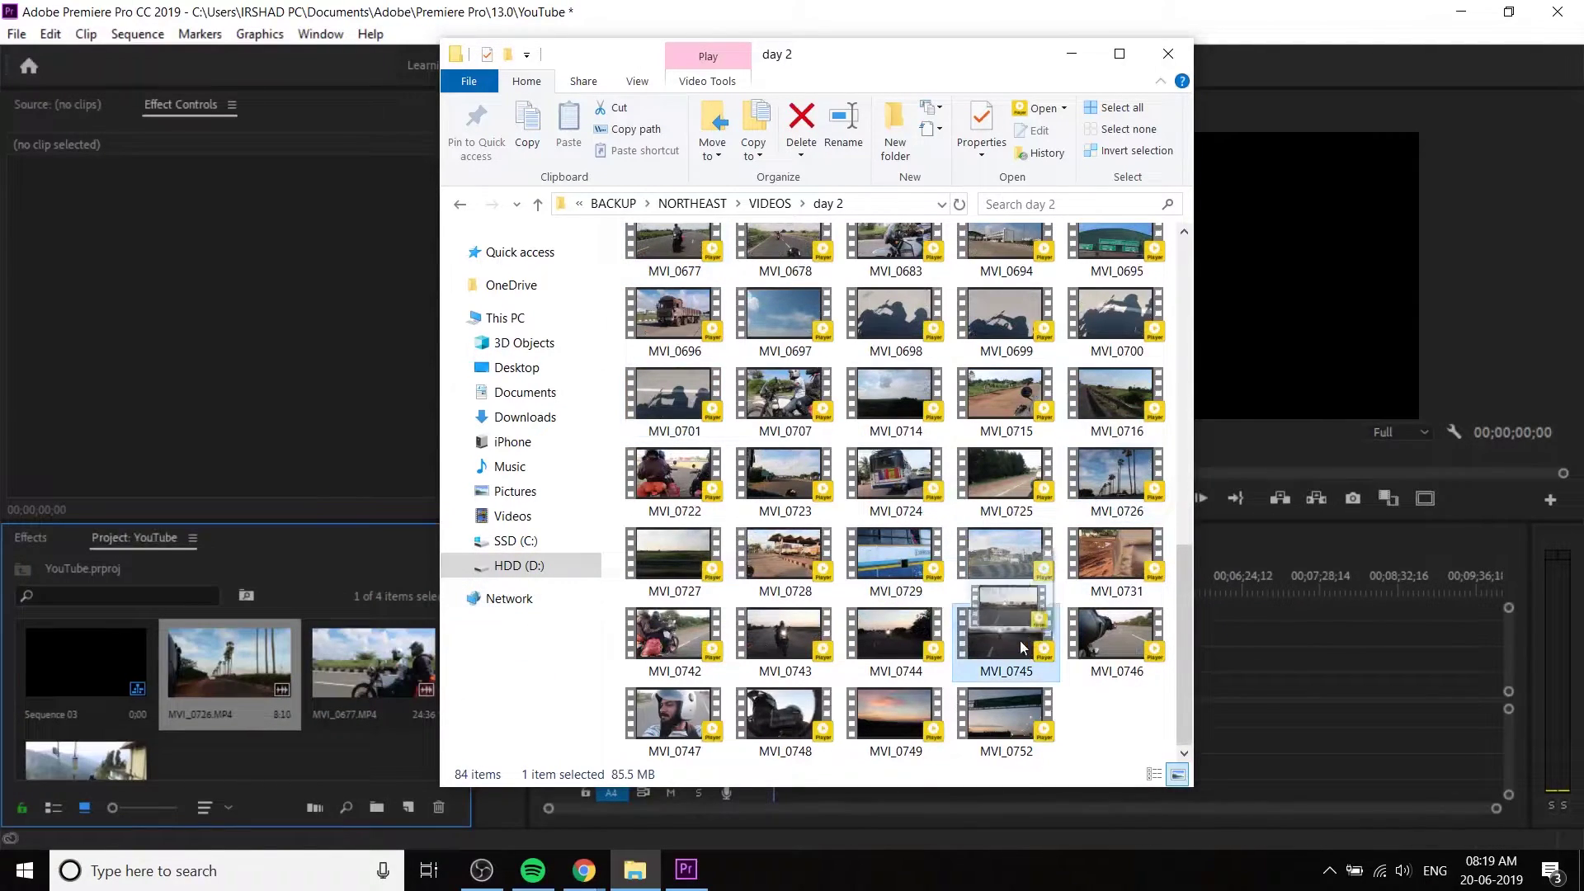
{"action": "left_click_drag", "start_coordinate": [754, 626], "coordinate": [151, 690]}
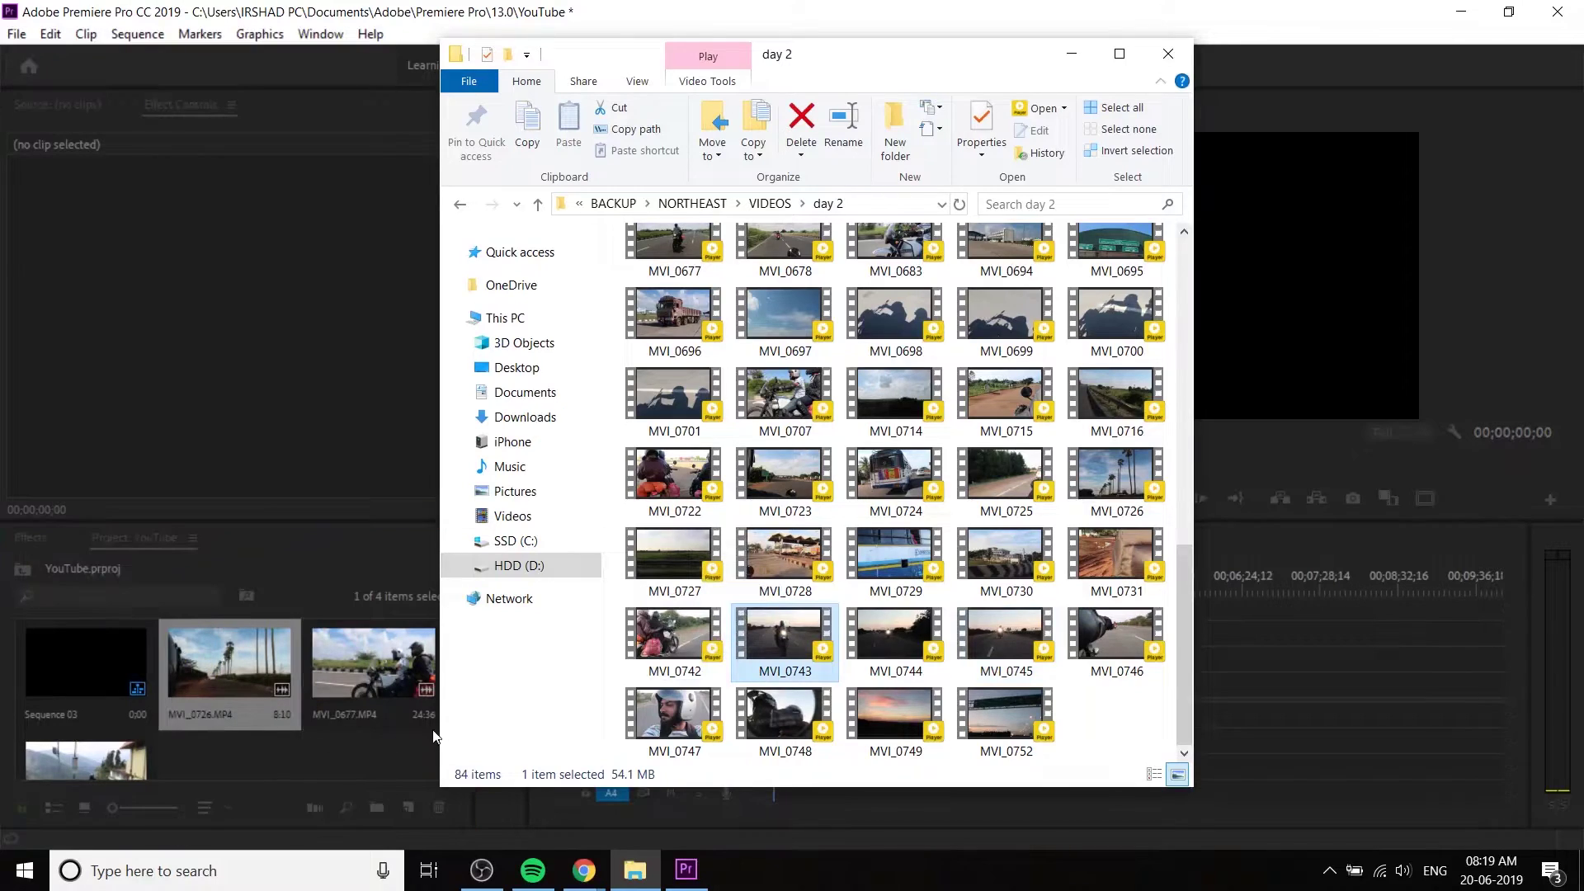
{"action": "left_click", "coordinate": [404, 745]}
- Extract the EDITED INK TRANSITION MATTE and INK TRANSITION MATTE archives into their current folder, Downloads\Video\New folder
{"action": "left_click", "coordinate": [635, 871]}
{"action": "left_click_drag", "start_coordinate": [990, 490], "coordinate": [689, 285]}
{"action": "right_click", "coordinate": [691, 288]}
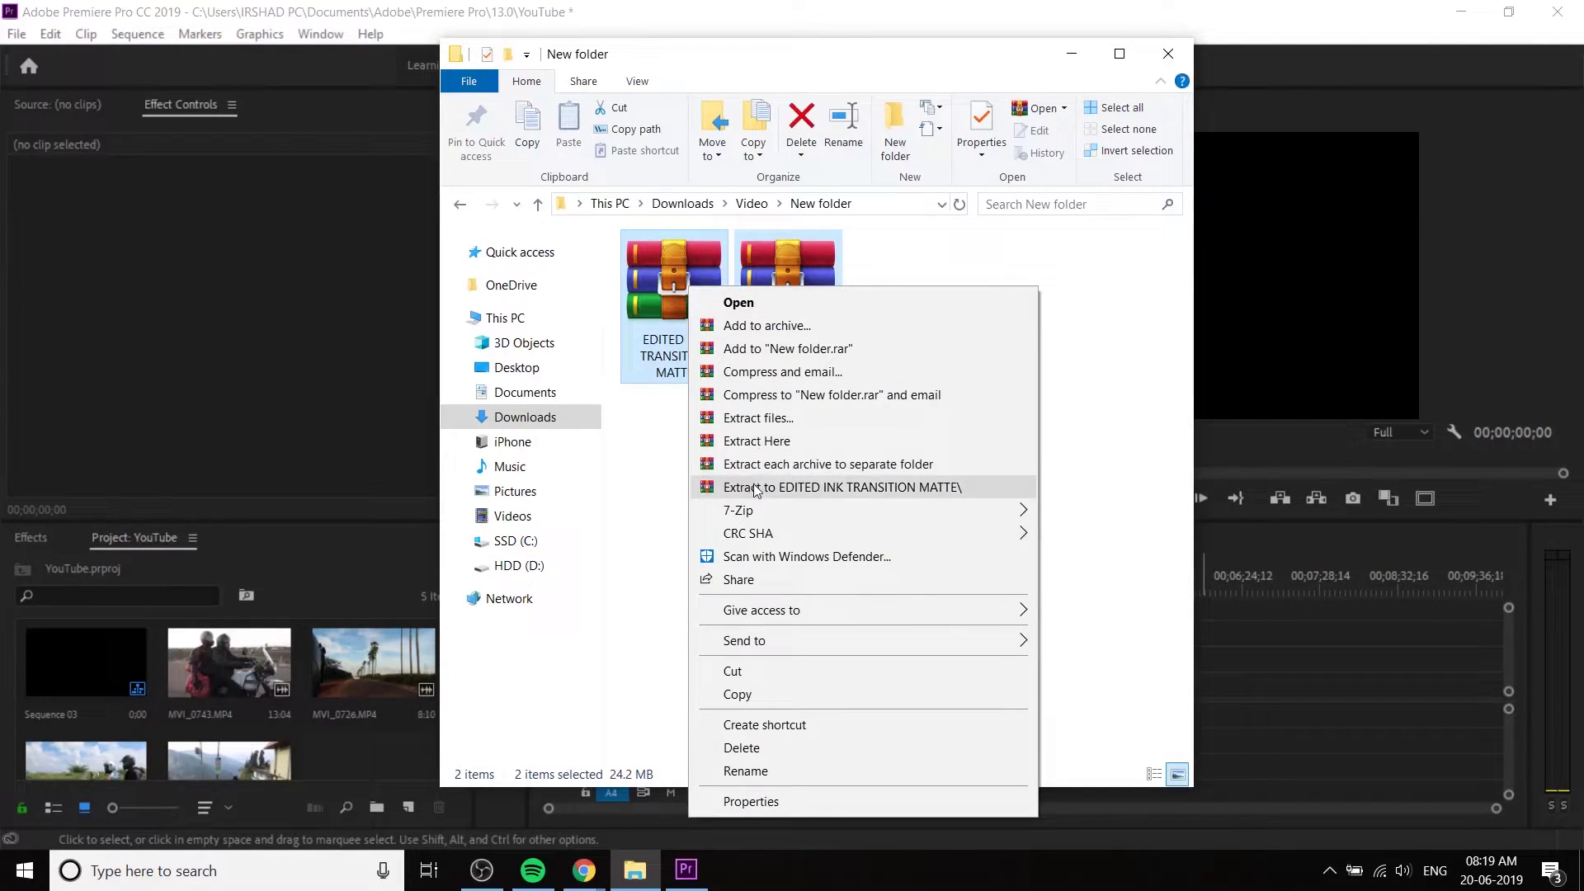
{"action": "left_click", "coordinate": [790, 447]}
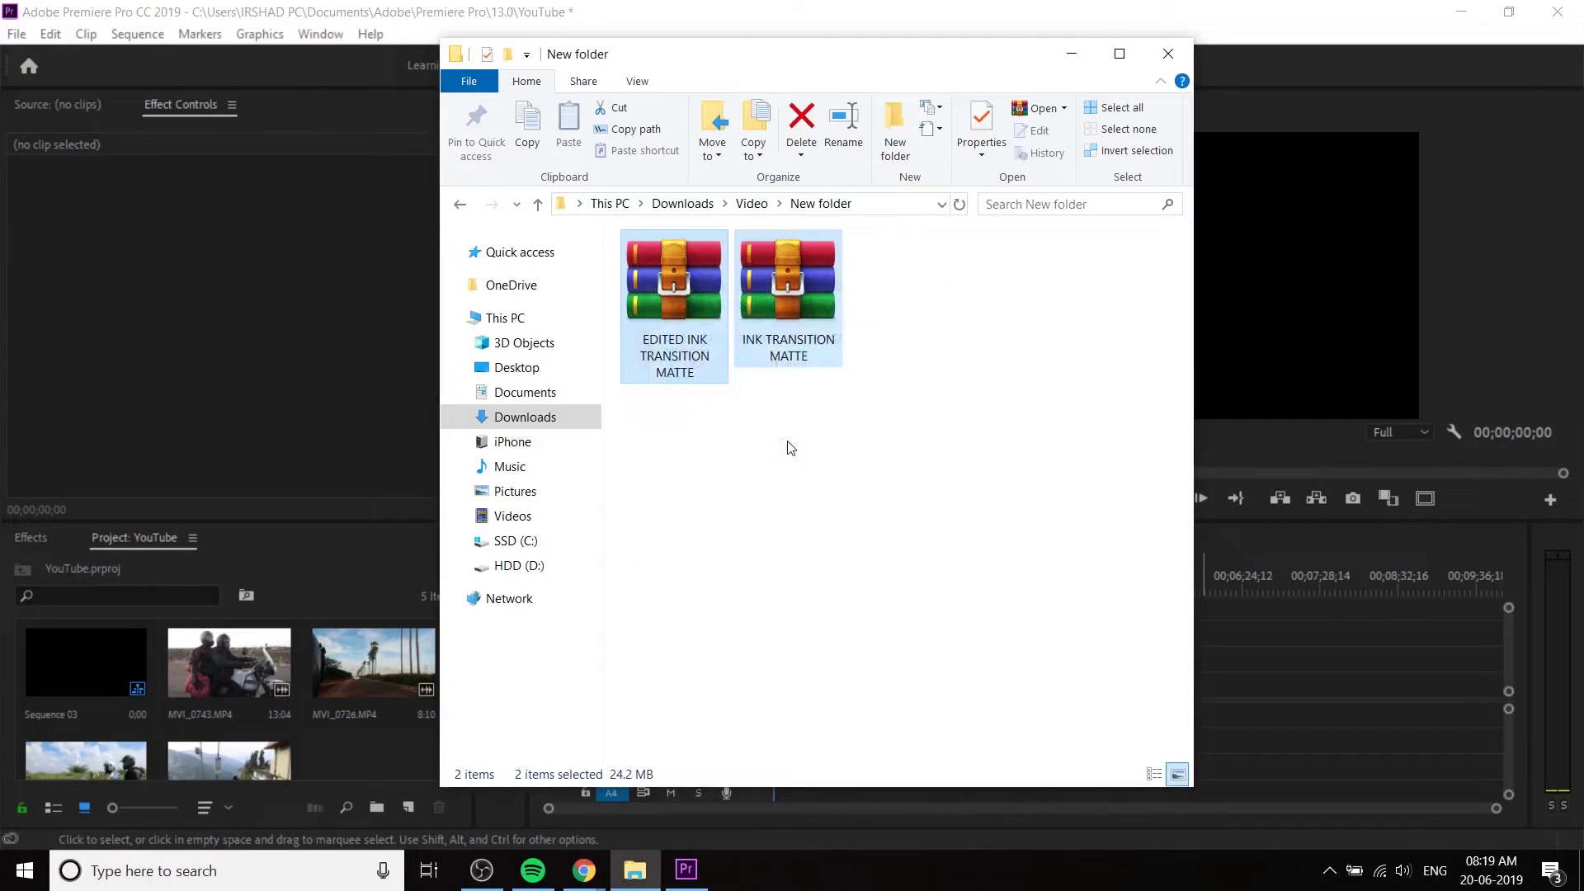
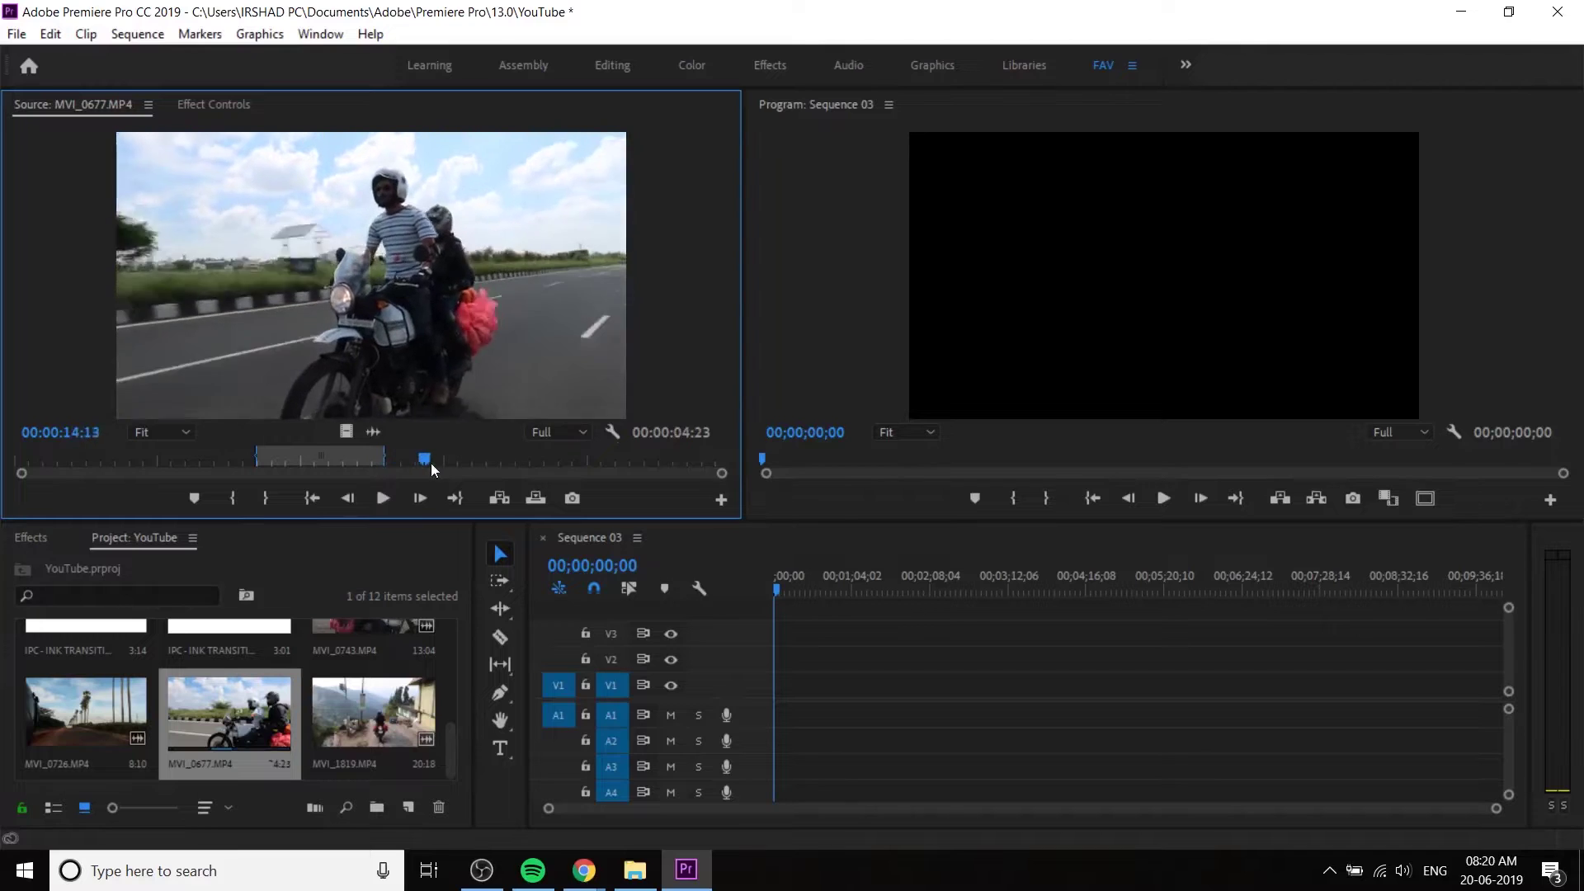
- Mark the out point of MVI_0677.MP4 at 00:00:19:07 and place its video at the start of V2, keeping the existing sequence settings
{"action": "key", "text": "o"}
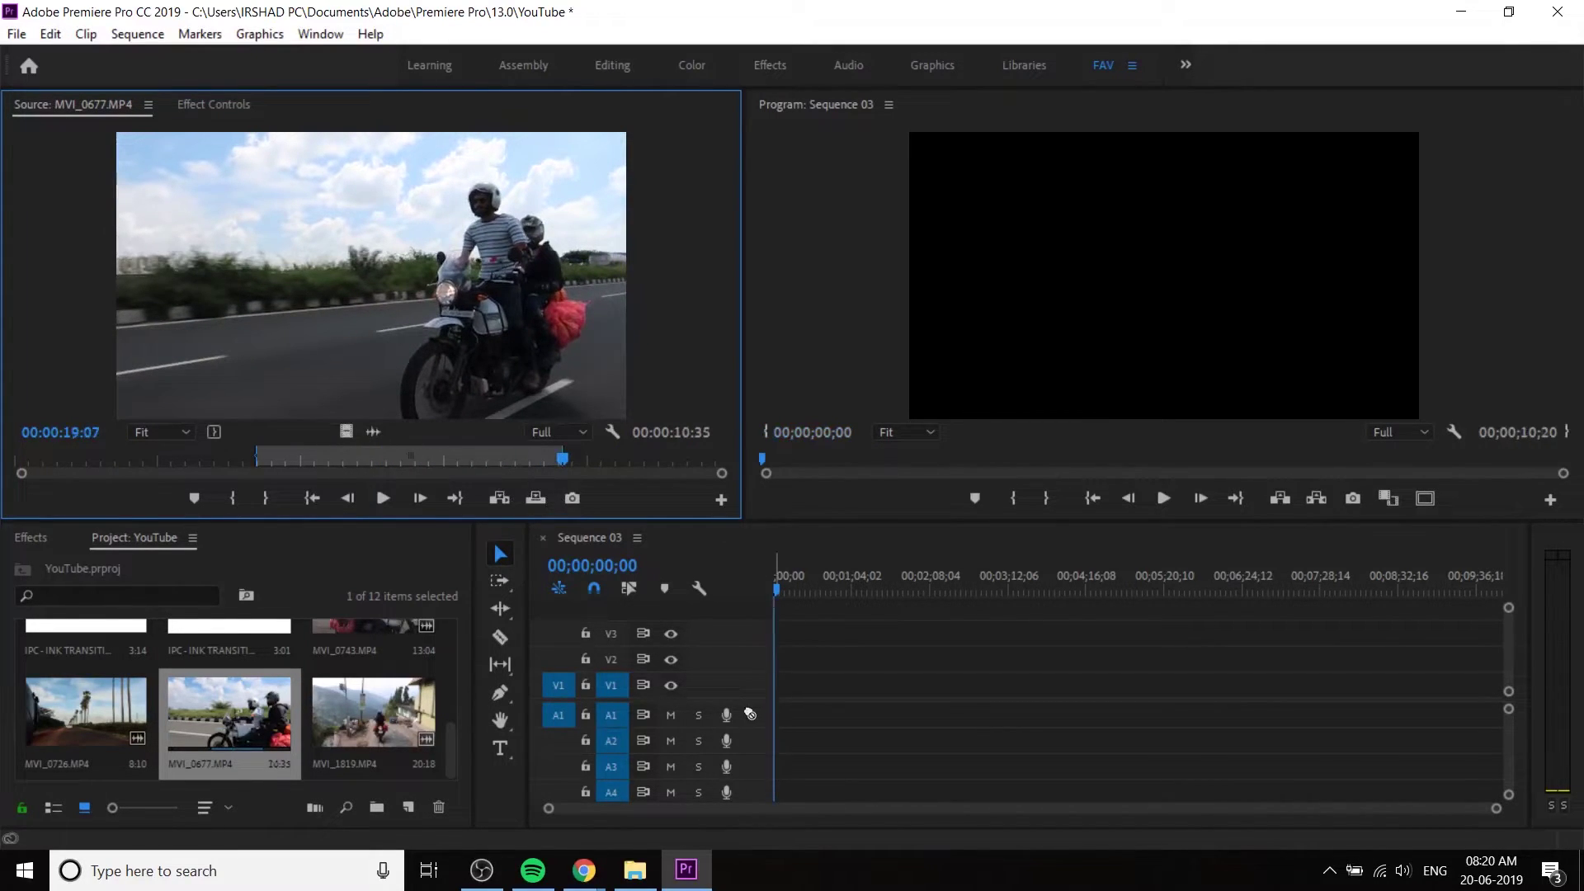
{"action": "left_click_drag", "start_coordinate": [777, 662], "coordinate": [777, 662]}
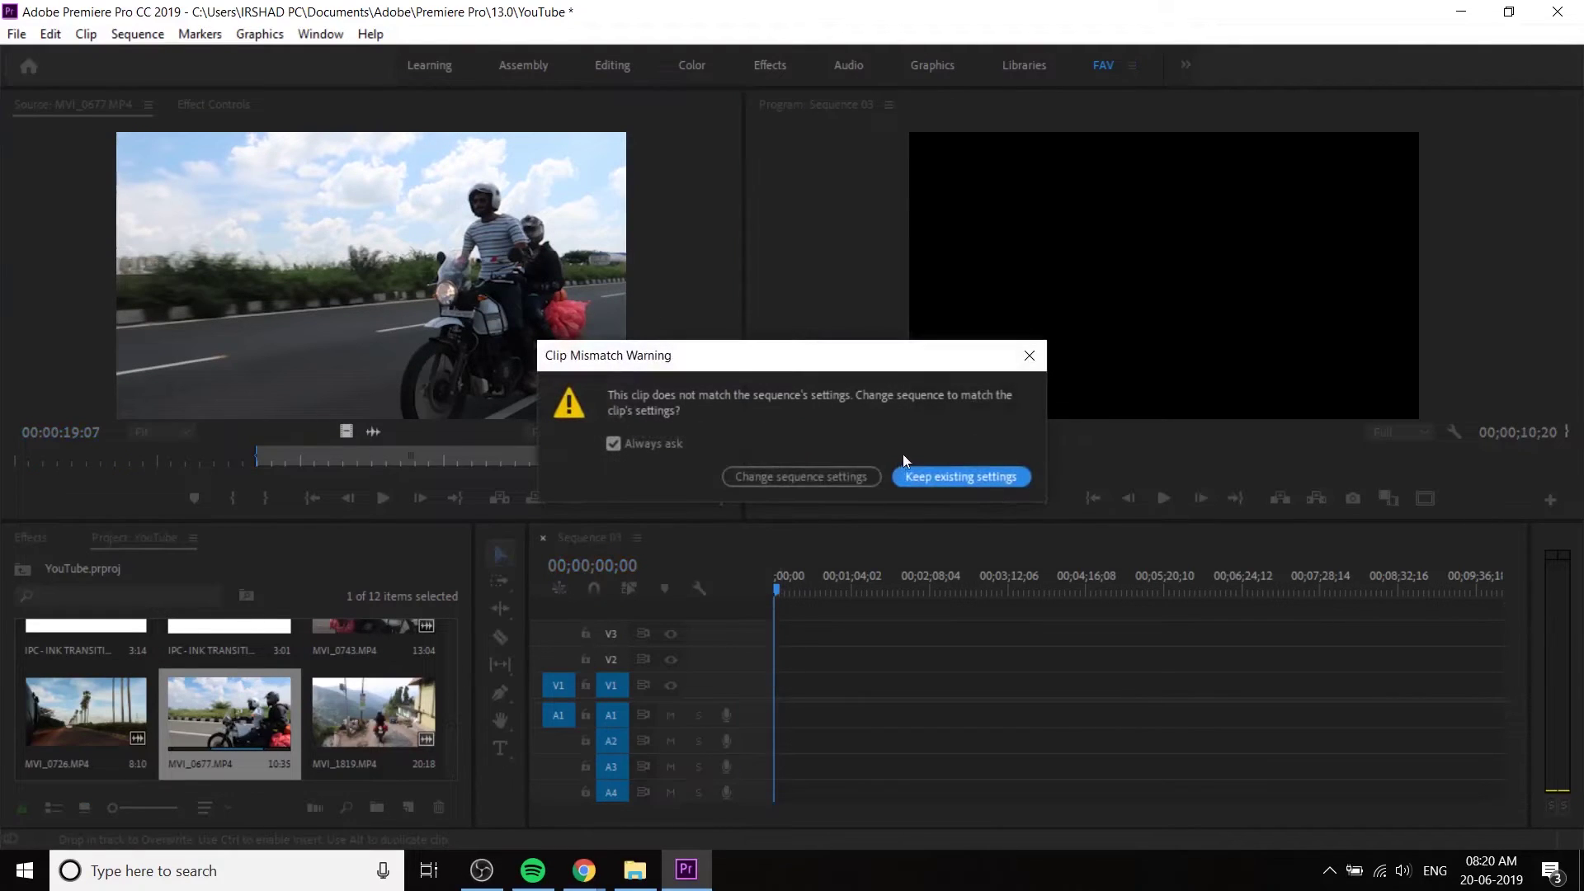
{"action": "left_click", "coordinate": [936, 479]}
{"action": "key", "text": "equal"}
{"action": "key", "text": "equal"}
{"action": "key", "text": "equal"}
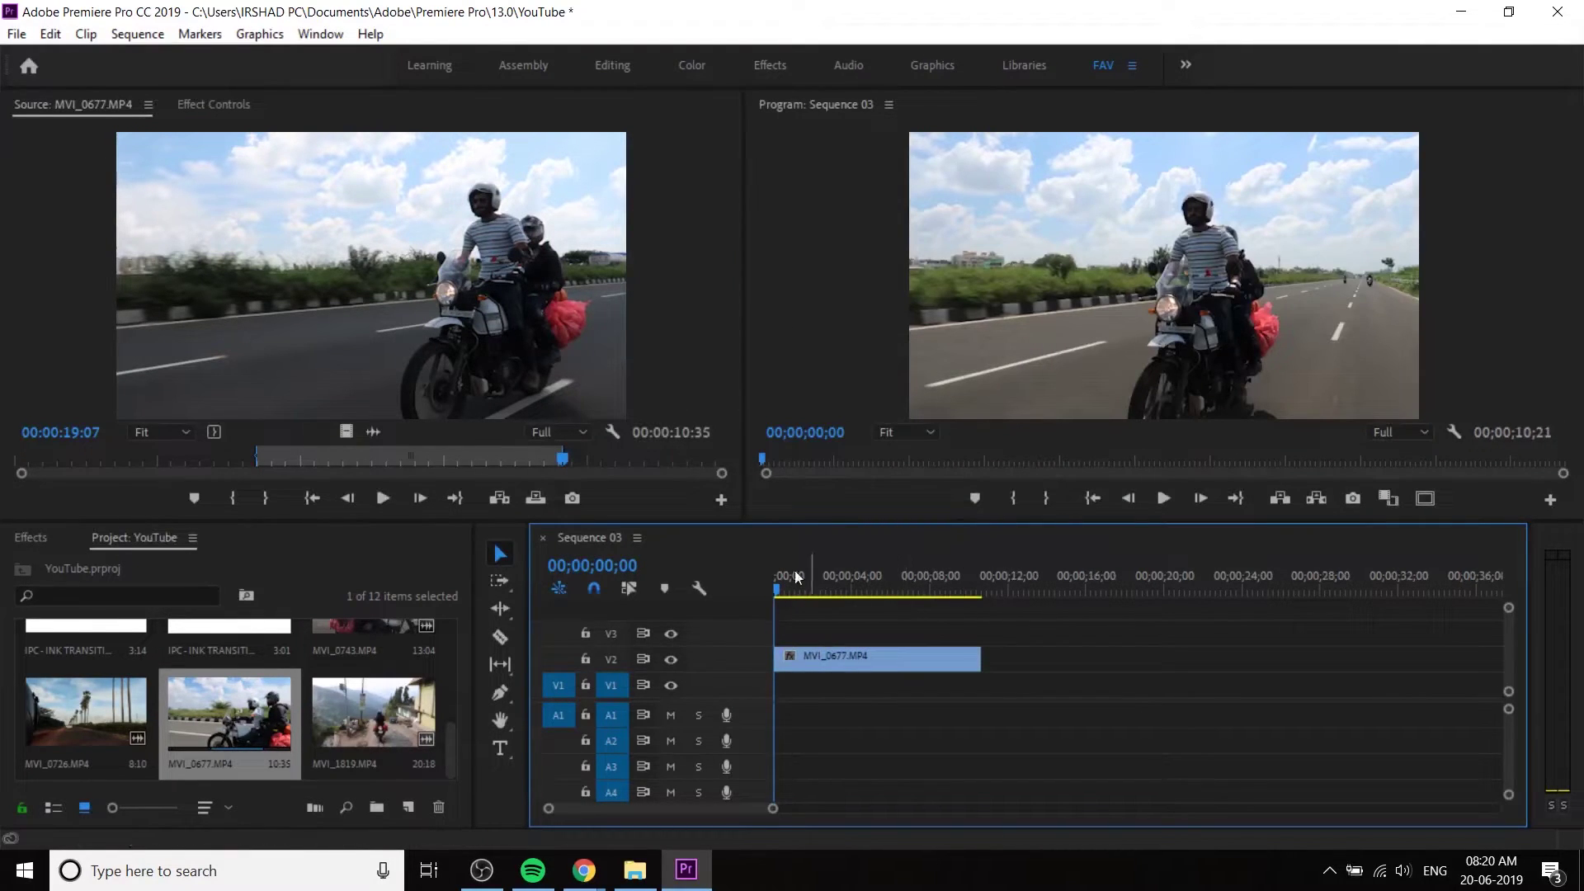
{"action": "left_click_drag", "start_coordinate": [783, 593], "coordinate": [923, 627]}
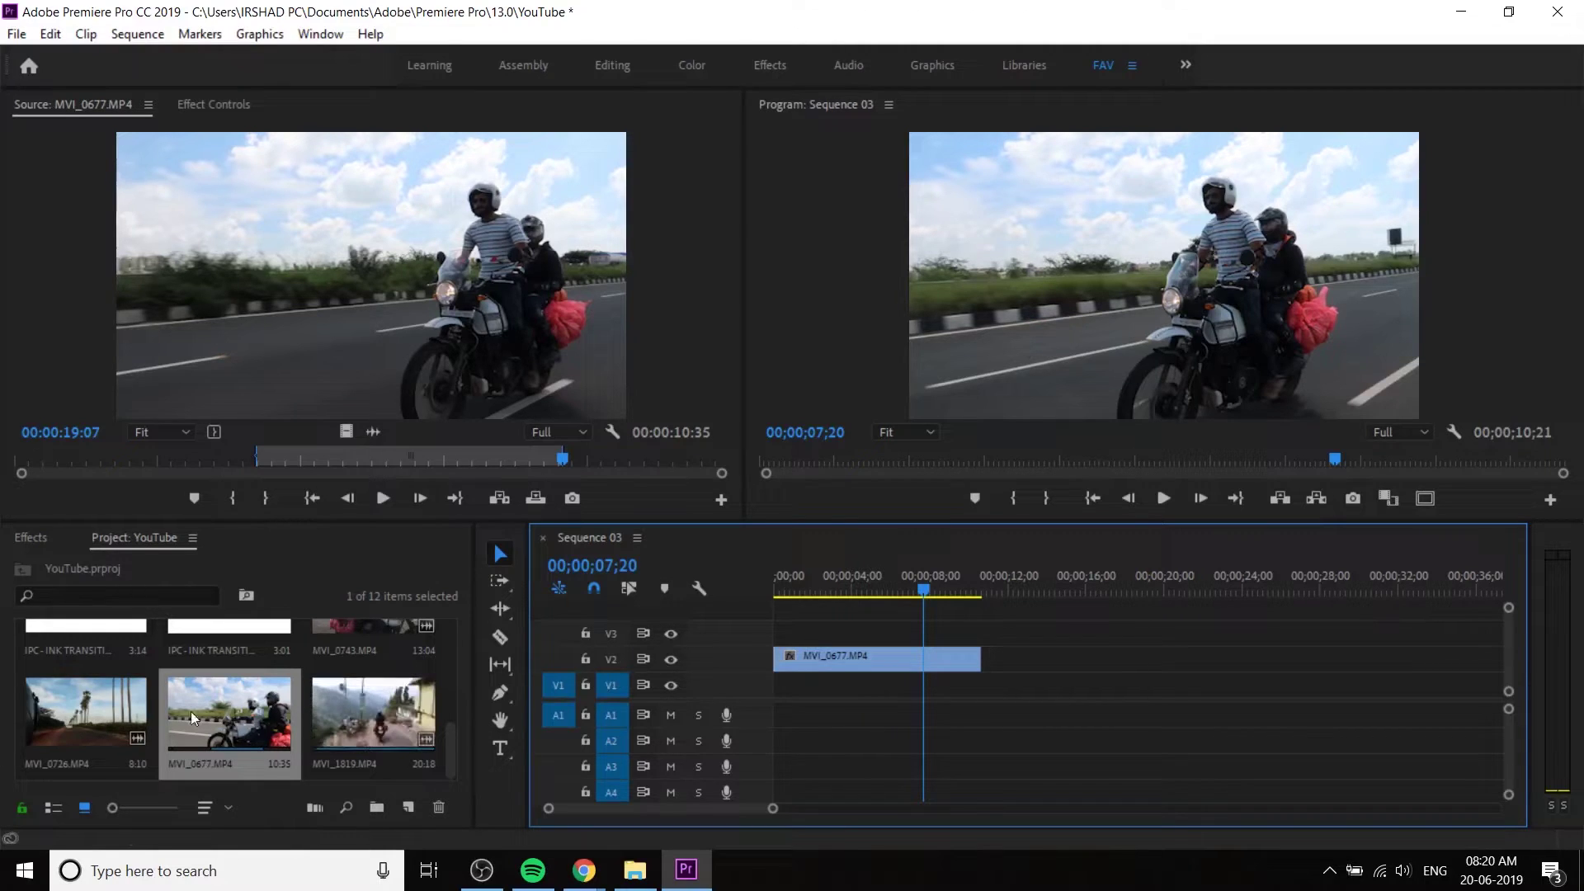
- Open MVI_1819.MP4 as the source clip and mark in and out points, with the out point at 00:00:16:40
{"action": "scroll", "coordinate": [364, 718], "scroll_direction": "up", "scroll_amount": 1}
{"action": "scroll", "coordinate": [368, 710], "scroll_direction": "down", "scroll_amount": 2}
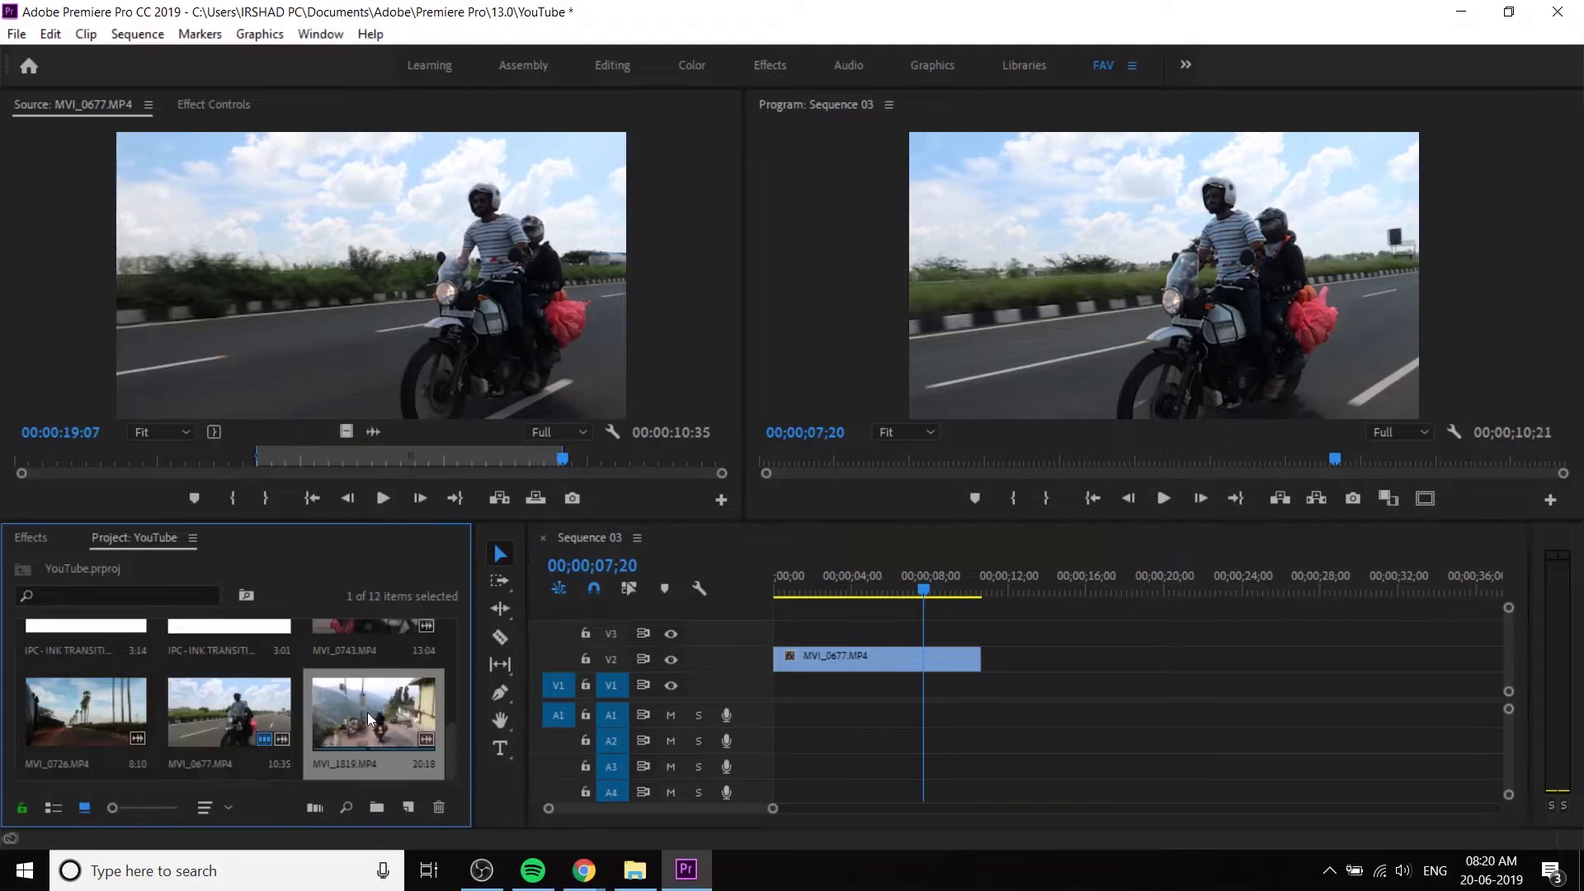
{"action": "double_click", "coordinate": [368, 712]}
{"action": "left_click_drag", "start_coordinate": [96, 452], "coordinate": [602, 473]}
{"action": "key", "text": "i"}
{"action": "key", "text": "o"}
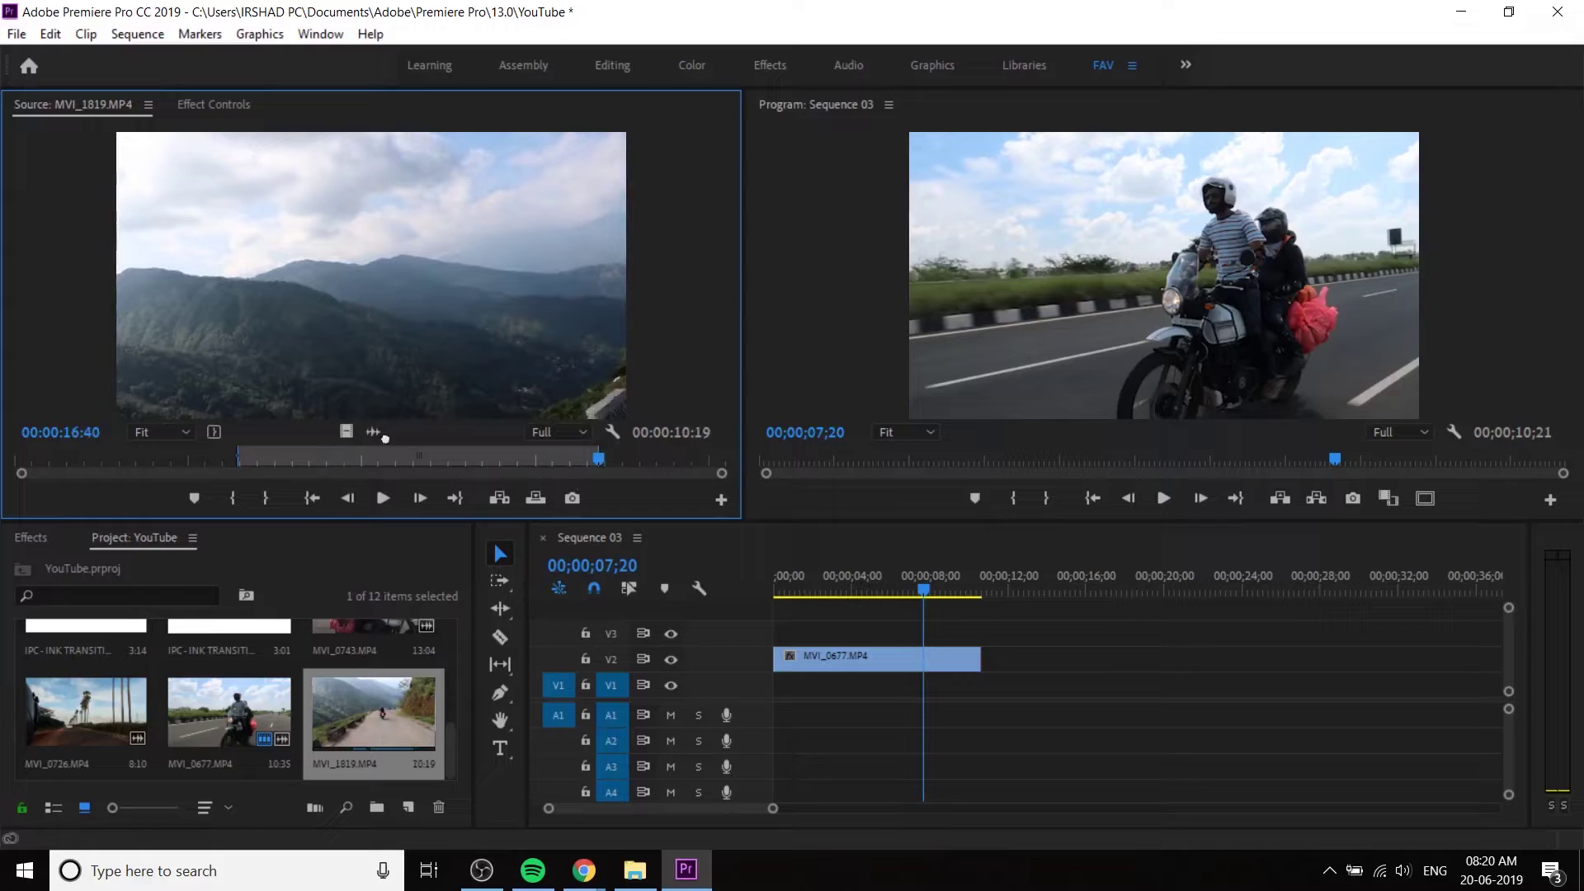
- Try placing the marked MVI_1819.MP4 video on V1 beneath the end of MVI_0677.MP4, and undo the placement
{"action": "left_click_drag", "start_coordinate": [381, 435], "coordinate": [918, 692]}
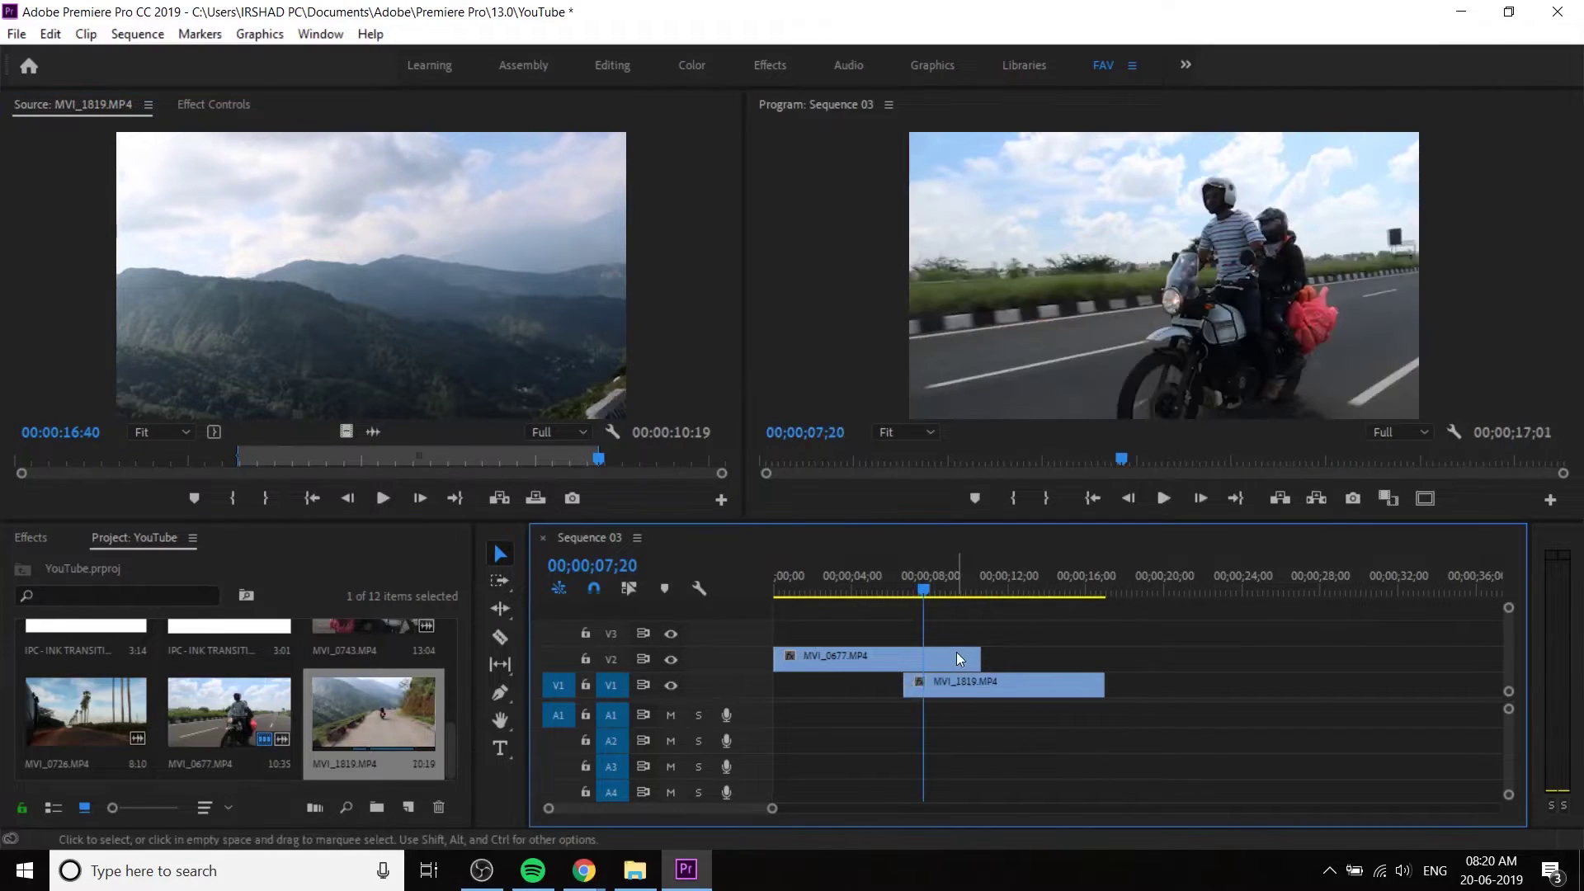
{"action": "key", "text": "ctrl+z"}
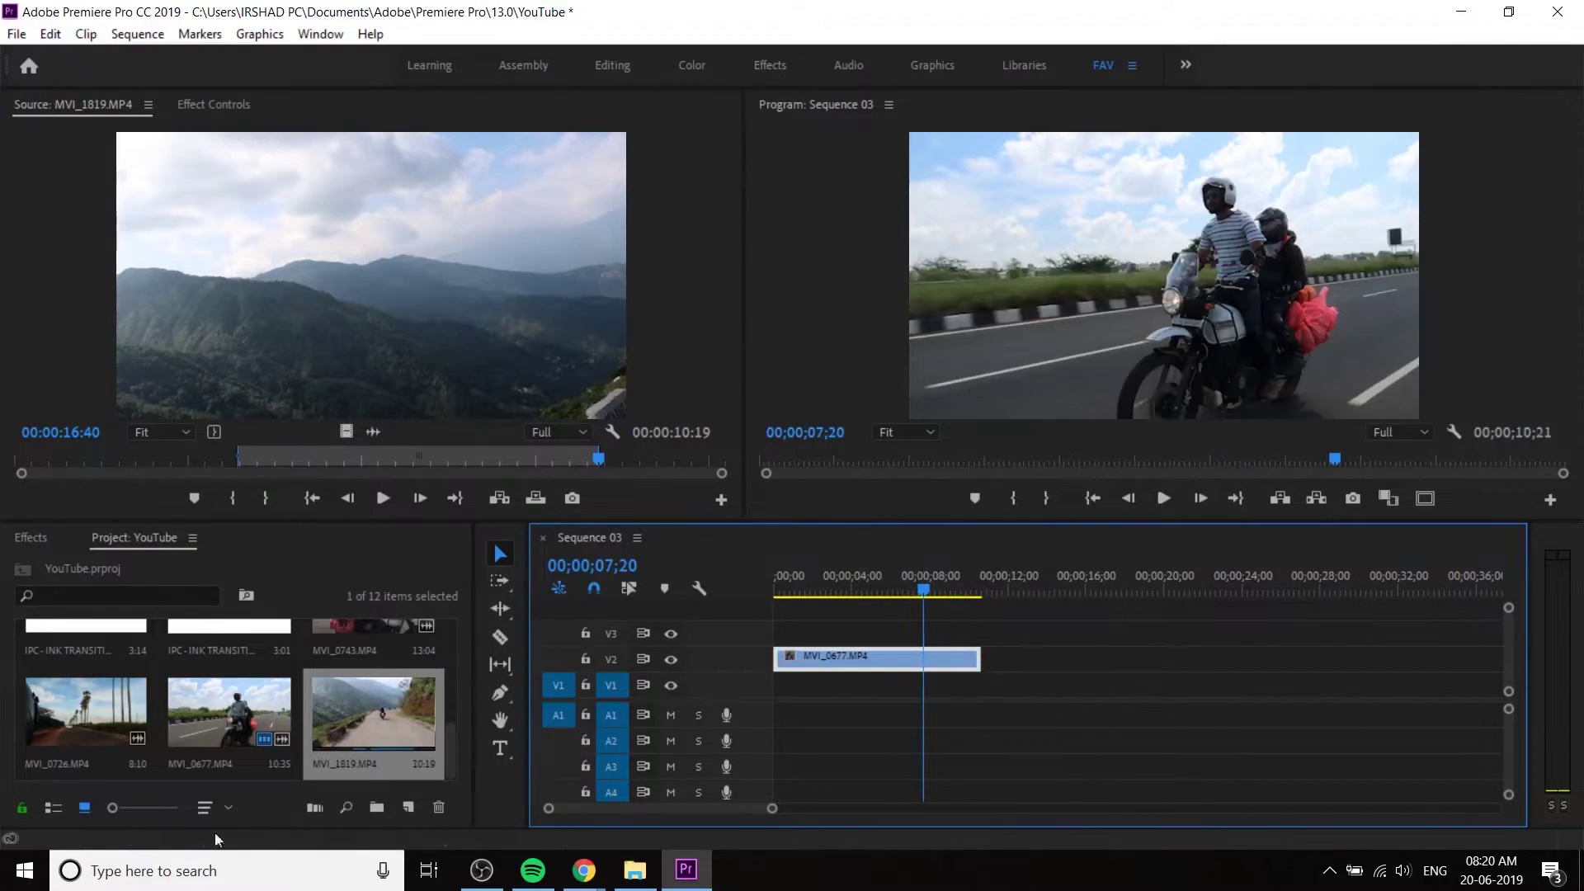
- Place the video of IPC - INK TRANSITION 3.mp4 on V3, ending flush with the end of MVI_0677.MP4
{"action": "scroll", "coordinate": [248, 685], "scroll_direction": "up", "scroll_amount": 4}
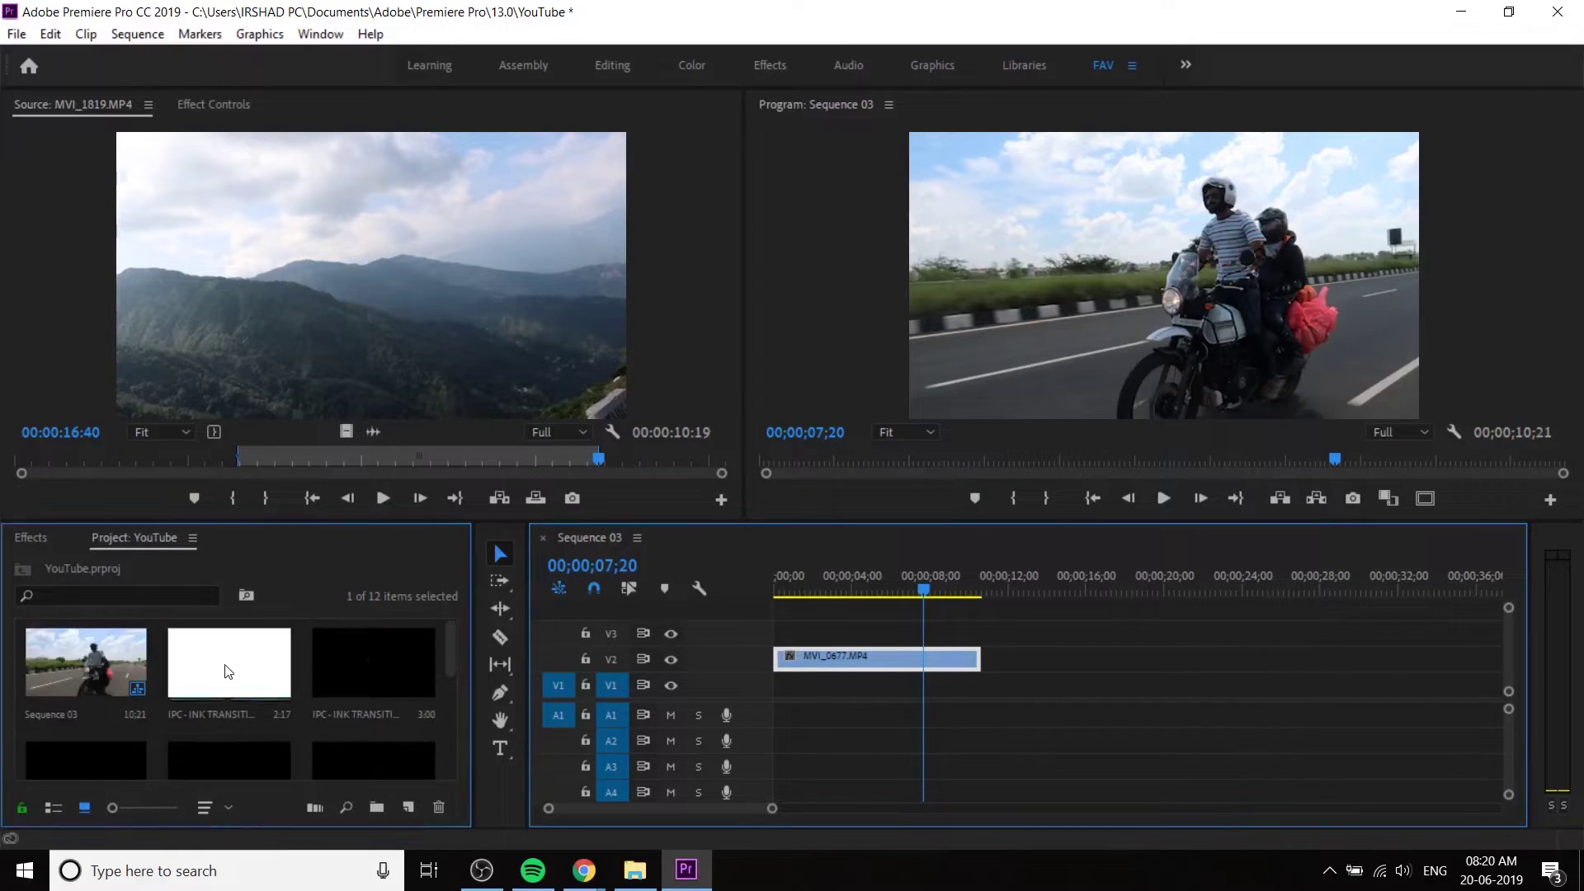
{"action": "double_click", "coordinate": [203, 627]}
{"action": "mouse_move", "coordinate": [348, 435]}
{"action": "left_mouse_down"}
{"action": "mouse_move", "coordinate": [983, 642]}
{"action": "mouse_move", "coordinate": [907, 639]}
{"action": "mouse_move", "coordinate": [945, 652]}
{"action": "left_mouse_up"}
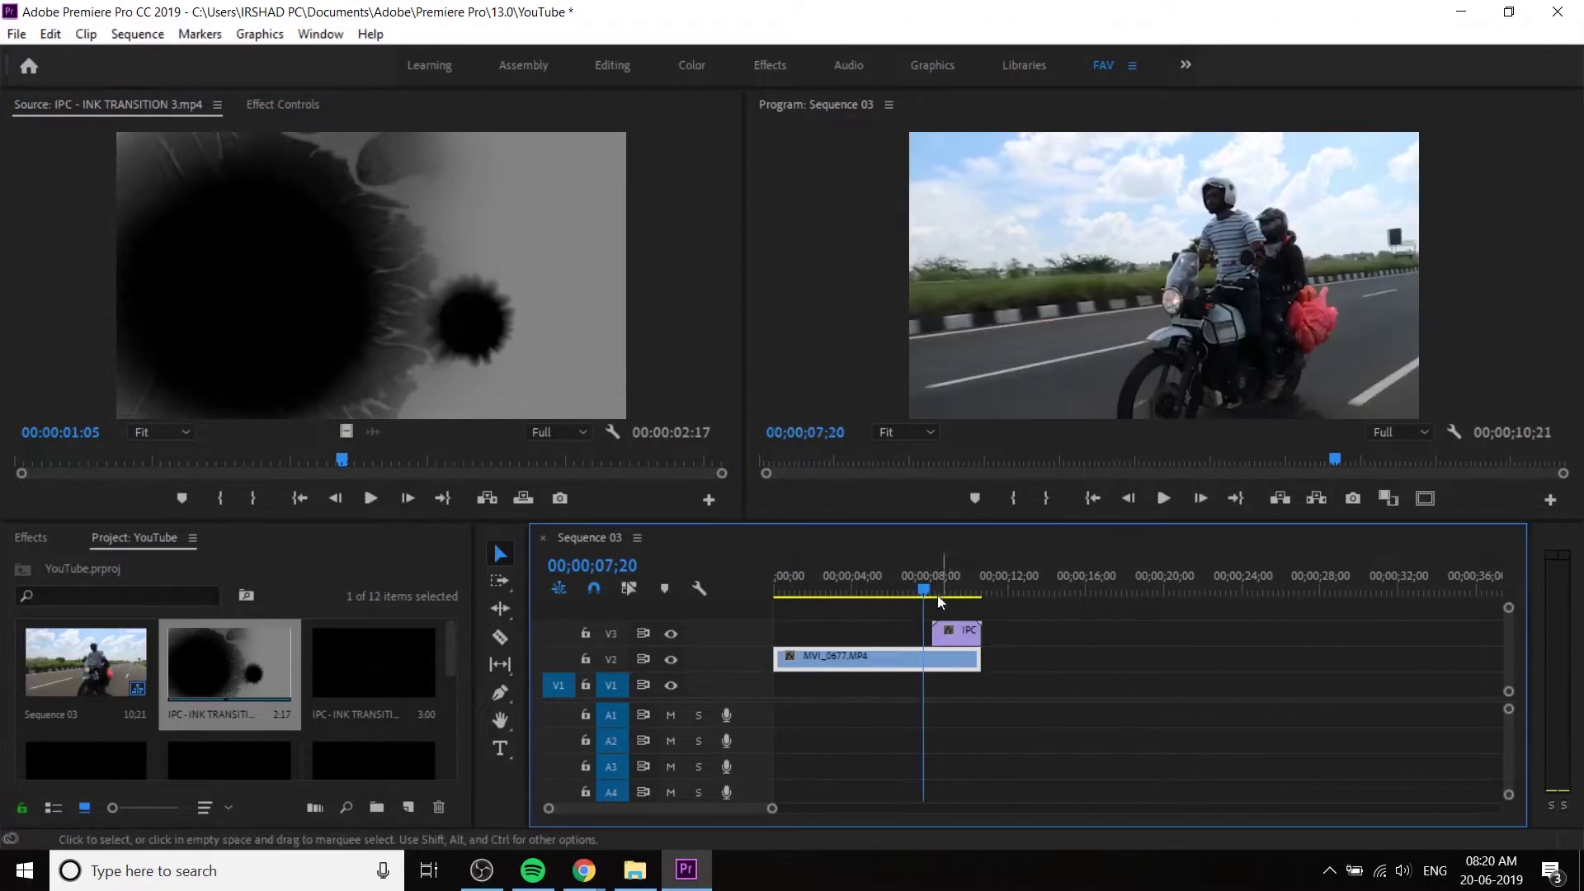
- Apply the Track Matte Key effect to MVI_0677.MP4 on V2 and set its matte to Video 3
{"action": "left_click", "coordinate": [33, 538]}
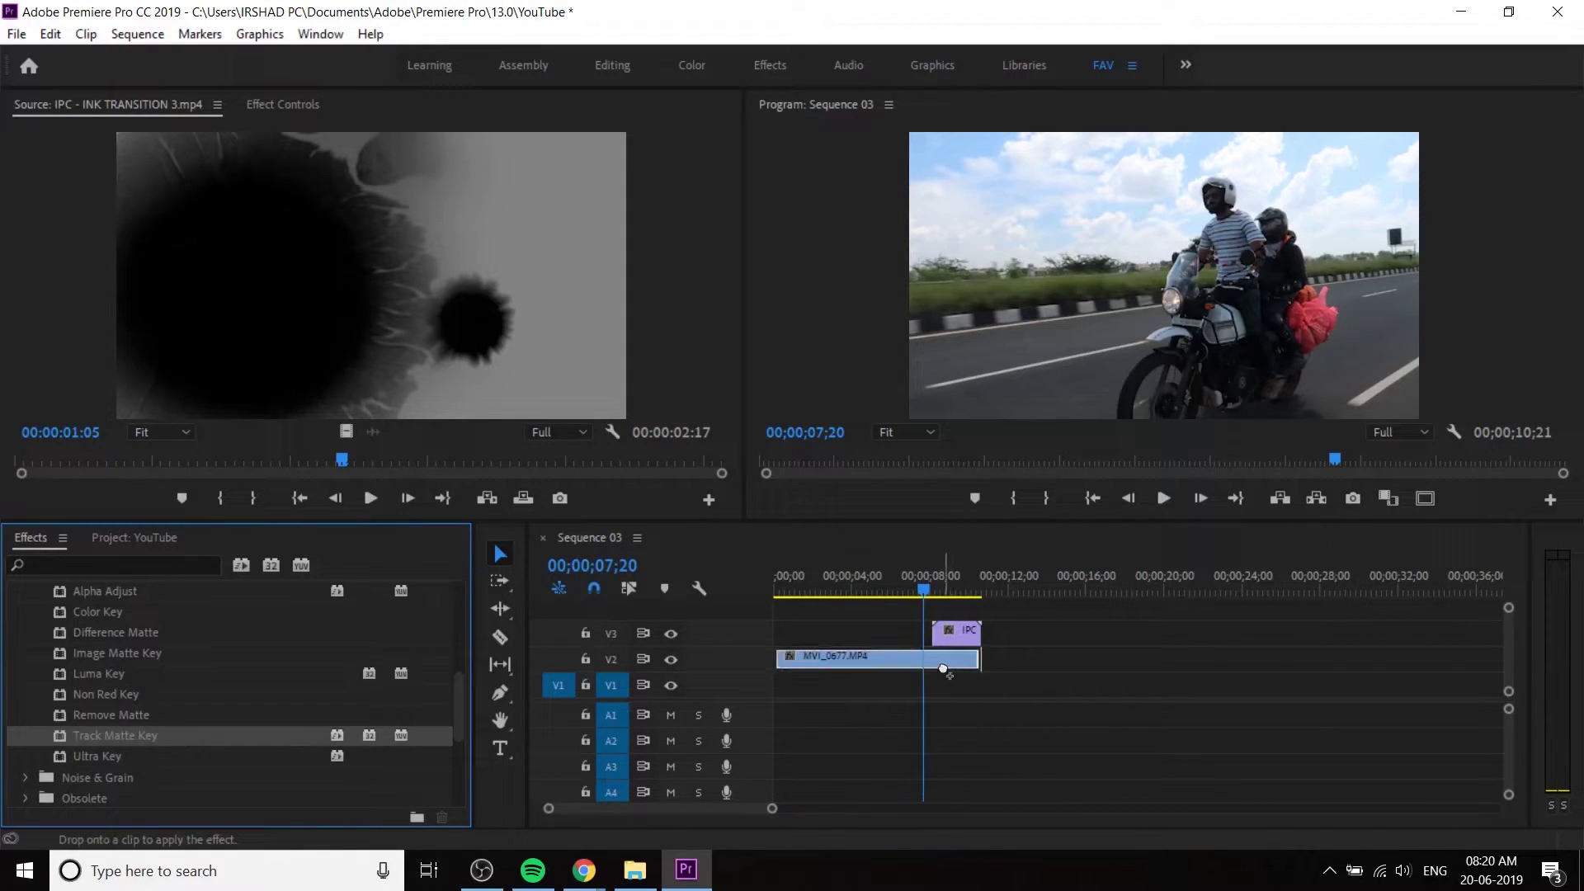
{"action": "left_click_drag", "start_coordinate": [943, 668], "coordinate": [943, 668]}
{"action": "left_click", "coordinate": [289, 110]}
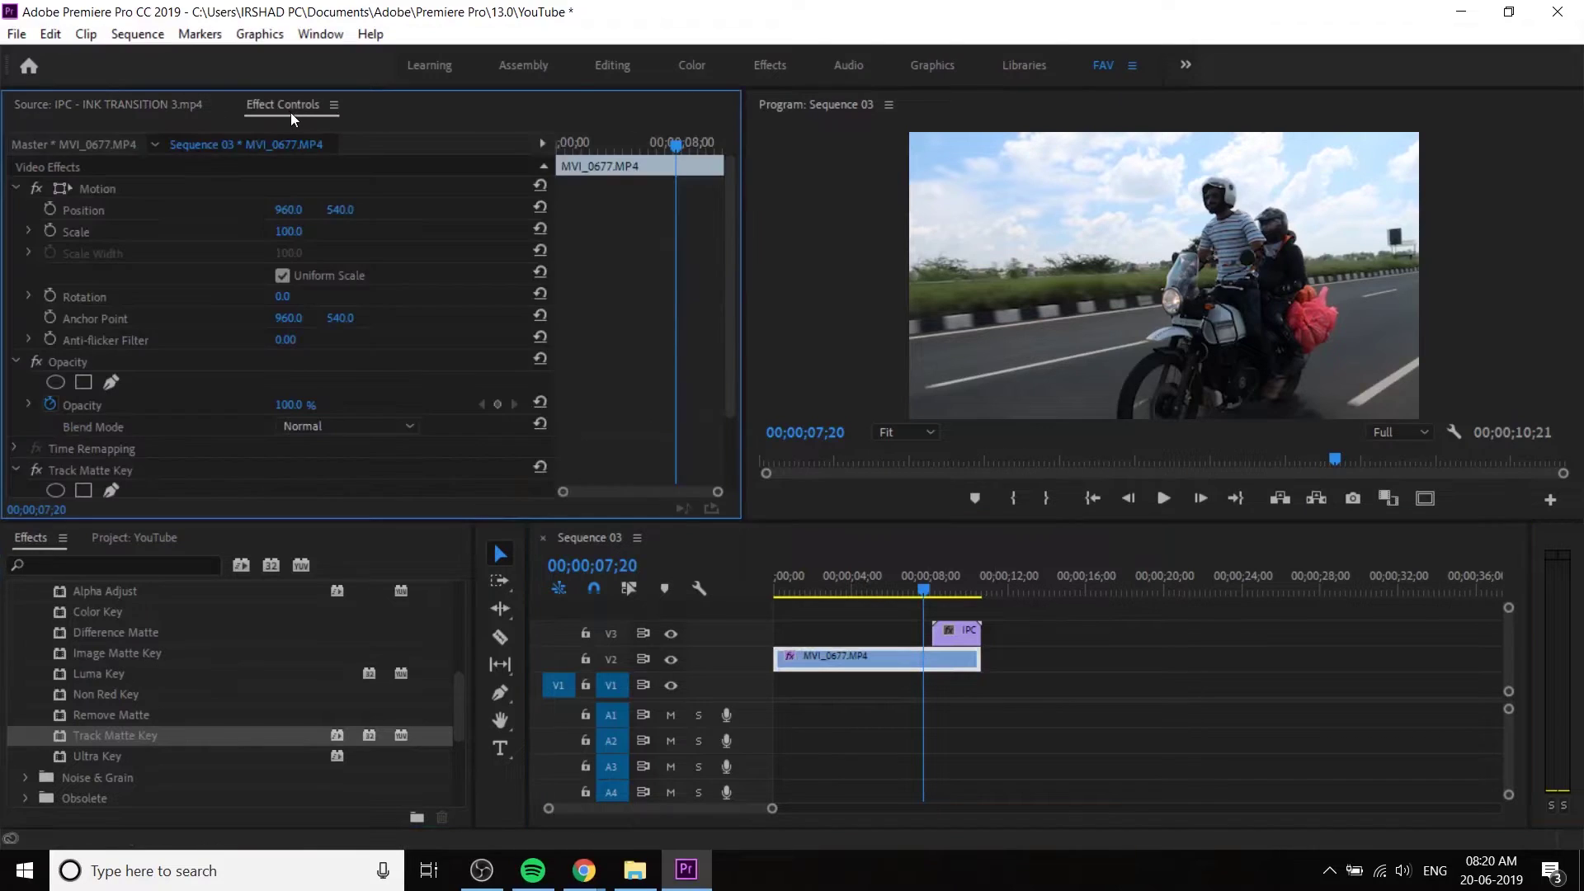
{"action": "scroll", "coordinate": [165, 379], "scroll_direction": "down", "scroll_amount": 3}
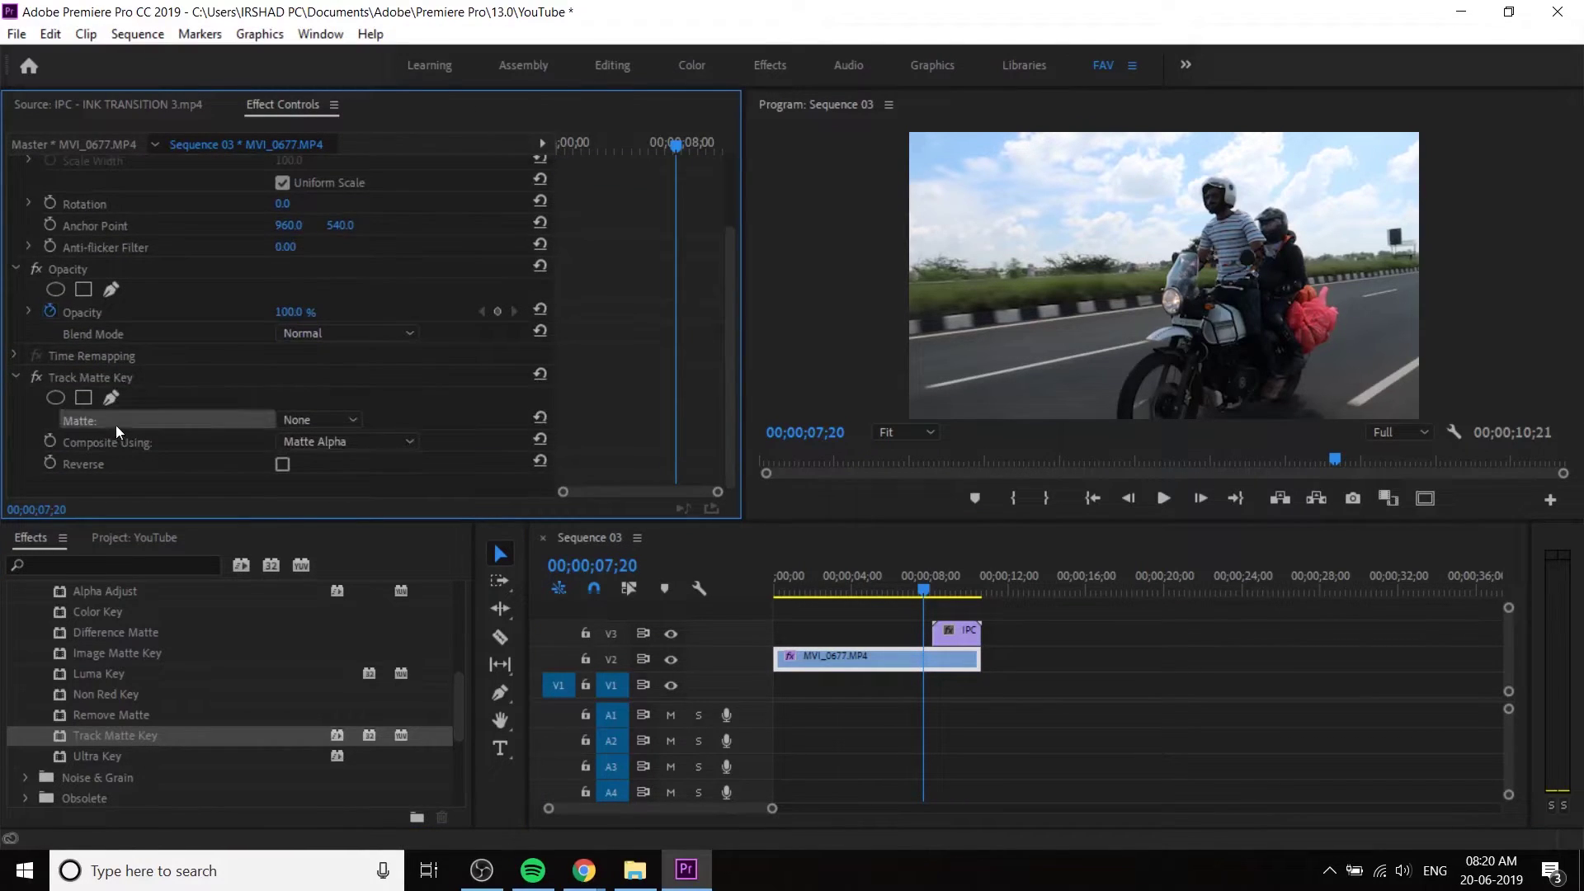
{"action": "left_click", "coordinate": [319, 422]}
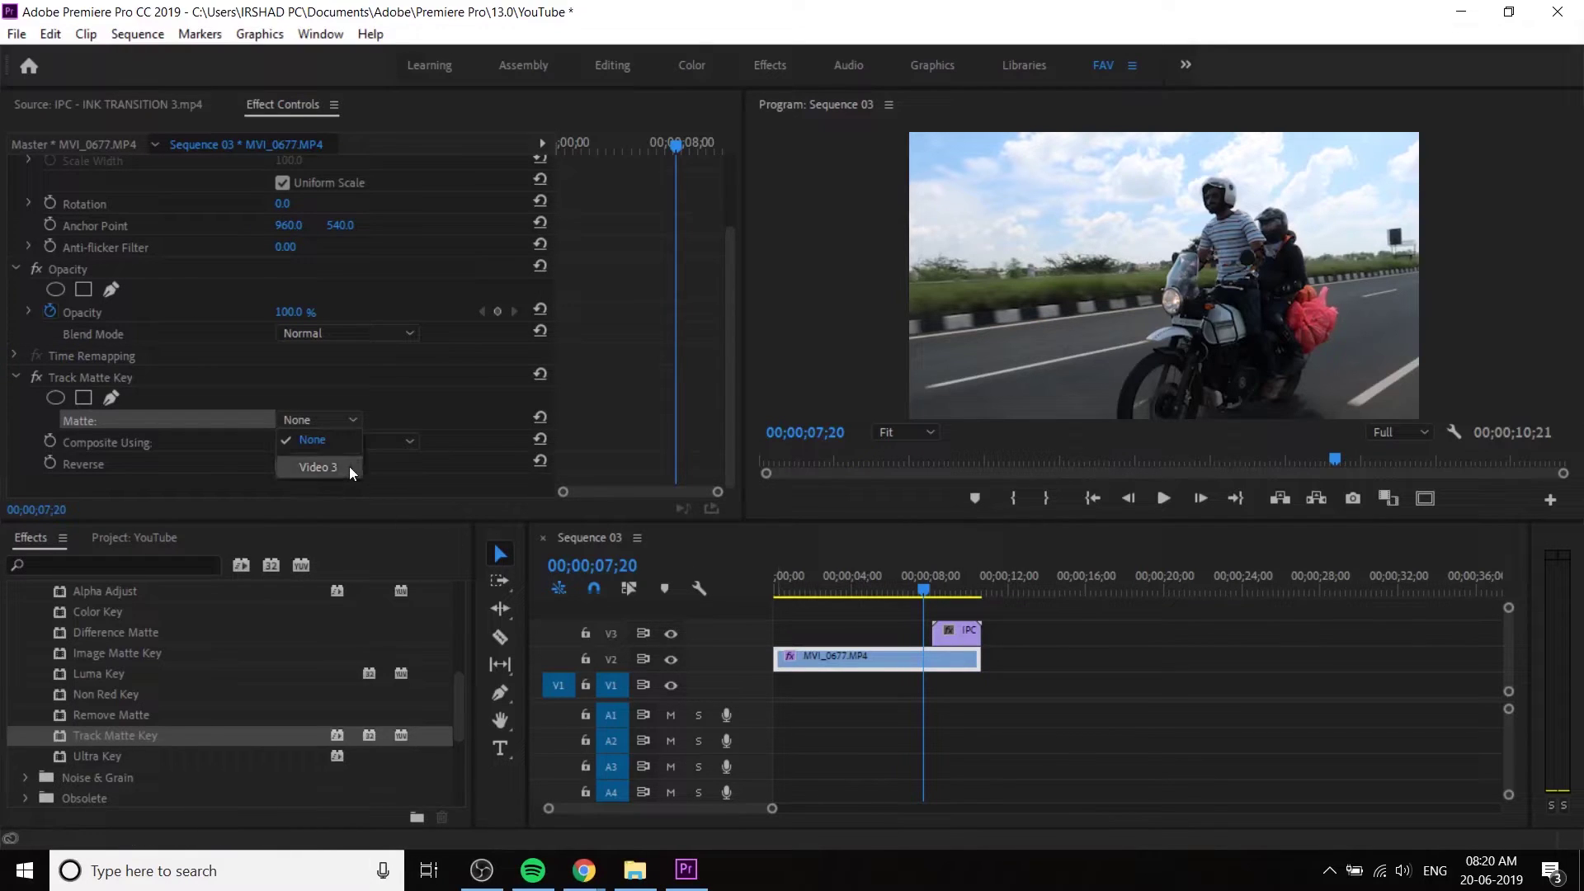
{"action": "left_click", "coordinate": [318, 467]}
- Set the track matte to composite using Matte Luma and move the playhead back to the ink clip's start at 00;00;08;07
{"action": "left_click", "coordinate": [943, 592]}
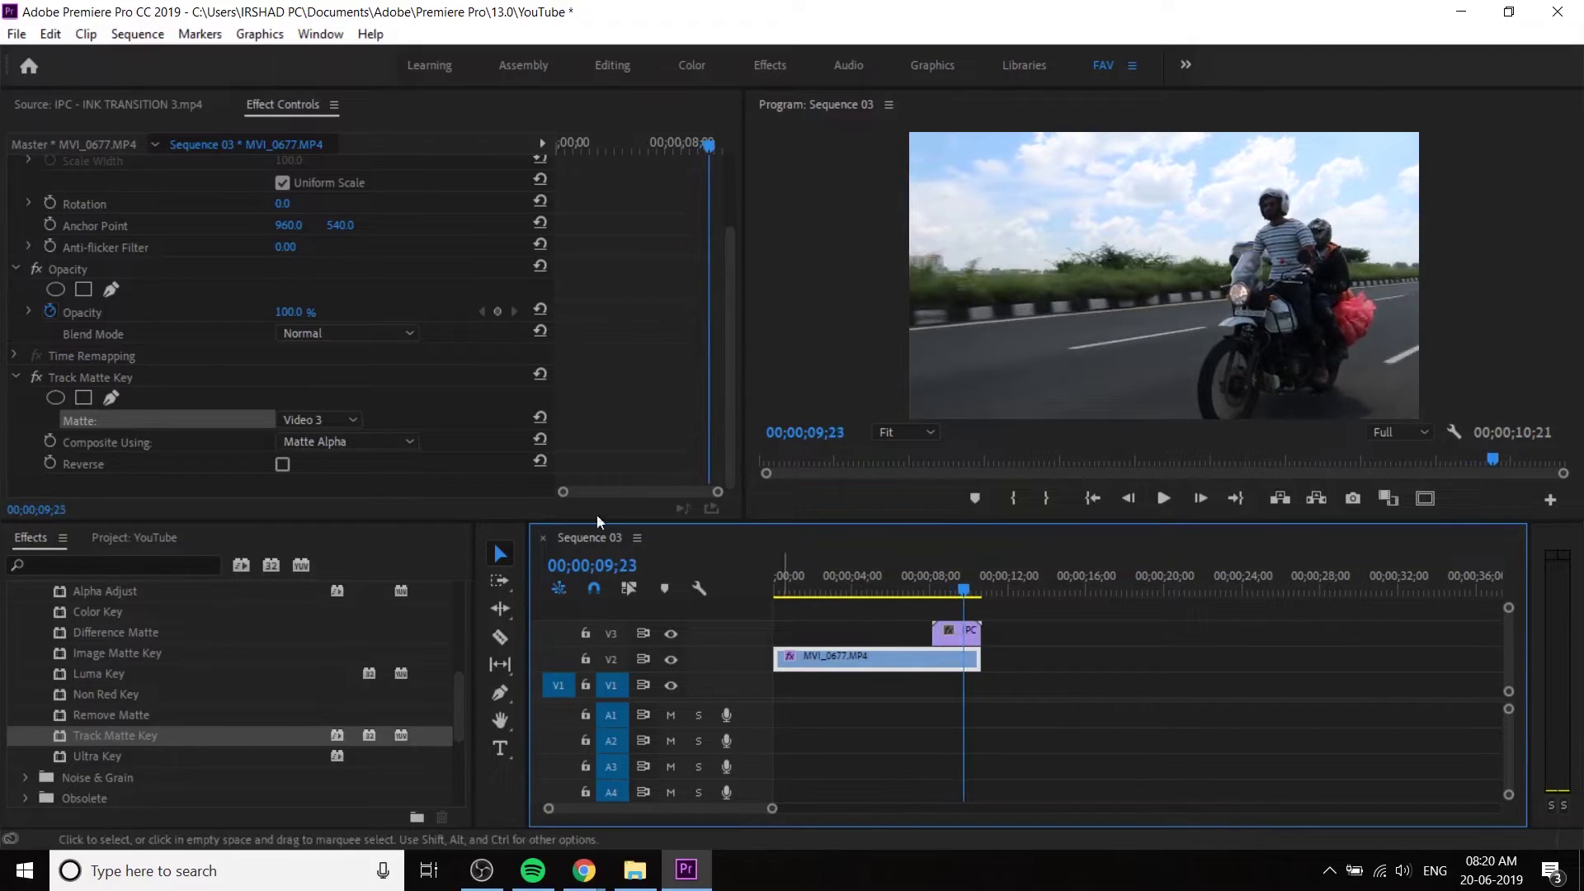
{"action": "left_click", "coordinate": [331, 446]}
{"action": "left_click", "coordinate": [351, 484]}
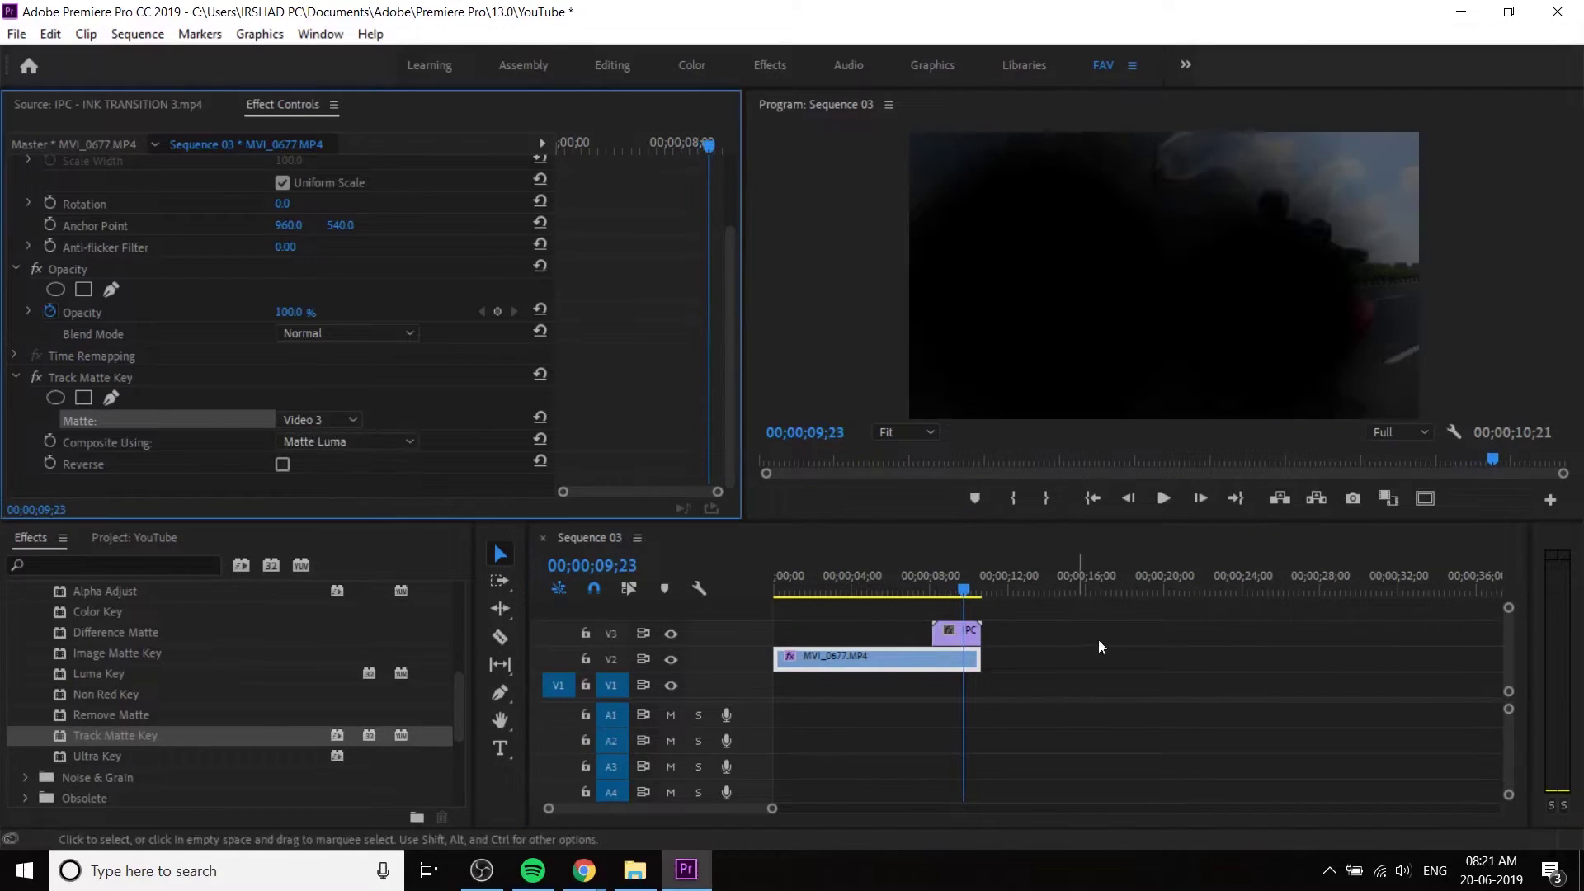
{"action": "mouse_move", "coordinate": [963, 588]}
{"action": "left_mouse_down"}
{"action": "mouse_move", "coordinate": [882, 589]}
{"action": "mouse_move", "coordinate": [934, 591]}
{"action": "left_mouse_up"}
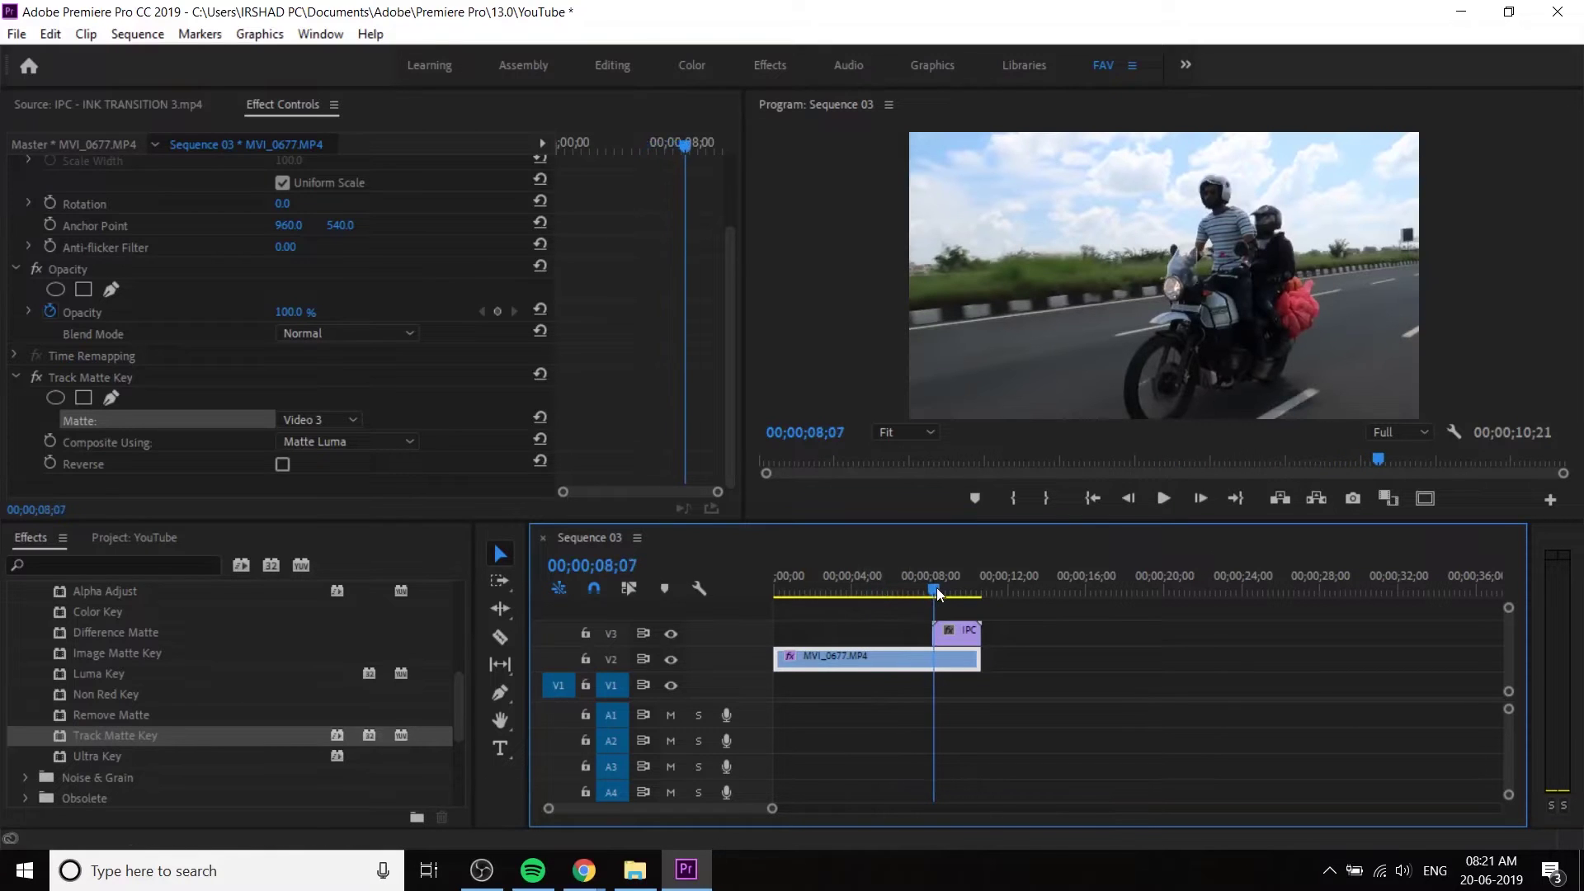
- Create a white color matte with the default video settings and name
{"action": "left_click", "coordinate": [151, 535]}
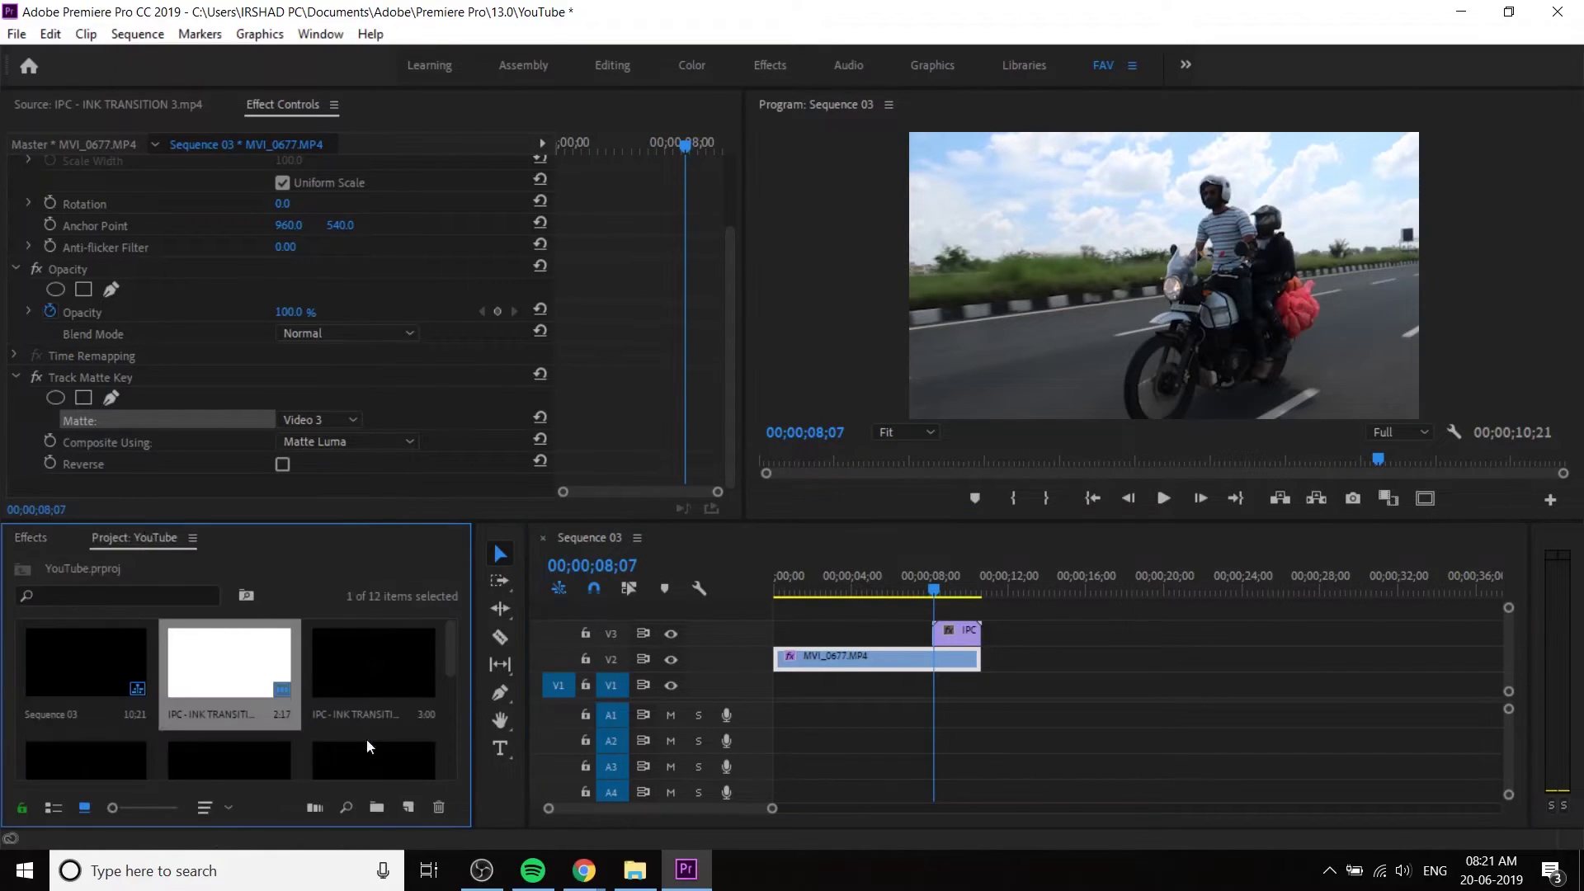
{"action": "left_click", "coordinate": [417, 813]}
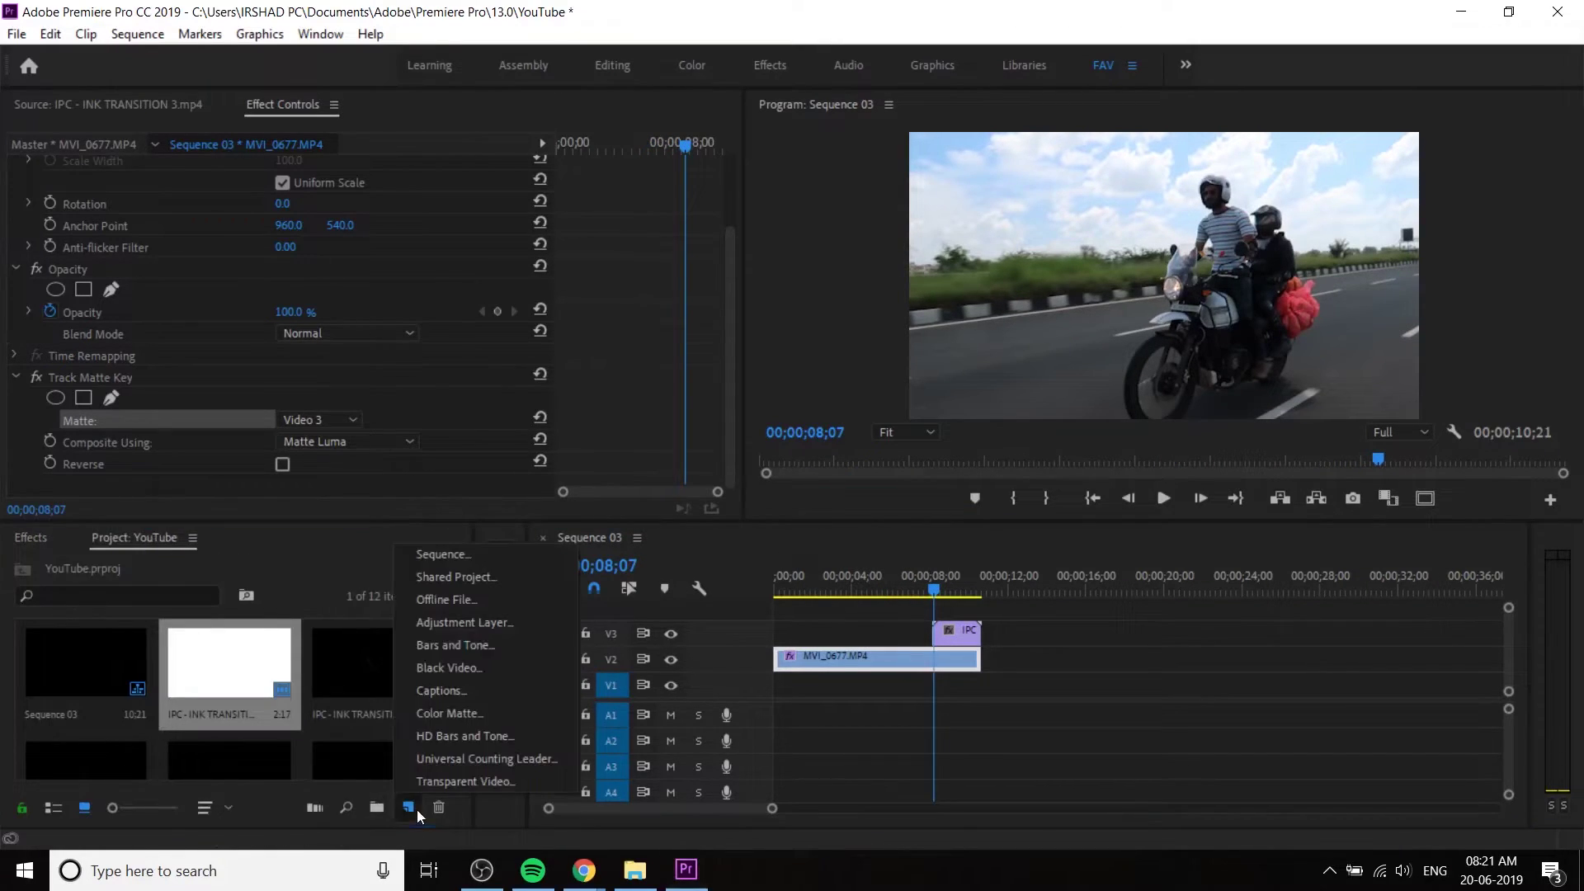
{"action": "left_click", "coordinate": [470, 711]}
{"action": "left_click", "coordinate": [830, 505]}
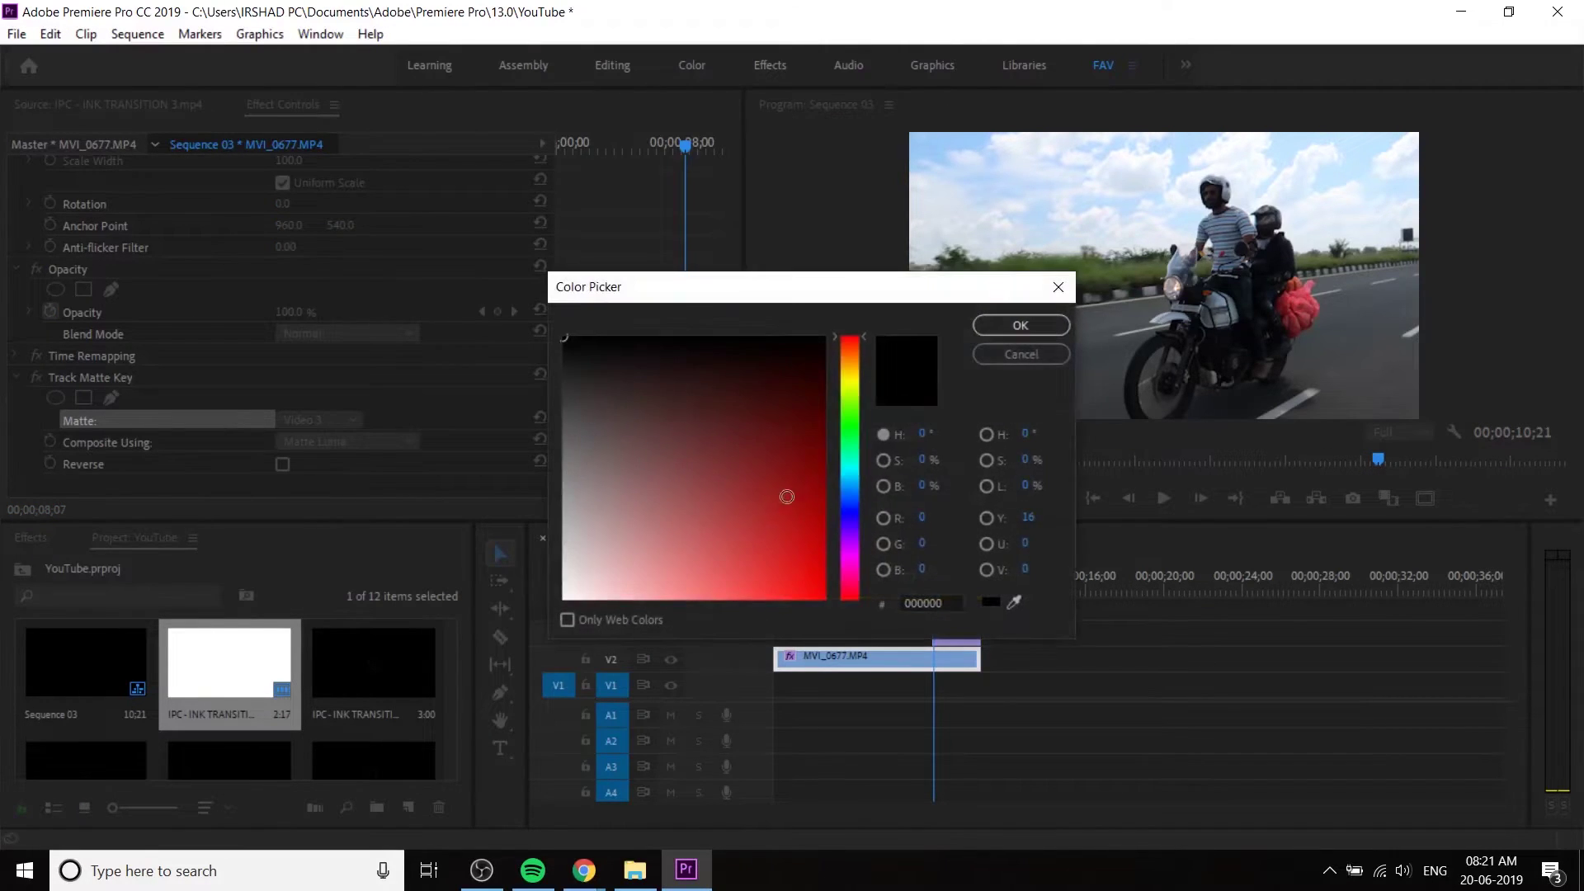
{"action": "left_click", "coordinate": [1020, 325]}
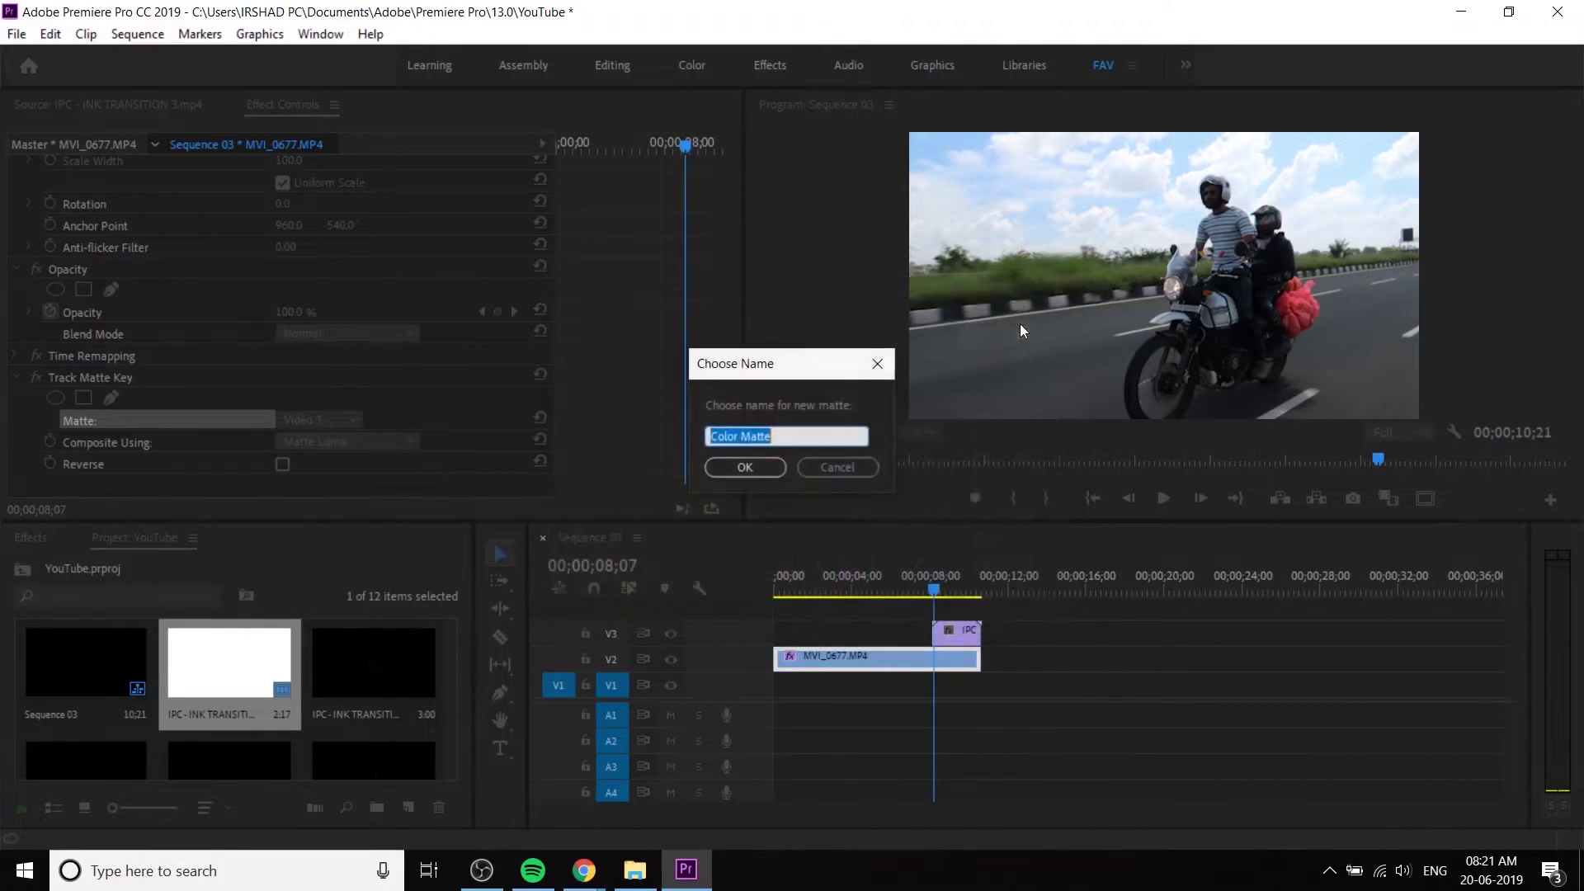
{"action": "left_click", "coordinate": [725, 464]}
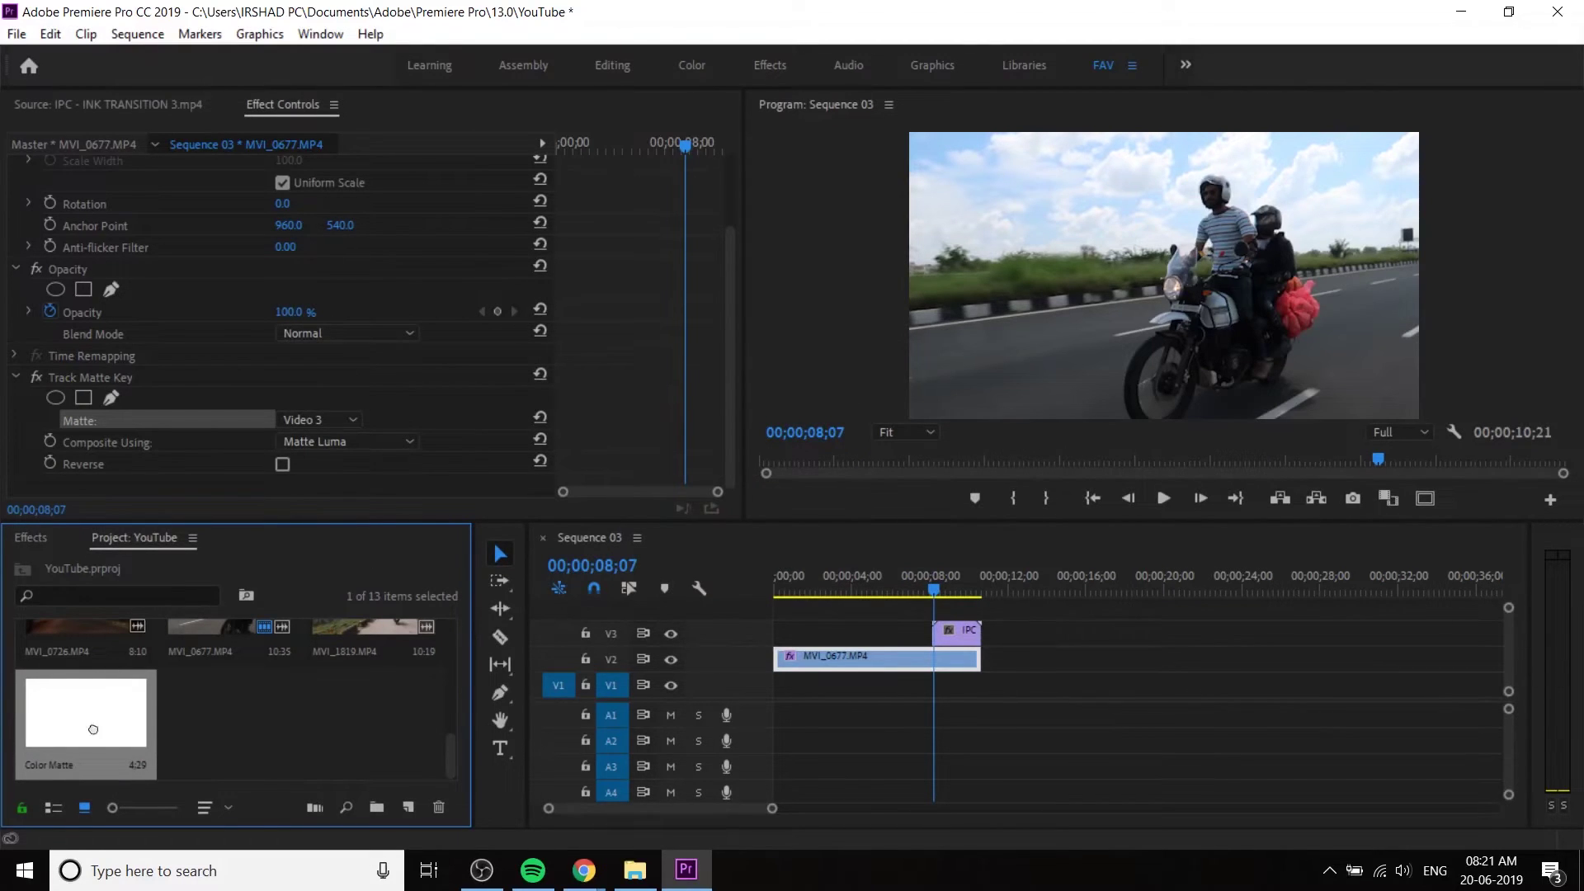
- Place the color matte on V3 from the sequence start to the ink clip, and play the sequence from the start
{"action": "left_click_drag", "start_coordinate": [94, 729], "coordinate": [932, 635]}
{"action": "key", "text": "Home"}
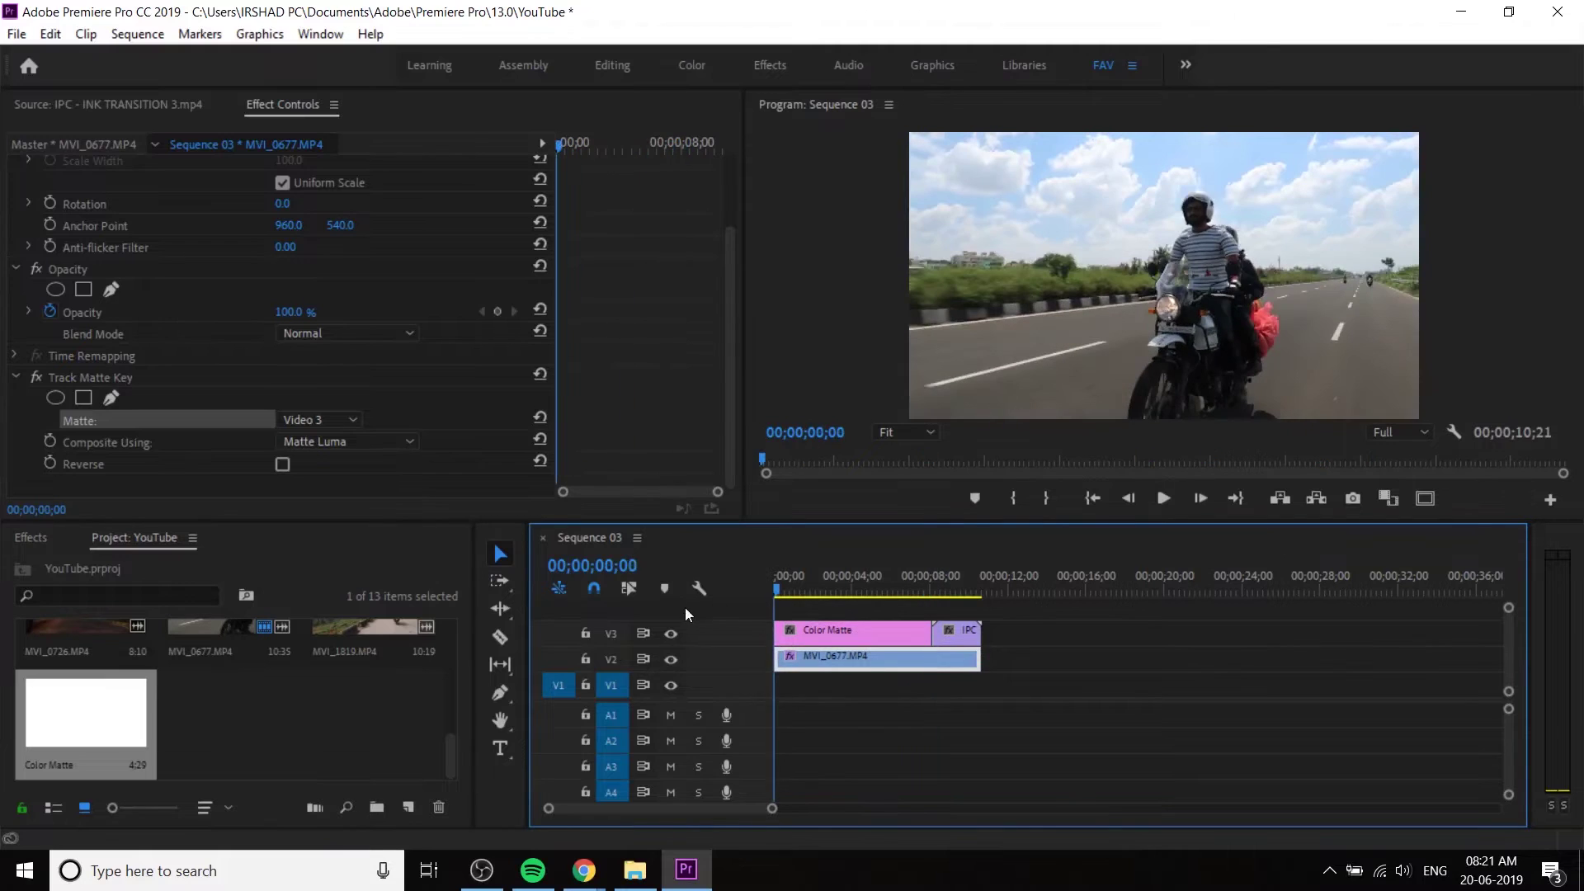
{"action": "key", "text": "space"}
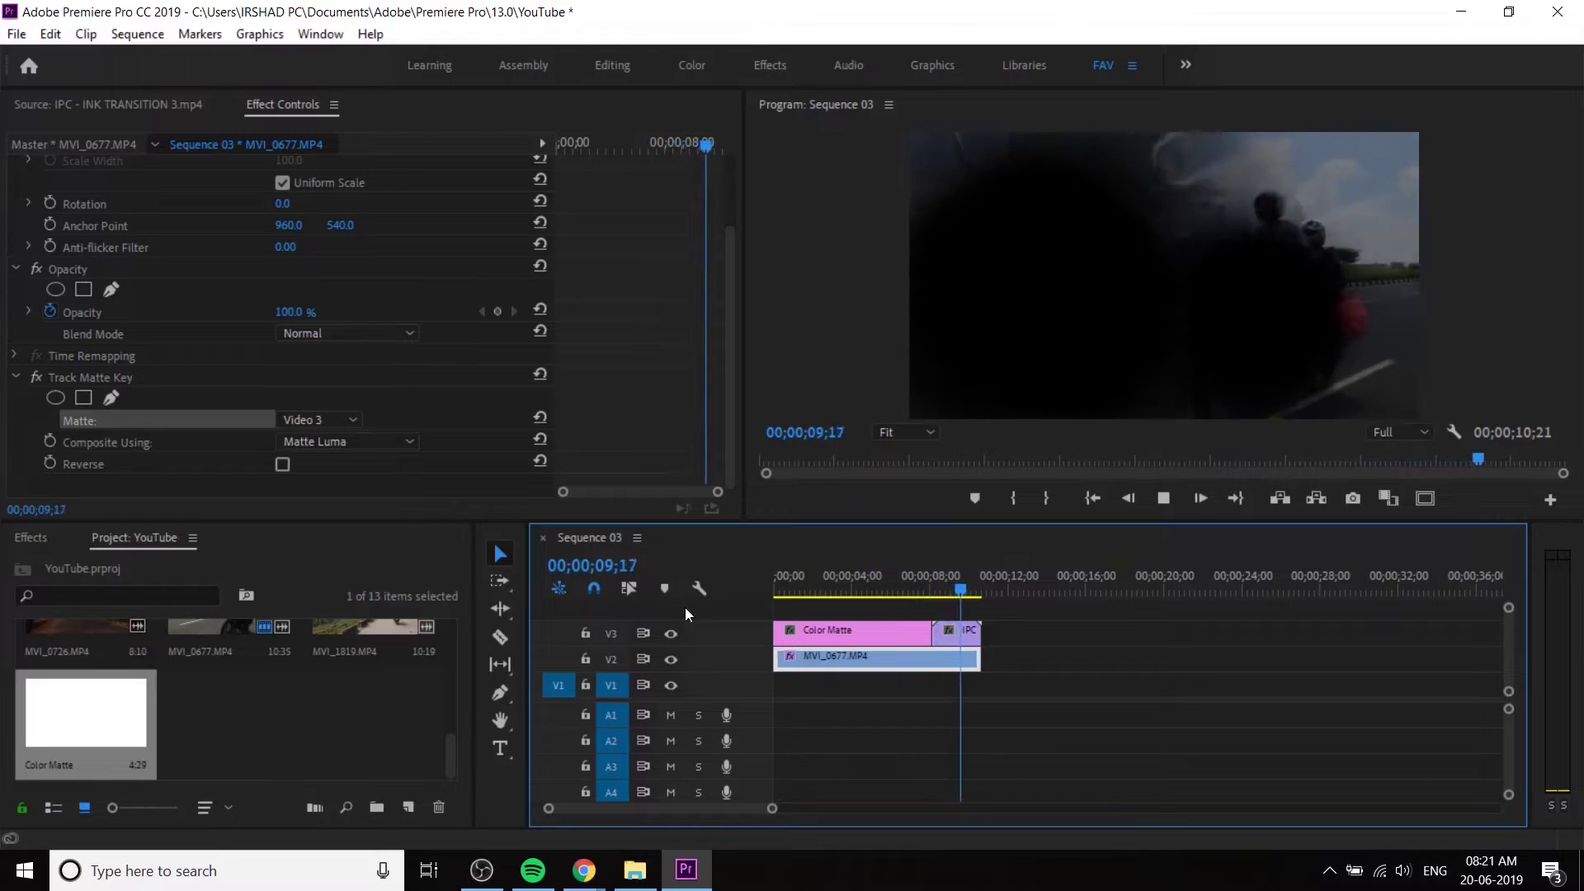
{"action": "key", "text": "space"}
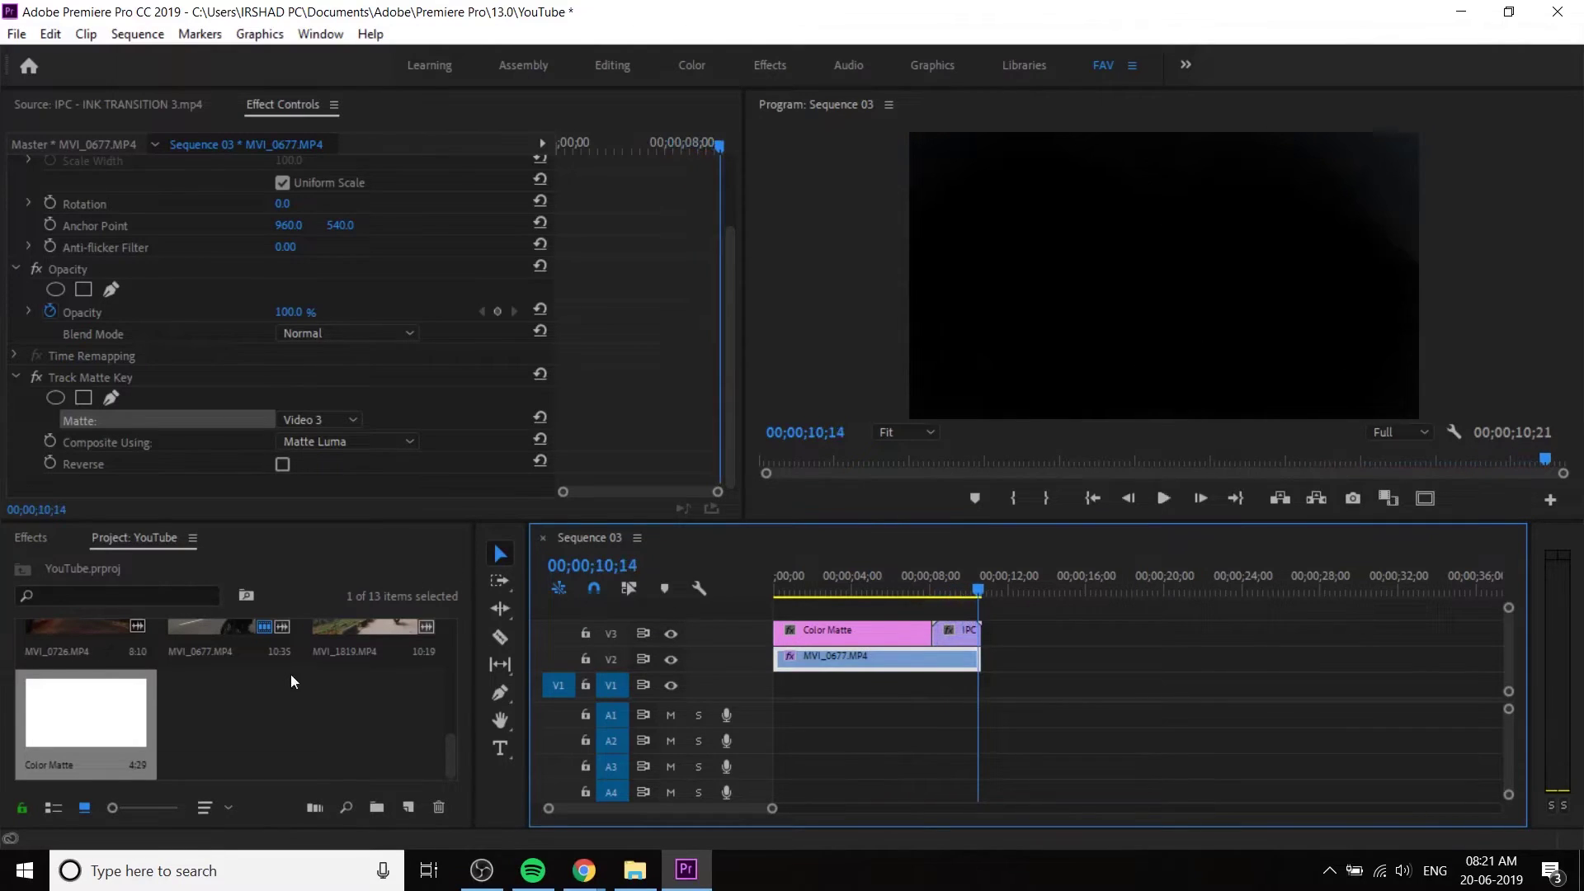
- Place the marked MVI_1819.MP4 video on V1 beneath the end of MVI_0677.MP4 and play through the ink transition
{"action": "scroll", "coordinate": [354, 701], "scroll_direction": "up", "scroll_amount": 1}
{"action": "double_click", "coordinate": [356, 705]}
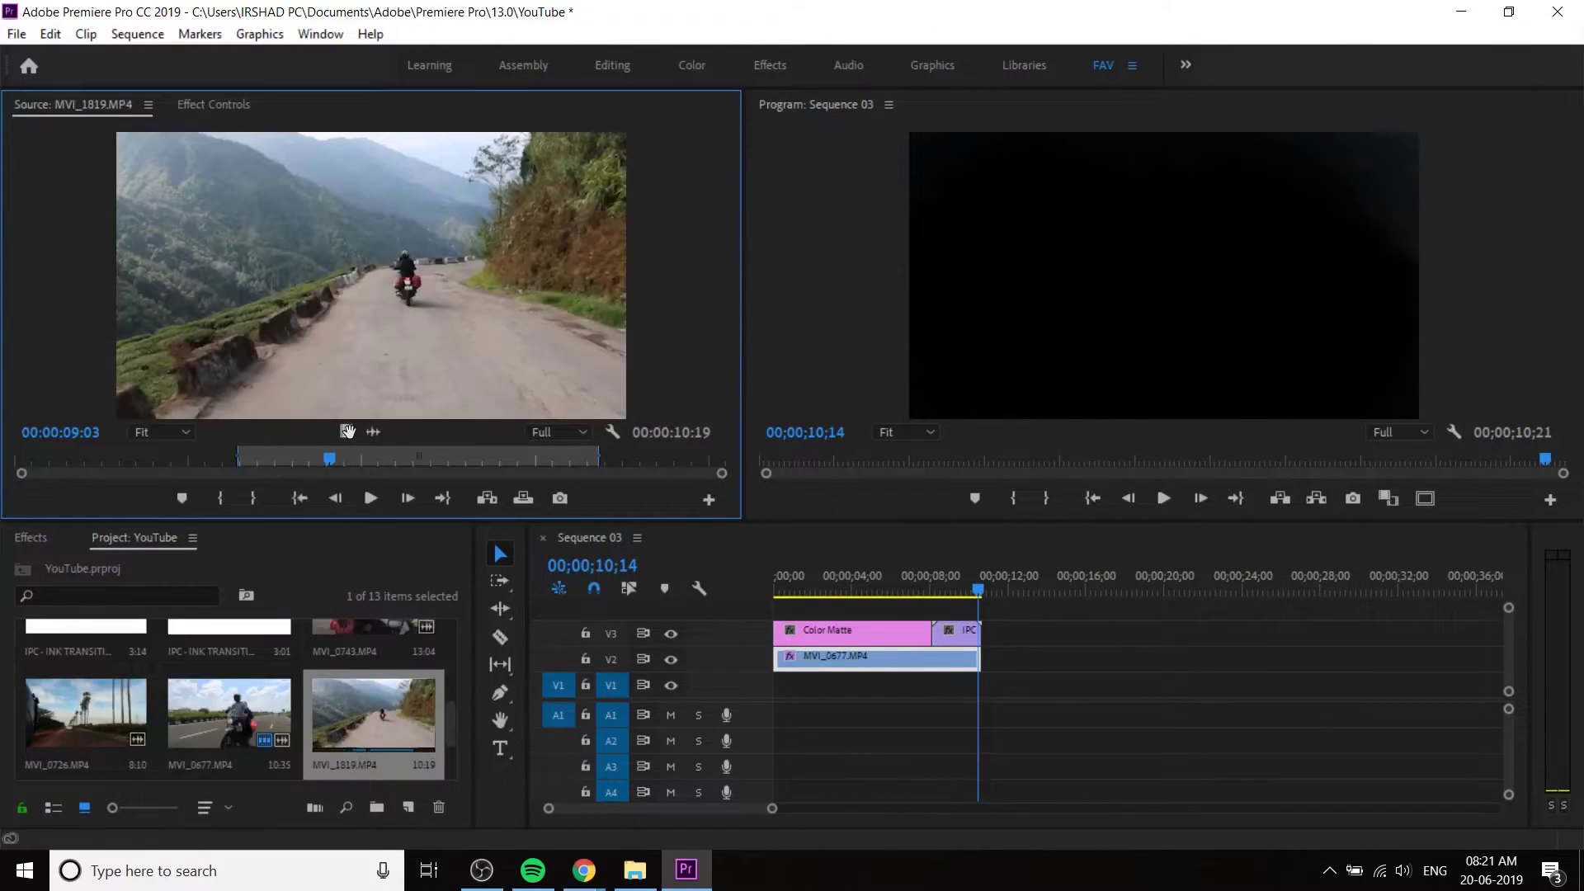
{"action": "left_click_drag", "start_coordinate": [347, 432], "coordinate": [913, 690]}
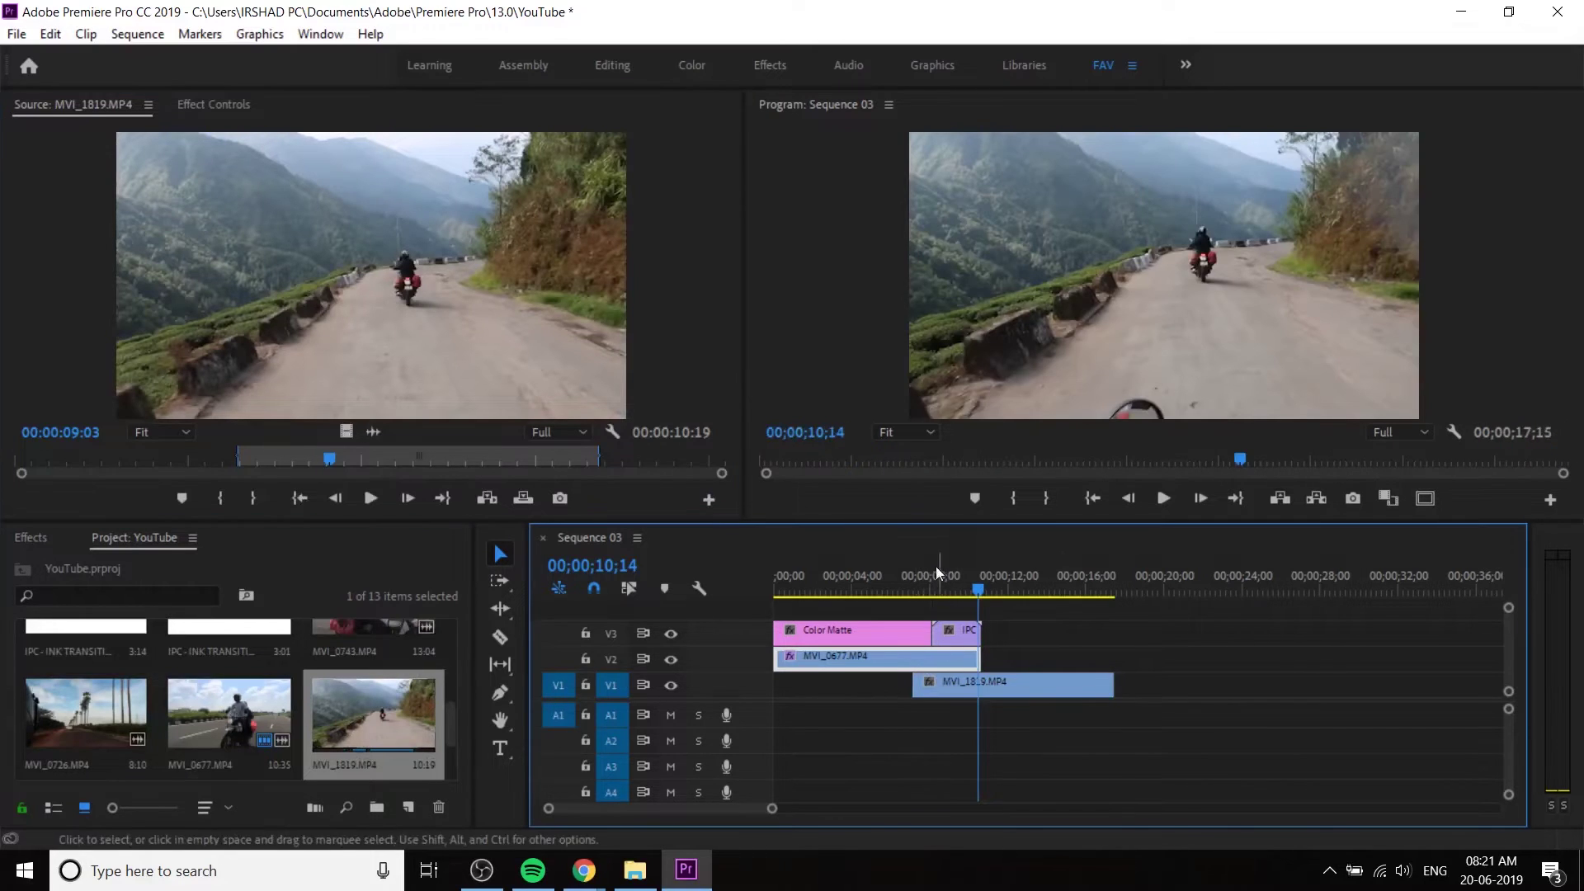
{"action": "left_click", "coordinate": [904, 577]}
{"action": "key", "text": "space"}
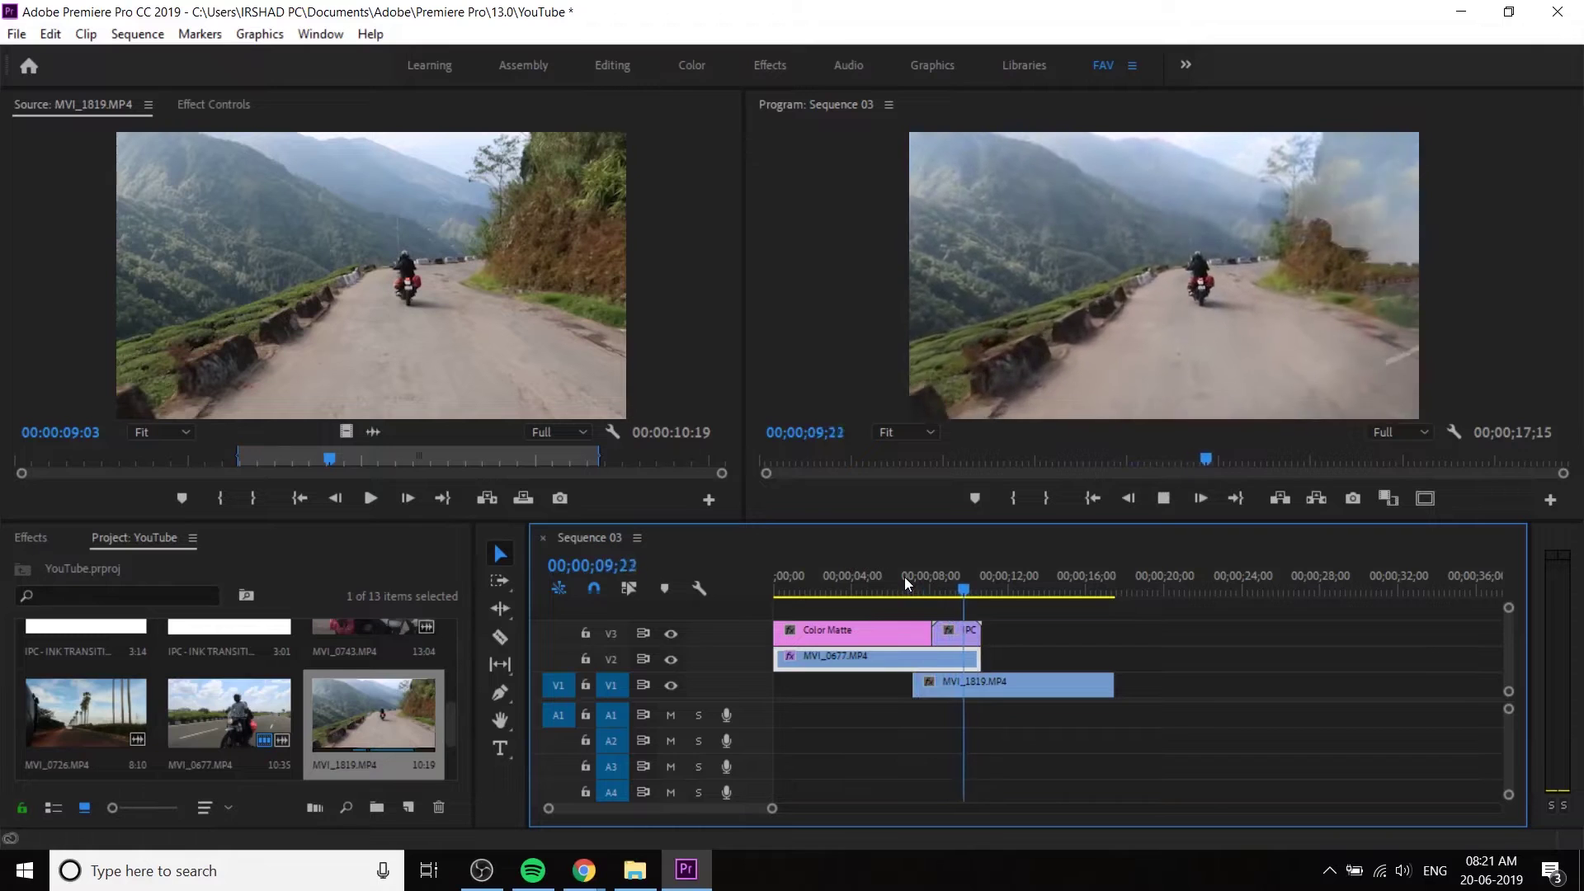
{"action": "left_click", "coordinate": [904, 577]}
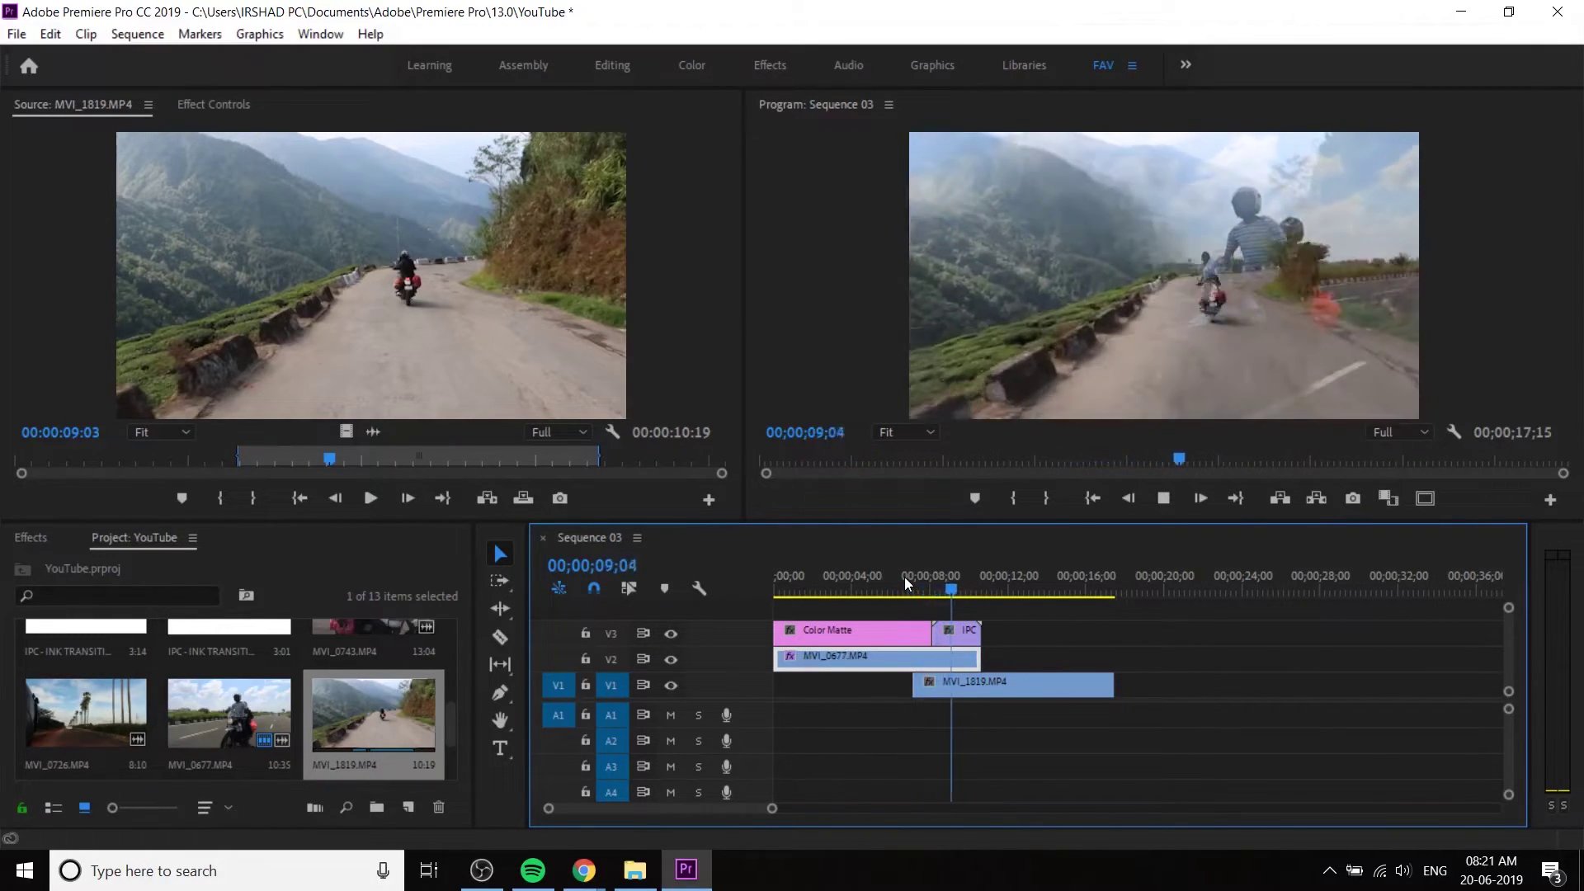
{"action": "key", "text": "space"}
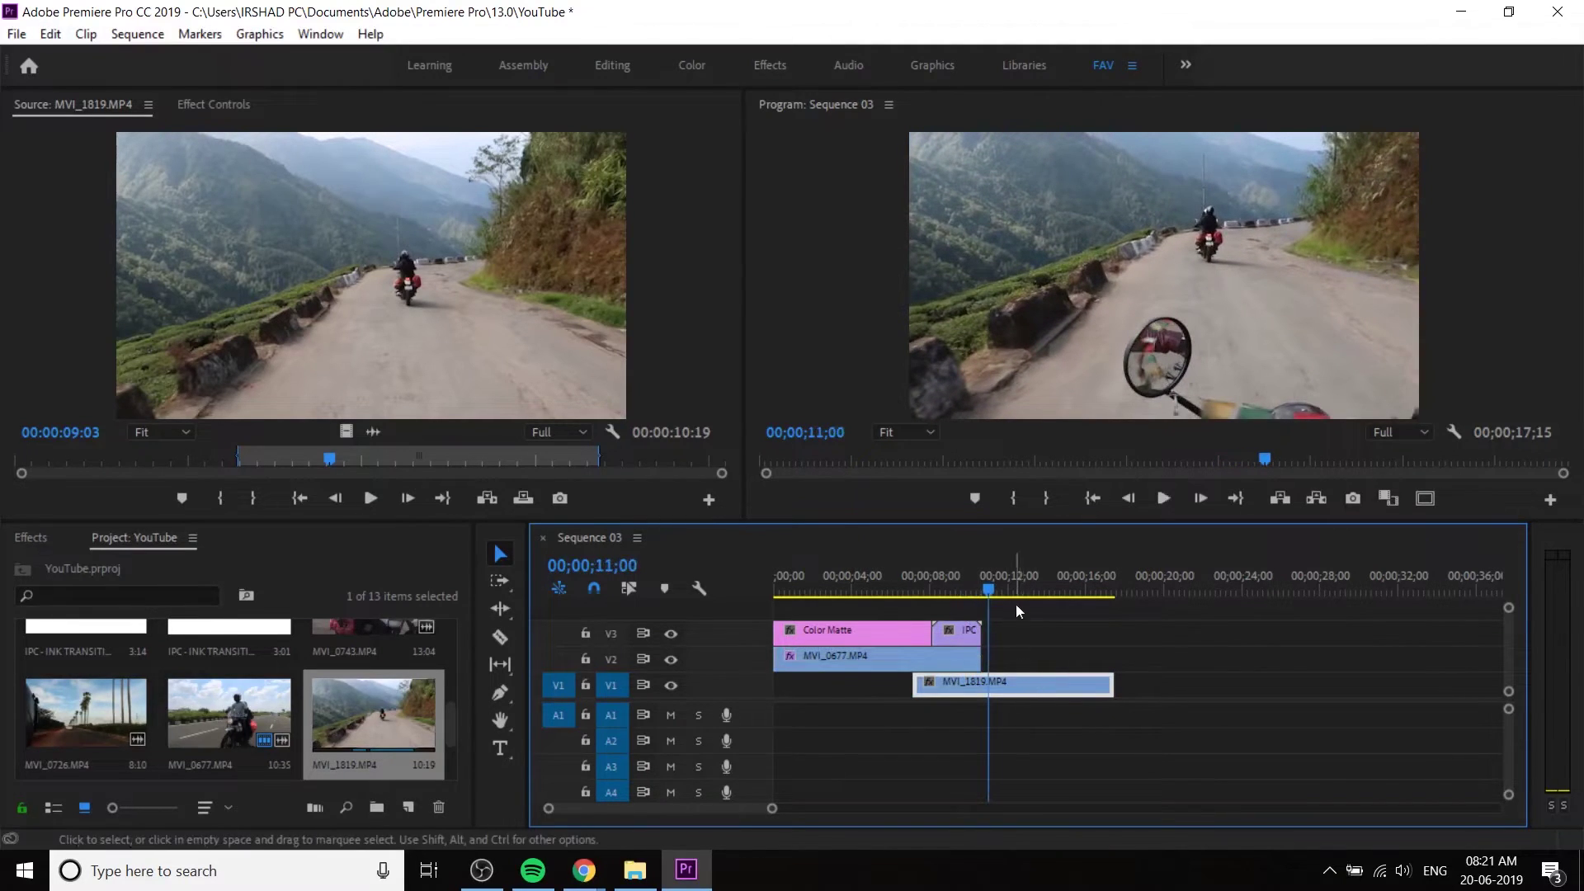
- Move the color matte and the ink clip together from V3 up to V4
{"action": "left_click_drag", "start_coordinate": [1008, 615], "coordinate": [850, 608]}
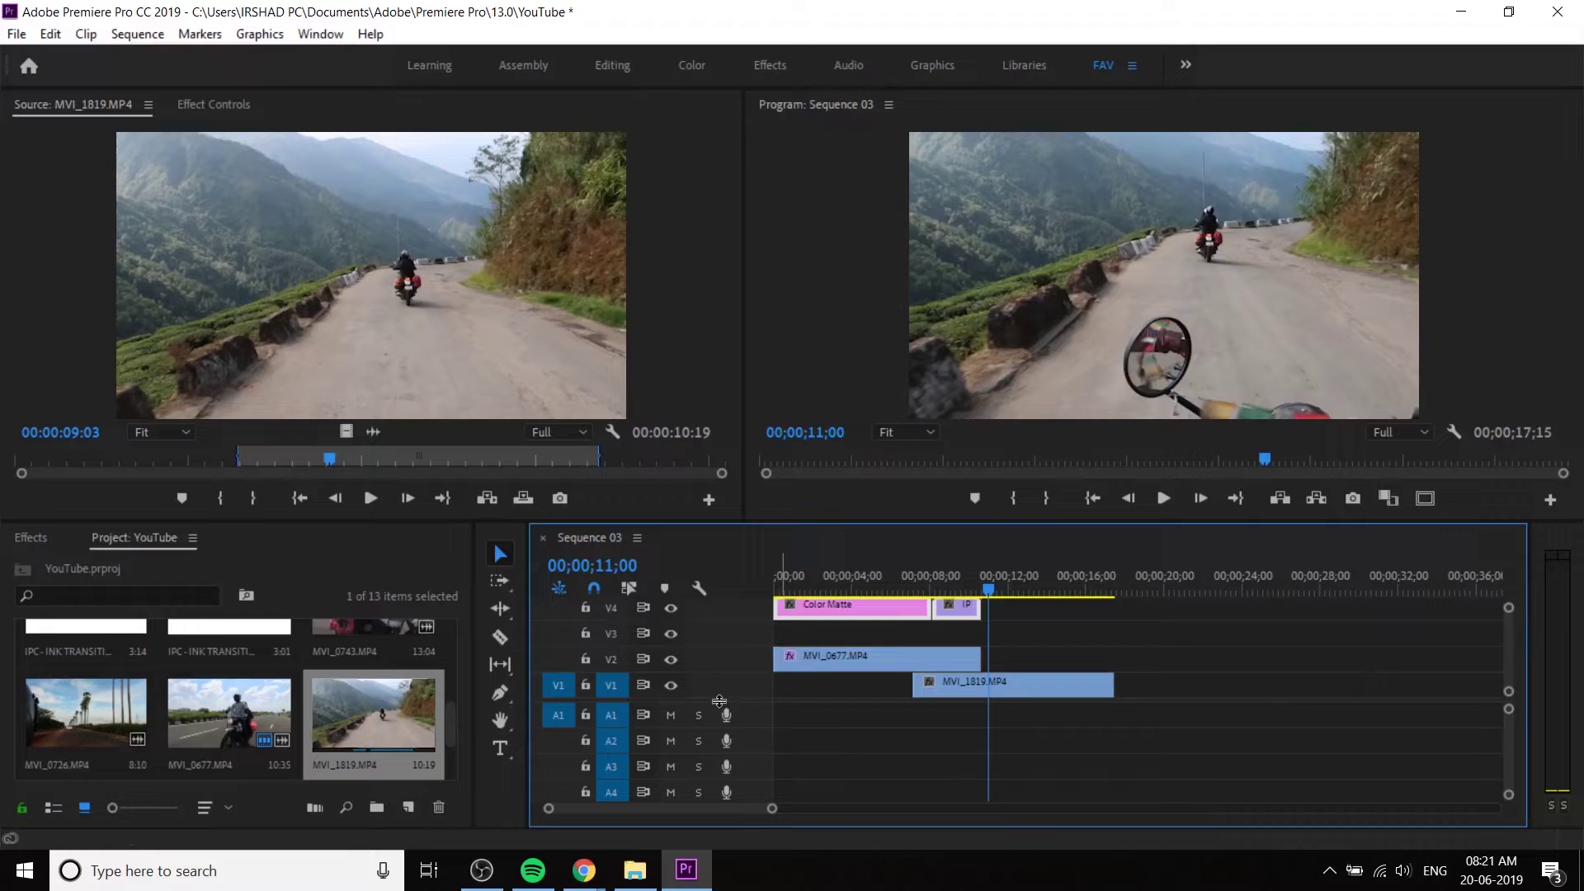
{"action": "scroll", "coordinate": [711, 734], "scroll_direction": "up", "scroll_amount": 1}
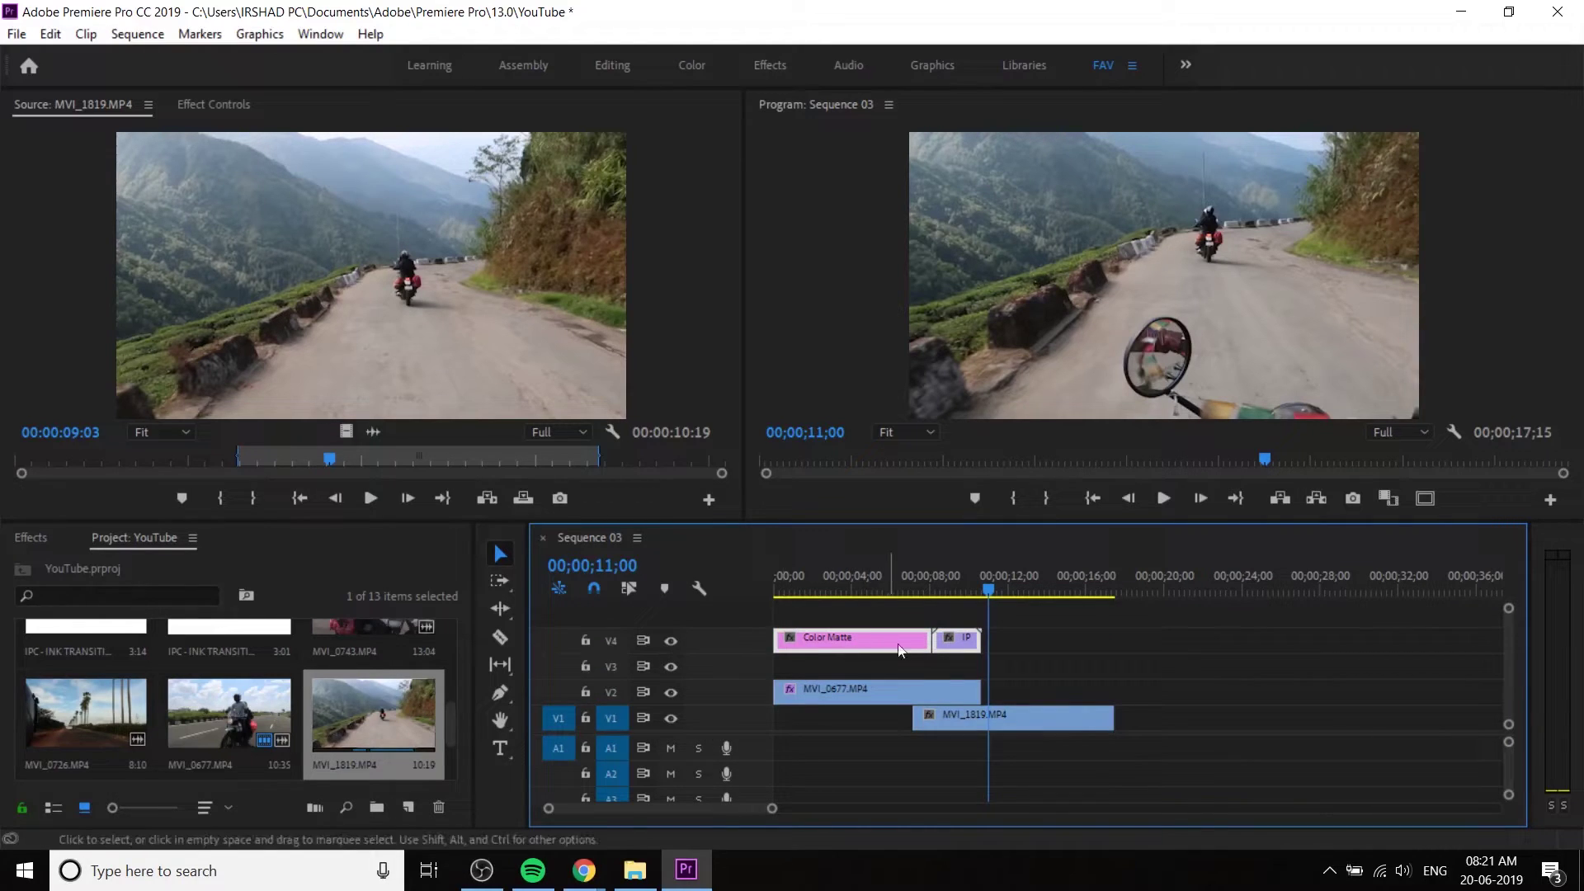
{"action": "left_click", "coordinate": [1038, 681]}
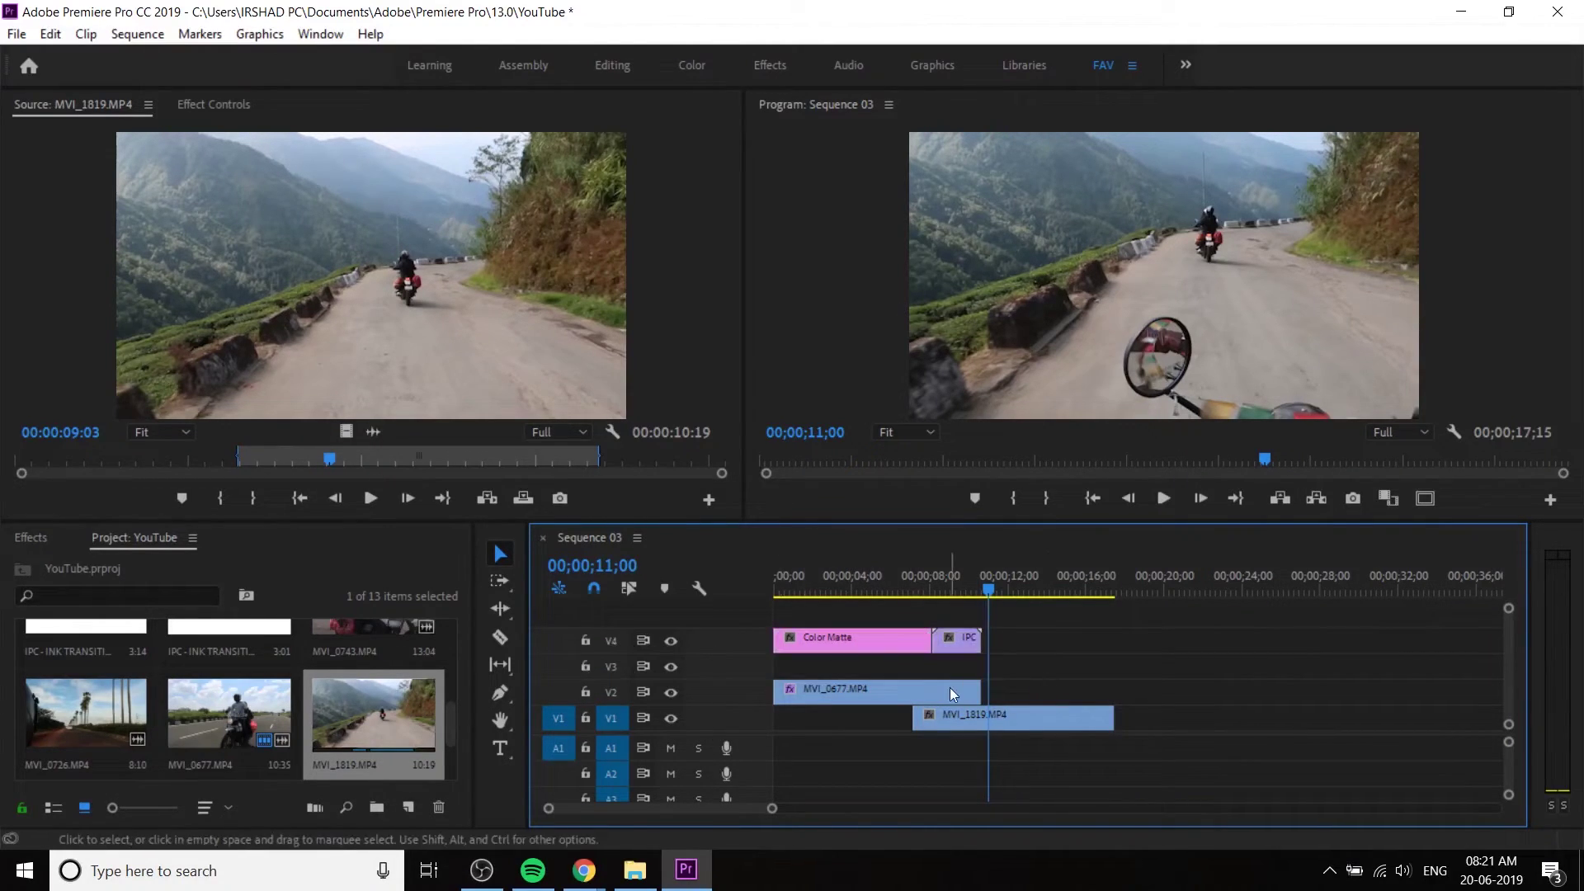
- Set the Track Matte Key matte of MVI_0677.MP4 to Video 4 and play through the transition
{"action": "mouse_move", "coordinate": [949, 576]}
{"action": "left_mouse_down"}
{"action": "mouse_move", "coordinate": [909, 578]}
{"action": "mouse_move", "coordinate": [962, 615]}
{"action": "mouse_move", "coordinate": [905, 603]}
{"action": "mouse_move", "coordinate": [922, 610]}
{"action": "left_mouse_up"}
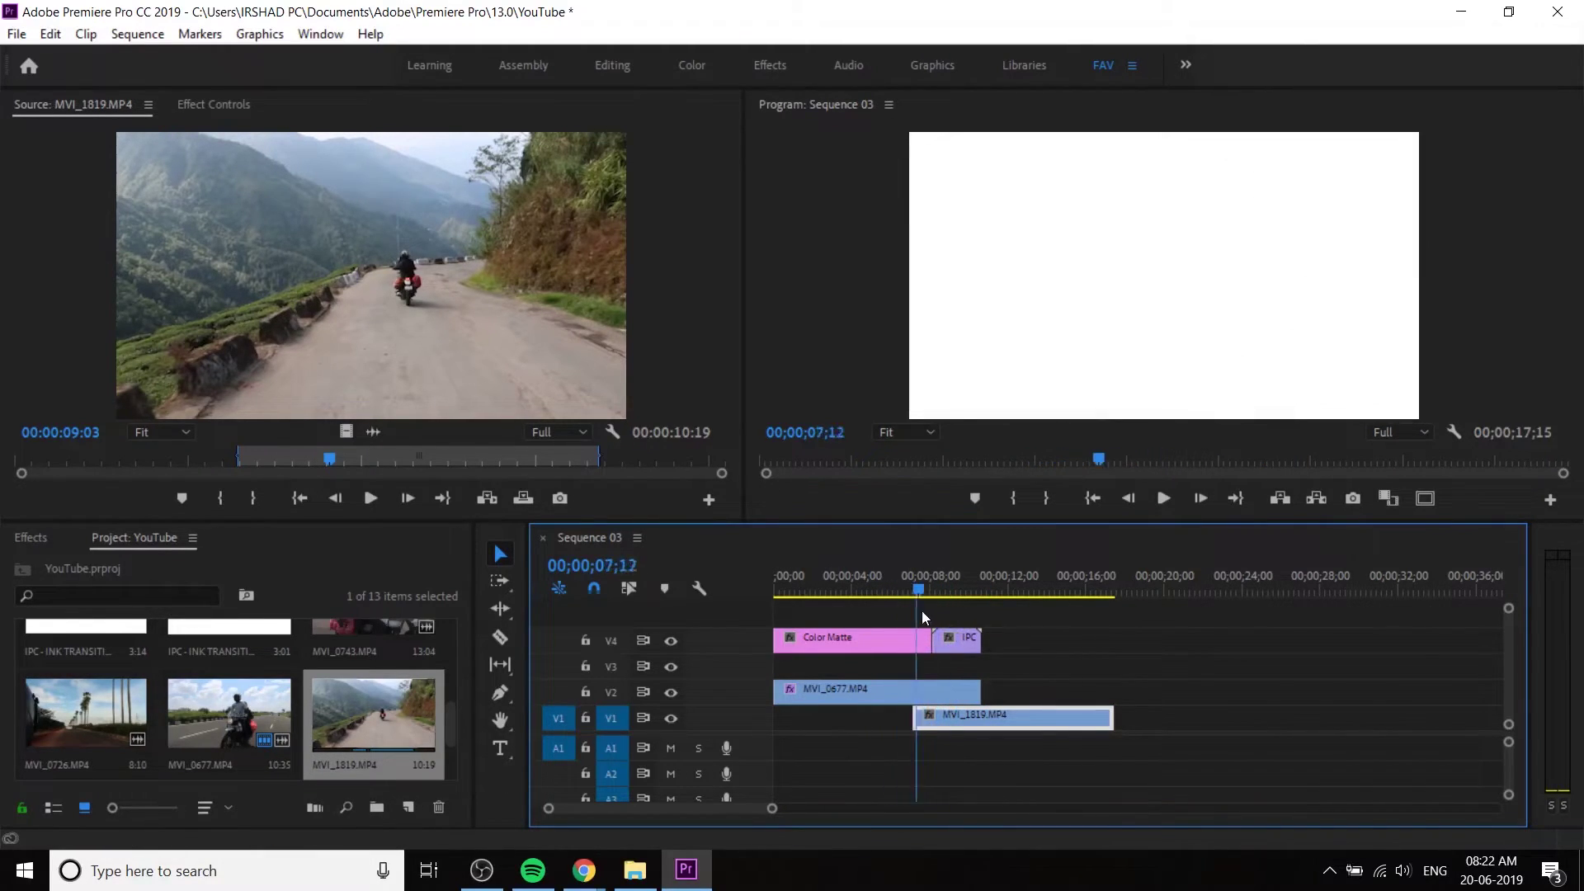
{"action": "left_click", "coordinate": [955, 696]}
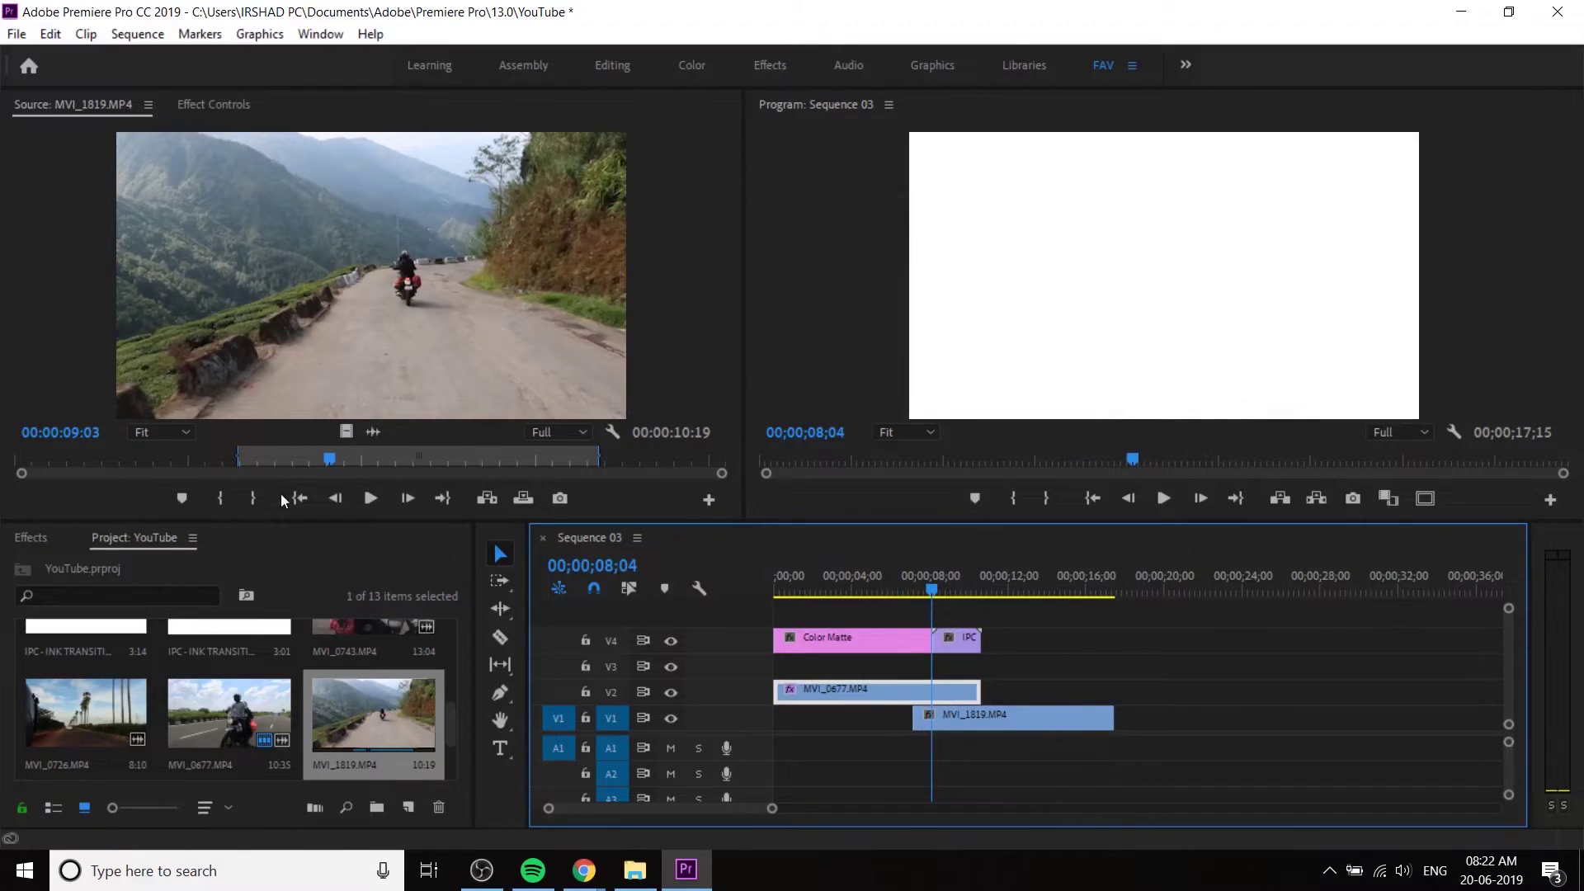
{"action": "left_click", "coordinate": [197, 104]}
{"action": "scroll", "coordinate": [123, 371], "scroll_direction": "down", "scroll_amount": 4}
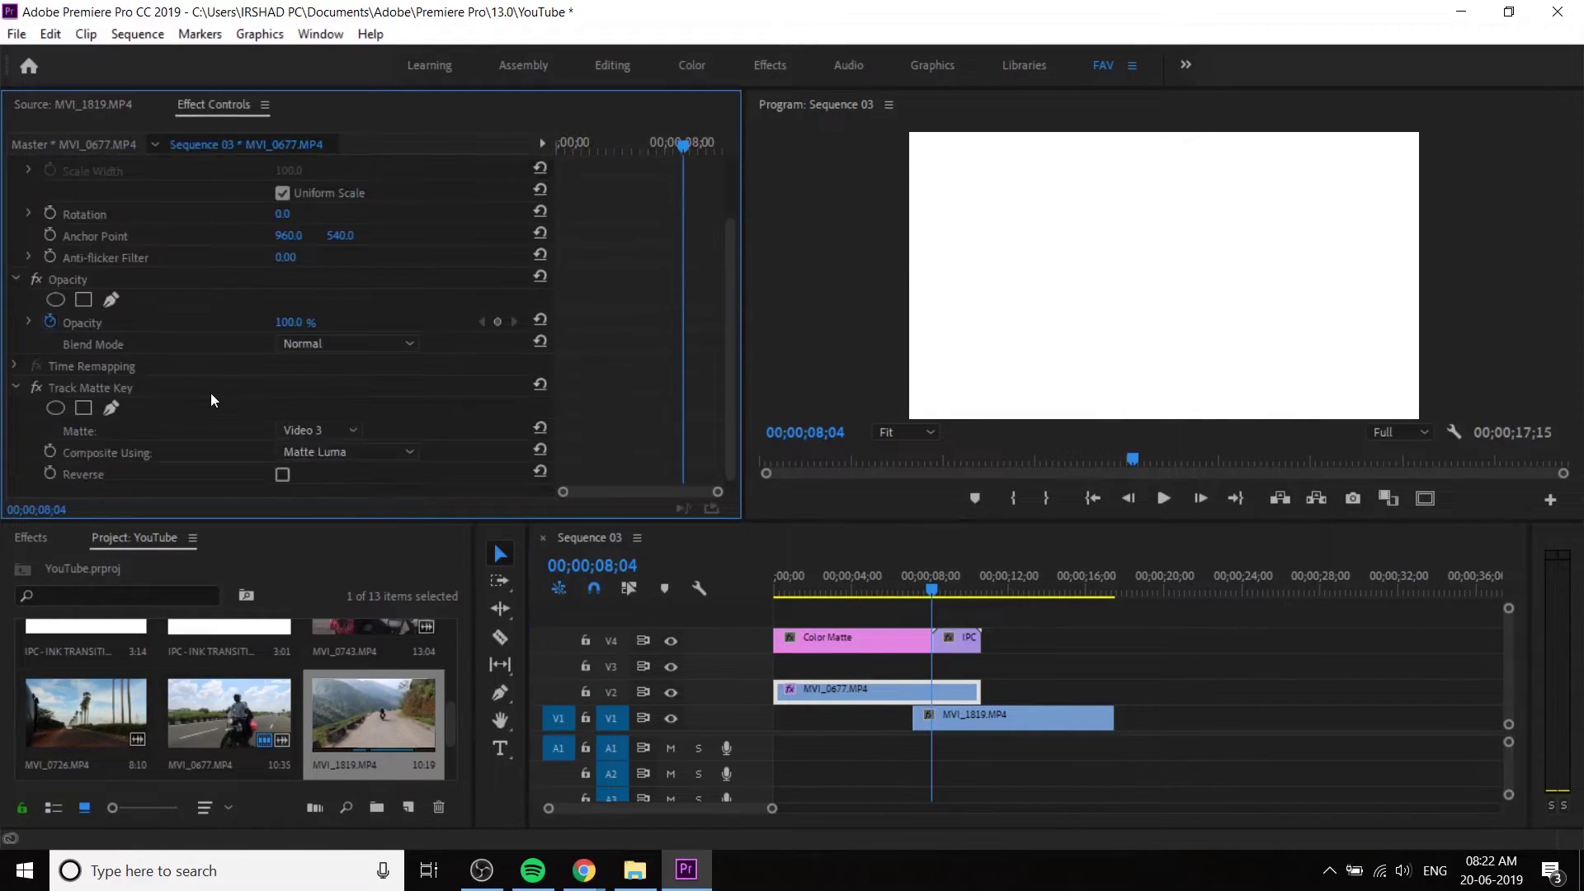
{"action": "left_click", "coordinate": [126, 424]}
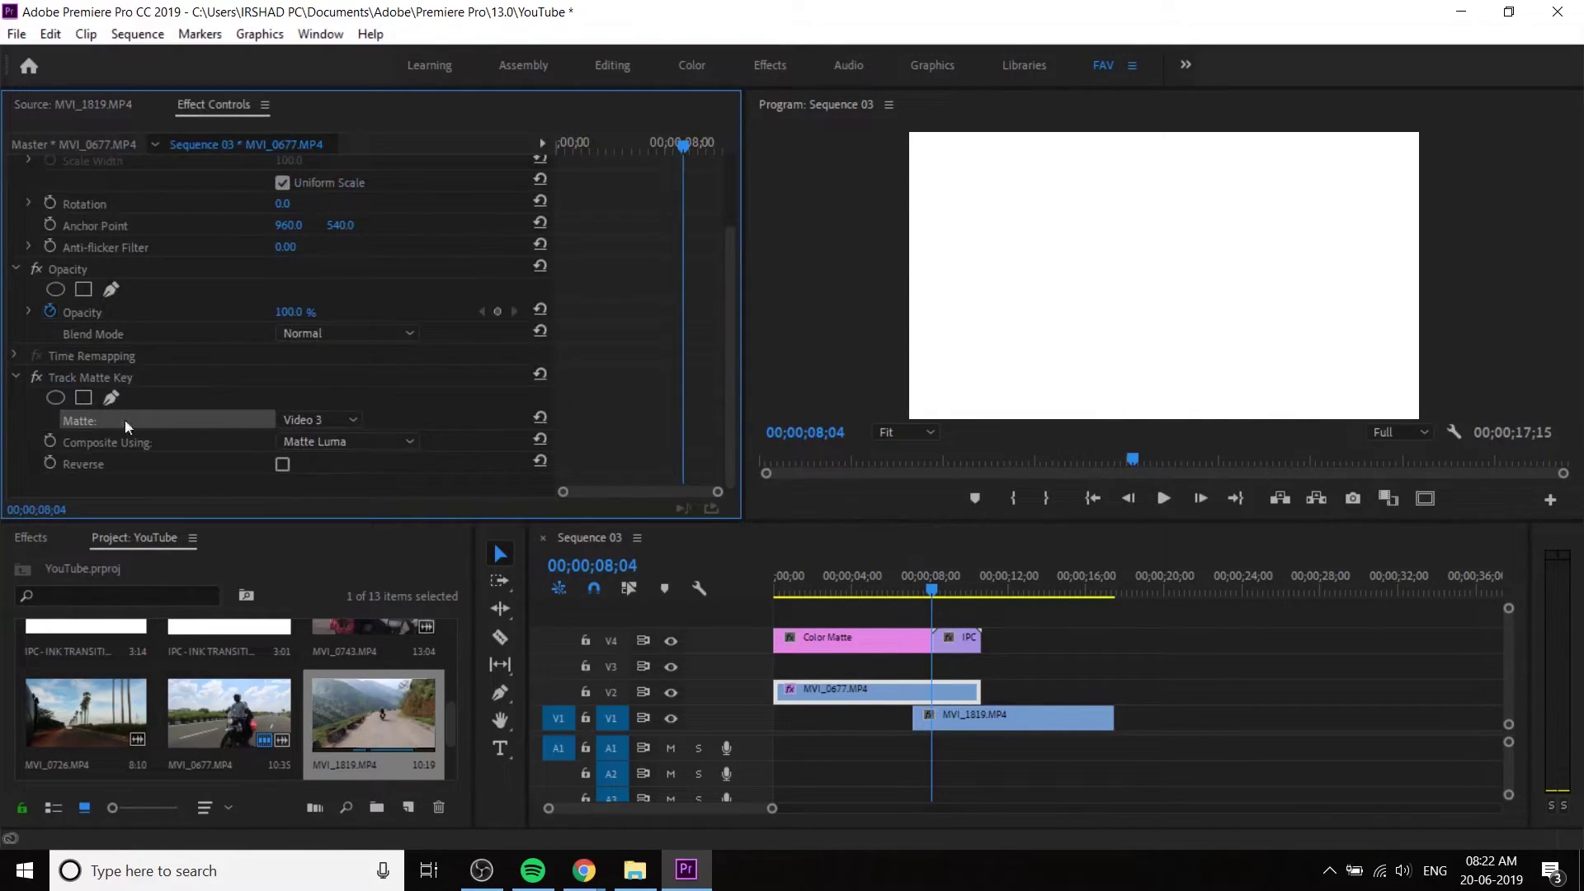
{"action": "left_click", "coordinate": [320, 420]}
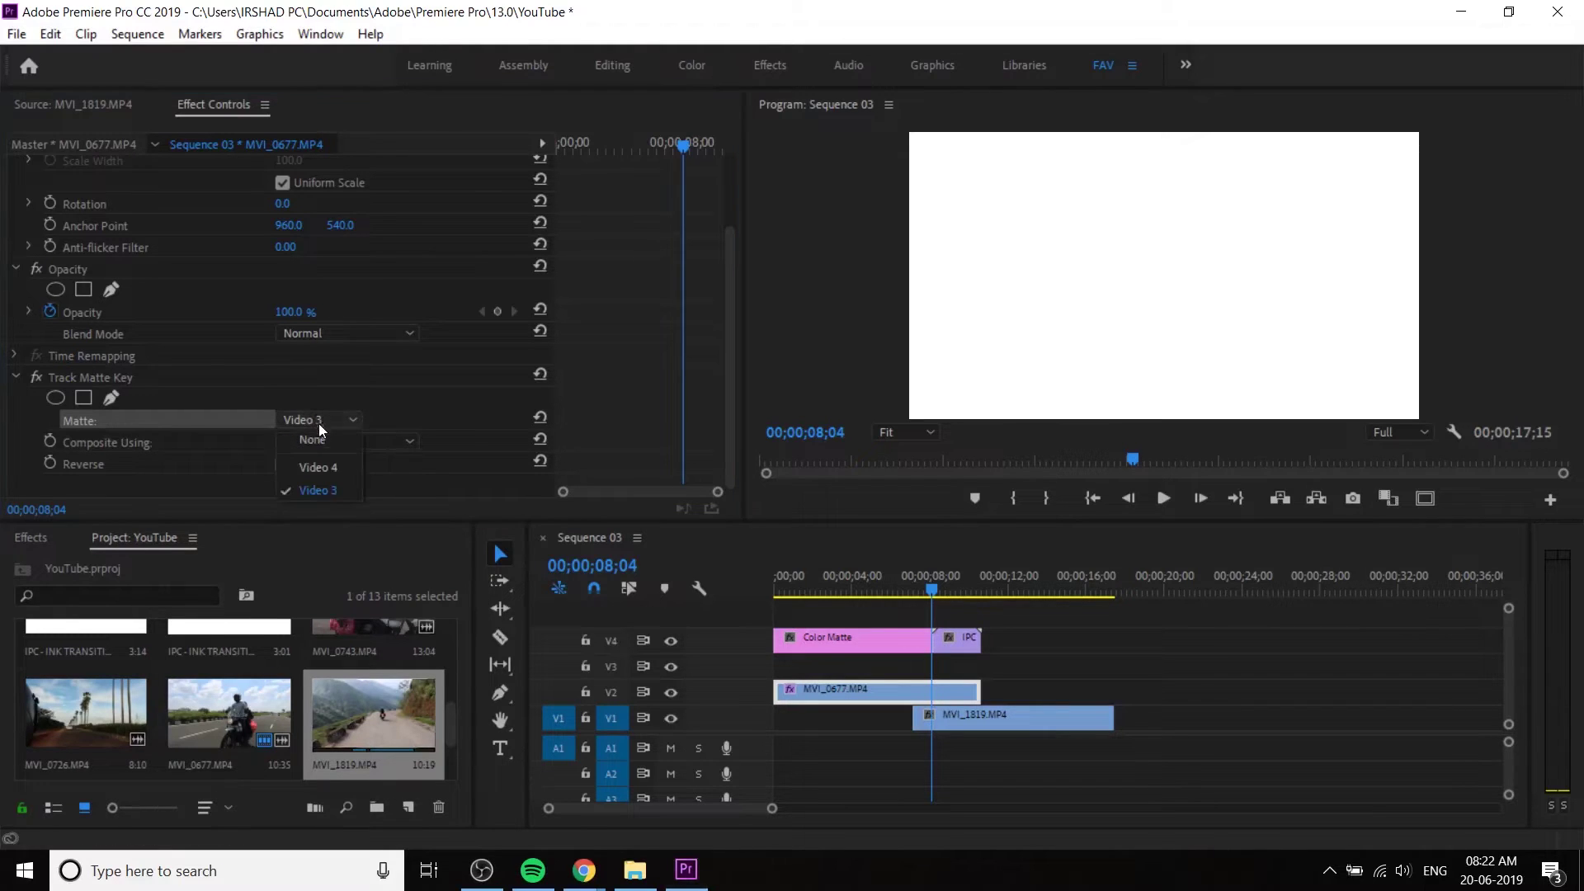
{"action": "left_click", "coordinate": [326, 468]}
{"action": "left_click_drag", "start_coordinate": [932, 593], "coordinate": [913, 634]}
{"action": "key", "text": "space"}
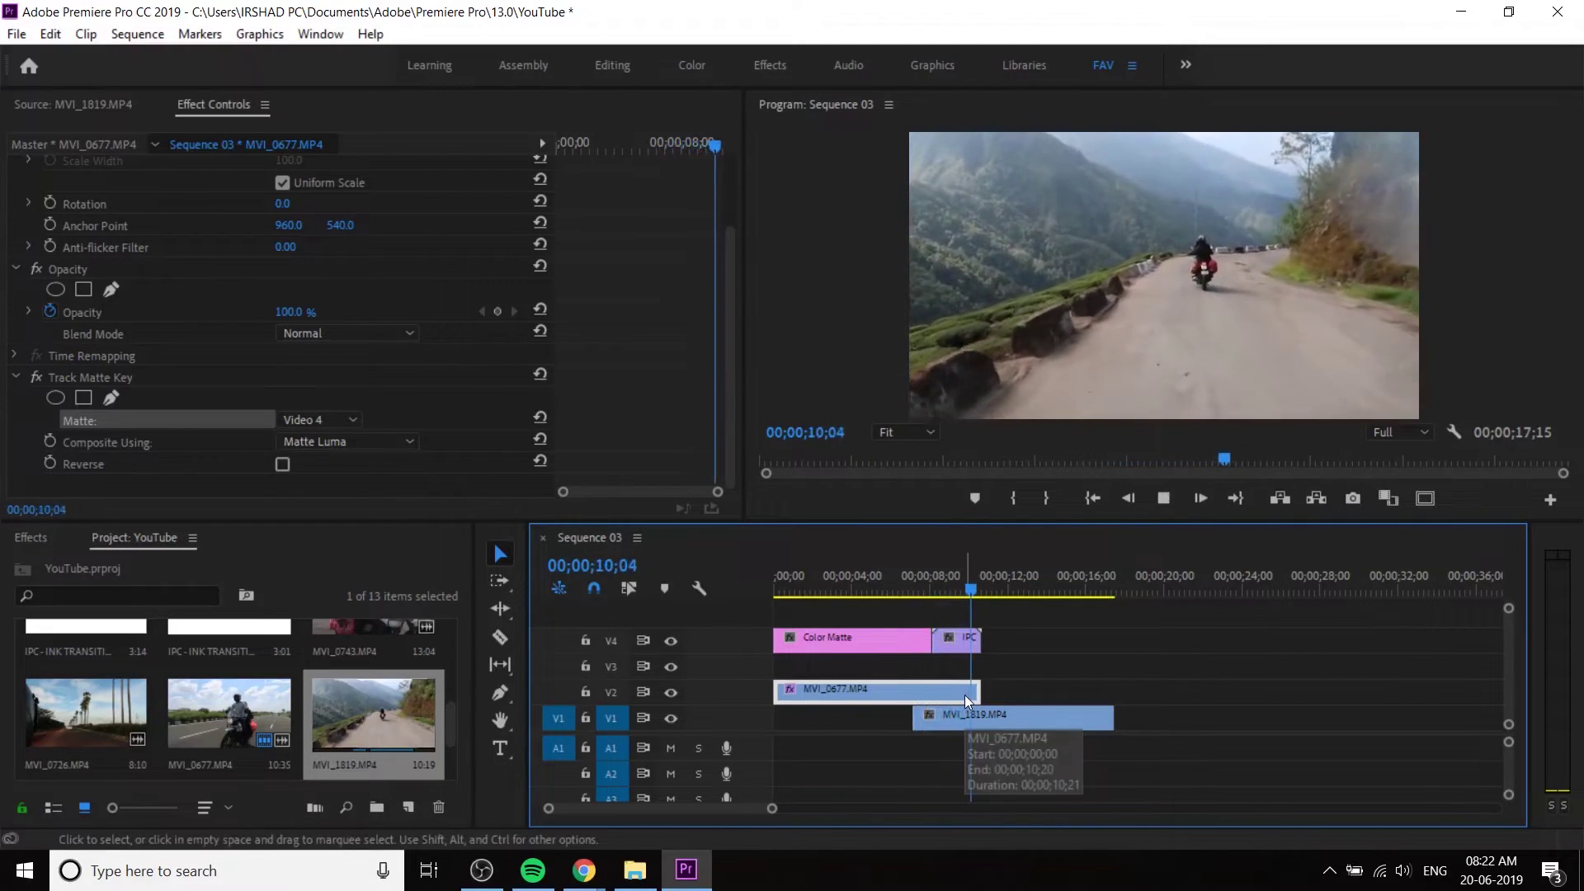
{"action": "key", "text": "space"}
{"action": "left_click", "coordinate": [1104, 635]}
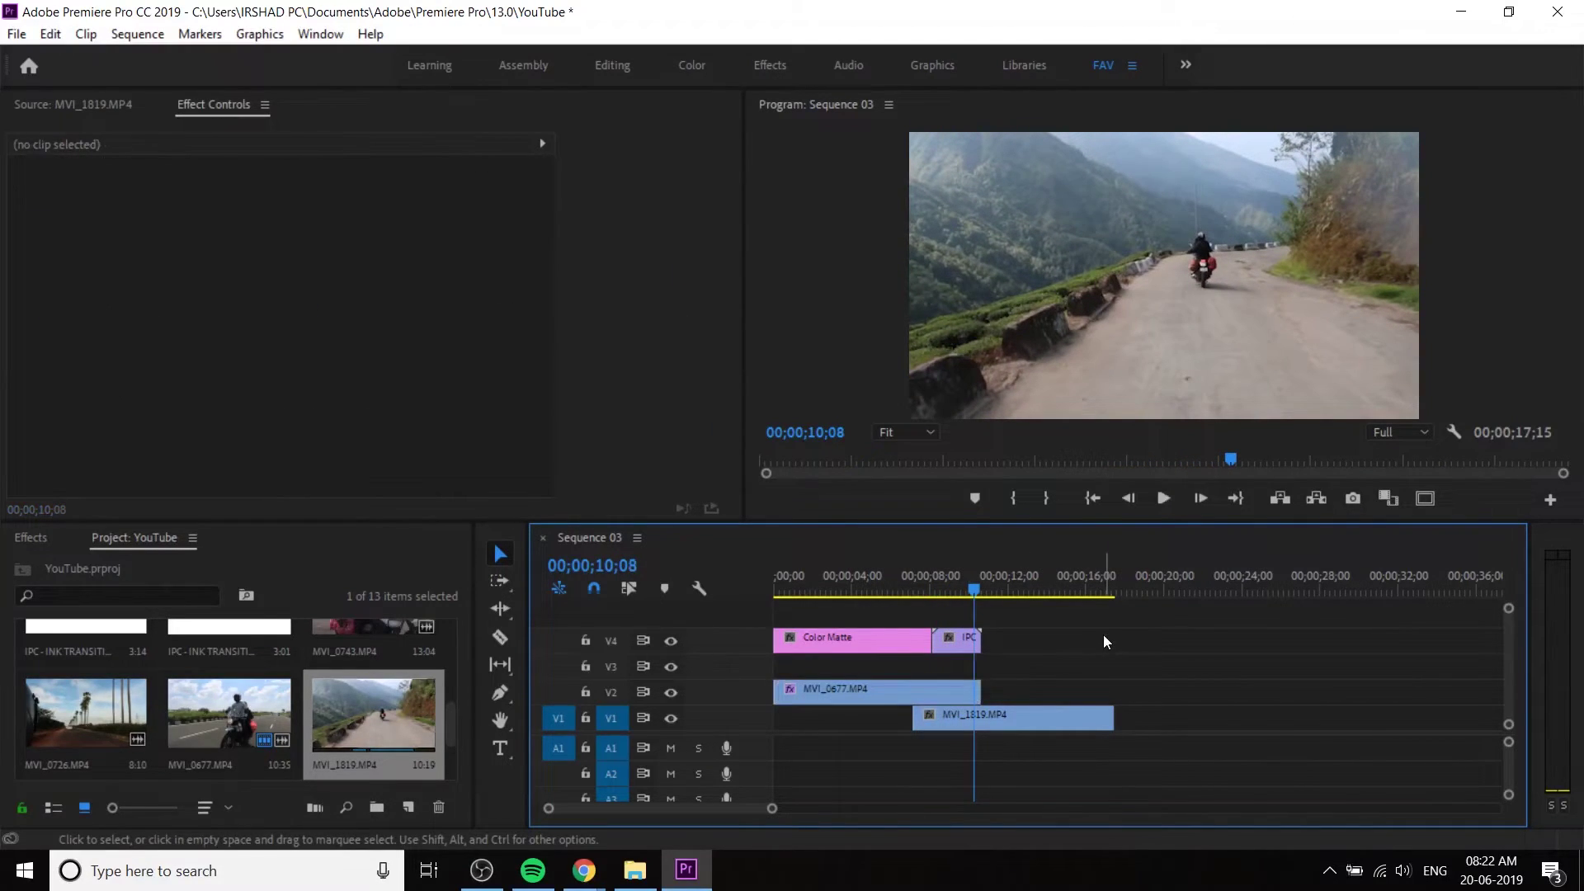
{"action": "left_click_drag", "start_coordinate": [881, 602], "coordinate": [968, 637]}
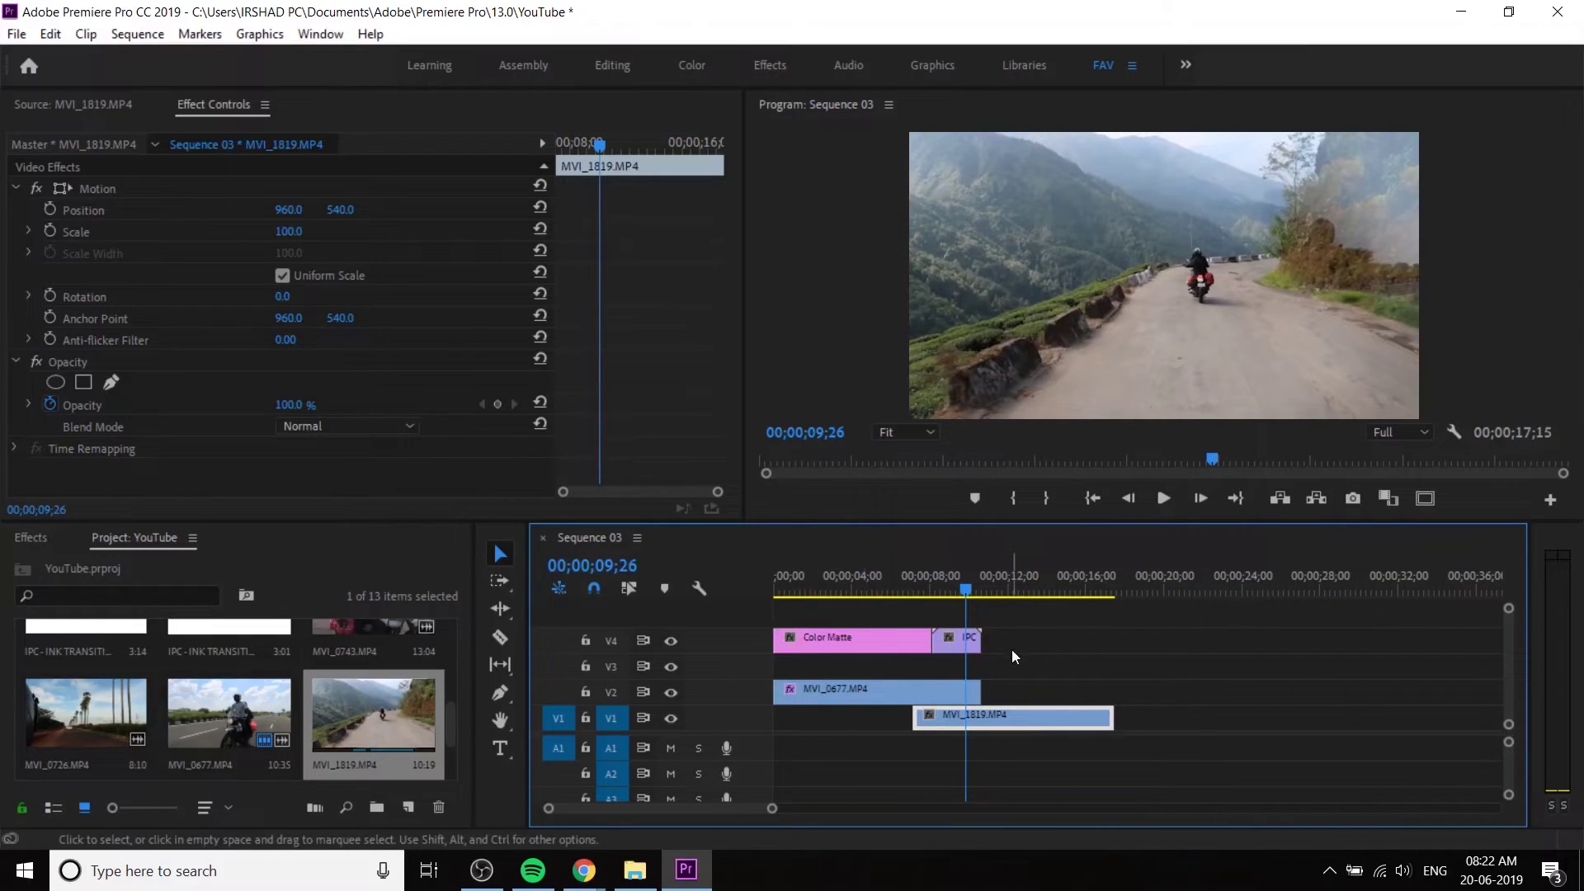
- Delete the ink clip from V4 and preview IPC - INK TRANSITION 2.mp4 as a replacement
{"action": "left_click", "coordinate": [959, 644]}
{"action": "key", "text": "Delete"}
{"action": "scroll", "coordinate": [288, 707], "scroll_direction": "up", "scroll_amount": 2}
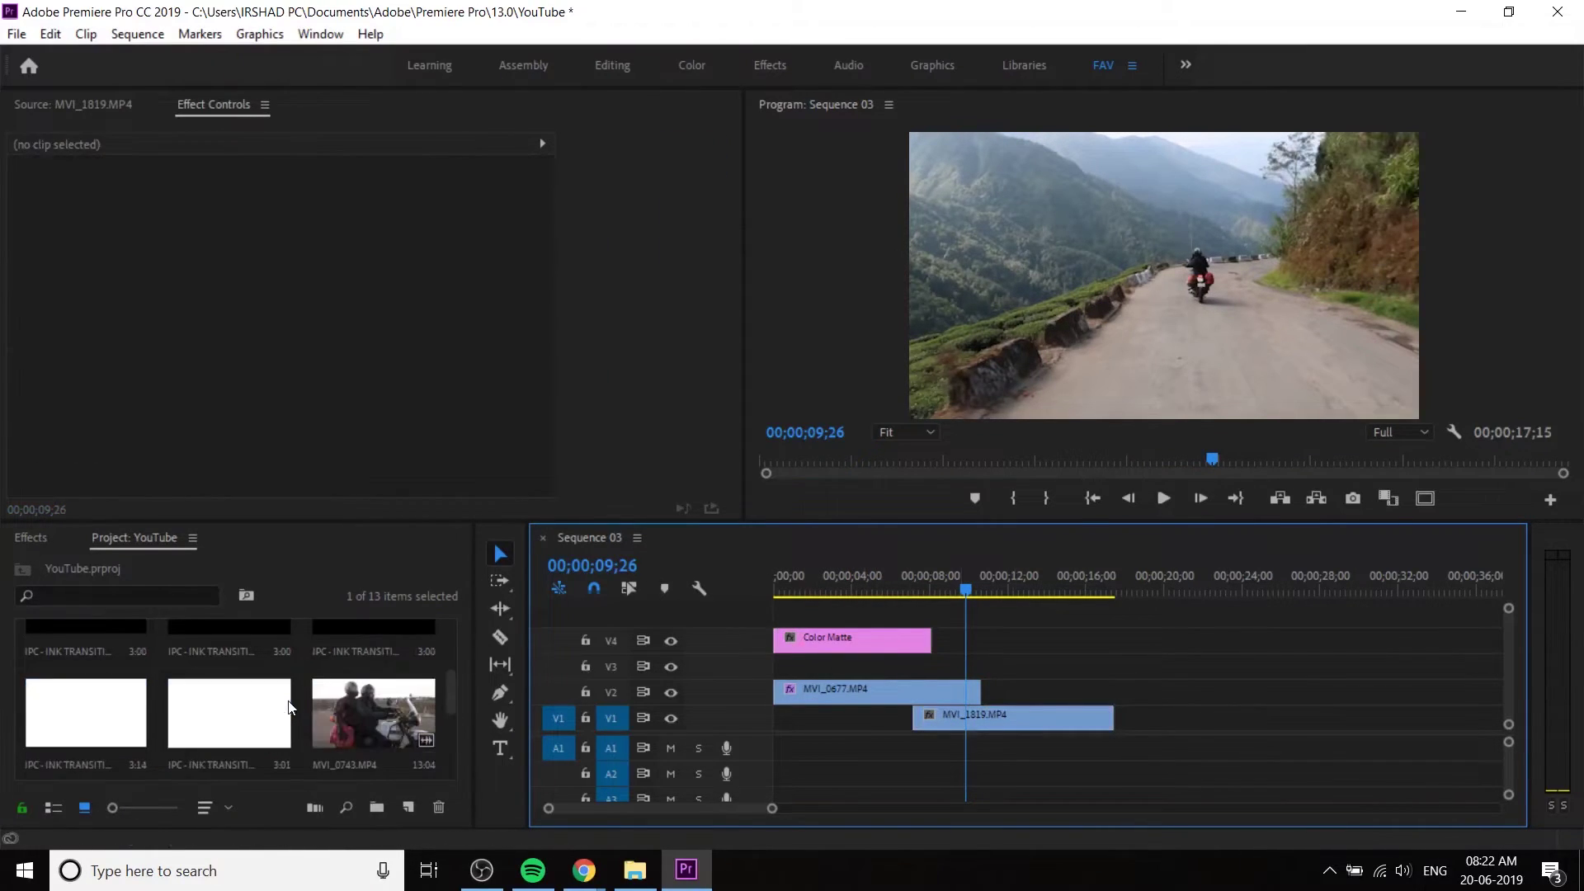
{"action": "double_click", "coordinate": [253, 714]}
{"action": "left_click_drag", "start_coordinate": [33, 459], "coordinate": [374, 462]}
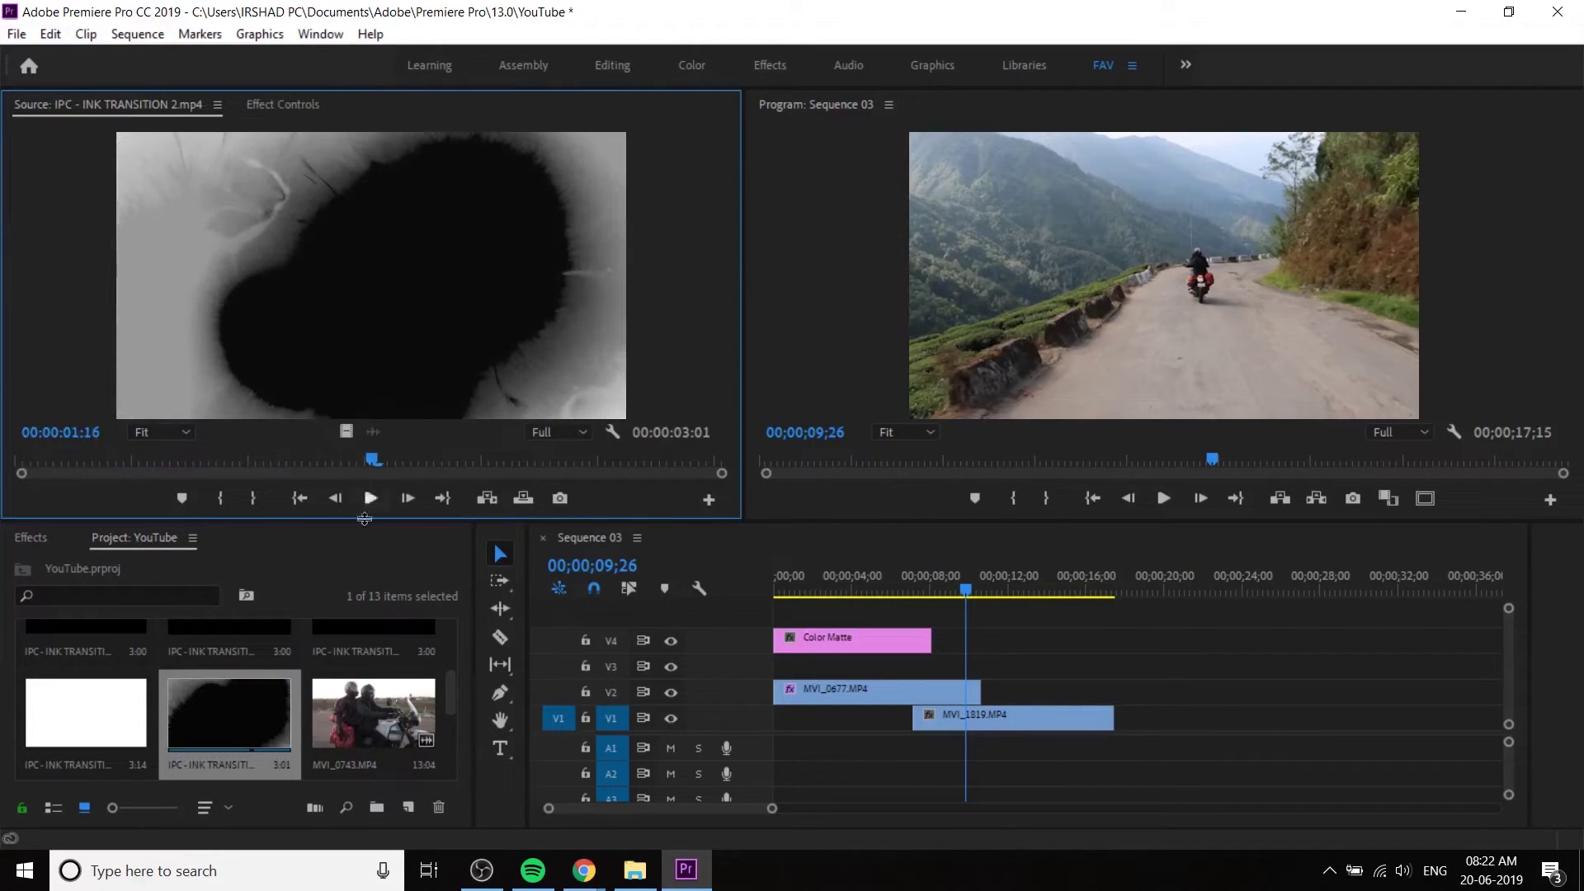
{"action": "scroll", "coordinate": [350, 701], "scroll_direction": "up", "scroll_amount": 2}
{"action": "scroll", "coordinate": [353, 693], "scroll_direction": "down", "scroll_amount": 2}
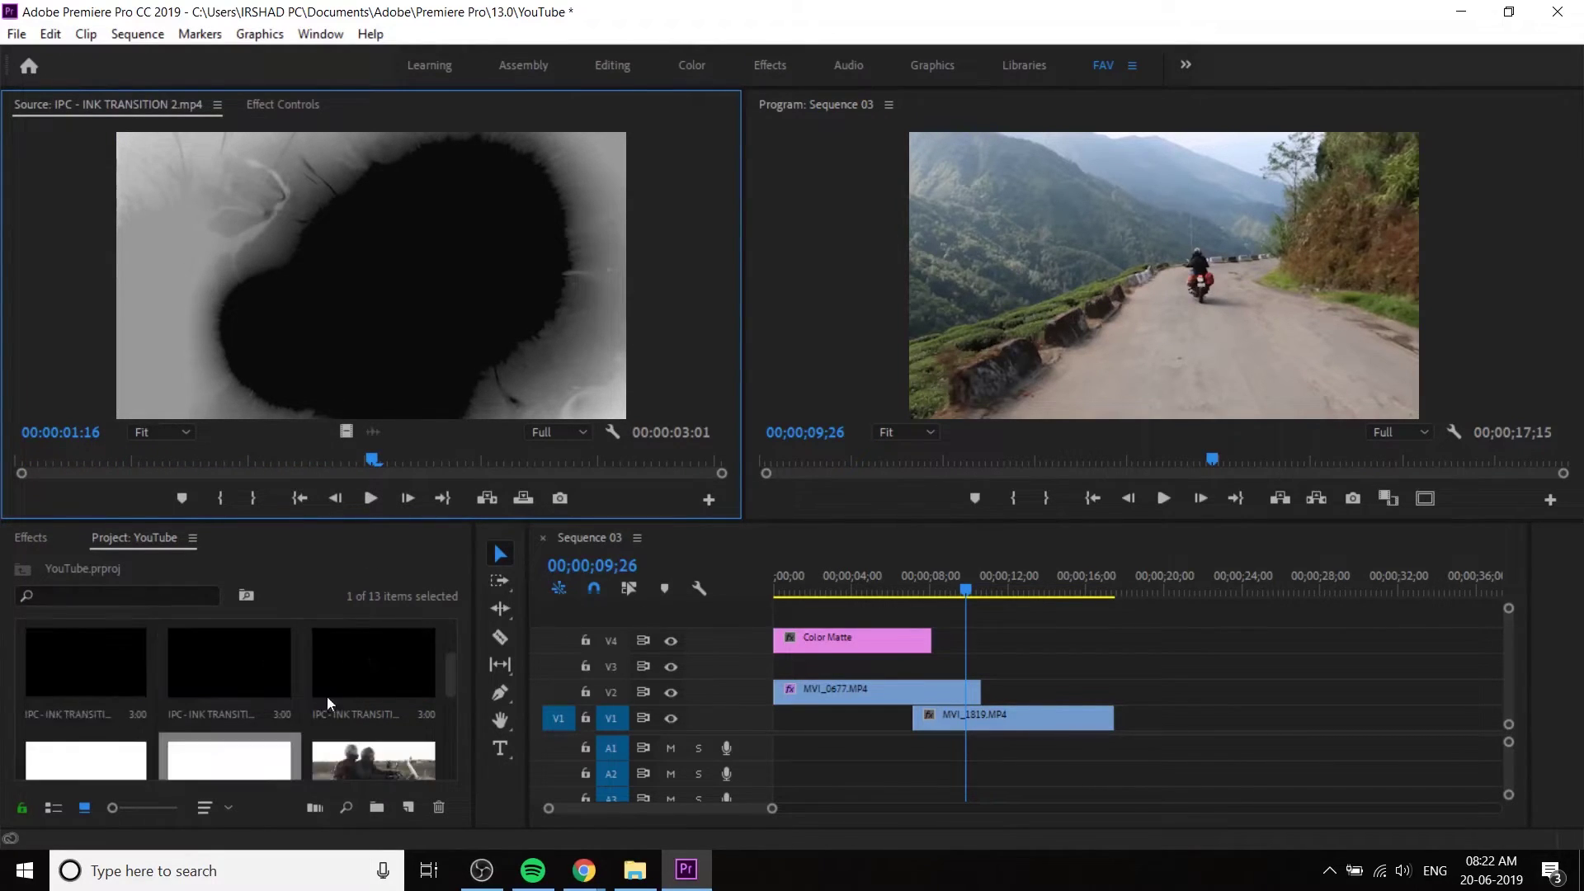
- Place the video of IPC - INK TRANSITION (3).mov on V3 ending flush with MVI_0677.MP4, and delete the color matte from V4
{"action": "double_click", "coordinate": [199, 677]}
{"action": "left_click", "coordinate": [43, 459]}
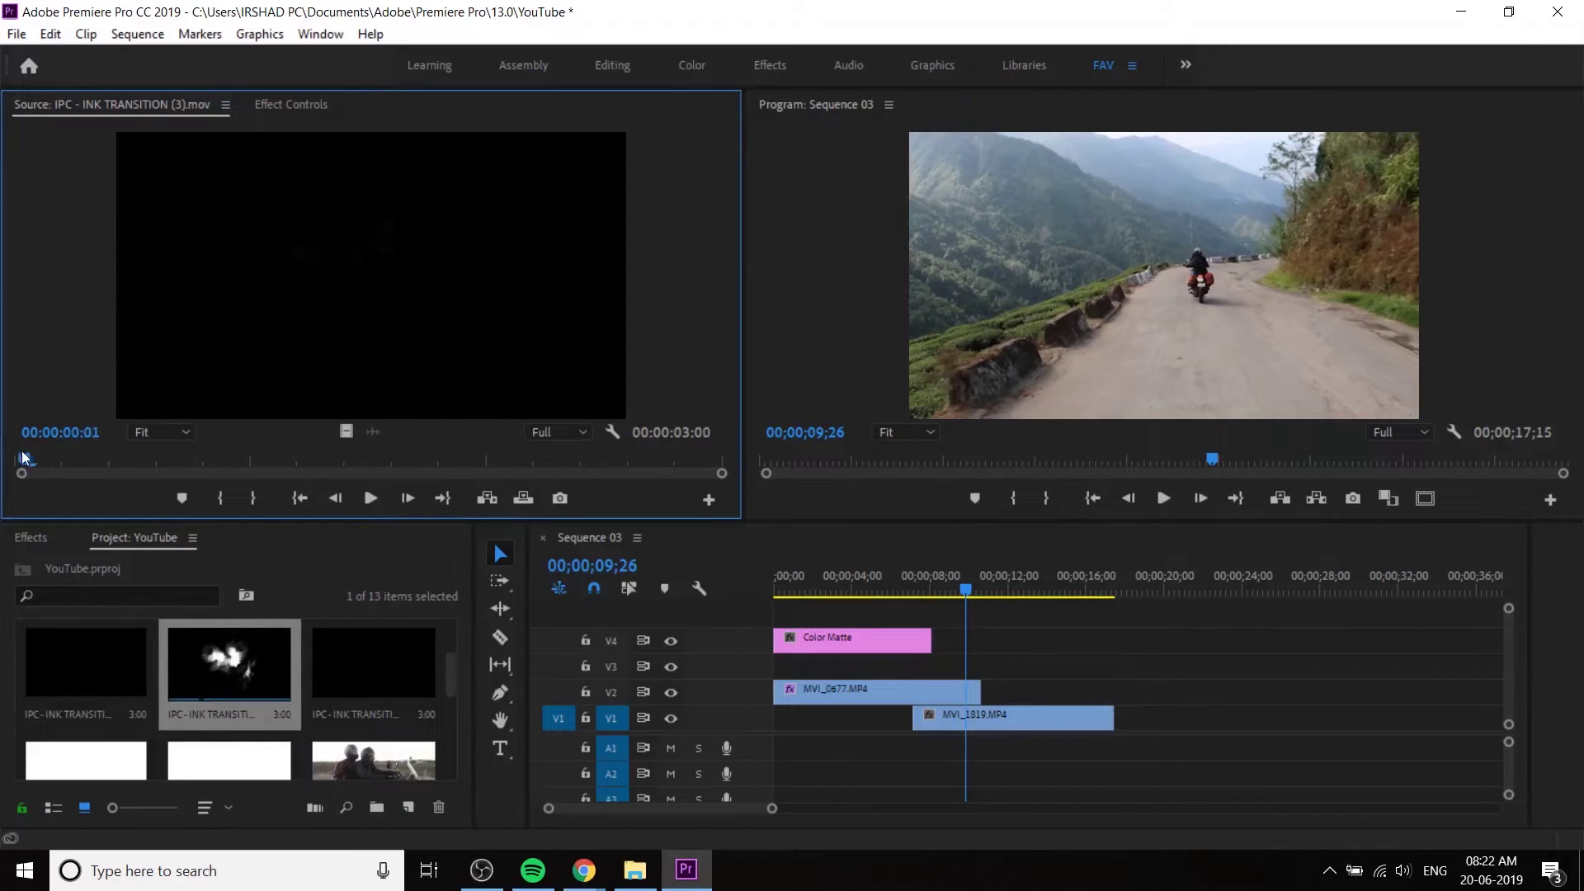
{"action": "left_click_drag", "start_coordinate": [23, 457], "coordinate": [580, 472]}
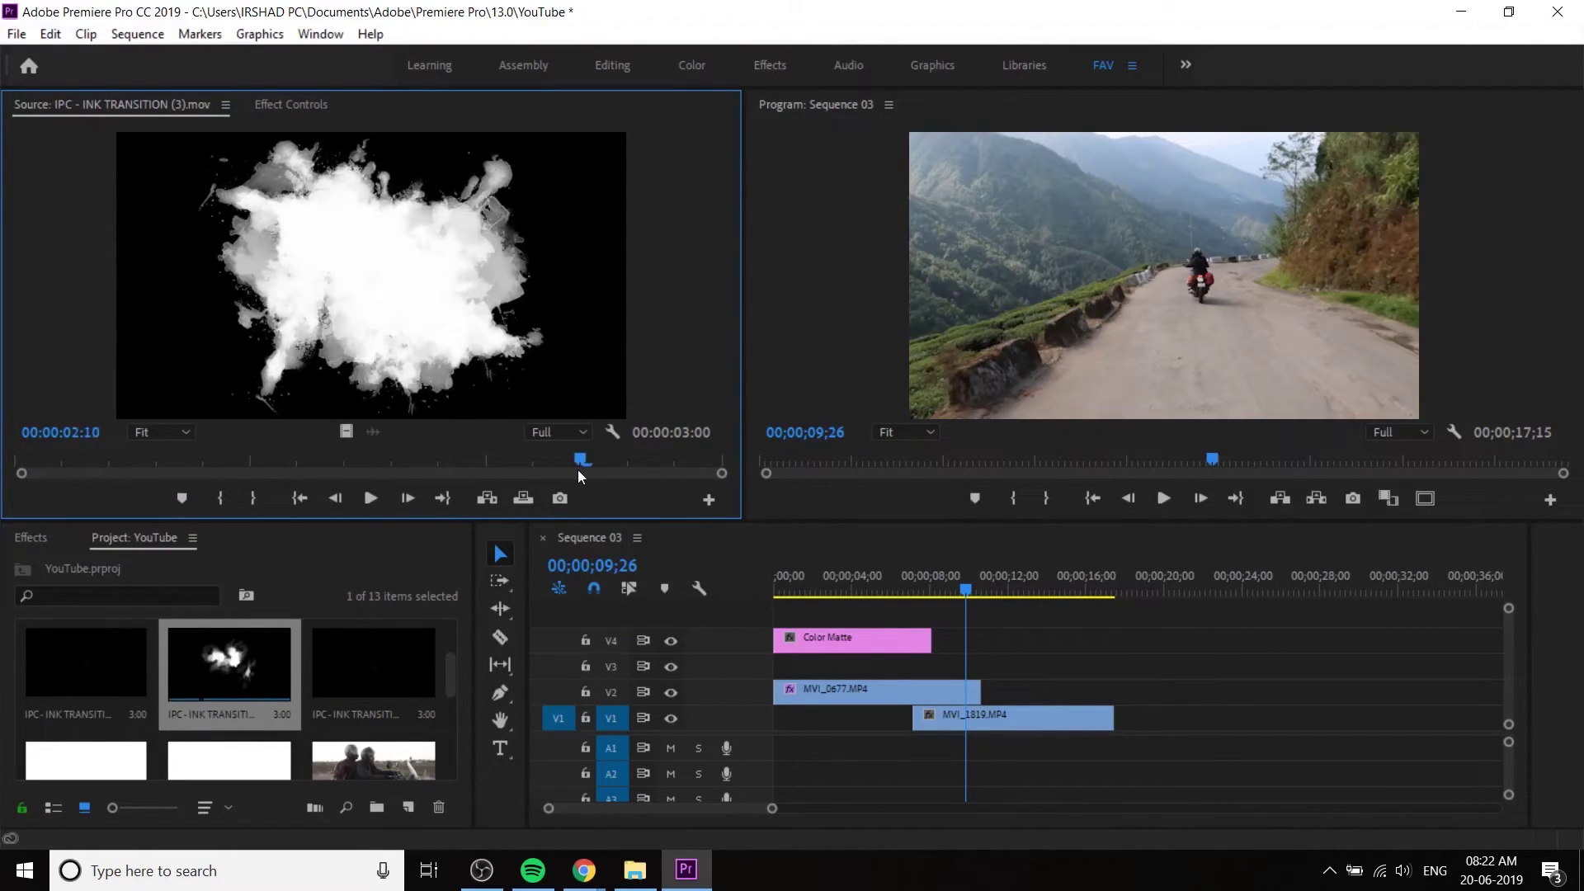
{"action": "mouse_move", "coordinate": [985, 515]}
{"action": "left_mouse_down"}
{"action": "mouse_move", "coordinate": [972, 642]}
{"action": "mouse_move", "coordinate": [940, 660]}
{"action": "left_mouse_up"}
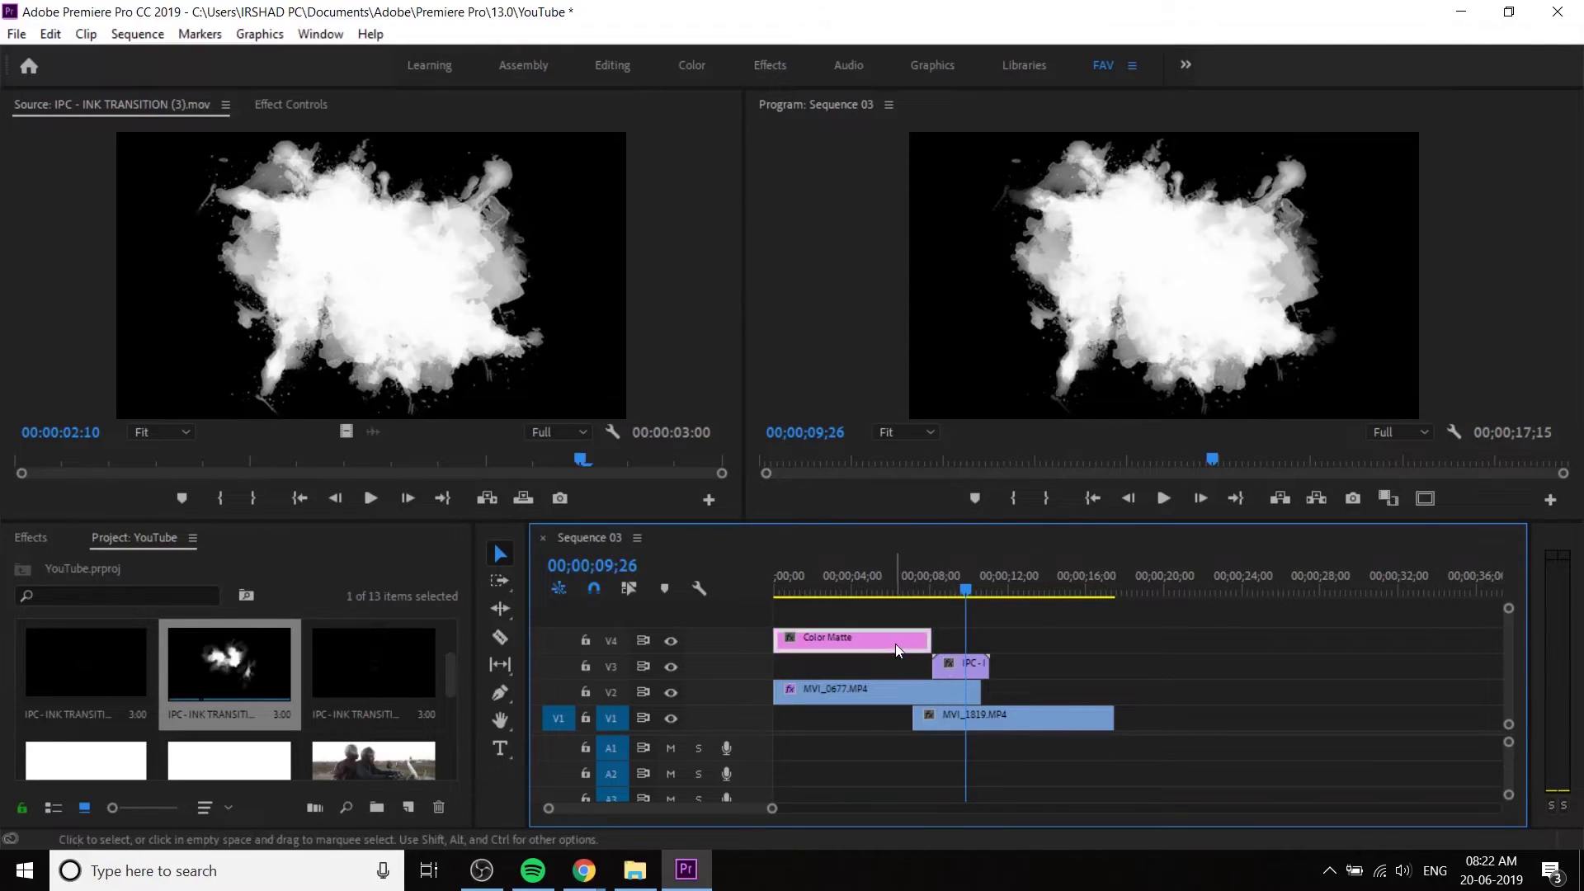
{"action": "key", "text": "Delete"}
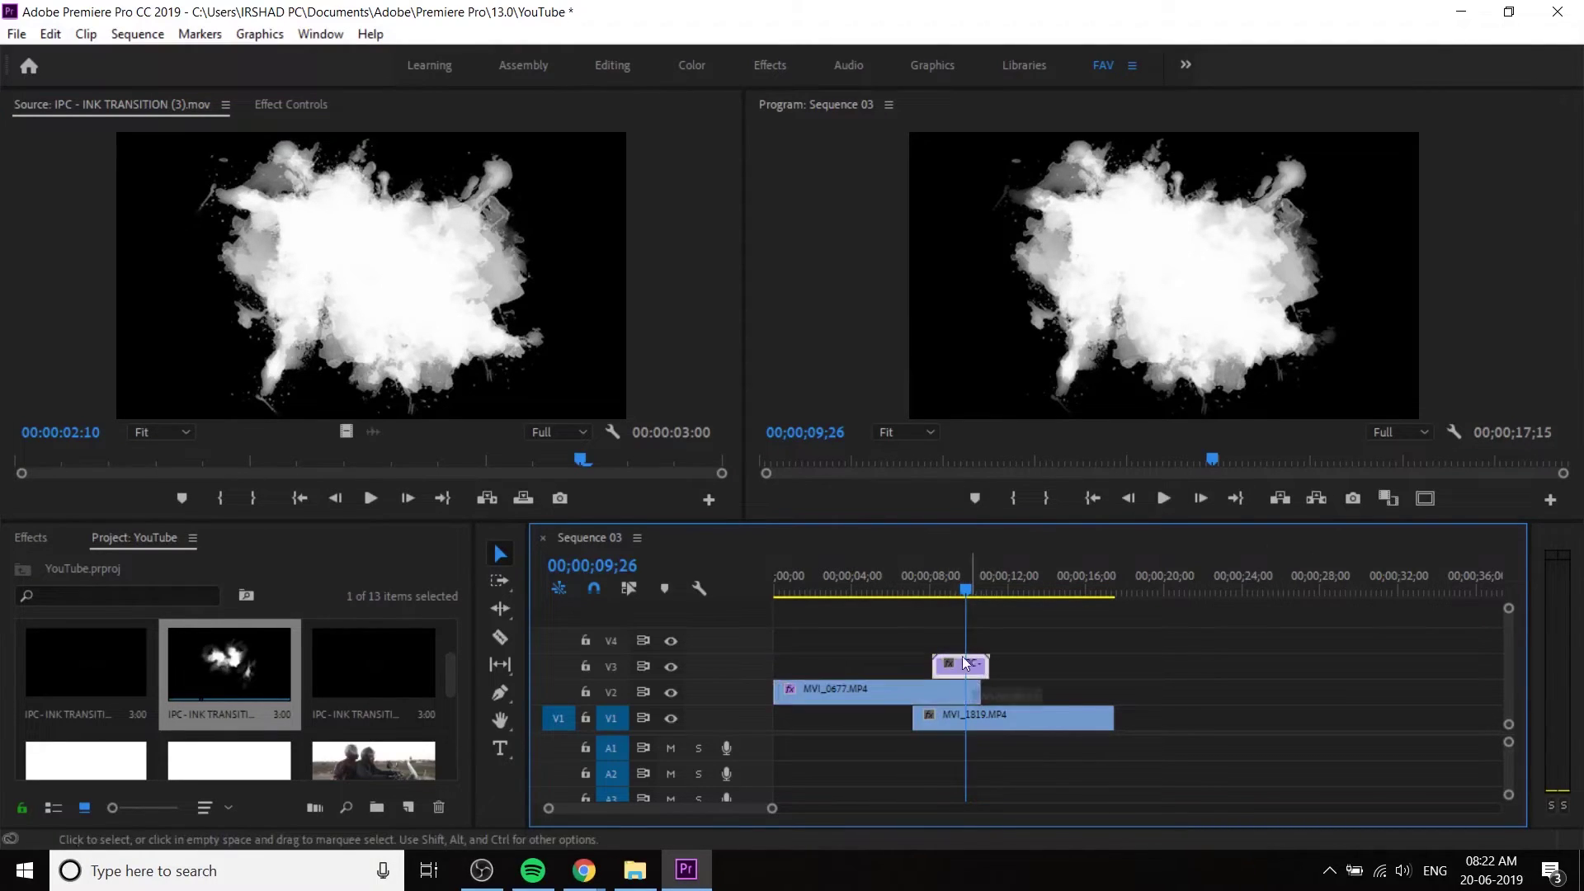
{"action": "left_click_drag", "start_coordinate": [962, 660], "coordinate": [959, 691]}
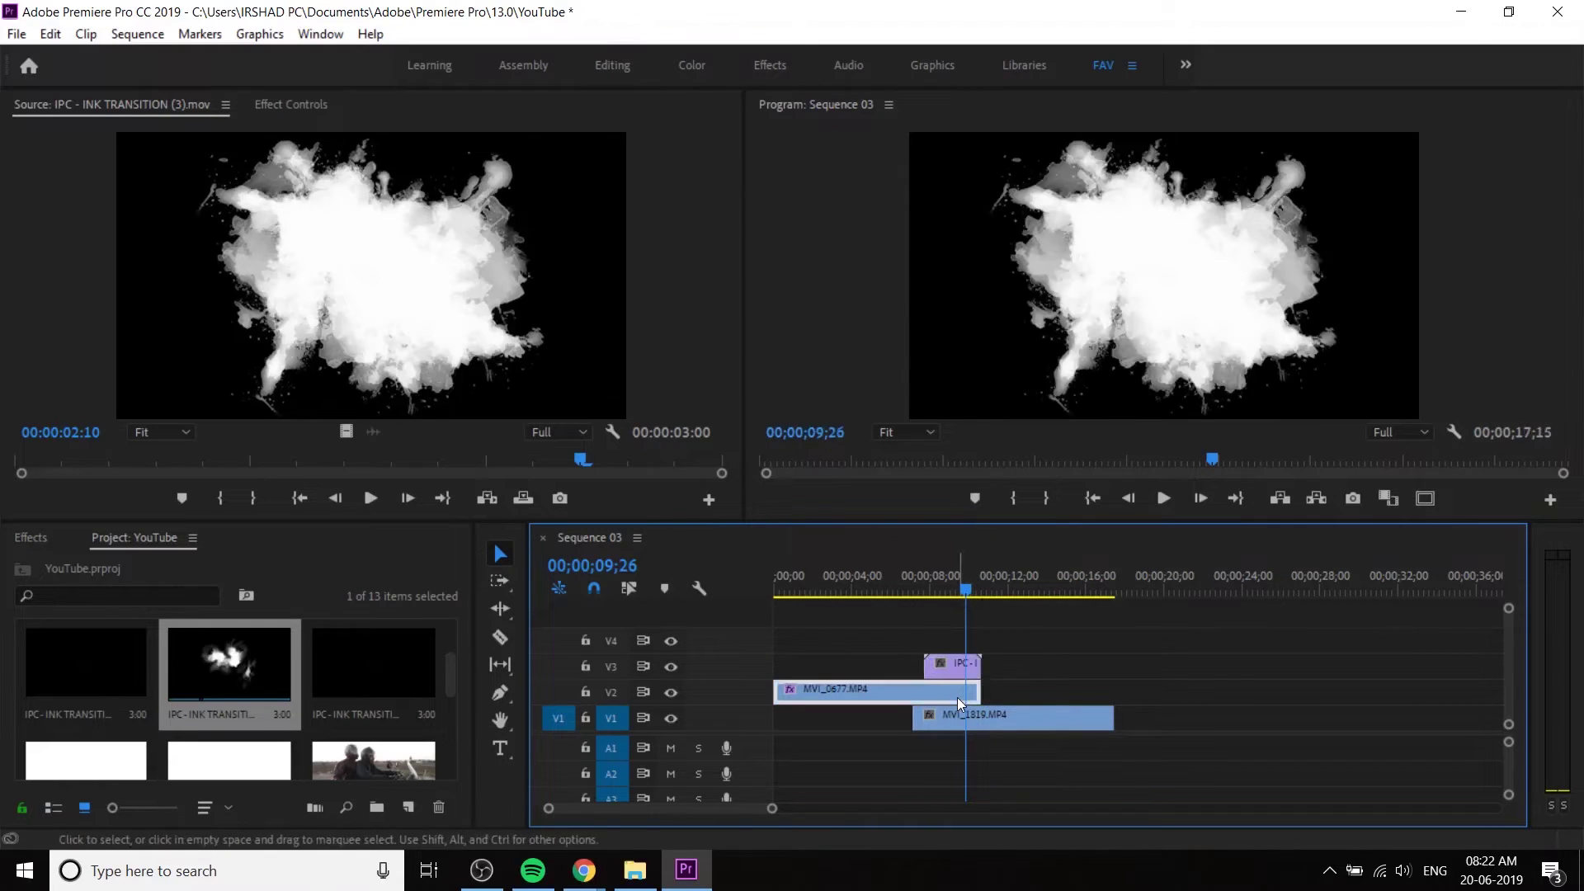
- Set the Track Matte Key matte of MVI_0677.MP4 to Video 3
{"action": "left_click", "coordinate": [302, 107]}
{"action": "scroll", "coordinate": [210, 405], "scroll_direction": "down", "scroll_amount": 3}
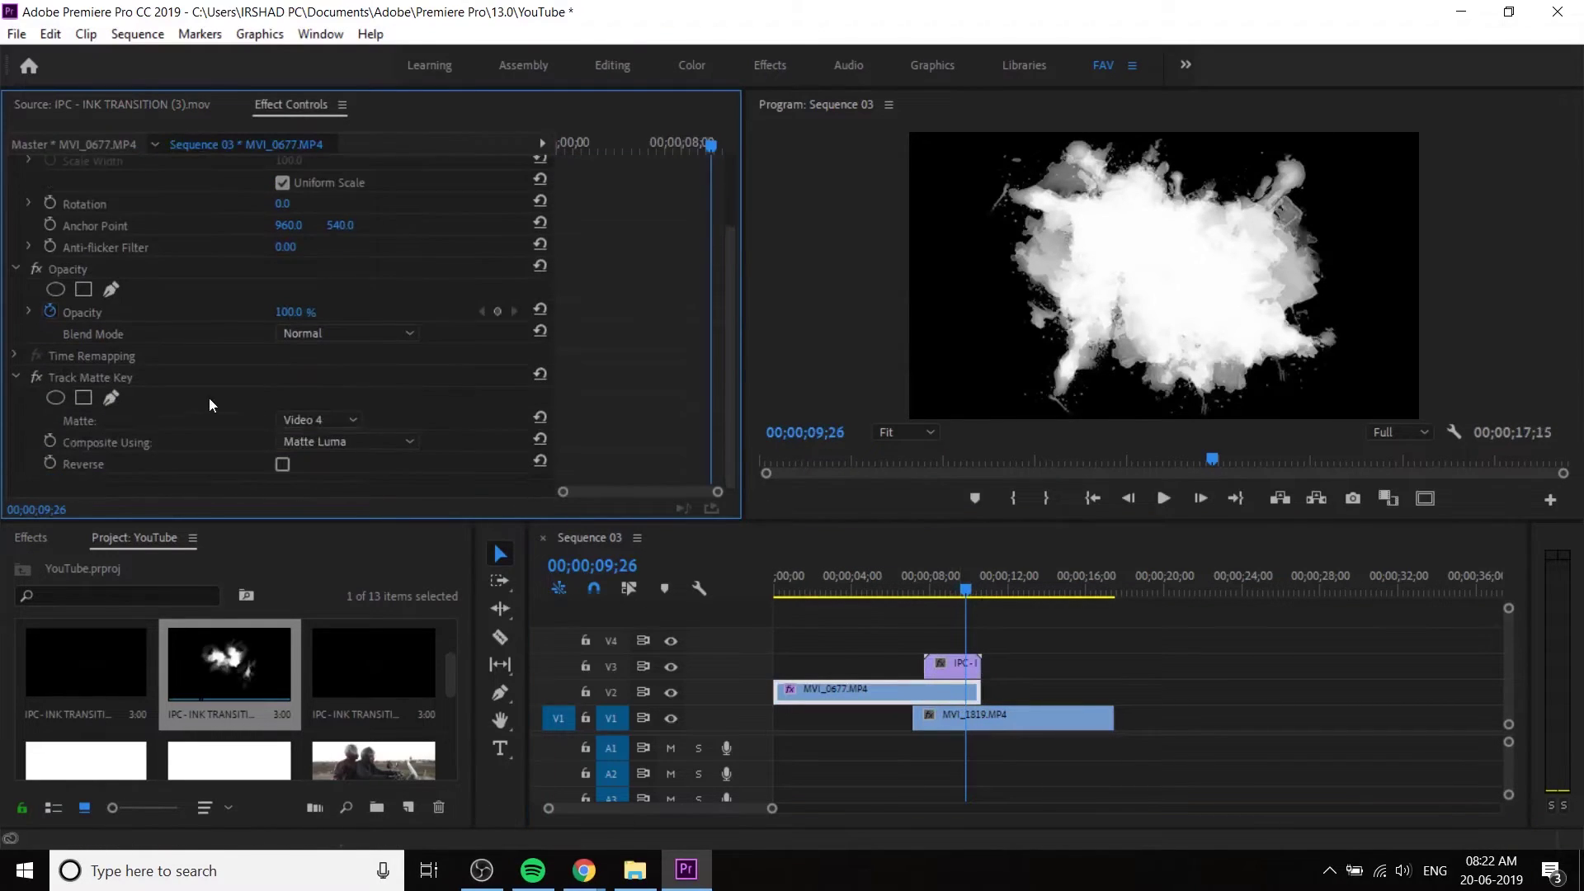
{"action": "left_click", "coordinate": [318, 419]}
{"action": "left_click", "coordinate": [330, 487]}
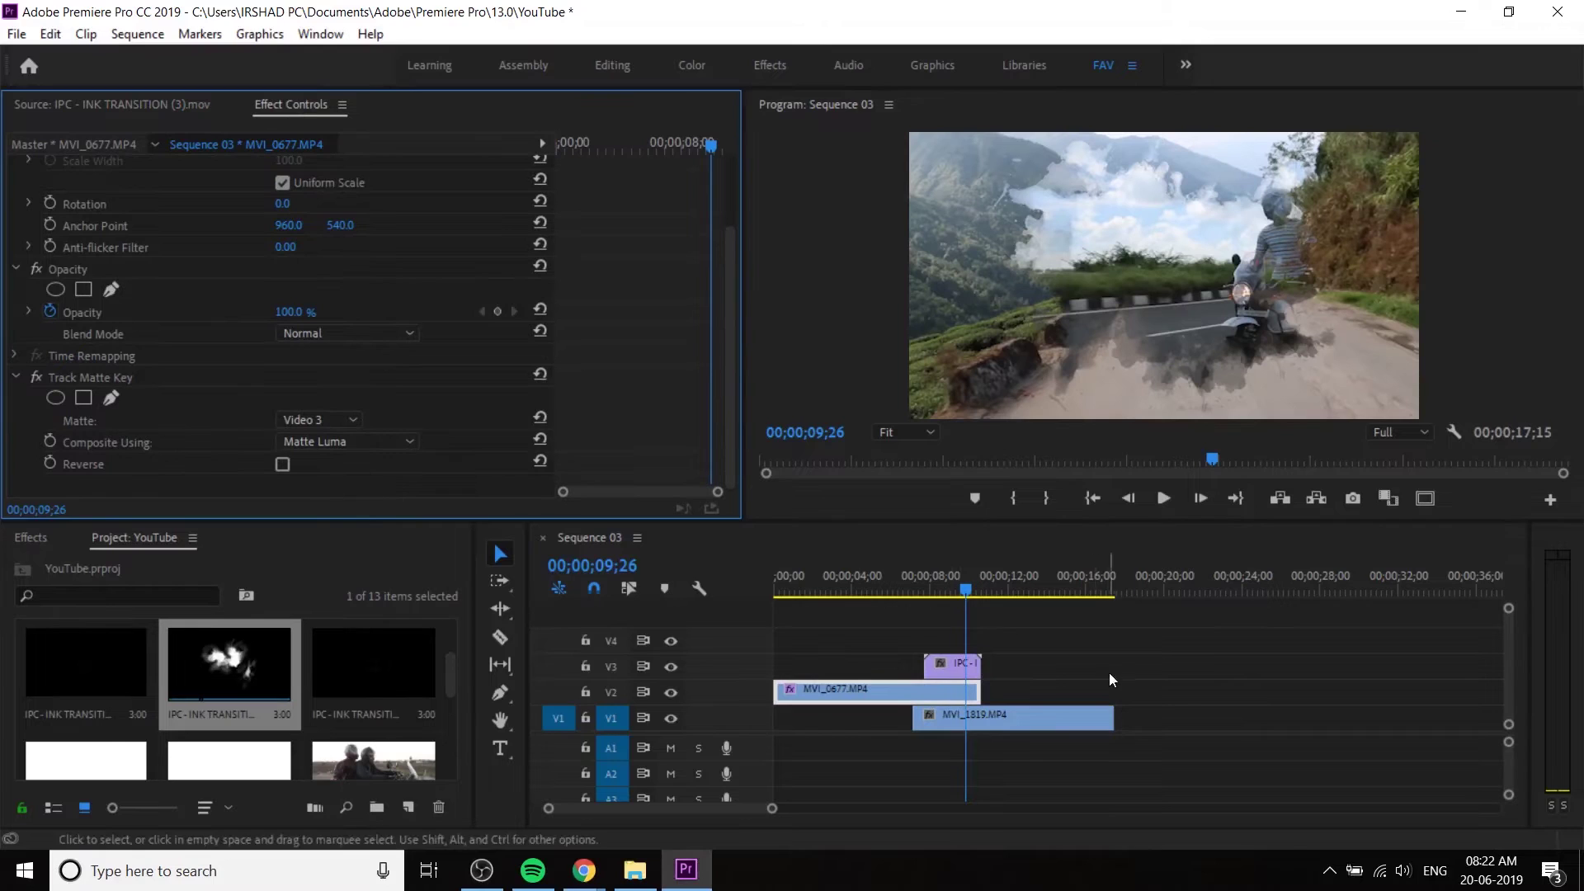
- Move MVI_1819.MP4 on V1 away from under the ink clip and scrub through the isolated ink reveal
{"action": "mouse_move", "coordinate": [971, 578]}
{"action": "left_mouse_down"}
{"action": "mouse_move", "coordinate": [842, 593]}
{"action": "mouse_move", "coordinate": [959, 644]}
{"action": "mouse_move", "coordinate": [871, 631]}
{"action": "mouse_move", "coordinate": [890, 646]}
{"action": "mouse_move", "coordinate": [955, 653]}
{"action": "left_mouse_up"}
{"action": "left_click_drag", "start_coordinate": [959, 730], "coordinate": [1113, 718]}
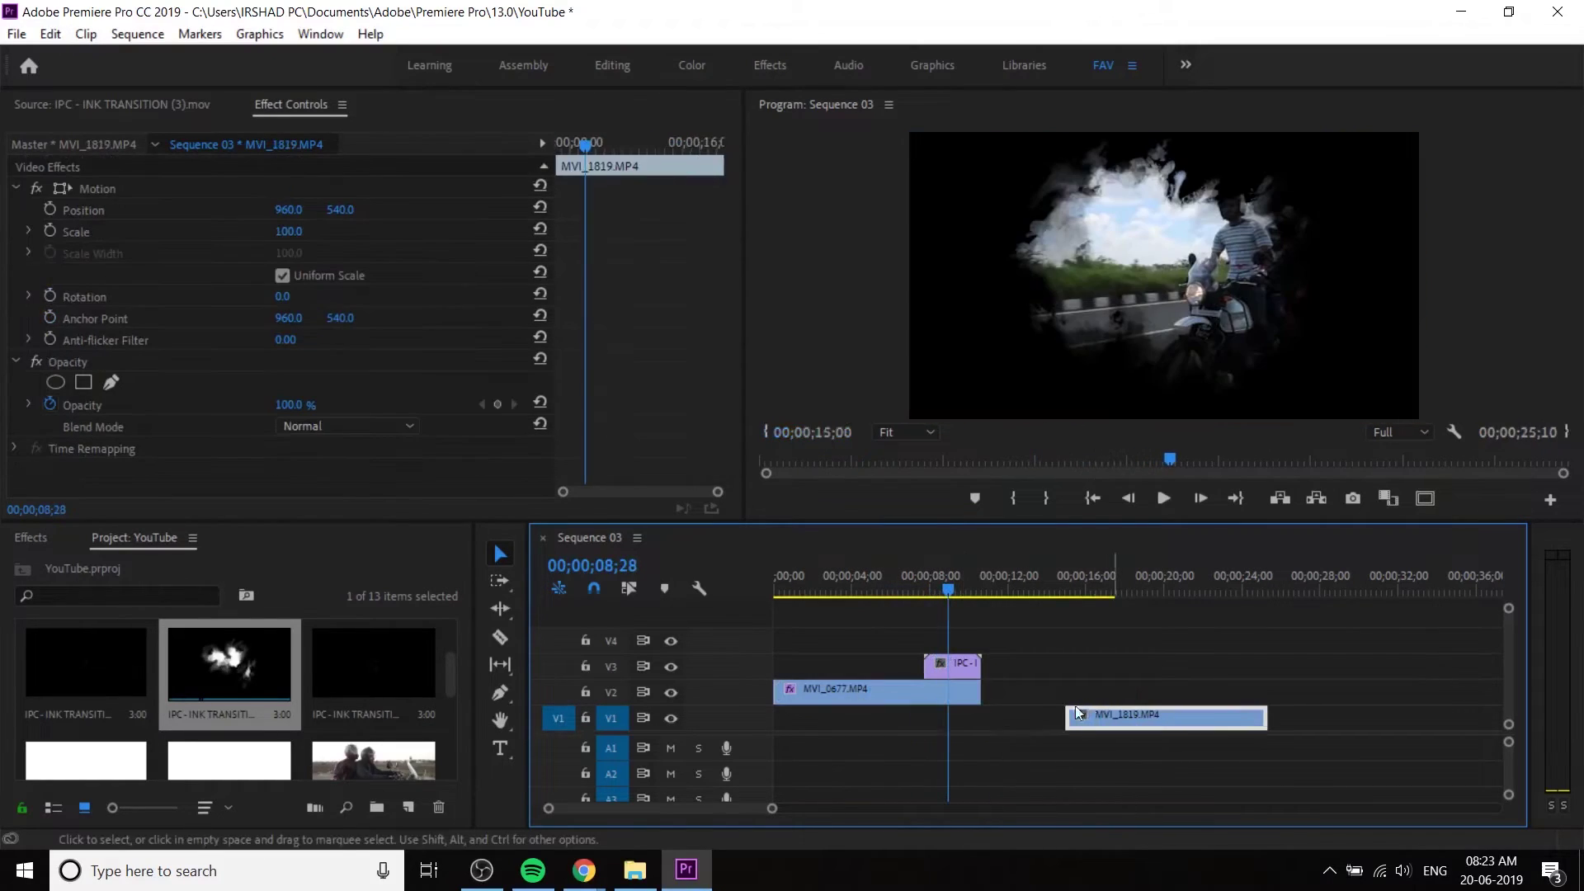
{"action": "mouse_move", "coordinate": [952, 586]}
{"action": "left_mouse_down"}
{"action": "mouse_move", "coordinate": [922, 571]}
{"action": "mouse_move", "coordinate": [961, 596]}
{"action": "left_mouse_up"}
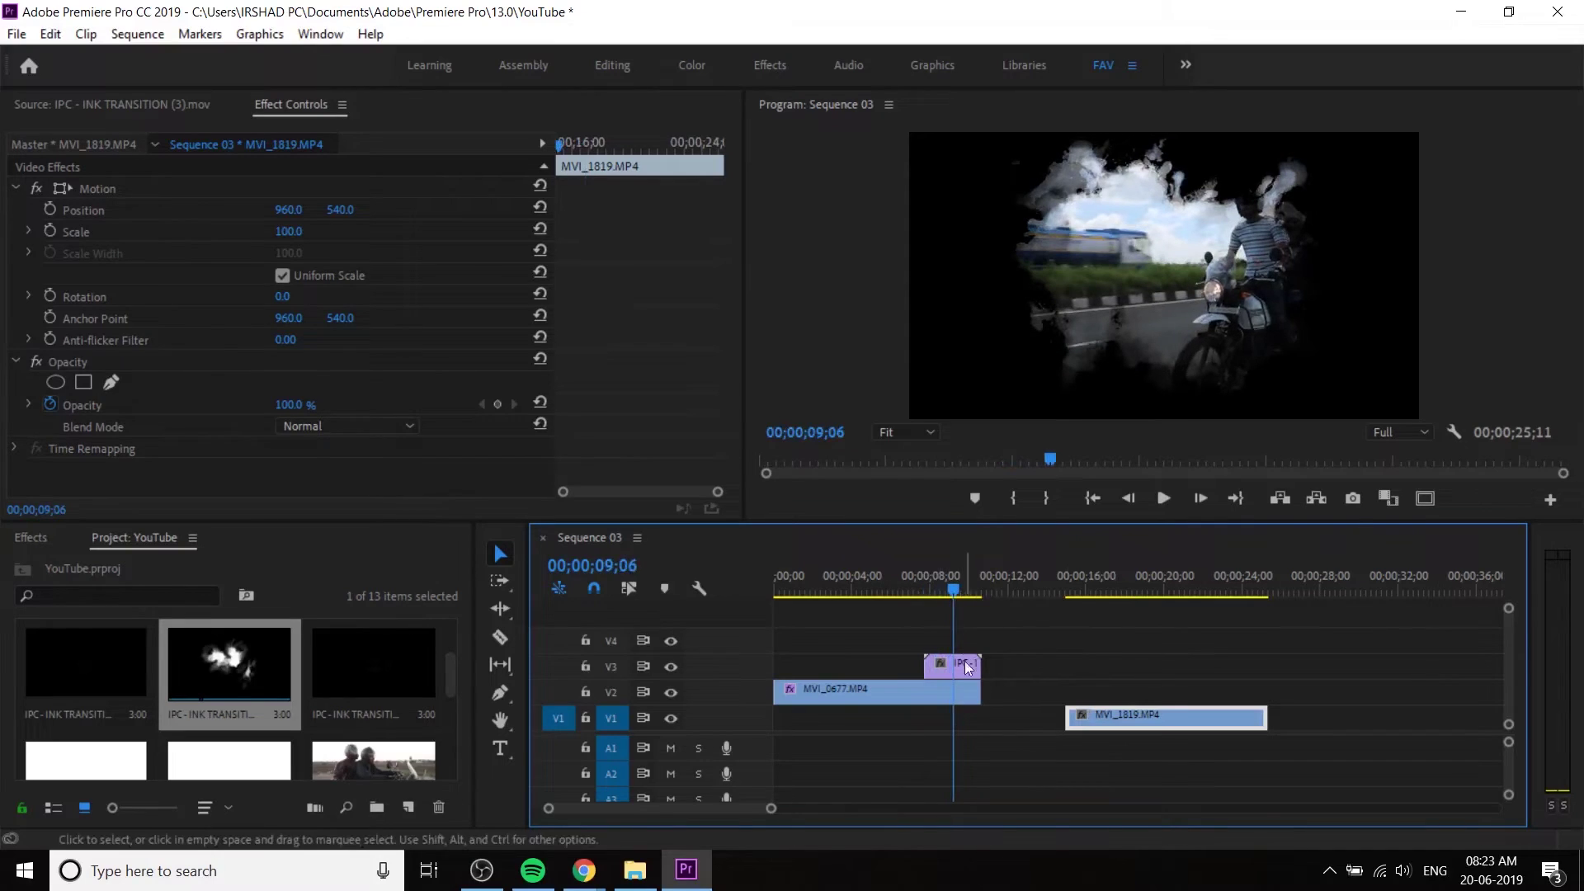
- Set the Track Matte Key matte of MVI_0677.MP4 to None and scrub through the bare ink animation
{"action": "left_click", "coordinate": [958, 692]}
{"action": "scroll", "coordinate": [214, 319], "scroll_direction": "down", "scroll_amount": 3}
{"action": "scroll", "coordinate": [216, 330], "scroll_direction": "up", "scroll_amount": 3}
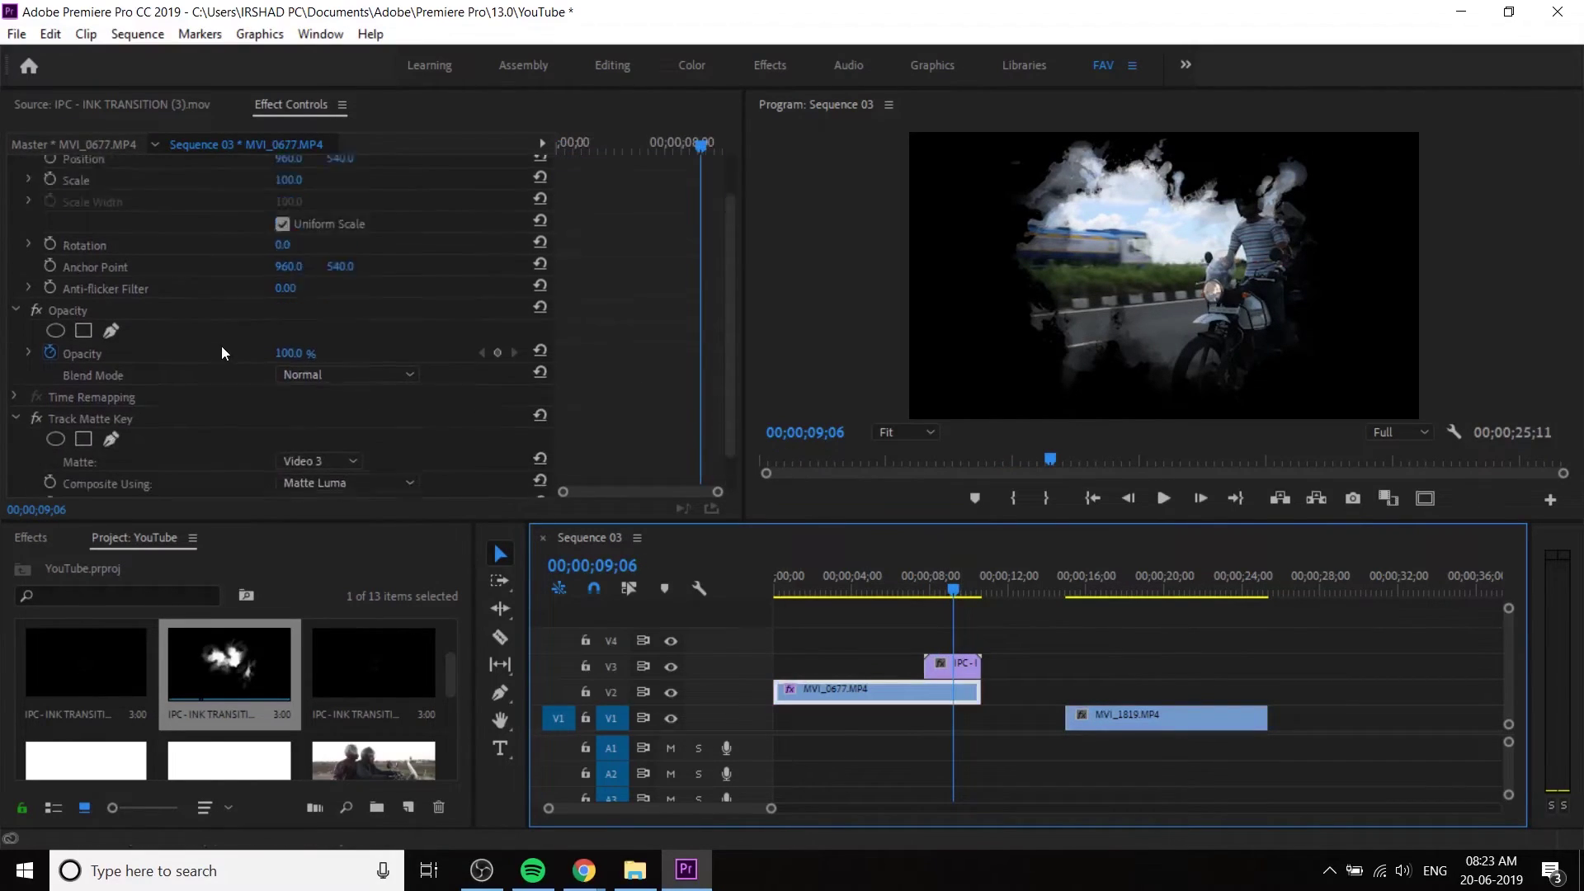
{"action": "left_click", "coordinate": [17, 186]}
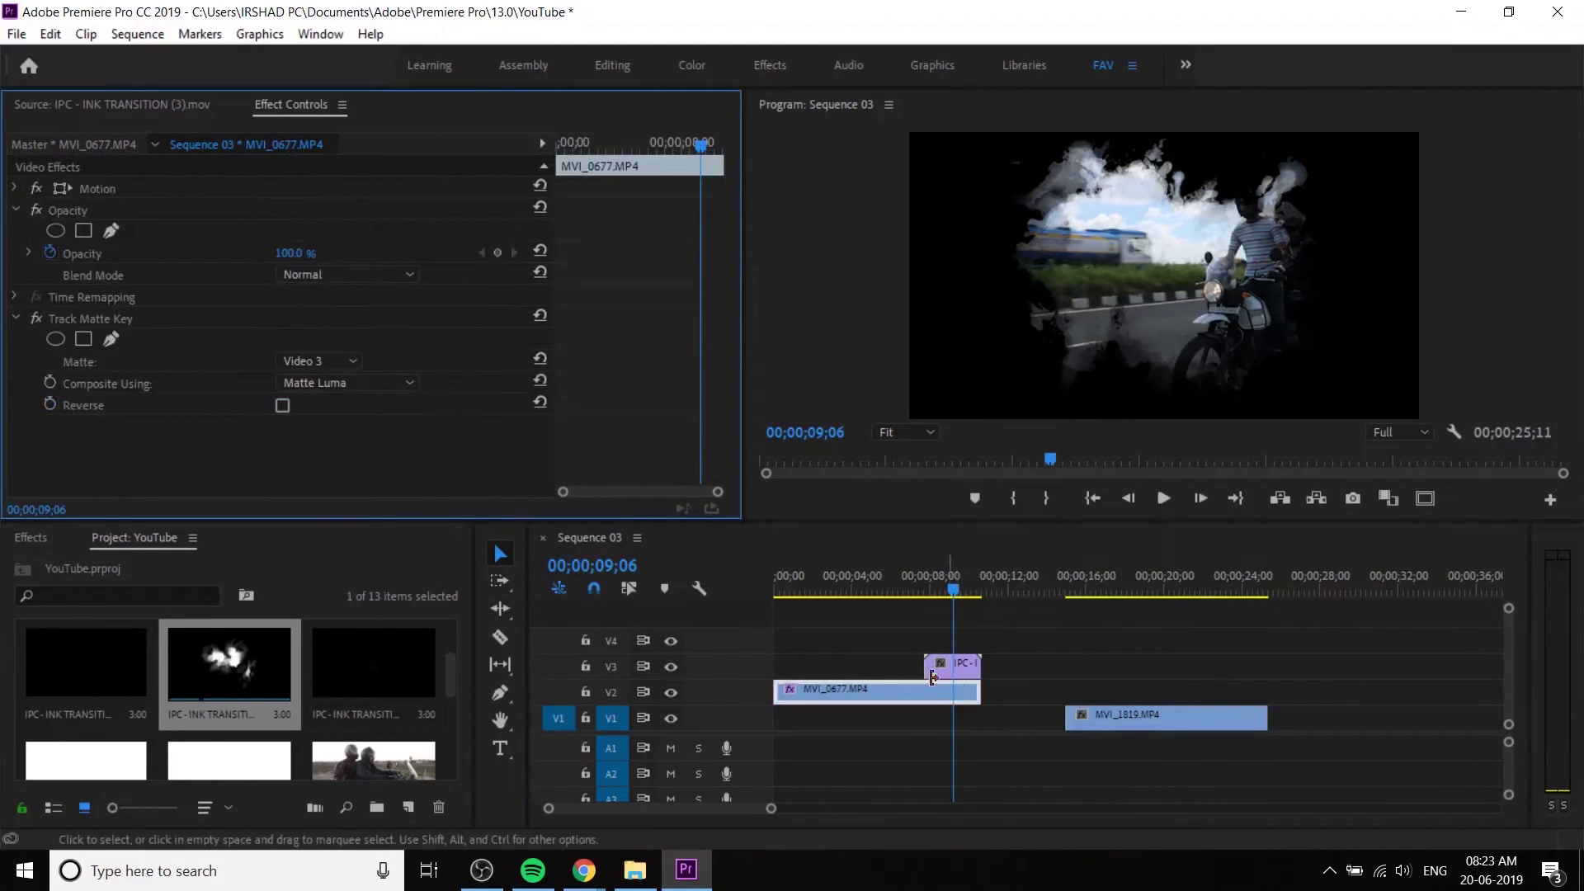
{"action": "left_click", "coordinate": [304, 365]}
{"action": "left_click", "coordinate": [315, 384]}
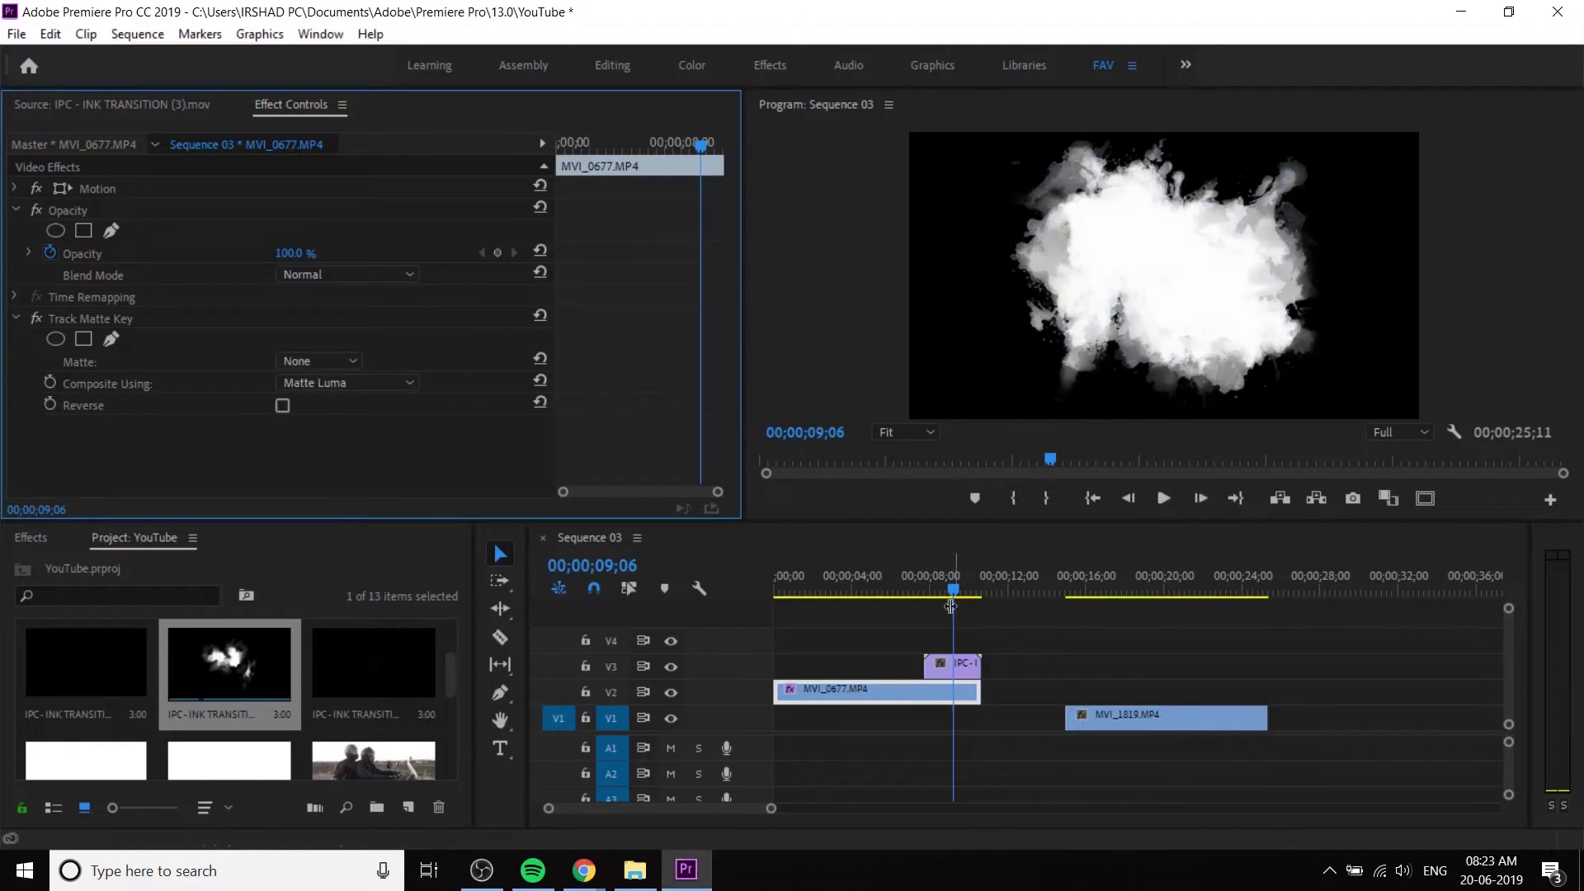
{"action": "left_click", "coordinate": [880, 580]}
{"action": "left_click_drag", "start_coordinate": [879, 581], "coordinate": [948, 593]}
{"action": "left_click", "coordinate": [1002, 466]}
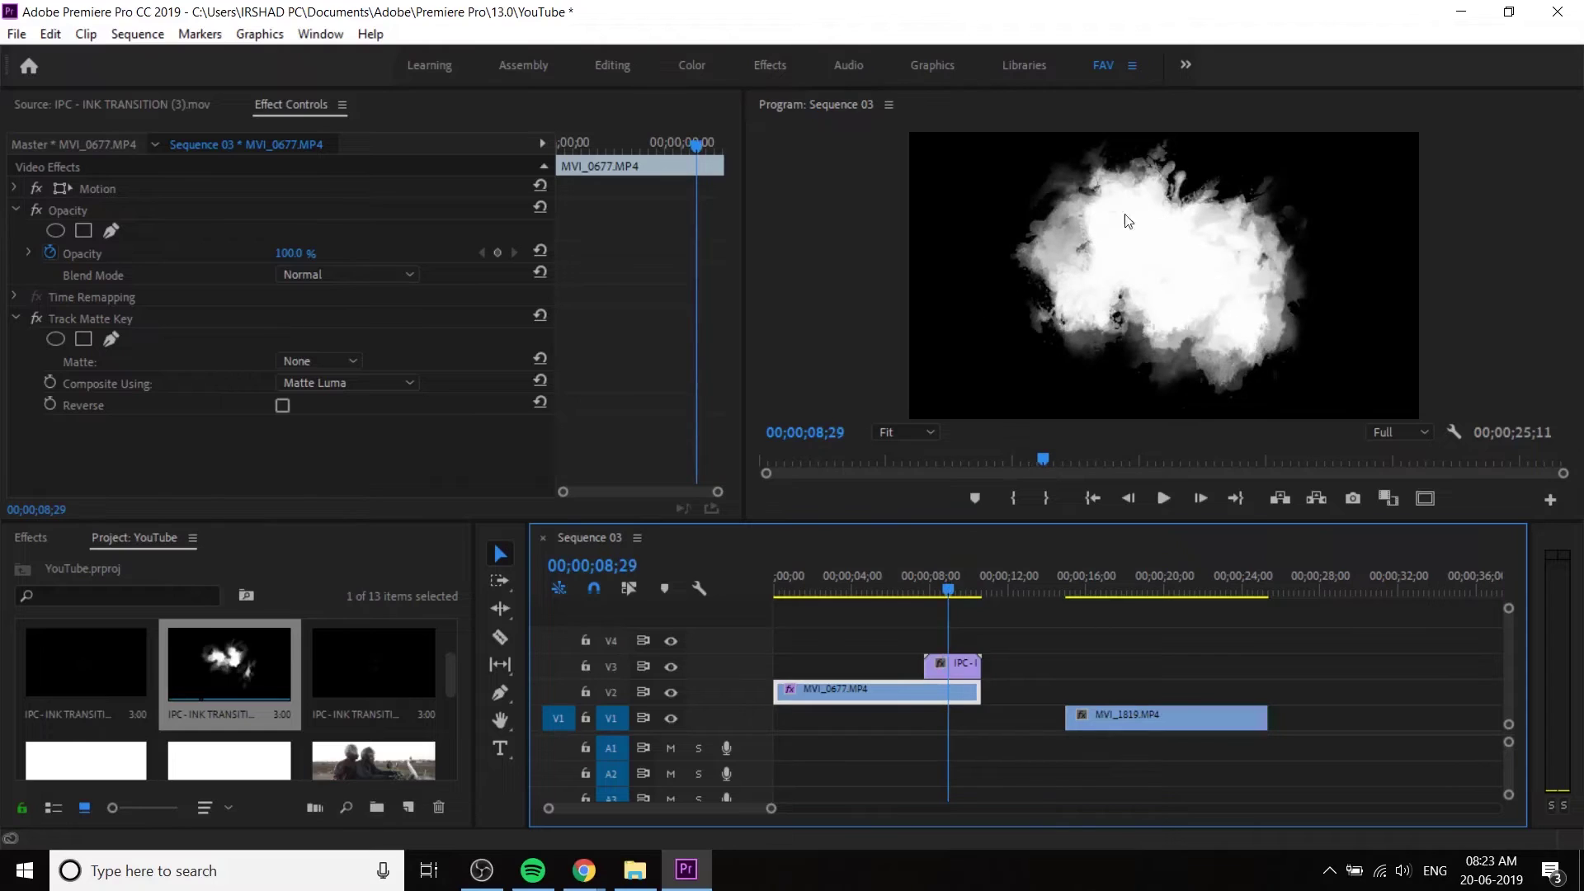
- Set the Track Matte Key matte of MVI_0677.MP4 to Video 3 and enable Reverse
{"action": "left_click", "coordinate": [339, 361]}
{"action": "left_click", "coordinate": [335, 432]}
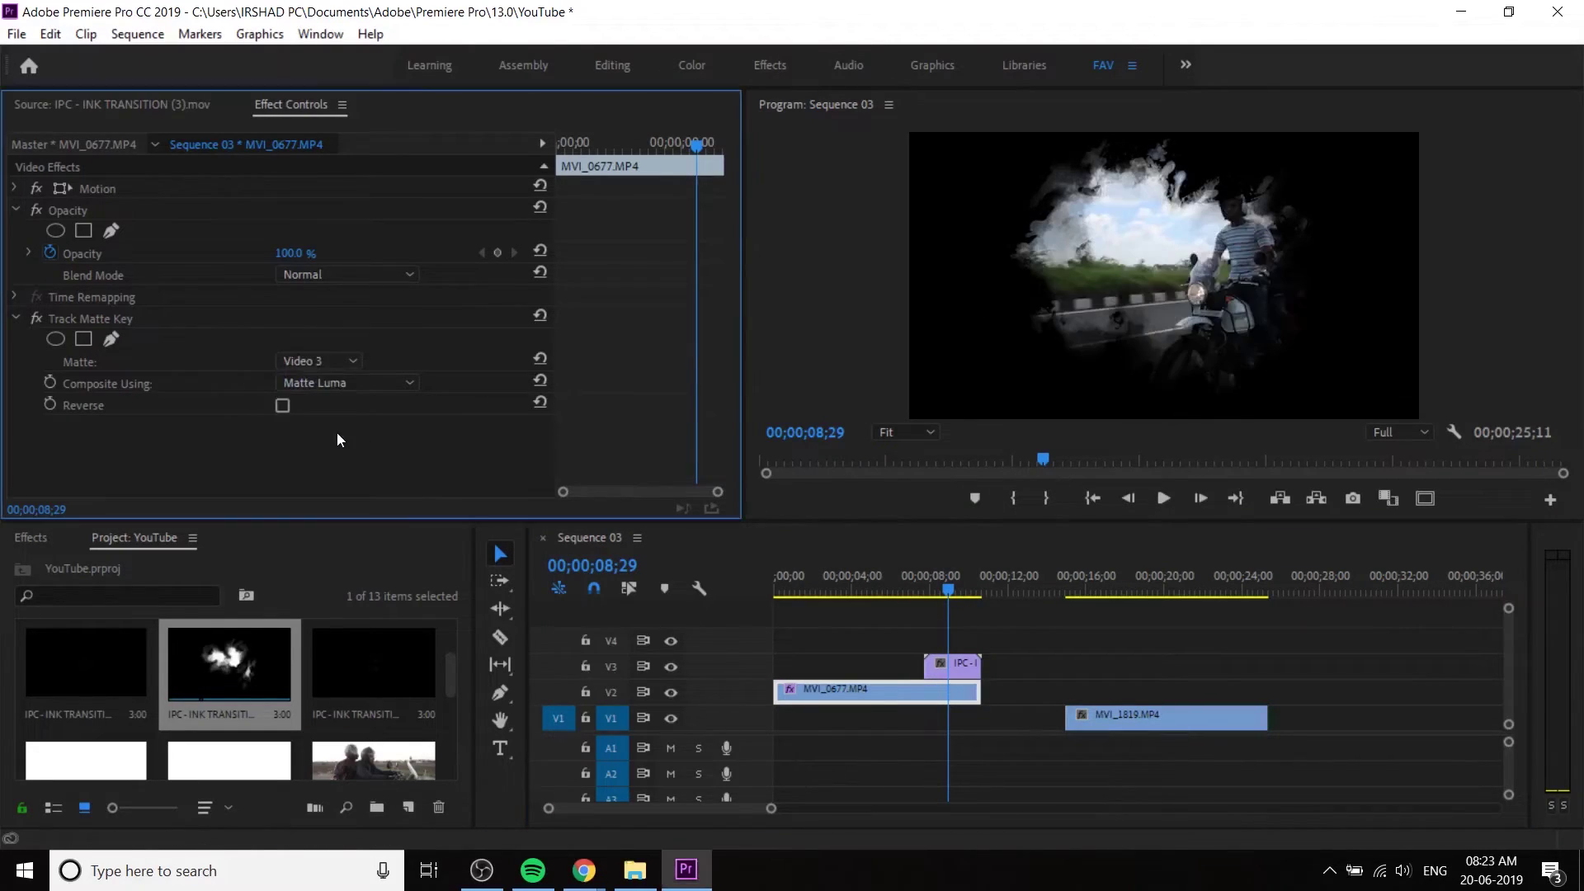
{"action": "left_click", "coordinate": [282, 406]}
- Move MVI_1819.MP4 on V1 back so it starts just before the ink clip, and play through the reversed transition
{"action": "left_click_drag", "start_coordinate": [931, 576], "coordinate": [961, 599]}
{"action": "left_click_drag", "start_coordinate": [1149, 718], "coordinate": [974, 710]}
{"action": "left_click_drag", "start_coordinate": [913, 592], "coordinate": [764, 595]}
{"action": "key", "text": "space"}
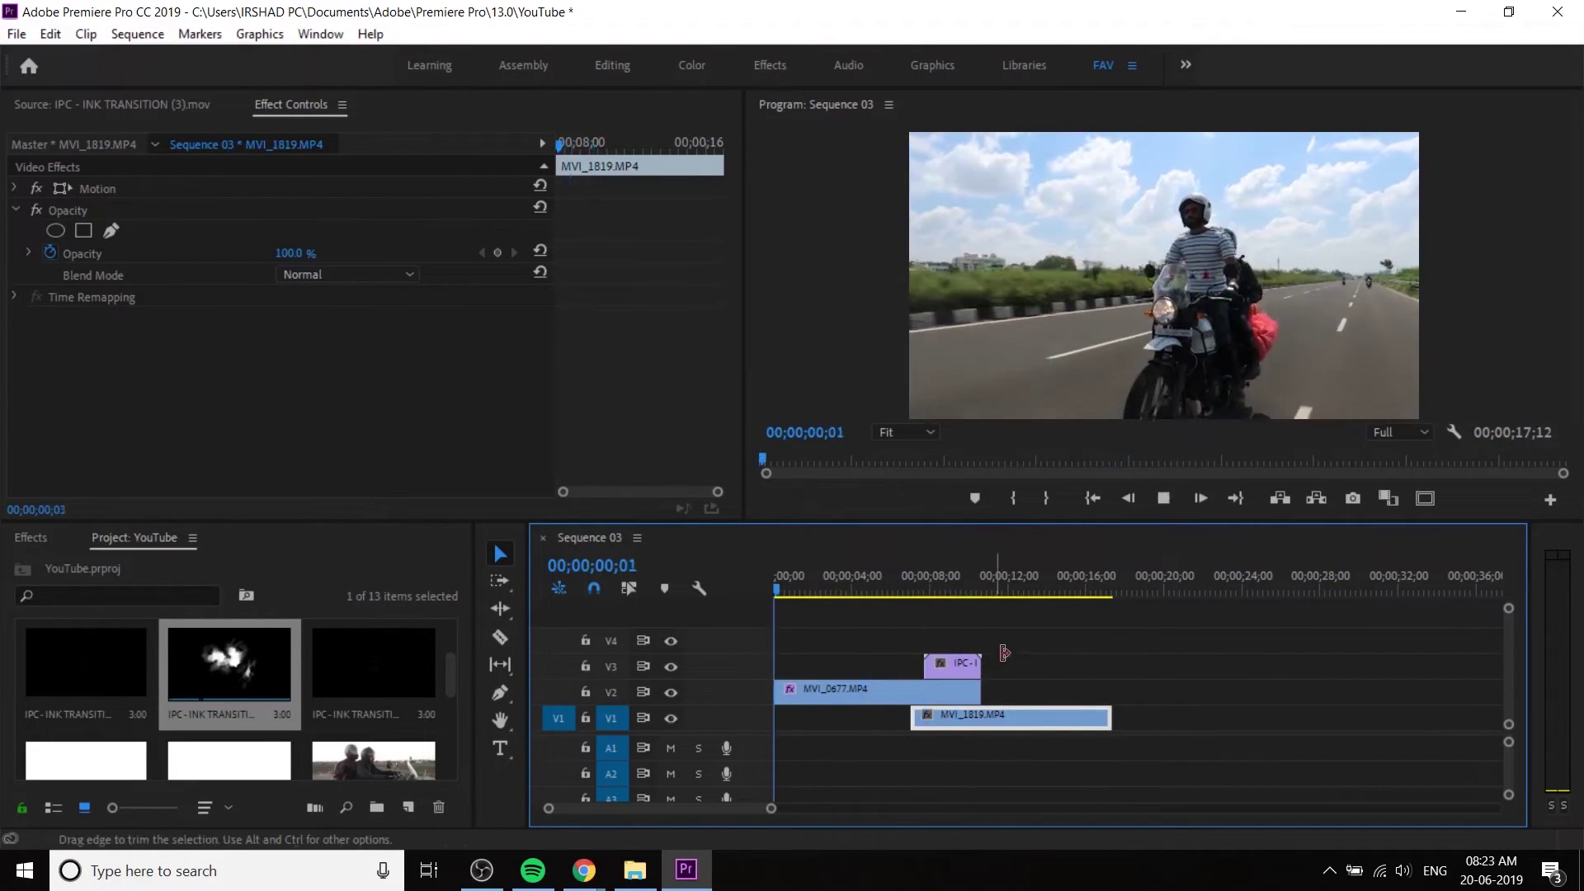
{"action": "left_click", "coordinate": [896, 583]}
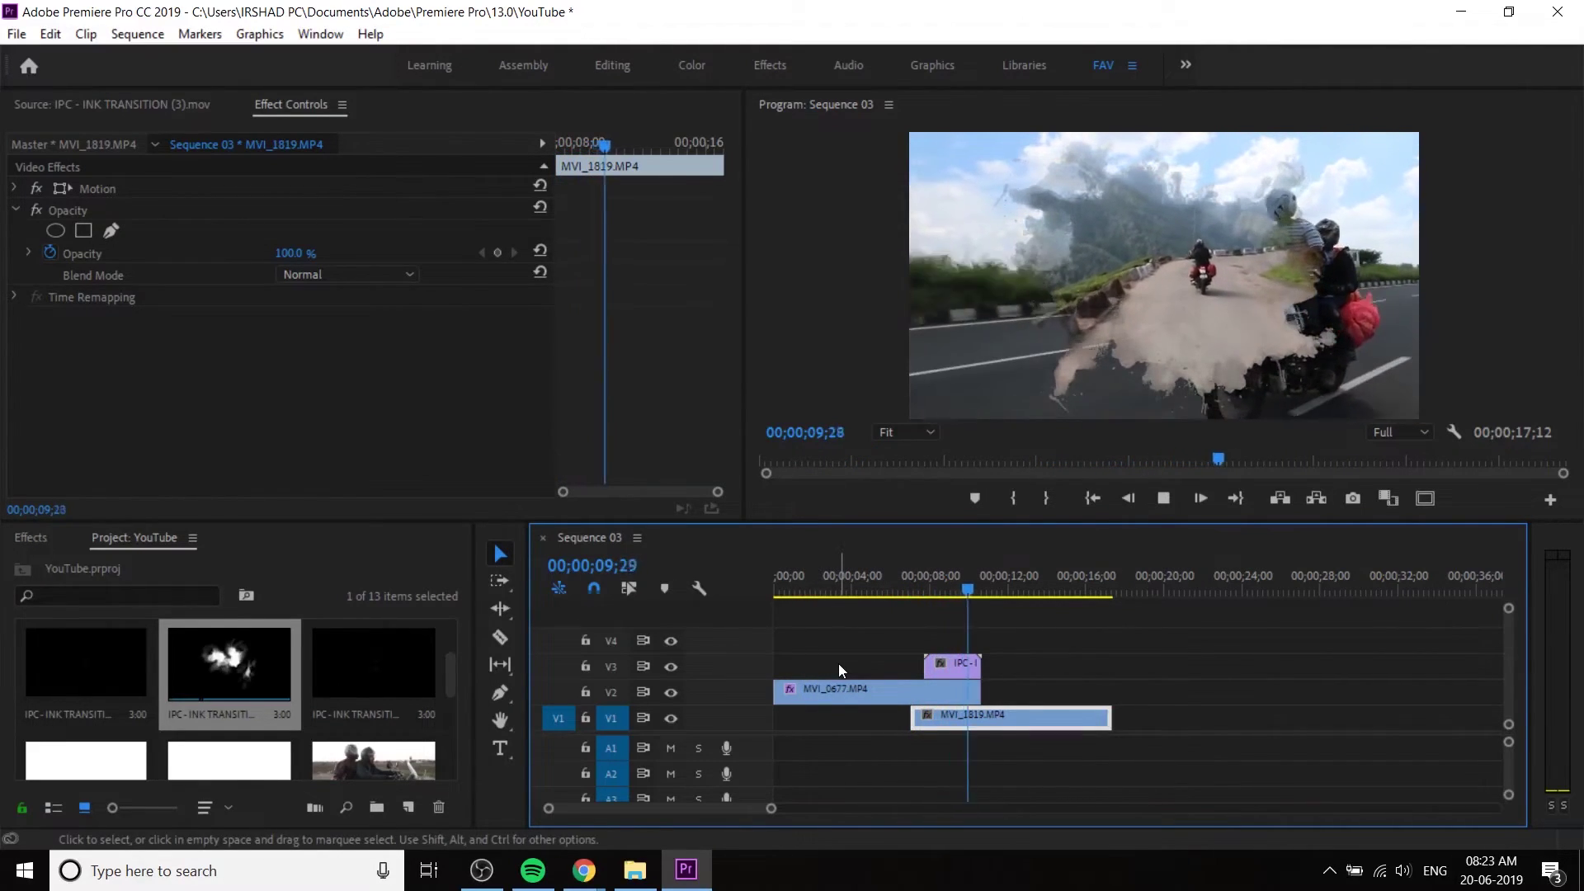
{"action": "key", "text": "space"}
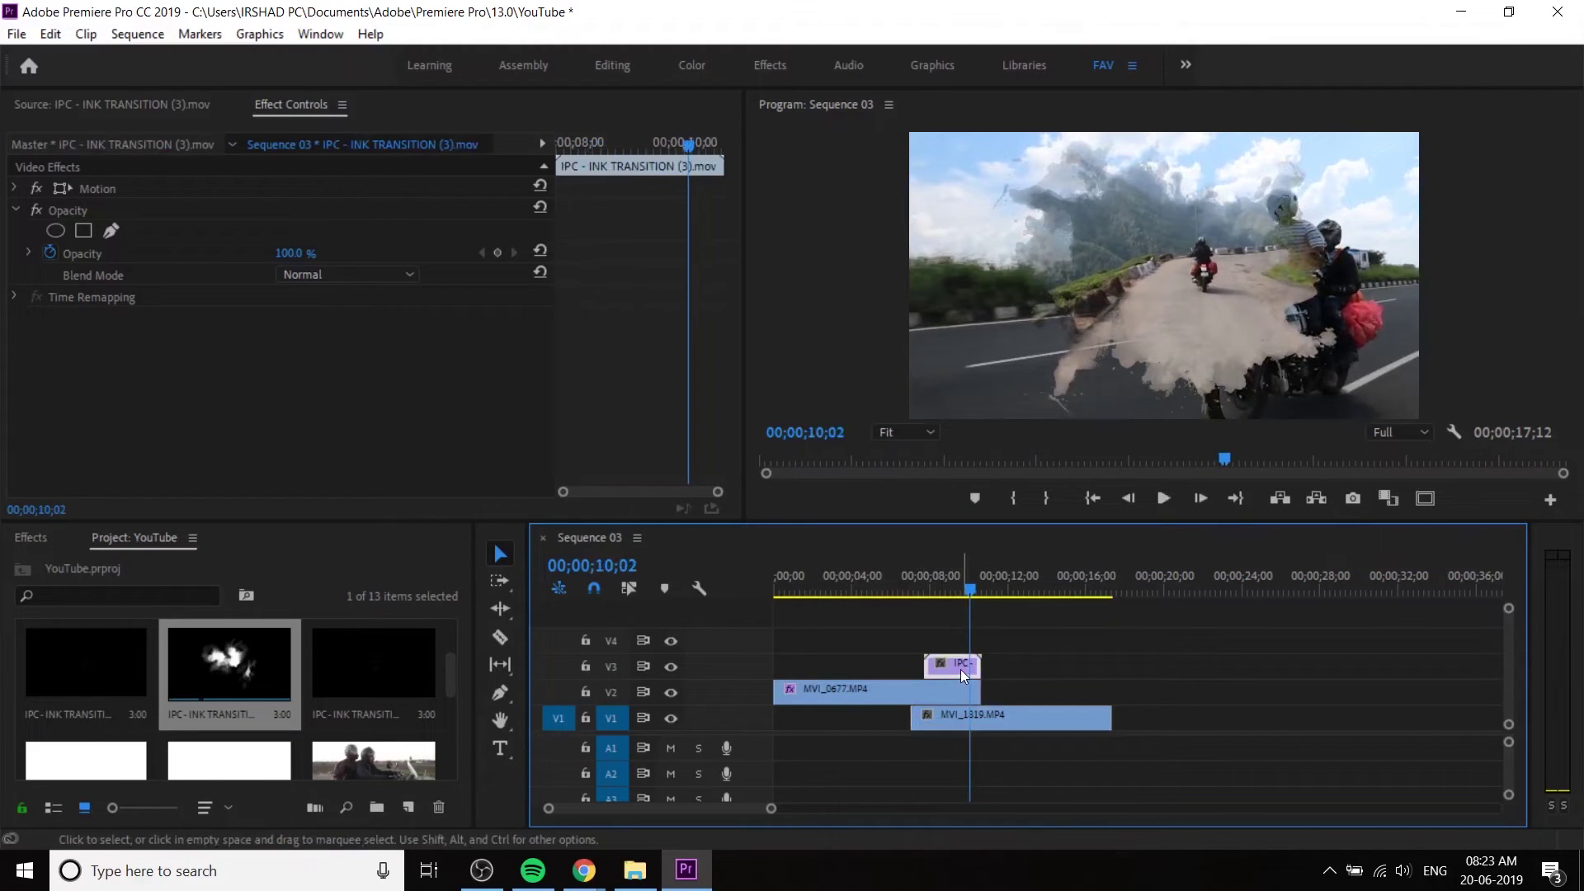
- Add a Scale keyframe of 100 at the very start of IPC - INK TRANSITION (3).mov on V3
{"action": "left_click", "coordinate": [922, 577]}
{"action": "mouse_move", "coordinate": [922, 571]}
{"action": "left_mouse_down"}
{"action": "mouse_move", "coordinate": [973, 603]}
{"action": "mouse_move", "coordinate": [947, 592]}
{"action": "left_mouse_up"}
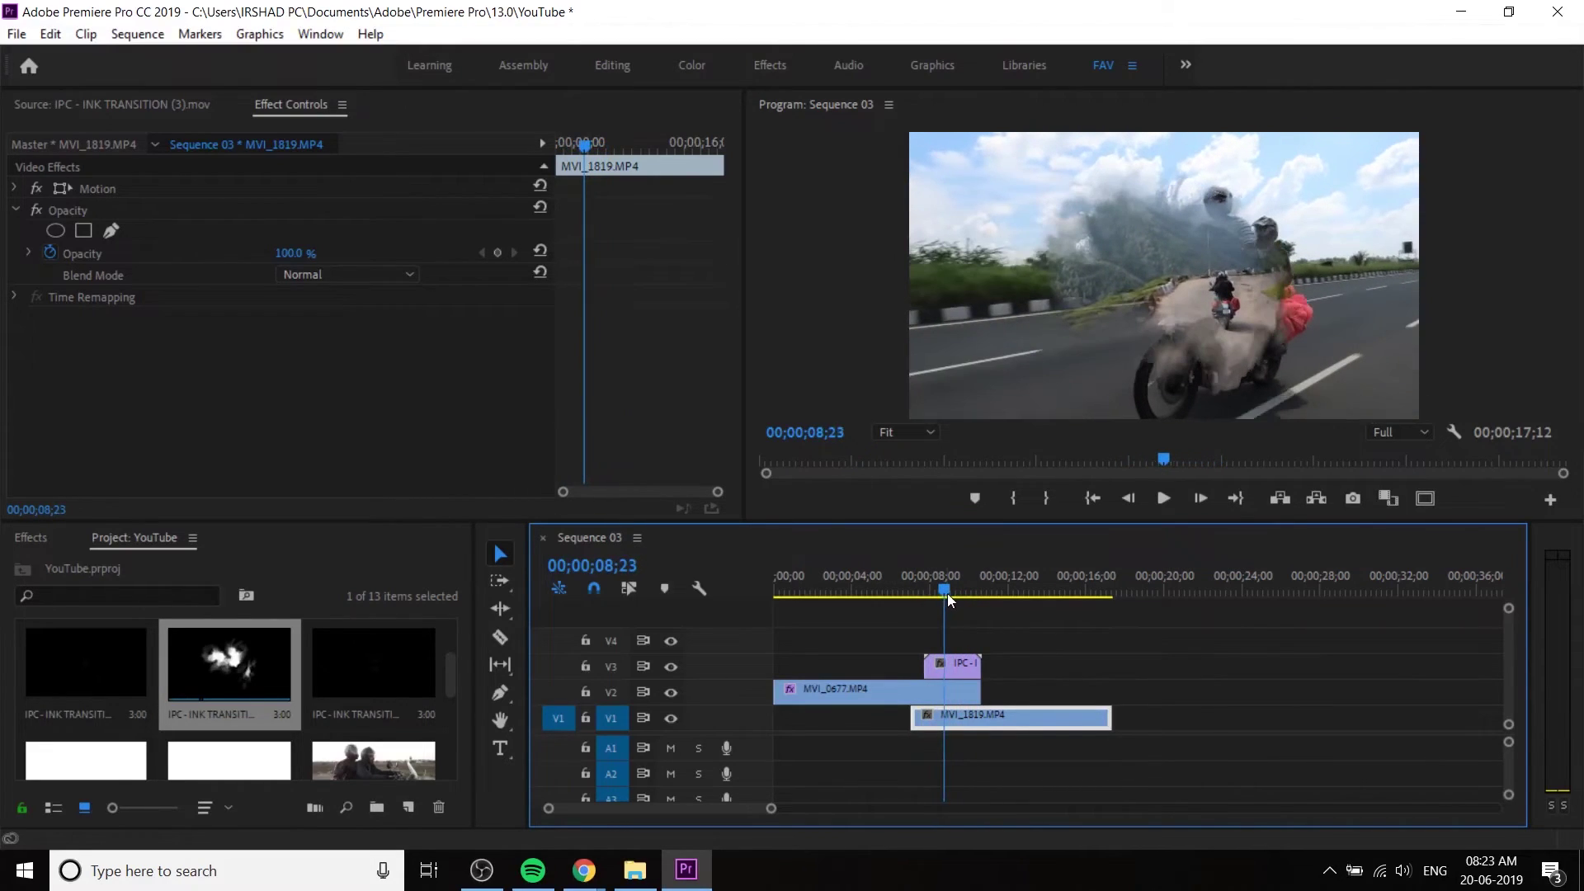
{"action": "left_click", "coordinate": [952, 670]}
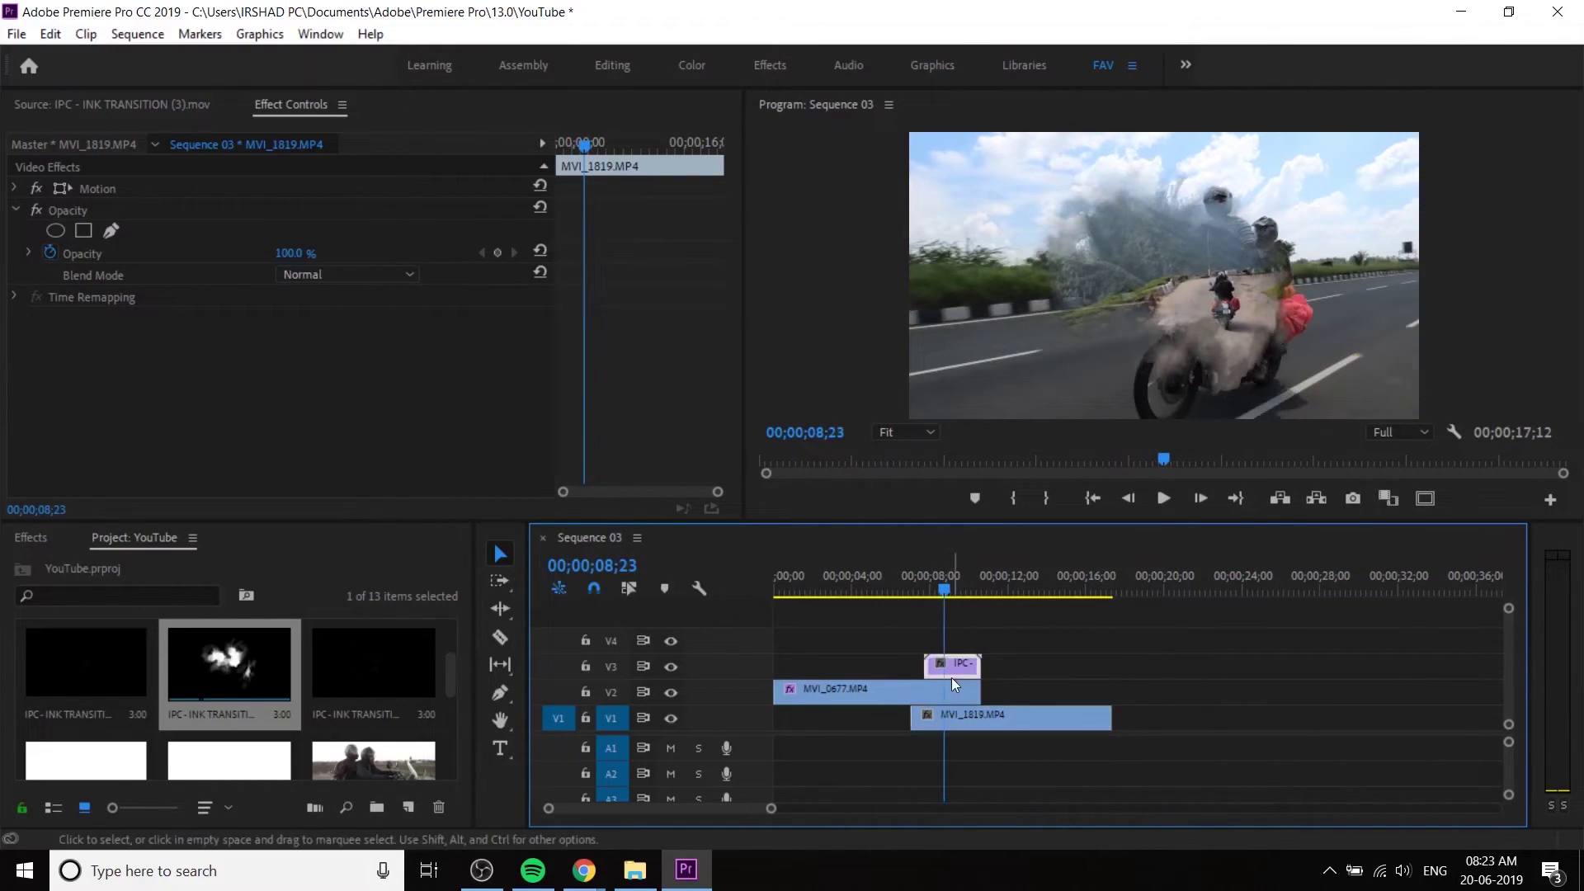
{"action": "left_click", "coordinate": [15, 189]}
{"action": "left_click_drag", "start_coordinate": [601, 142], "coordinate": [577, 143]}
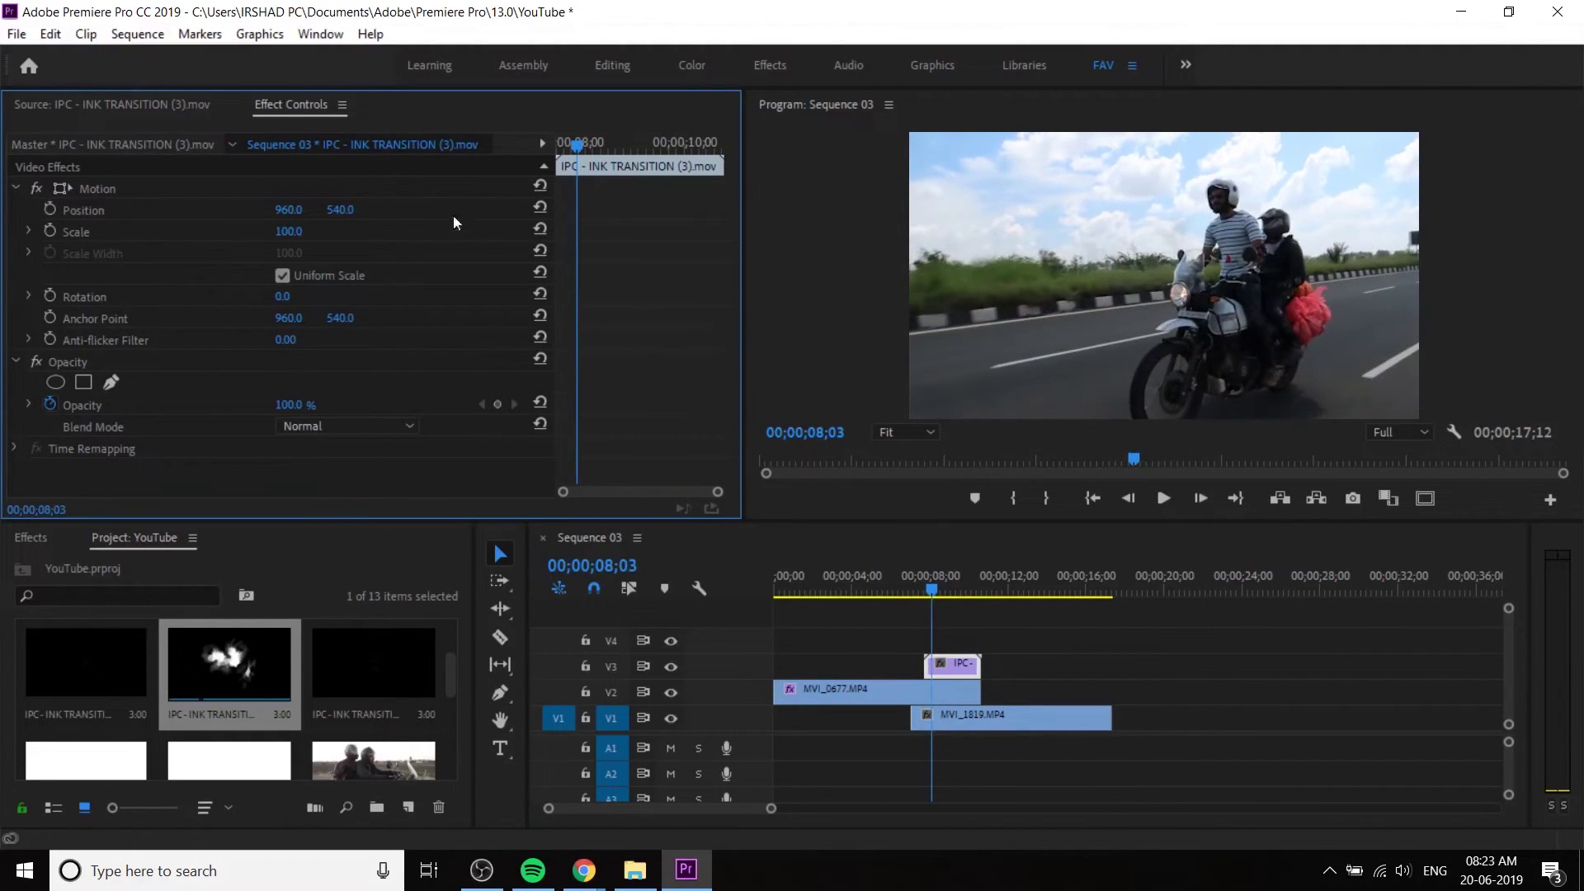
{"action": "left_click", "coordinate": [52, 233]}
{"action": "left_click_drag", "start_coordinate": [572, 231], "coordinate": [556, 231]}
{"action": "key", "text": "space"}
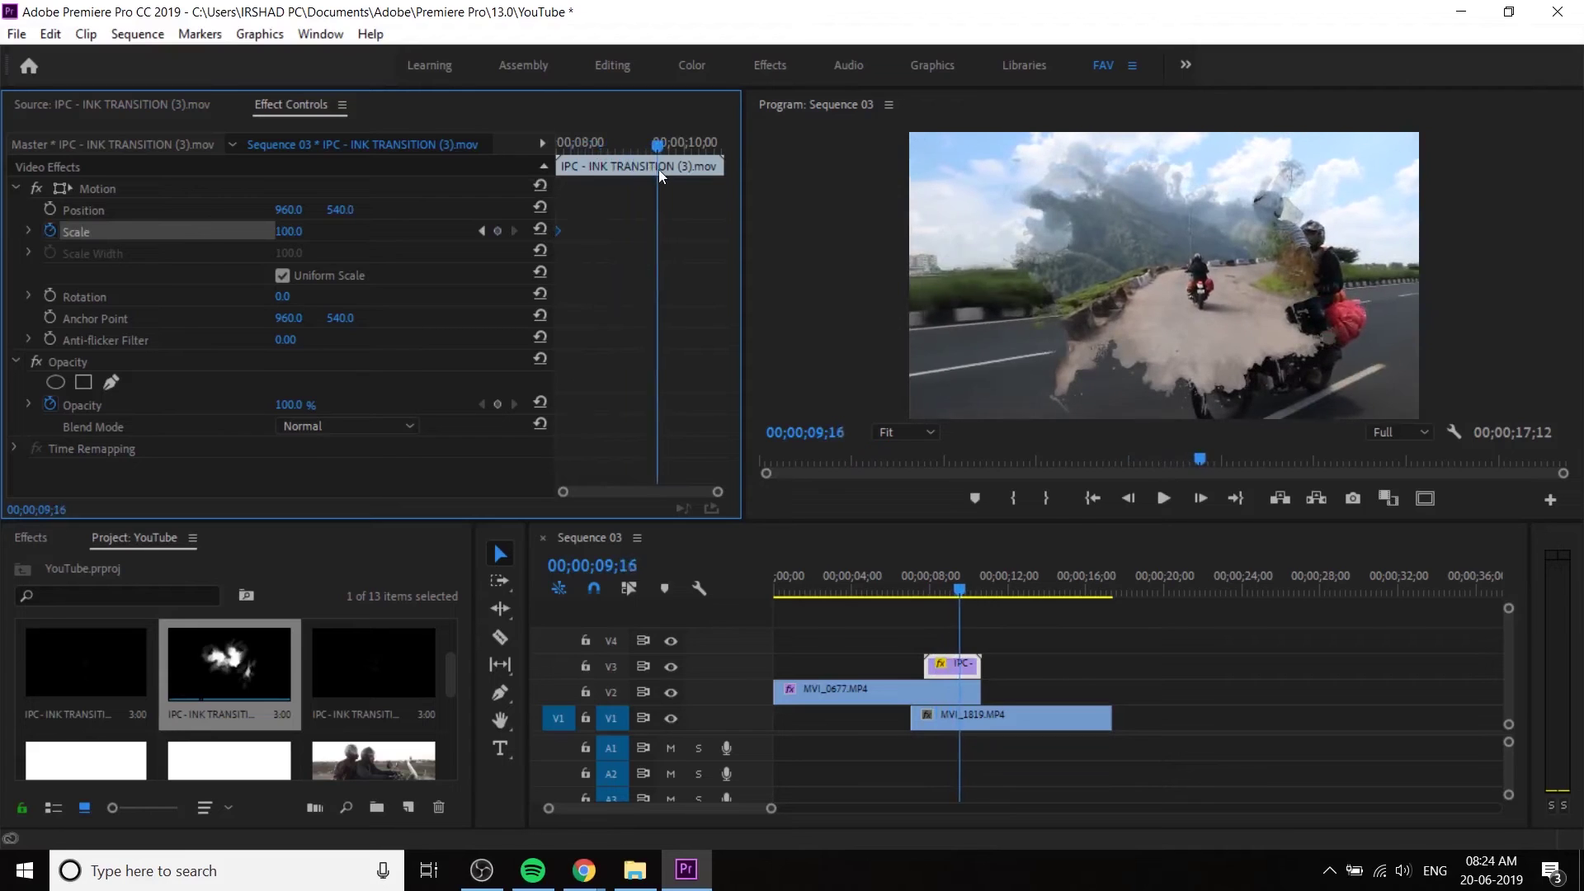
- Add a second Scale keyframe of 220 to the ink clip and shift it to just before the 10-second mark
{"action": "left_click_drag", "start_coordinate": [658, 170], "coordinate": [643, 166]}
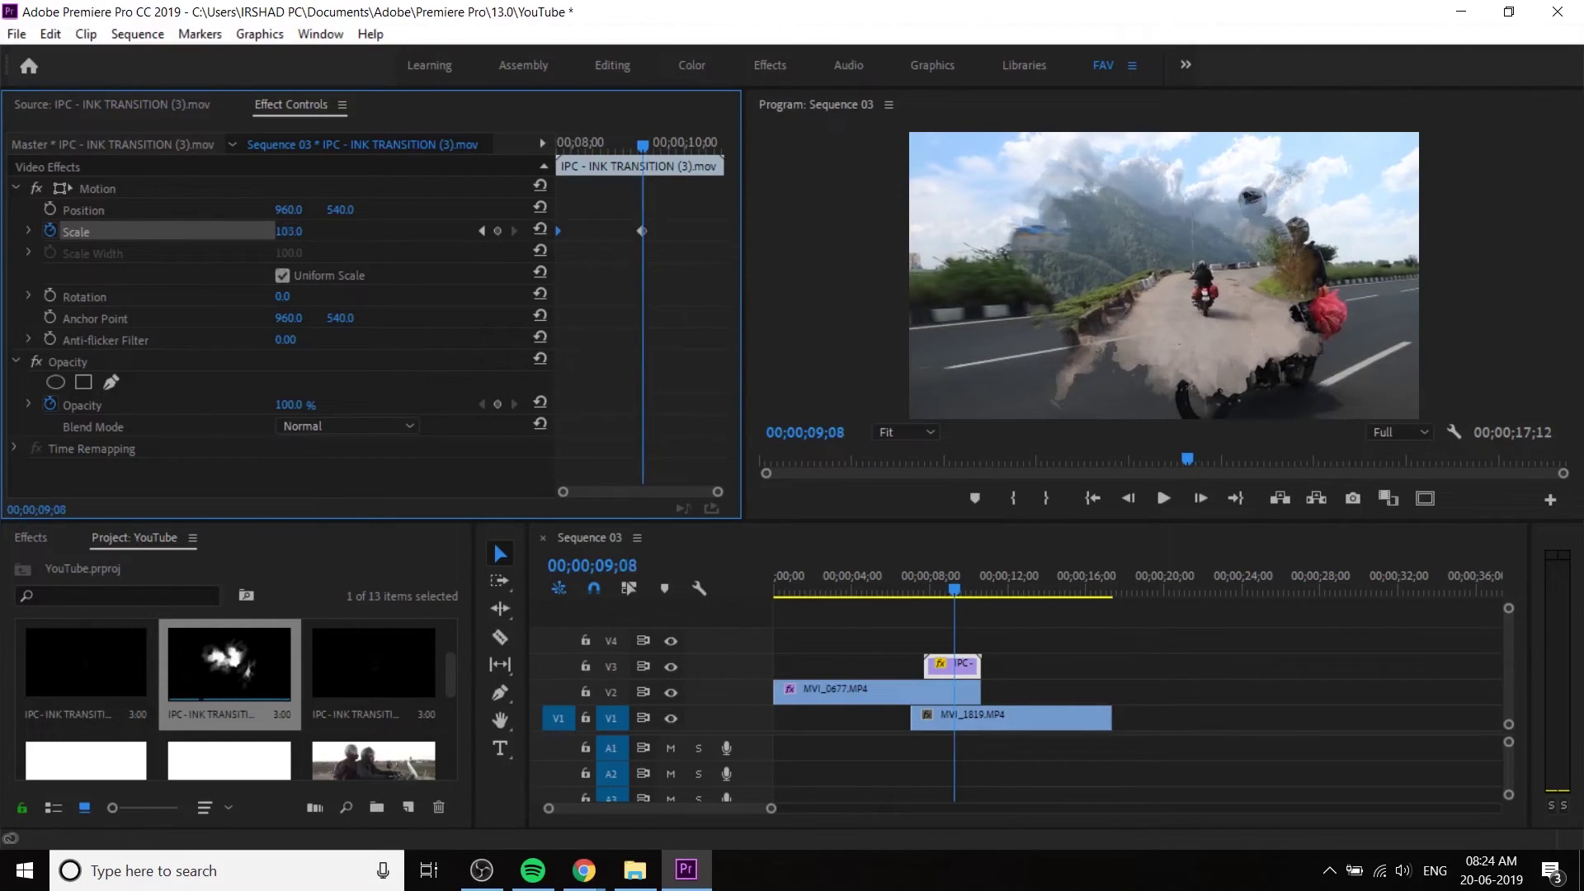
{"action": "type", "text": "185"}
{"action": "key", "text": "Return"}
{"action": "type", "text": "215"}
{"action": "key", "text": "Return"}
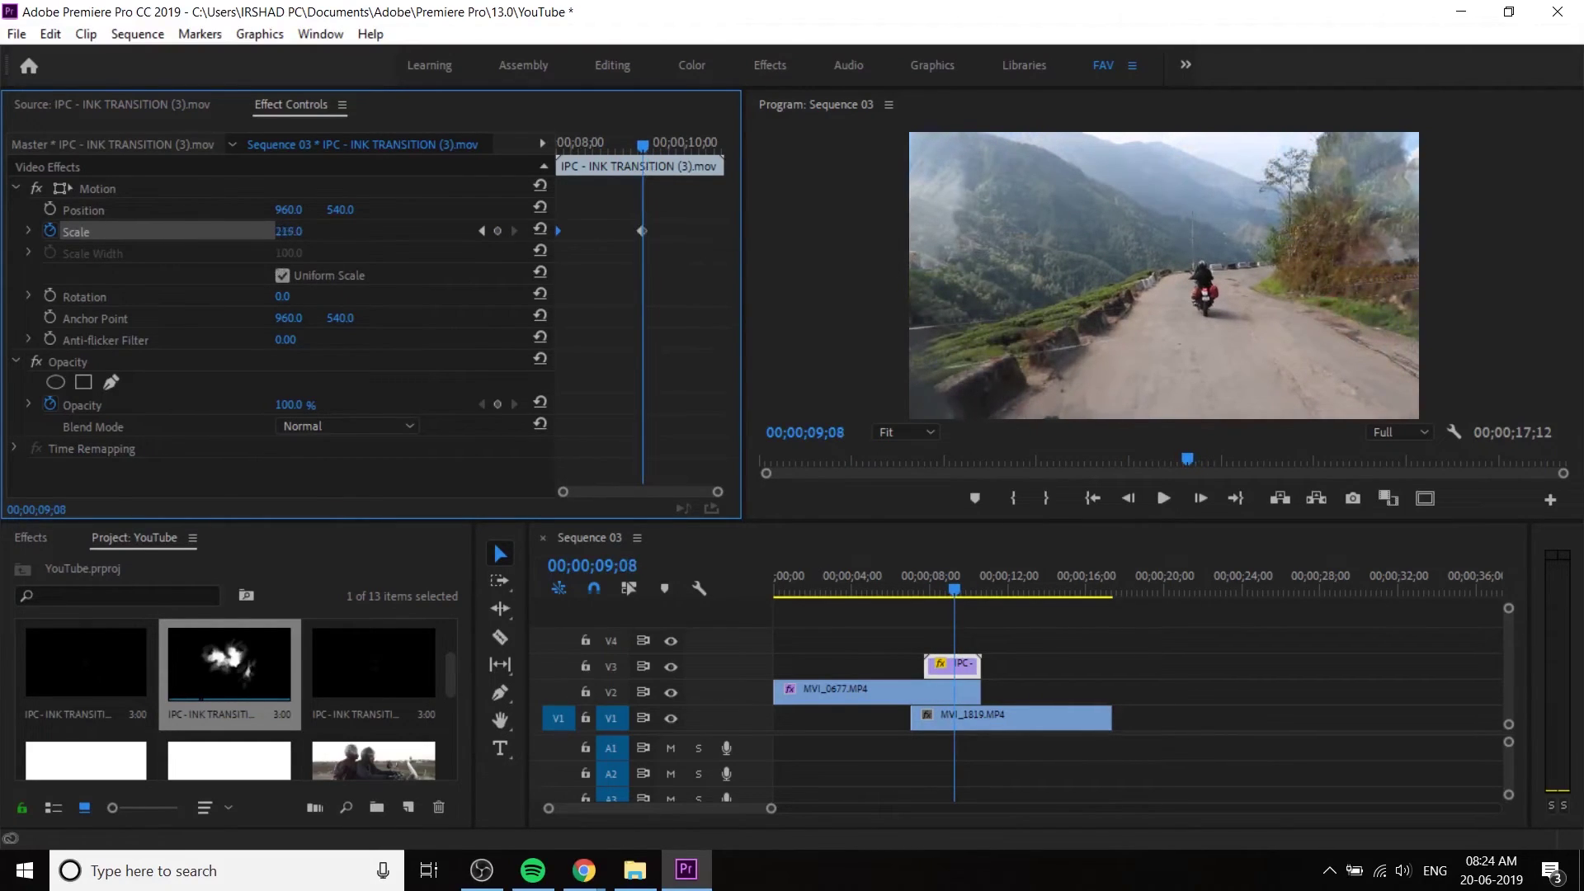
{"action": "left_click_drag", "start_coordinate": [643, 231], "coordinate": [677, 232]}
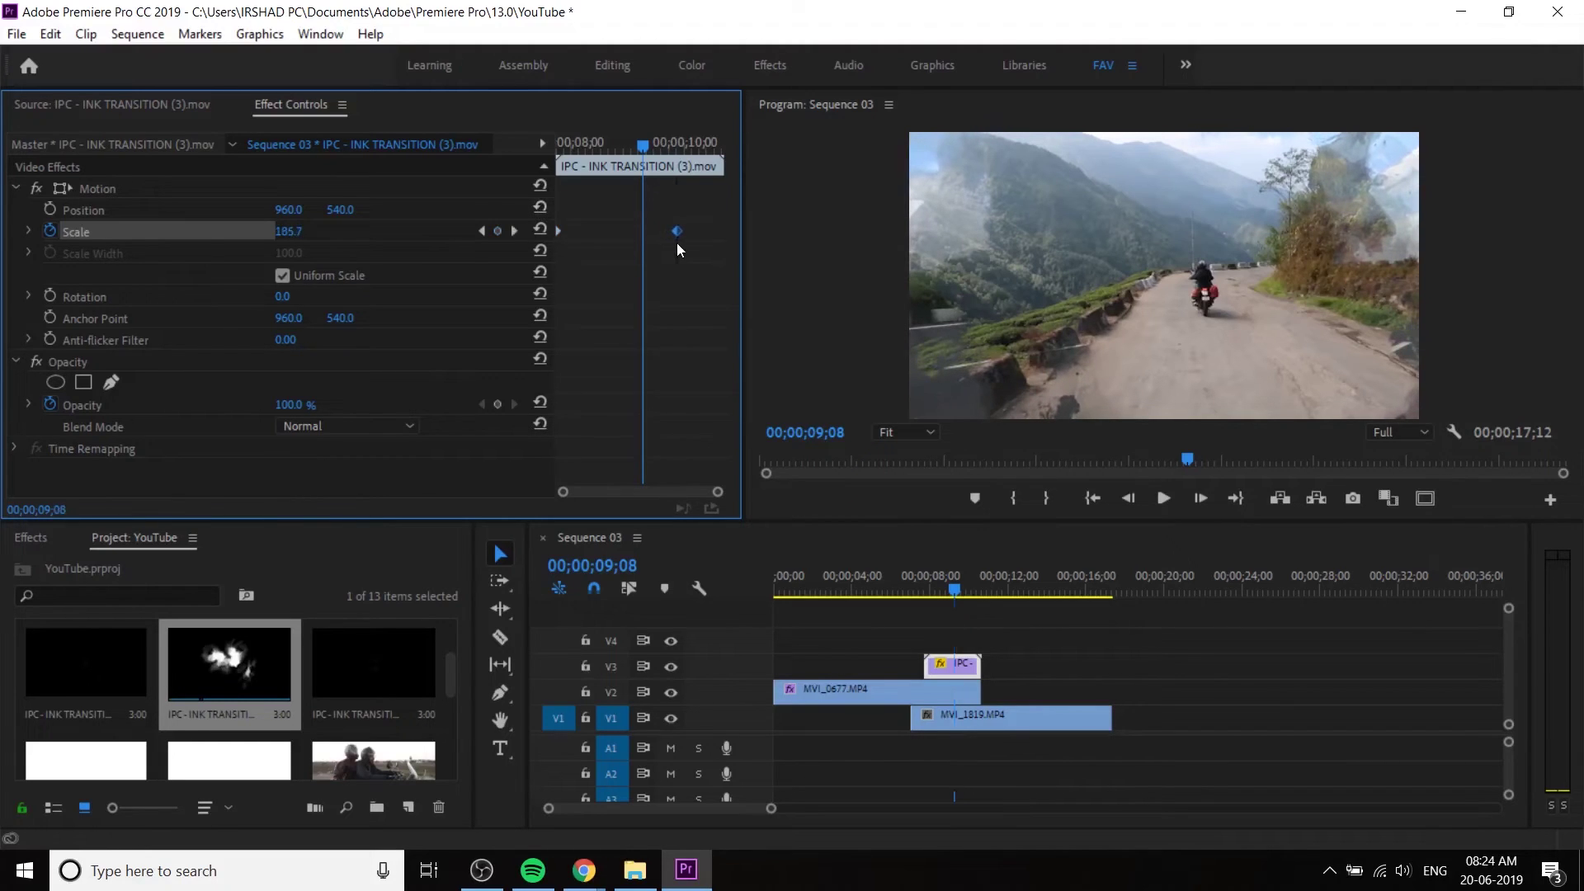
- Keyframe the ink clip's opacity from 100% at 00;00;09;03 to 0% at 00;00;09;23
{"action": "left_click_drag", "start_coordinate": [643, 147], "coordinate": [636, 150]}
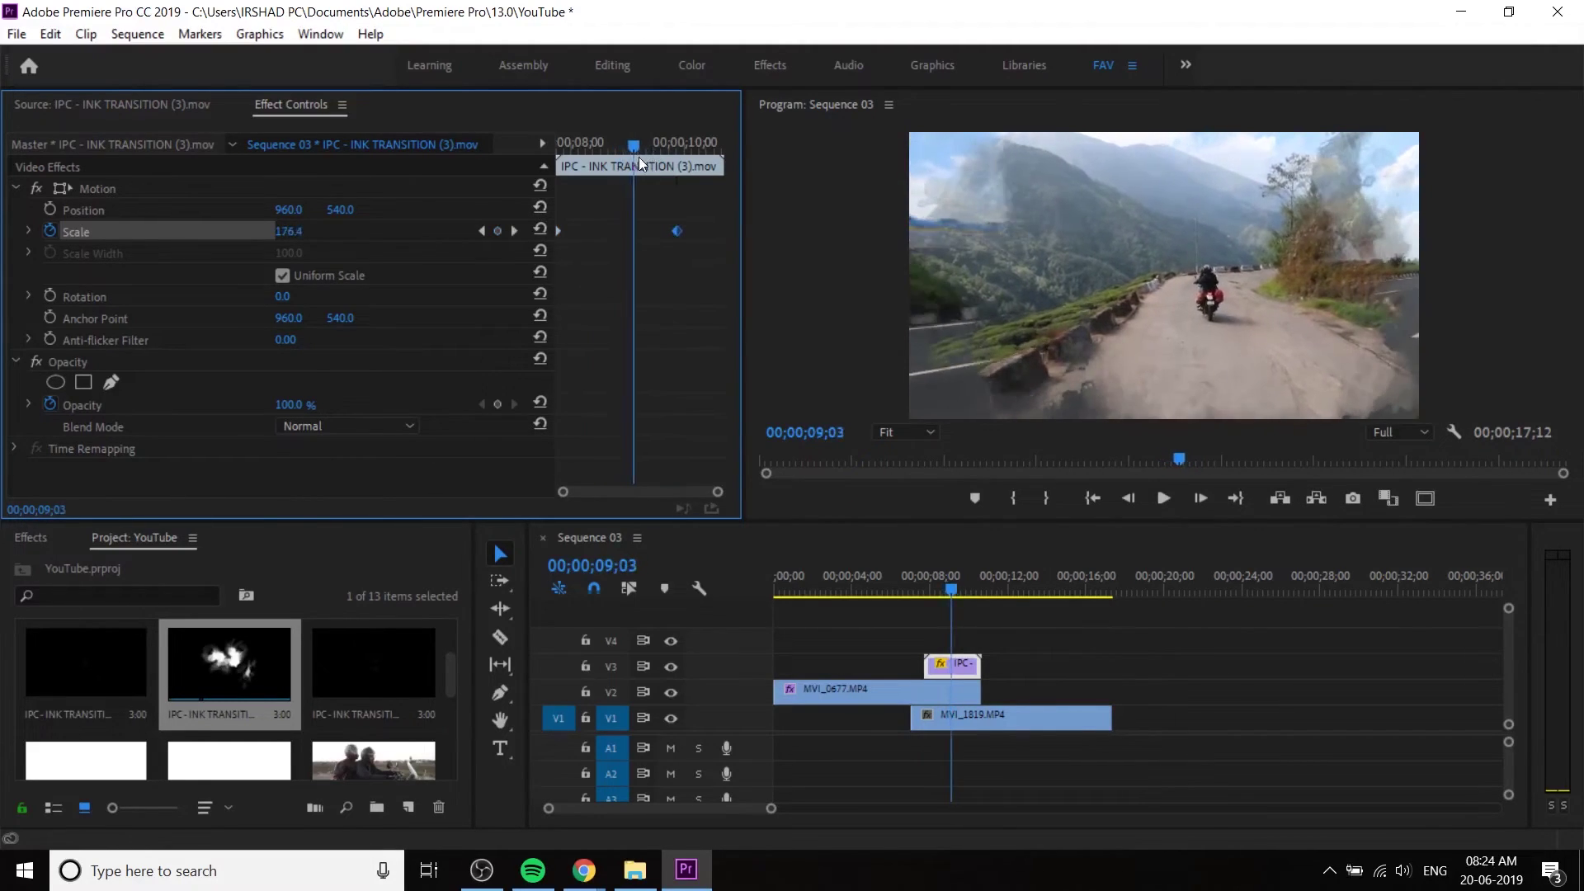
{"action": "left_click", "coordinate": [497, 405]}
{"action": "mouse_move", "coordinate": [652, 137]}
{"action": "left_mouse_down"}
{"action": "mouse_move", "coordinate": [680, 162]}
{"action": "mouse_move", "coordinate": [677, 145]}
{"action": "left_mouse_up"}
{"action": "left_click", "coordinate": [289, 405]}
{"action": "type", "text": "0"}
{"action": "key", "text": "Return"}
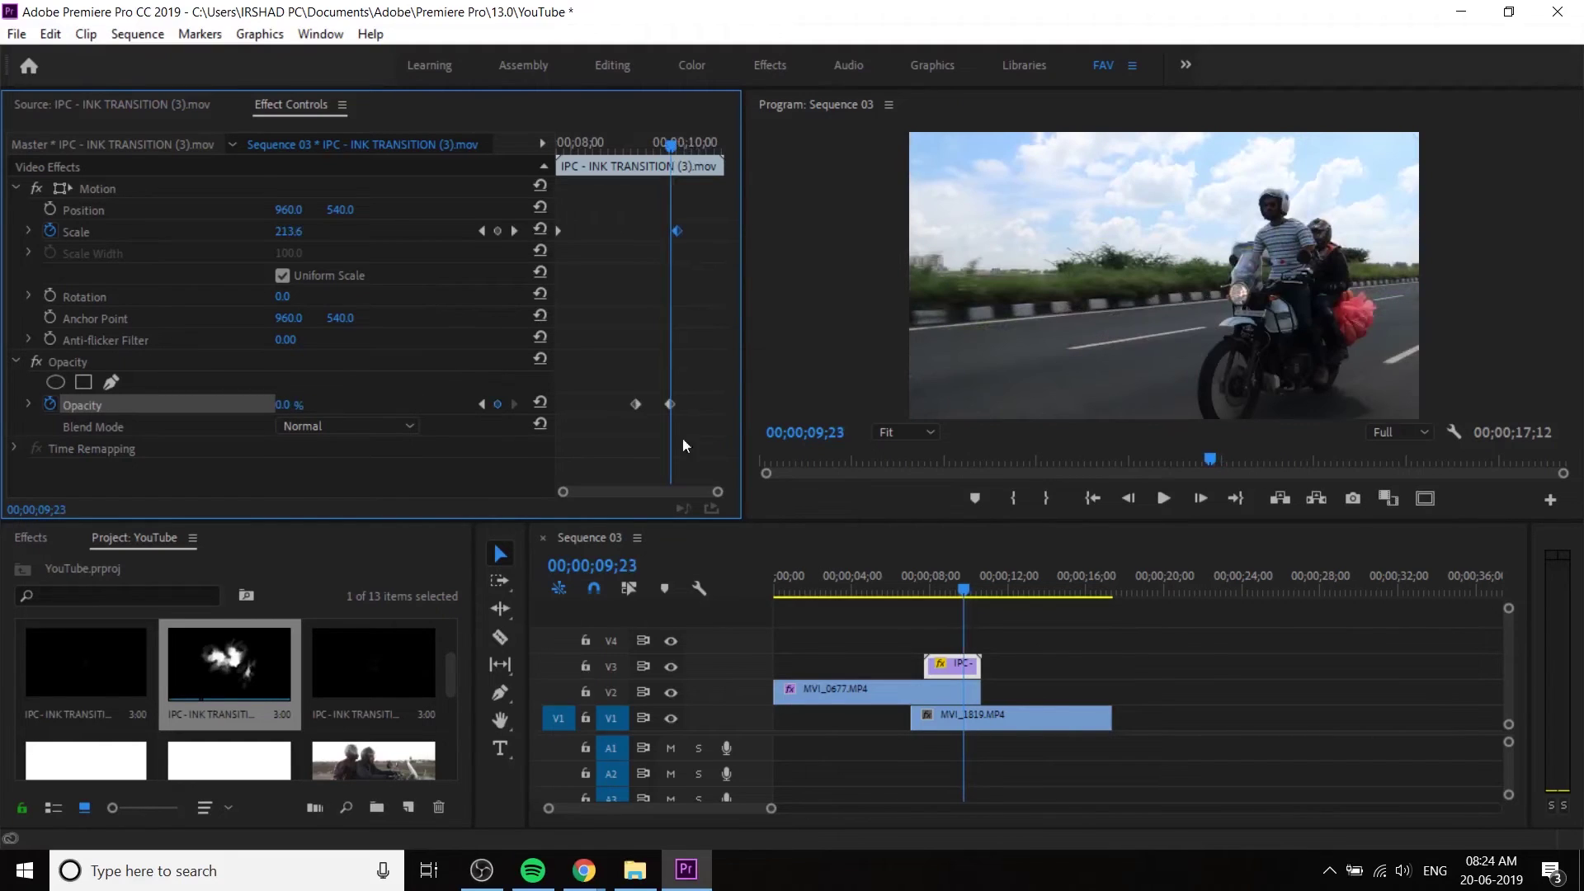
- Play through the transition to check the ink clip's scale and opacity animation
{"action": "left_click", "coordinate": [885, 586]}
{"action": "key", "text": "space"}
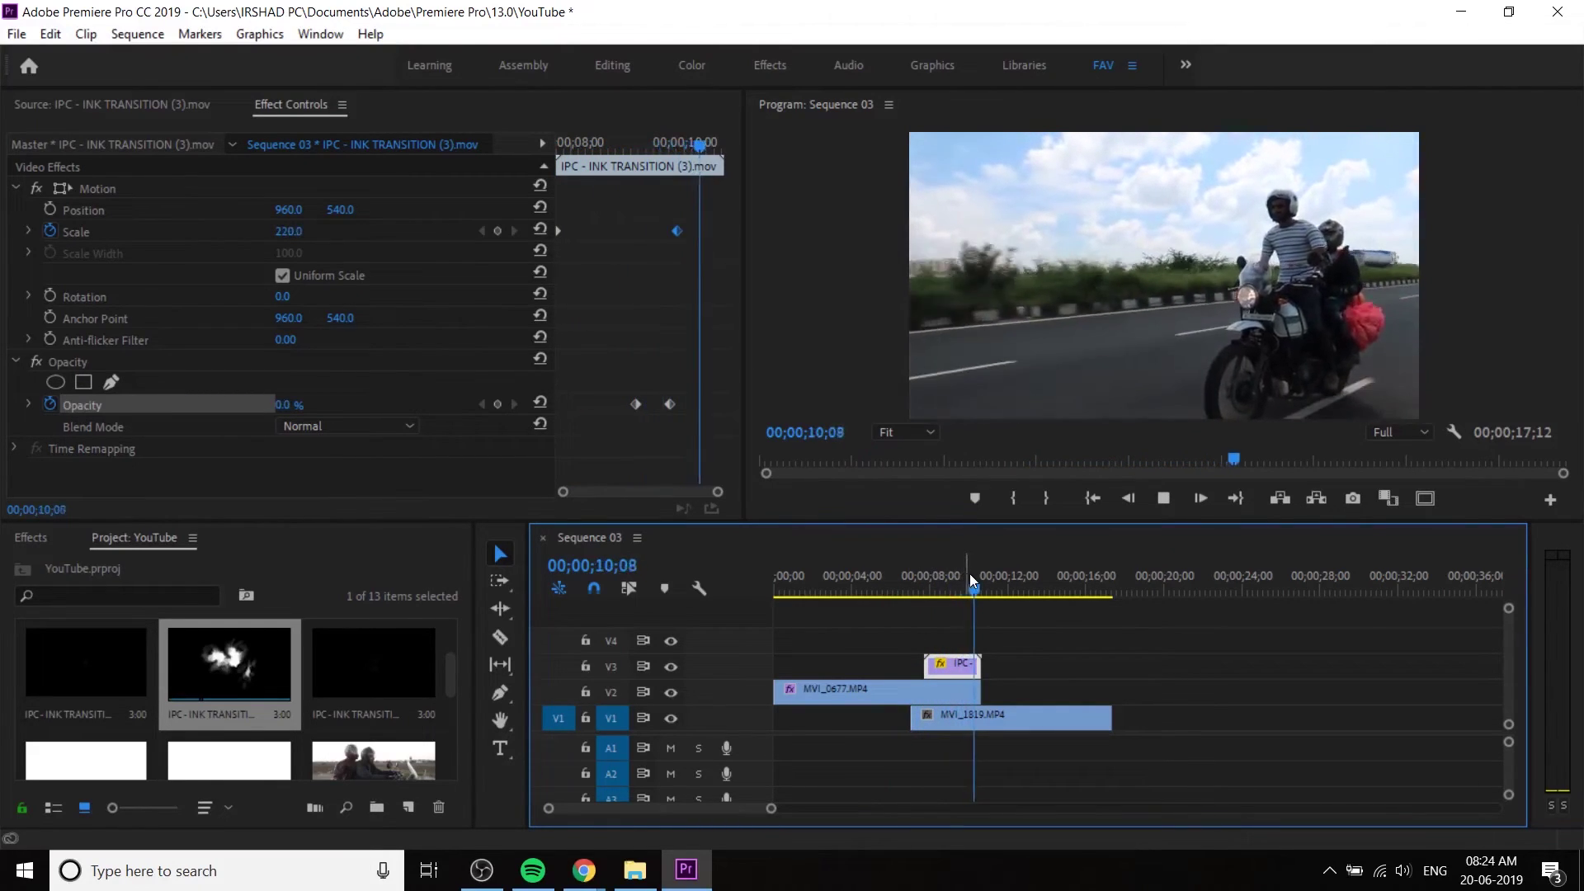
{"action": "left_click_drag", "start_coordinate": [972, 575], "coordinate": [934, 599]}
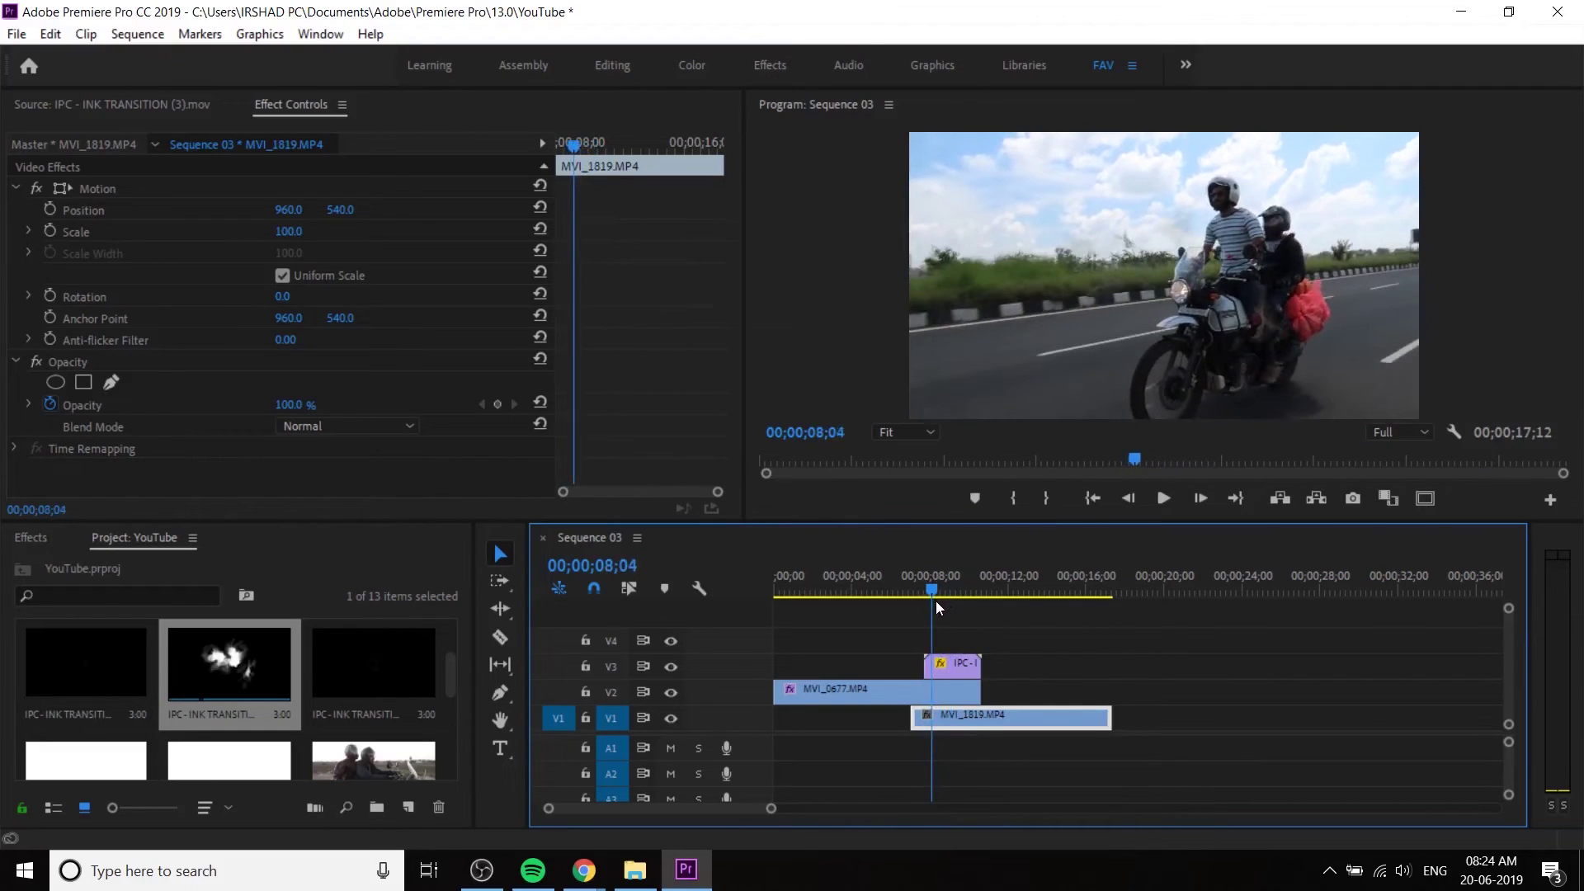
{"action": "left_click", "coordinate": [1041, 636]}
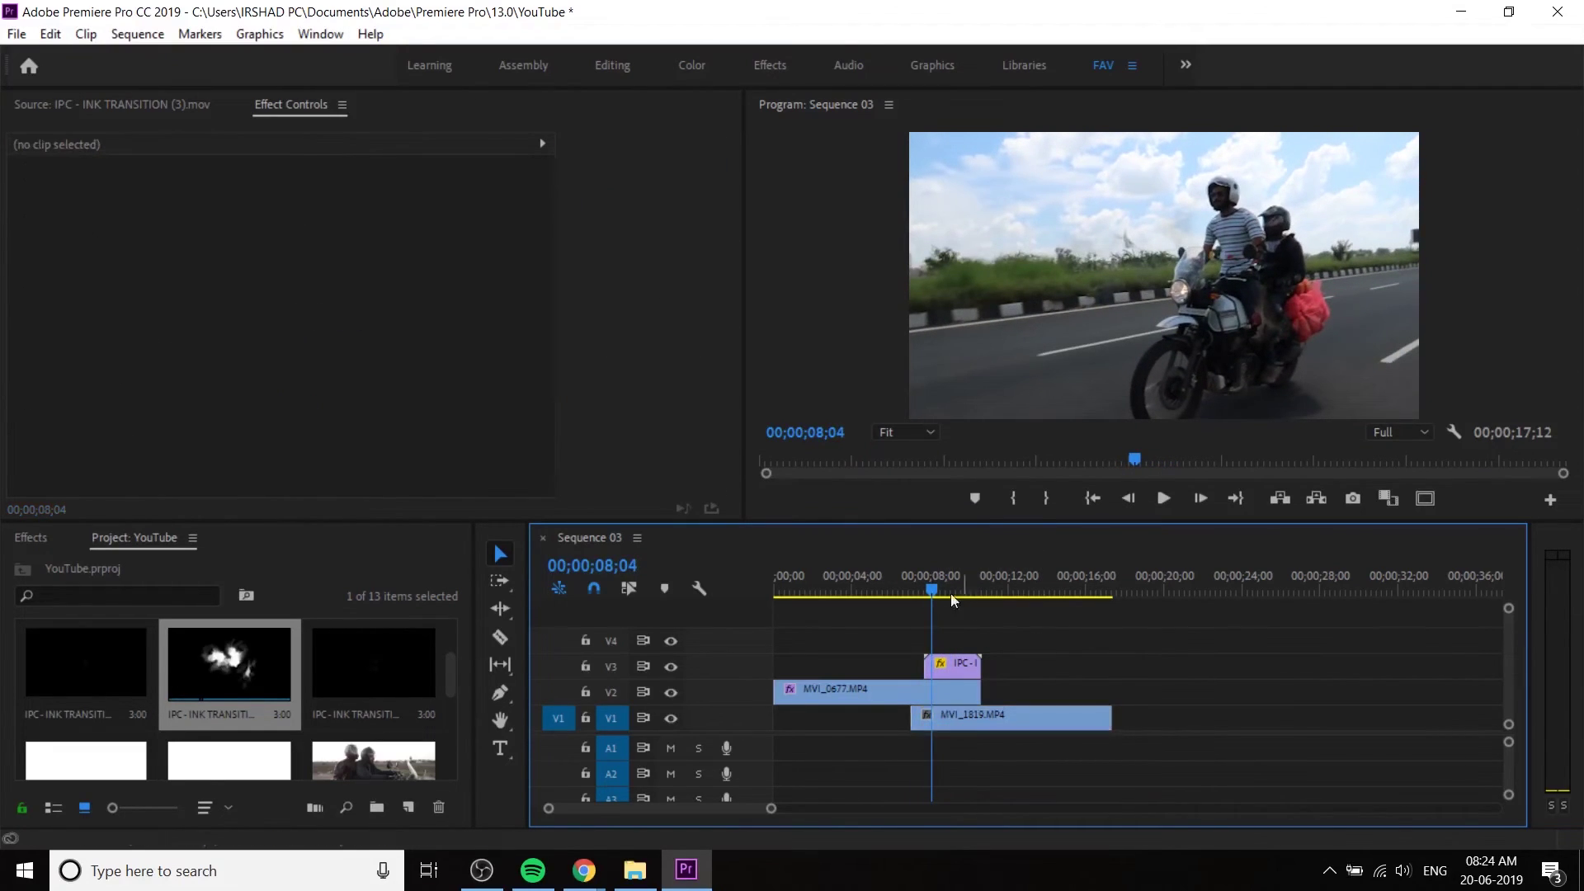
- Undo the opacity keyframes on the ink clip
{"action": "left_click_drag", "start_coordinate": [940, 584], "coordinate": [954, 596]}
{"action": "left_click", "coordinate": [963, 665]}
{"action": "key", "text": "ctrl+z"}
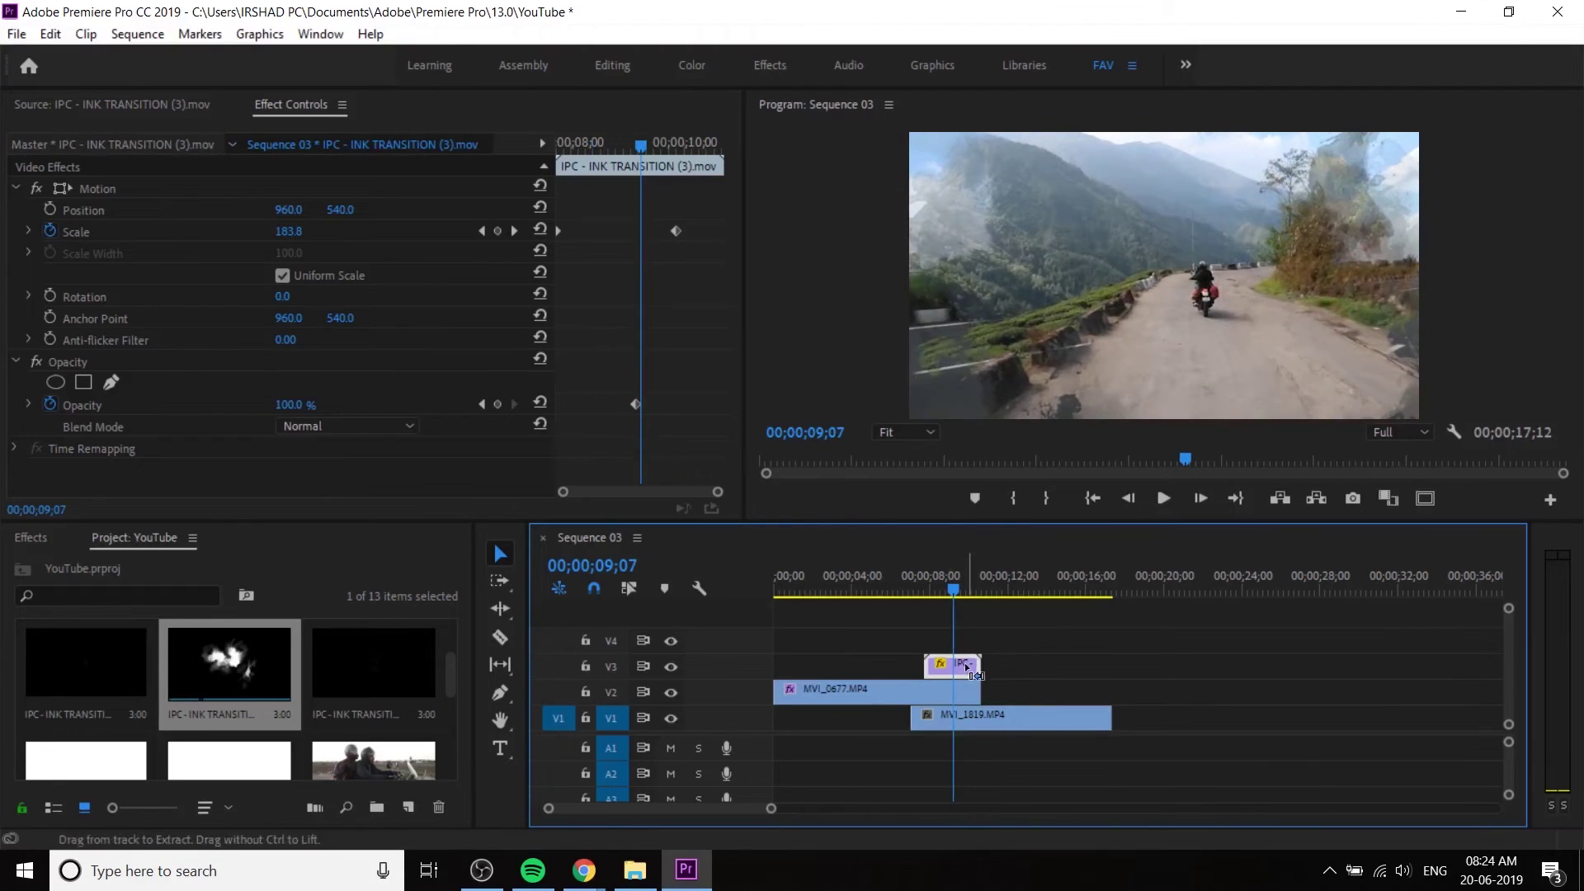
{"action": "key", "text": "ctrl+z"}
- Keyframe the opacity of MVI_0677.MP4 from 100% at 00;00;08;29 to 0% at 00;00;09;23
{"action": "mouse_move", "coordinate": [955, 588]}
{"action": "left_mouse_down"}
{"action": "mouse_move", "coordinate": [977, 596]}
{"action": "mouse_move", "coordinate": [949, 582]}
{"action": "left_mouse_up"}
{"action": "left_click", "coordinate": [937, 698]}
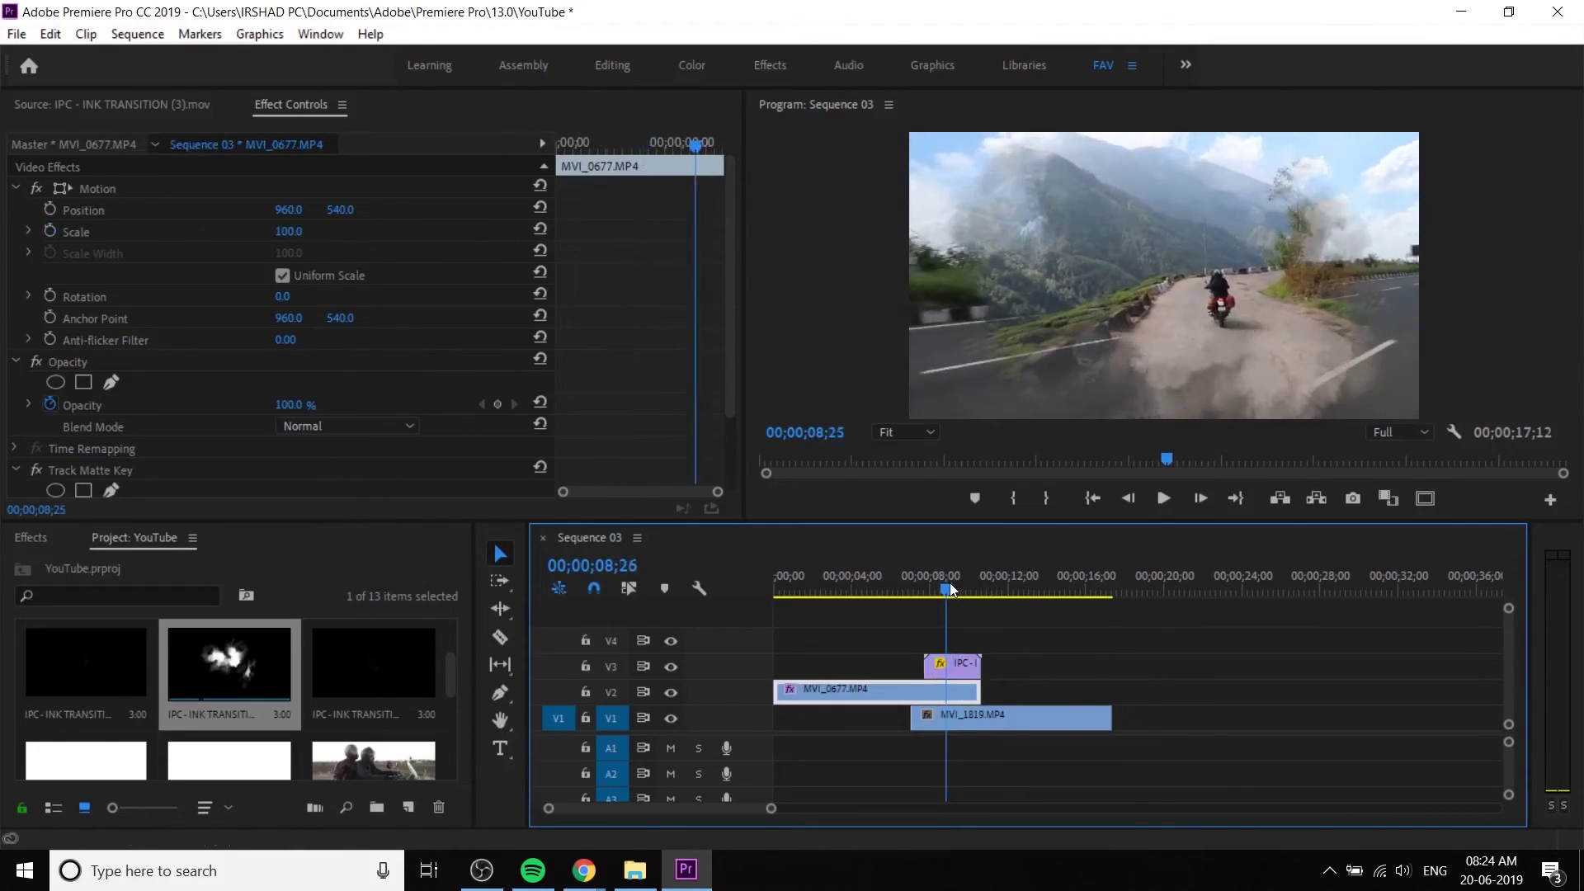
{"action": "left_click", "coordinate": [949, 583]}
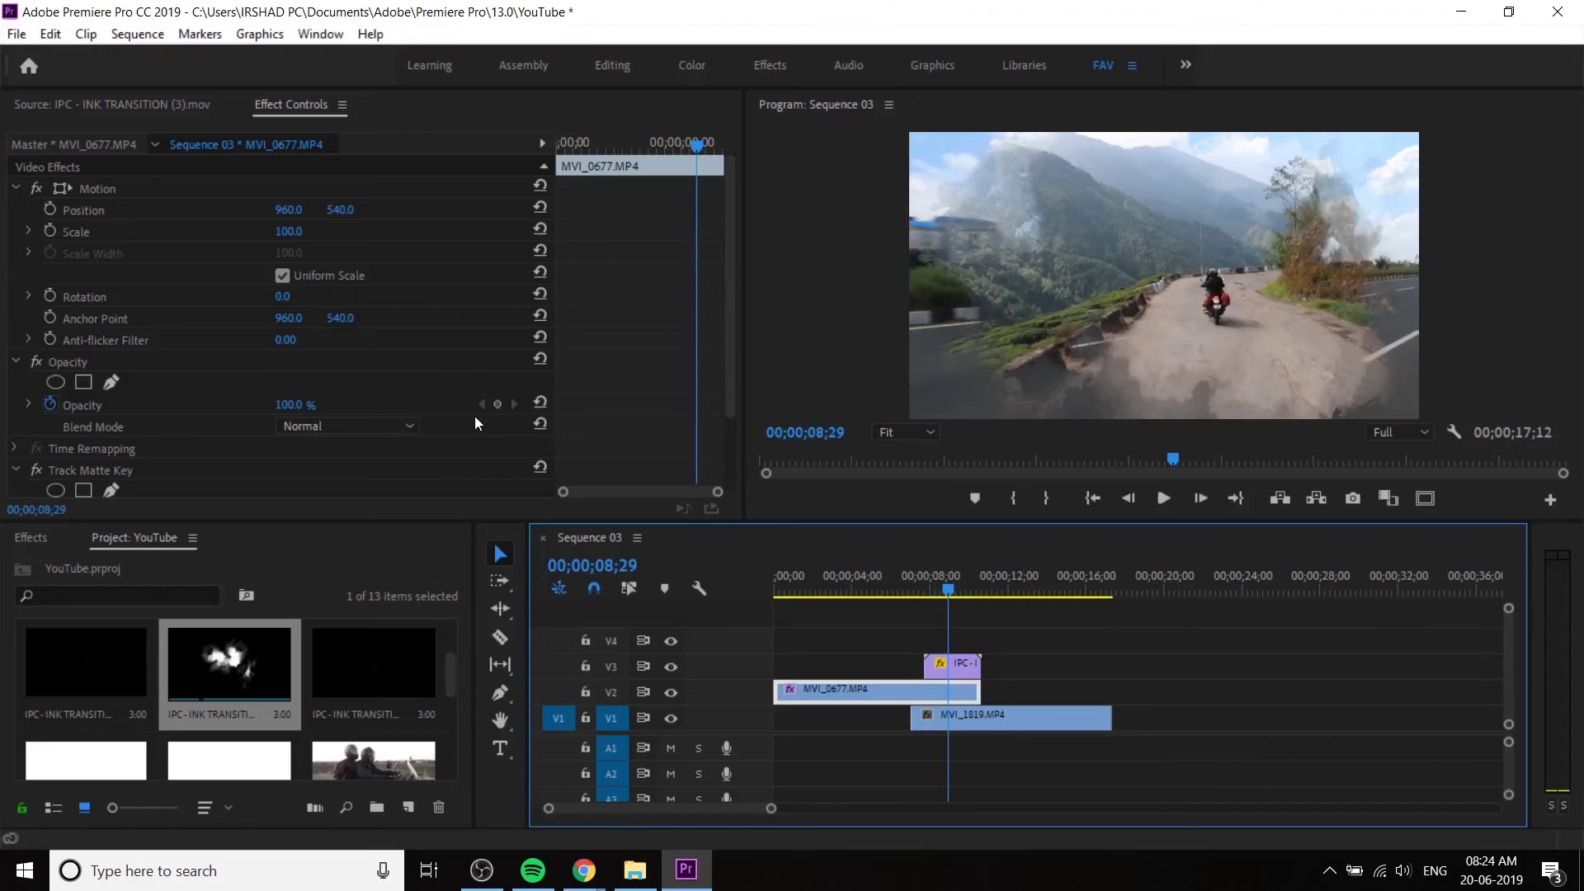
{"action": "left_click", "coordinate": [498, 404]}
{"action": "left_click", "coordinate": [964, 591]}
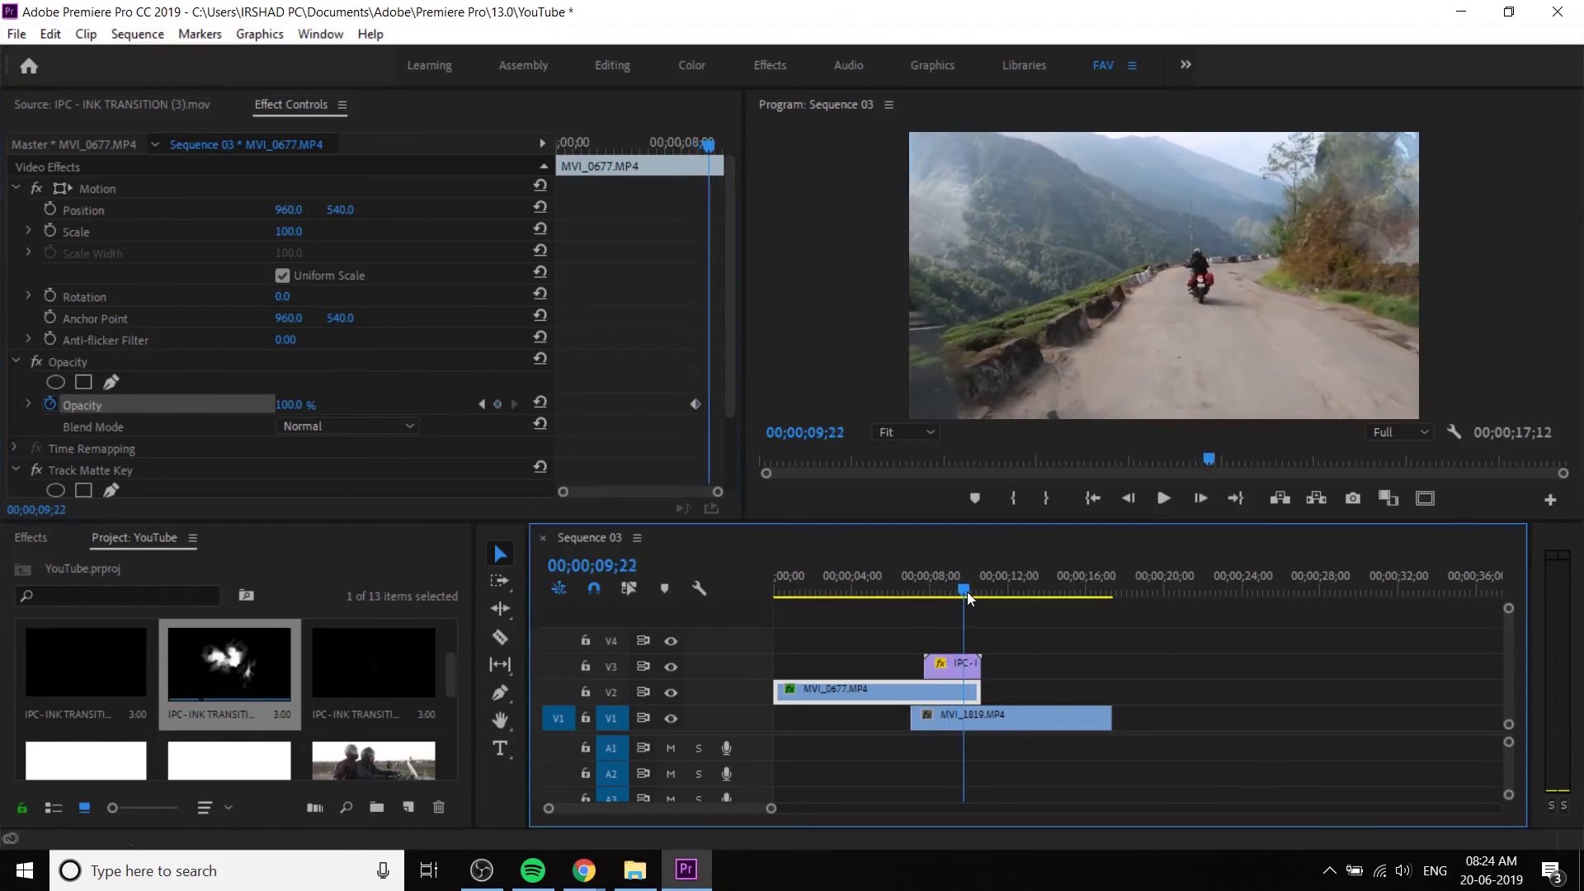
{"action": "key", "text": "Right"}
{"action": "left_click", "coordinate": [497, 405]}
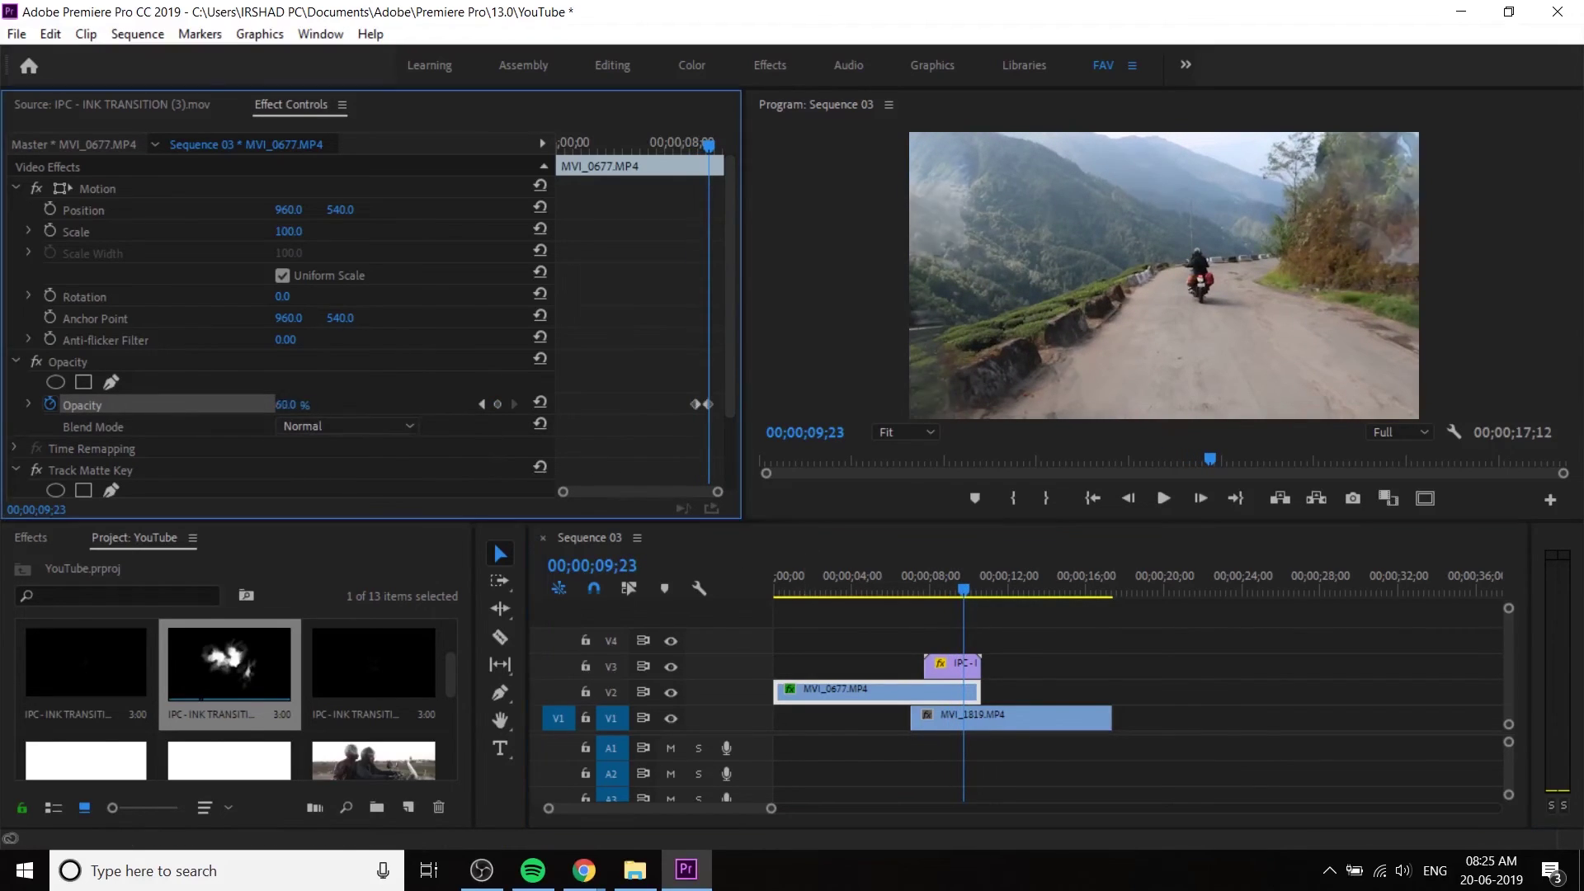
- Play the transition from MVI_0677.MP4 to MVI_1819.MP4 several times to check the opacity fade
{"action": "left_click", "coordinate": [899, 587]}
{"action": "key", "text": "space"}
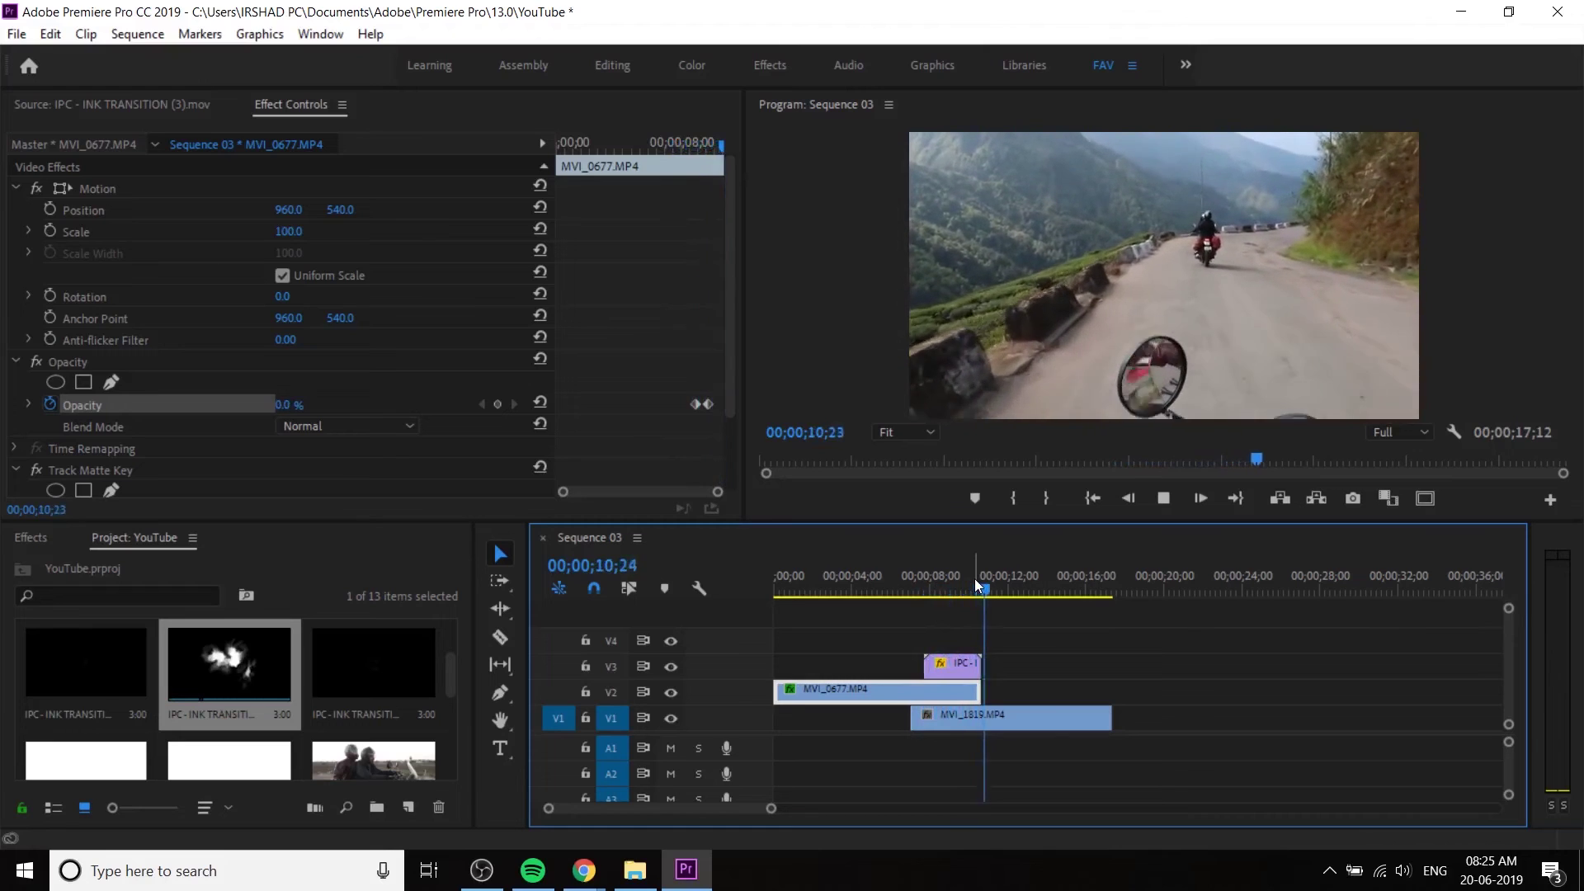
{"action": "left_click", "coordinate": [899, 578]}
{"action": "key", "text": "space"}
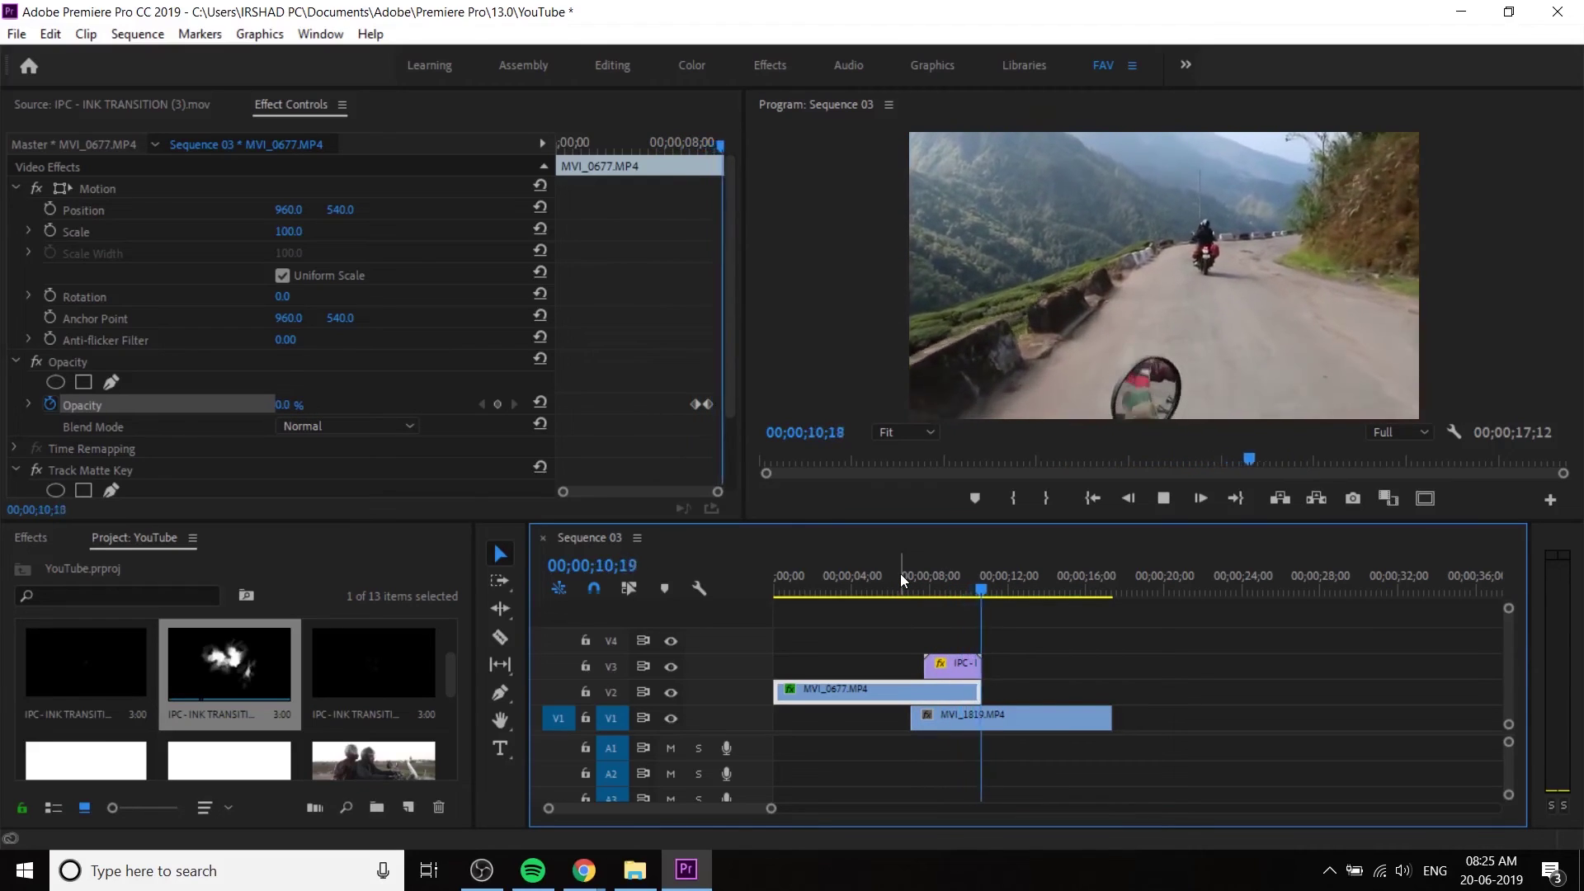
{"action": "key", "text": "space"}
{"action": "left_click", "coordinate": [912, 576]}
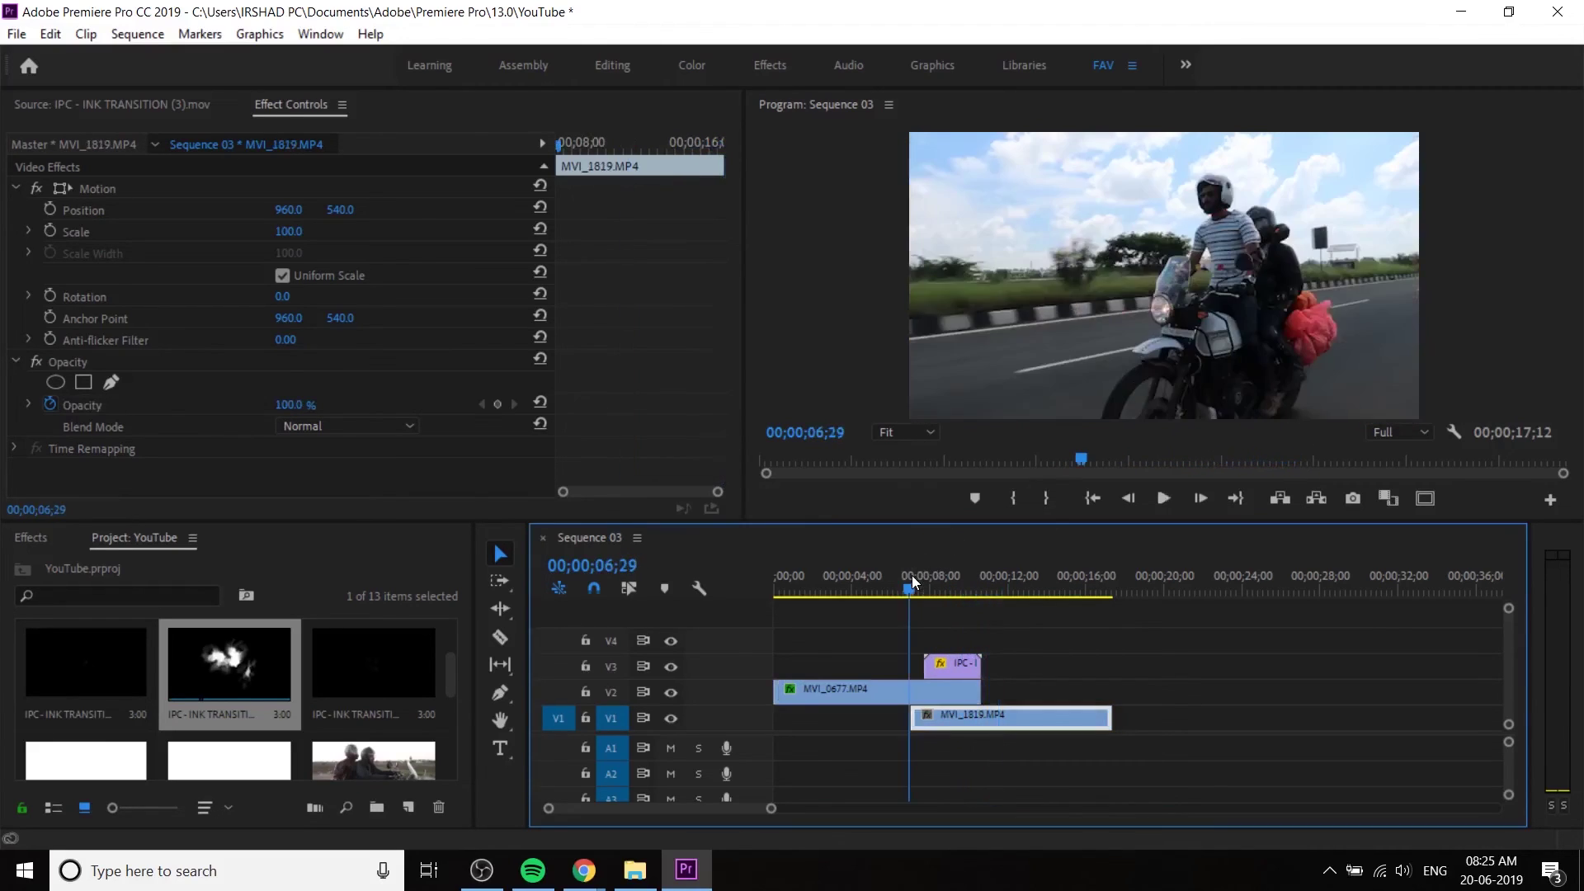
{"action": "key", "text": "space"}
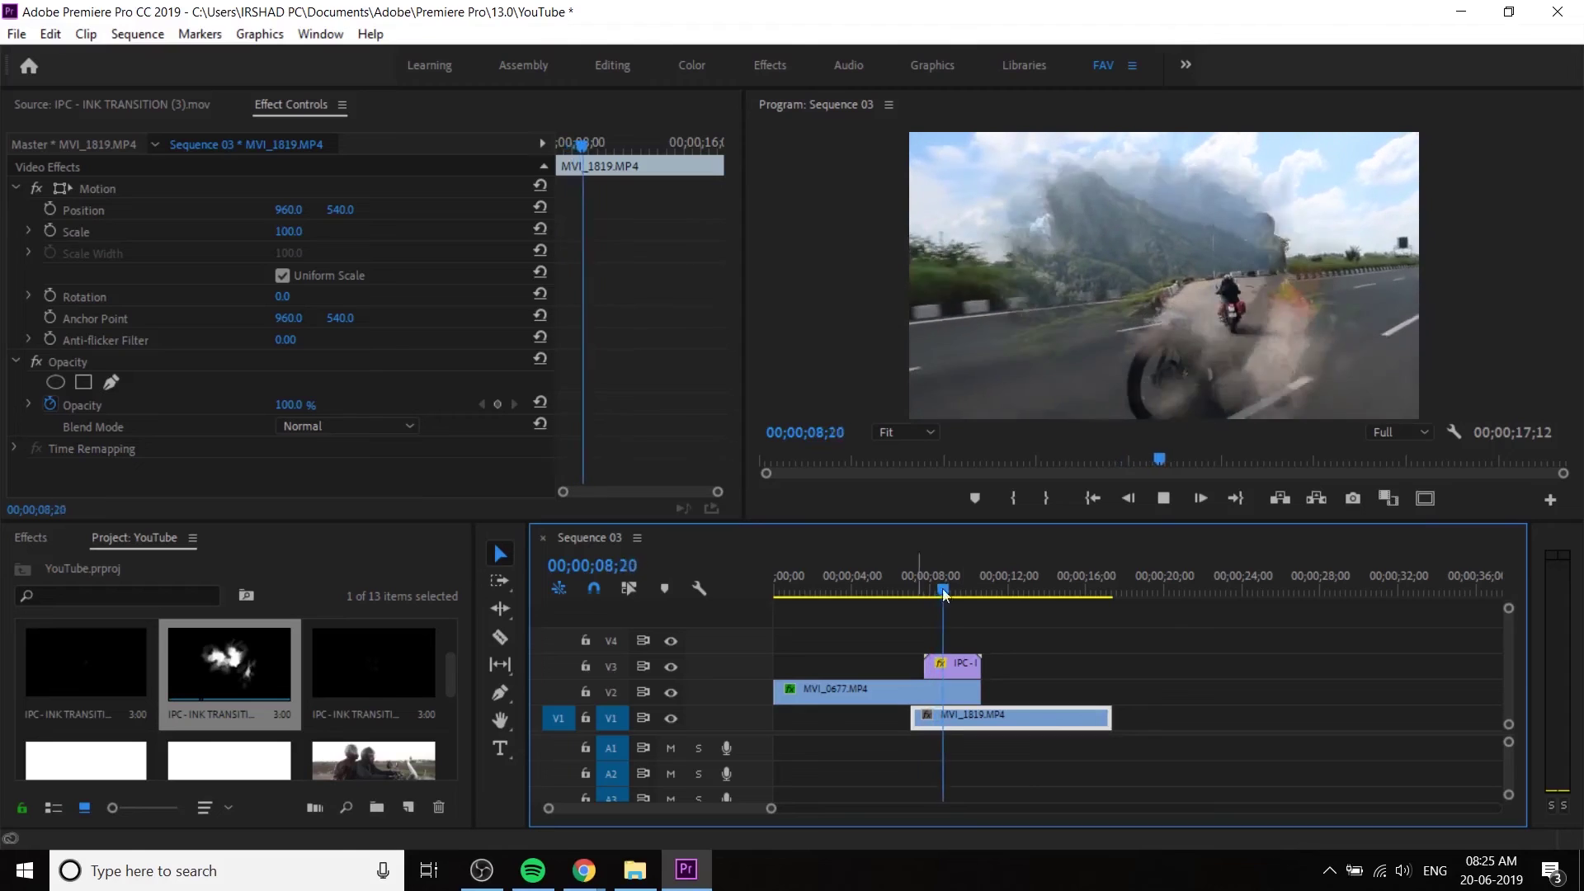
{"action": "left_click", "coordinate": [1280, 714]}
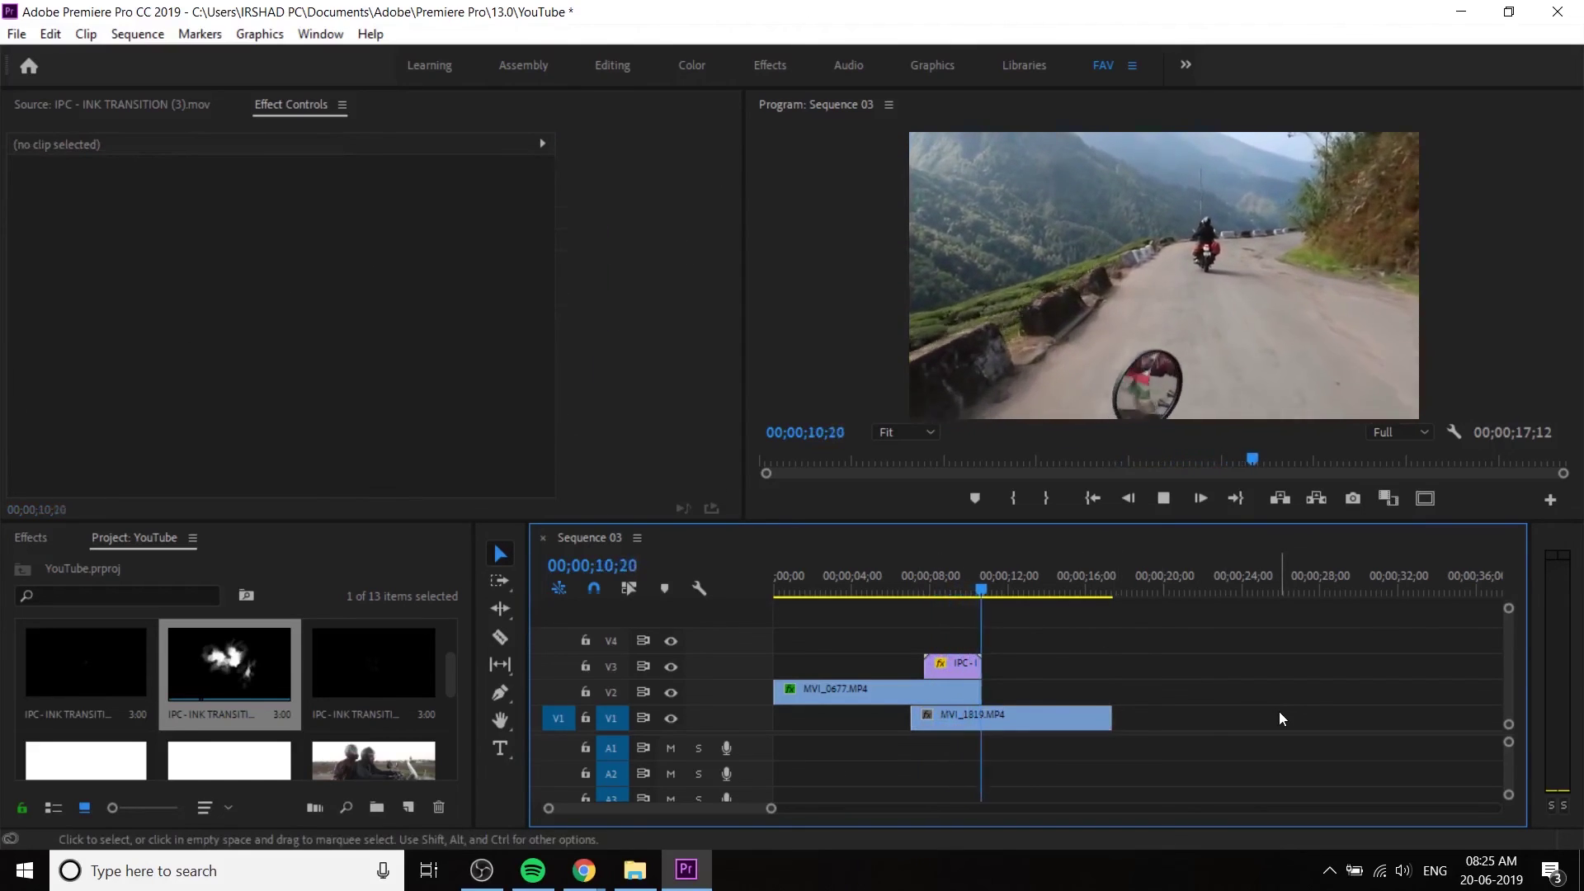
{"action": "key", "text": "space"}
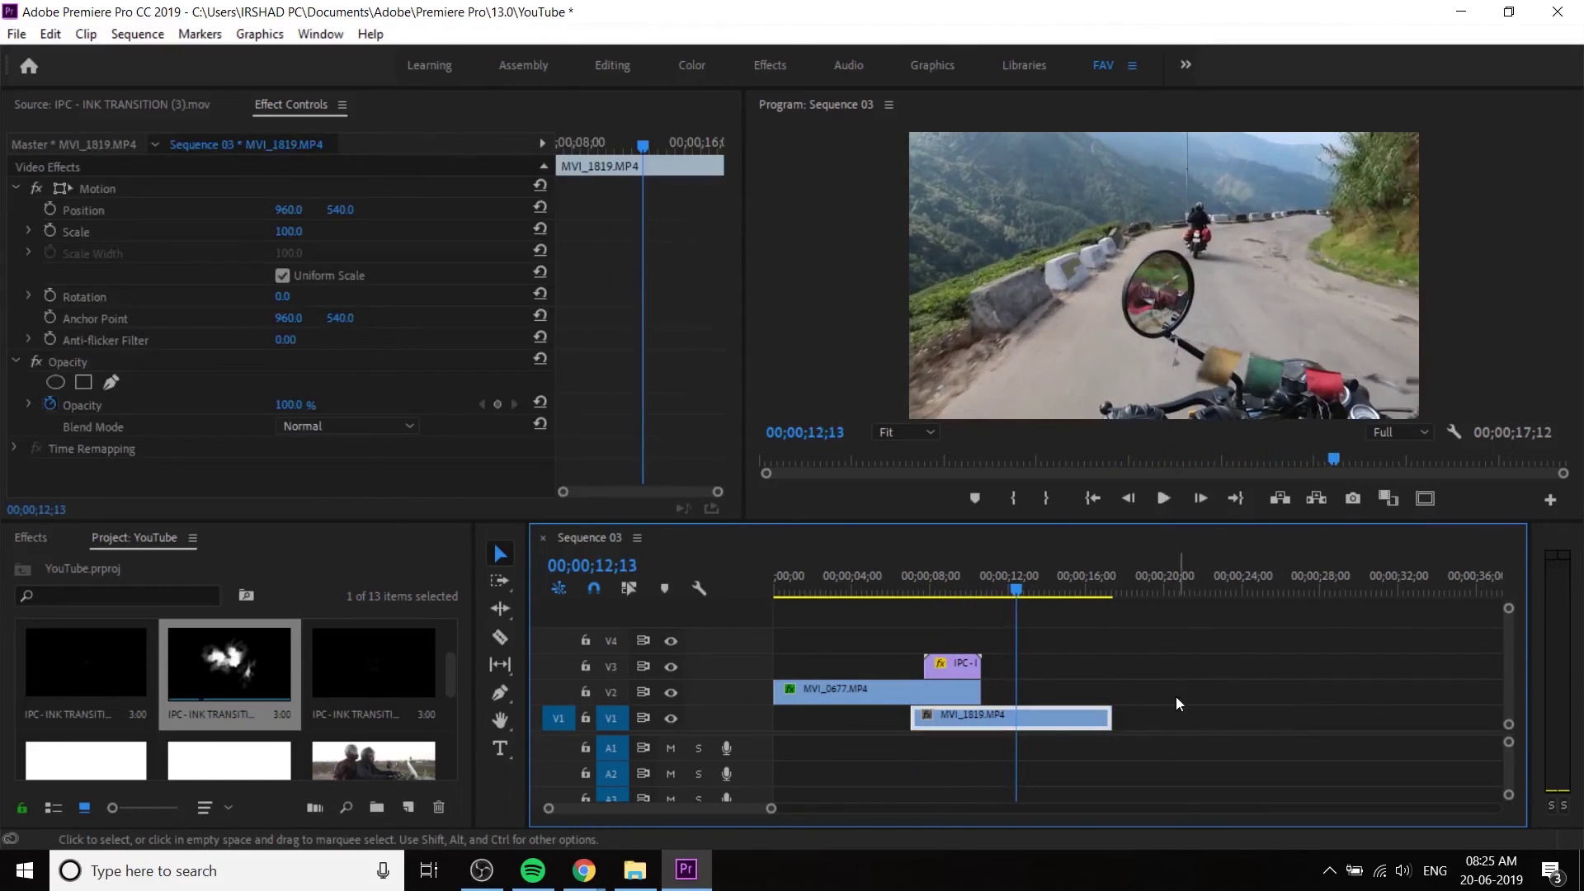
{"action": "left_click_drag", "start_coordinate": [987, 595], "coordinate": [825, 577]}
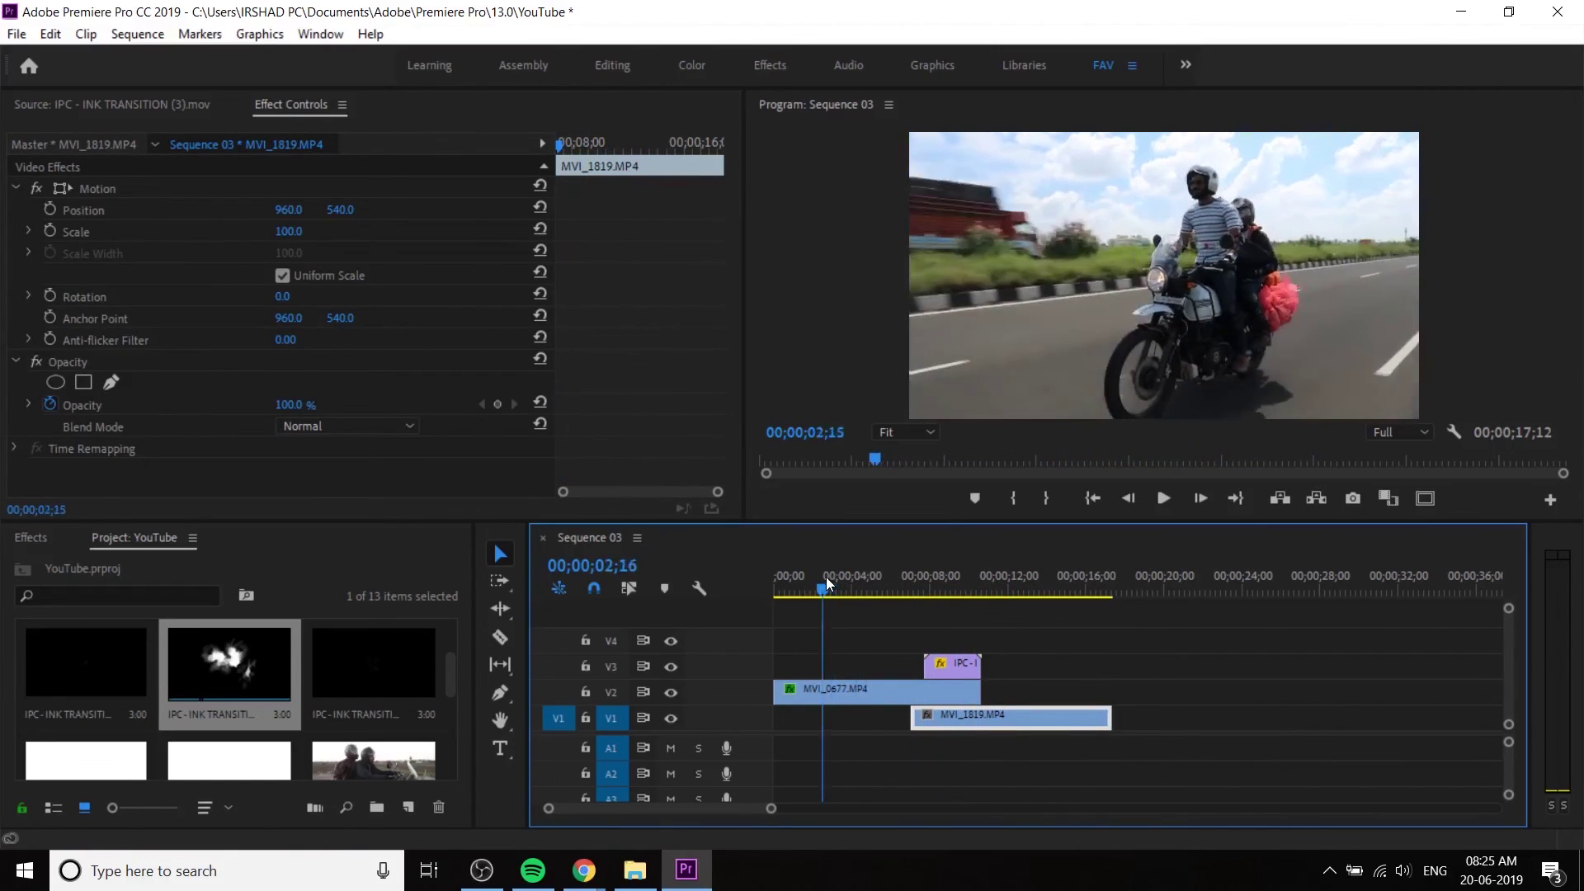